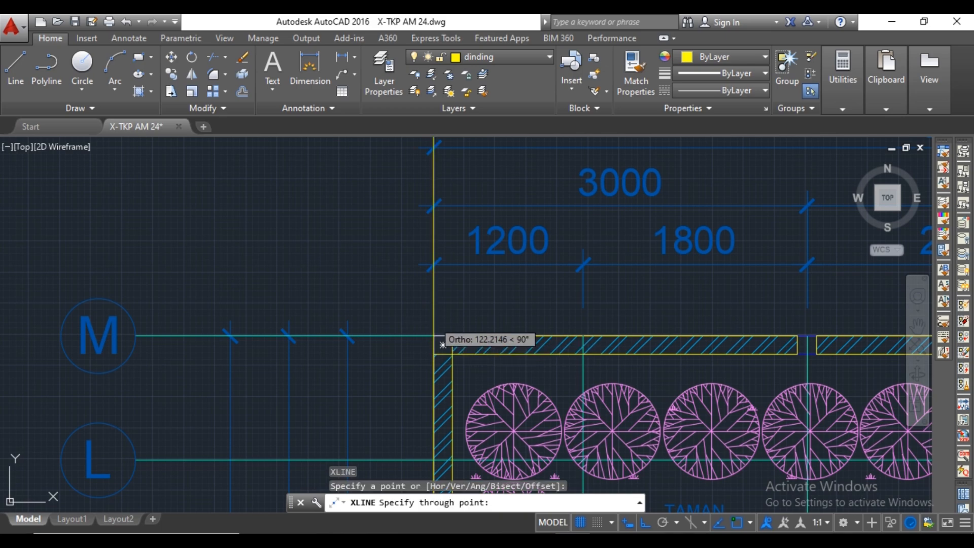
Draw a vertical construction line through the inner face of the ground-floor plan's left boundary wall.
key(Return)
key(Return)
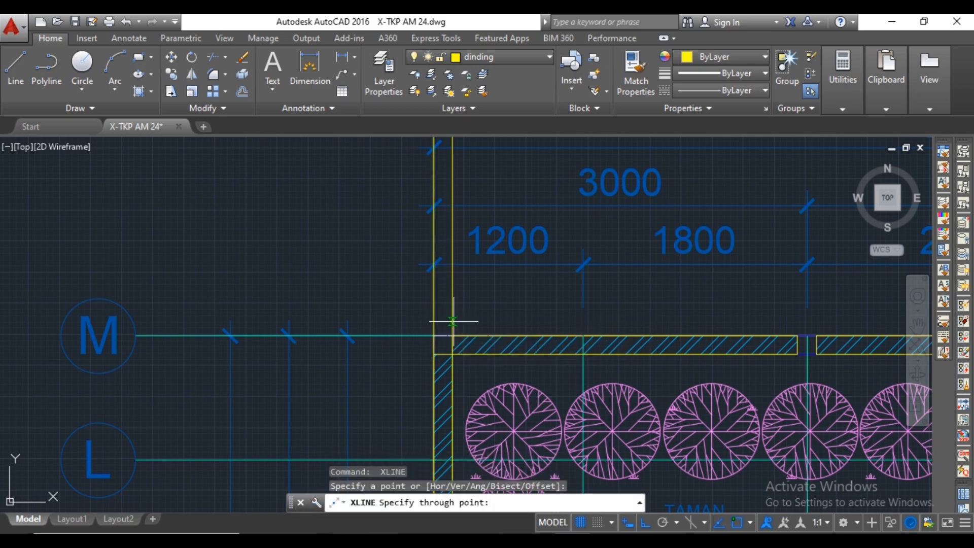
click(454, 321)
Draw vertical construction lines through the inner and outer faces of the plan's right boundary wall.
key(Return)
scroll(460, 320, down, 6)
middle_drag(649, 332, 404, 331)
scroll(456, 320, up, 8)
key(Return)
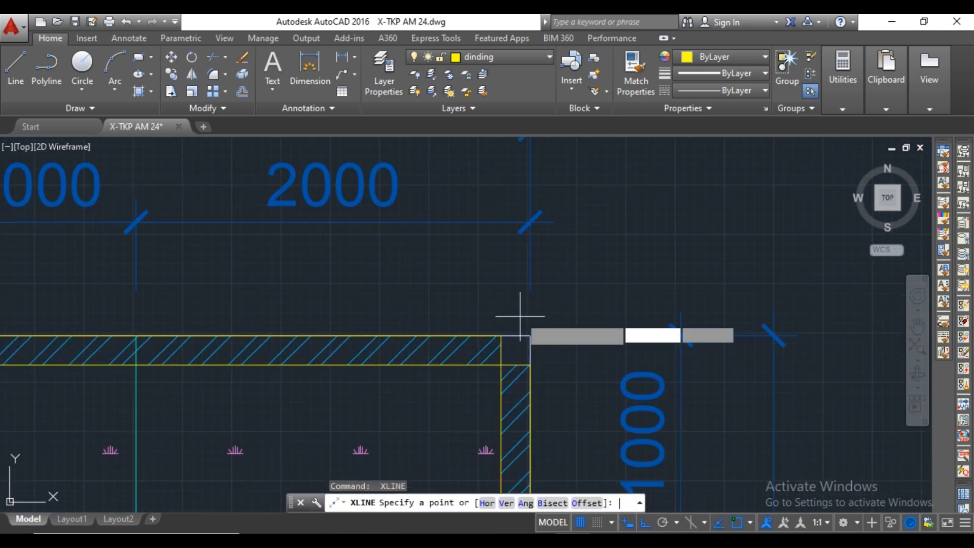
click(498, 319)
key(Return)
key(Return)
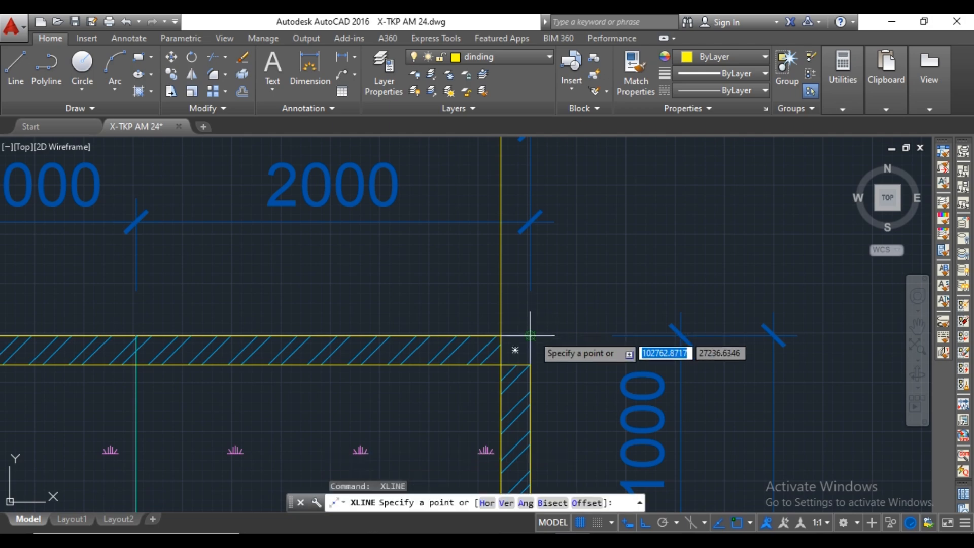
click(530, 335)
click(549, 319)
key(Return)
Copy the second-floor plan from its lower-left wall corner to above the ground-floor plan, aligned with the left wall's outer construction line.
scroll(556, 318, down, 14)
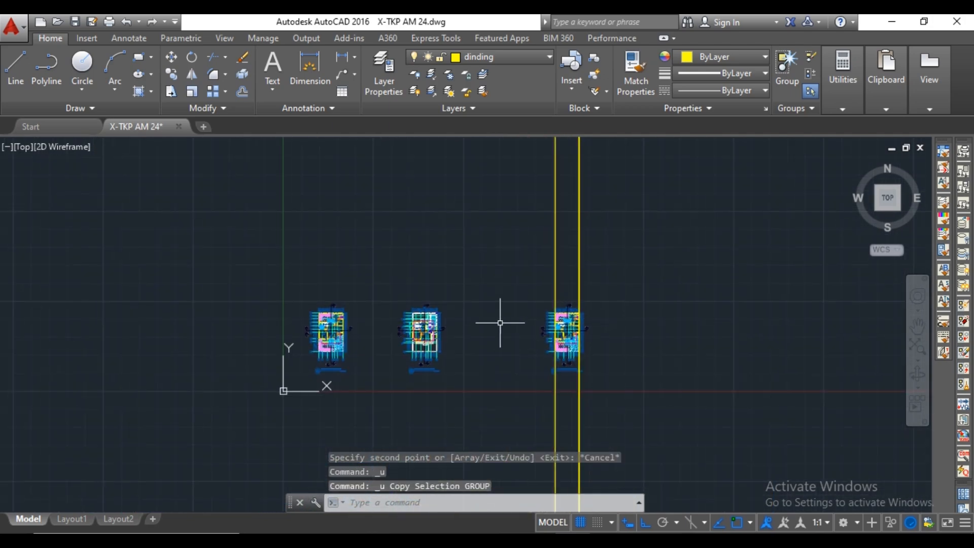
click(439, 313)
right_click(380, 402)
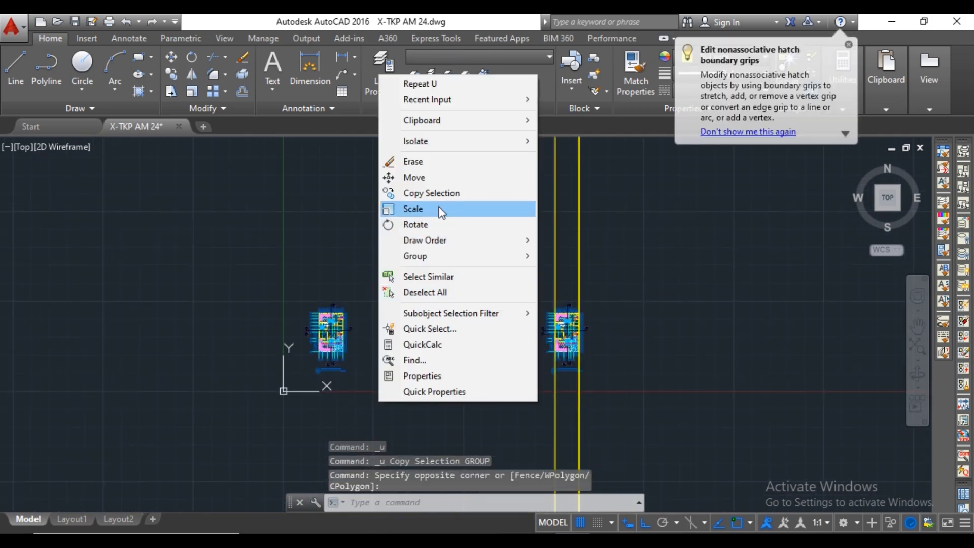
click(439, 193)
scroll(406, 355, up, 8)
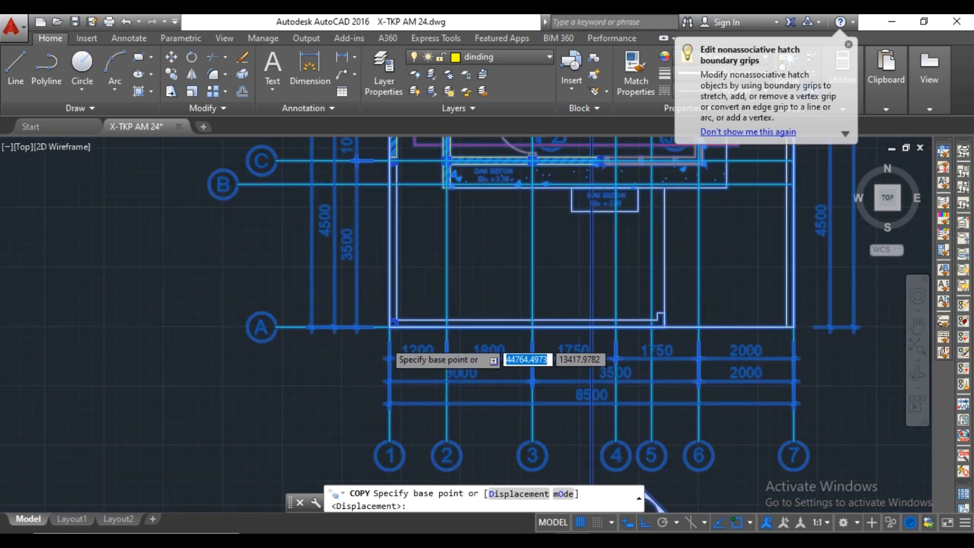
scroll(387, 336, up, 6)
scroll(397, 299, down, 12)
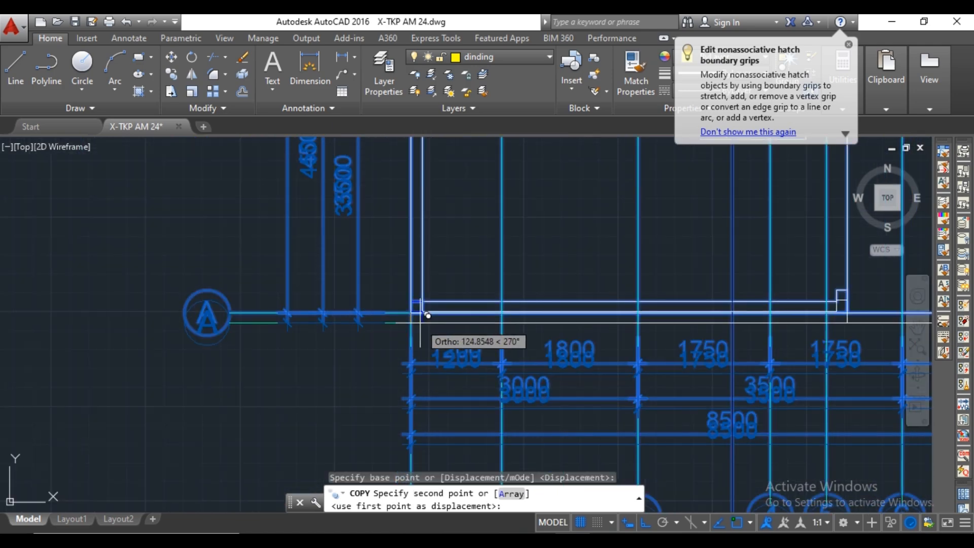
scroll(479, 367, up, 4)
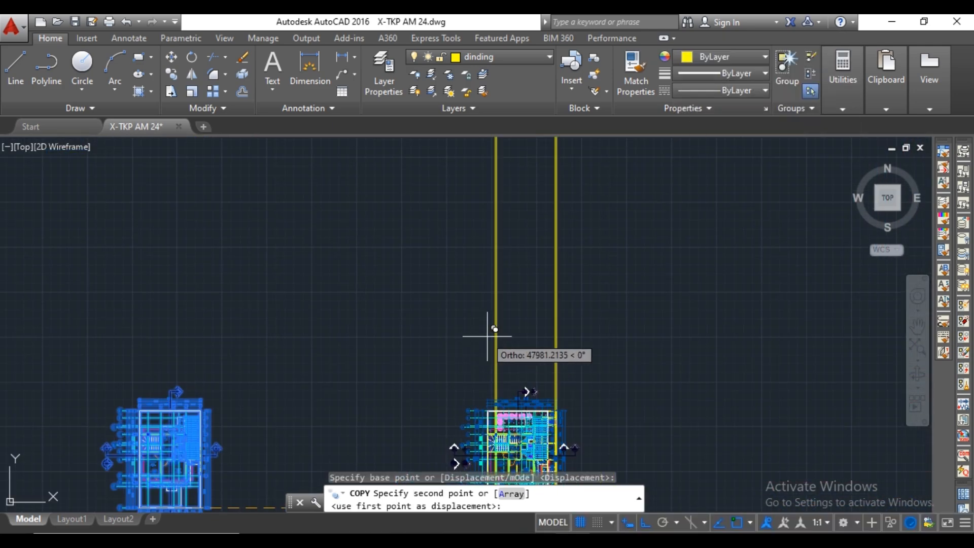
scroll(496, 343, up, 10)
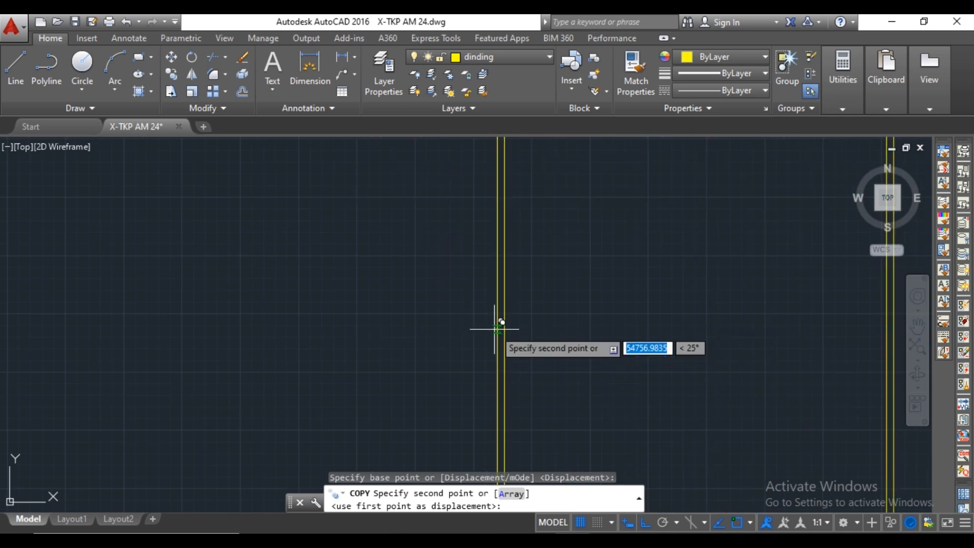
middle_drag(495, 320, 501, 452)
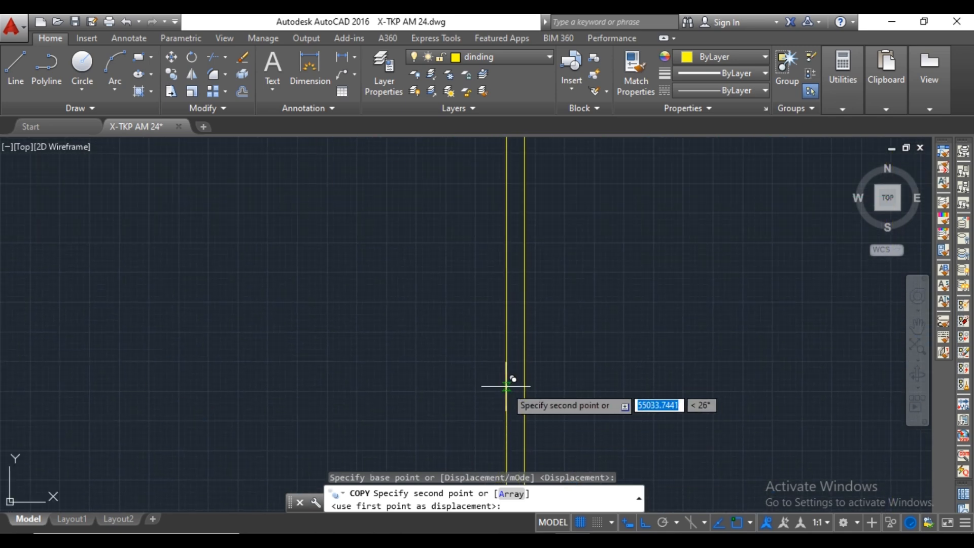
scroll(506, 385, down, 8)
middle_drag(550, 367, 498, 266)
middle_drag(622, 354, 577, 276)
key(Escape)
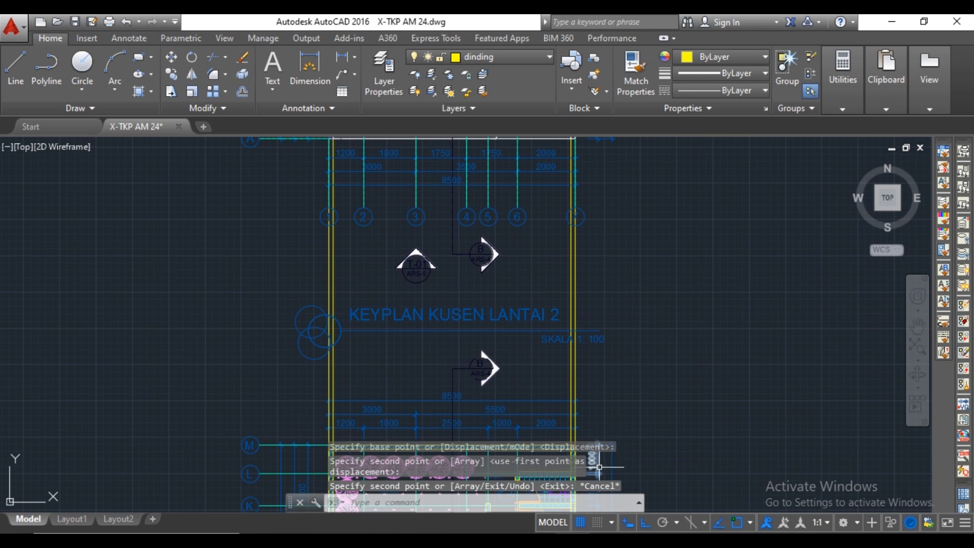
Make garis tanah the current layer and check the list of layer properties.
scroll(622, 351, down, 8)
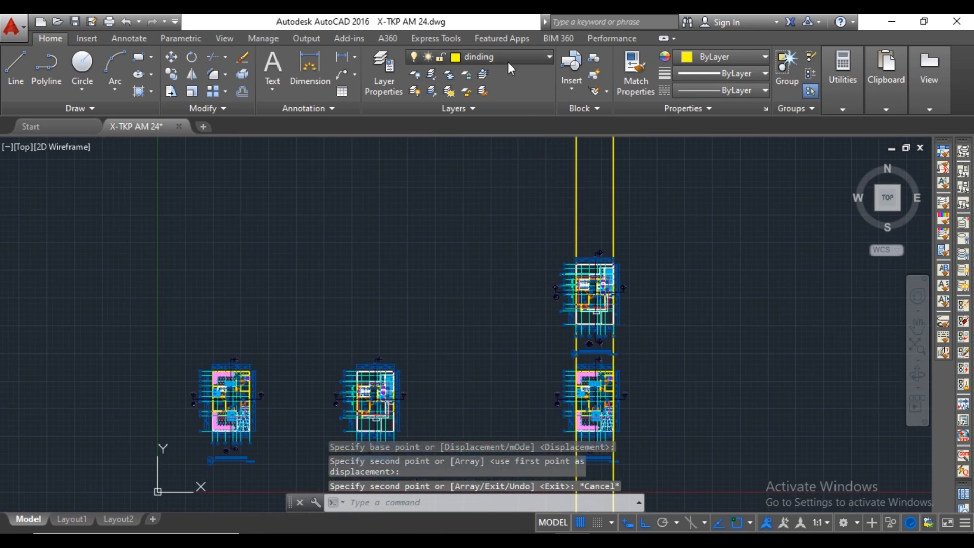
click(510, 58)
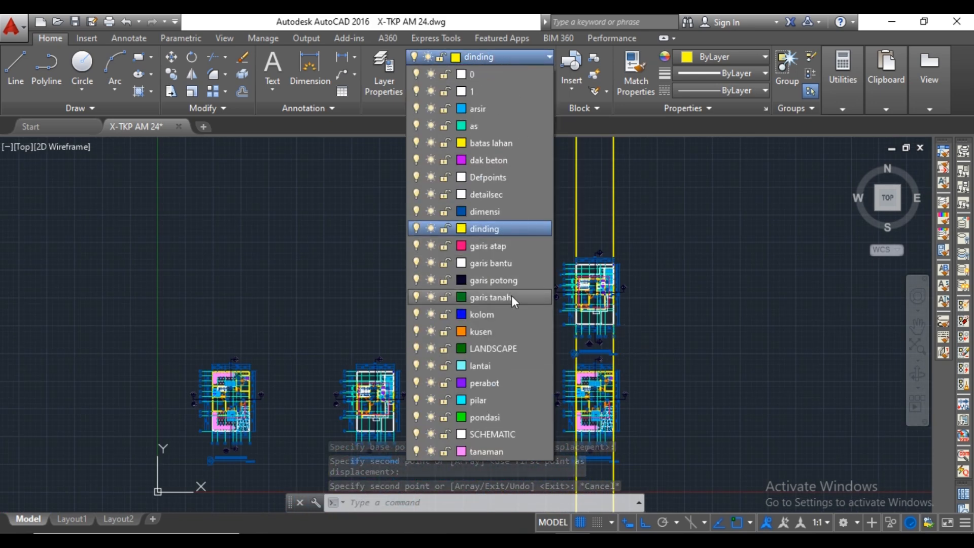
click(511, 298)
click(389, 67)
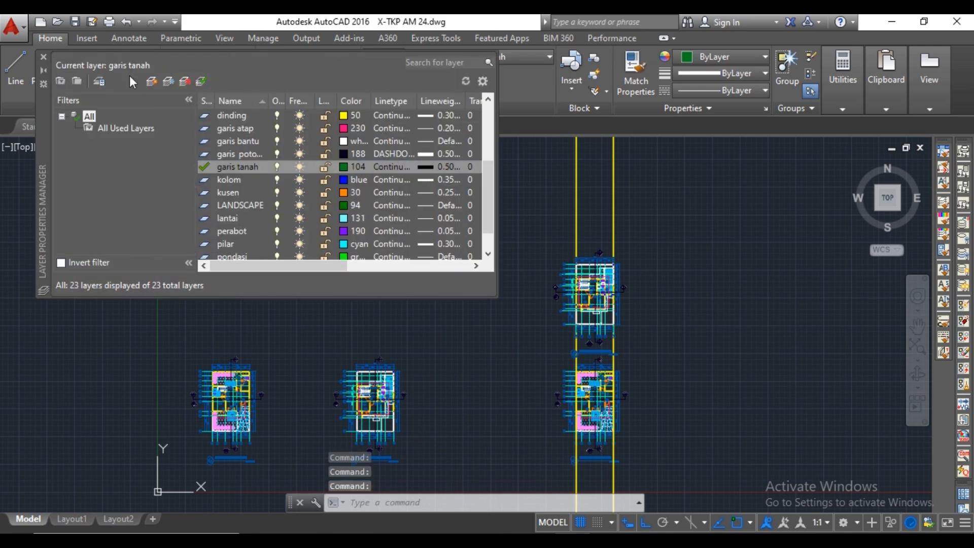
click(42, 56)
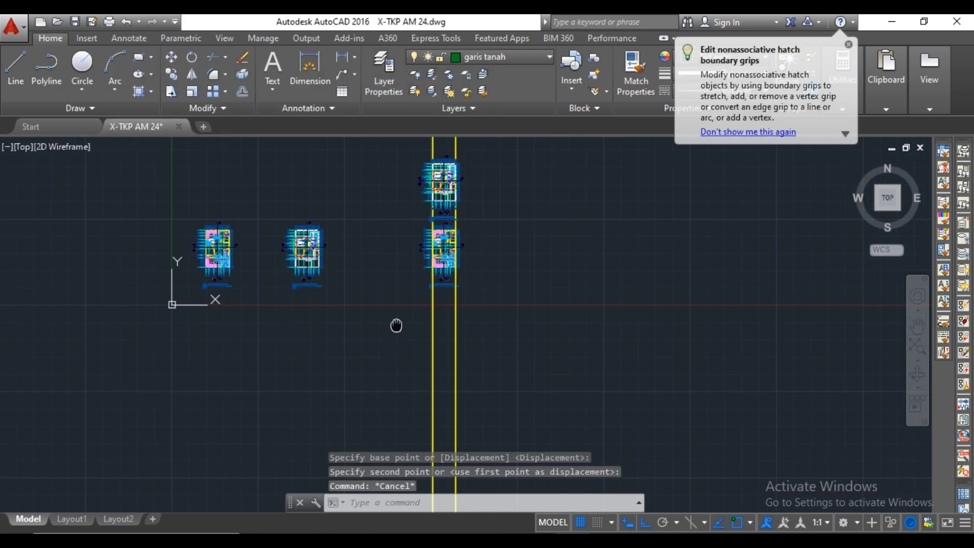
Draw a horizontal ground line below the plans, between the inner construction lines of the right and left boundary walls.
middle_drag(392, 322, 483, 330)
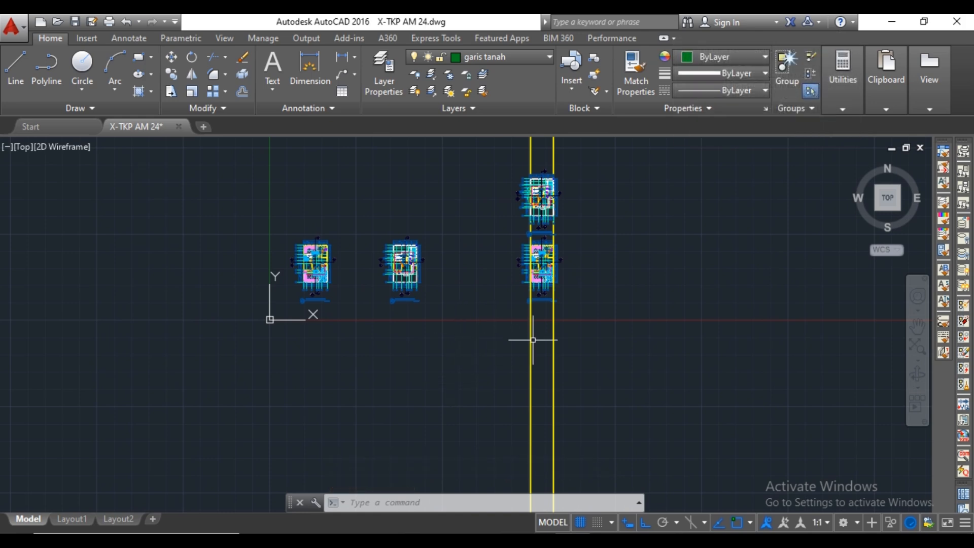
scroll(533, 340, up, 4)
text(l)
key(Return)
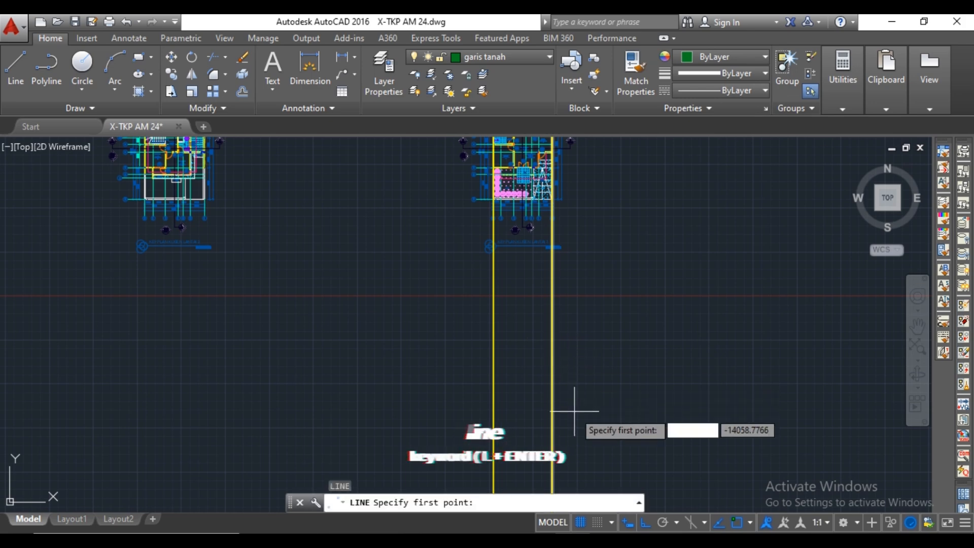
scroll(532, 334, up, 5)
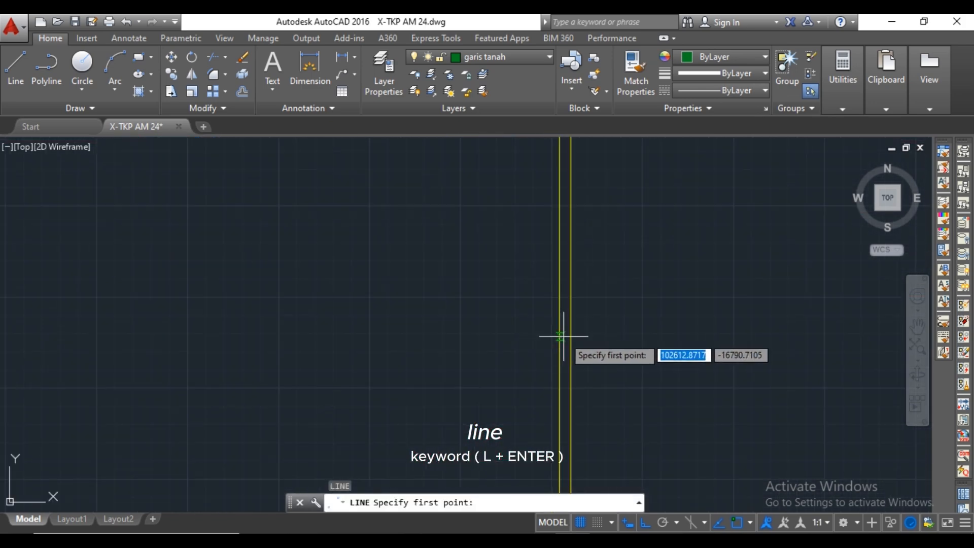
click(559, 335)
scroll(499, 343, down, 4)
middle_drag(454, 351, 507, 381)
scroll(459, 381, up, 3)
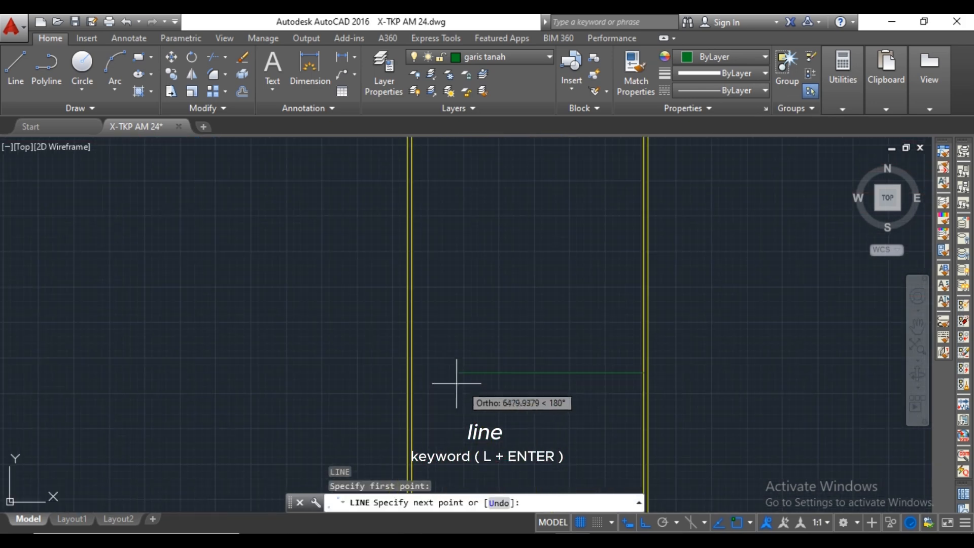
click(384, 367)
key(Escape)
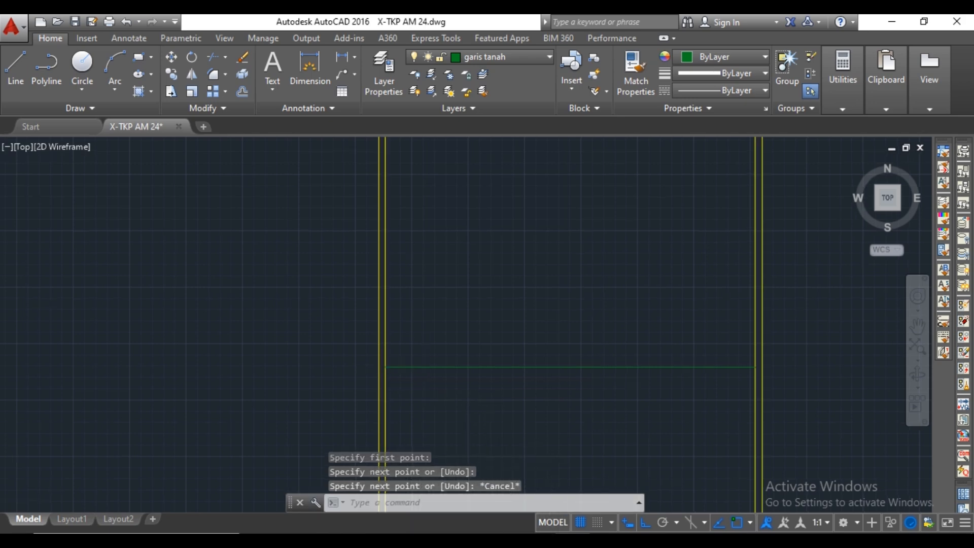
Make lantai the current layer.
scroll(446, 467, down, 3)
click(529, 56)
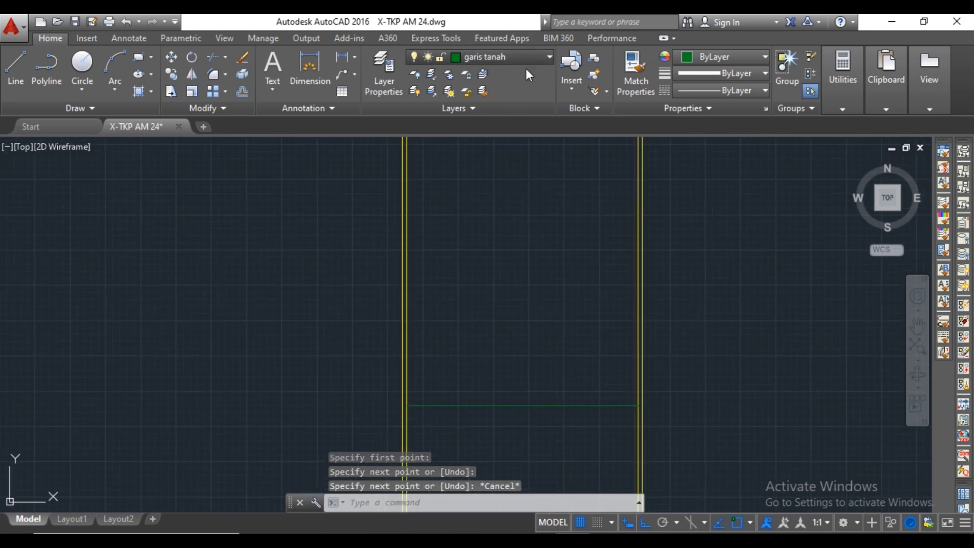
click(494, 365)
Draw a vertical construction line through the lower-right corner of the front terrace's tiled floor.
scroll(517, 348, down, 4)
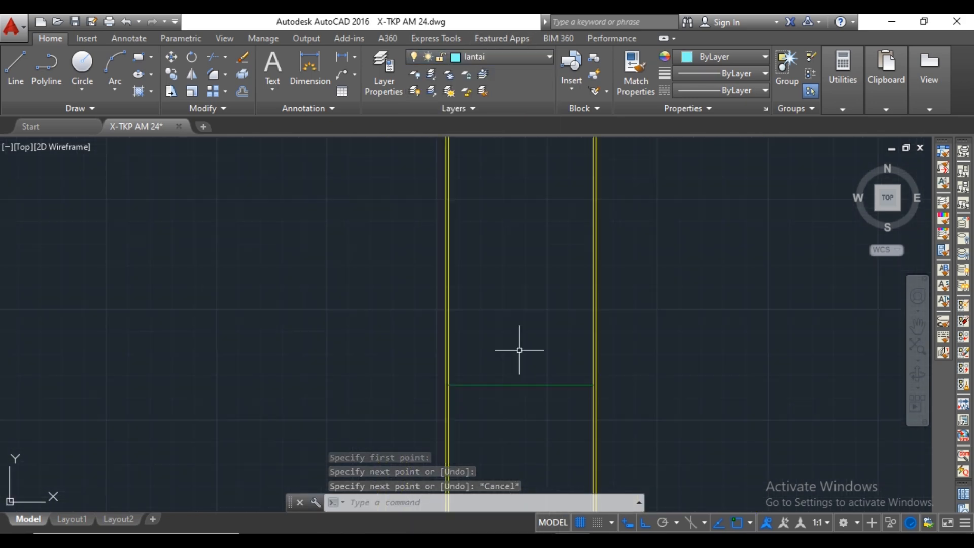
middle_drag(543, 284, 507, 219)
scroll(543, 358, down, 3)
scroll(569, 326, up, 2)
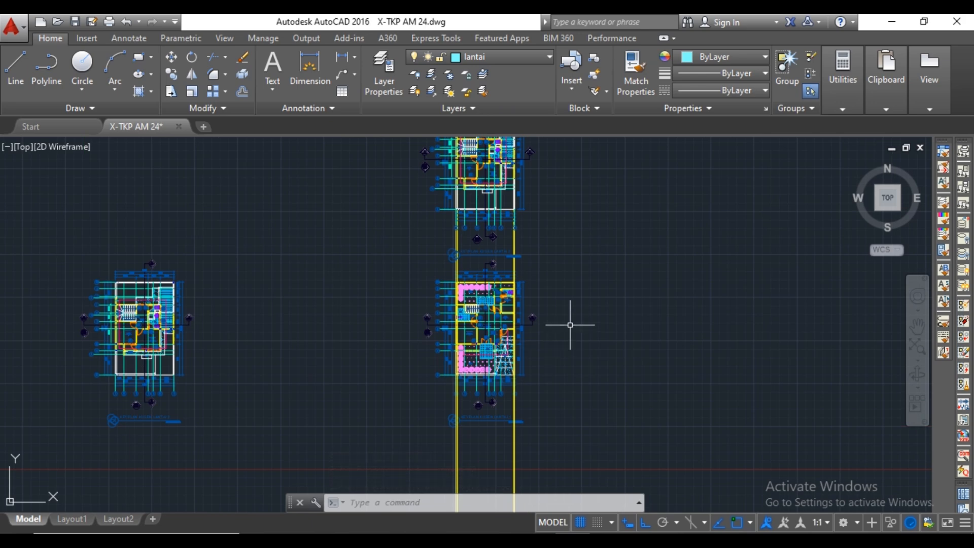
scroll(587, 327, up, 1)
text(xl)
key(Return)
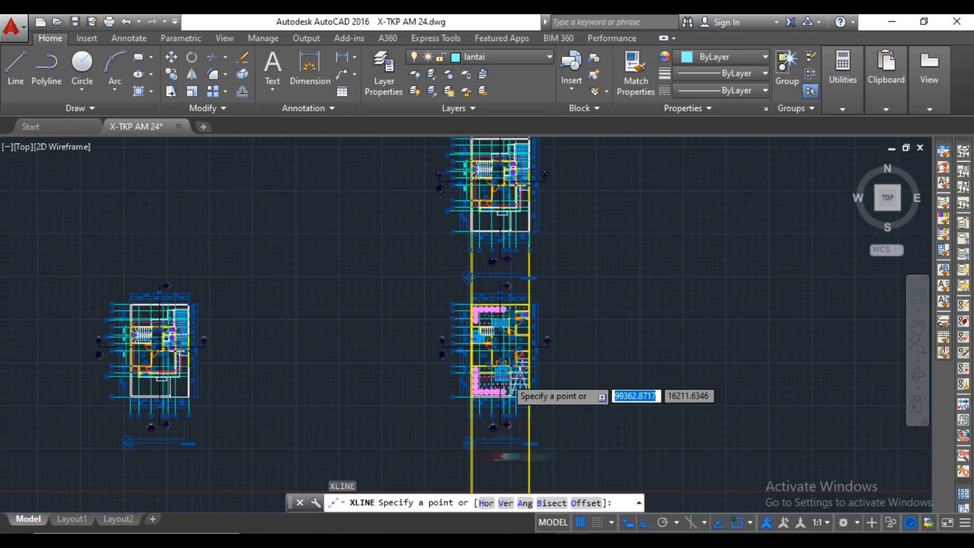
scroll(590, 330, up, 6)
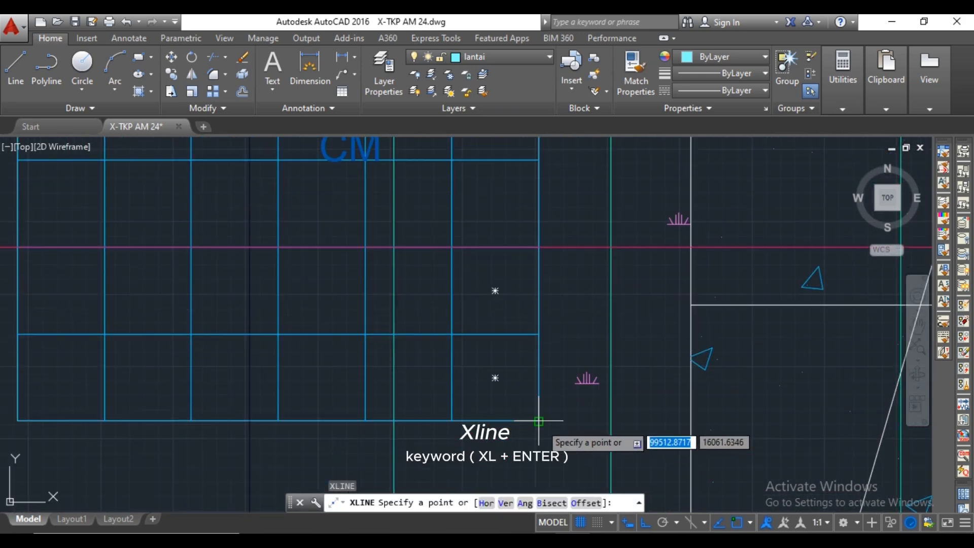
click(540, 401)
key(Return)
Draw a vertical construction line through the lower-left corner of the front terrace's tiled floor.
scroll(539, 395, down, 3)
middle_drag(448, 393, 495, 380)
scroll(491, 384, up, 2)
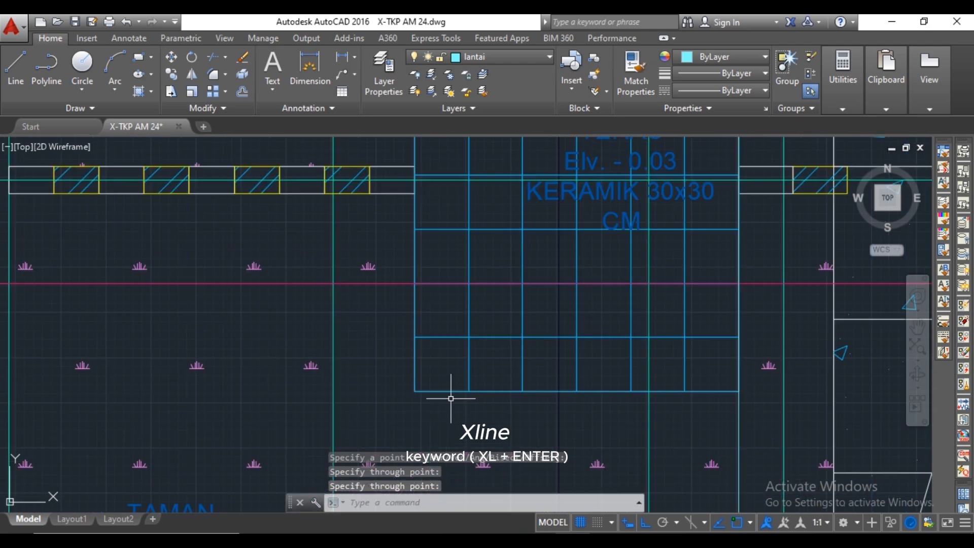
key(Return)
click(414, 389)
key(Escape)
Examine the terrace edge lines at the ground line, and the terrace, garden and carport in the ground-floor plan.
scroll(450, 375, down, 5)
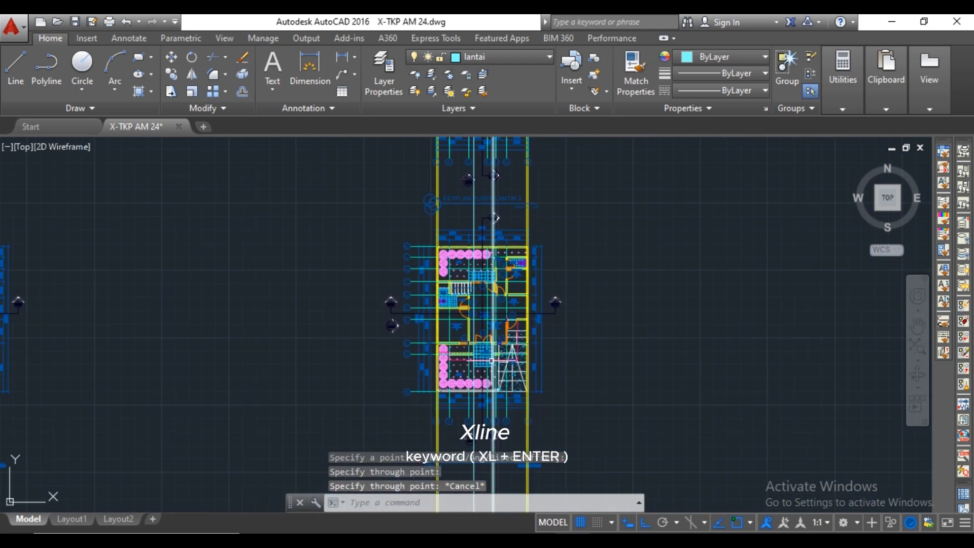
middle_drag(484, 350, 525, 352)
scroll(507, 355, up, 8)
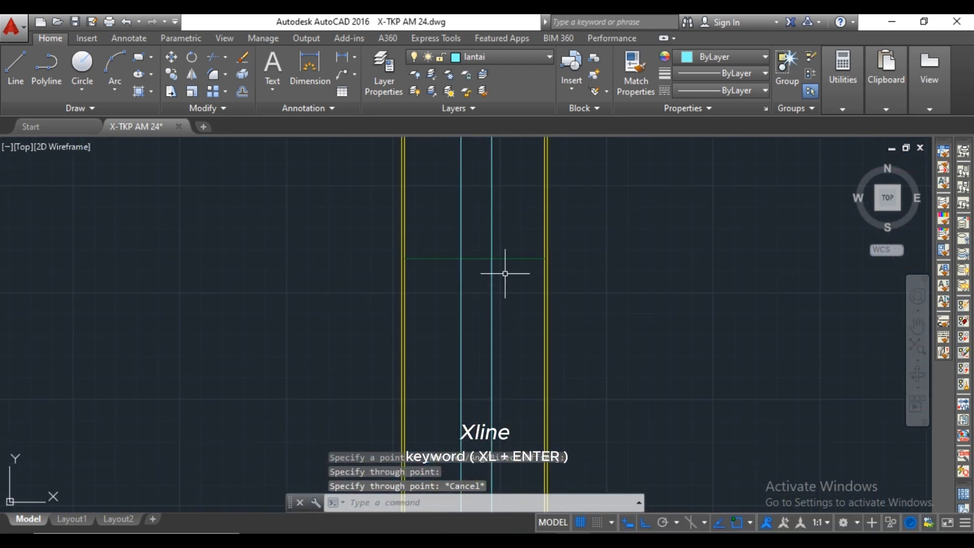
scroll(525, 332, up, 1)
scroll(513, 309, down, 5)
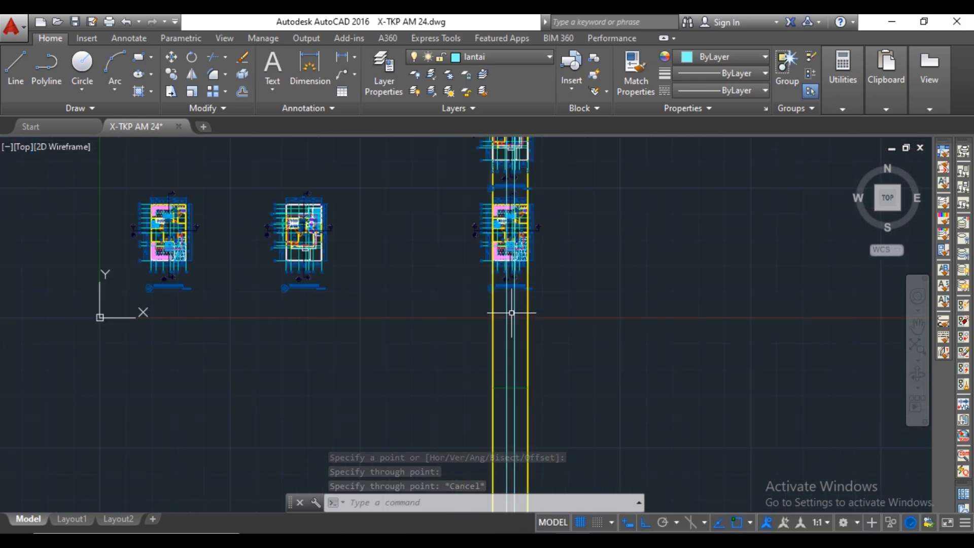
scroll(509, 242, up, 7)
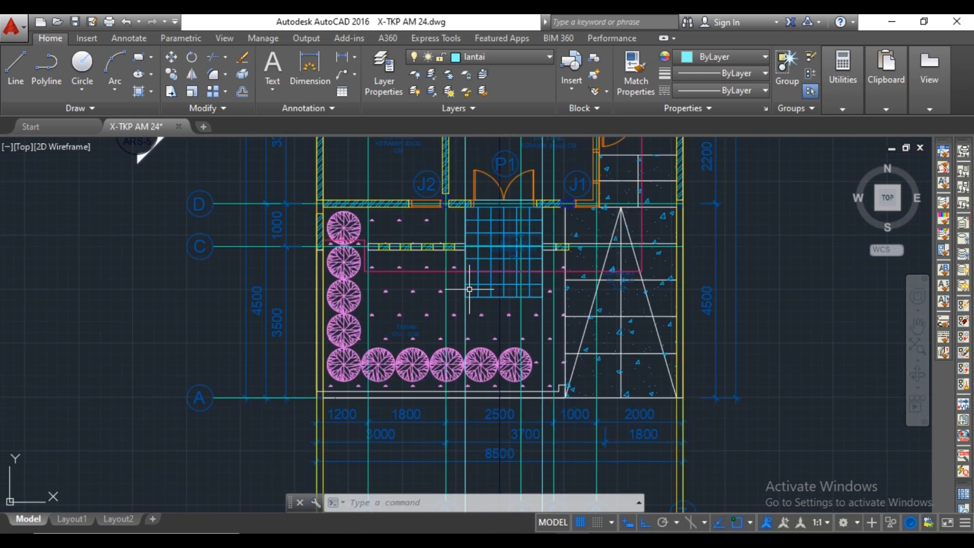
scroll(480, 284, up, 3)
mouse_move(480, 284)
middle_down()
mouse_move(502, 315)
mouse_move(435, 365)
mouse_move(433, 355)
middle_up()
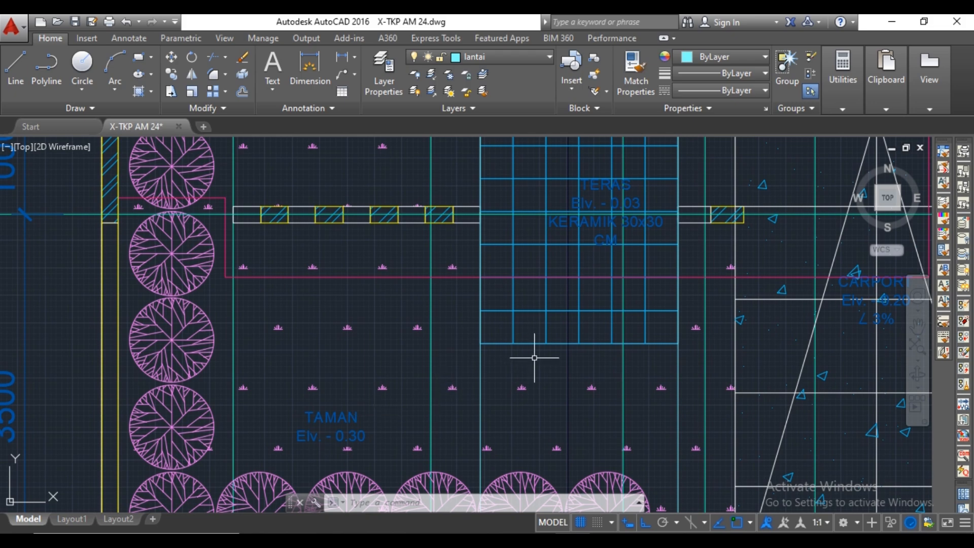
scroll(534, 358, down, 5)
scroll(607, 315, up, 5)
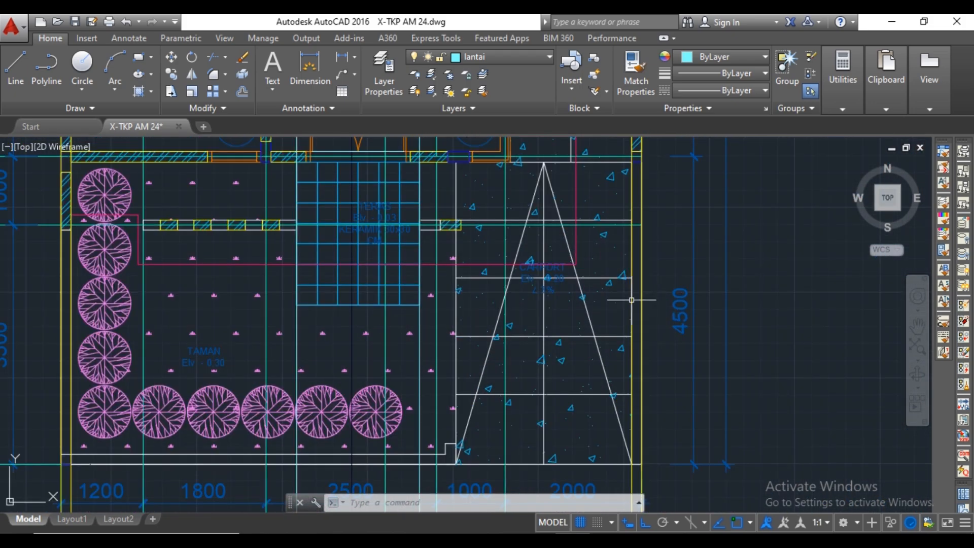
scroll(559, 308, down, 6)
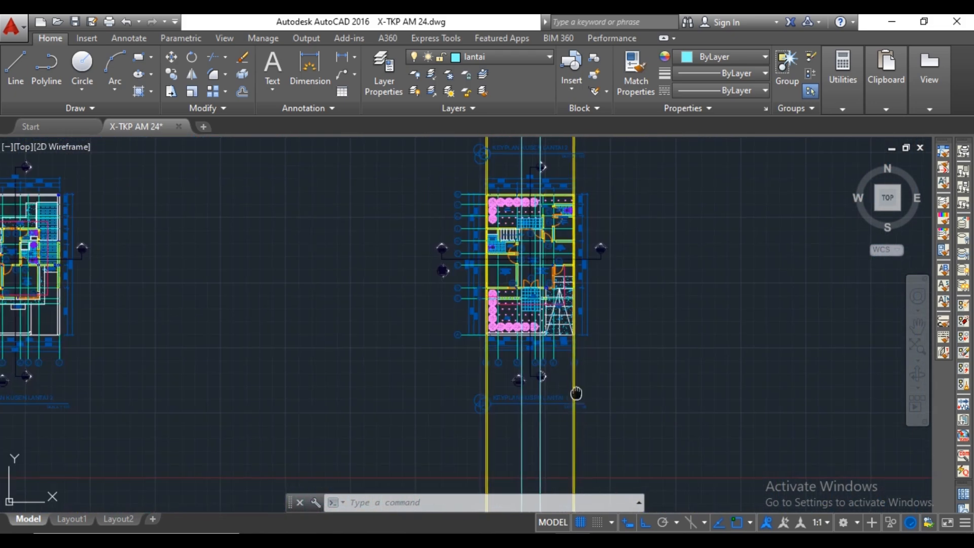
Draw a line 300 up from the ground line along the terrace's right edge and across to its left edge.
scroll(644, 347, up, 6)
text(L)
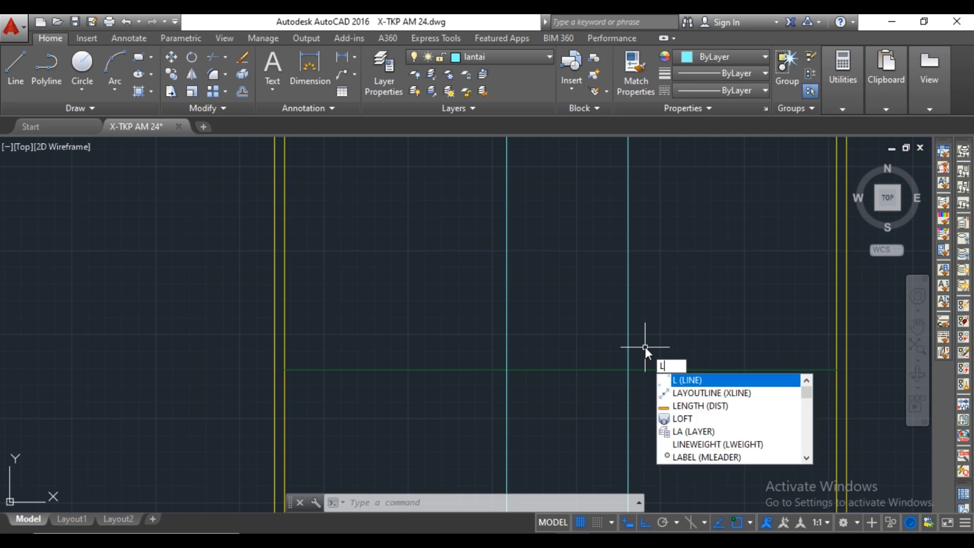
key(Return)
scroll(643, 372, up, 3)
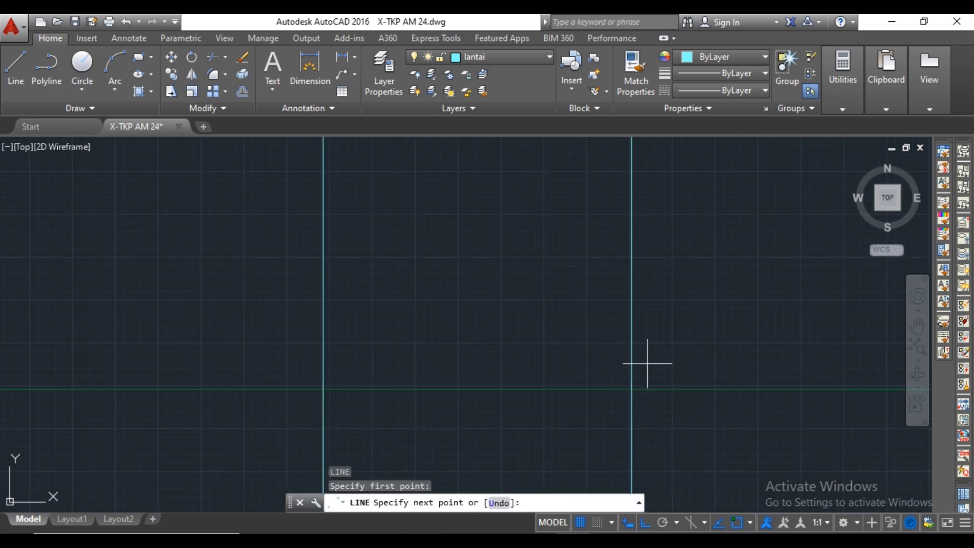
text(300)
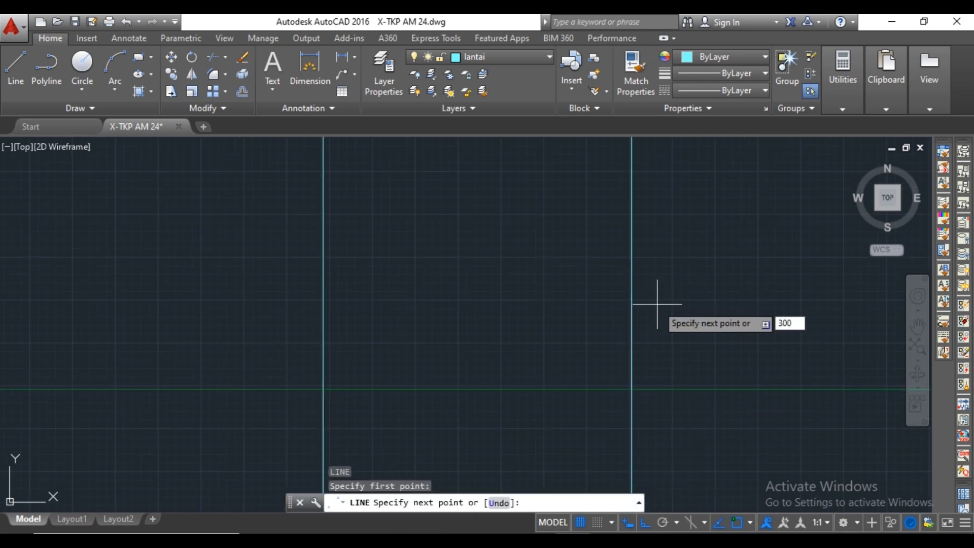
key(Return)
click(320, 337)
key(Escape)
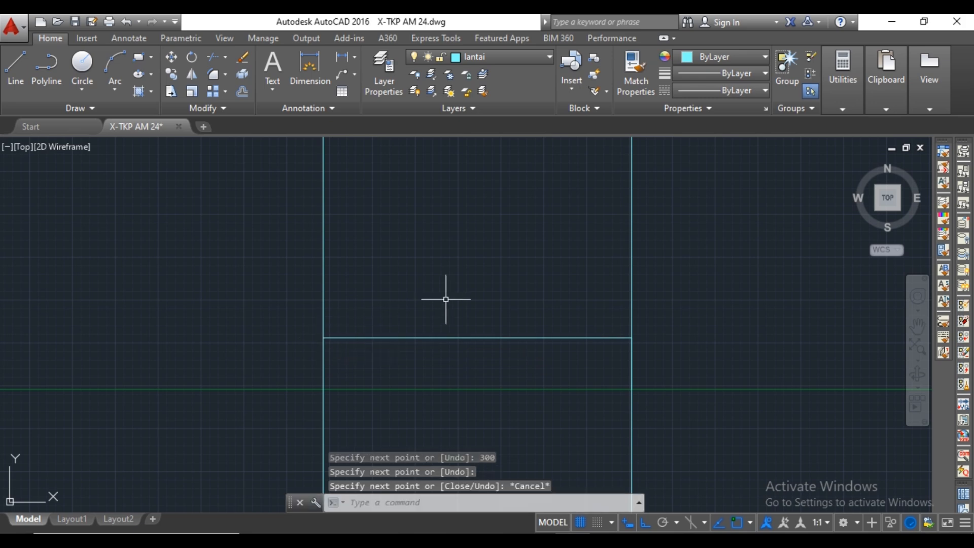
Draw a horizontal step line between the terrace edges, midway between the ground line and the 300-high line.
key(Return)
click(631, 363)
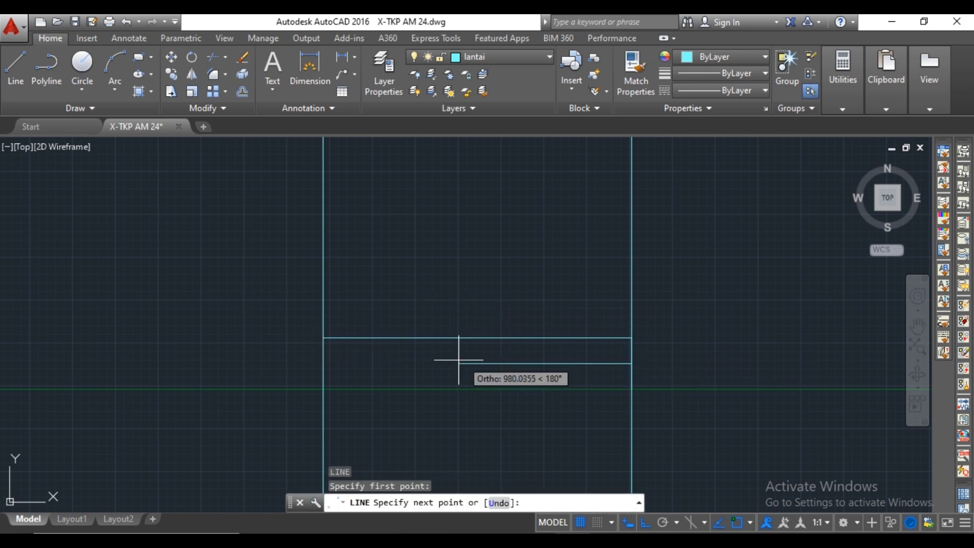
click(323, 363)
key(Escape)
Offset the terrace's upper horizontal line 30 upward.
middle_drag(486, 301, 518, 326)
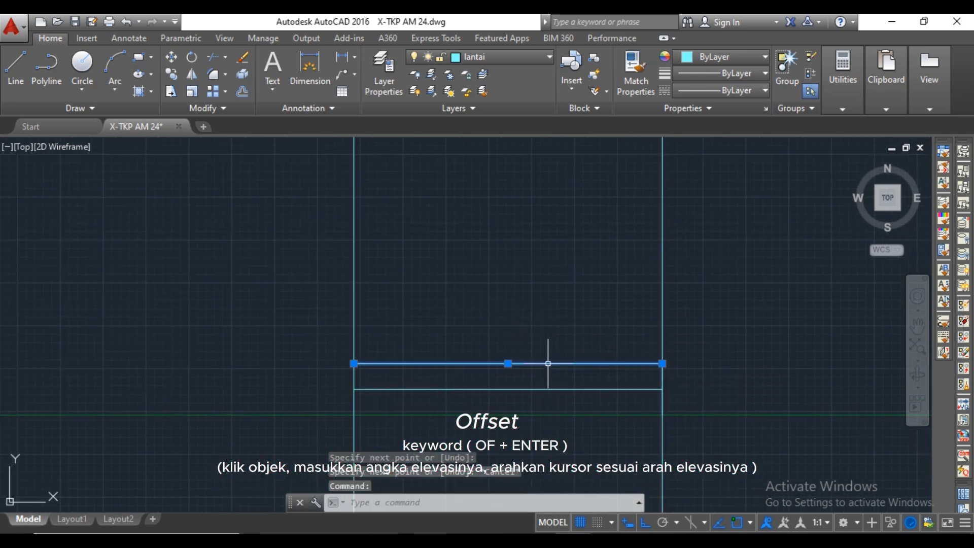
text(of)
key(Return)
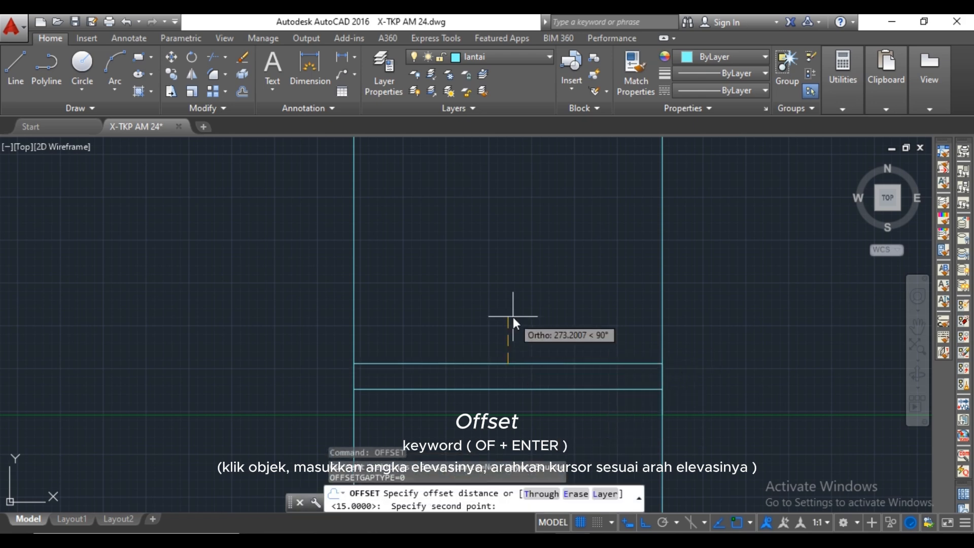
text(30)
key(Return)
click(509, 363)
click(511, 332)
key(Escape)
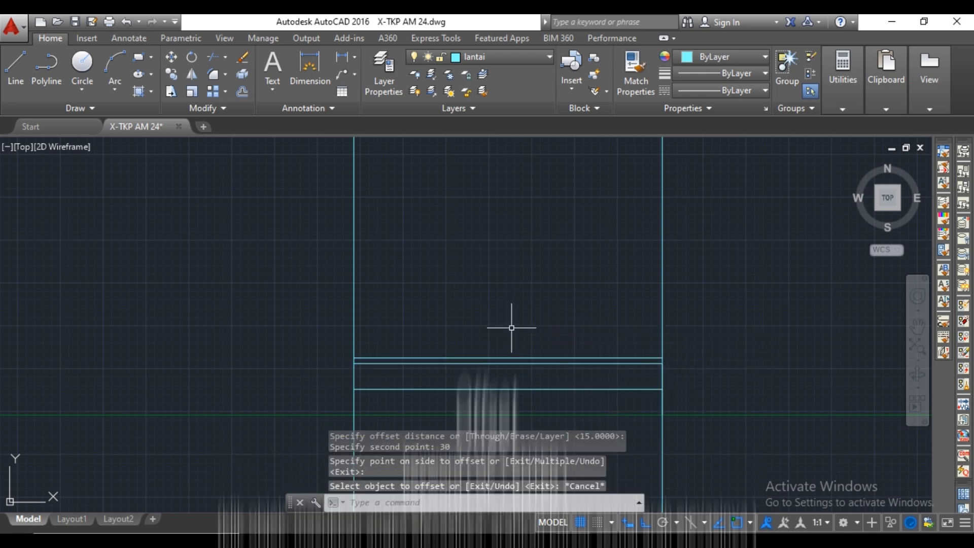
Trim the two terrace edge lines above the topmost terrace line and below the ground line.
text(tr)
key(Return)
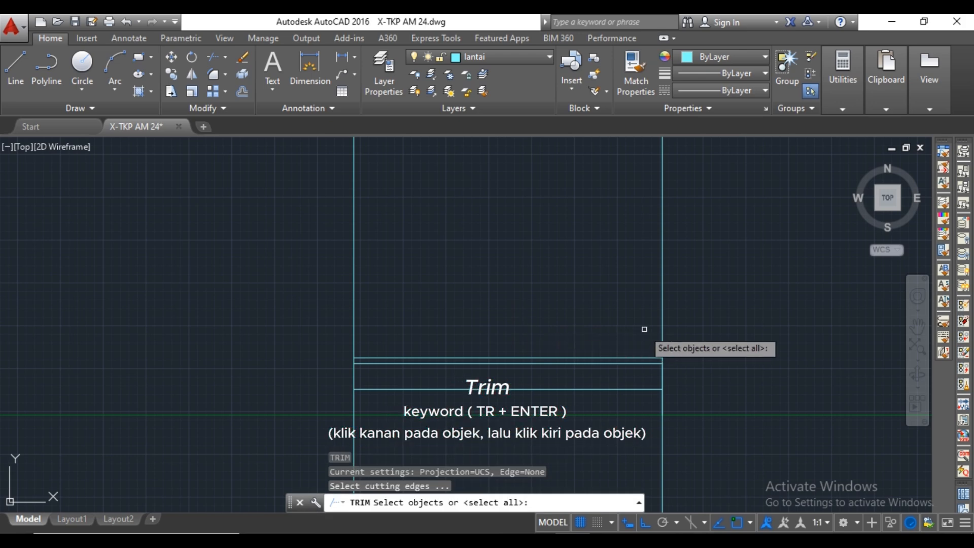
right_click(662, 321)
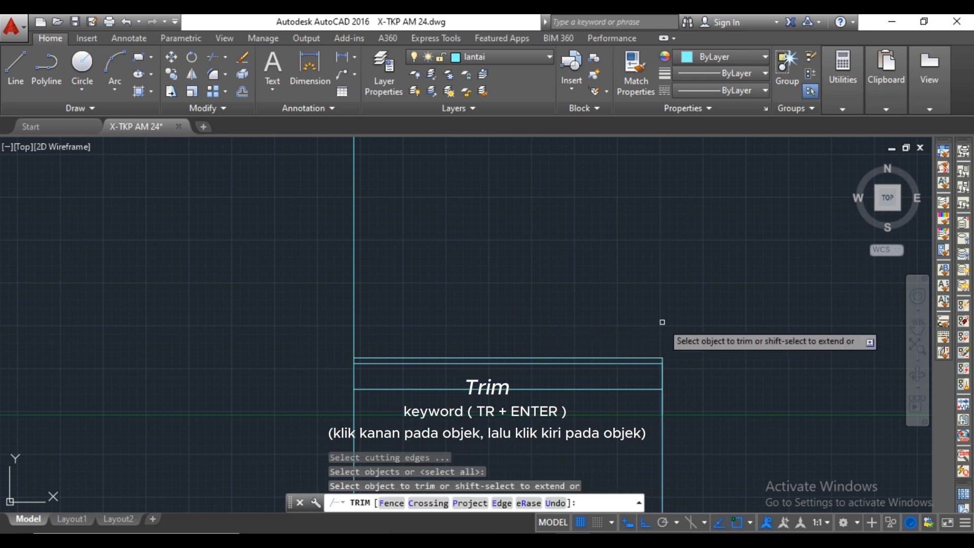
click(391, 299)
click(343, 311)
middle_drag(353, 318, 360, 256)
click(703, 407)
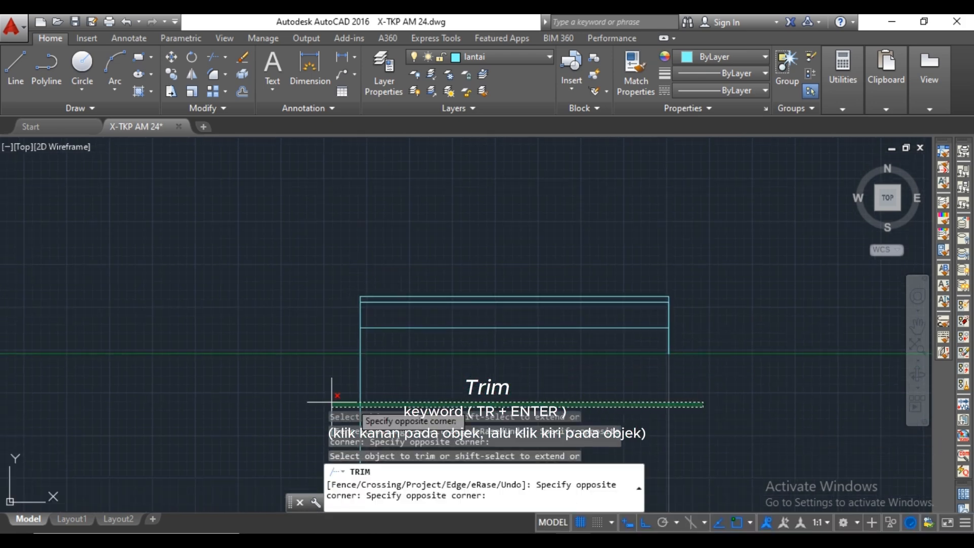
key(Escape)
scroll(413, 391, down, 6)
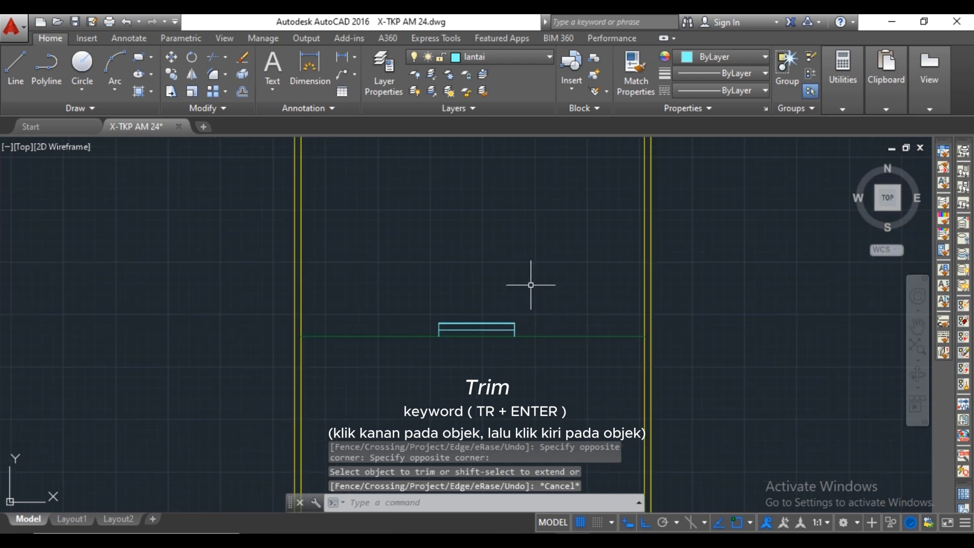
Make kusen the current layer.
middle_drag(531, 284, 515, 300)
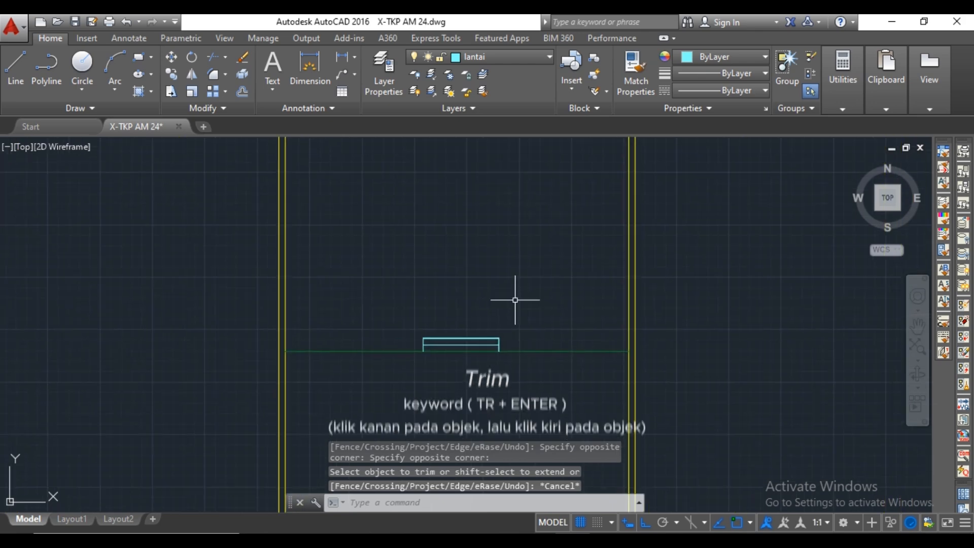
click(536, 54)
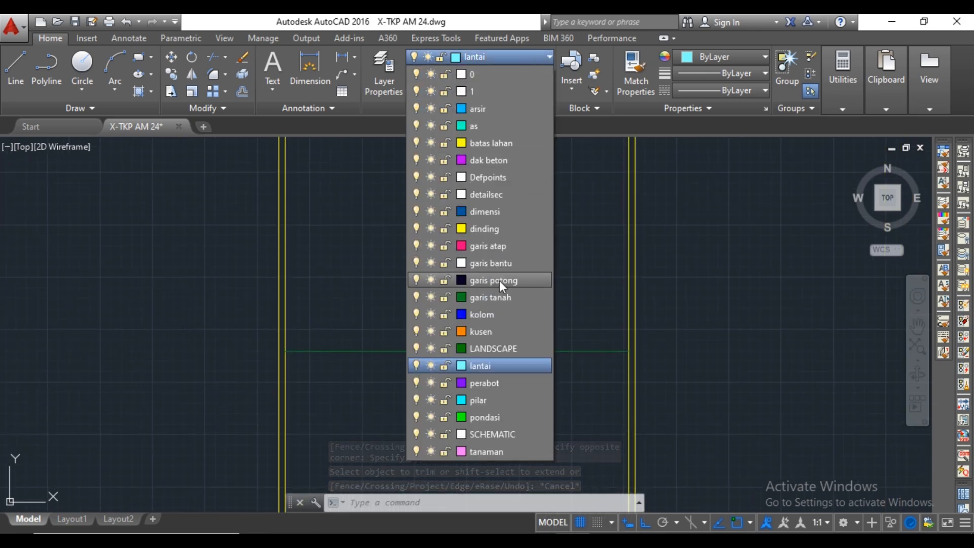
click(520, 338)
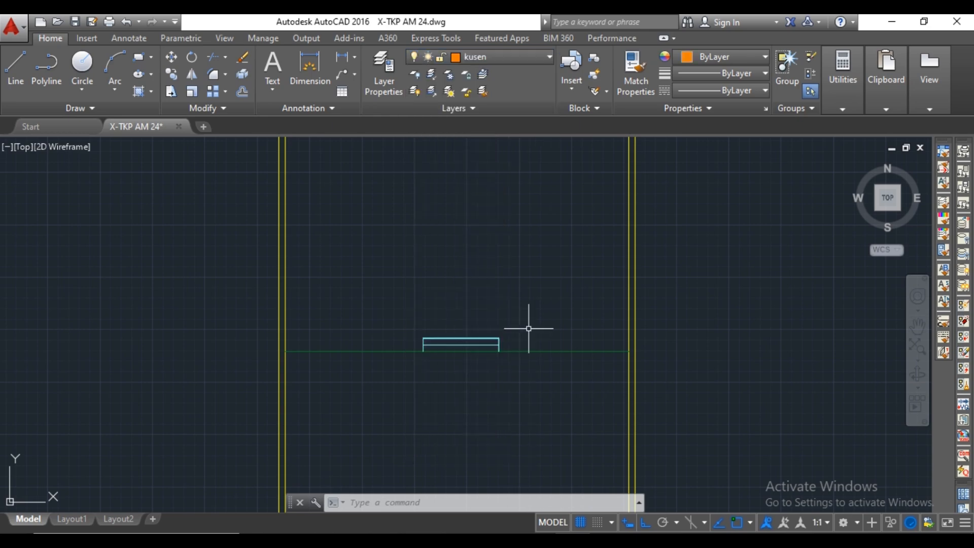
Draw a vertical construction line through the left outer edge of door P1's frame in the ground-floor plan.
scroll(530, 329, down, 4)
text(xl)
key(Return)
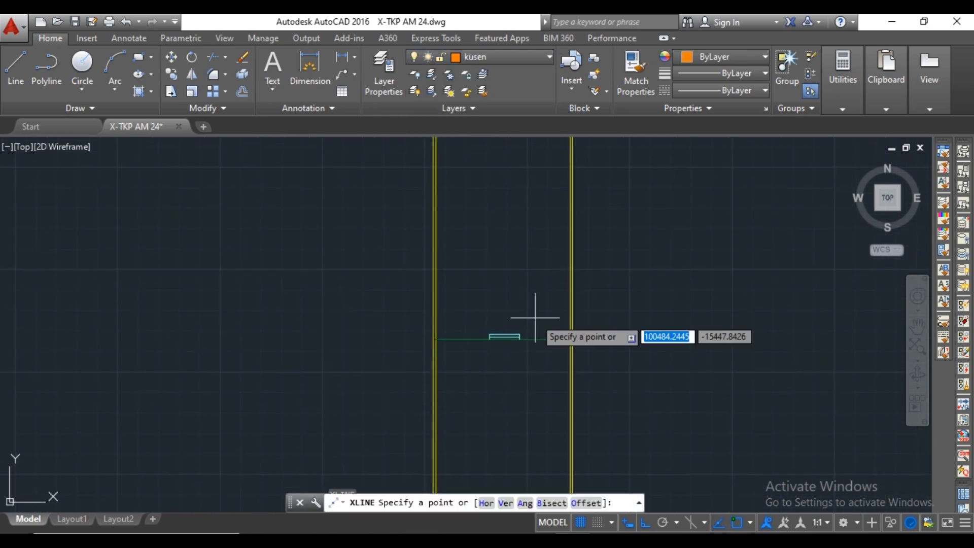
scroll(535, 318, down, 4)
middle_drag(535, 295, 535, 440)
scroll(513, 272, up, 6)
scroll(519, 277, up, 8)
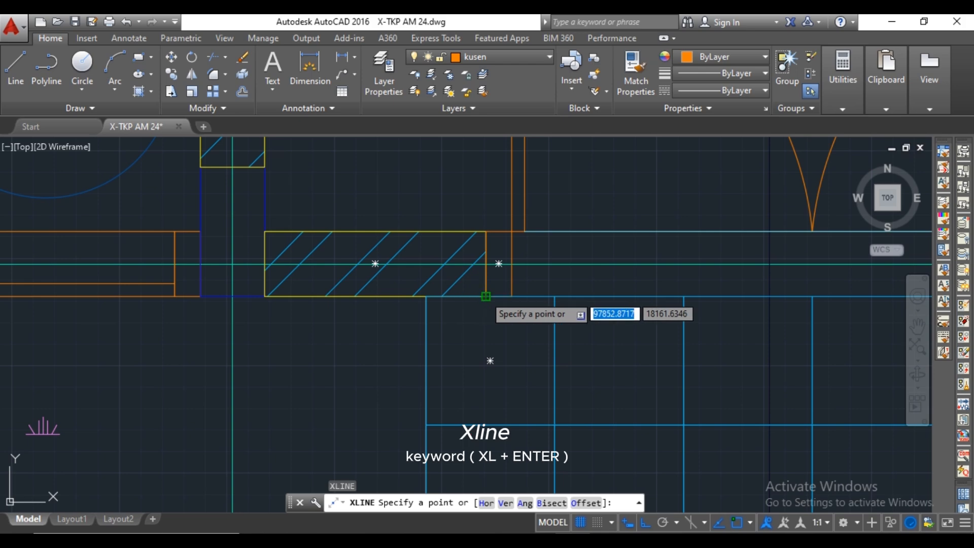
click(485, 296)
click(483, 321)
key(Return)
Draw a vertical construction line through the right outer edge of door P1's frame.
scroll(498, 315, down, 4)
middle_drag(593, 326, 500, 346)
scroll(643, 334, up, 4)
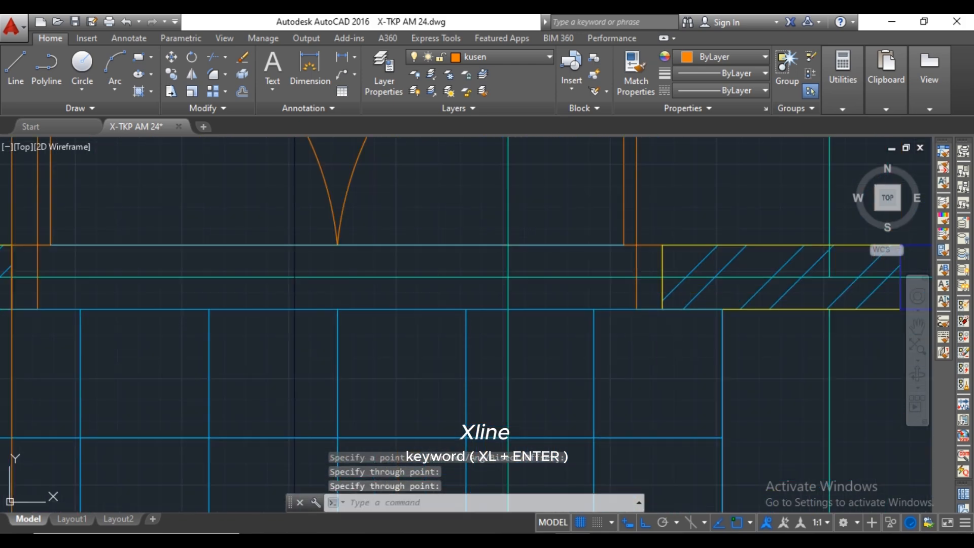
key(Return)
click(661, 278)
key(Escape)
scroll(675, 313, down, 5)
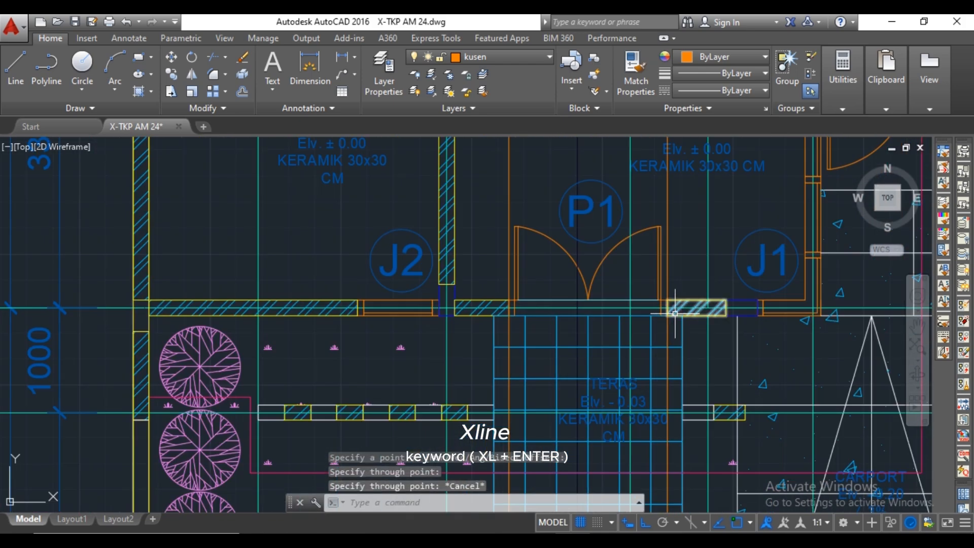
Draw a horizontal line between the two door construction lines along the top of the terrace in the elevation.
scroll(680, 325, down, 7)
scroll(686, 358, up, 10)
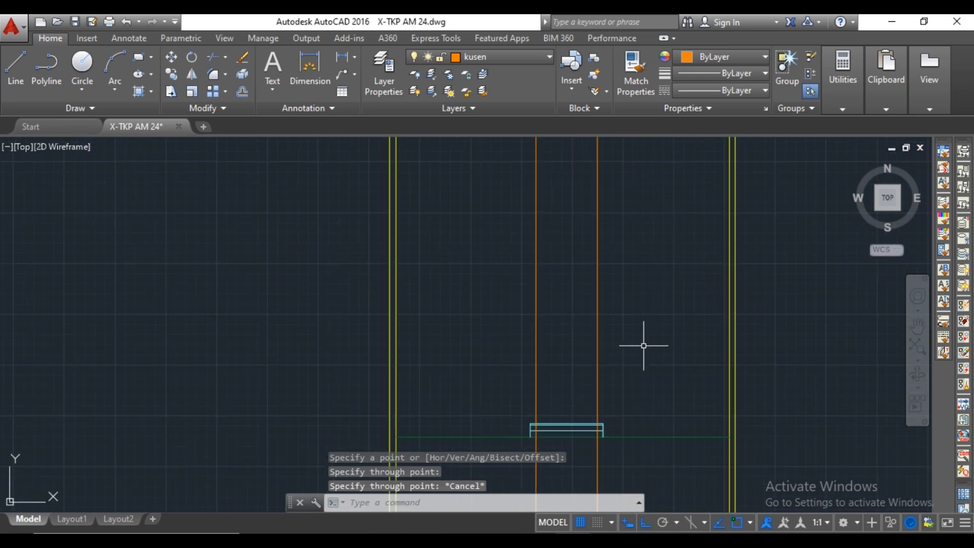
scroll(643, 345, up, 4)
text(l)
key(Return)
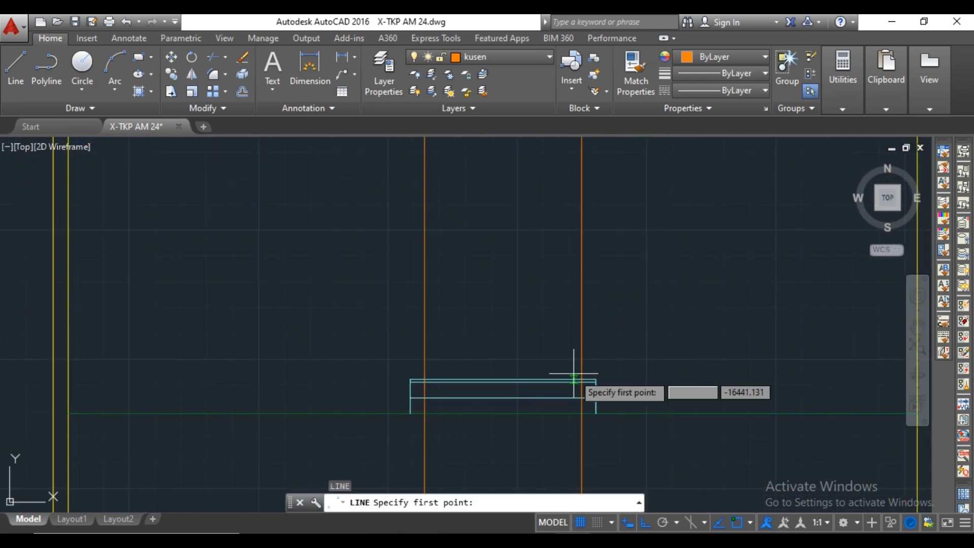
scroll(578, 371, up, 4)
middle_drag(463, 350, 531, 343)
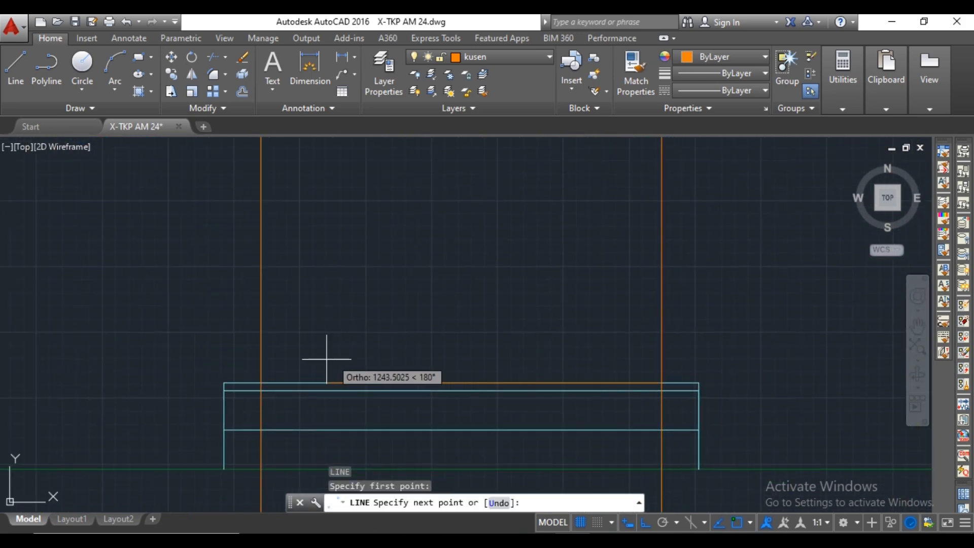
click(256, 384)
key(Escape)
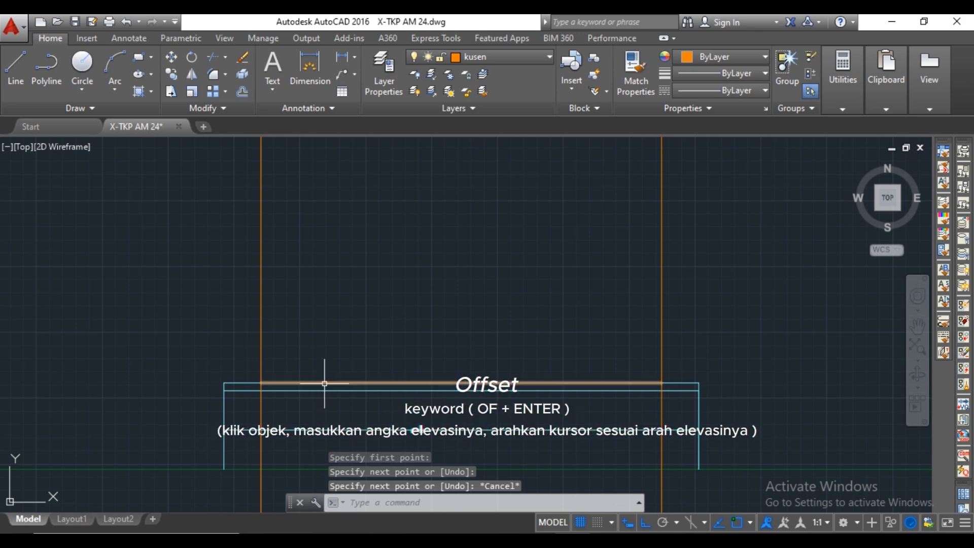
Move the horizontal door line 2200 straight up from the terrace top.
text(m)
key(Return)
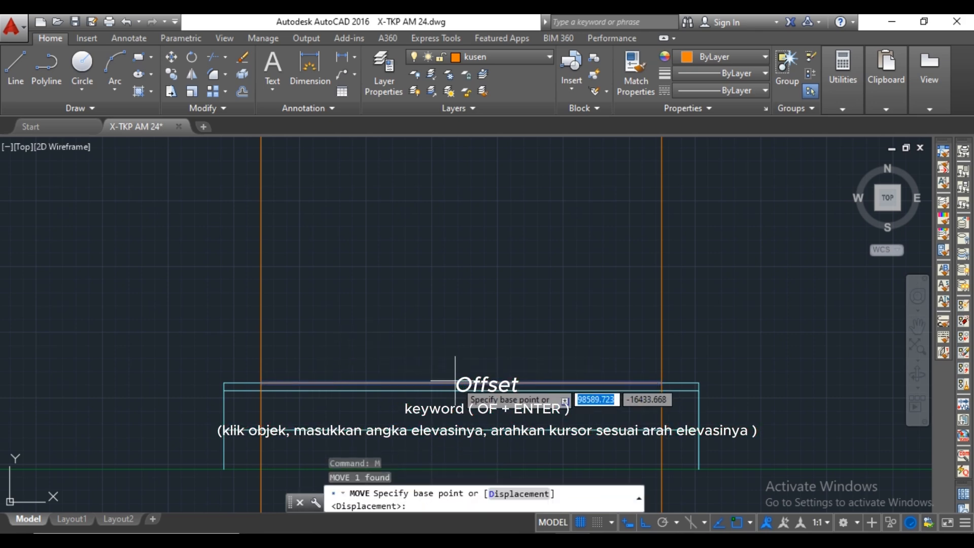
click(462, 384)
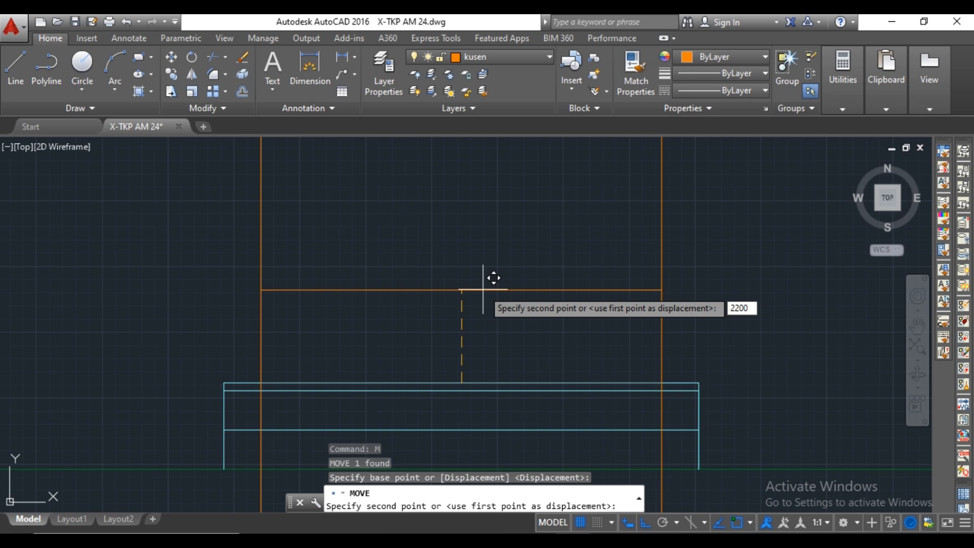
key(Return)
scroll(483, 289, down, 4)
middle_drag(479, 235, 469, 375)
key(Escape)
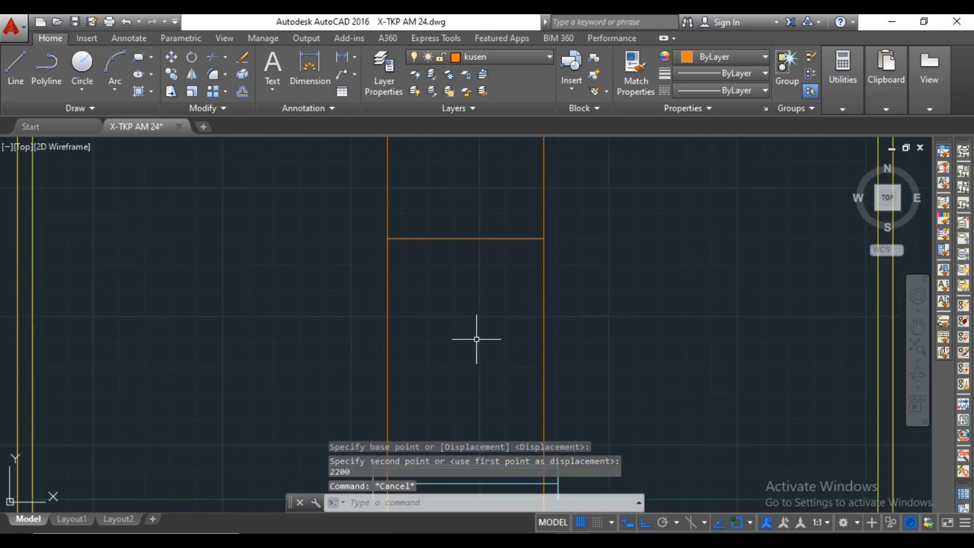
Trim both vertical door lines above the door's top line.
text(tr)
key(Return)
key(Return)
click(543, 224)
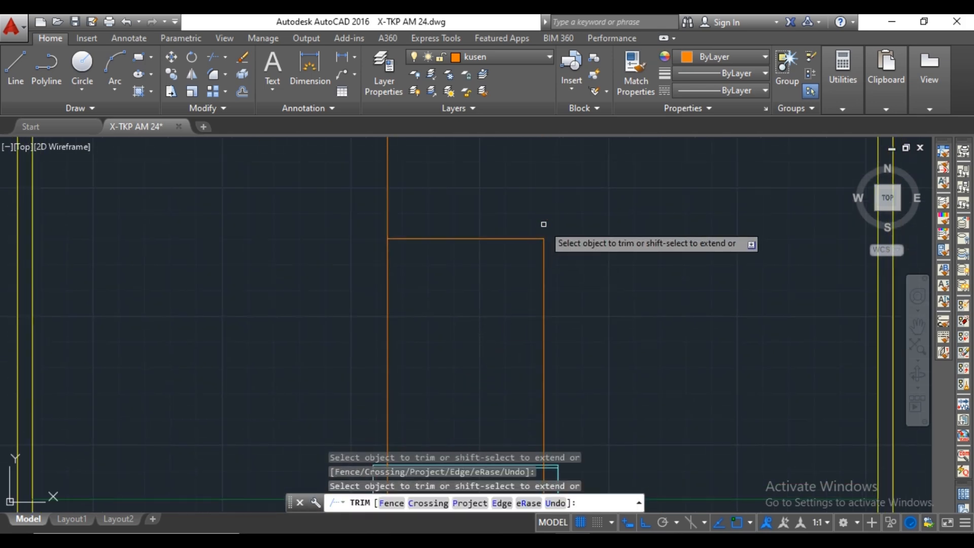
click(460, 204)
click(376, 207)
Trim the segments of both vertical door lines between the terrace's two uppermost horizontal lines.
scroll(379, 213, down, 4)
middle_drag(455, 298, 484, 227)
scroll(484, 227, up, 6)
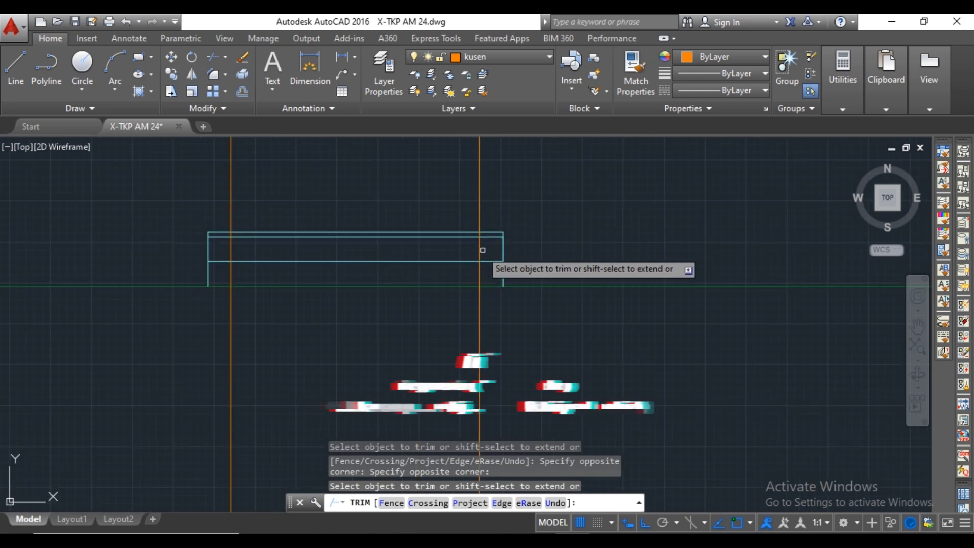
click(467, 222)
click(468, 223)
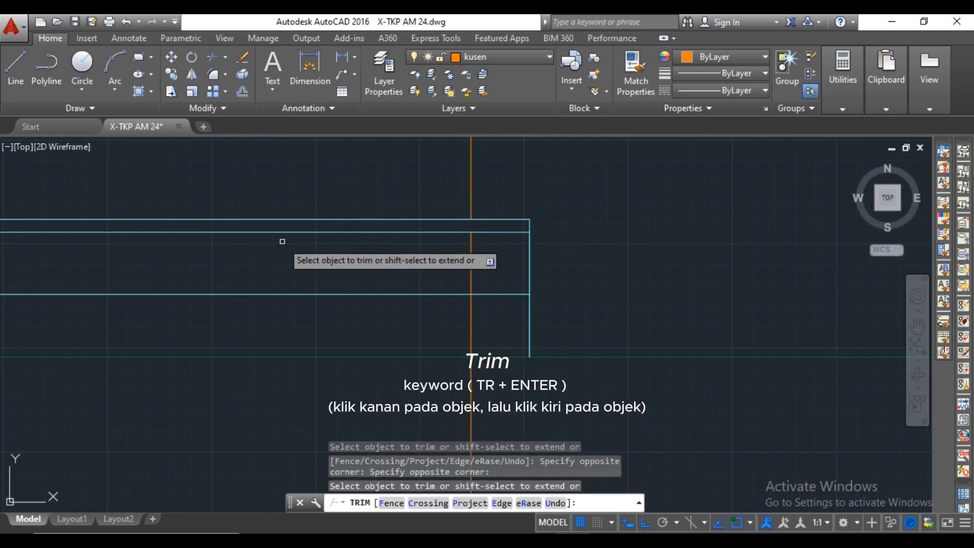
middle_drag(279, 242, 657, 293)
middle_drag(291, 293, 359, 289)
scroll(270, 275, up, 4)
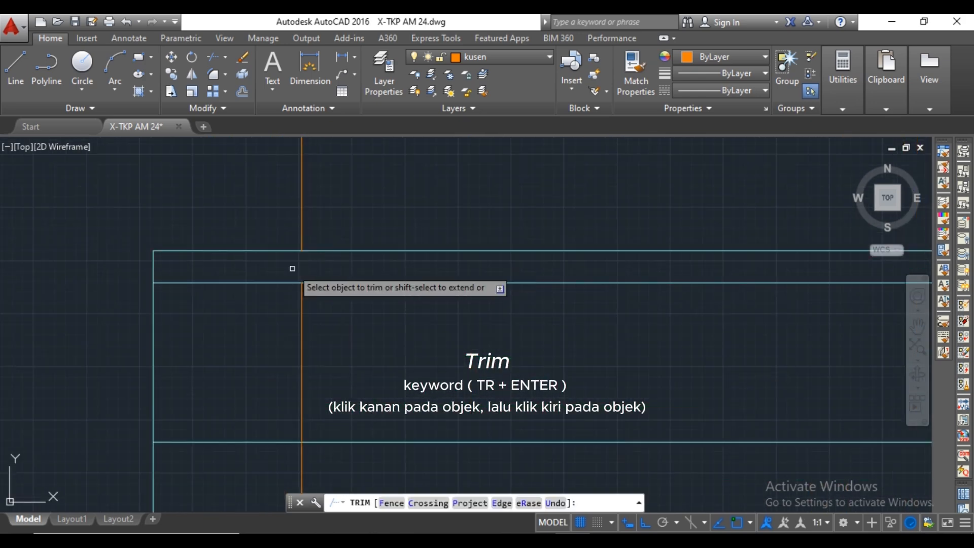
key(Escape)
Delete the two leftover door construction lines running down below the terrace's top slab.
scroll(333, 258, down, 5)
drag(303, 338, 257, 352)
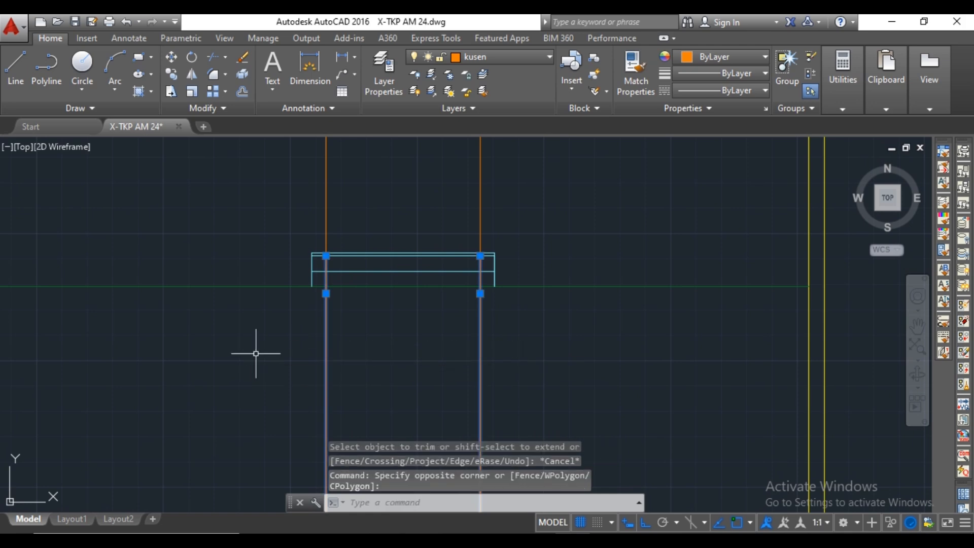
key(Delete)
Offset the door outline's top line and both side lines 60 inward to form the frame.
scroll(322, 315, up, 5)
middle_drag(322, 315, 354, 311)
scroll(330, 287, up, 6)
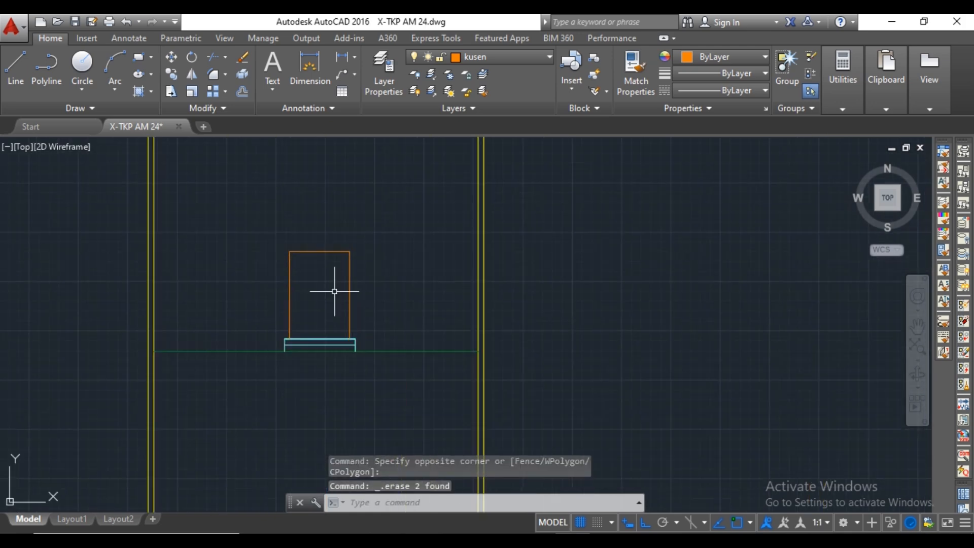
text(Of)
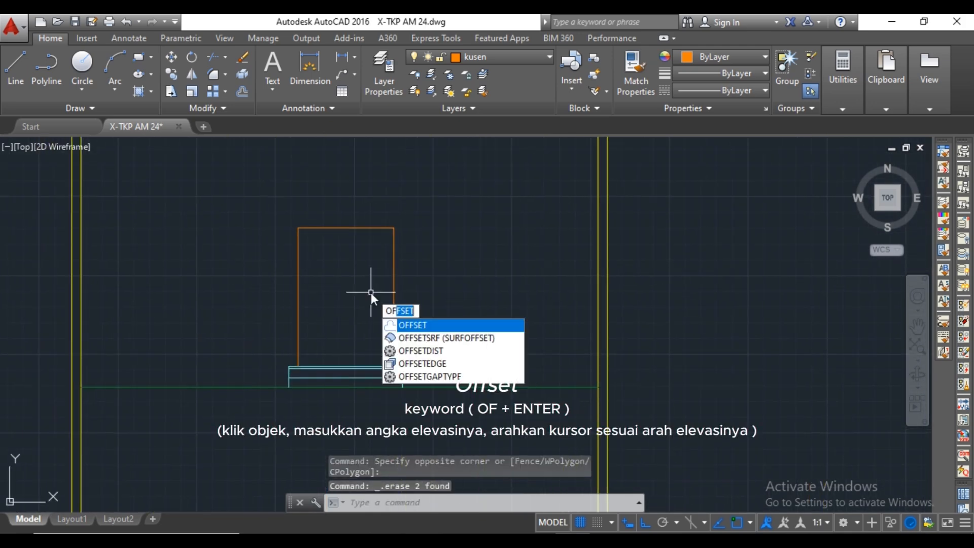
key(Return)
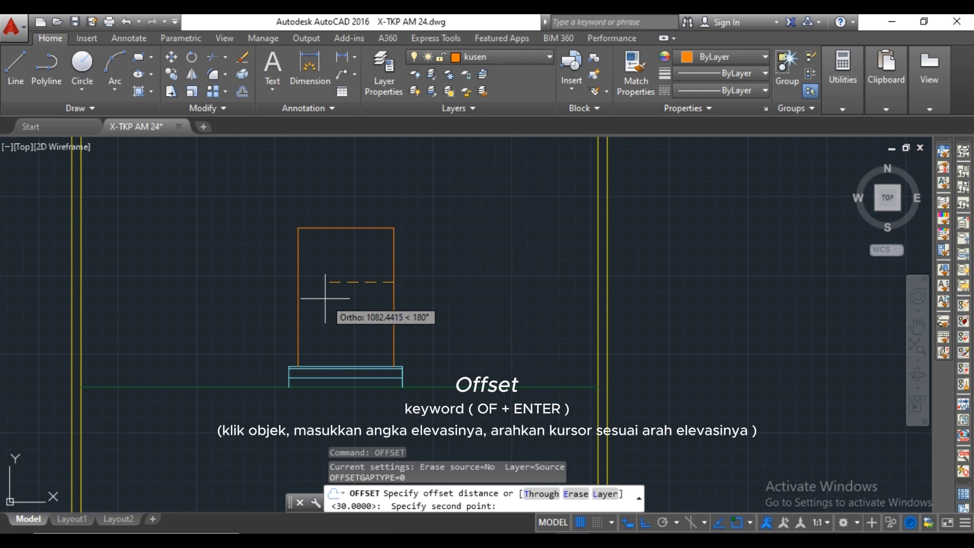
key(Return)
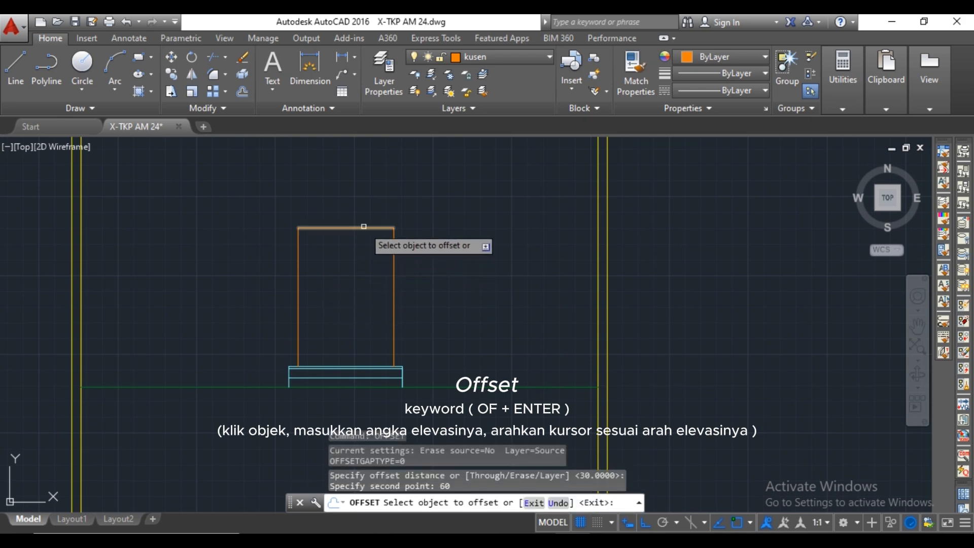
click(363, 226)
click(304, 267)
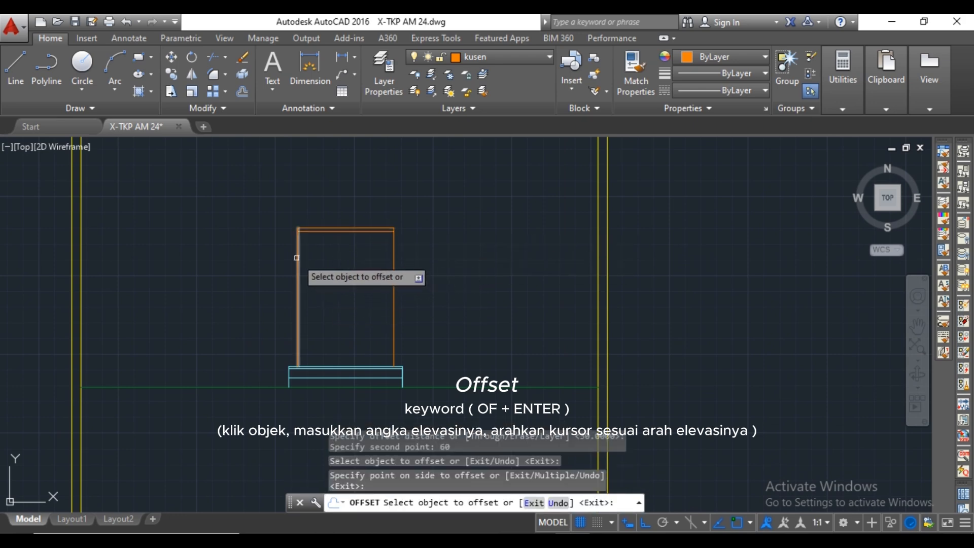
click(296, 258)
click(334, 258)
click(393, 264)
click(359, 249)
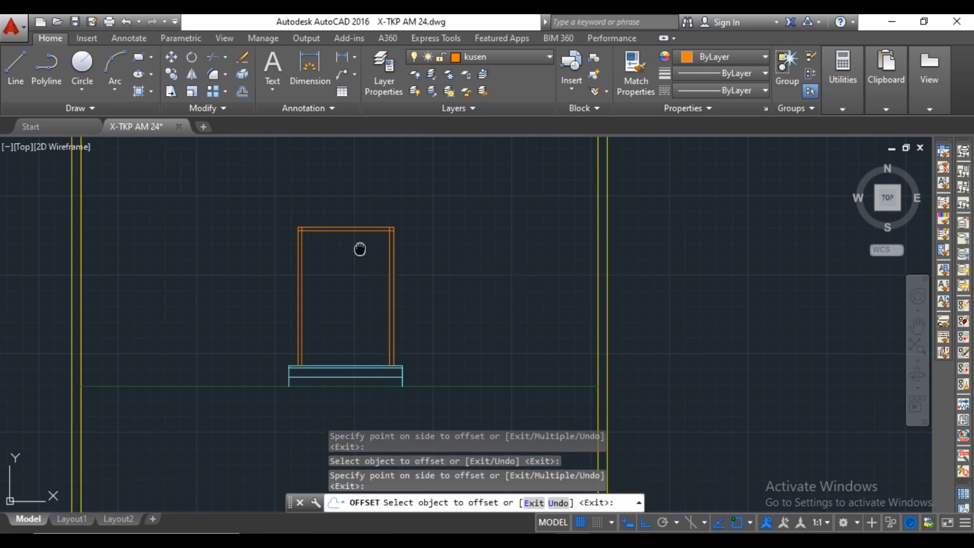
key(Escape)
Draw a vertical centre line from the midpoint of the frame's inner top line down to the terrace top.
mouse_move(360, 249)
middle_down()
mouse_move(386, 257)
mouse_move(458, 354)
middle_up()
text(l)
click(372, 238)
scroll(373, 364, up, 4)
click(373, 387)
key(Escape)
Trim the overlapping inner frame line ends at both upper corners of the door frame.
scroll(404, 292, down, 2)
text(tr)
scroll(378, 221, up, 4)
key(space)
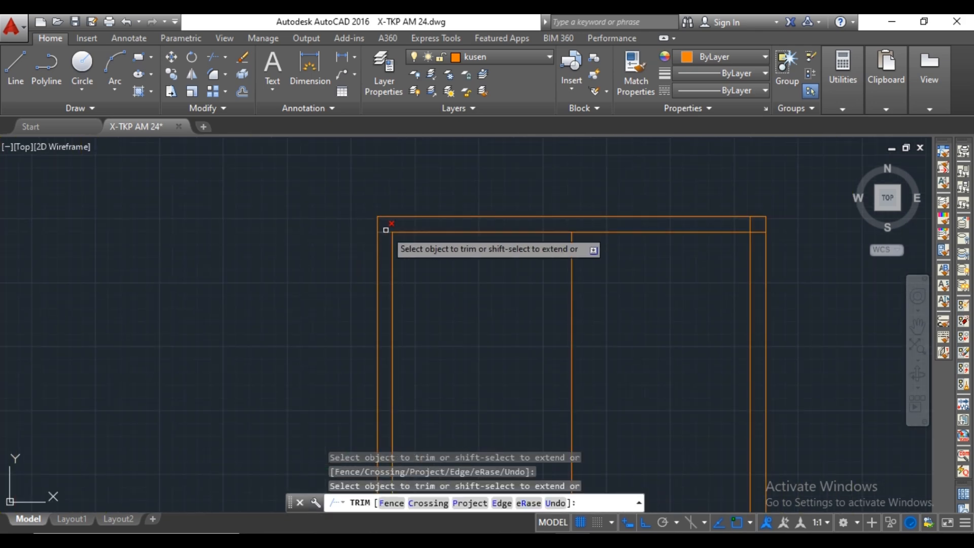
scroll(600, 237, up, 4)
scroll(654, 264, down, 5)
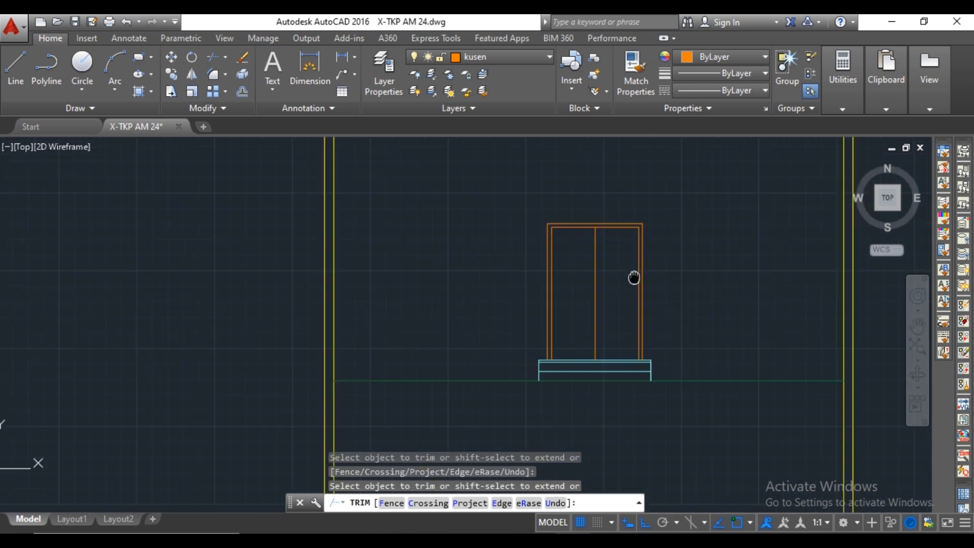
key(Escape)
Offset the door's vertical centre line 100 to each side.
middle_drag(627, 270, 604, 285)
scroll(596, 274, up, 2)
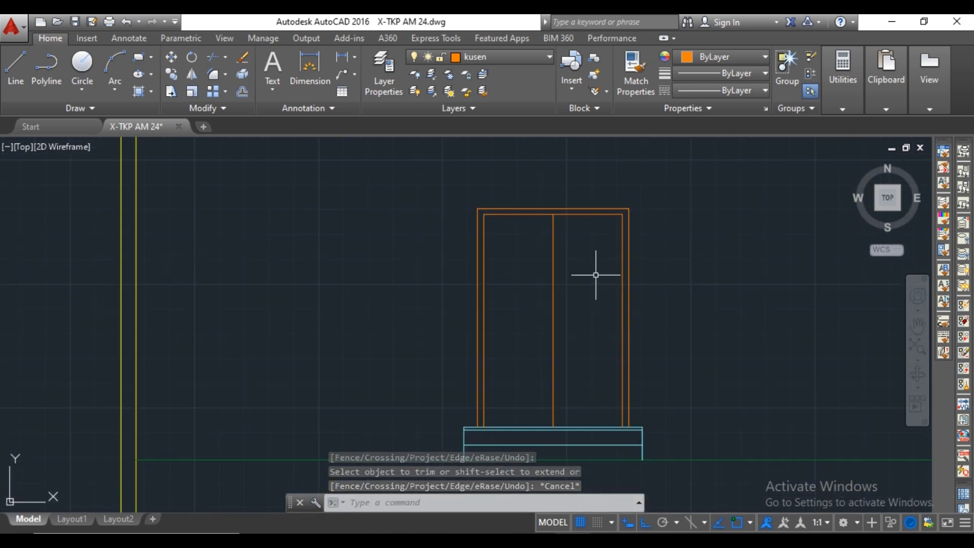
text(o)
key(Return)
scroll(572, 312, up, 2)
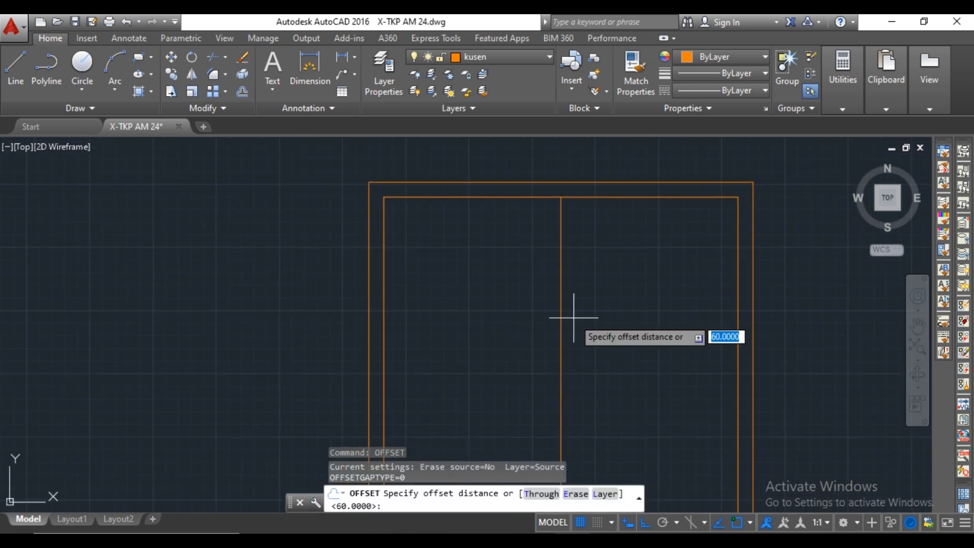
text(100)
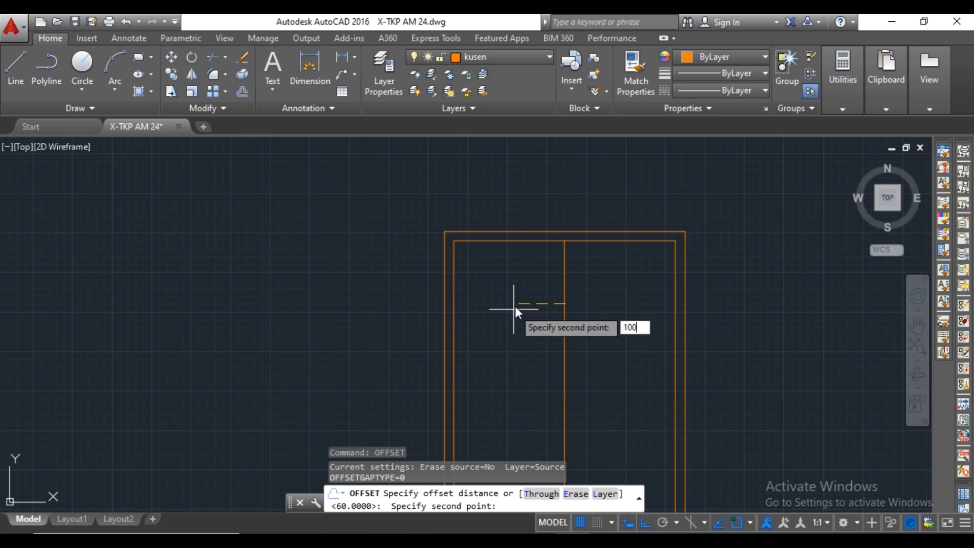
key(Return)
click(563, 287)
click(550, 287)
click(564, 280)
click(602, 280)
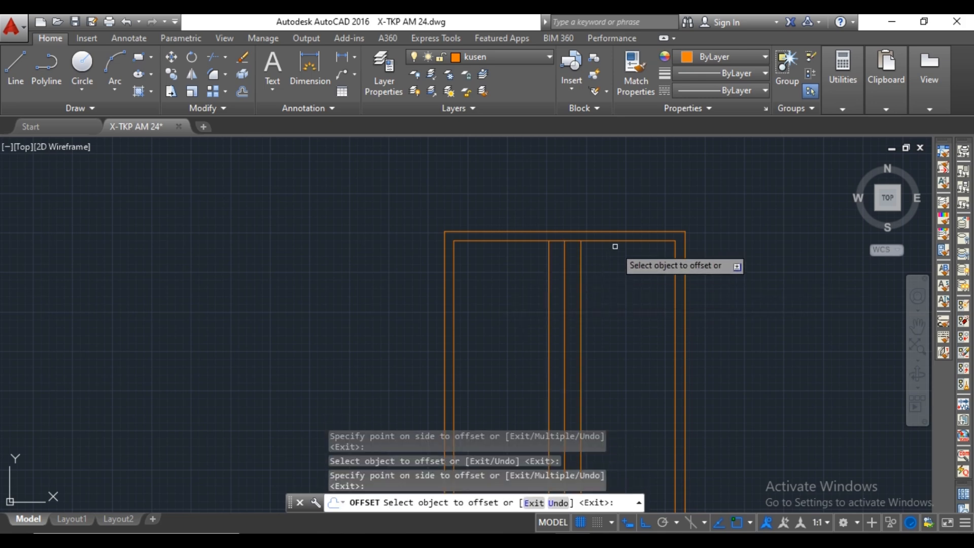
Offset the frame's inner top line and both inner side lines 100 inward.
click(615, 241)
click(613, 258)
click(675, 309)
click(658, 309)
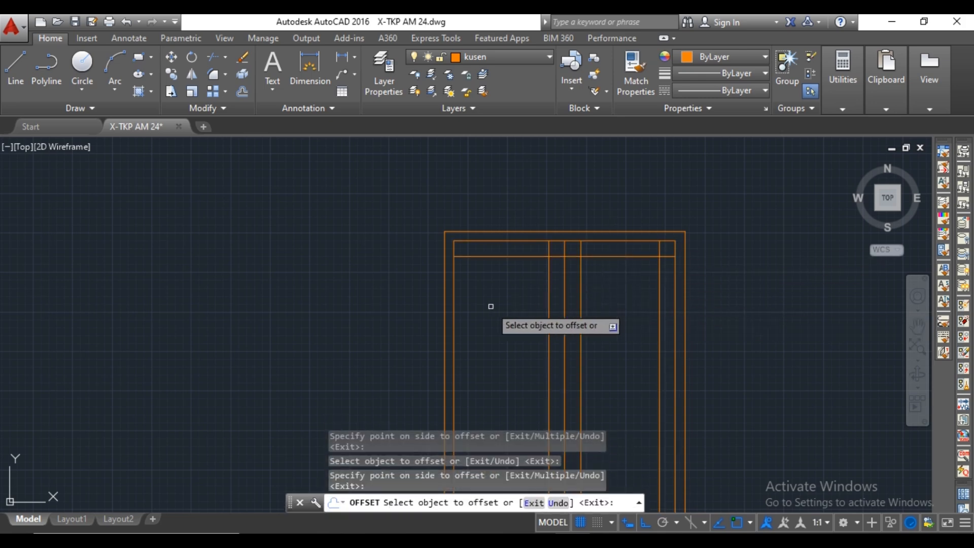
click(453, 276)
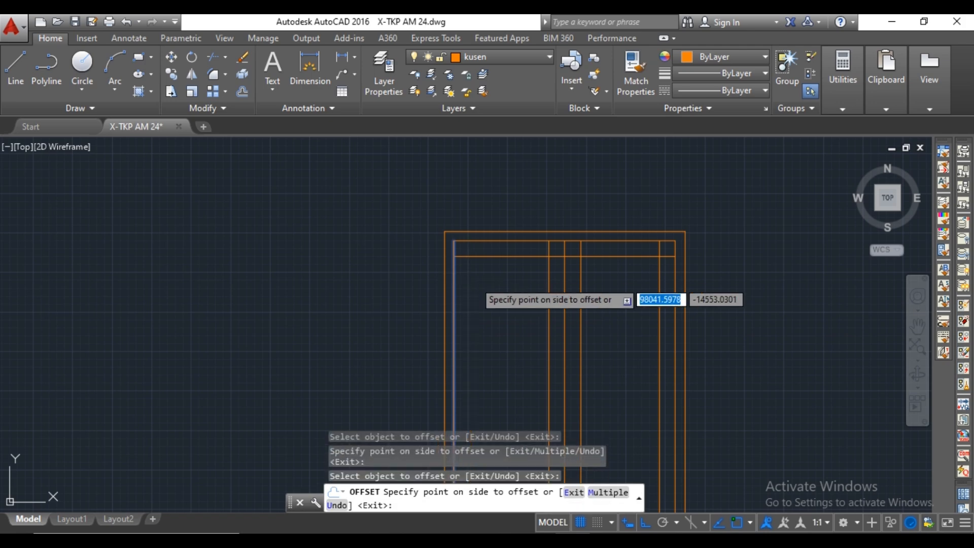
click(489, 282)
scroll(500, 296, down, 4)
key(Escape)
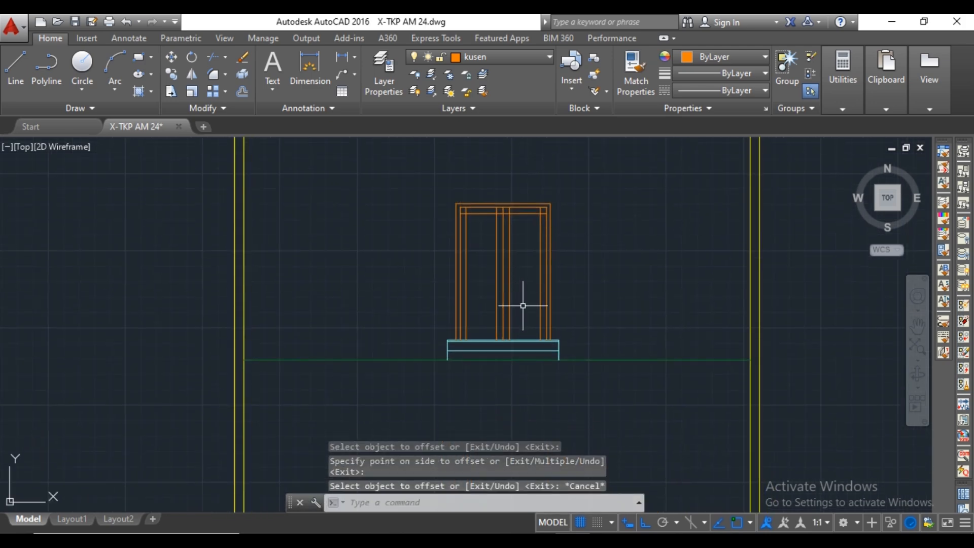
Draw a horizontal line along the terrace top from the right inner frame line to the left leaf's outer panel line.
text(l)
key(Return)
scroll(523, 315, up, 5)
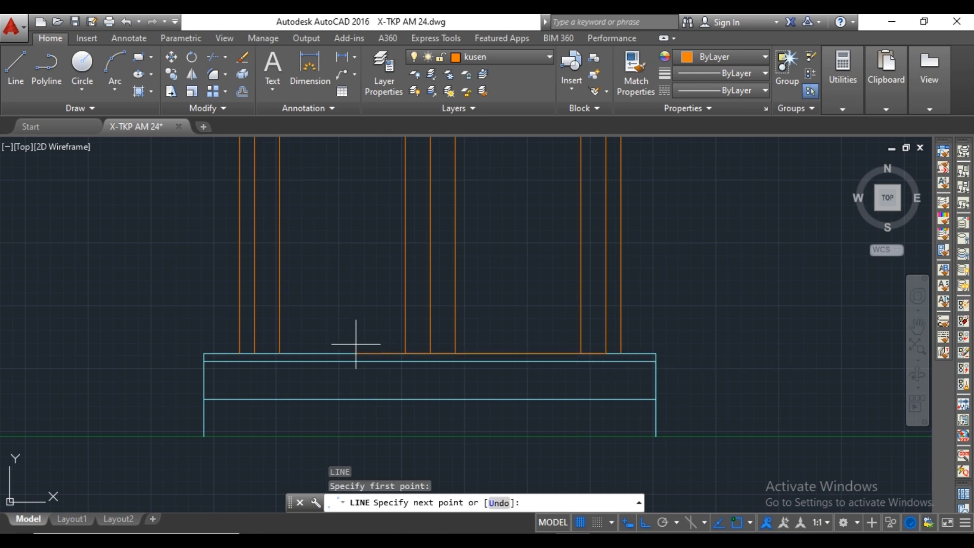
key(Escape)
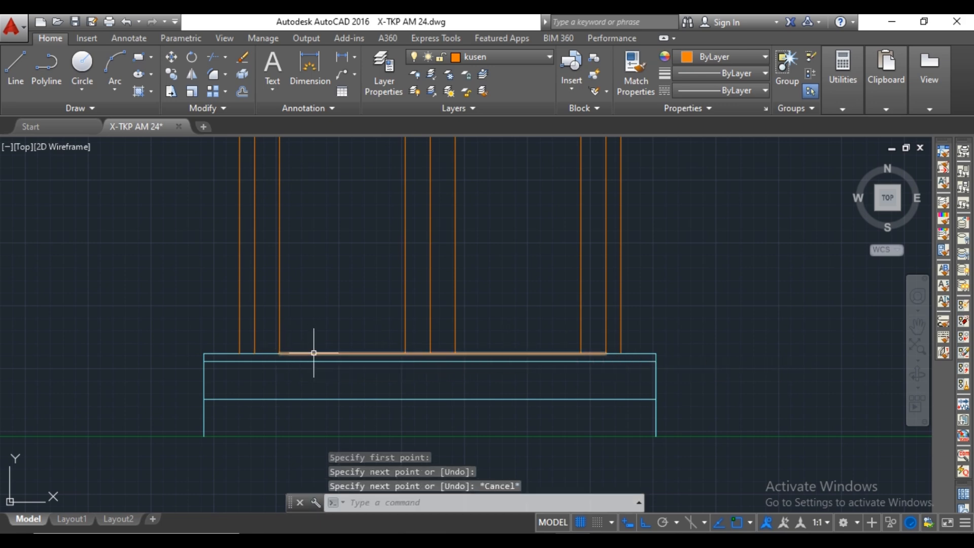
Move the horizontal line at the door's base straight up by 100.
key(Return)
click(331, 354)
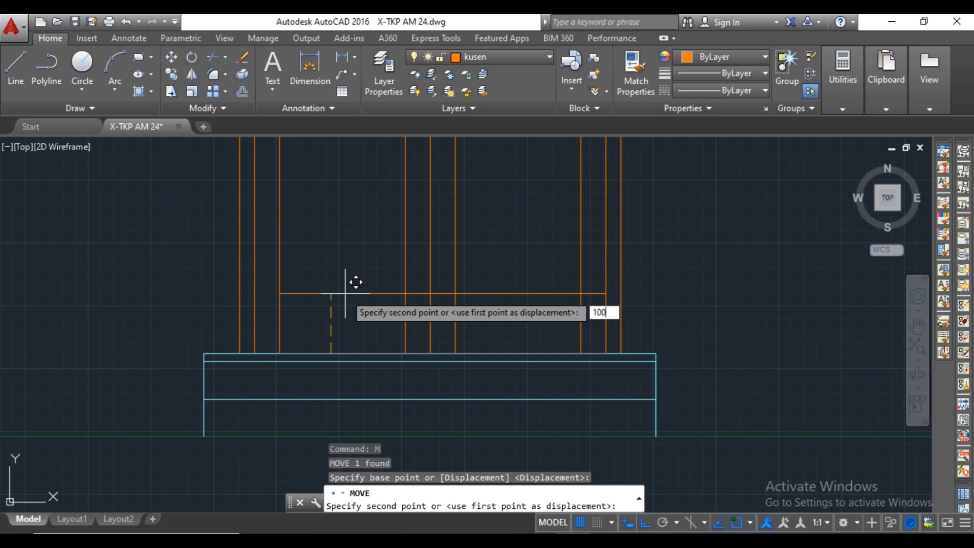
text(100)
key(Return)
scroll(355, 289, down, 3)
key(Escape)
Trim the overlapping line ends around the upper corners of both door leaf panels, keeping the centre line.
key(Return)
scroll(442, 313, up, 5)
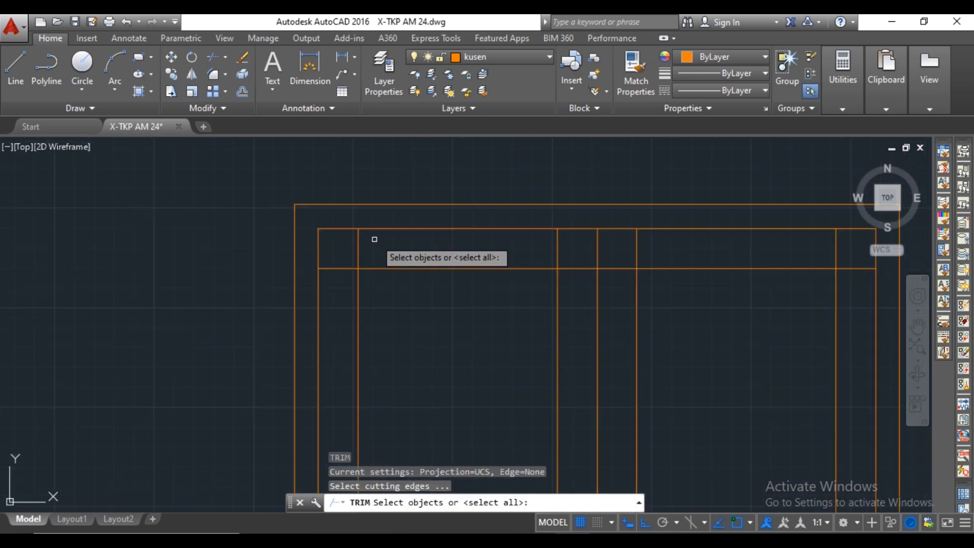
key(Return)
middle_drag(424, 260, 320, 273)
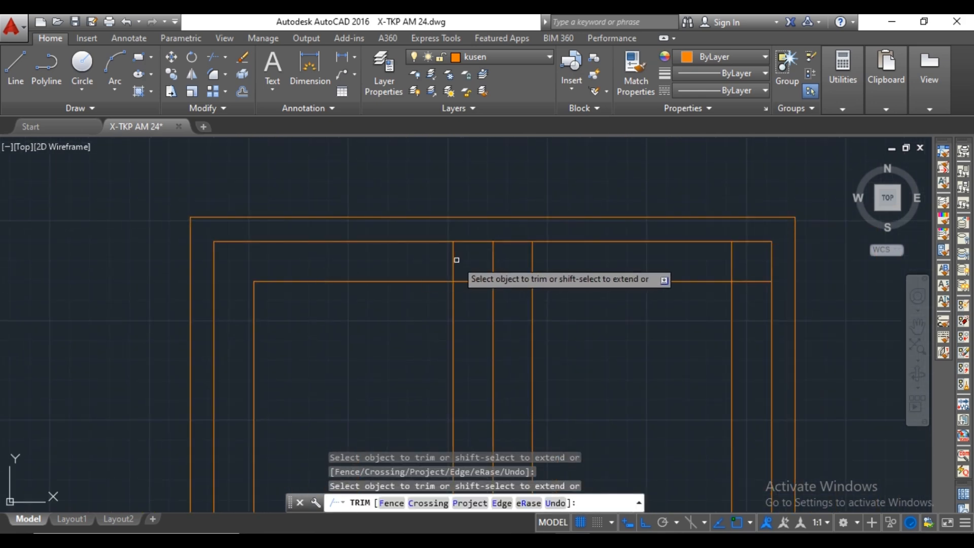
click(530, 271)
click(734, 266)
click(763, 272)
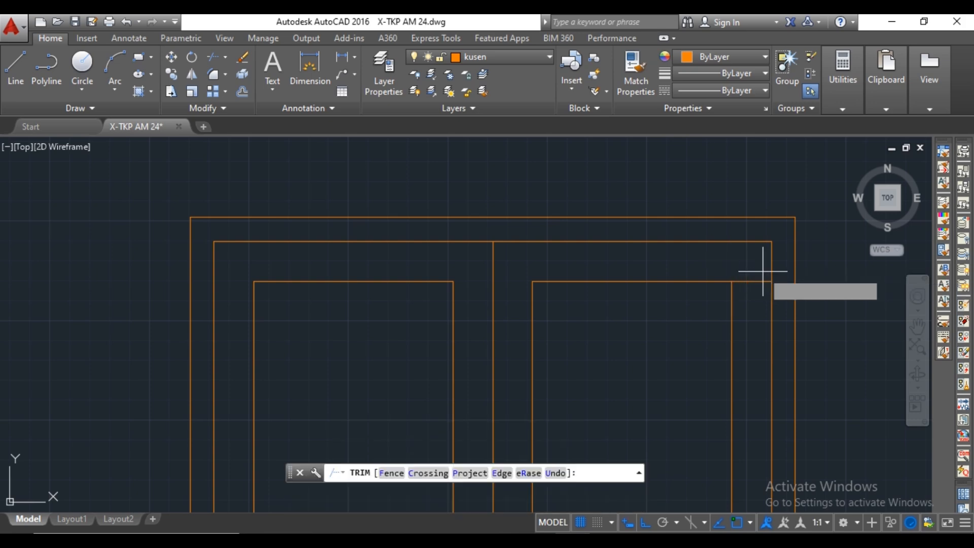
click(756, 285)
Trim the overlapping line ends around the lower corners of both door leaf panels, keeping the centre line.
scroll(723, 302, down, 6)
middle_drag(712, 355, 659, 239)
scroll(679, 370, up, 4)
click(671, 378)
click(648, 360)
middle_drag(597, 369, 644, 352)
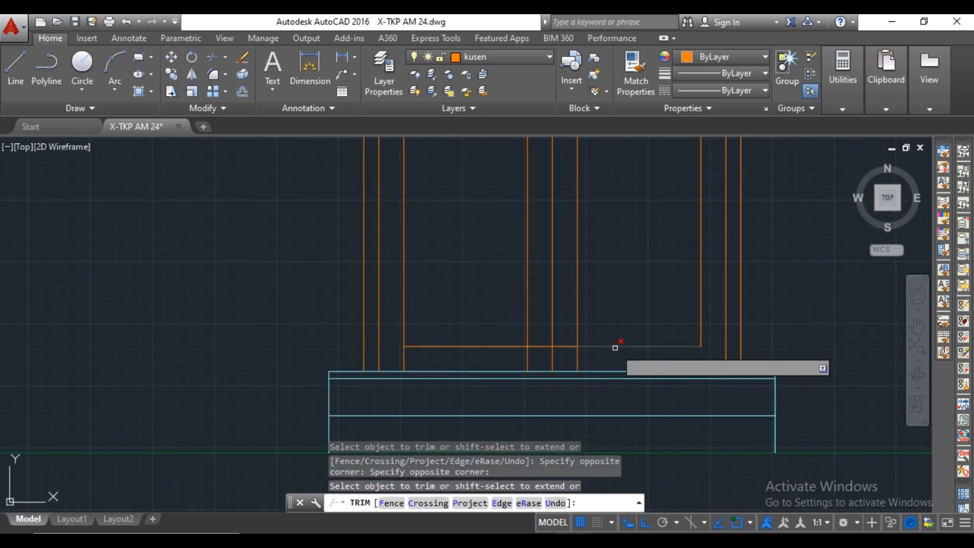
click(587, 361)
click(574, 359)
click(532, 355)
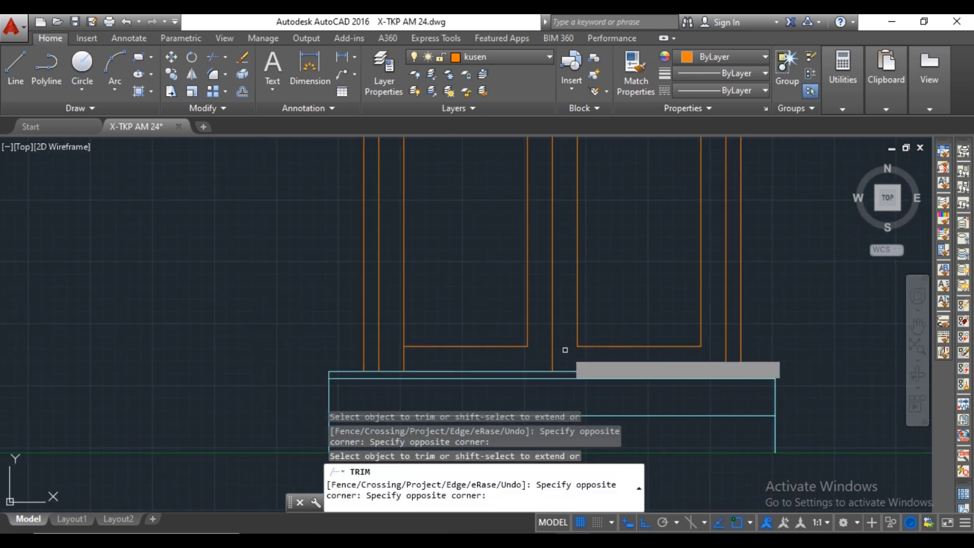
click(398, 370)
scroll(460, 394, down, 4)
middle_drag(526, 263, 526, 299)
key(Escape)
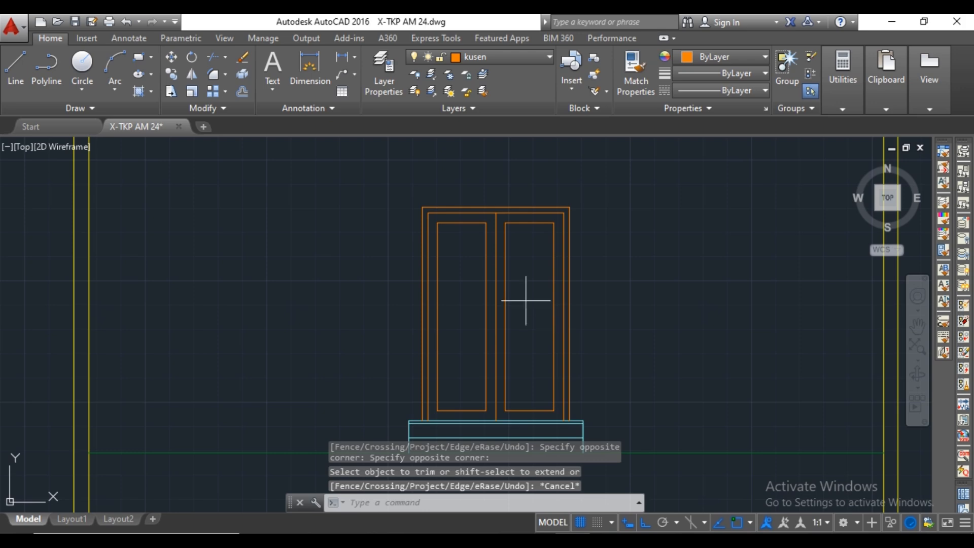
text(l)
key(Return)
scroll(426, 220, up, 5)
scroll(463, 229, down, 4)
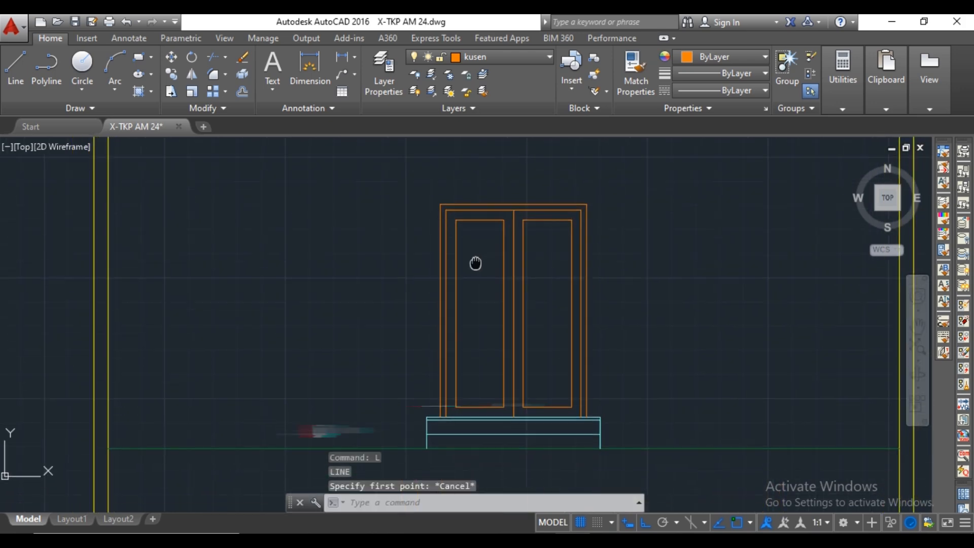
Divide the left edge of the left door panel into 4 equal segments.
text(di)
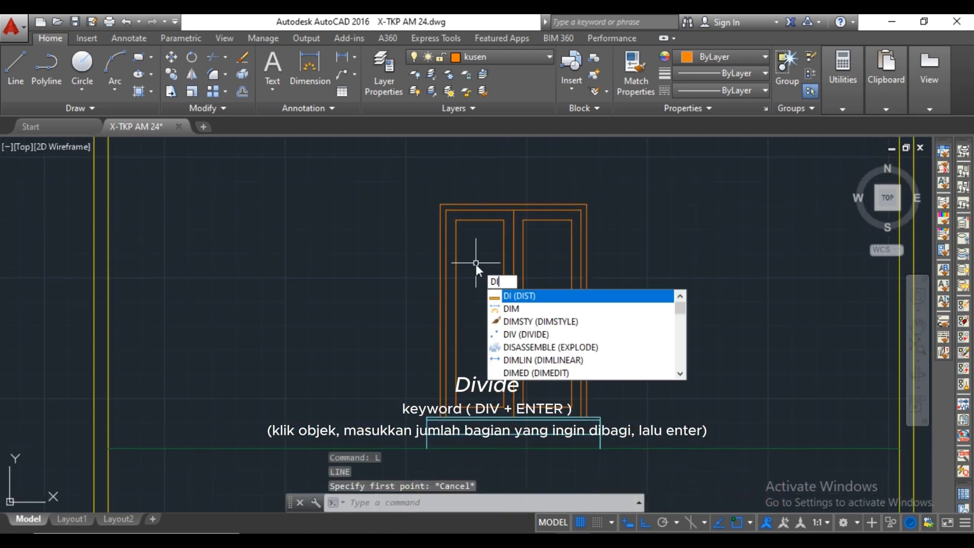
text(v)
key(Return)
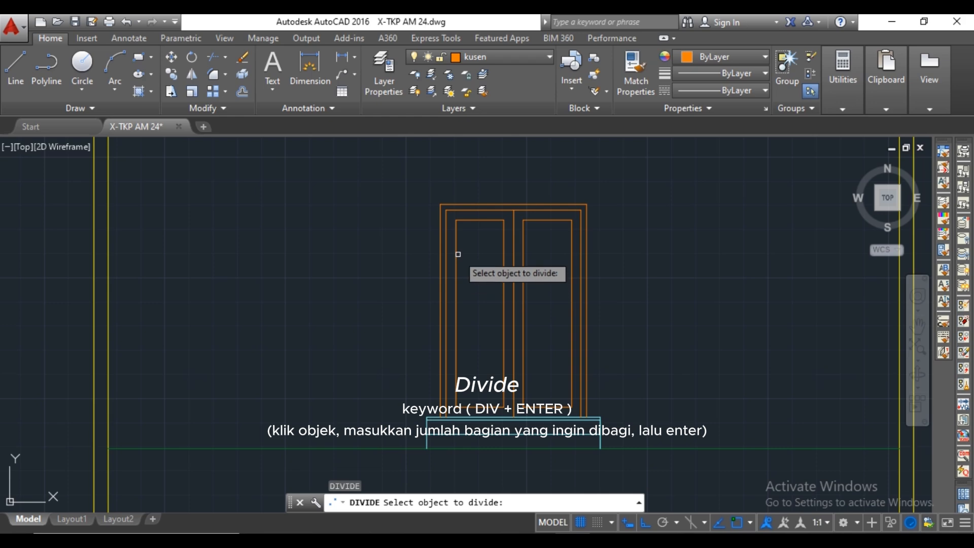
click(457, 251)
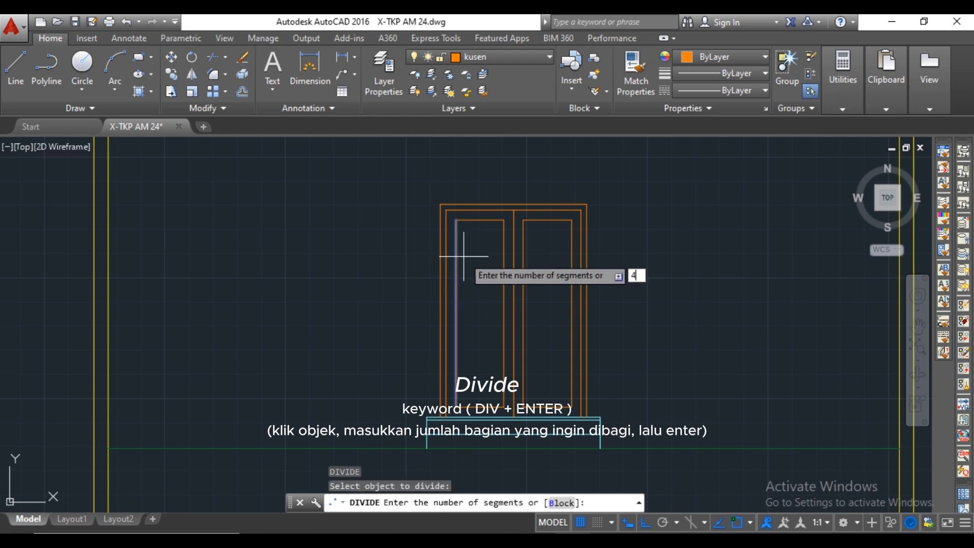
key(Return)
Draw three horizontal lines across the left door panel at its division points, each 500 long.
text(l)
key(Return)
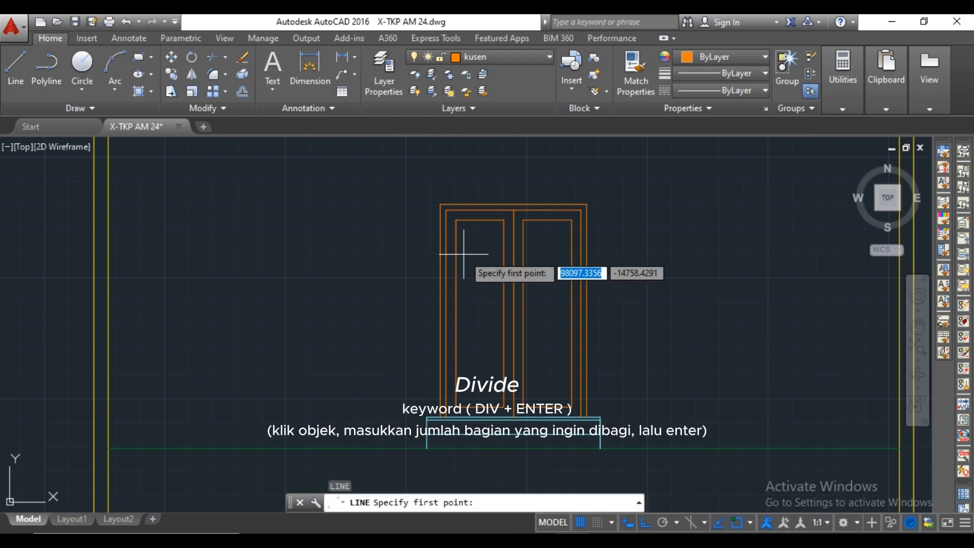
click(503, 265)
key(Return)
key(Return)
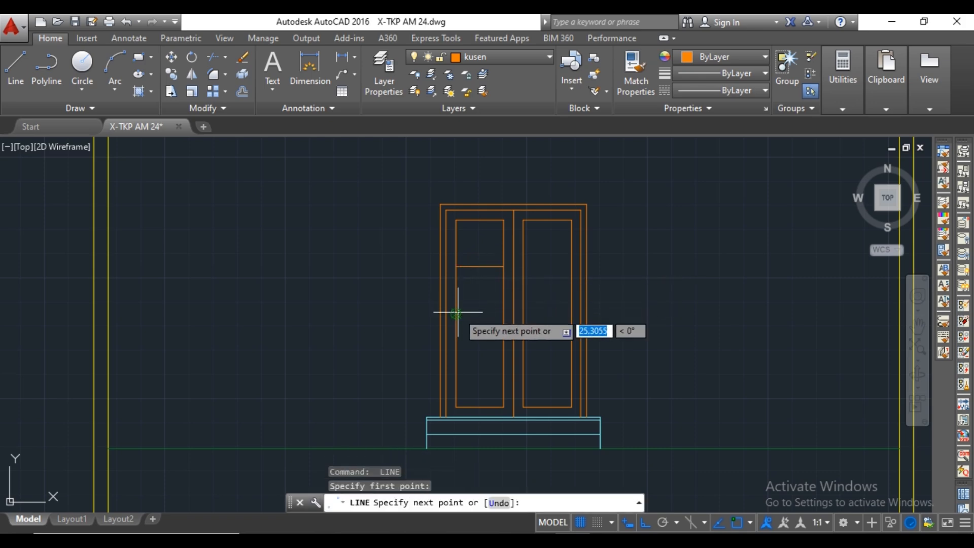
click(503, 313)
key(Return)
key(Return)
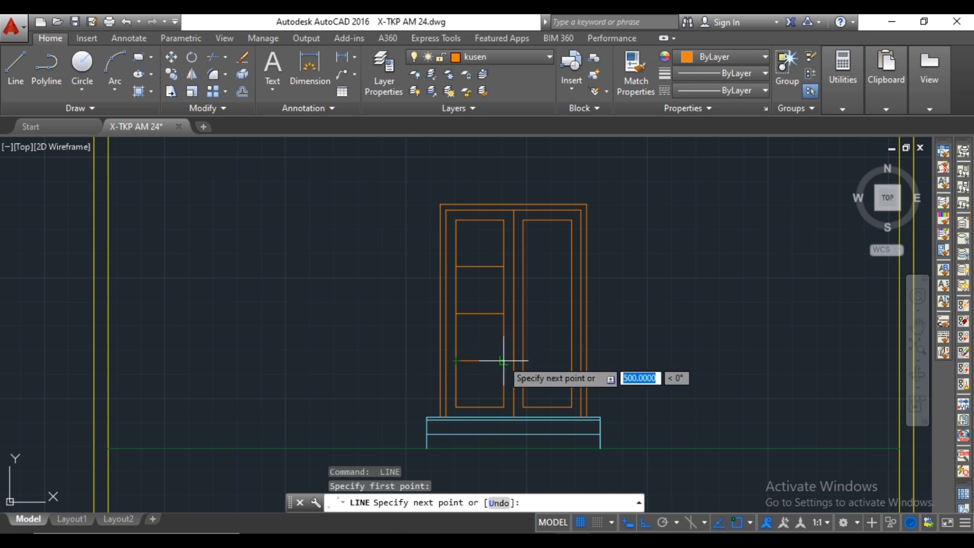
click(502, 361)
key(Escape)
Hatch the first and third segments from the top of the left door panel with the ANSI31 pattern.
middle_drag(562, 274, 538, 282)
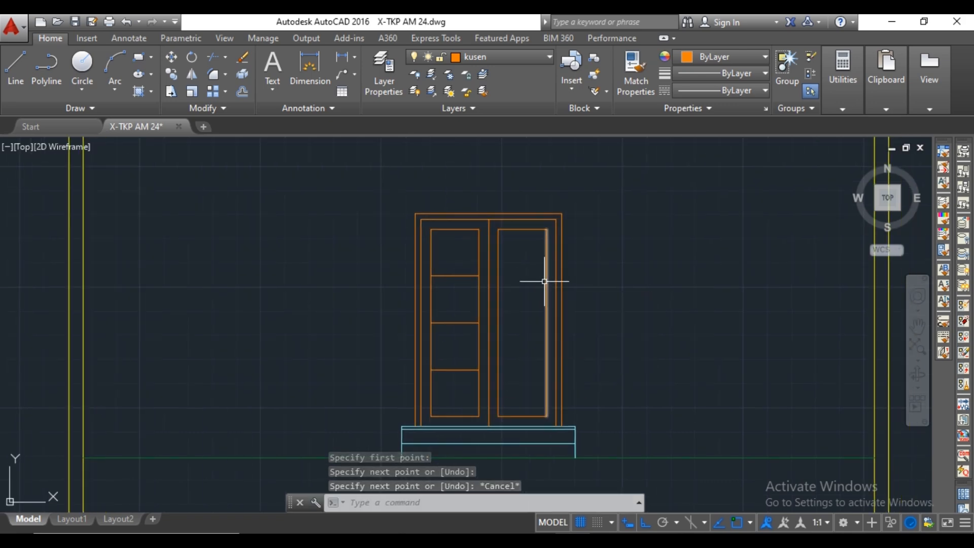
key(Return)
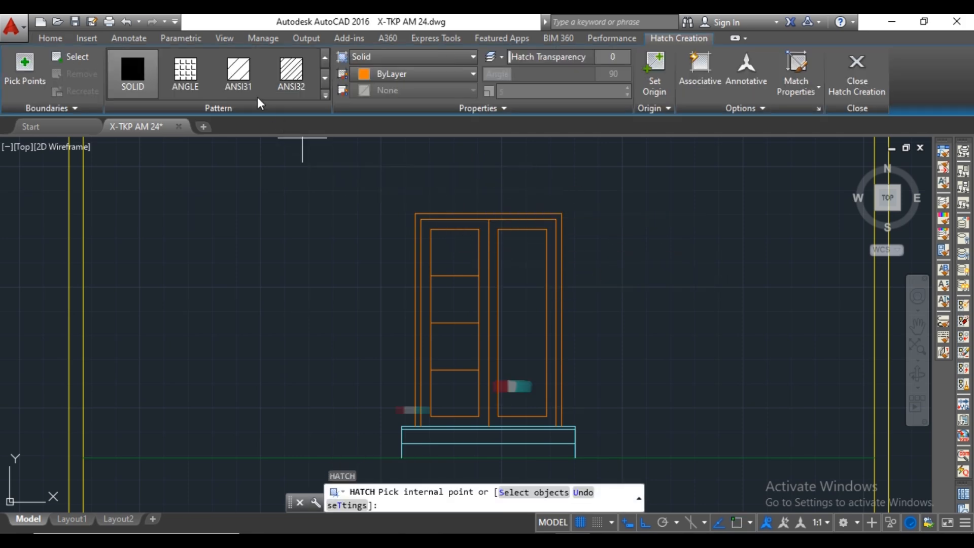
click(260, 94)
scroll(451, 238, up, 2)
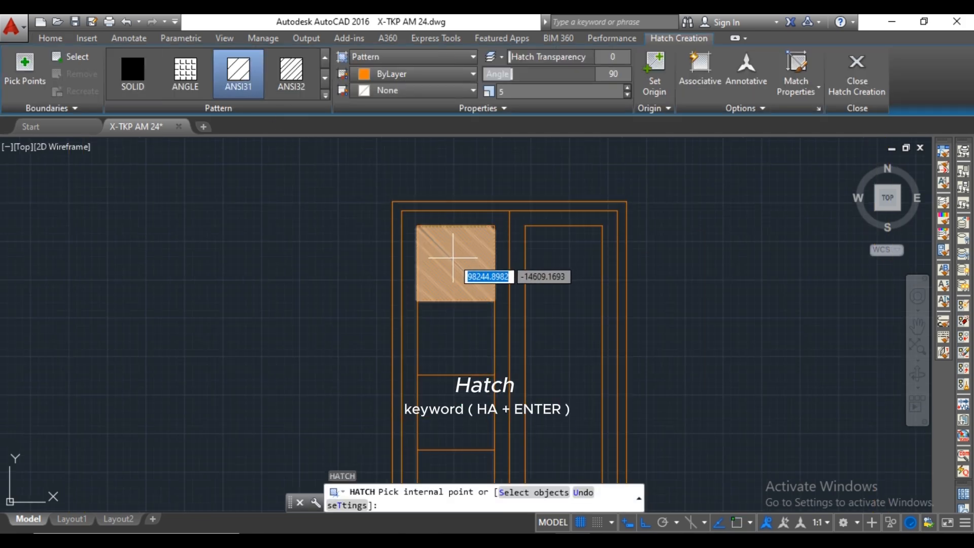
click(457, 258)
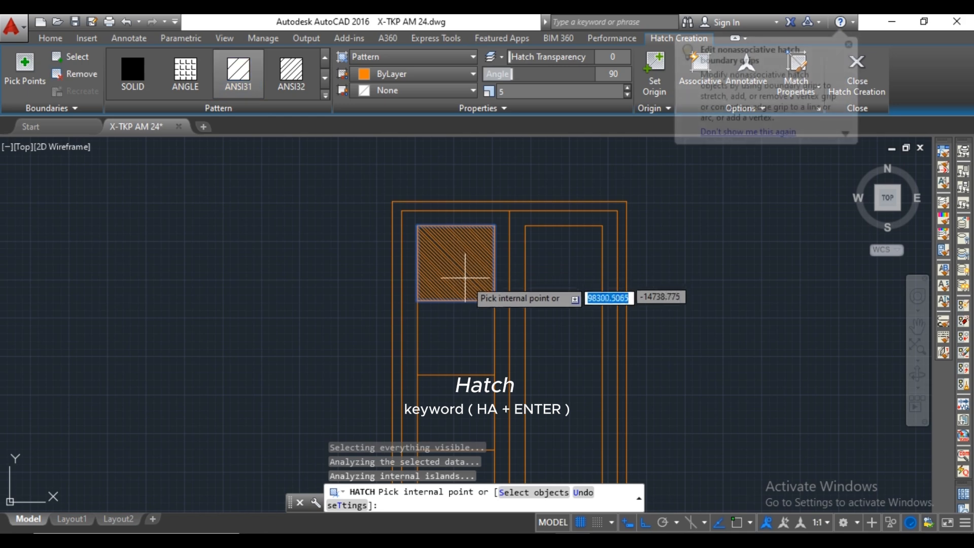
scroll(459, 254, up, 2)
scroll(469, 233, down, 4)
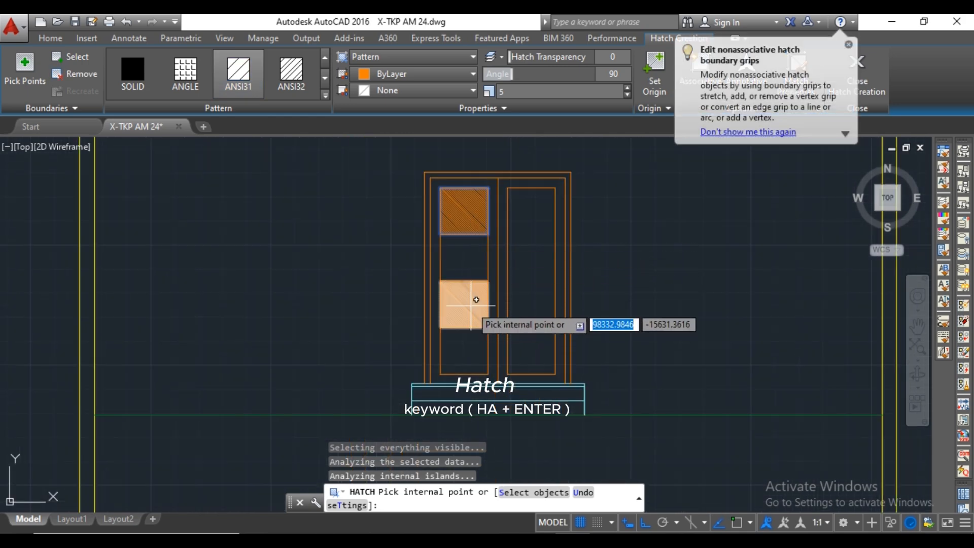
click(471, 306)
scroll(472, 294, up, 2)
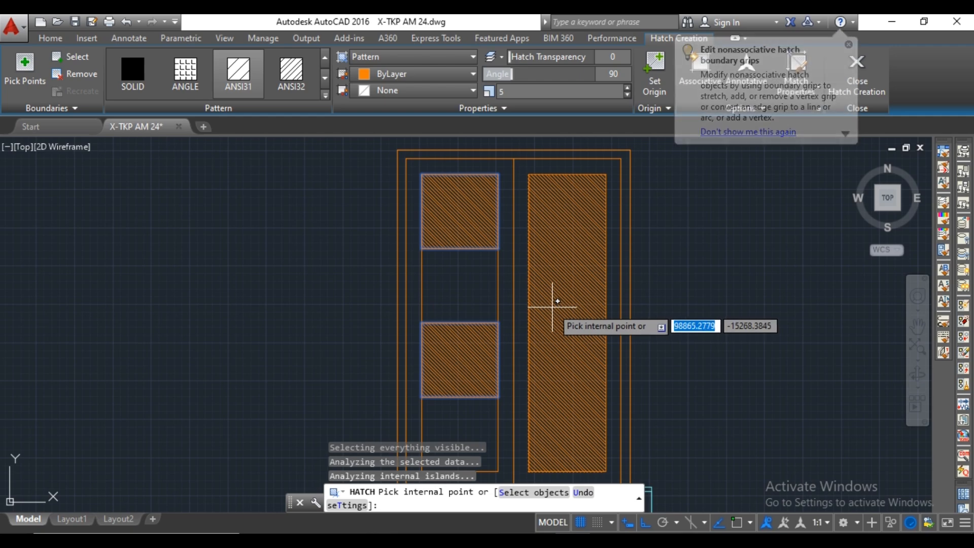
key(Escape)
scroll(552, 306, down, 4)
scroll(528, 274, up, 6)
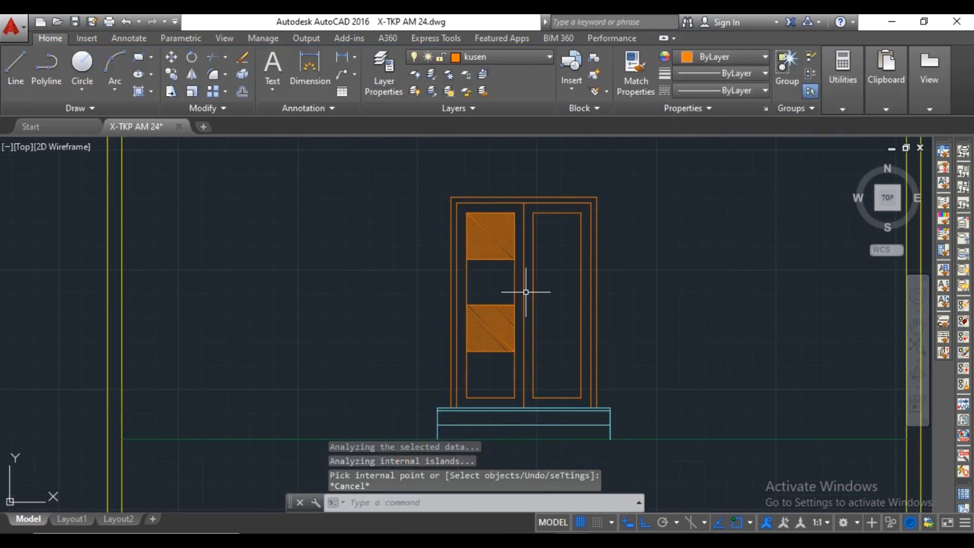
Hatch the second segment from the top of the left door panel with the ANSI32 pattern.
middle_drag(501, 279, 484, 301)
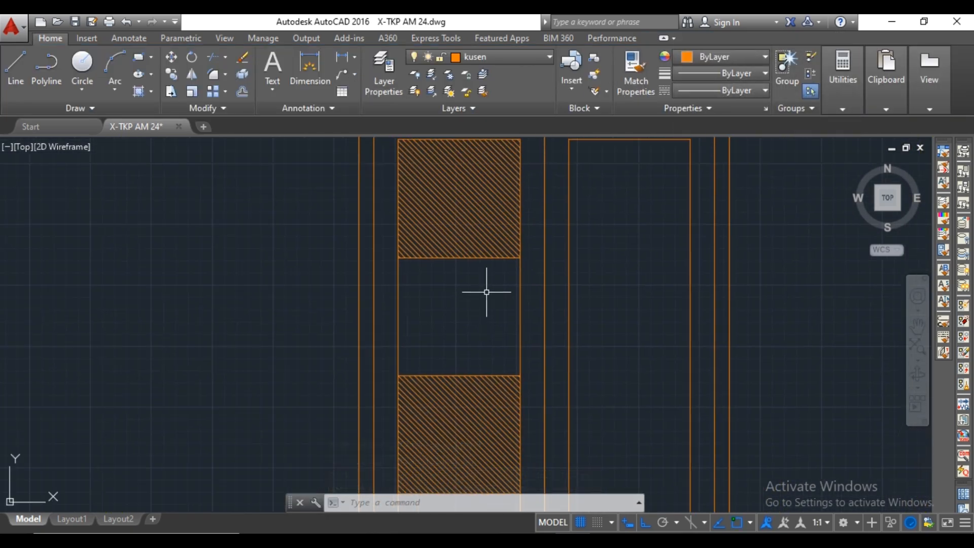
text(h)
key(Return)
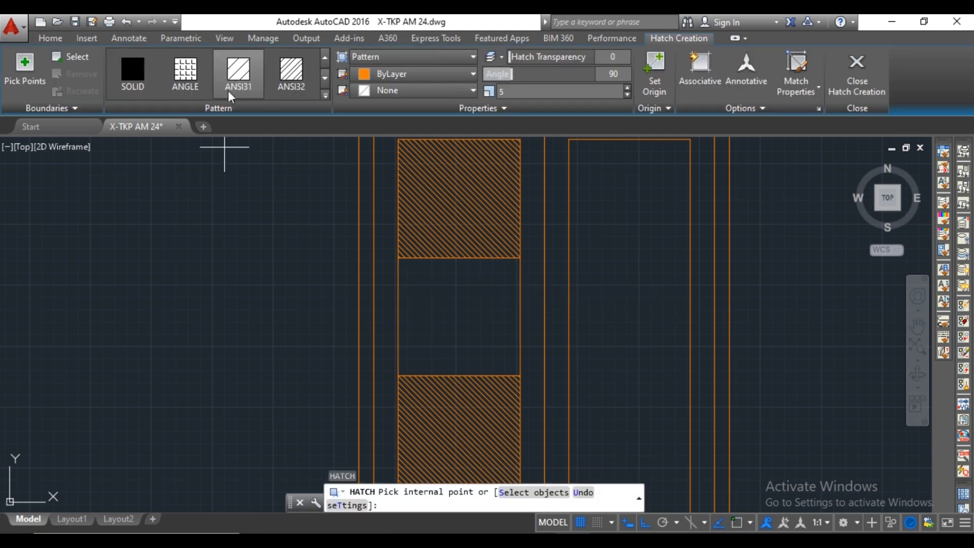
click(288, 80)
click(459, 308)
scroll(463, 309, down, 6)
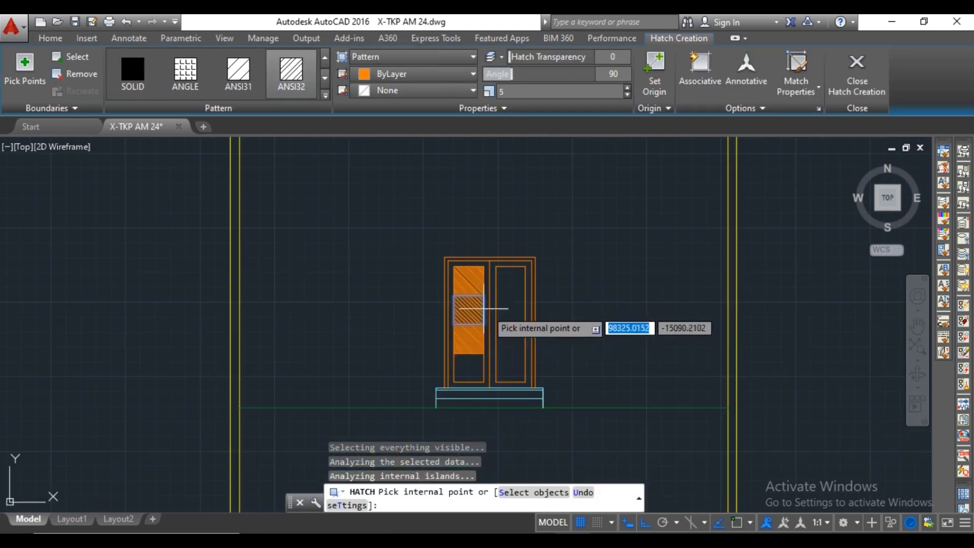
key(Return)
Hatch the lowest segment of the left door panel with the same ANSI32 pattern.
scroll(463, 392, up, 2)
scroll(488, 331, up, 2)
key(Return)
click(487, 333)
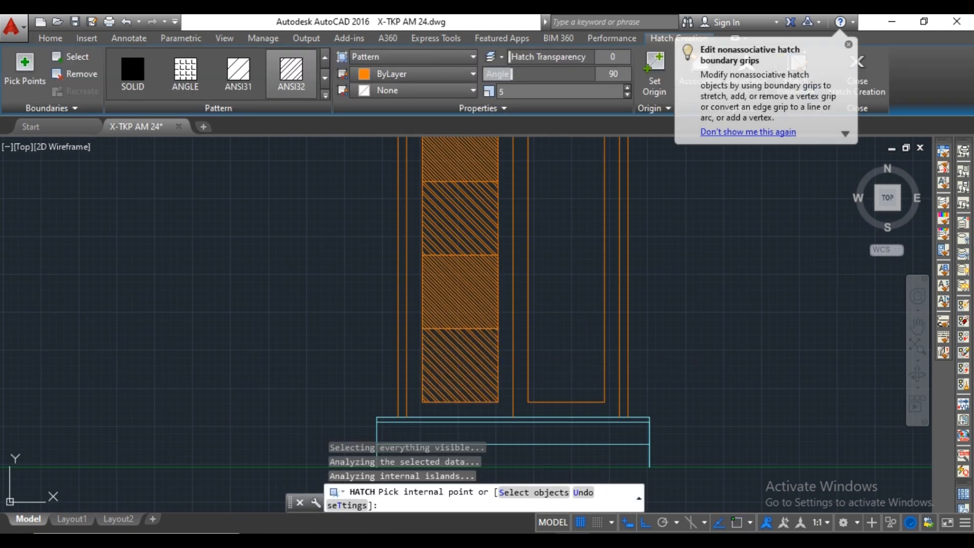
key(Escape)
scroll(504, 322, down, 4)
scroll(498, 202, up, 3)
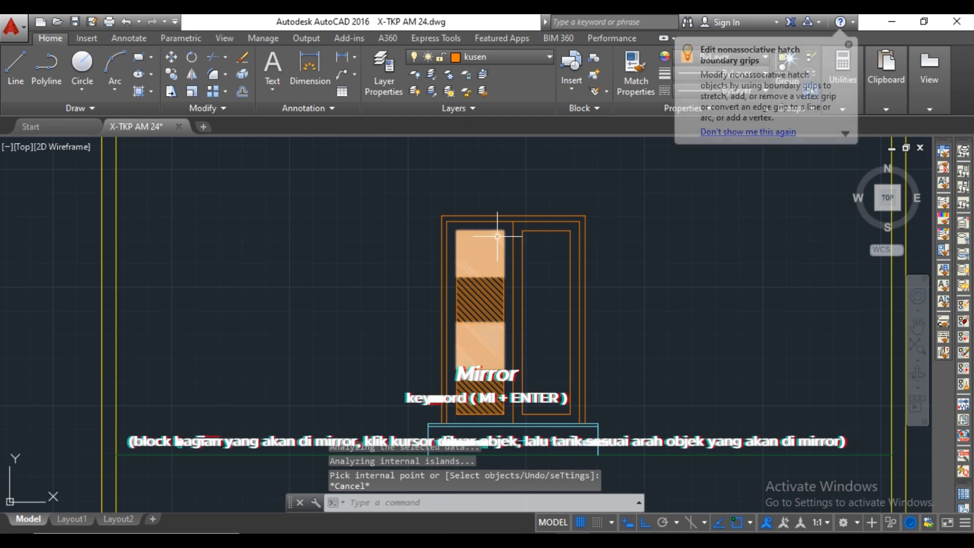
scroll(500, 233, up, 2)
middle_drag(506, 241, 485, 224)
scroll(484, 223, down, 2)
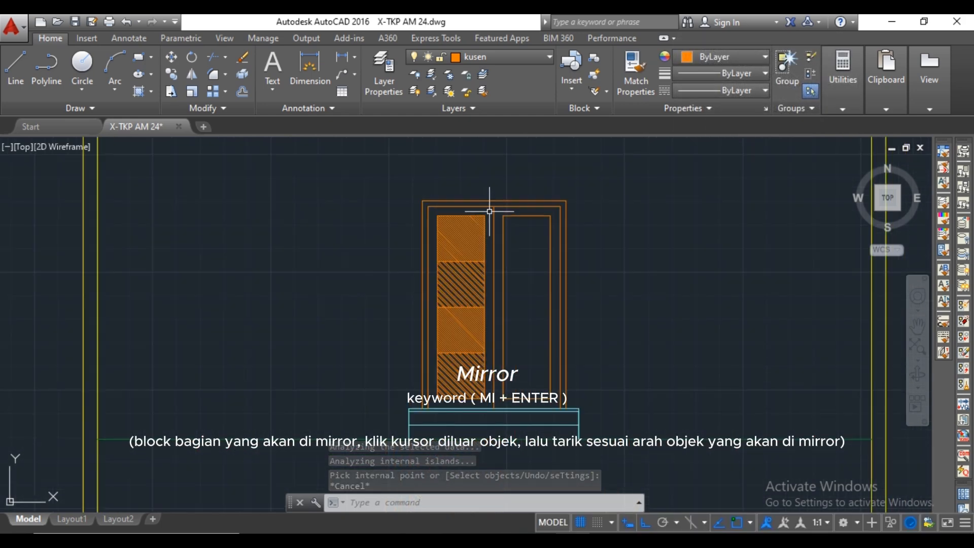
click(490, 211)
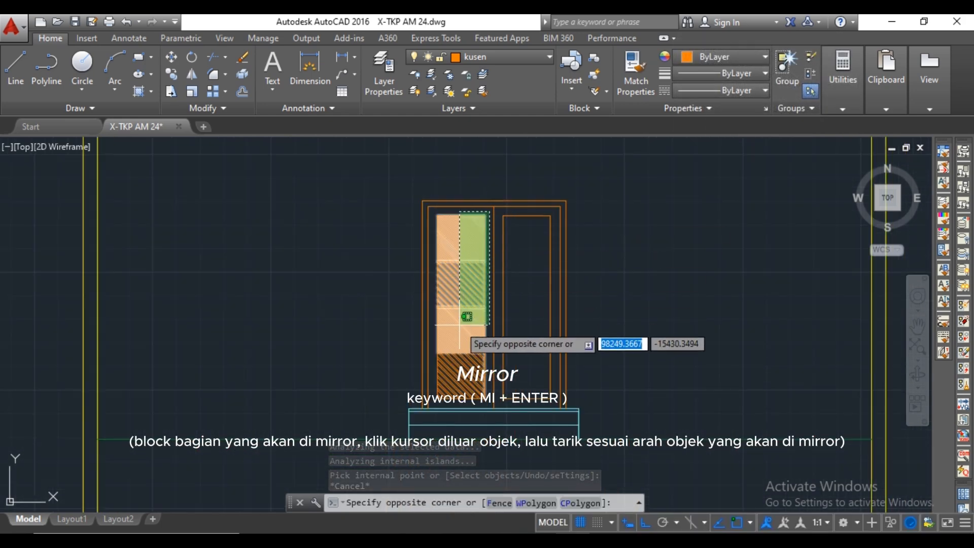
click(435, 420)
scroll(487, 276, up, 3)
scroll(463, 294, down, 3)
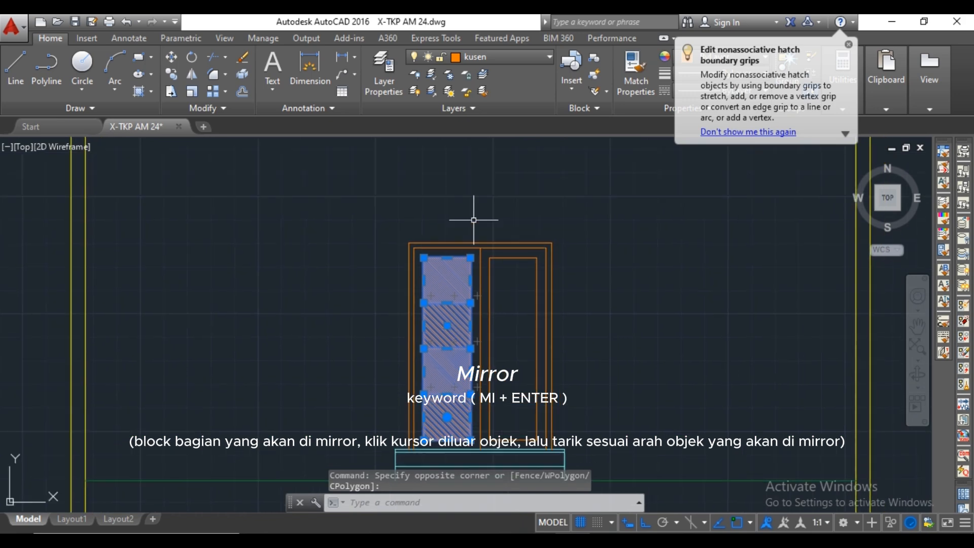
text(mi)
key(Return)
click(475, 215)
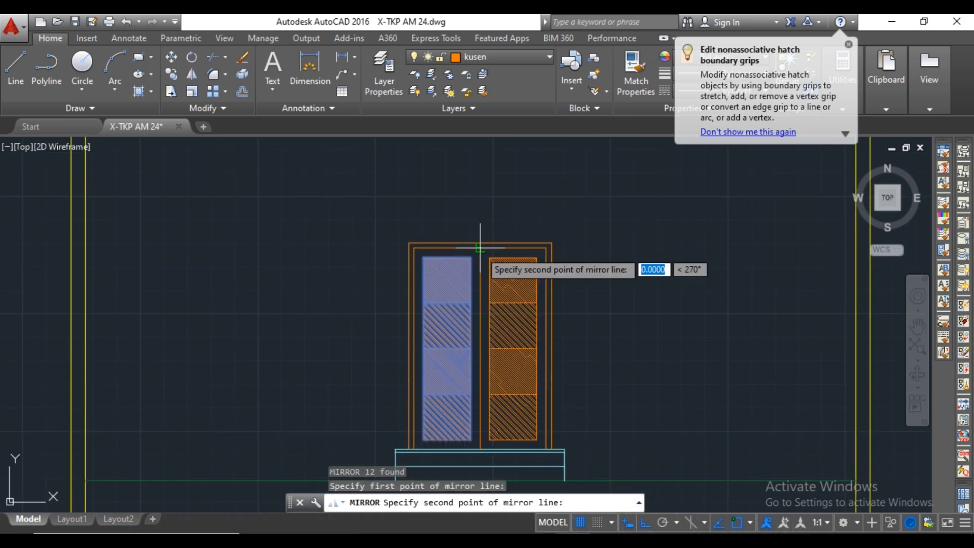
click(484, 206)
key(Escape)
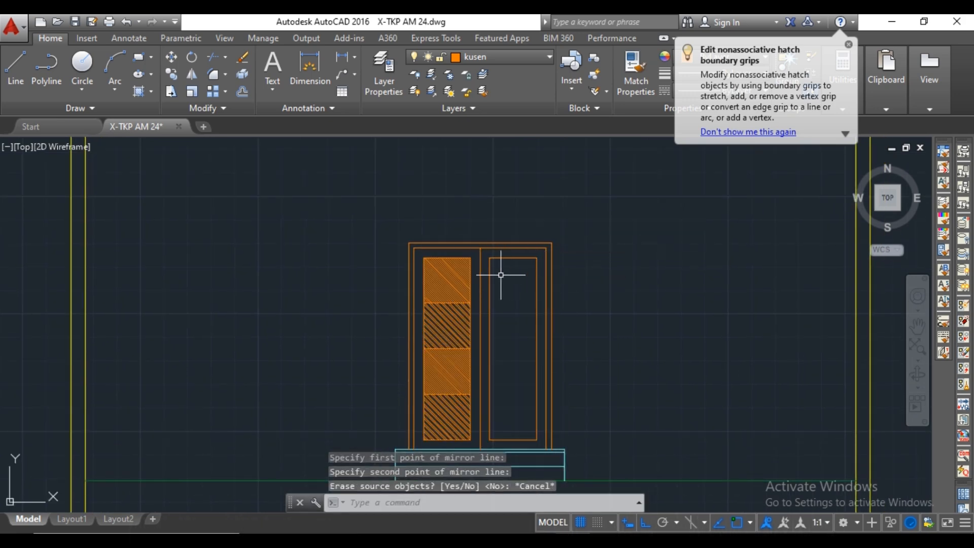
Mirror the left panel's division lines and hatches about the door's vertical centre line onto the right panel, keeping the originals.
scroll(501, 275, up, 2)
scroll(474, 250, down, 2)
click(474, 248)
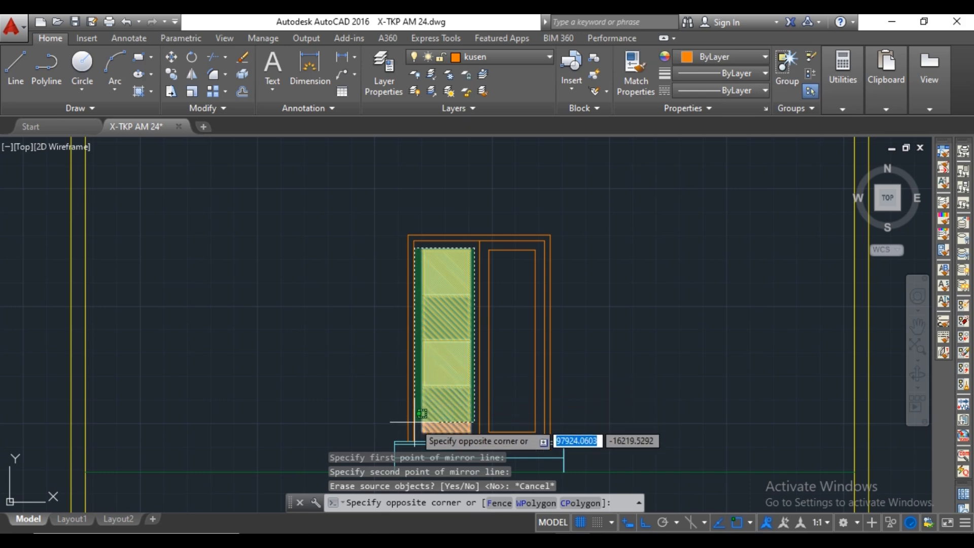
click(419, 438)
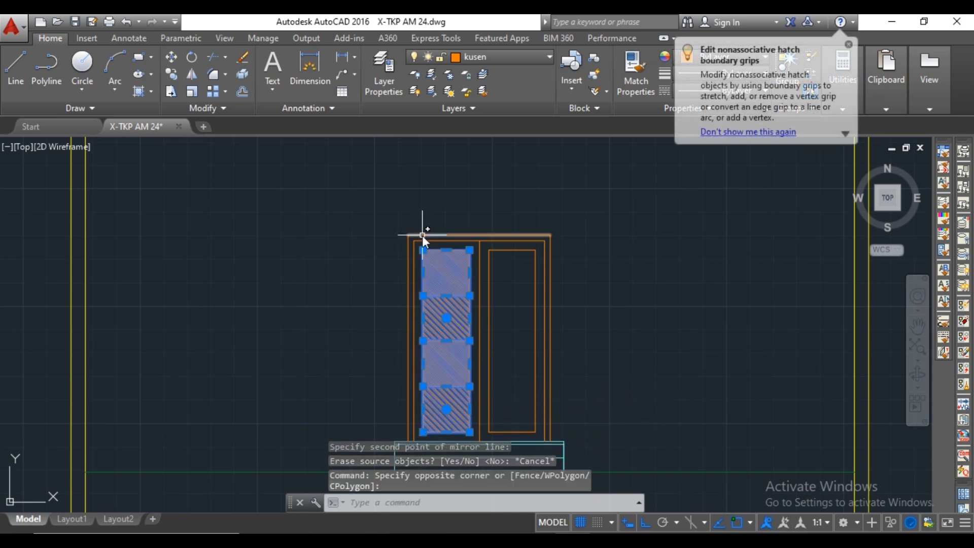
text(mi)
key(Return)
click(479, 235)
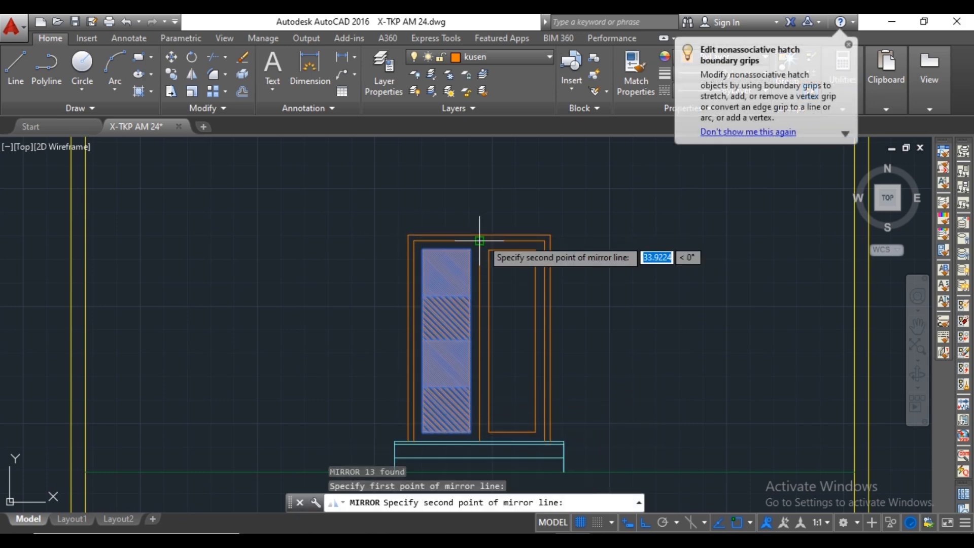
click(482, 201)
click(511, 253)
scroll(490, 205, down, 2)
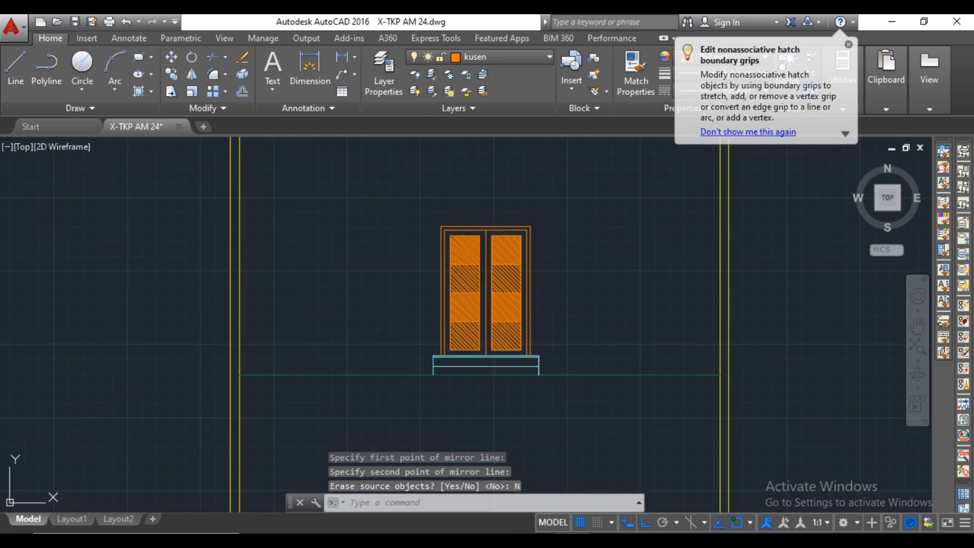
scroll(599, 267, up, 2)
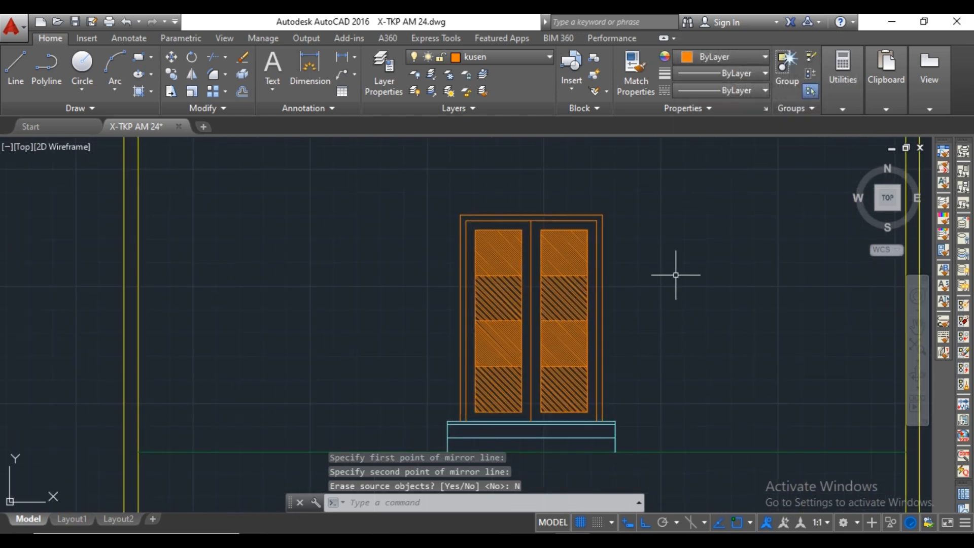
Draw a rectangle 40 wide and 400 high for the door handle in the empty space right of the door.
text(rec)
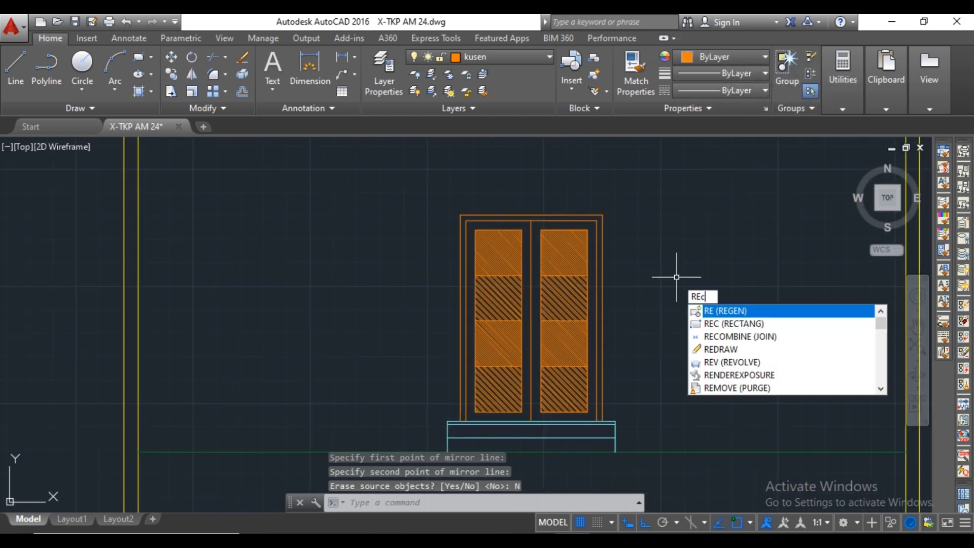
key(Return)
scroll(670, 284, up, 2)
click(658, 286)
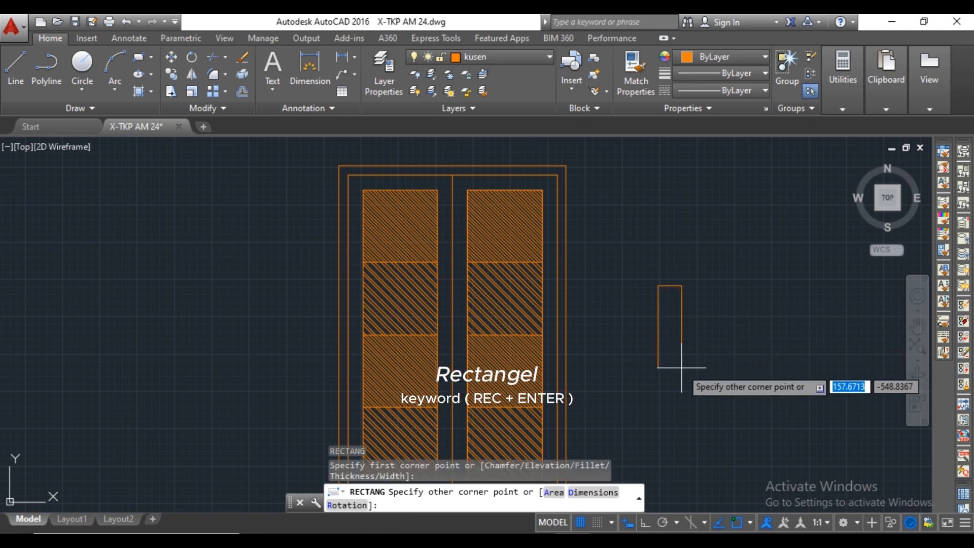
key(Tab)
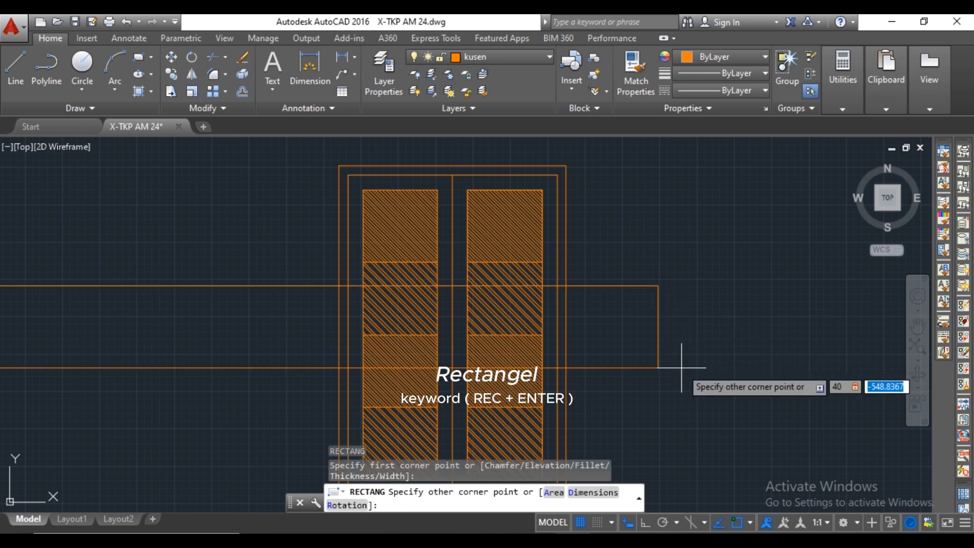
text(400)
key(Return)
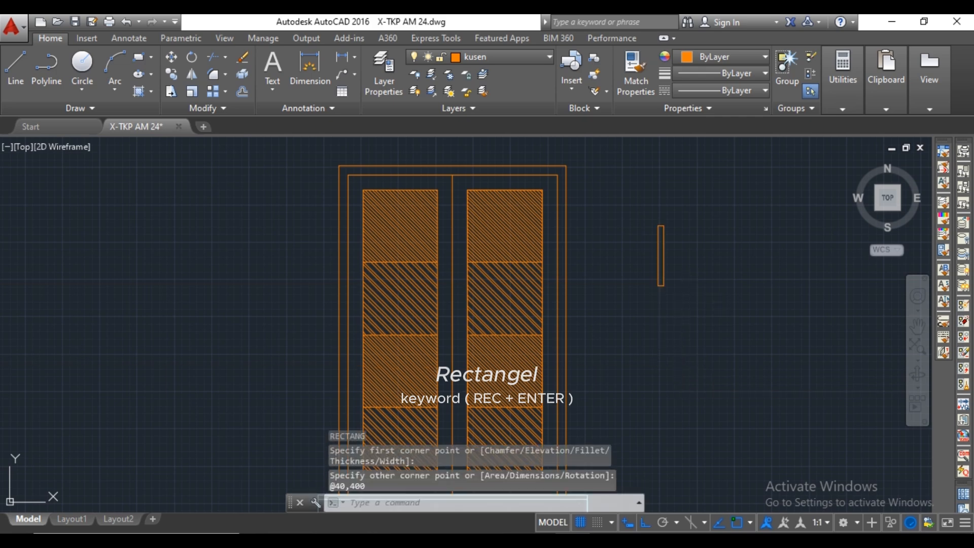
Fill the narrow handle rectangle with a SOLID hatch.
text(h)
key(Return)
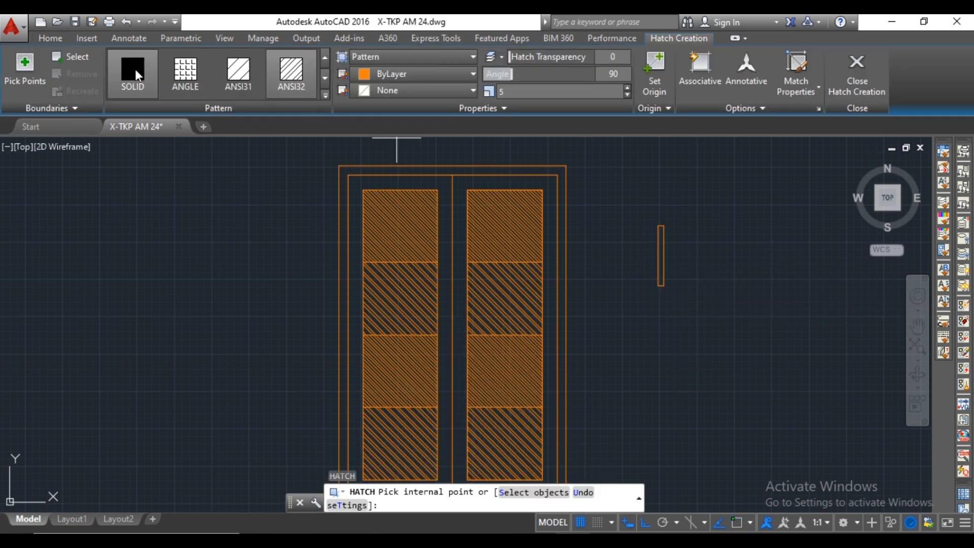
scroll(646, 223, up, 2)
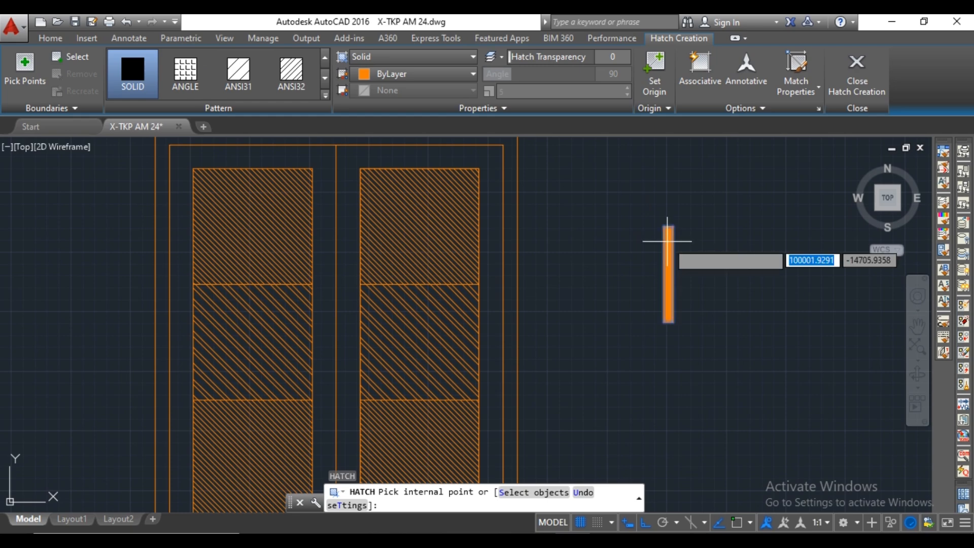
click(667, 241)
key(Escape)
scroll(671, 242, down, 2)
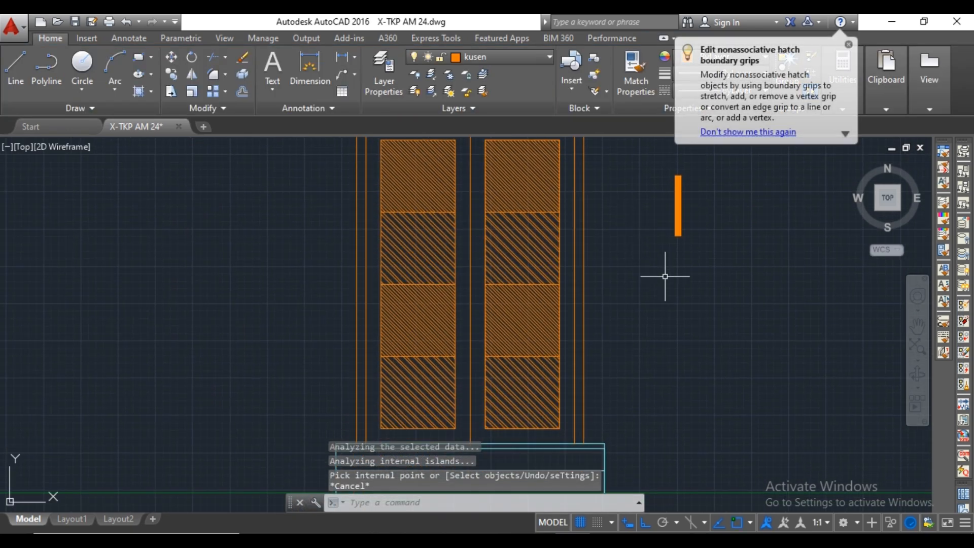
Draw a horizontal construction line through the midpoint of the door frame's right outer edge.
middle_drag(664, 276, 670, 300)
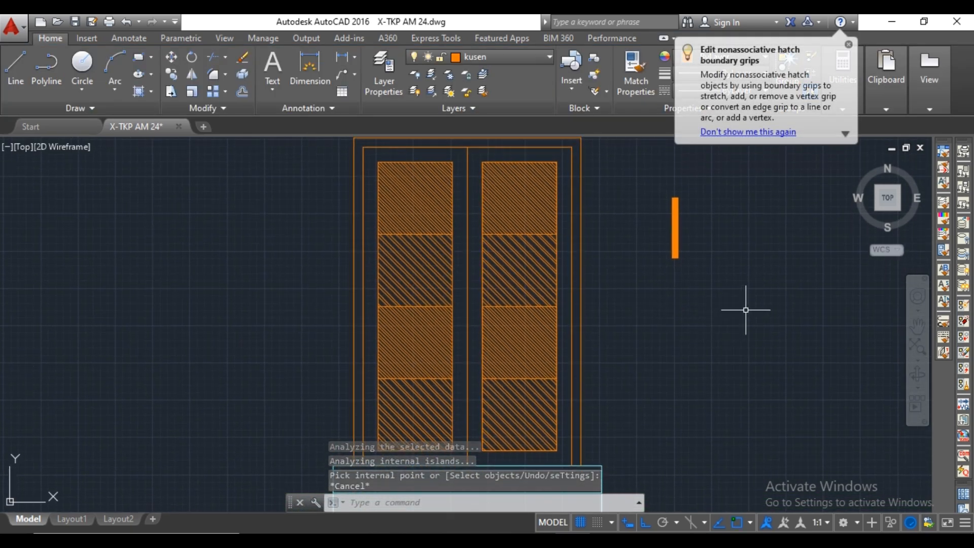
text(xl)
key(Return)
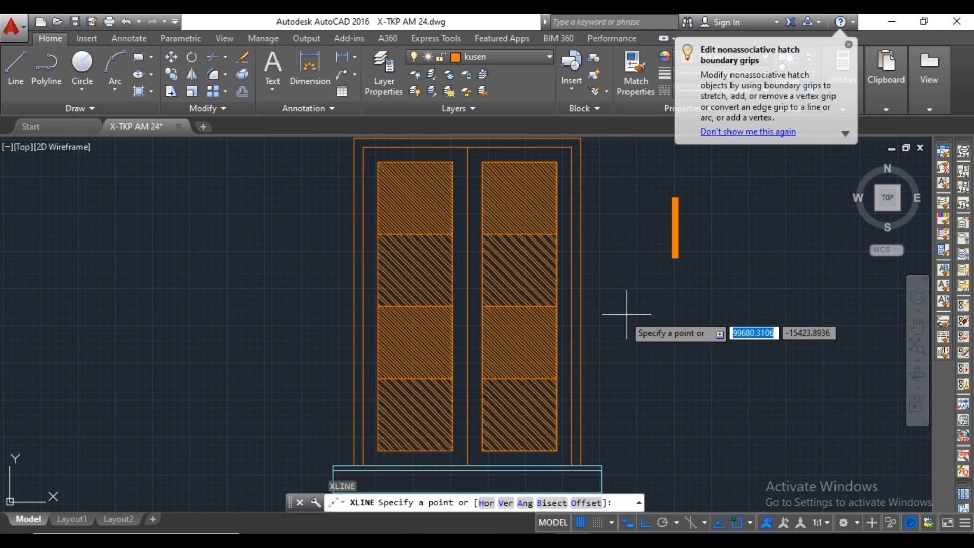
click(581, 303)
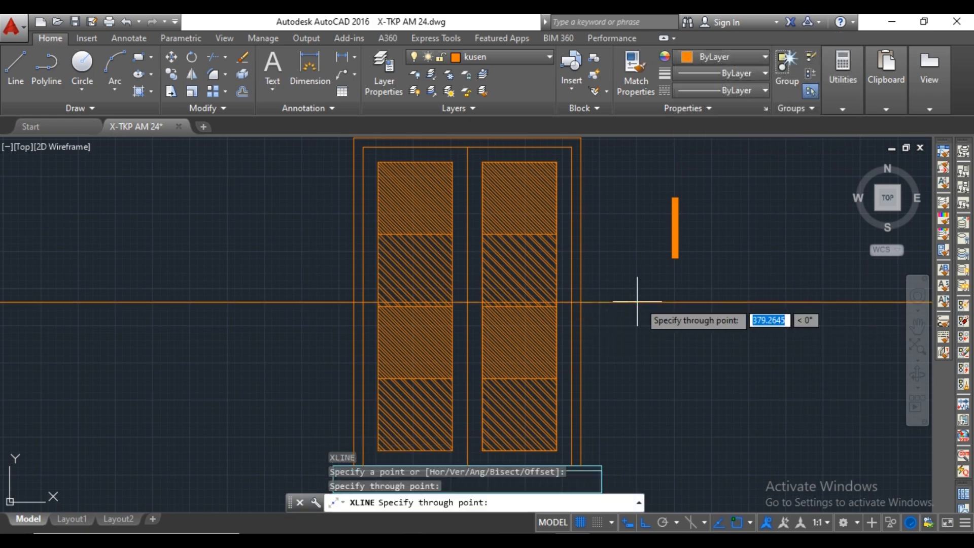
click(664, 297)
key(Escape)
Draw a short line along the horizontal construction line from the door's centre line to the right panel's left edge.
middle_drag(674, 297, 722, 317)
scroll(491, 318, up, 4)
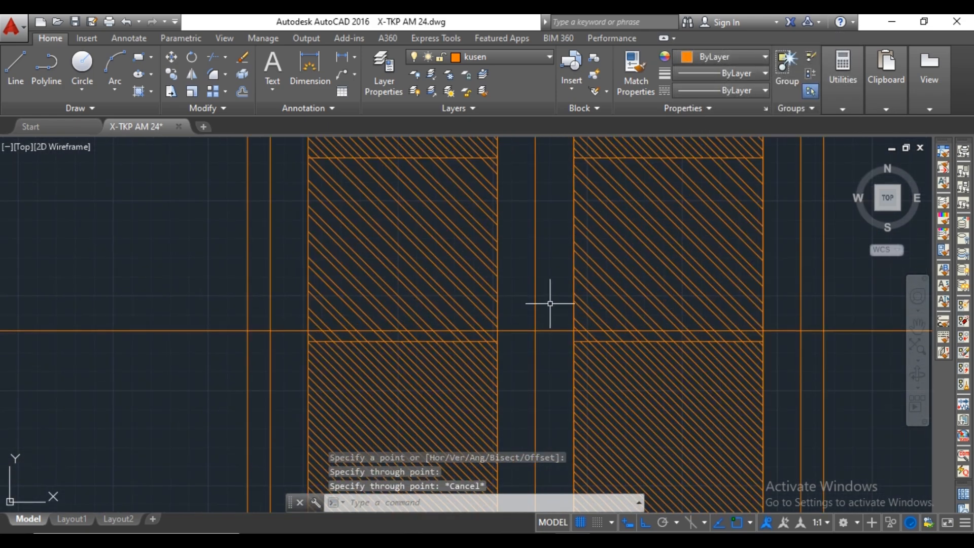
text(l)
key(Return)
key(Escape)
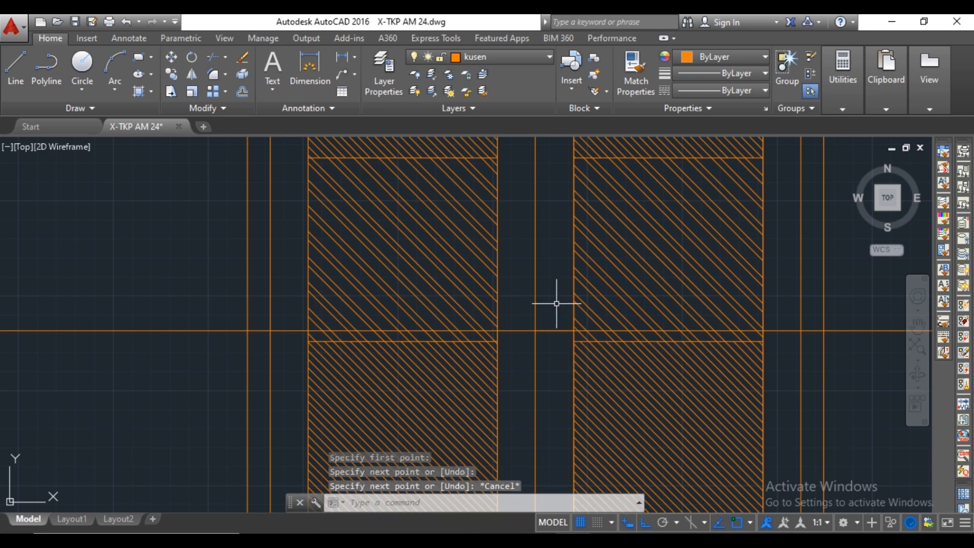
Draw a vertical construction line through the midpoint between the door's centre line and the right panel.
text(xl)
key(Return)
click(557, 323)
click(558, 302)
key(Escape)
scroll(440, 365, down, 4)
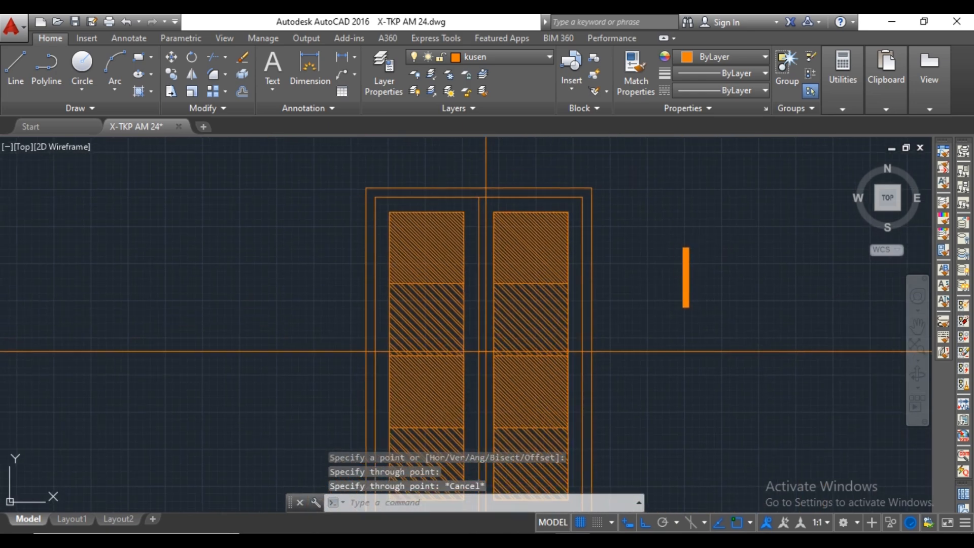
Move the solid handle from its midpoint onto the intersection of the two construction lines beside the door's centre line.
click(702, 239)
click(663, 318)
text(M)
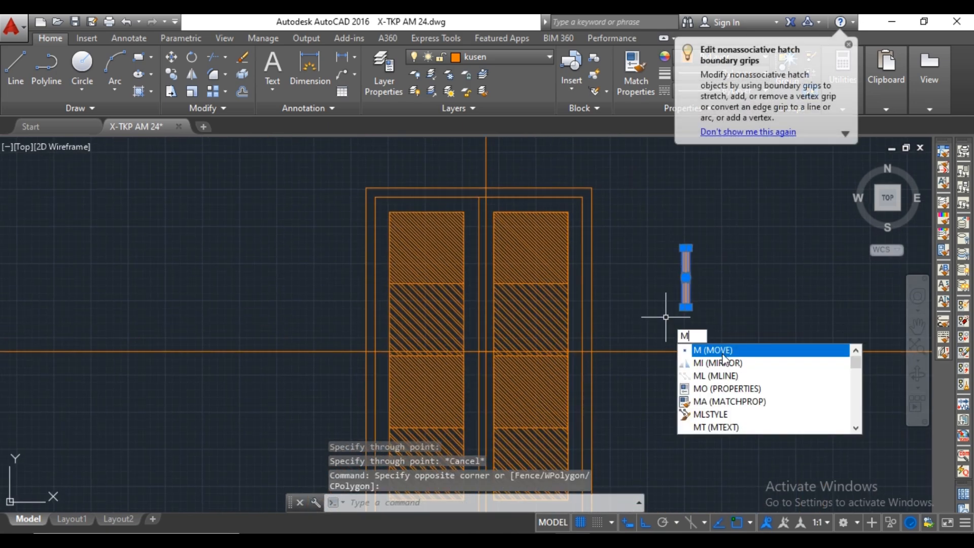
key(Return)
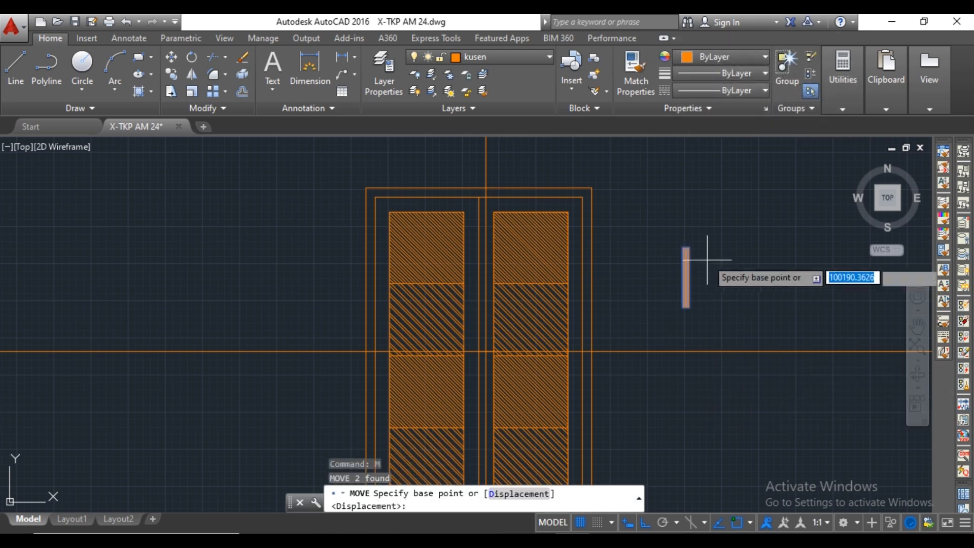
scroll(671, 284, up, 2)
click(675, 290)
scroll(487, 355, up, 4)
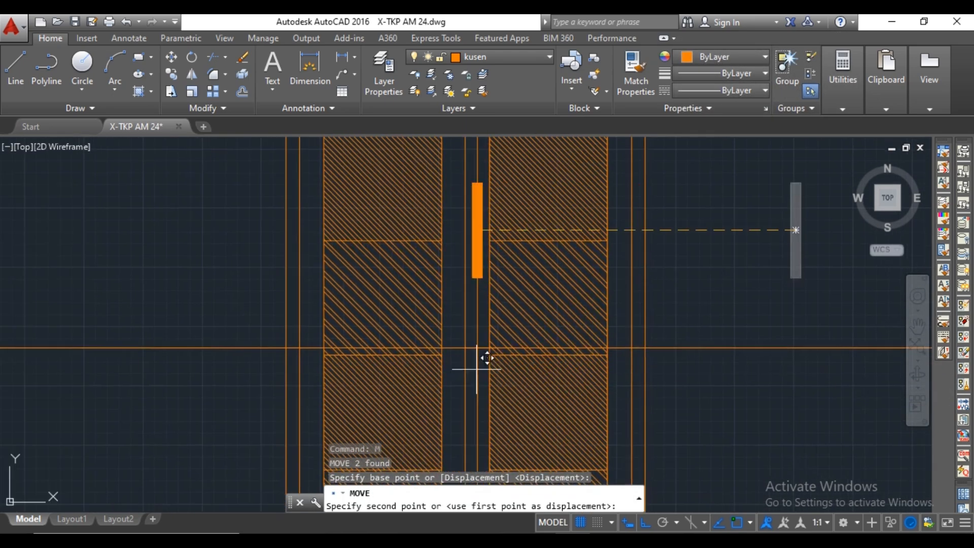
click(490, 312)
scroll(490, 312, down, 2)
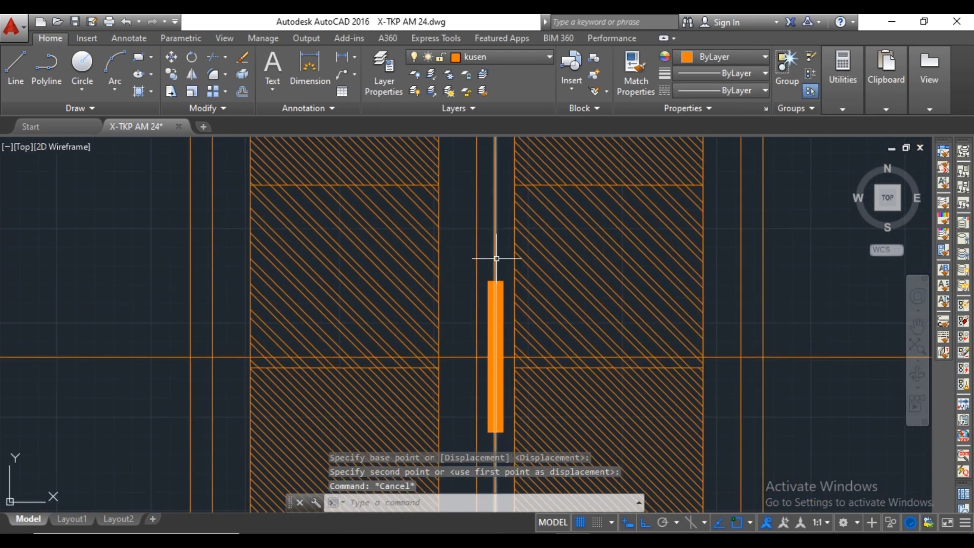
Erase the vertical and horizontal construction lines and the short helper line around the handle.
click(495, 260)
key(Delete)
click(844, 341)
scroll(499, 359, up, 6)
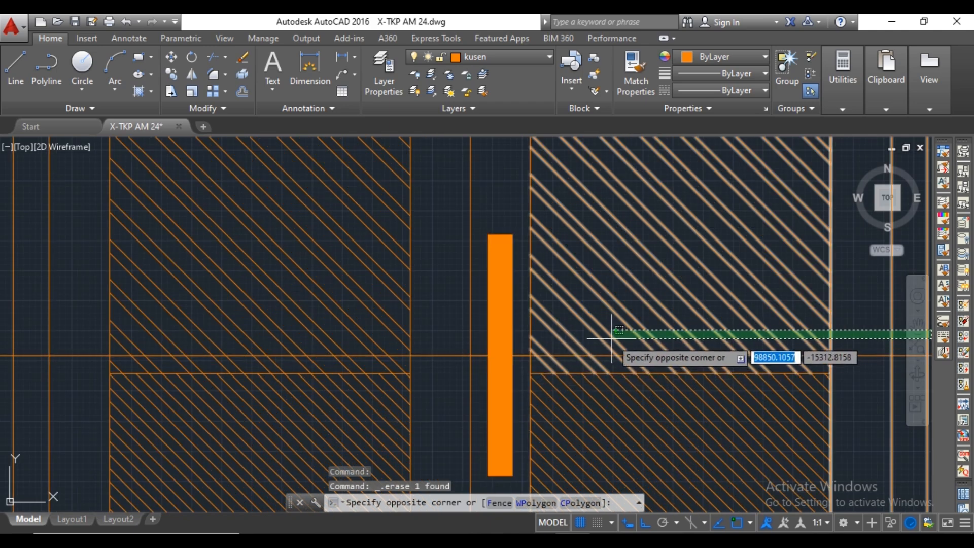
click(473, 373)
key(Delete)
scroll(508, 299, down, 6)
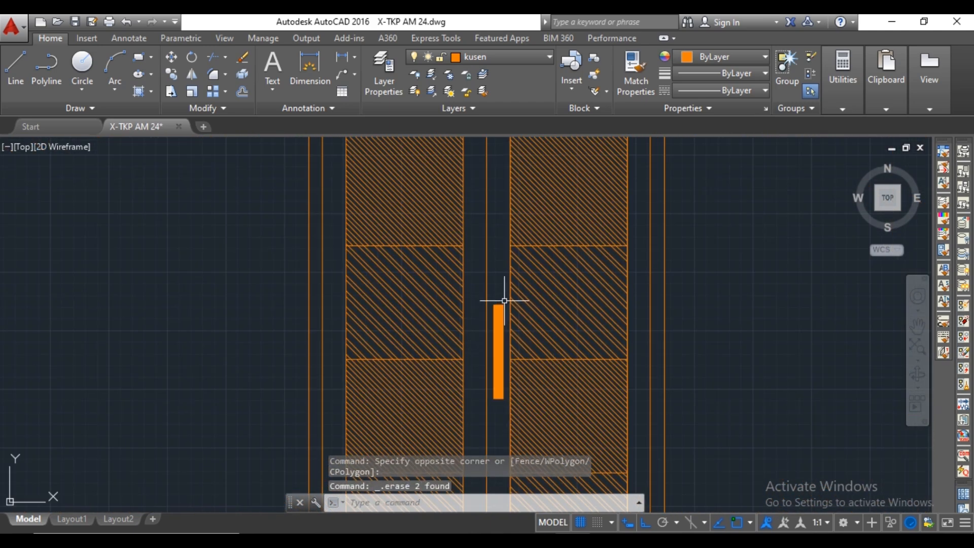
Mirror the handle about the door's vertical centre line, keeping the source objects.
click(505, 301)
click(497, 333)
text(mi)
key(space)
middle_drag(476, 177, 482, 367)
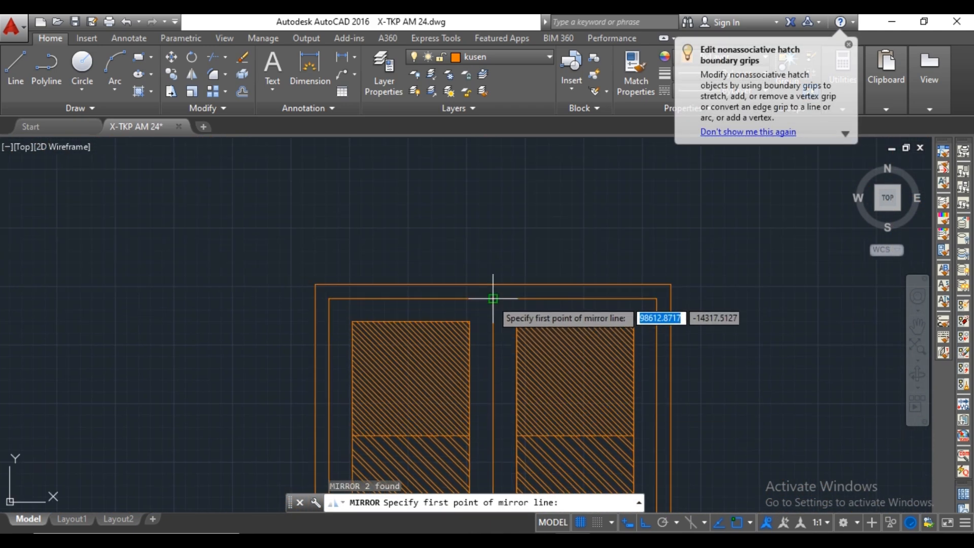
click(492, 298)
click(490, 238)
text(n)
key(Return)
scroll(540, 278, down, 5)
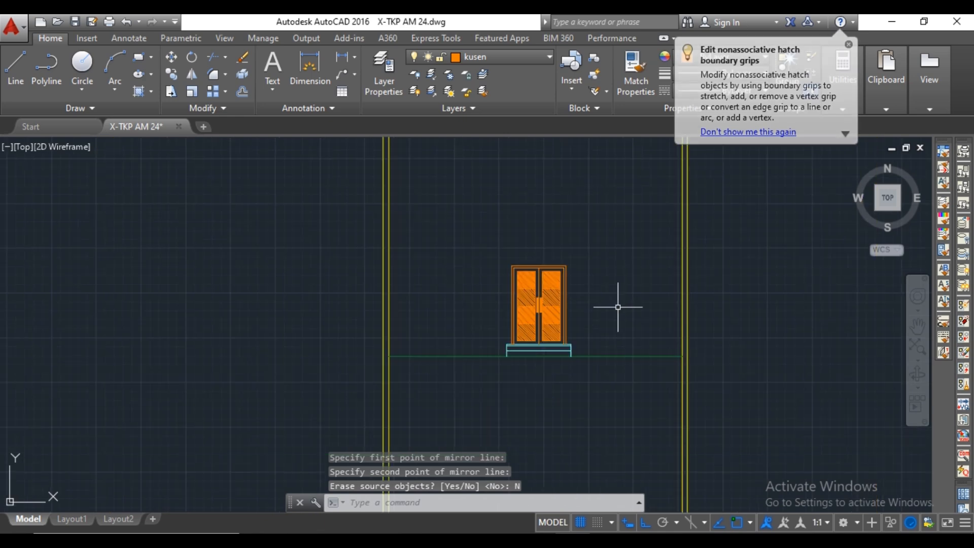
Make garis tanah the current layer.
middle_drag(618, 307, 546, 312)
scroll(555, 346, up, 2)
scroll(484, 311, up, 4)
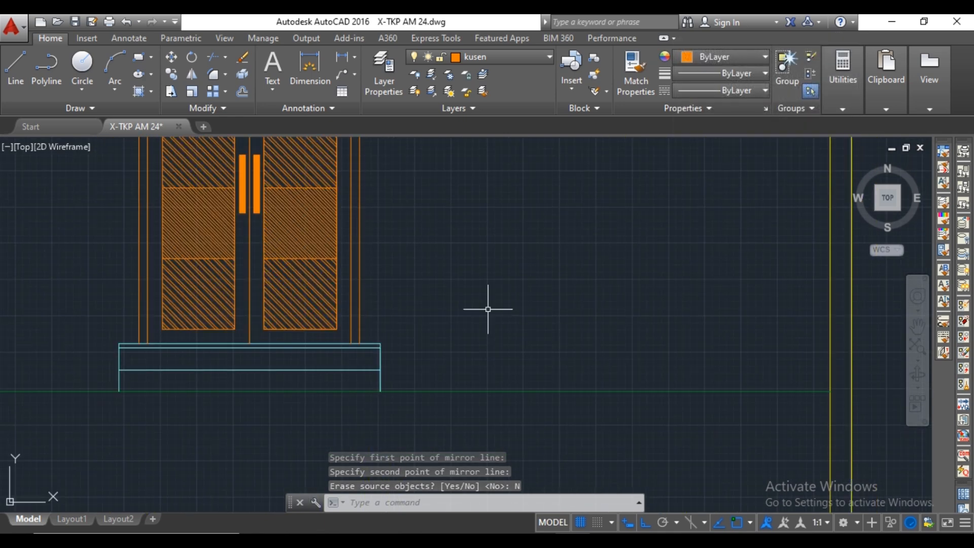
scroll(488, 310, down, 4)
middle_drag(561, 276, 510, 340)
scroll(496, 289, down, 5)
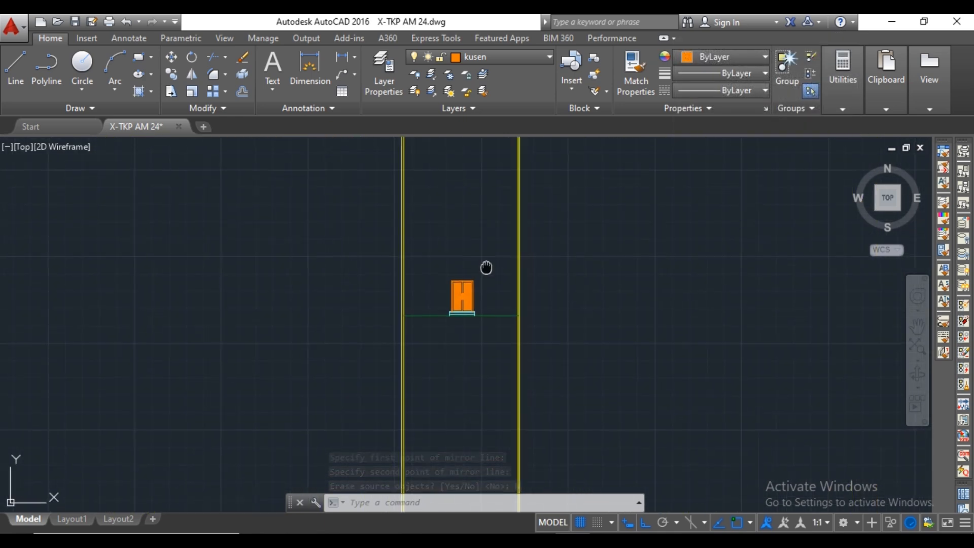
middle_drag(487, 269, 481, 400)
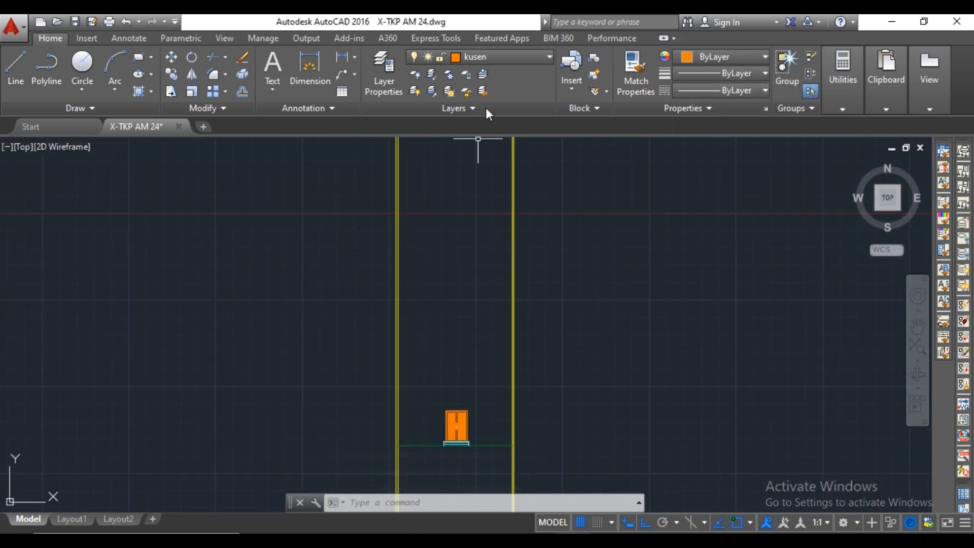
click(515, 54)
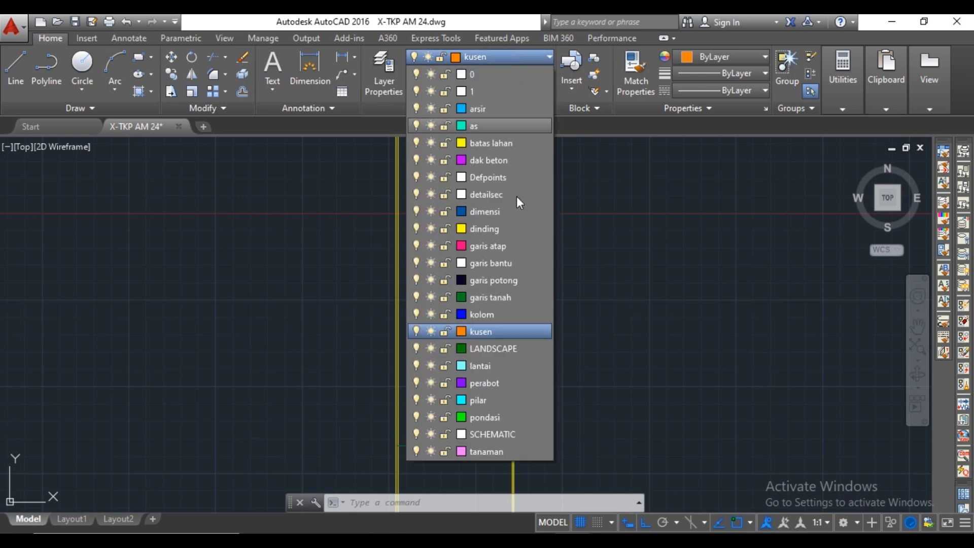
click(510, 297)
Draw a vertical construction line through the carport's lower-left corner in the floor plan.
scroll(512, 303, down, 3)
middle_drag(537, 278, 515, 382)
scroll(479, 278, up, 4)
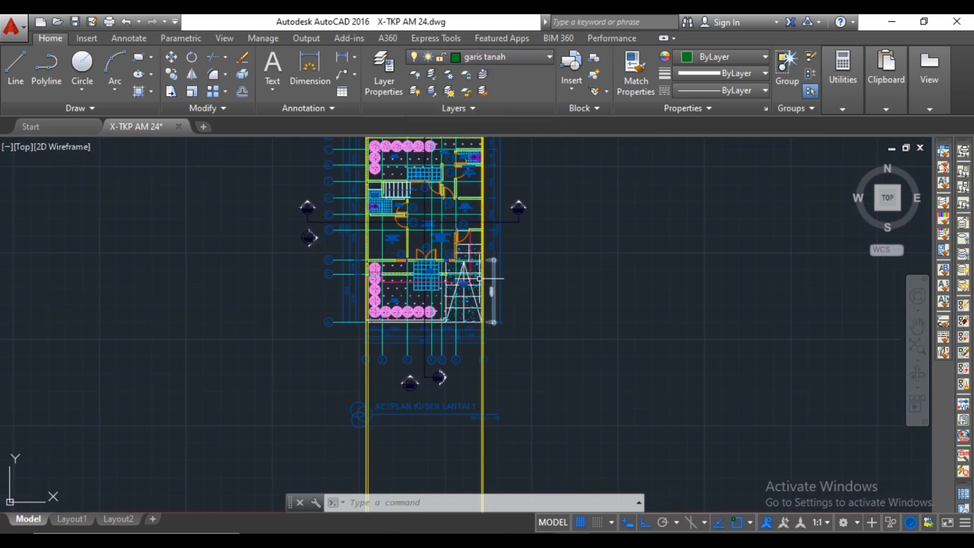
scroll(447, 315, up, 8)
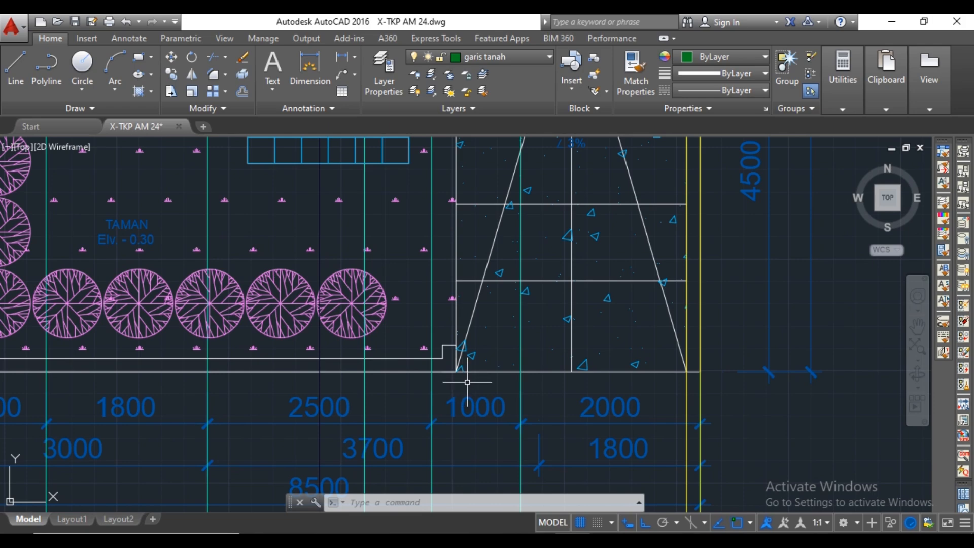
text(xl)
key(Return)
scroll(448, 364, up, 3)
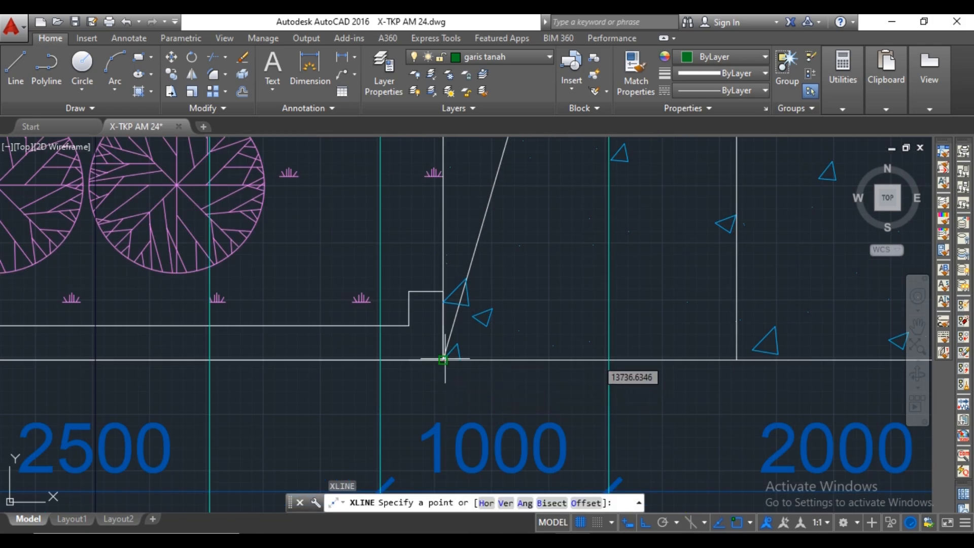
click(443, 360)
click(446, 383)
key(Escape)
Draw a line 100 up from the ground line at the construction line, continuing horizontally to the right wall's inner line.
scroll(446, 375, down, 8)
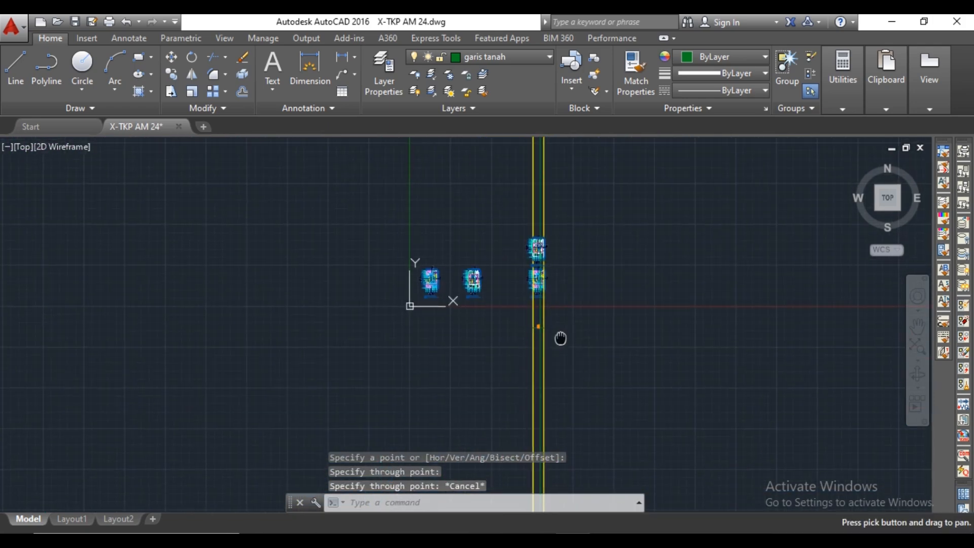
scroll(538, 305, up, 10)
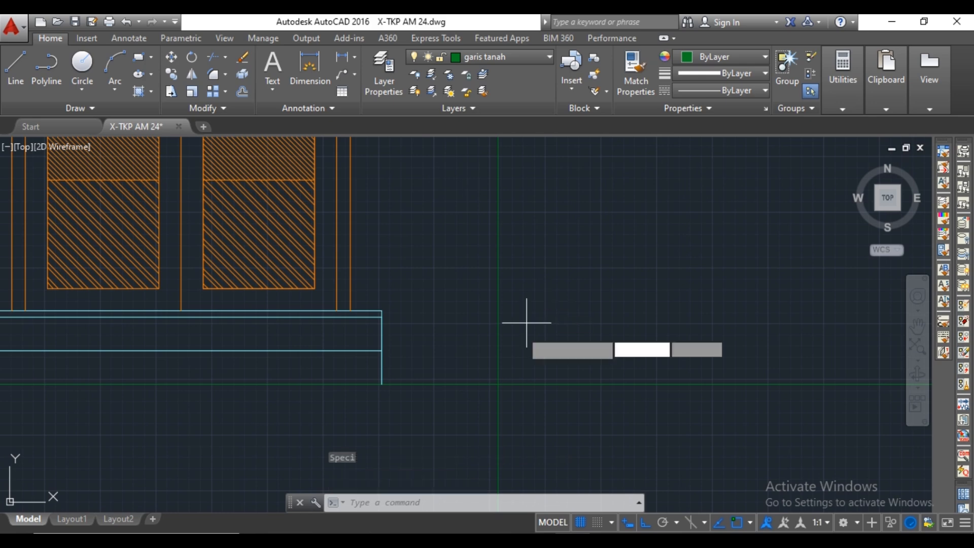
text(l)
key(Return)
text(100)
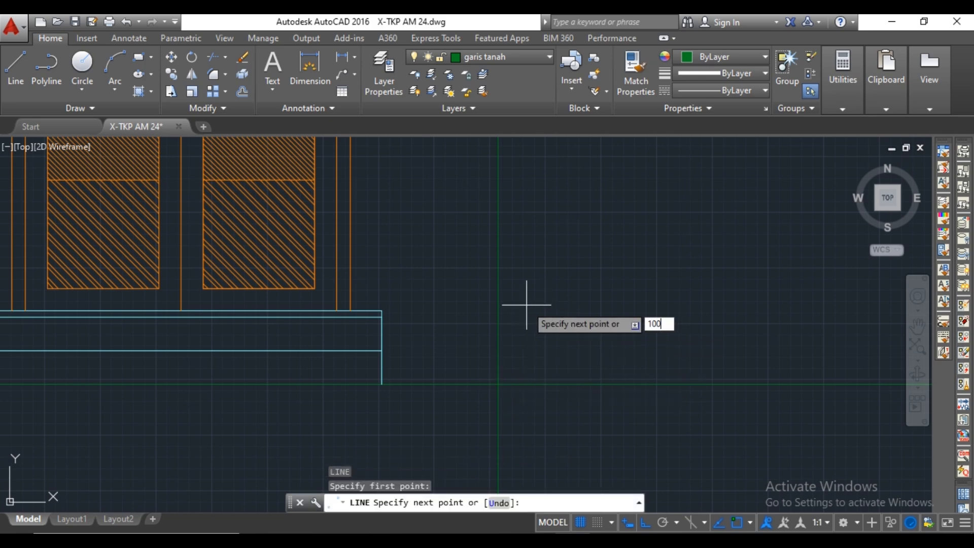
key(Return)
scroll(580, 341, down, 2)
scroll(705, 360, up, 2)
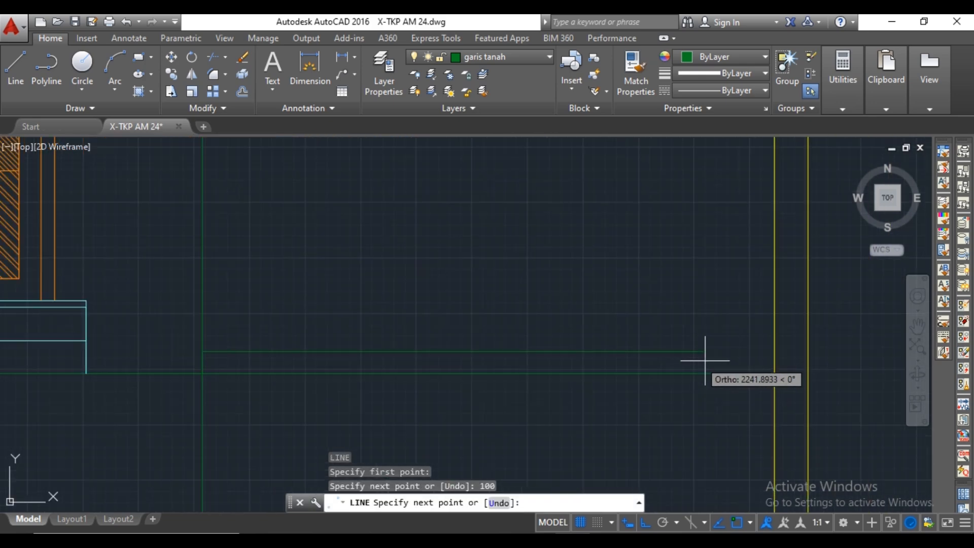
click(774, 351)
key(Escape)
Trim the vertical construction line above and below the raised carport ground.
scroll(649, 324, down, 2)
text(ts or)
key(Return)
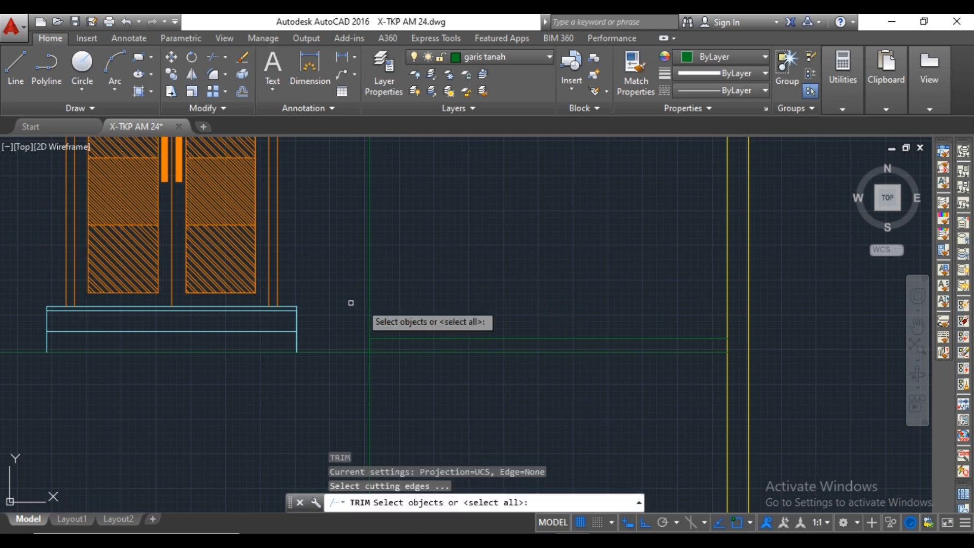
key(Return)
scroll(435, 326, down, 3)
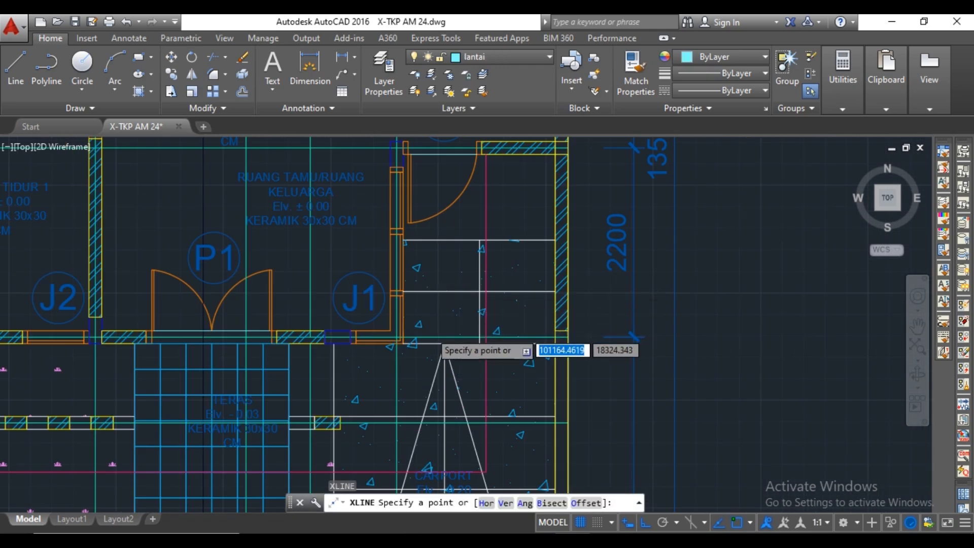
On layer lantai, draw a vertical construction line through the outer corner of window J1 in the floor plan.
scroll(435, 344, up, 7)
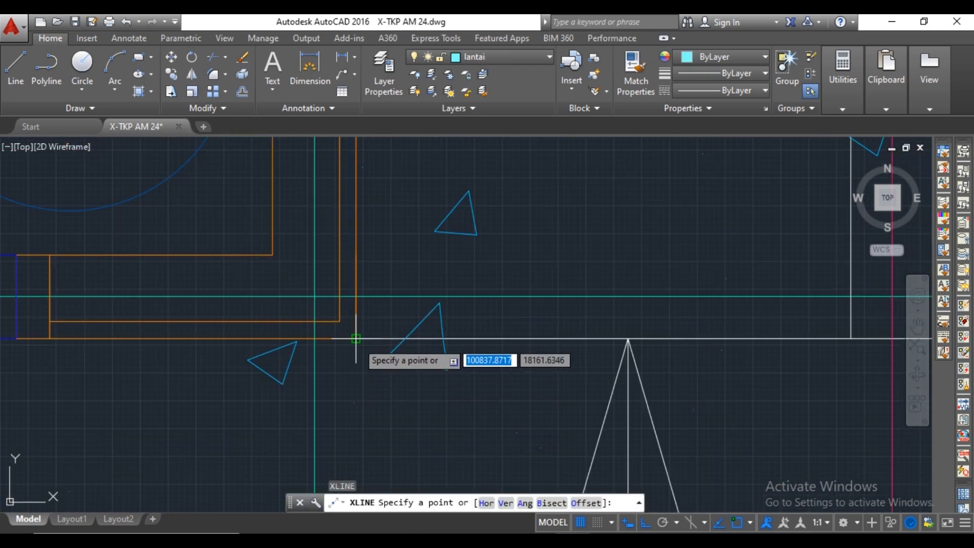
click(355, 339)
key(Escape)
scroll(356, 339, down, 5)
Draw a vertical construction line along the right boundary wall's inner face in the floor plan.
scroll(499, 325, up, 3)
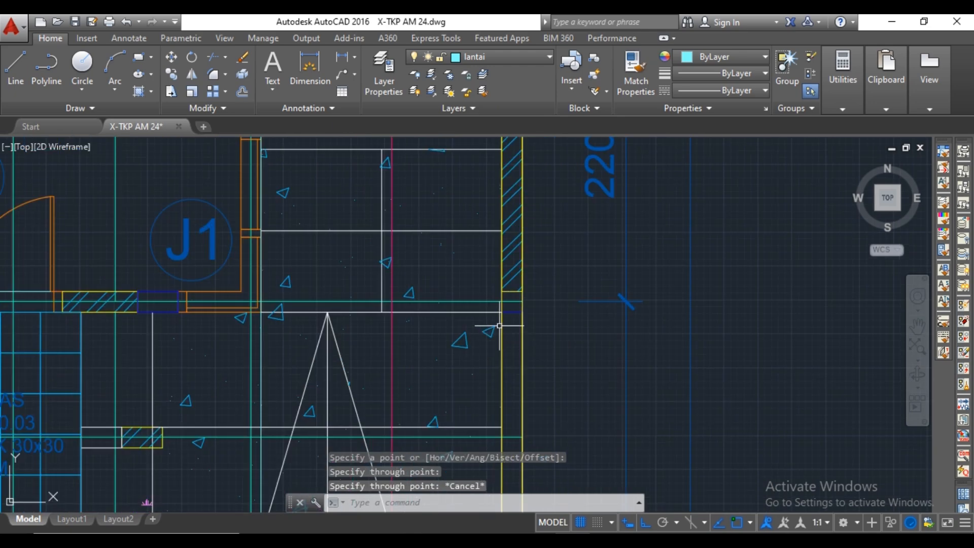
scroll(500, 325, up, 4)
key(Return)
key(Escape)
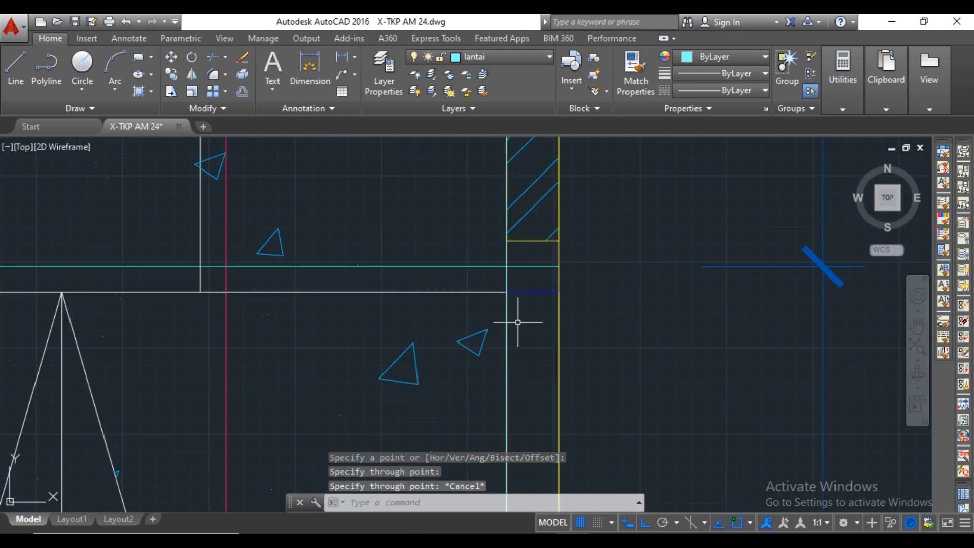
Draw a horizontal construction line at the level of the terrace's top edge in the elevation.
scroll(554, 290, down, 8)
scroll(576, 341, up, 1)
scroll(558, 390, up, 8)
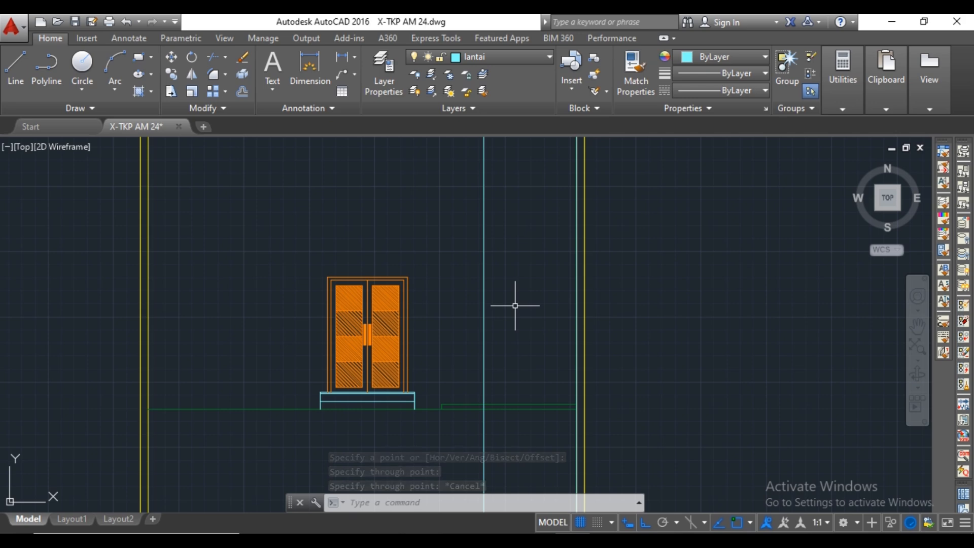
scroll(499, 399, up, 2)
middle_drag(498, 393, 518, 371)
text(xl)
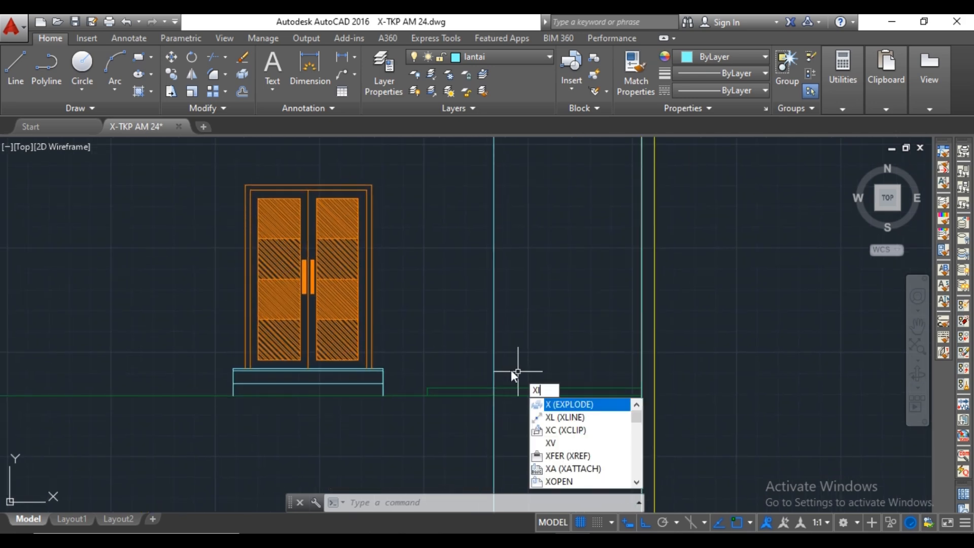
key(Return)
scroll(384, 360, up, 4)
click(379, 391)
click(439, 384)
key(Escape)
Trim the horizontal and vertical construction lines to form the floor's left corner above the raised carport ground.
scroll(531, 378, down, 2)
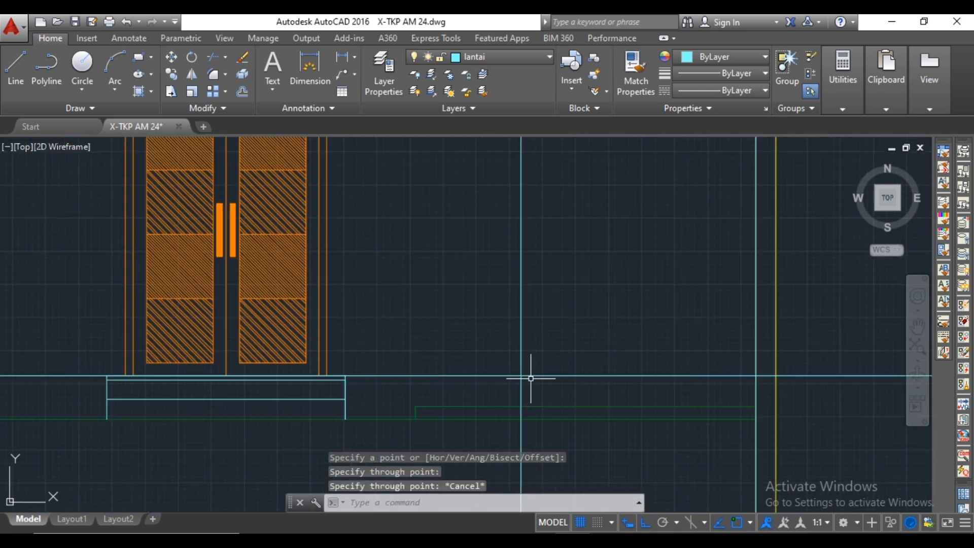
scroll(542, 386, up, 2)
text(t)
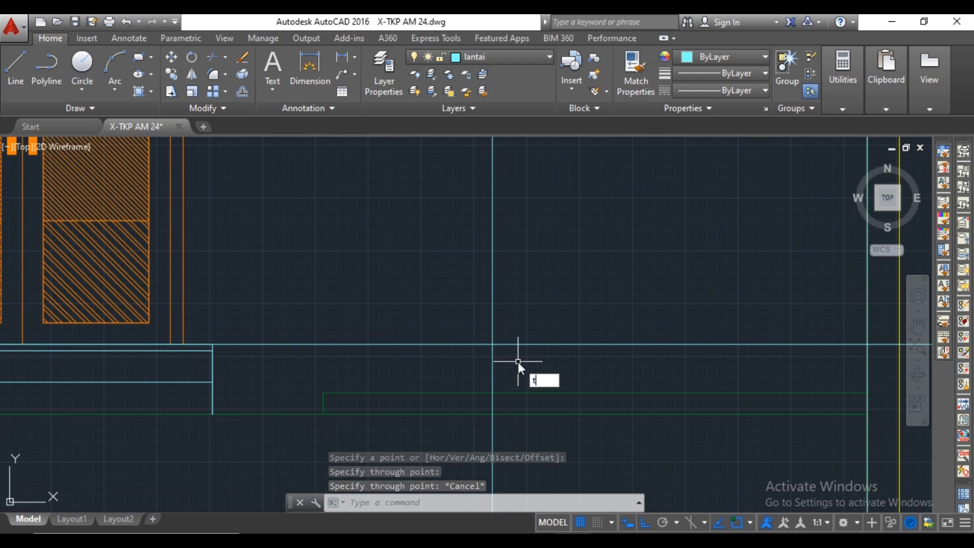
text(r)
key(Return)
key(Return)
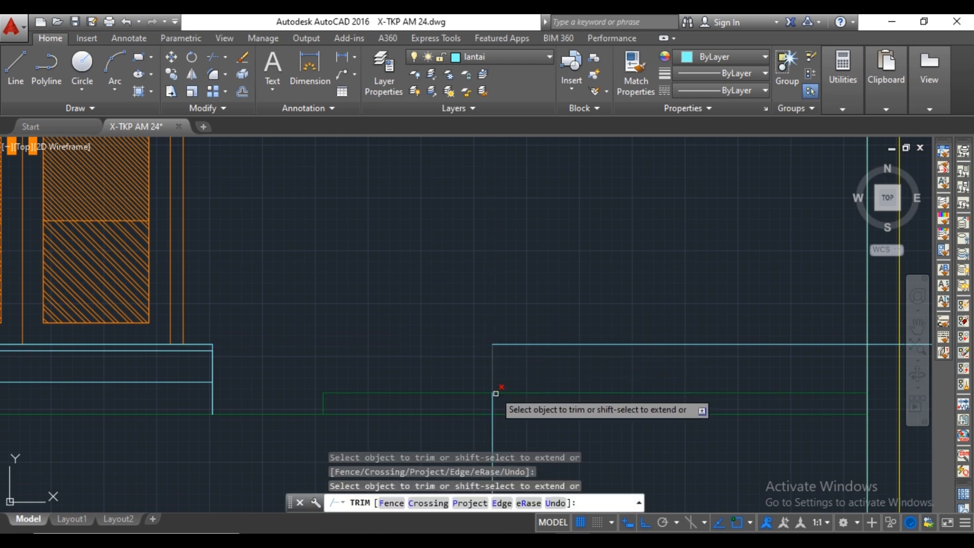
scroll(488, 381, down, 2)
scroll(622, 355, up, 2)
scroll(622, 355, down, 2)
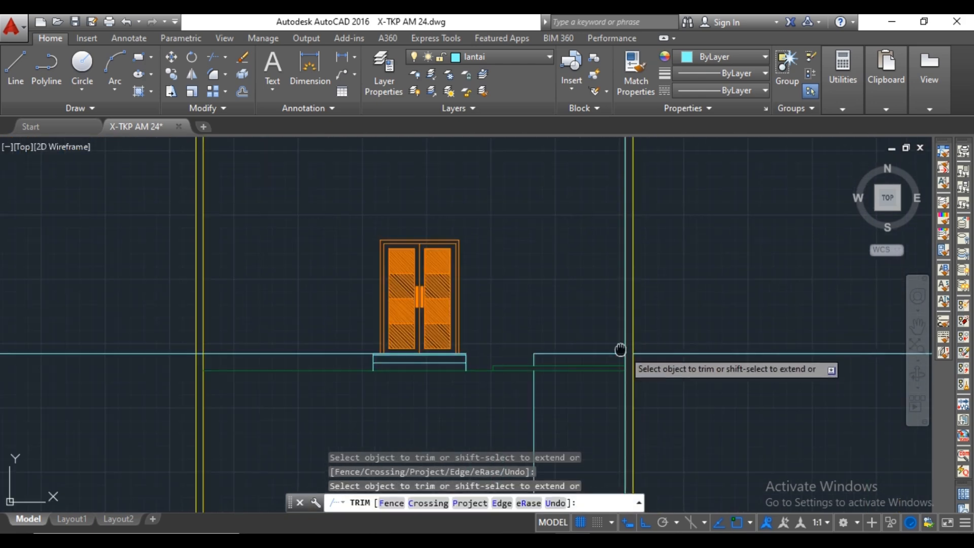
key(Escape)
Erase the leftover construction line pieces outside the right wall, along its inner face, below the ground and beside the terrace.
click(637, 332)
click(630, 355)
key(Delete)
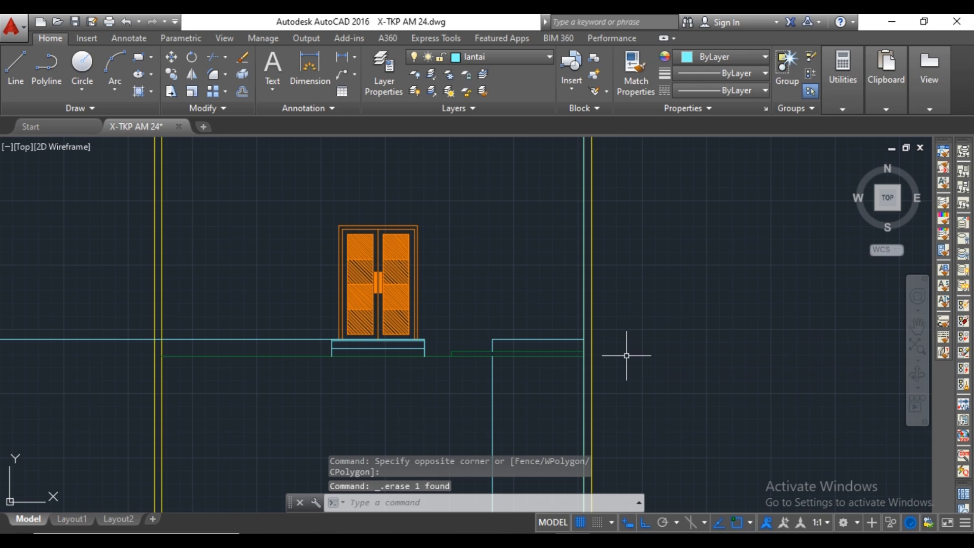
click(583, 330)
key(Delete)
middle_drag(581, 369, 582, 331)
click(515, 337)
click(480, 350)
key(Delete)
click(290, 298)
click(276, 305)
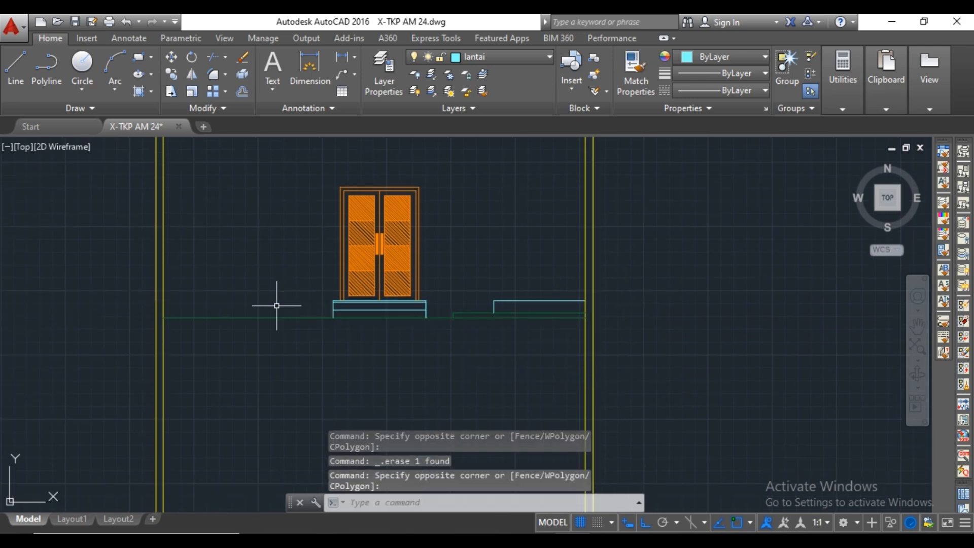
Draw a horizontal line from the midpoint of the right-hand floor's short left edge to the right wall.
scroll(515, 301, up, 6)
text(l)
key(Return)
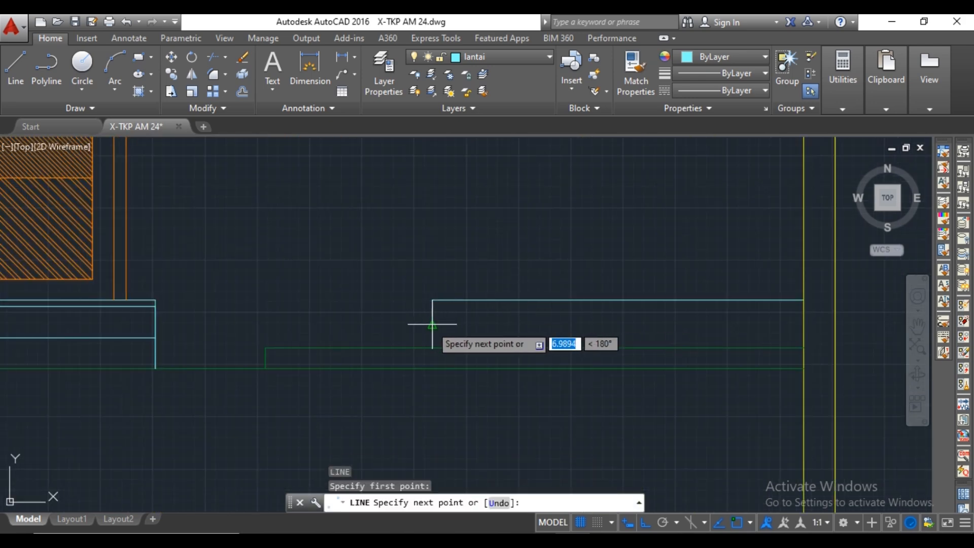
click(803, 324)
key(Escape)
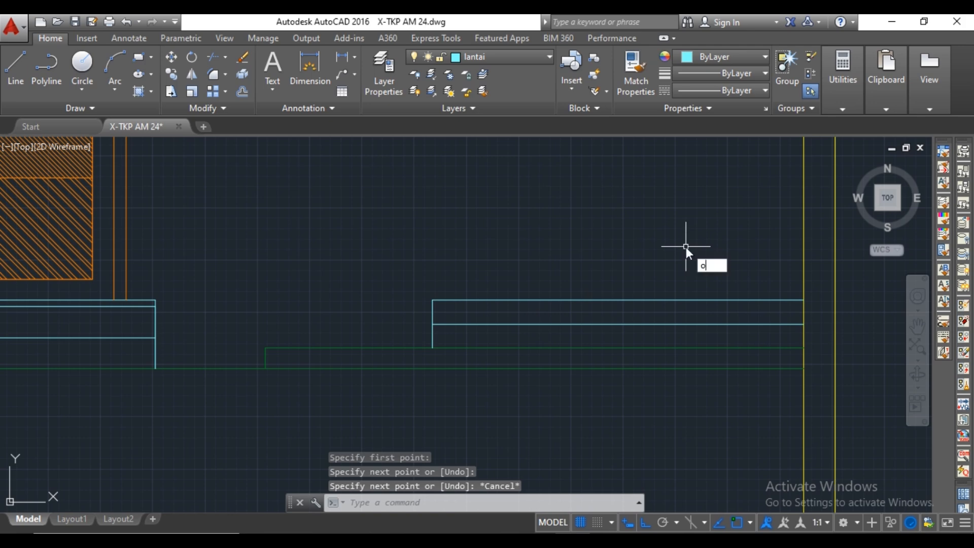
Offset the top edge of the right-hand floor 30 downward.
key(Return)
click(637, 300)
scroll(638, 304, up, 2)
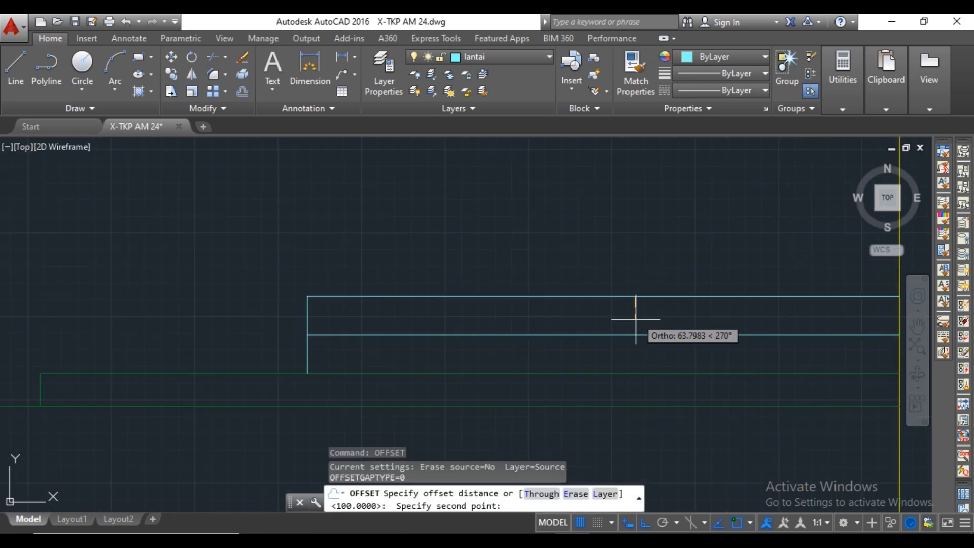
text(30)
key(Return)
click(636, 298)
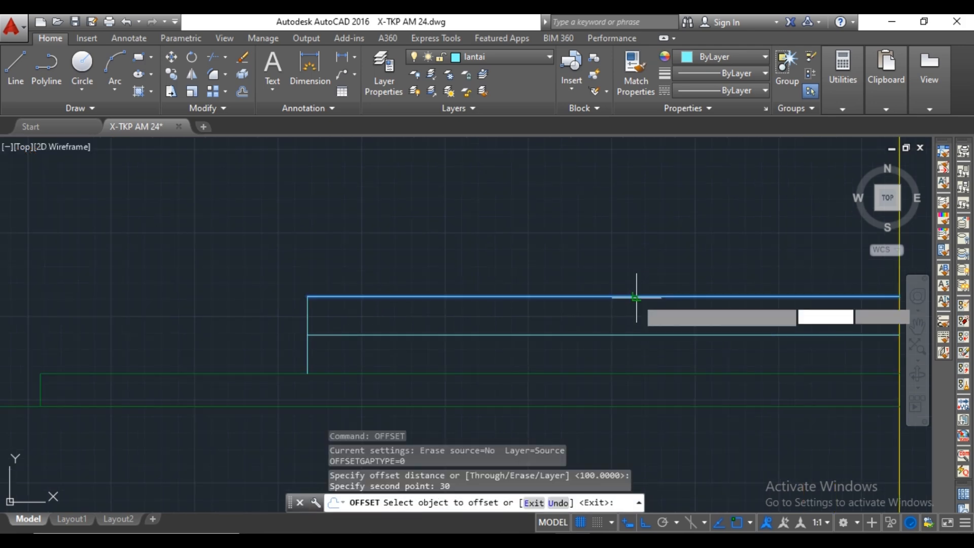
click(636, 300)
key(Escape)
Make kusen the current layer.
scroll(639, 279, down, 5)
scroll(646, 272, up, 2)
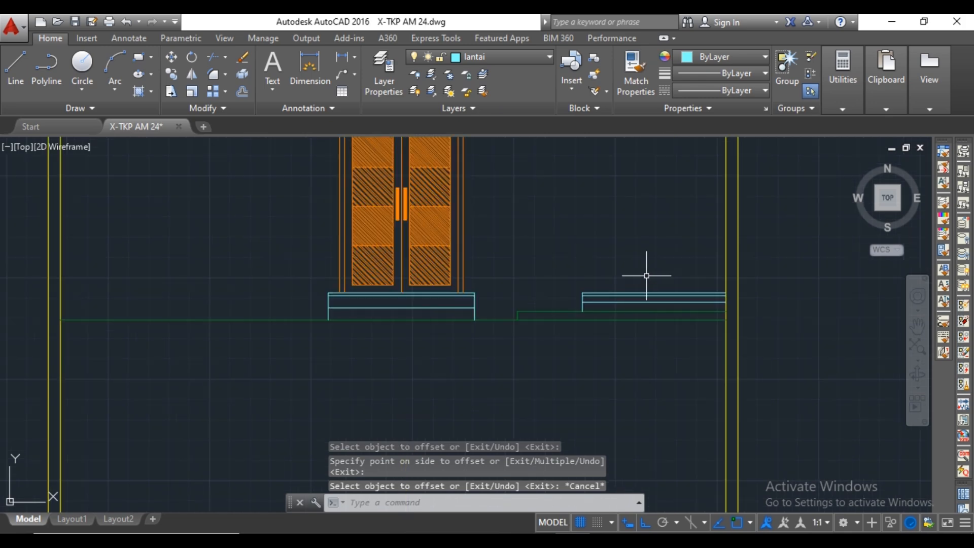
scroll(647, 253, down, 2)
scroll(559, 283, down, 3)
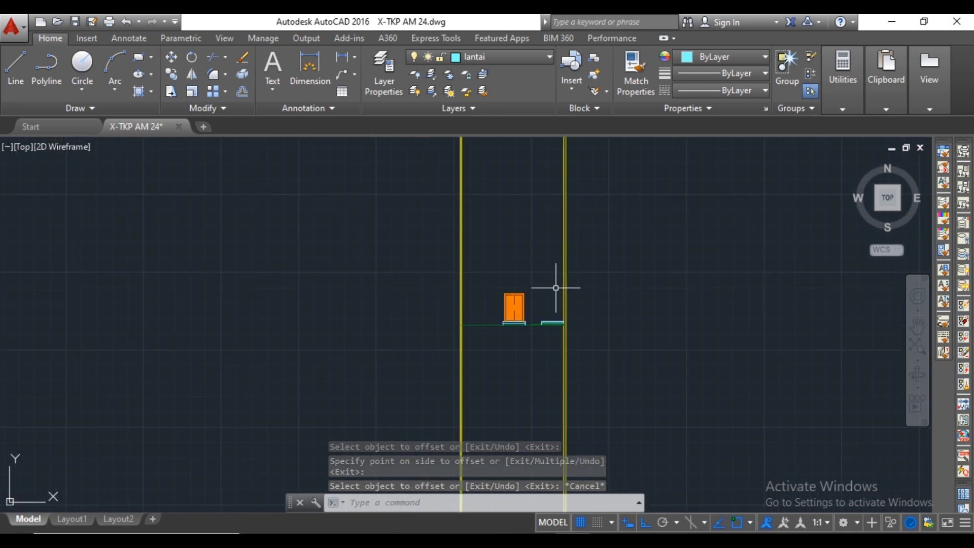
click(540, 53)
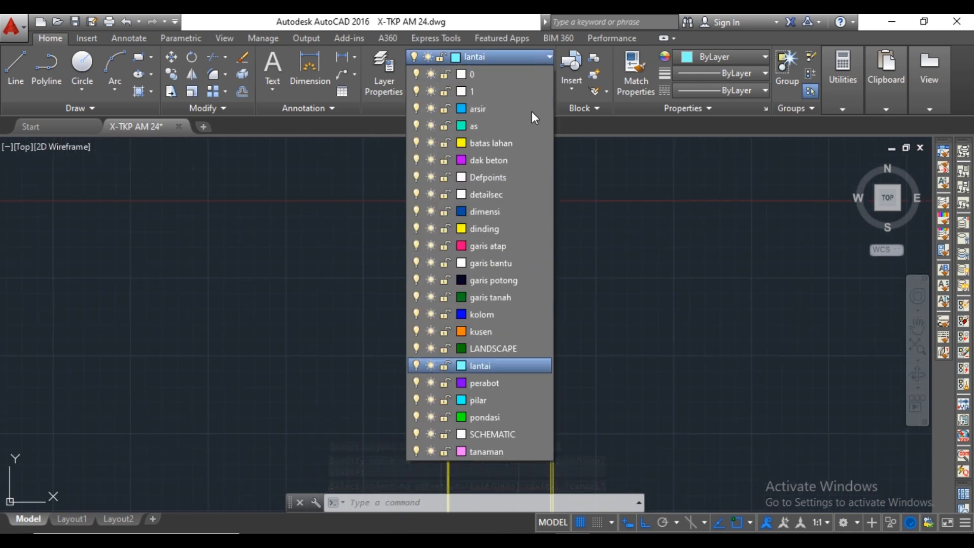
click(509, 332)
Draw vertical construction lines through both outer frame edges of the single door behind the carport in the floor plan.
scroll(521, 311, down, 3)
scroll(561, 315, up, 6)
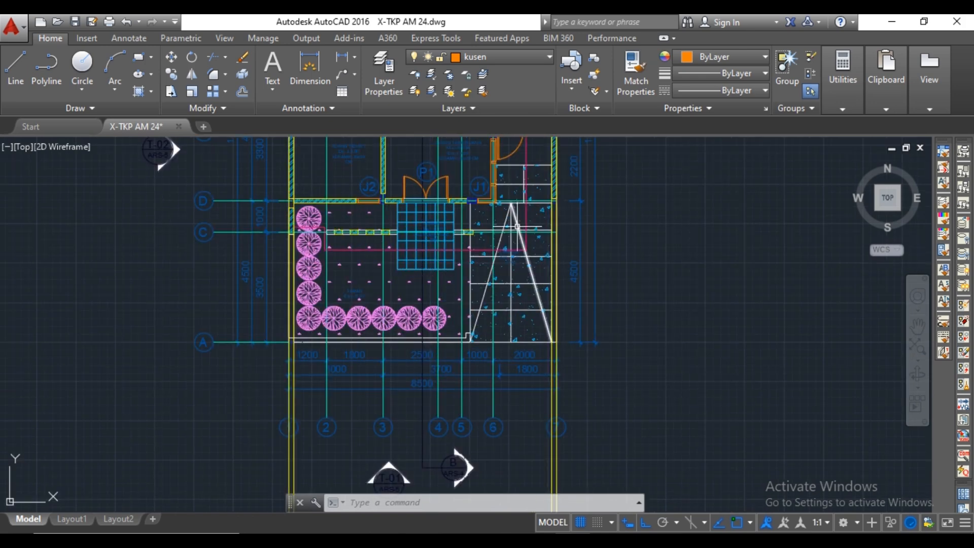
scroll(516, 226, down, 2)
scroll(511, 273, up, 6)
text(x)
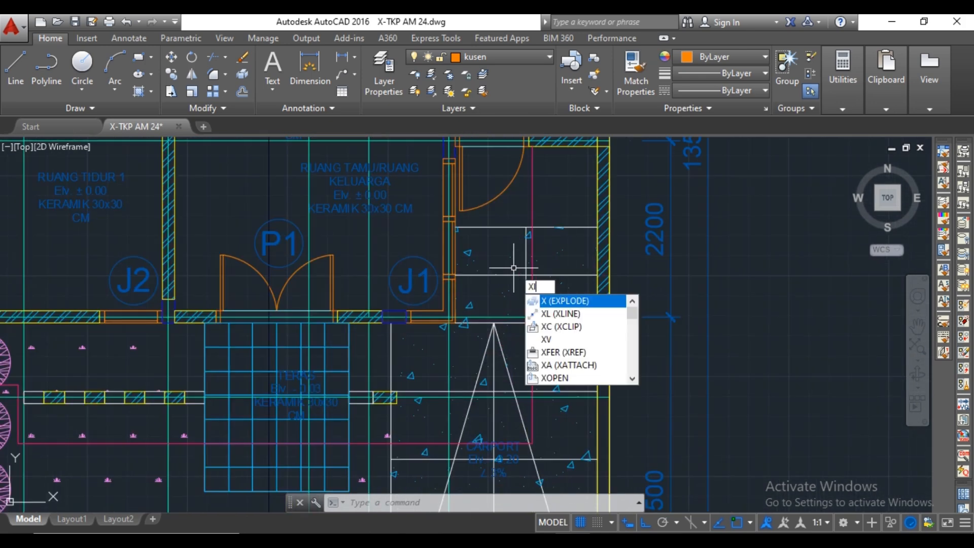
text(l)
key(Return)
scroll(528, 274, up, 5)
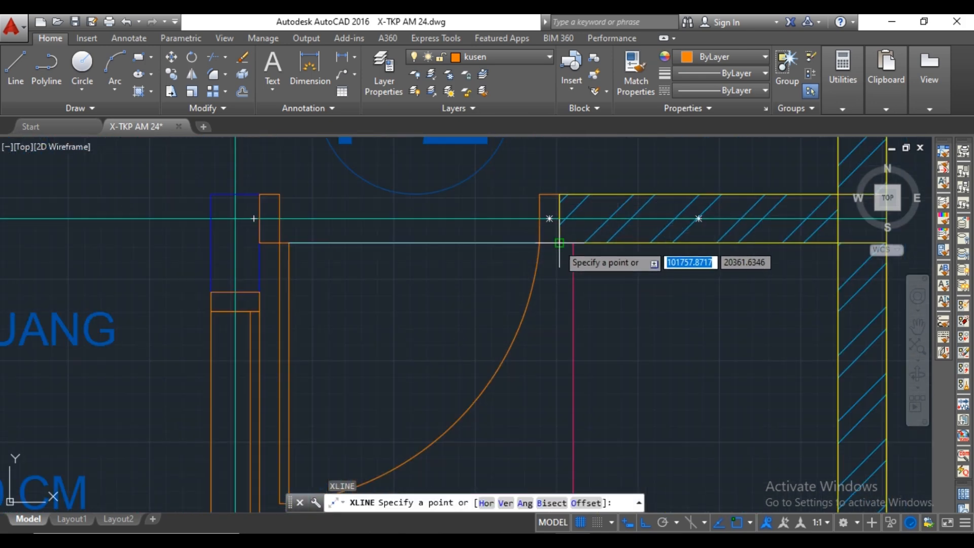
click(559, 243)
click(559, 300)
key(Return)
key(Return)
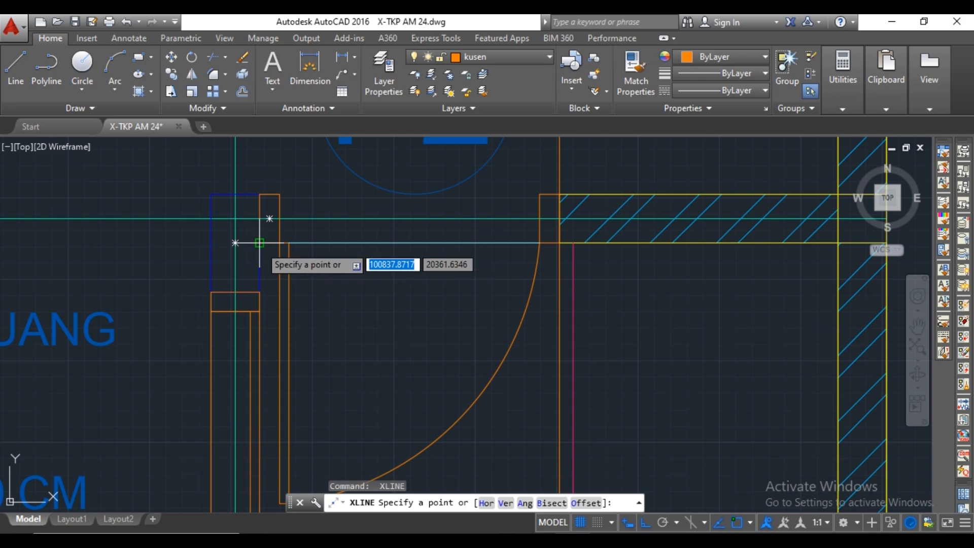
click(259, 243)
click(259, 261)
key(Escape)
Draw a horizontal construction line at the top edge of double door P1 in the elevation.
scroll(450, 263, down, 12)
middle_drag(507, 328, 494, 208)
middle_drag(494, 310, 499, 188)
middle_drag(501, 312, 508, 198)
middle_drag(495, 365, 503, 213)
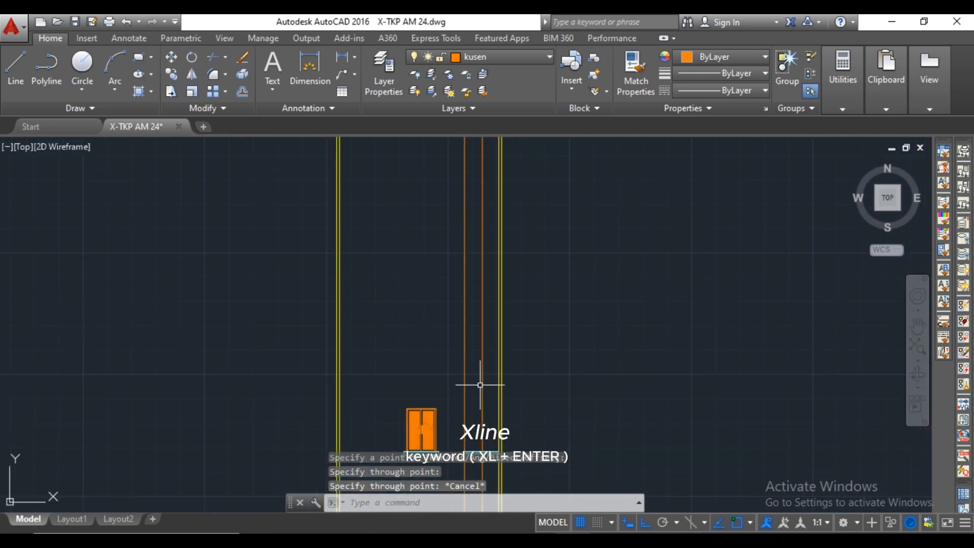
scroll(479, 311, up, 6)
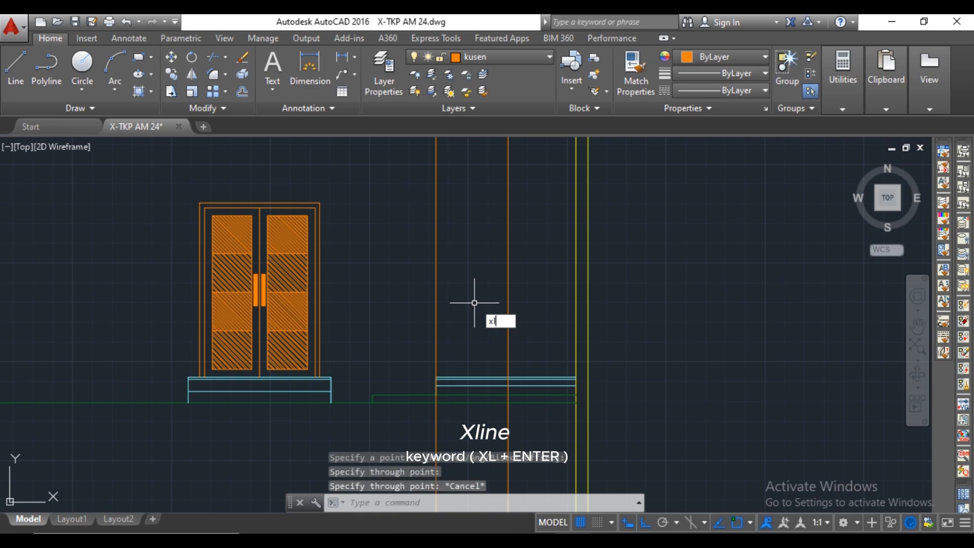
key(Return)
middle_drag(392, 253, 417, 279)
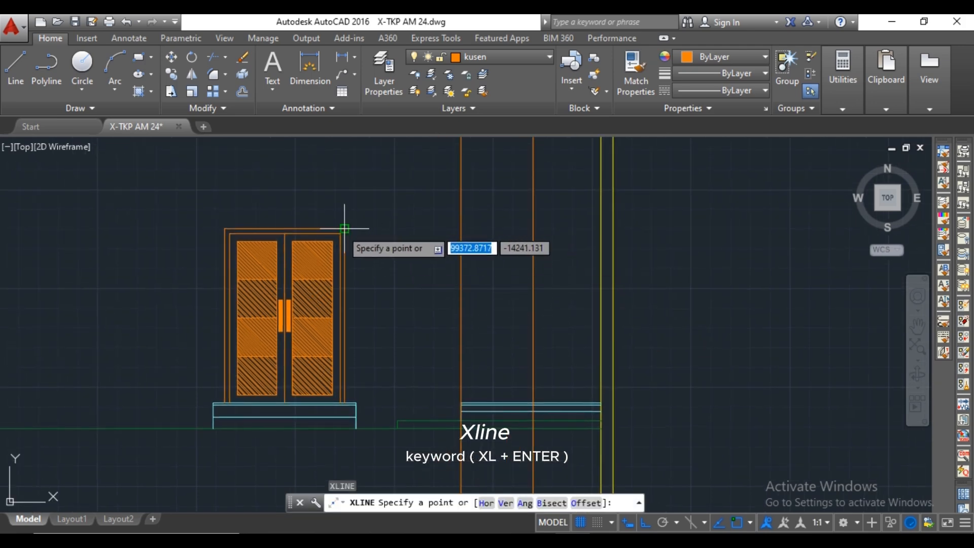
key(Escape)
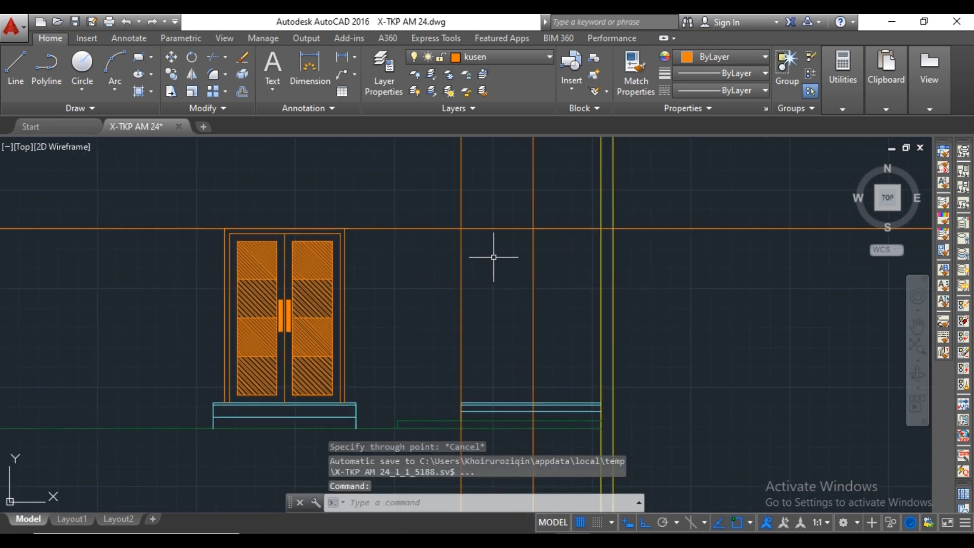
Trim the vertical construction lines above the door head and the horizontal line on both sides of the single door.
middle_drag(535, 300, 513, 265)
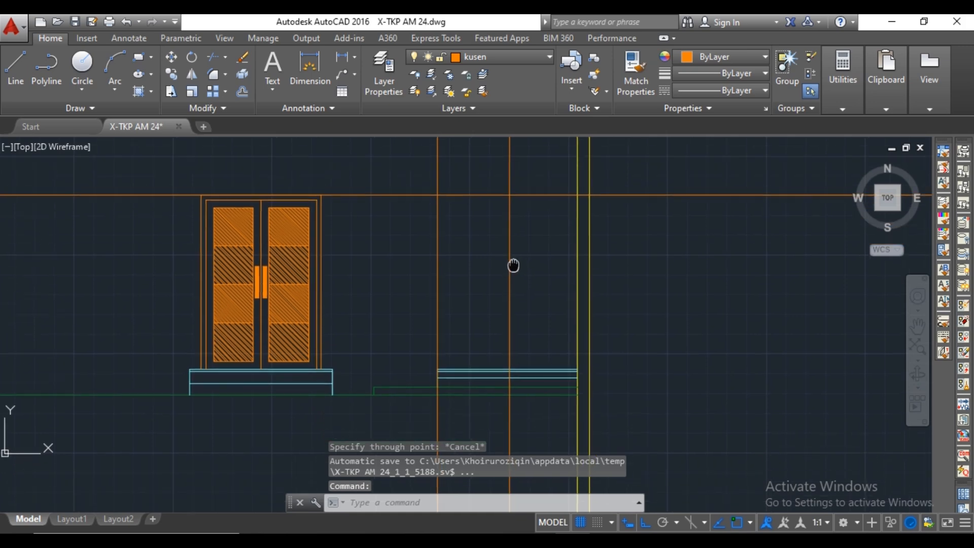
text(tr)
key(Return)
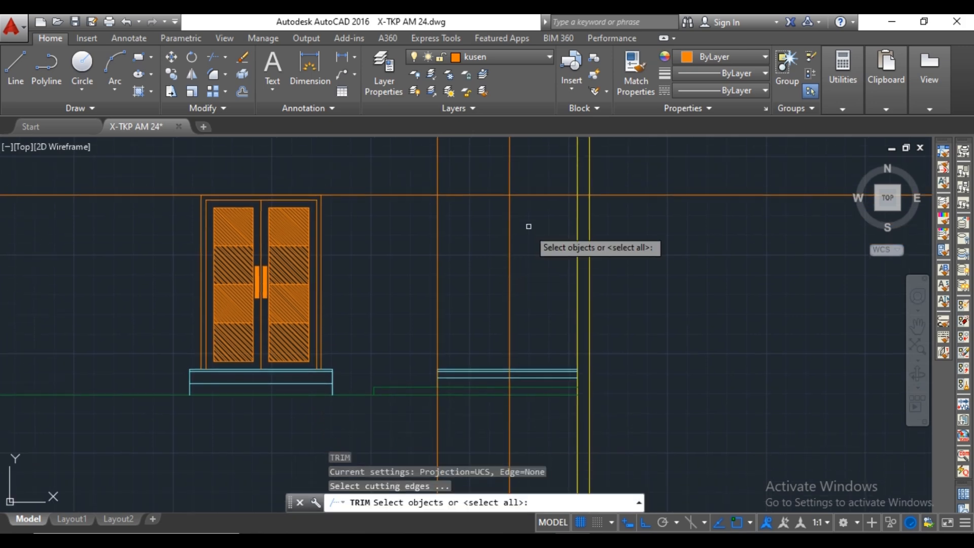
click(531, 196)
key(Return)
click(522, 167)
click(395, 163)
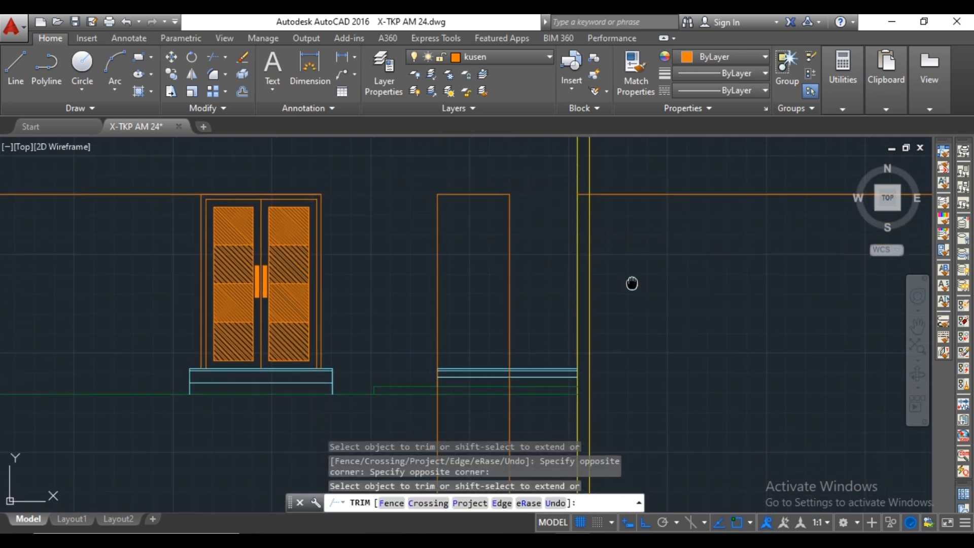
Trim the single door's two vertical lines at the top edge of the right-hand floor.
scroll(504, 311, up, 5)
mouse_move(484, 314)
middle_down()
mouse_move(370, 300)
mouse_move(512, 293)
middle_up()
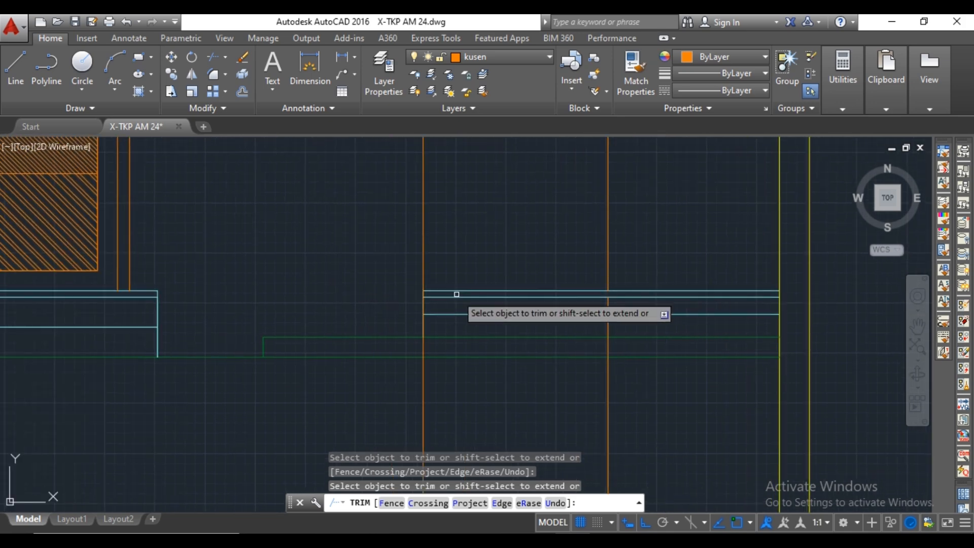
scroll(455, 293, up, 4)
scroll(377, 293, up, 2)
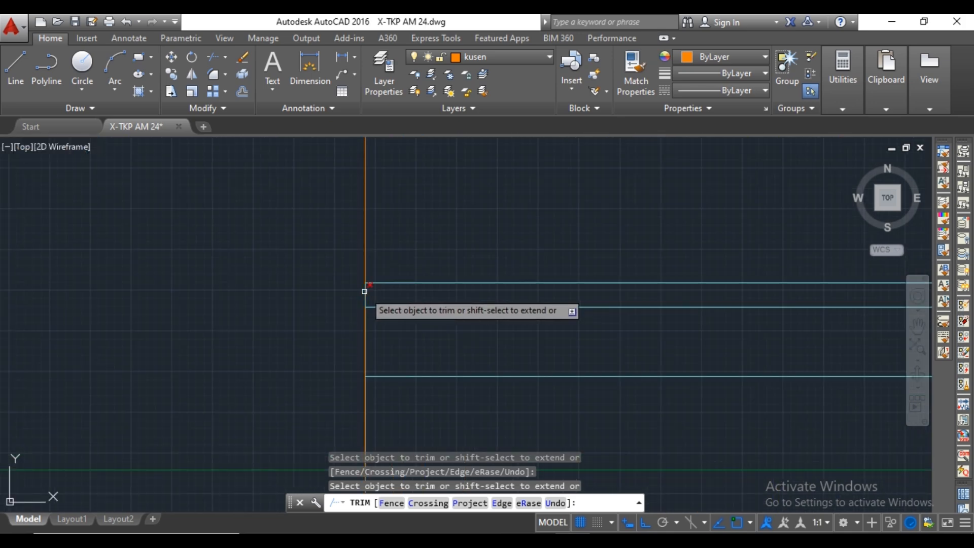
scroll(422, 276, down, 2)
key(Escape)
Erase the leftover vertical line pieces below the right-hand floor and the horizontal pieces beyond the door outline.
click(693, 304)
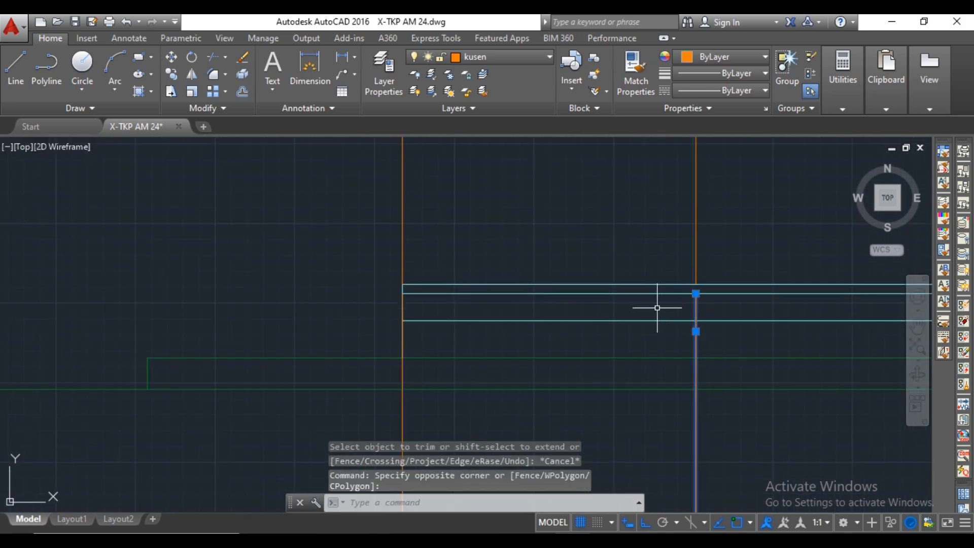
key(Delete)
scroll(658, 309, down, 2)
middle_drag(660, 315, 665, 261)
click(564, 340)
click(578, 327)
click(543, 337)
key(Delete)
scroll(611, 313, down, 3)
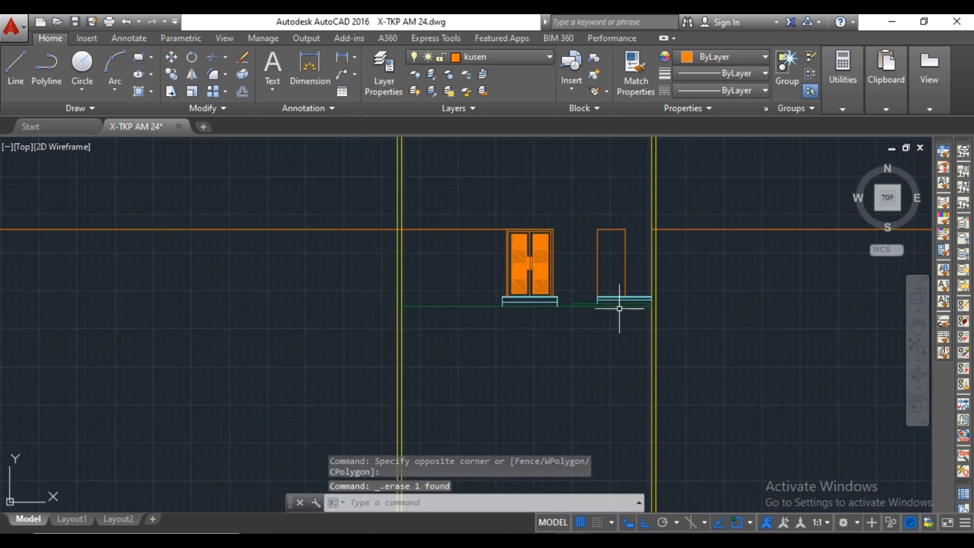
middle_drag(619, 308, 611, 347)
scroll(623, 271, up, 4)
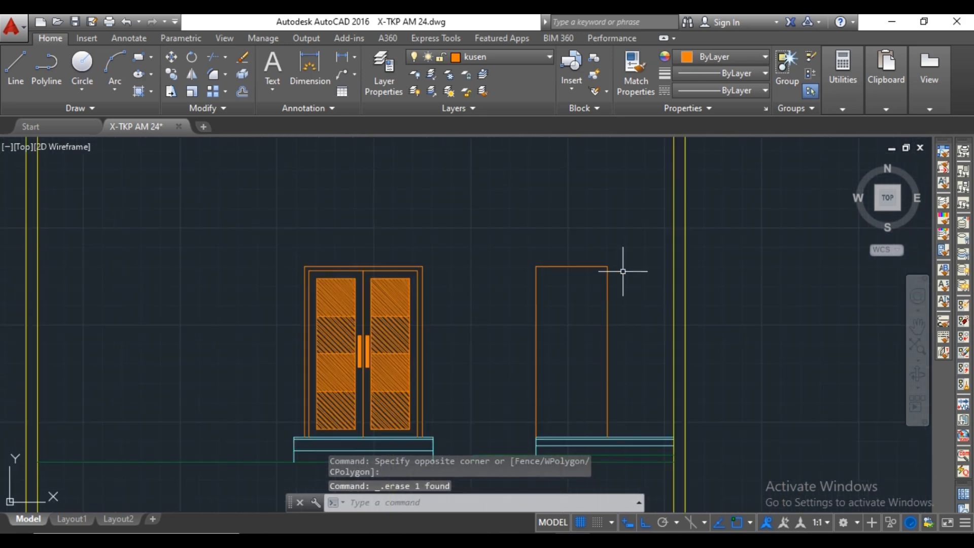
Offset the single door's right, left and top outline edges 60 inward to form the frame.
text(o)
key(Return)
scroll(603, 290, up, 4)
click(607, 294)
text(60)
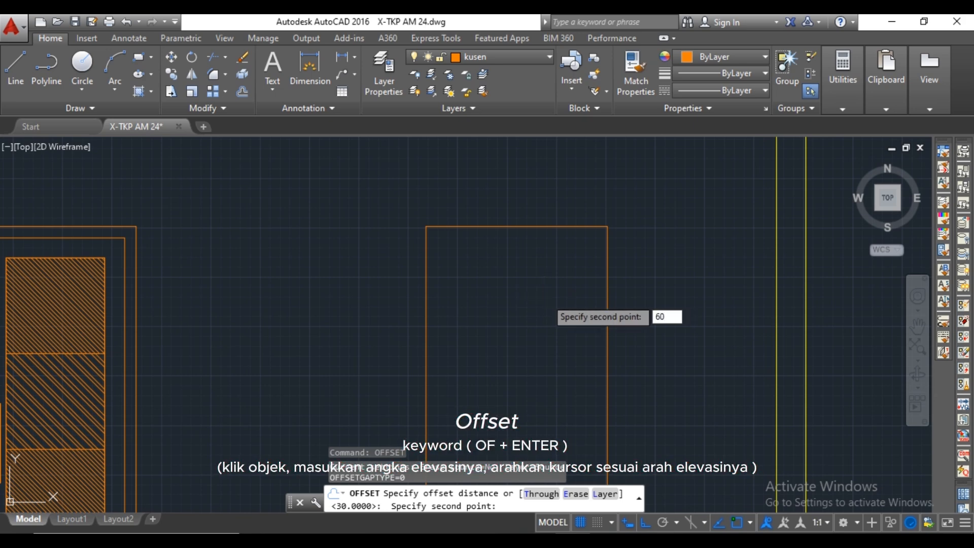
key(Return)
click(607, 268)
click(507, 259)
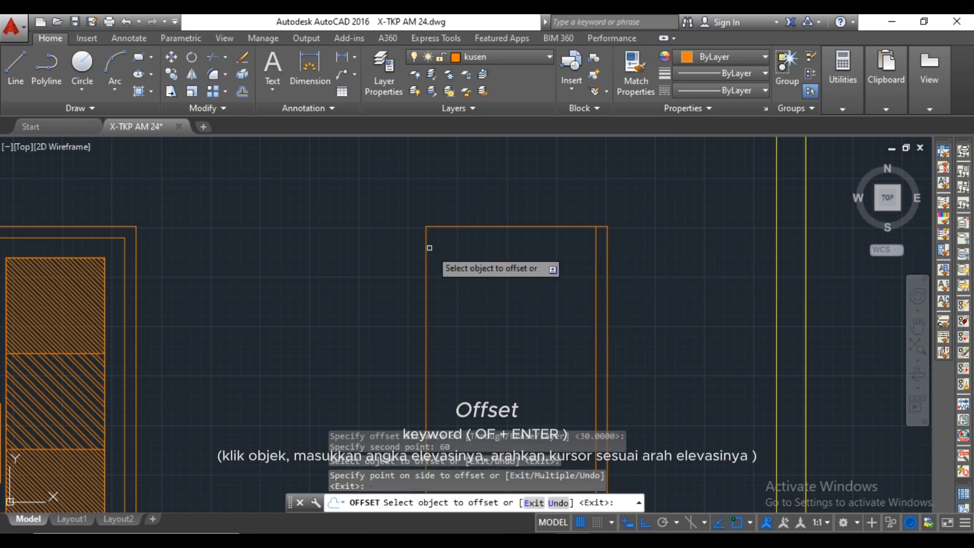
click(426, 246)
click(472, 236)
click(511, 226)
click(510, 258)
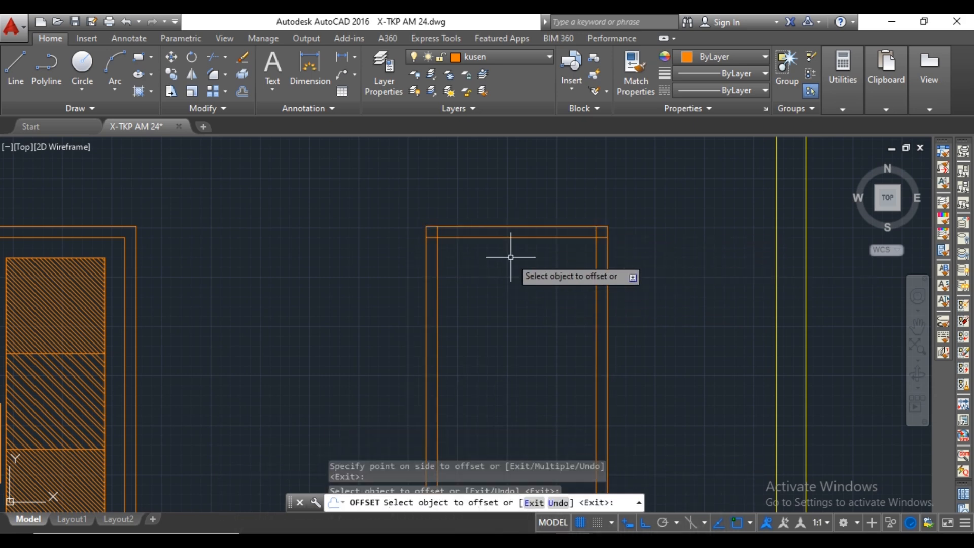
key(Escape)
Trim the overlapping inner lines at both upper corners of the single door's frame.
text(tr)
key(Return)
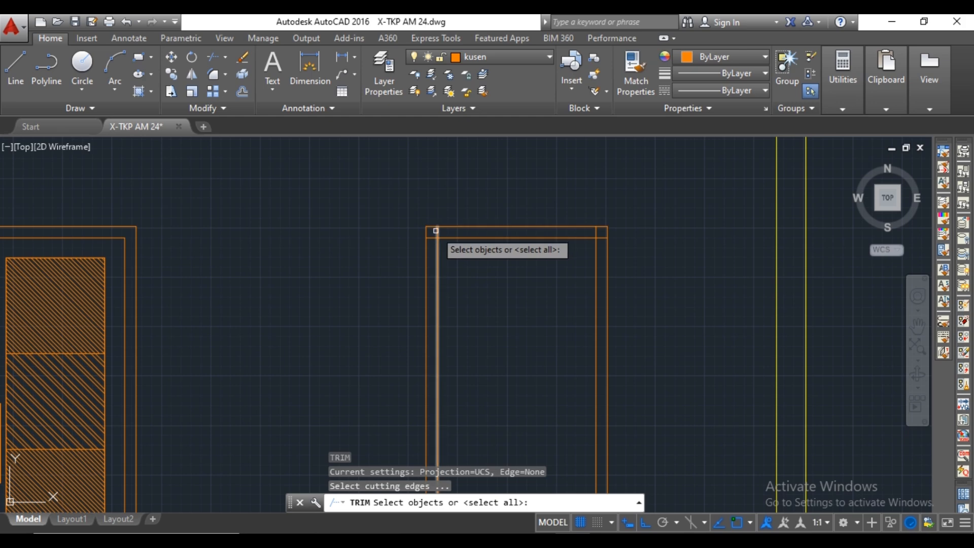
key(Return)
click(432, 238)
click(595, 233)
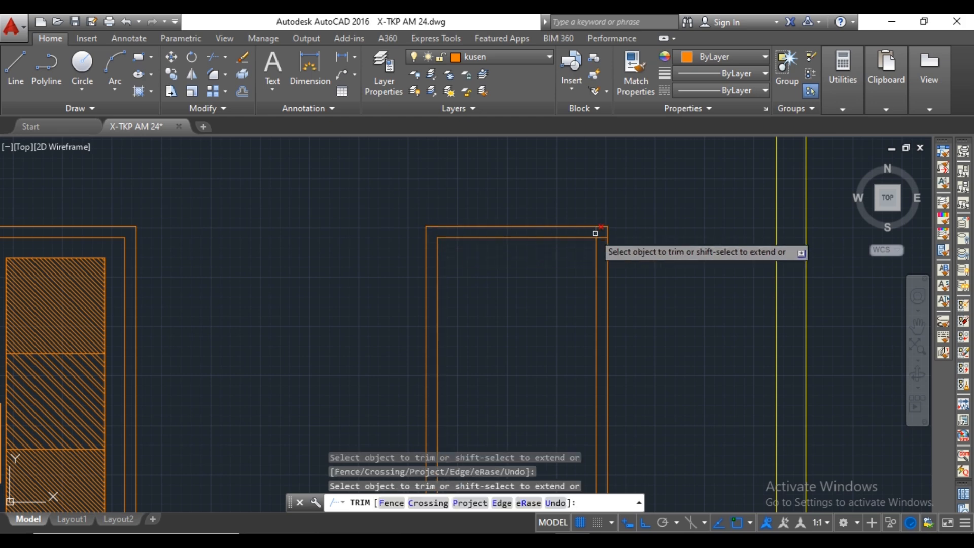
scroll(602, 240, down, 4)
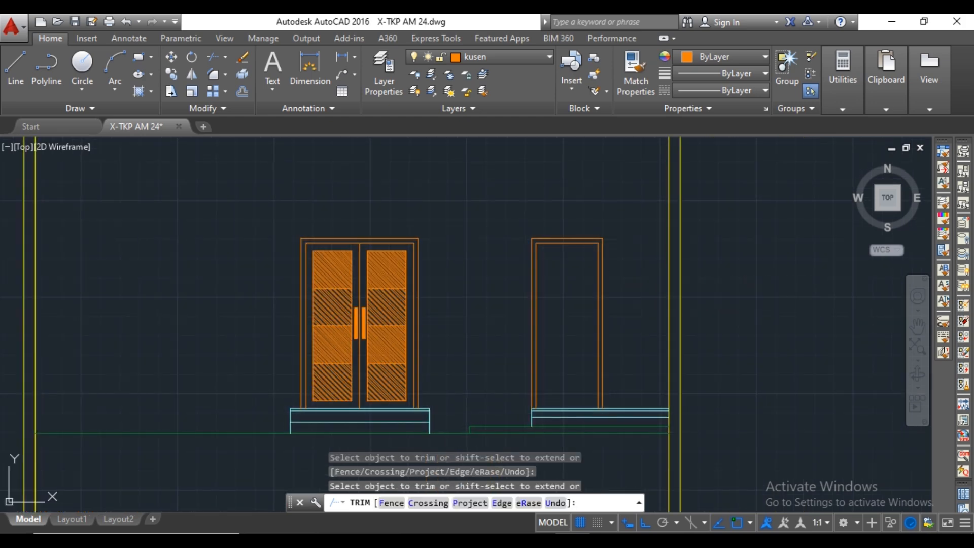
key(Escape)
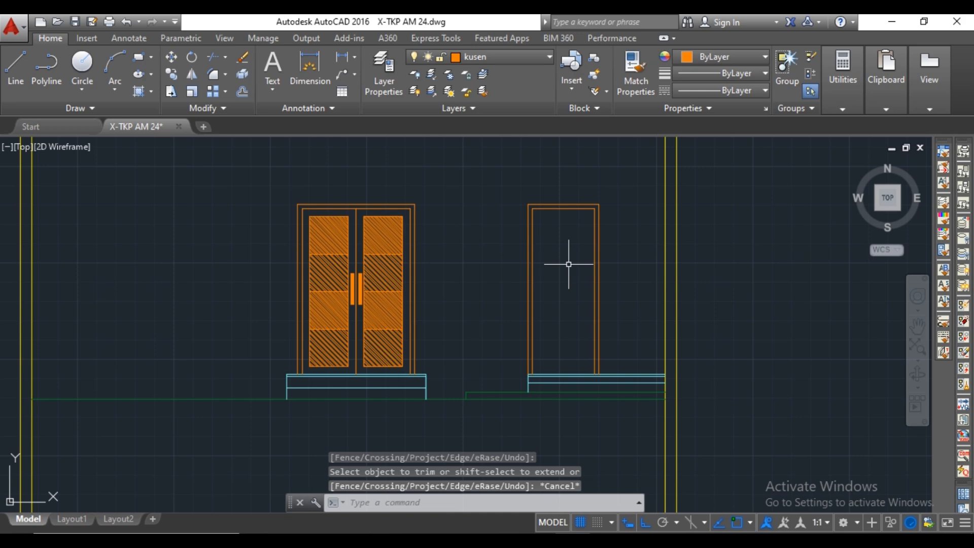
Offset the single door frame's two inner vertical edges 100 inward.
text(o)
scroll(563, 261, up, 4)
key(Return)
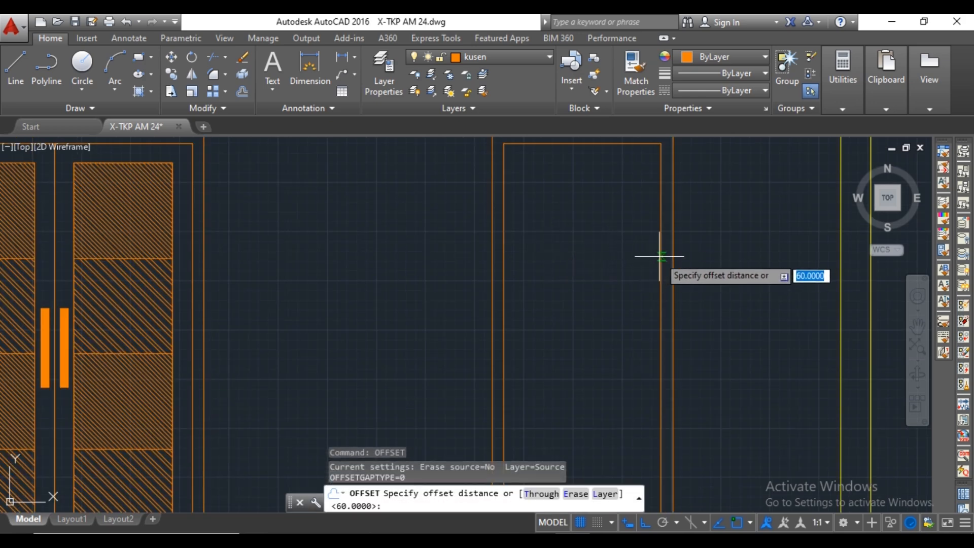
text(100)
key(Return)
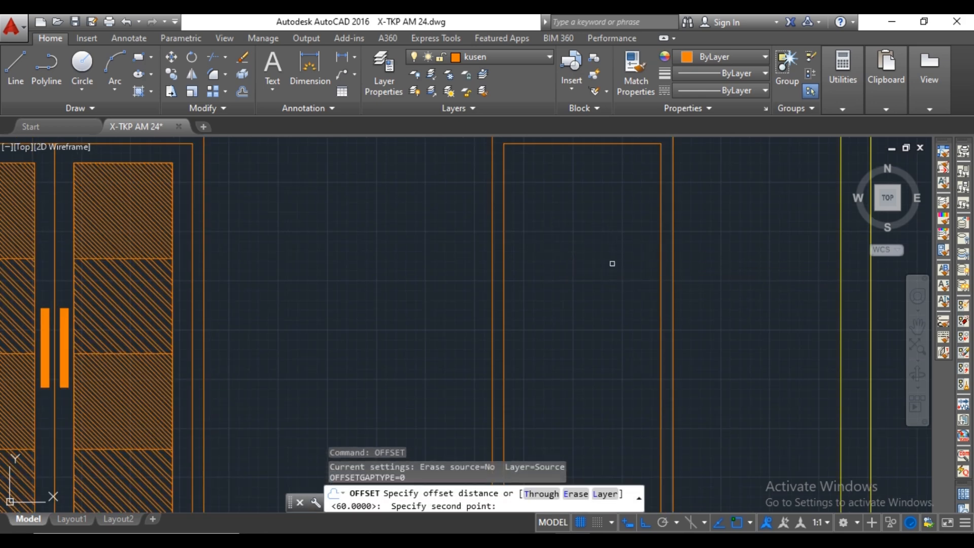
click(660, 222)
click(621, 221)
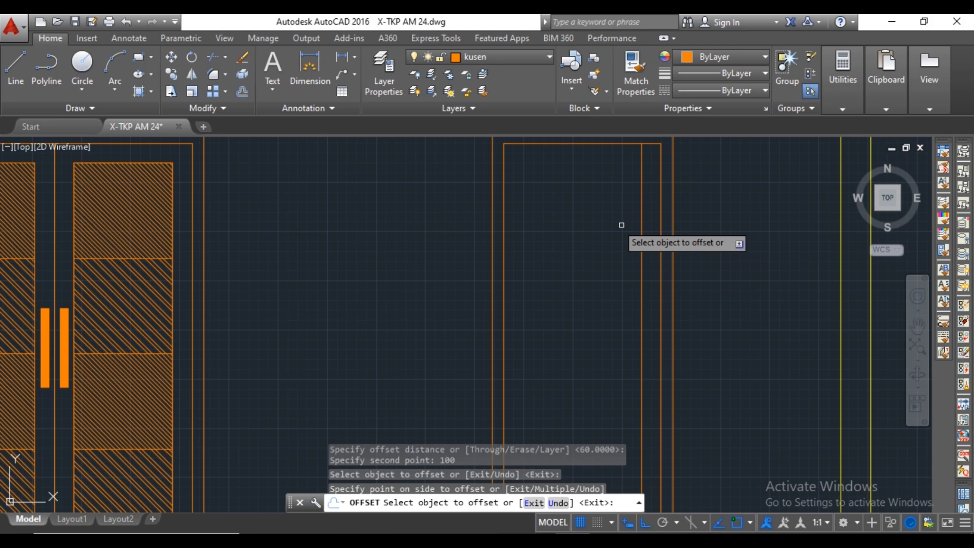
click(505, 170)
click(518, 166)
key(Escape)
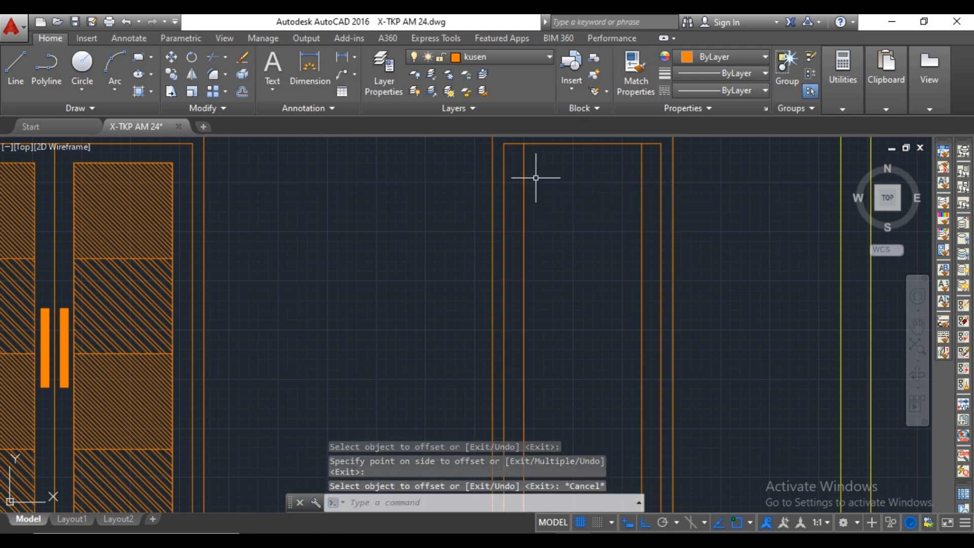
Offset the inner top edge of the single door's frame 100 downward.
text(offset)
key(Return)
middle_drag(517, 181, 533, 224)
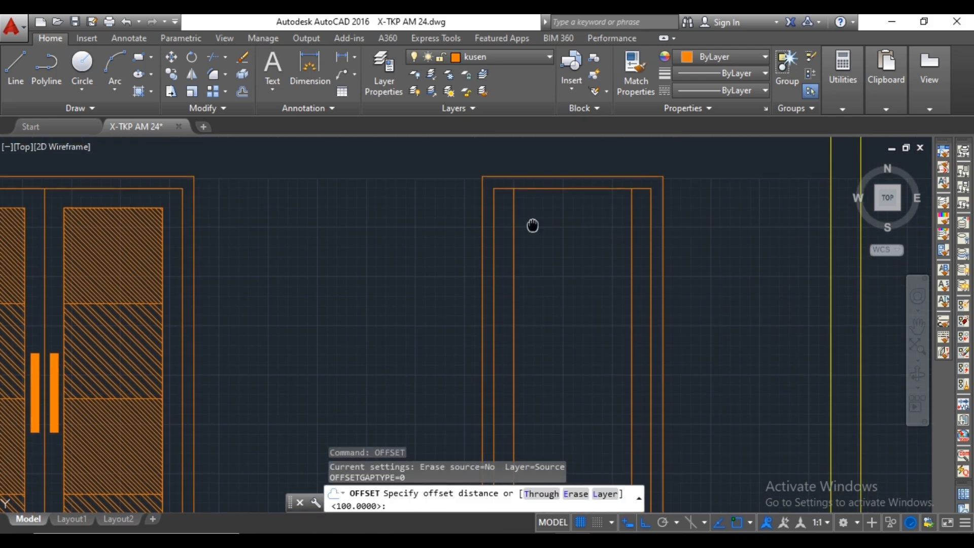
key(Return)
click(543, 189)
click(550, 224)
key(Escape)
Trim the overlapping inner lines at both upper corners of the single door's inner panel outline.
text(tr)
key(Return)
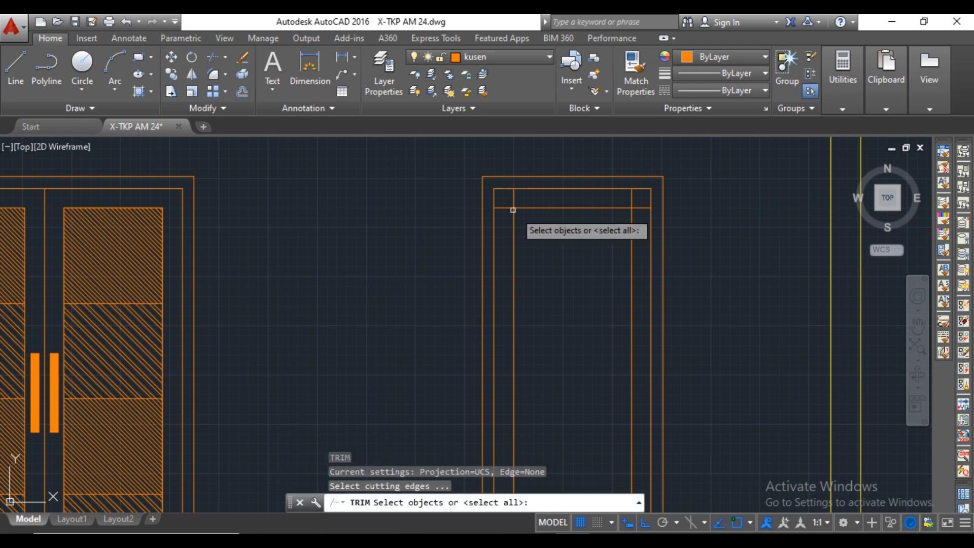
key(Return)
click(512, 198)
scroll(554, 202, down, 4)
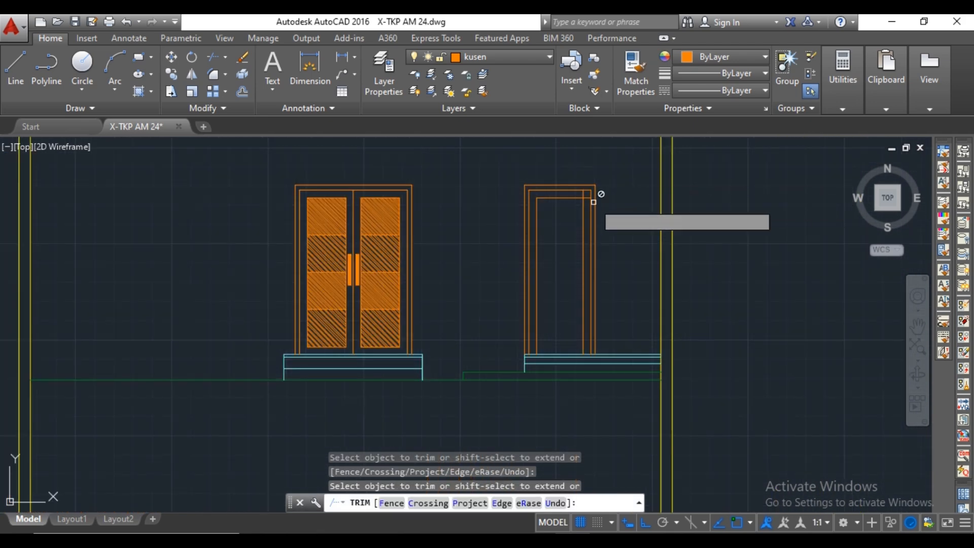
scroll(589, 201, up, 4)
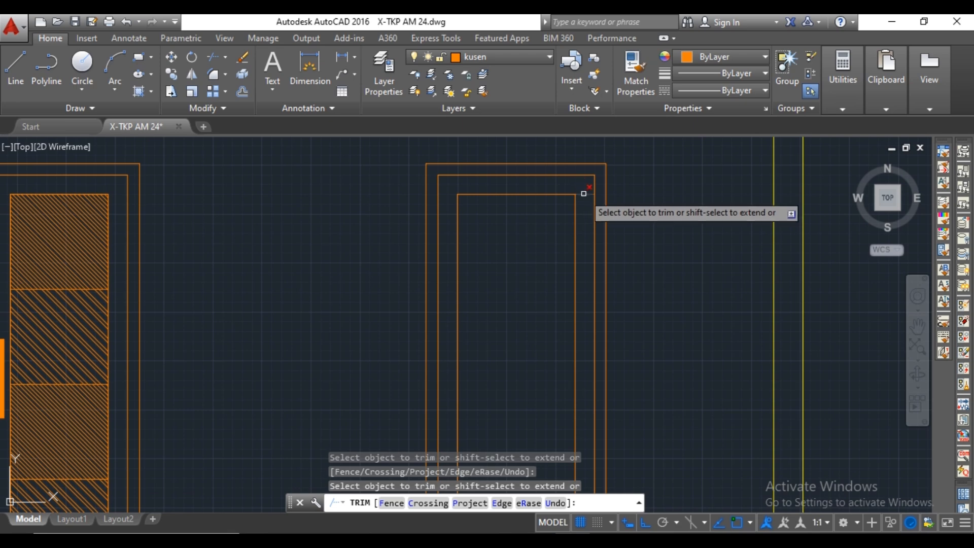
scroll(594, 203, down, 4)
key(Escape)
Copy the left vertical edge of the single door's inner panel 150 to the right to form a narrow strip.
scroll(542, 223, up, 3)
click(528, 218)
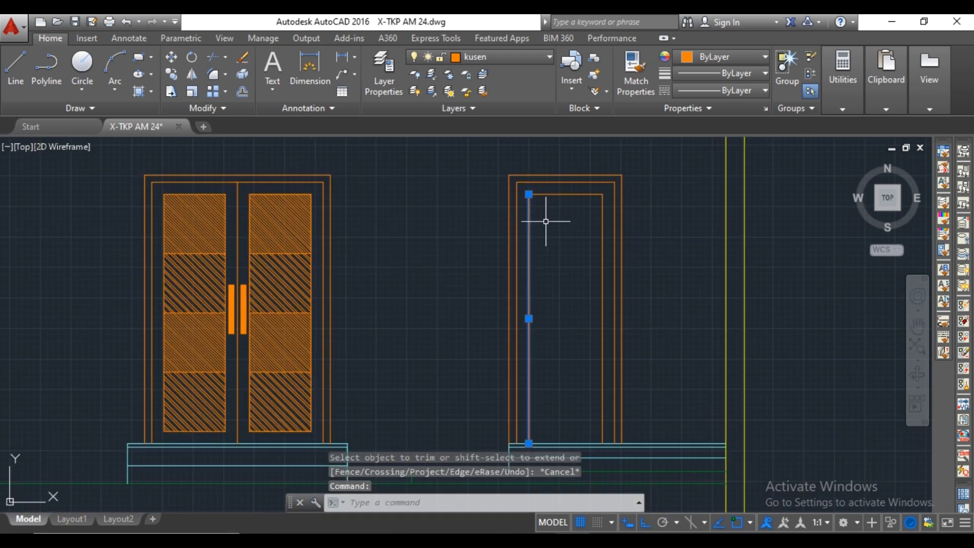
right_click(547, 218)
click(584, 306)
click(528, 239)
text(150)
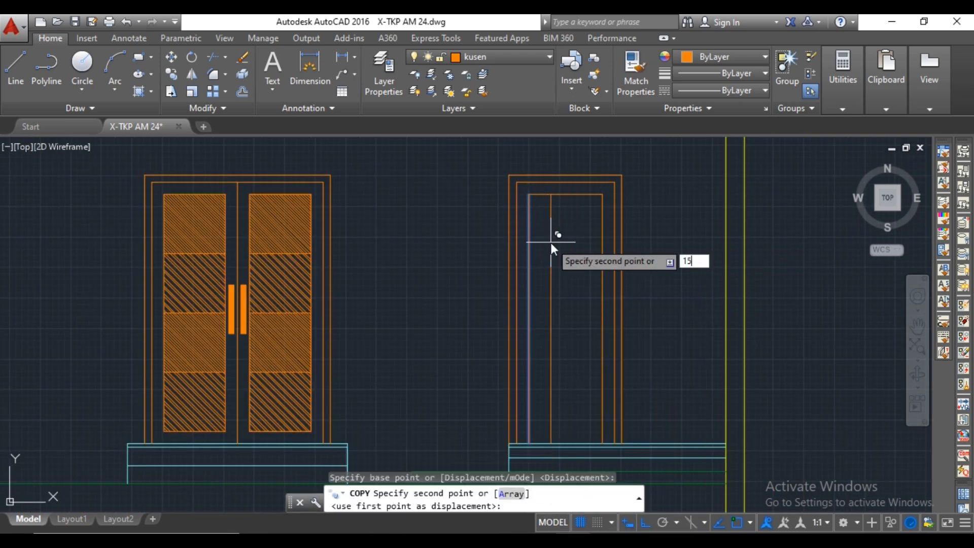
key(Return)
key(Escape)
Offset the narrow strip's right, left and top edges 30 inward.
text(o)
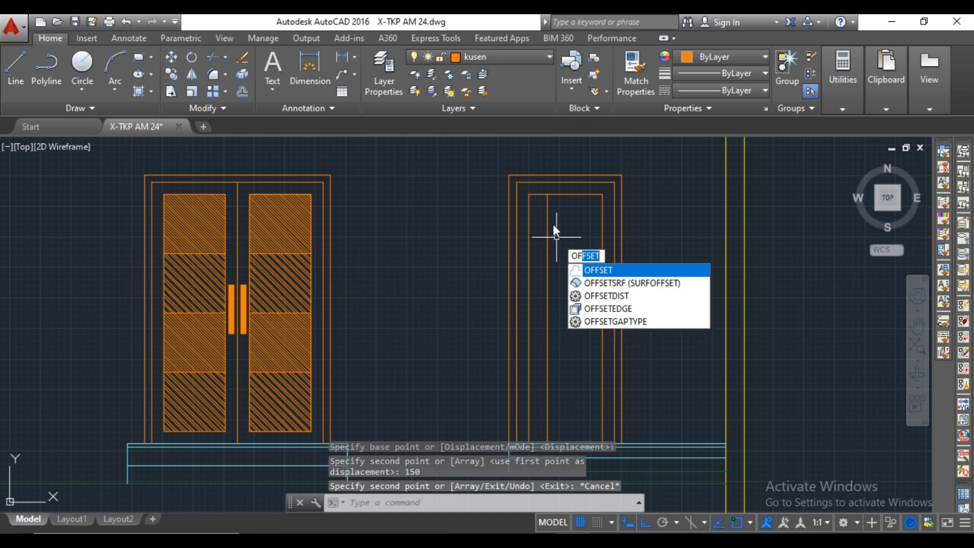
key(Return)
scroll(548, 218, up, 4)
click(540, 208)
text(30)
key(Return)
middle_drag(541, 169, 558, 259)
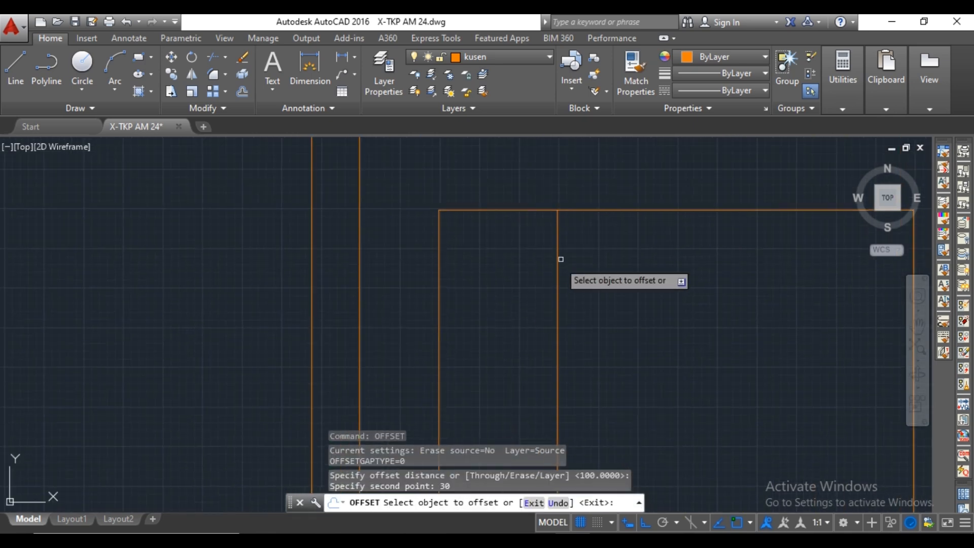
click(557, 249)
click(535, 246)
click(439, 237)
click(474, 222)
click(492, 210)
click(494, 241)
key(Escape)
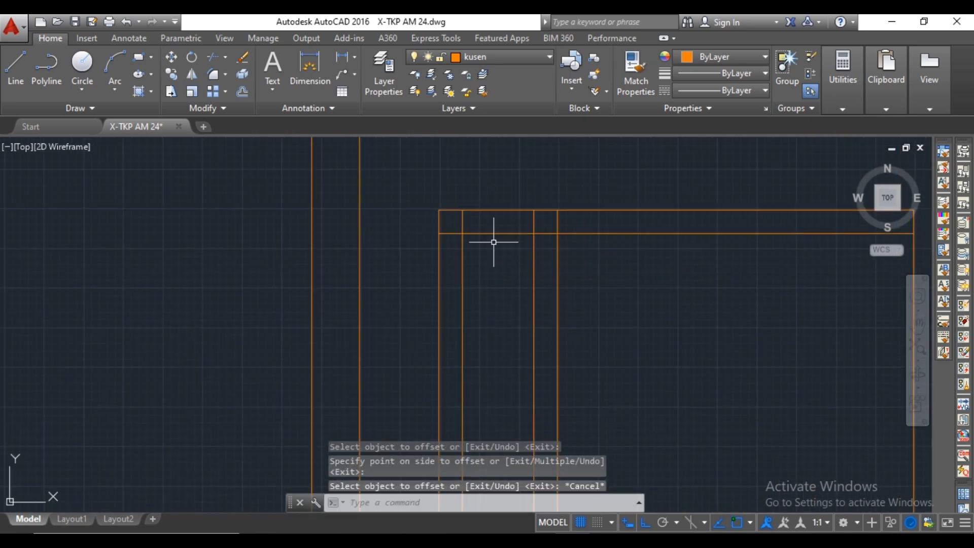
Trim the overlapping lines at the upper corners of the narrow strip's inner outline.
text(tr)
key(Return)
key(Return)
click(543, 234)
click(537, 222)
click(526, 225)
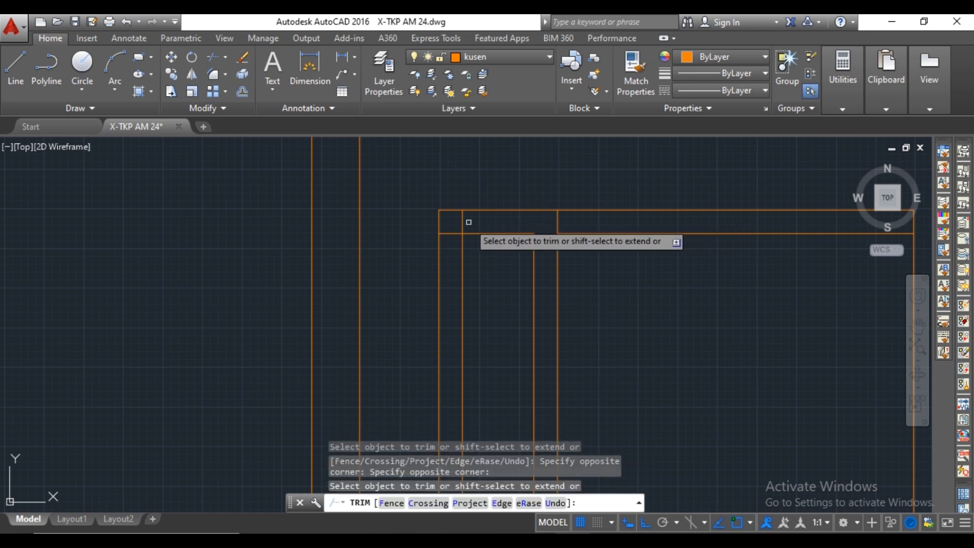
click(467, 221)
click(455, 226)
click(456, 222)
click(445, 241)
scroll(445, 242, down, 2)
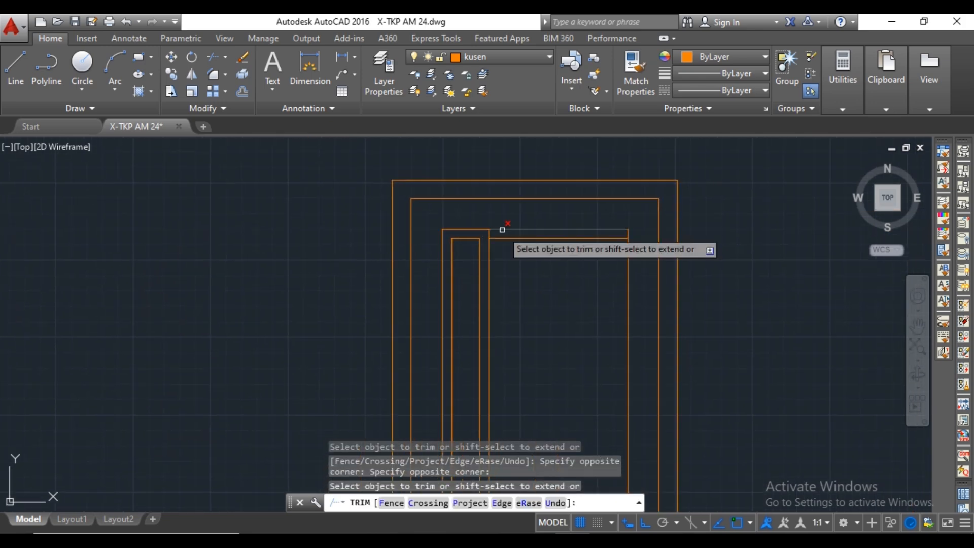
key(Escape)
Erase the leftover piece of the offset top line to the right of the narrow strip.
click(505, 234)
click(501, 242)
key(Delete)
scroll(544, 241, down, 2)
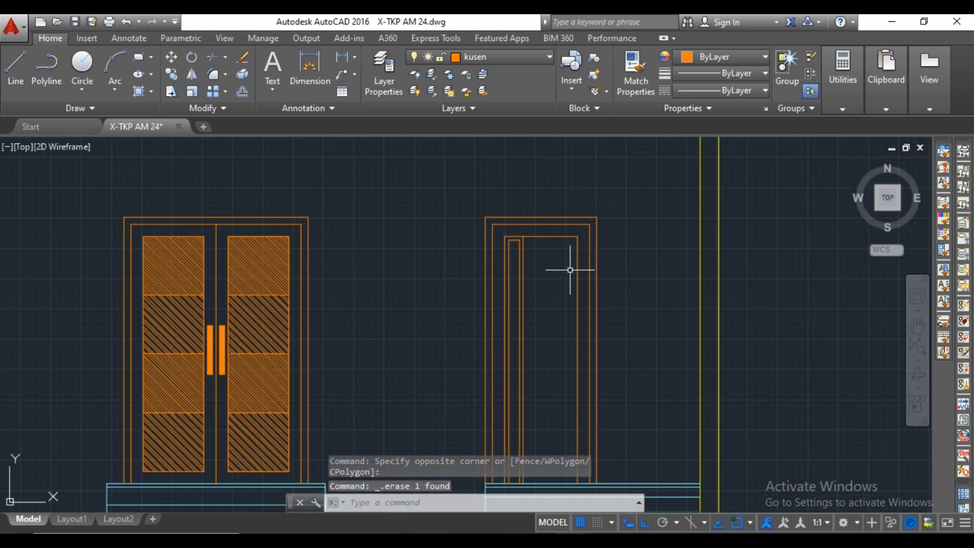
Draw a horizontal line across the base of the narrow strip between its outer vertical edges.
scroll(532, 310, up, 4)
text(l)
key(Return)
click(450, 414)
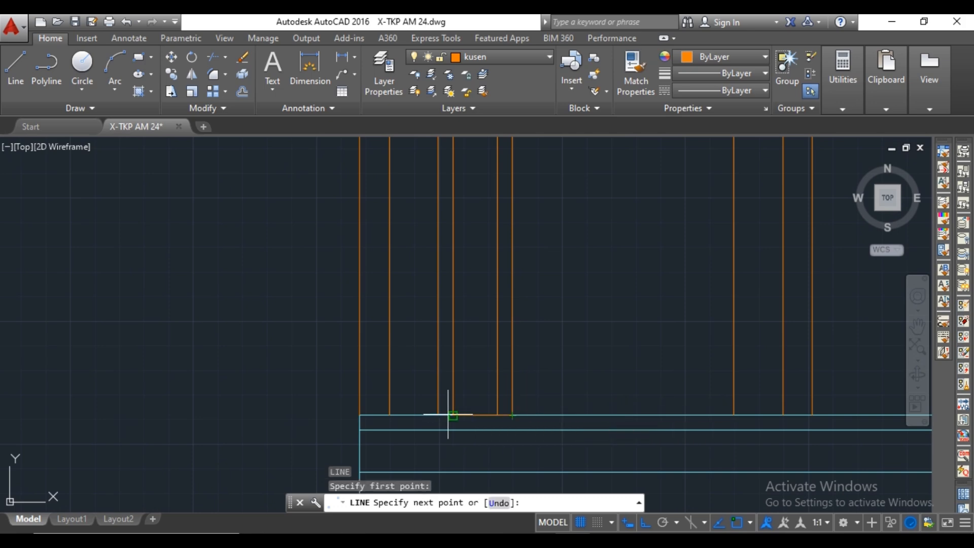
click(439, 415)
key(Escape)
Move the narrow strip's base line 28 upward from the floor.
click(459, 414)
text(m)
key(Return)
click(475, 415)
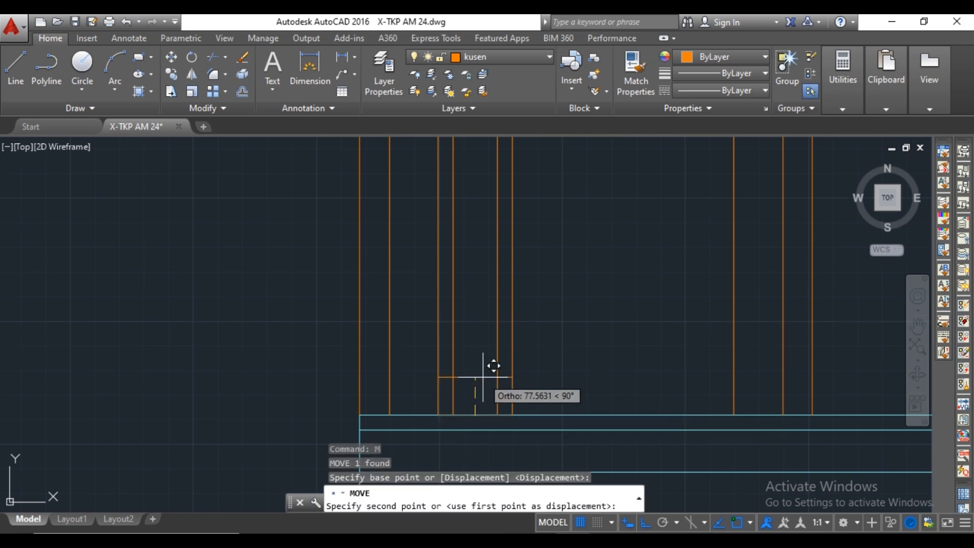
text(28)
key(Return)
Trim the overhanging line ends at both lower corners of the narrow strip's inner outline.
text(tr)
key(Return)
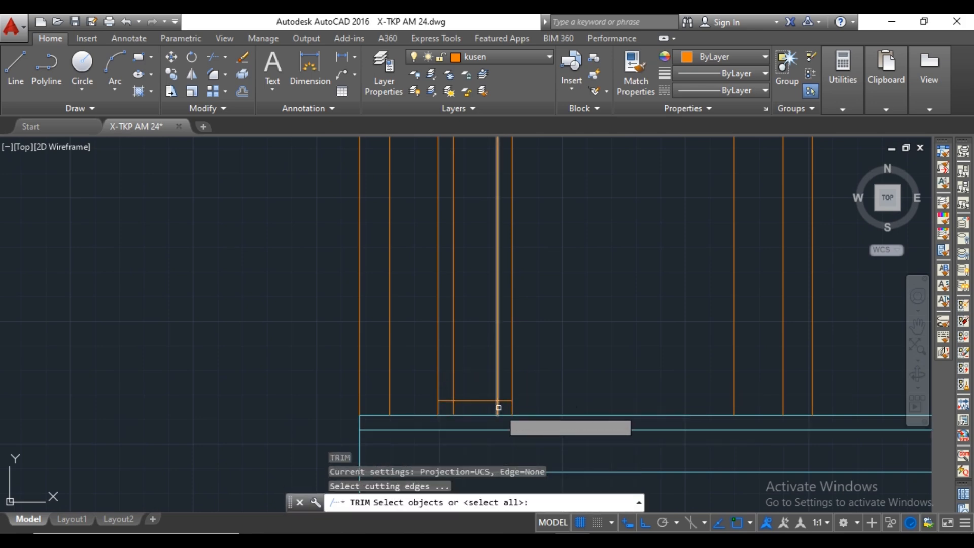
key(Return)
click(498, 407)
click(454, 408)
click(450, 403)
click(450, 402)
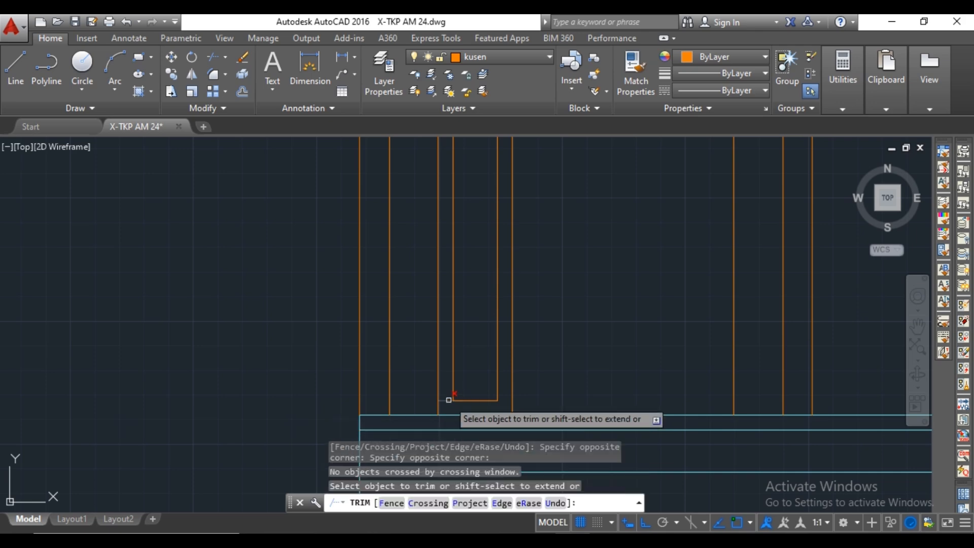
click(450, 399)
scroll(497, 372, down, 8)
middle_drag(535, 243, 508, 298)
scroll(508, 298, up, 2)
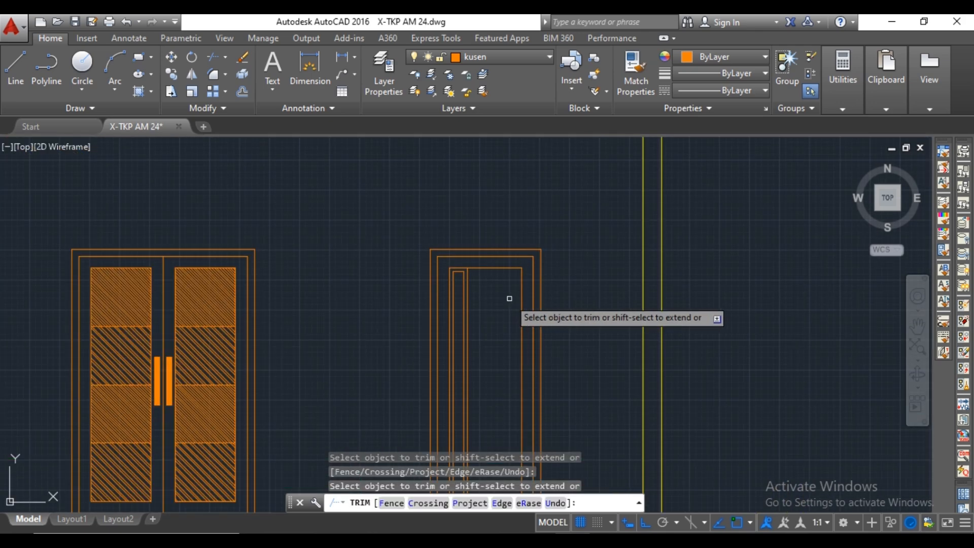
key(Escape)
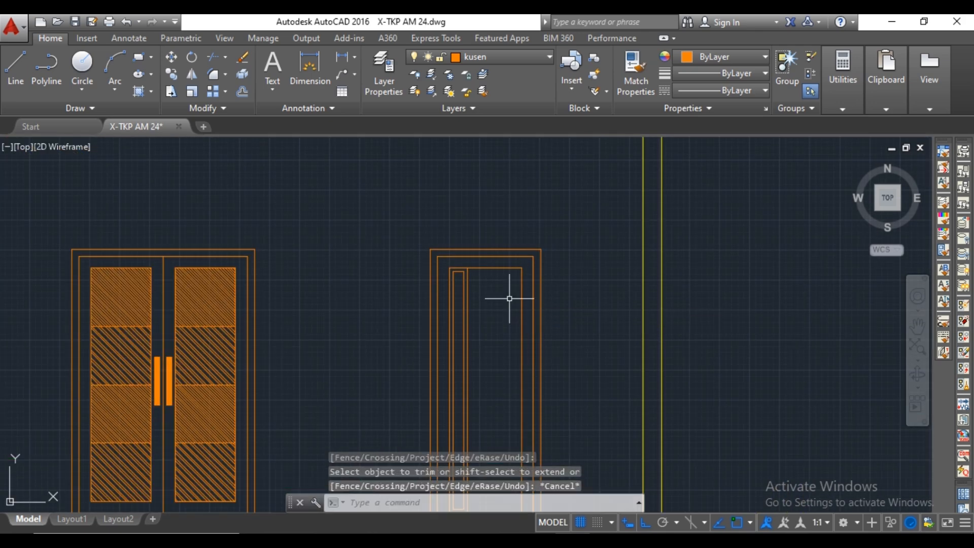
Hatch the inside of the narrow strip with the ANSI31 pattern at angle 45 and scale 5.
scroll(507, 295, down, 4)
scroll(522, 322, up, 4)
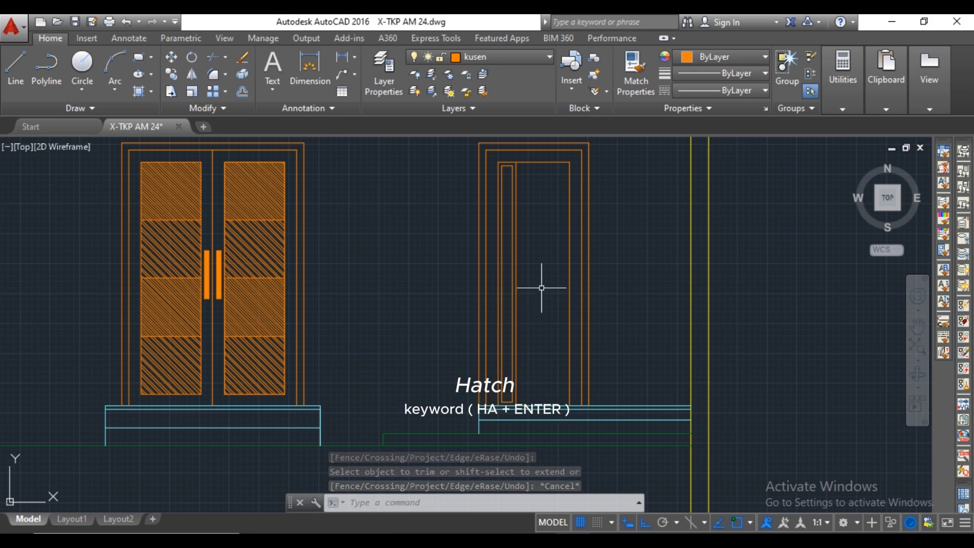
text(H)
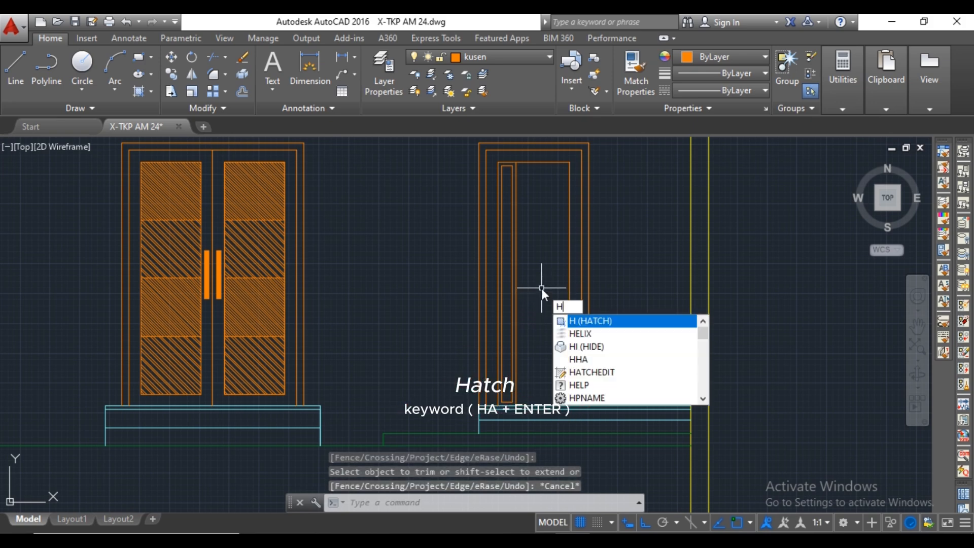
key(Return)
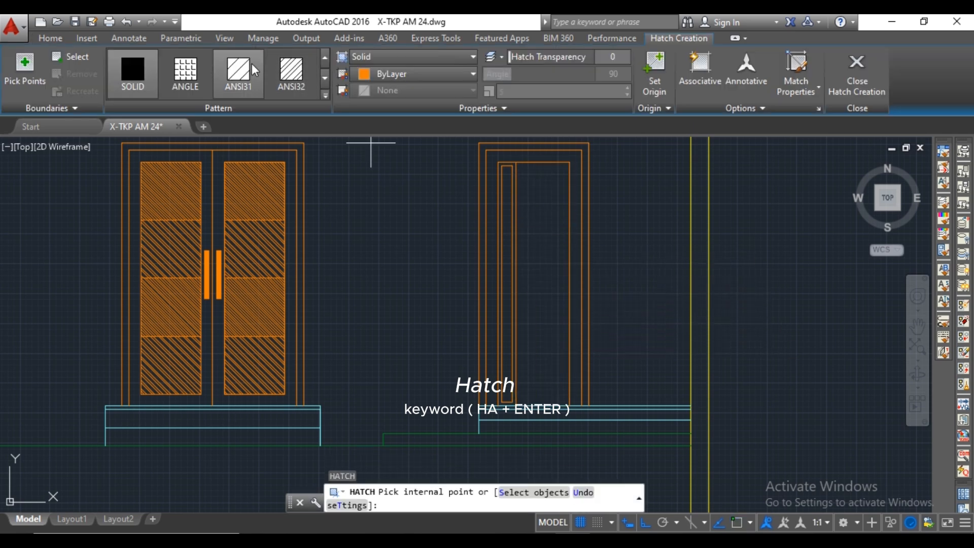
click(238, 75)
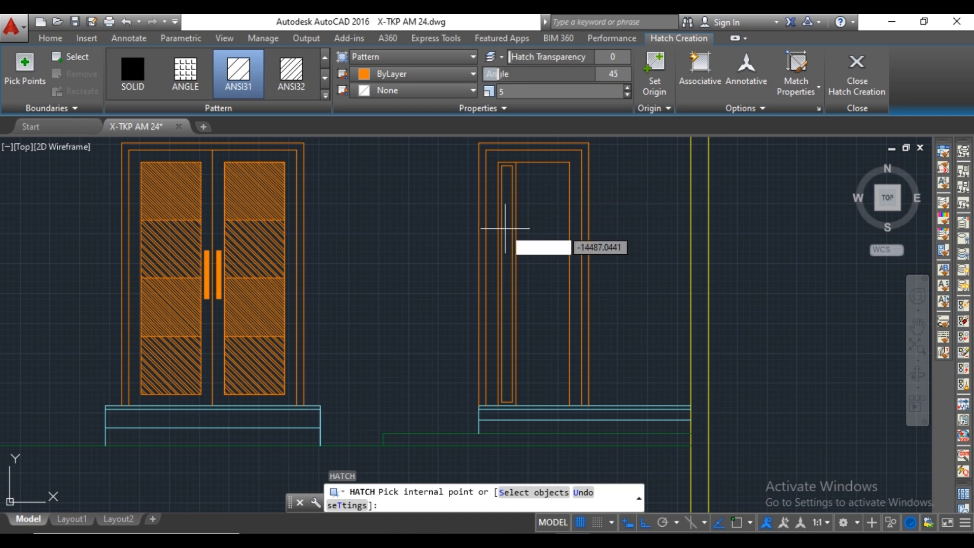
scroll(506, 203, up, 2)
click(506, 201)
scroll(506, 203, down, 2)
middle_drag(512, 208, 525, 263)
scroll(525, 255, up, 4)
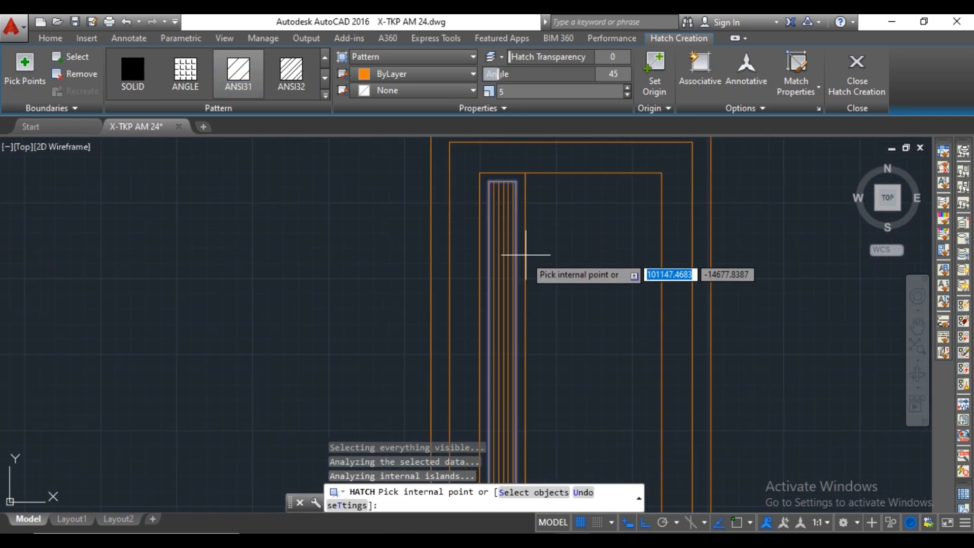
key(Escape)
scroll(528, 250, down, 3)
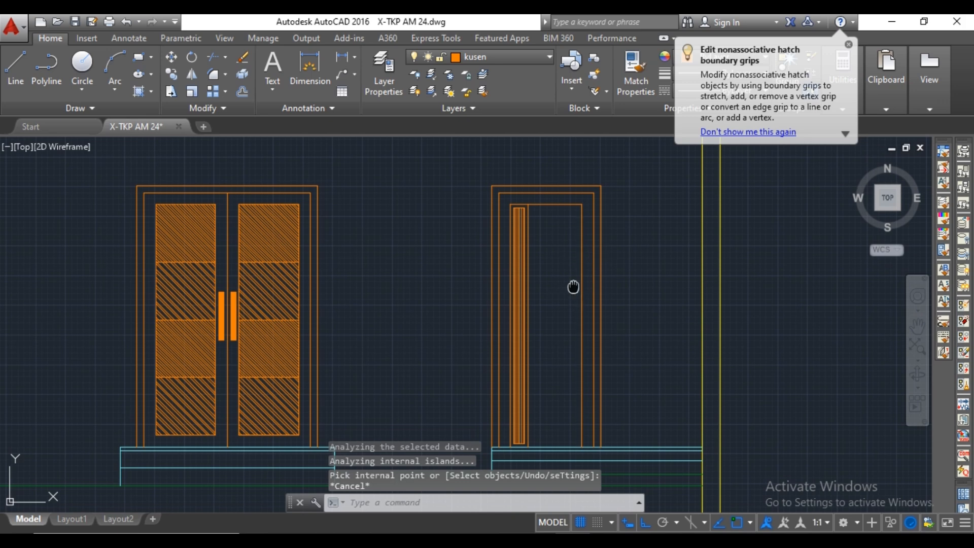
middle_drag(573, 287, 511, 260)
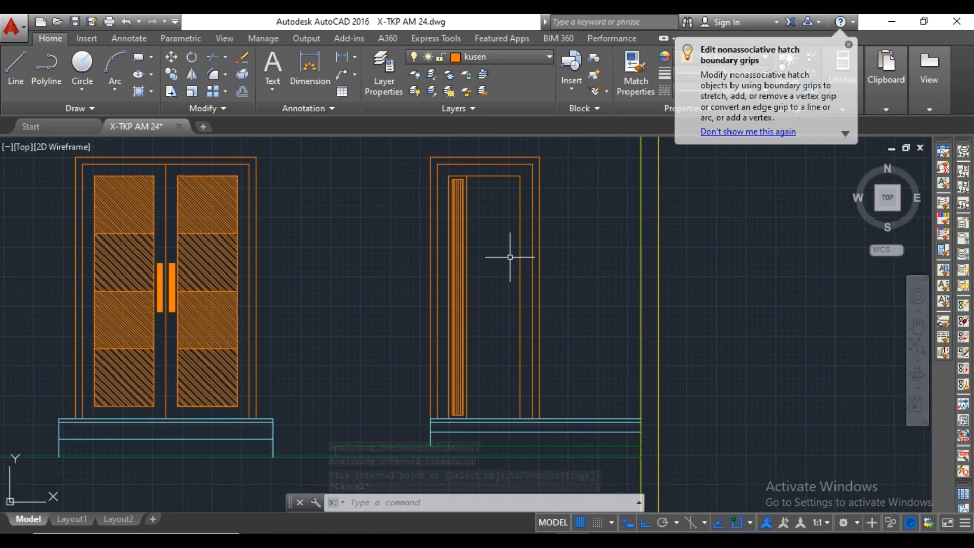
text(XL)
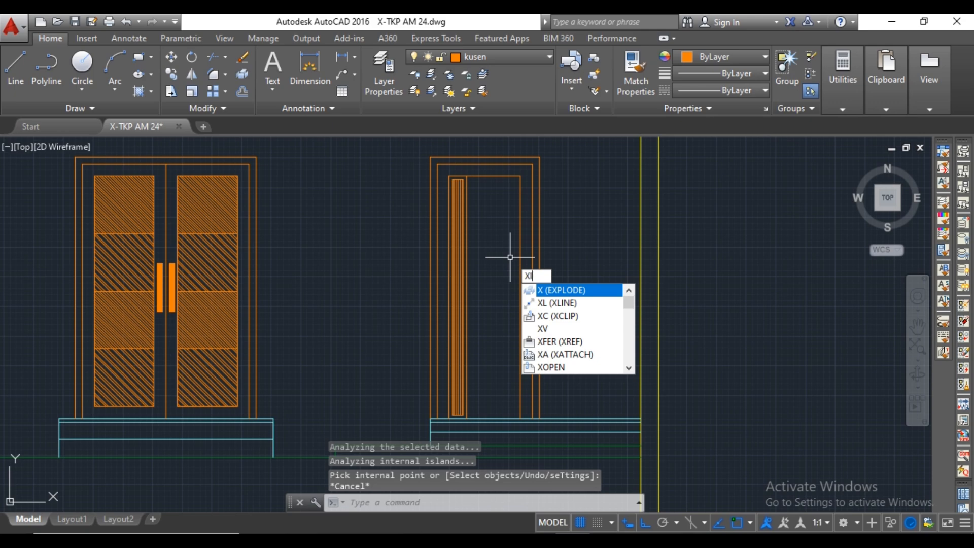
key(Return)
scroll(177, 272, up, 2)
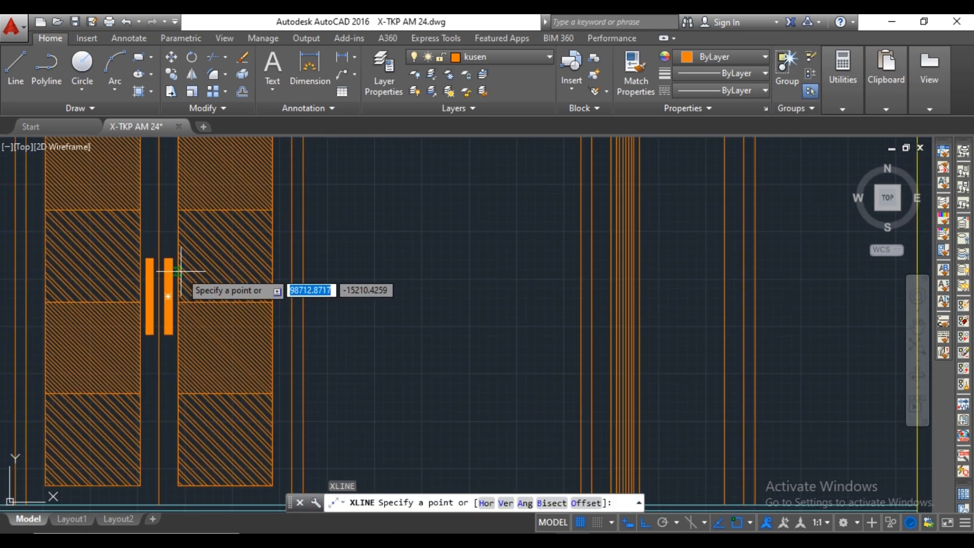
middle_drag(316, 280, 228, 348)
mouse_move(290, 352)
middle_down()
mouse_move(297, 320)
mouse_move(208, 374)
middle_up()
scroll(563, 213, up, 2)
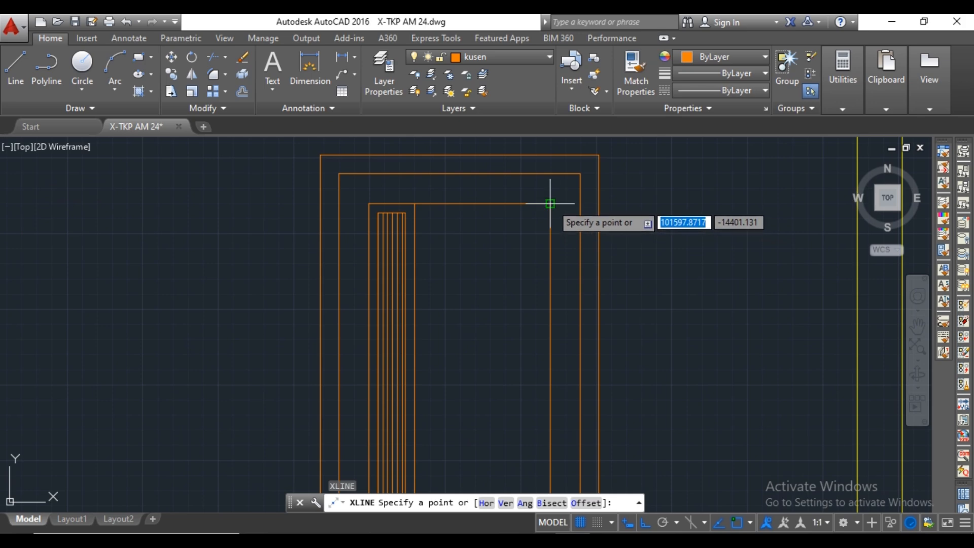
click(549, 203)
key(Escape)
text(X)
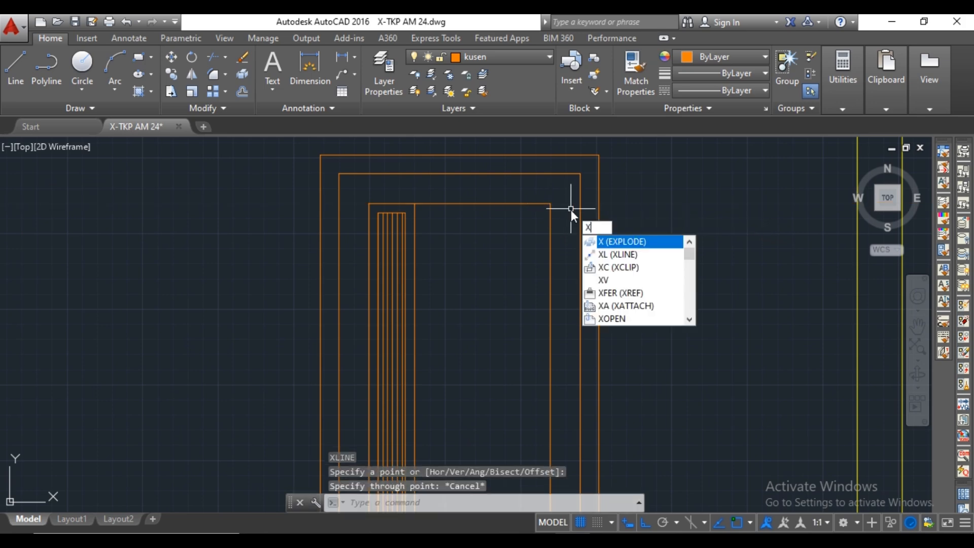
key(Escape)
Draw a short horizontal helper line from the inner panel's upper right corner to the frame's inner right edge.
text(L)
key(Return)
click(550, 204)
scroll(556, 204, up, 2)
click(616, 204)
scroll(583, 218, down, 2)
key(Escape)
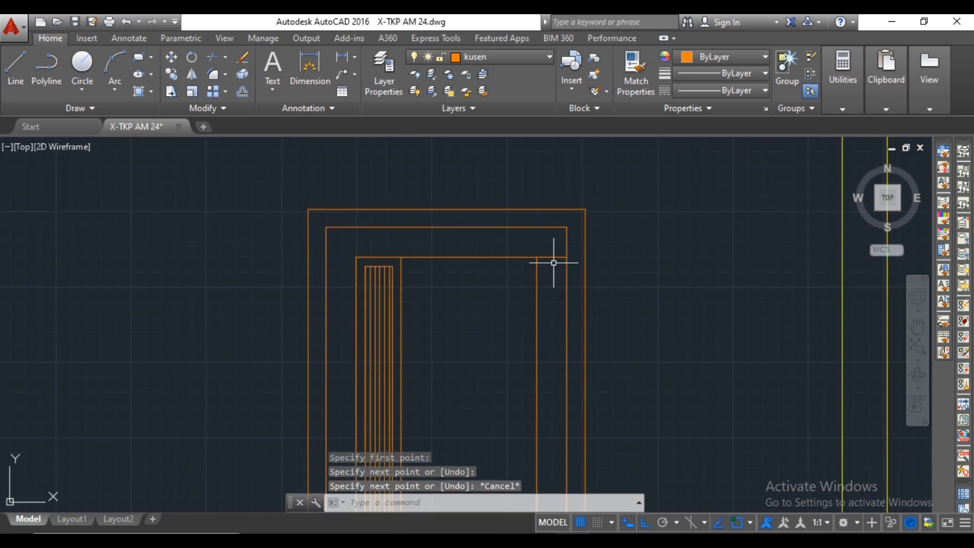
Draw a vertical construction line through the midpoint of the short helper line.
text(xl)
key(Return)
click(551, 257)
click(554, 241)
key(Escape)
Copy the double door's left handle horizontally onto the single door, centred on the vertical construction line.
scroll(555, 241, down, 4)
middle_drag(195, 350, 472, 264)
scroll(472, 263, up, 4)
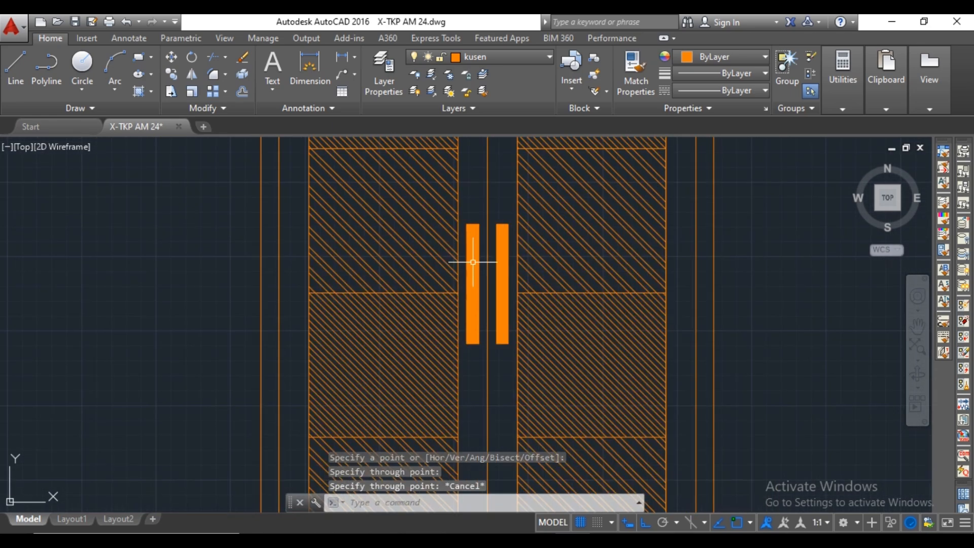
click(485, 218)
click(462, 349)
scroll(465, 317, down, 3)
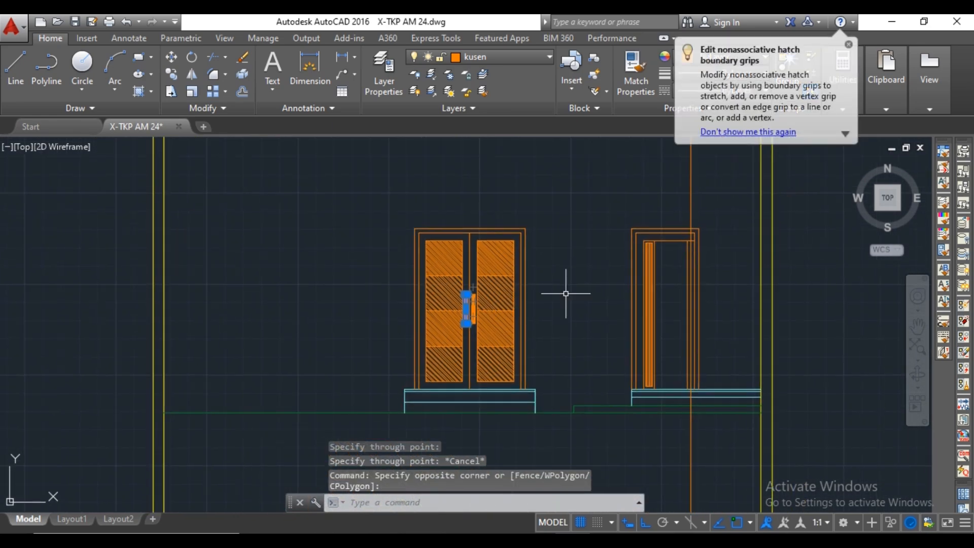
right_click(566, 289)
click(612, 329)
scroll(446, 271, up, 3)
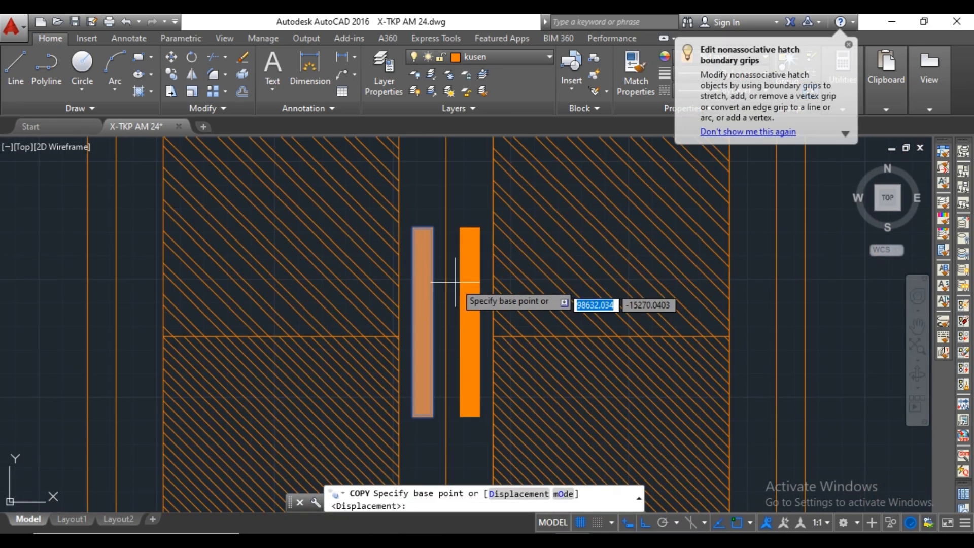
click(428, 319)
scroll(428, 320, down, 3)
middle_drag(490, 302, 404, 302)
scroll(620, 305, up, 4)
scroll(600, 326, down, 3)
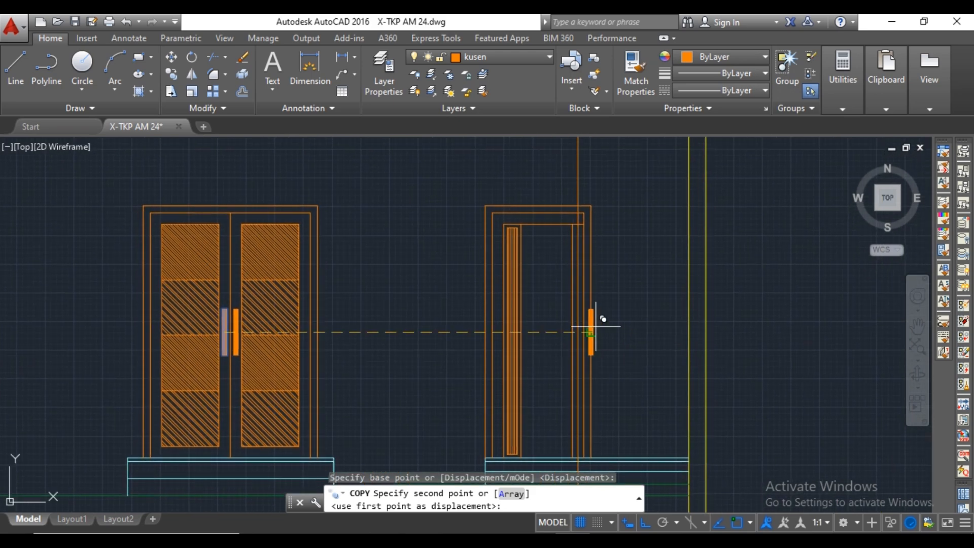
scroll(587, 326, up, 4)
click(548, 366)
key(Escape)
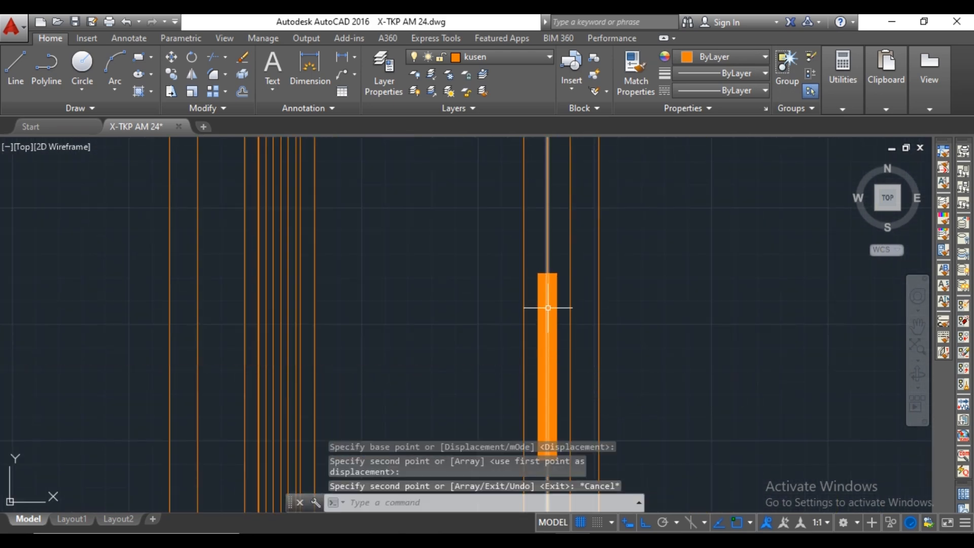
Erase the vertical construction line and the short helper line from the single door.
click(547, 257)
key(Delete)
scroll(547, 253, down, 4)
scroll(546, 253, up, 2)
scroll(577, 316, down, 2)
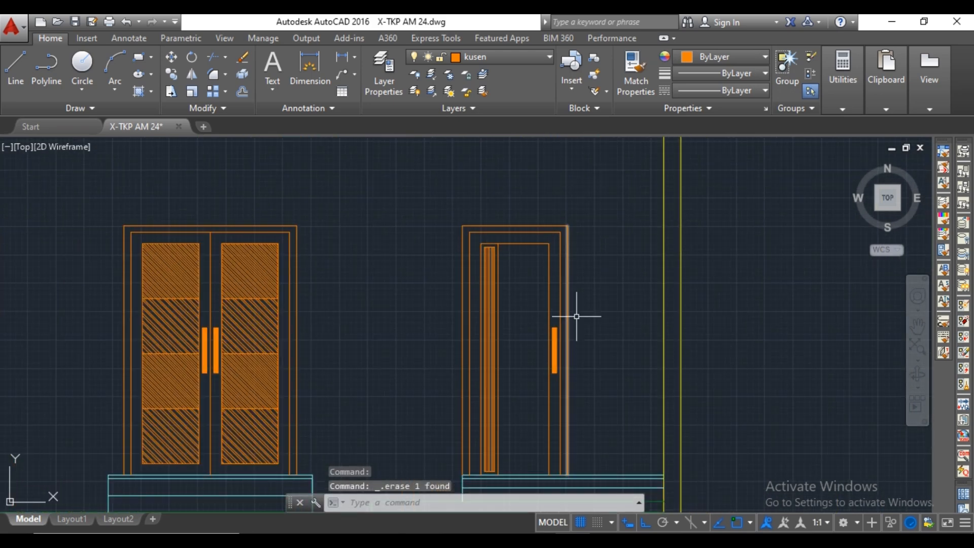
Start a construction line at the left edge of window J1 in the floor plan.
scroll(578, 314, down, 2)
scroll(588, 310, up, 2)
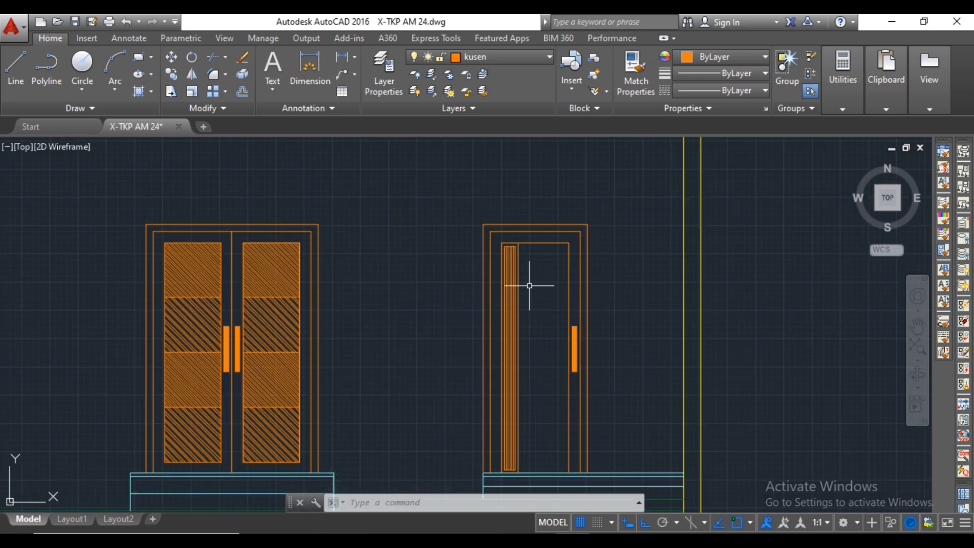
scroll(529, 285, down, 6)
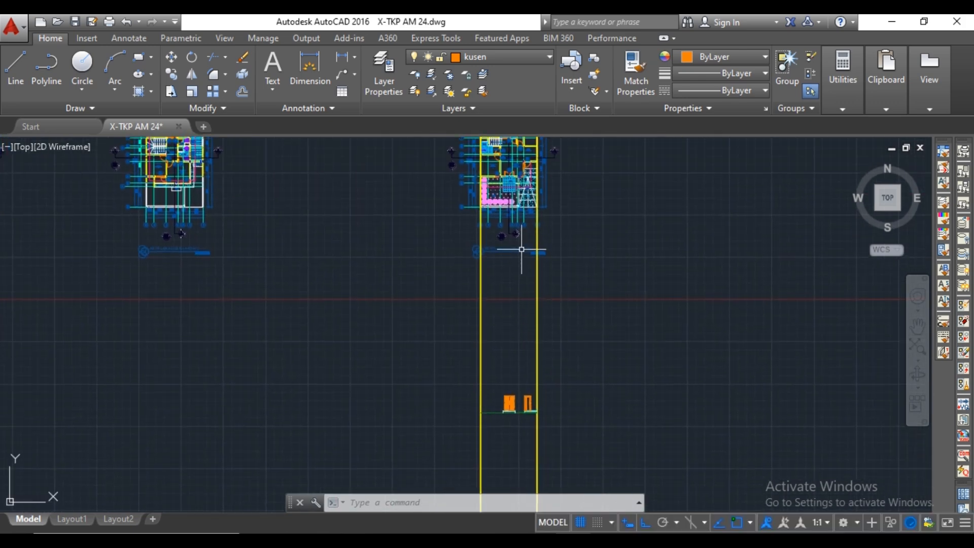
scroll(521, 249, up, 8)
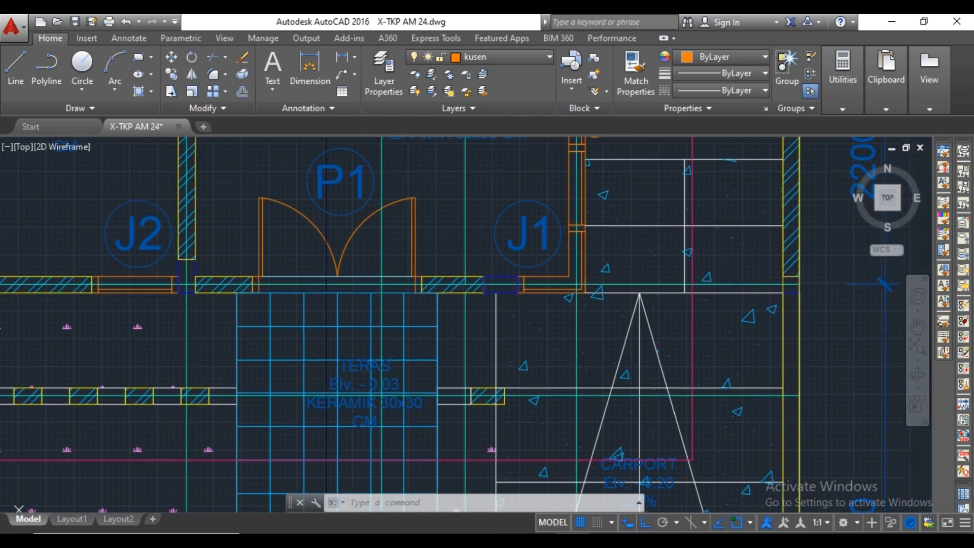
text(xl)
key(Return)
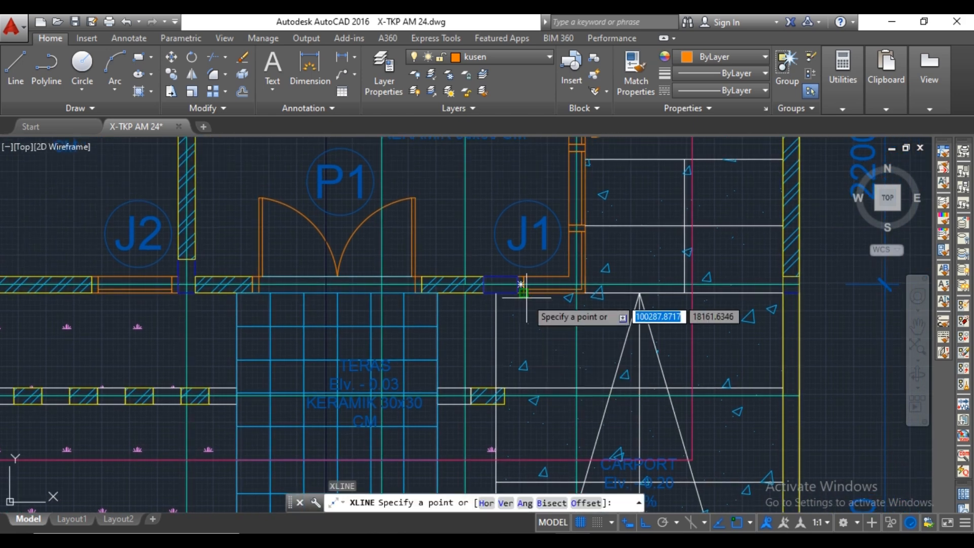
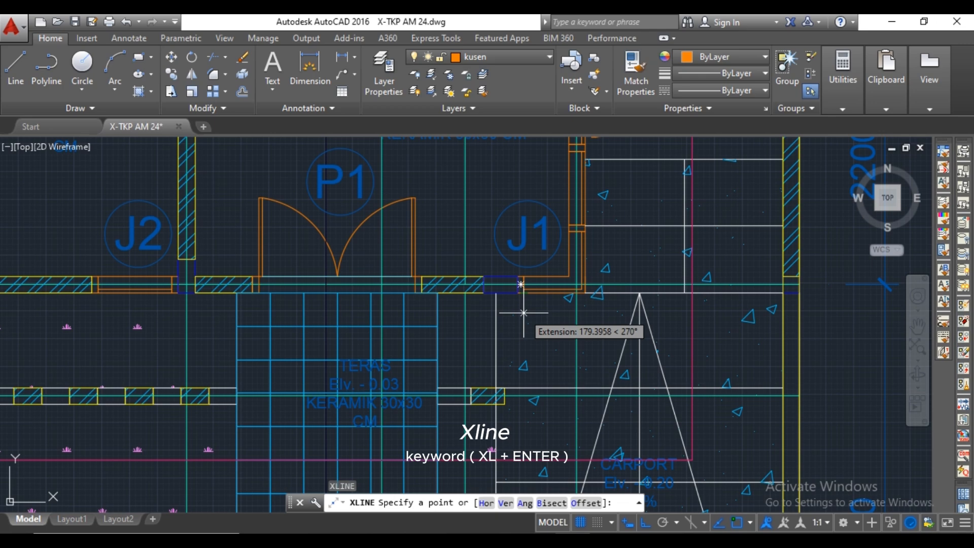
Draw vertical construction lines through the left and right outer edges of window J1 in the floor plan.
scroll(522, 284, up, 5)
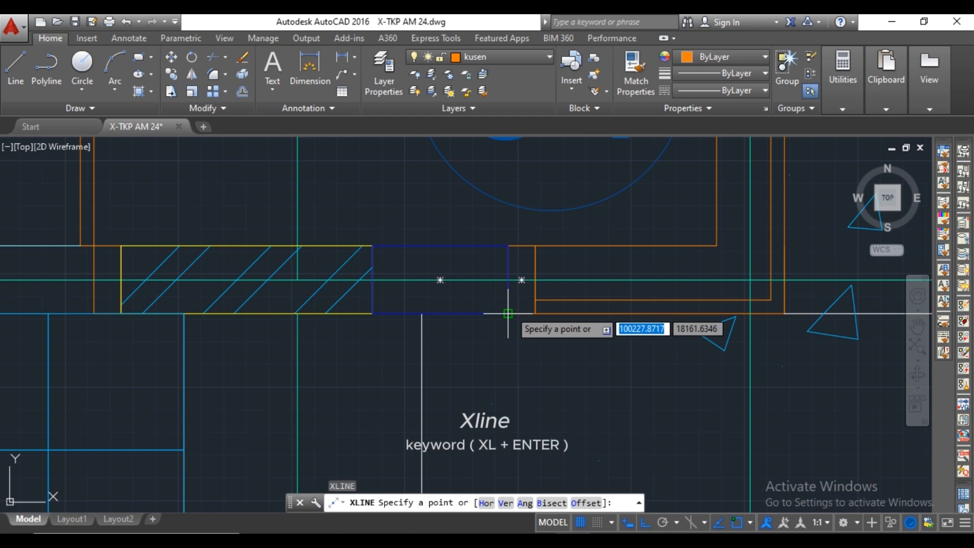
click(508, 313)
click(511, 347)
key(Return)
key(Return)
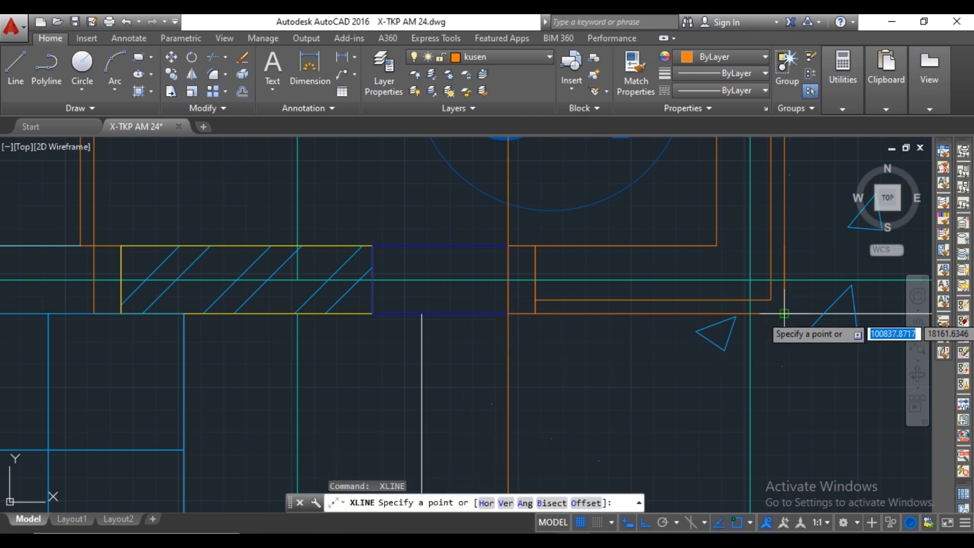
click(774, 334)
key(Escape)
In the front elevation, draw a horizontal line from the single door frame's top-left corner to the window's left construction line.
scroll(763, 308, down, 10)
scroll(763, 309, down, 2)
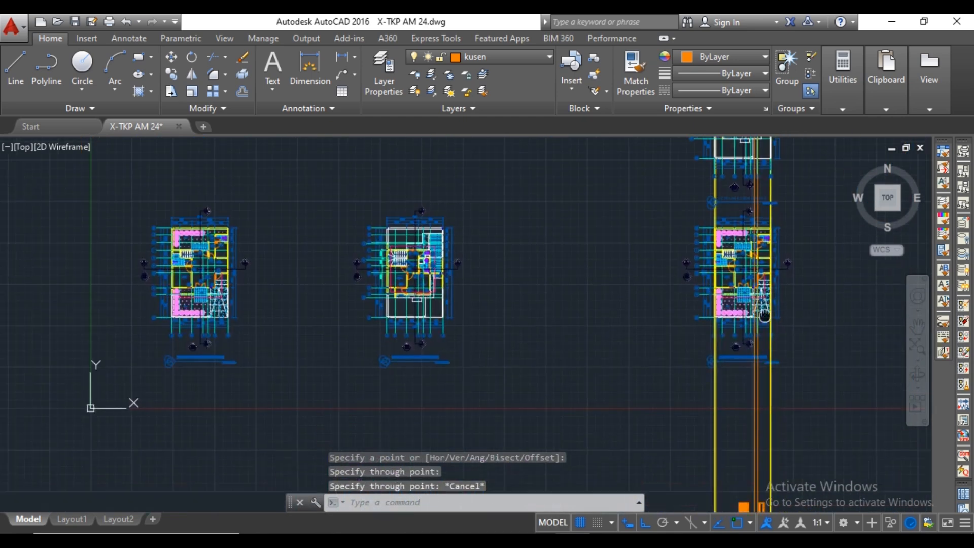
scroll(707, 311, up, 7)
scroll(681, 385, up, 4)
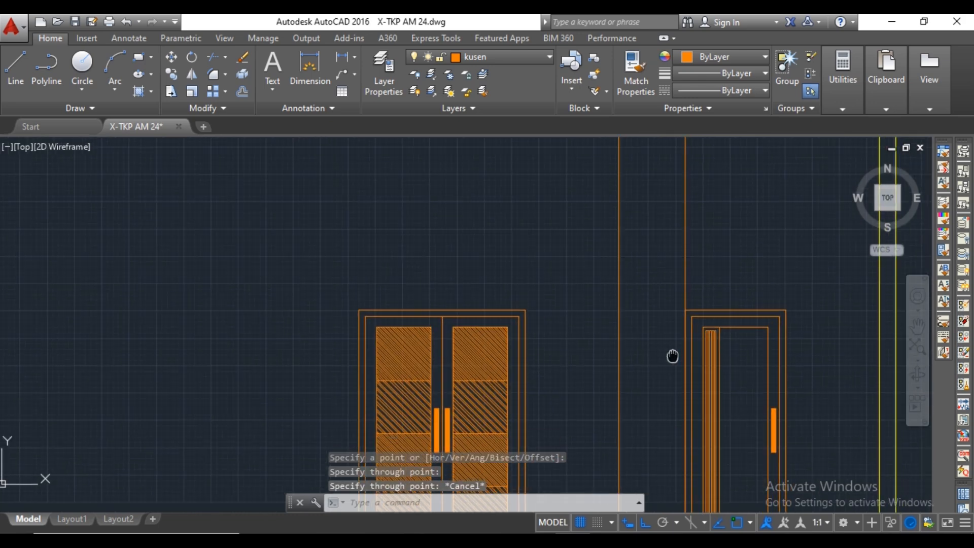
text(l)
key(Return)
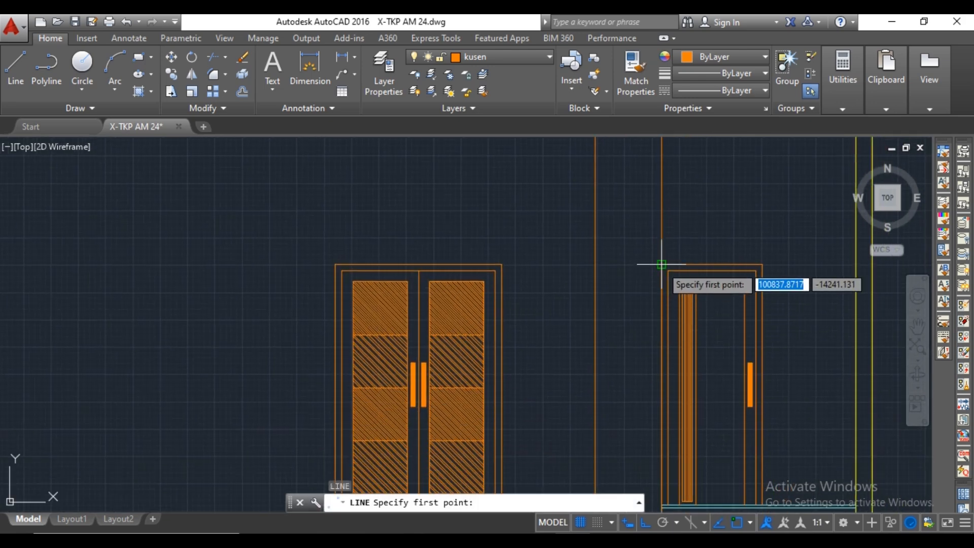
click(598, 264)
key(Return)
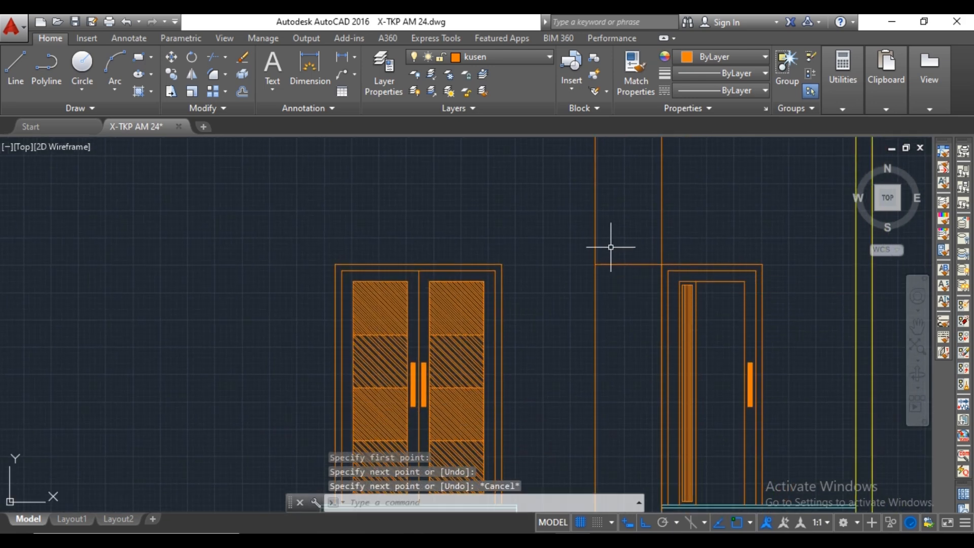
Trim both window construction lines above the horizontal head line.
key(Return)
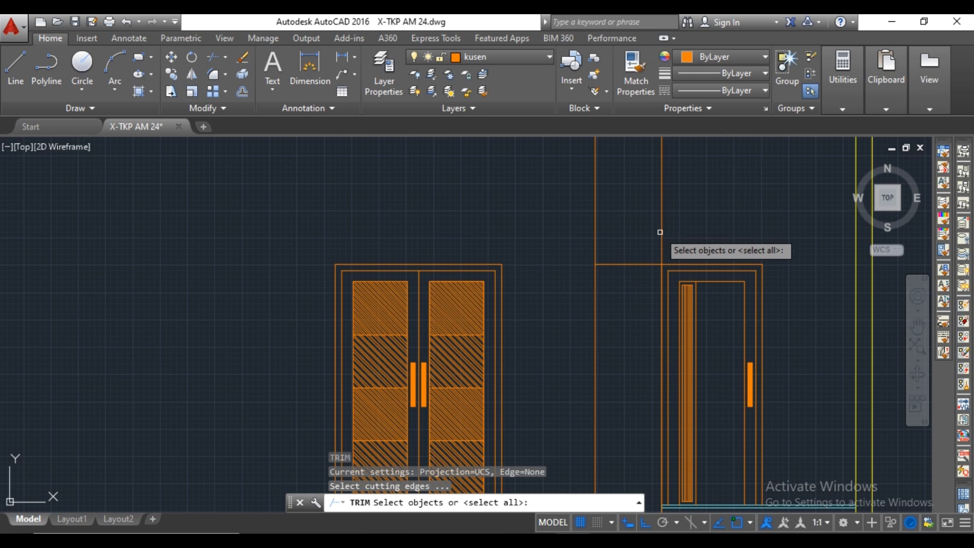
key(Return)
click(661, 233)
click(644, 224)
click(589, 233)
key(Escape)
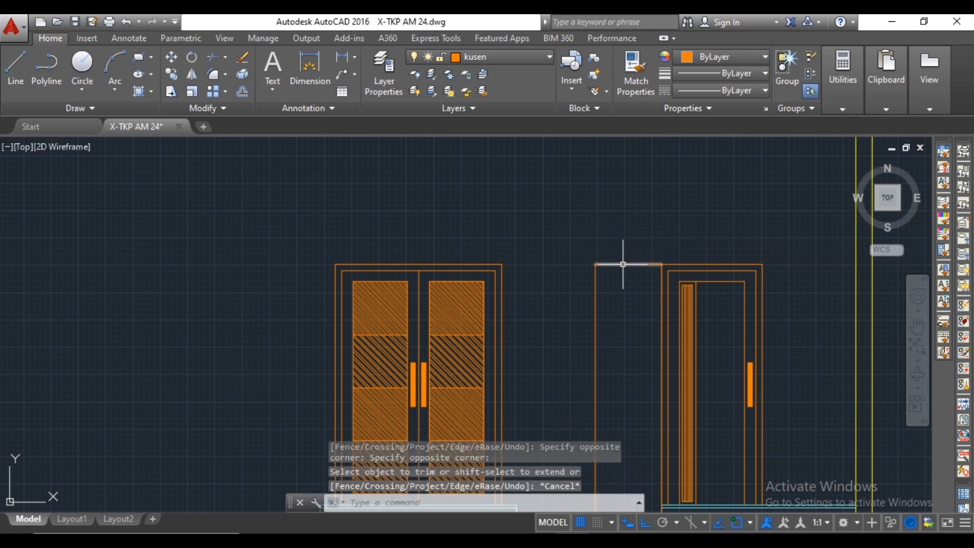
Copy the window's head line 1800 straight down to form its bottom edge.
click(623, 264)
right_click(624, 263)
click(658, 303)
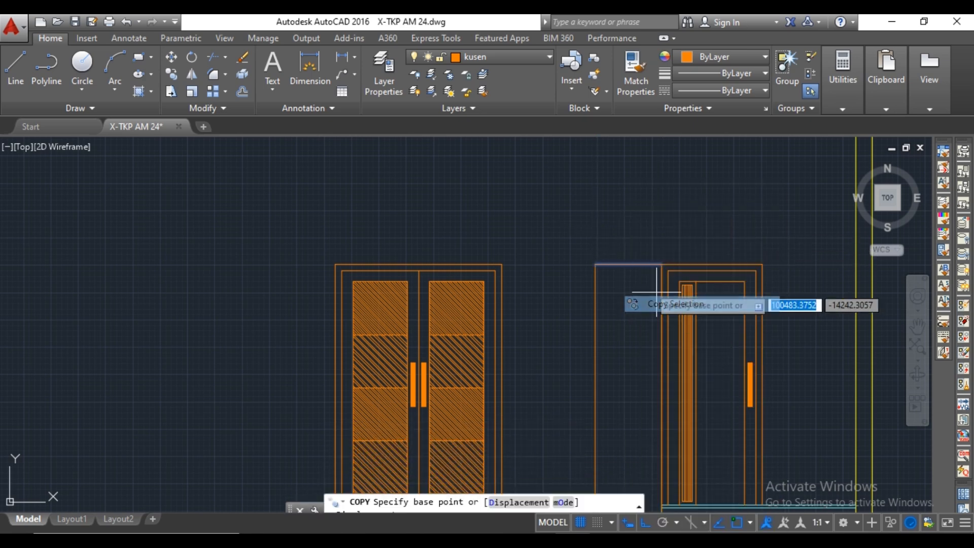
click(628, 265)
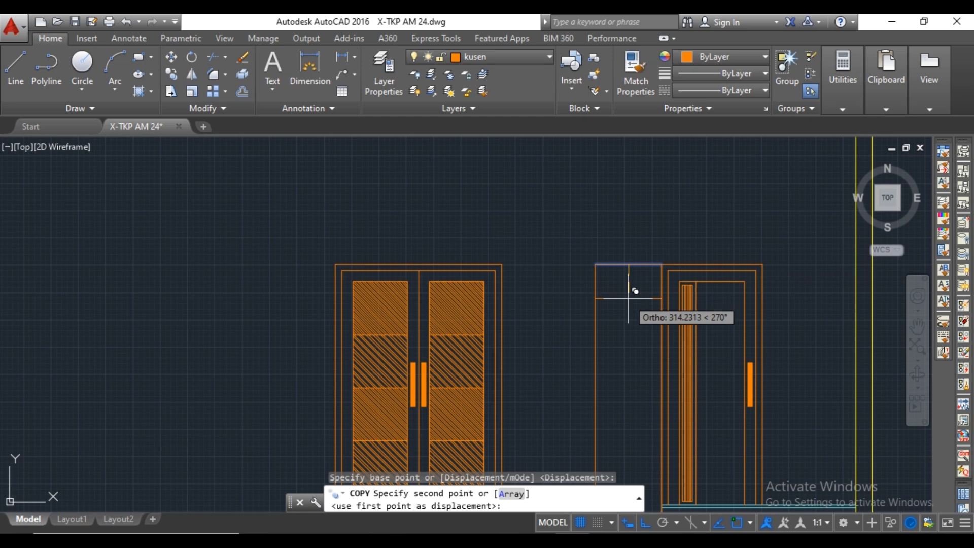
text(1800)
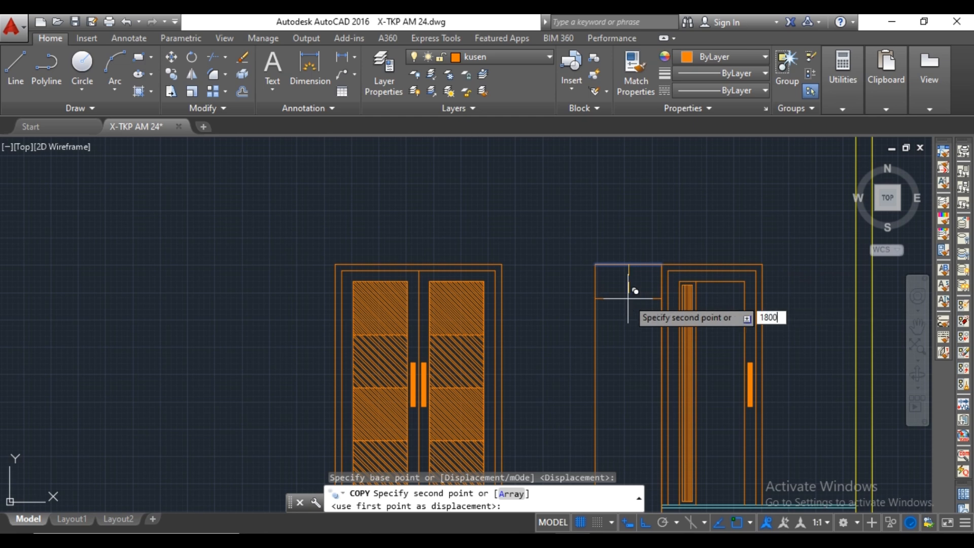
key(Return)
scroll(628, 298, down, 2)
key(Escape)
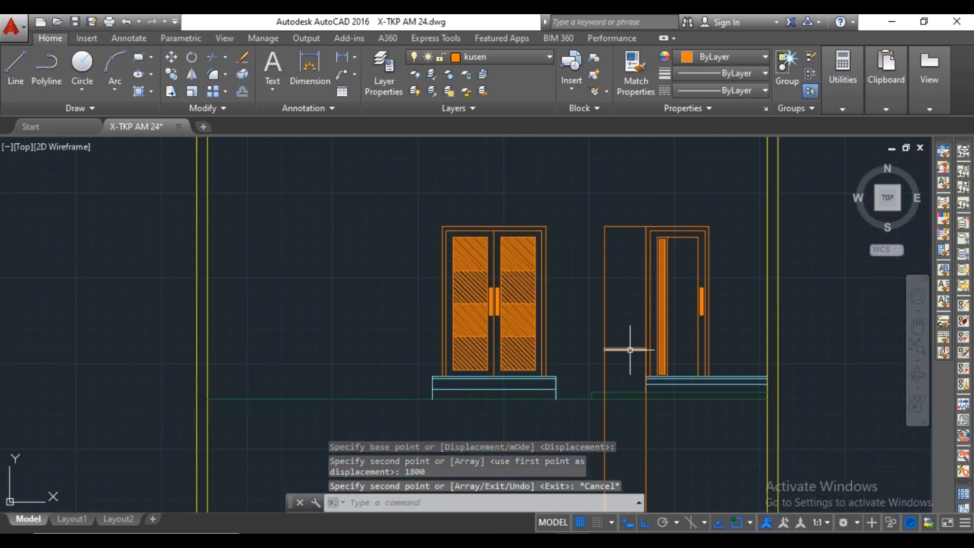
Trim the window's left line between its bottom edge and the carport floor line.
text(tr)
key(Return)
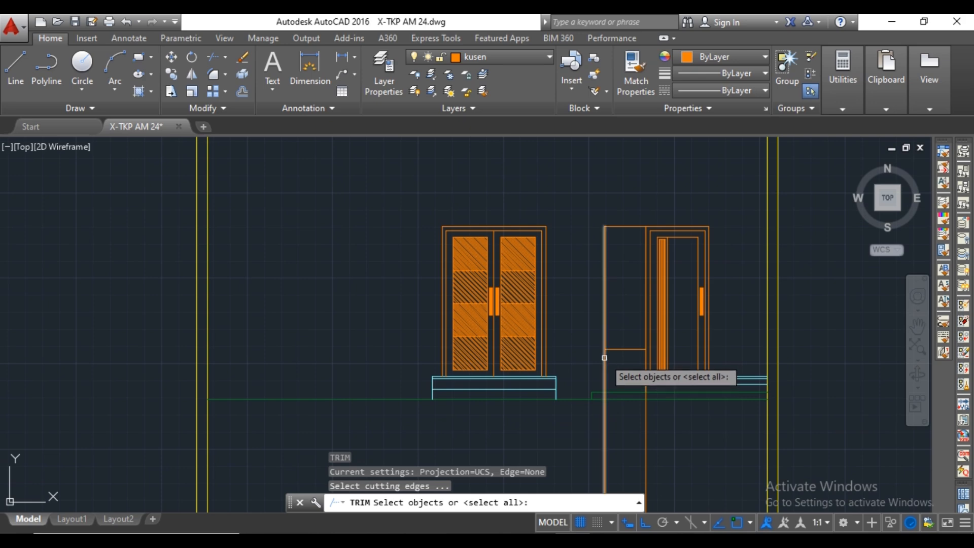
key(Return)
click(604, 357)
scroll(604, 357, up, 3)
scroll(629, 350, down, 3)
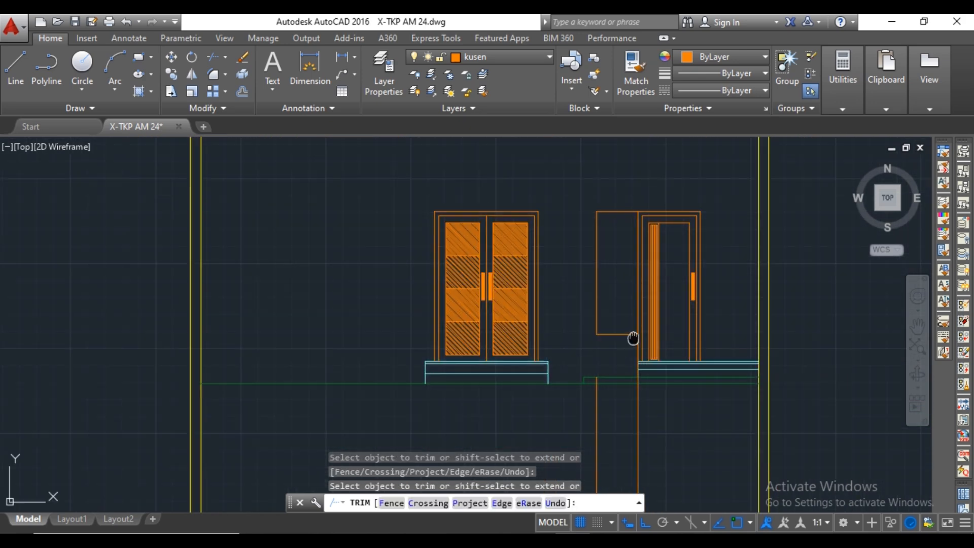
scroll(634, 377, up, 3)
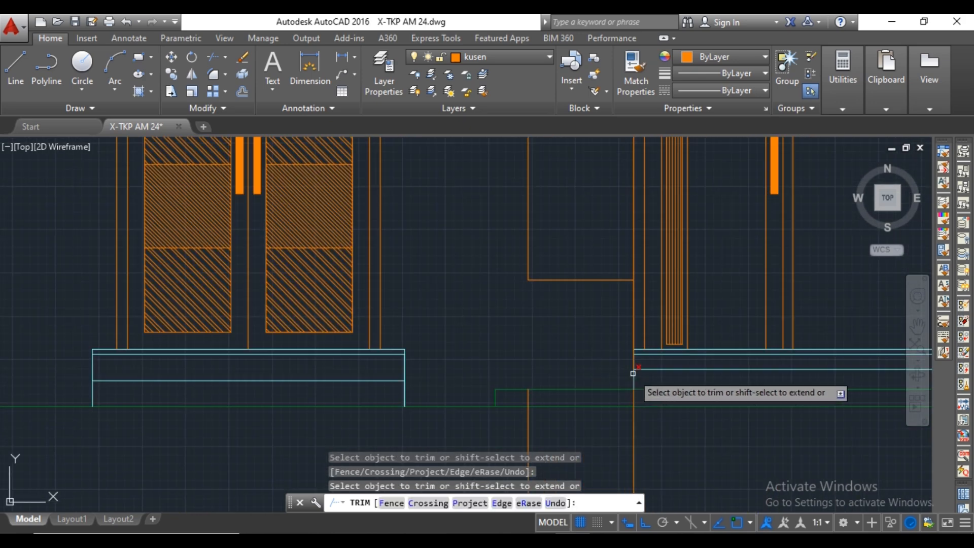
key(Escape)
Try trimming the shared line between window and single door below the window's bottom edge, and undo the trim.
middle_drag(656, 427, 647, 394)
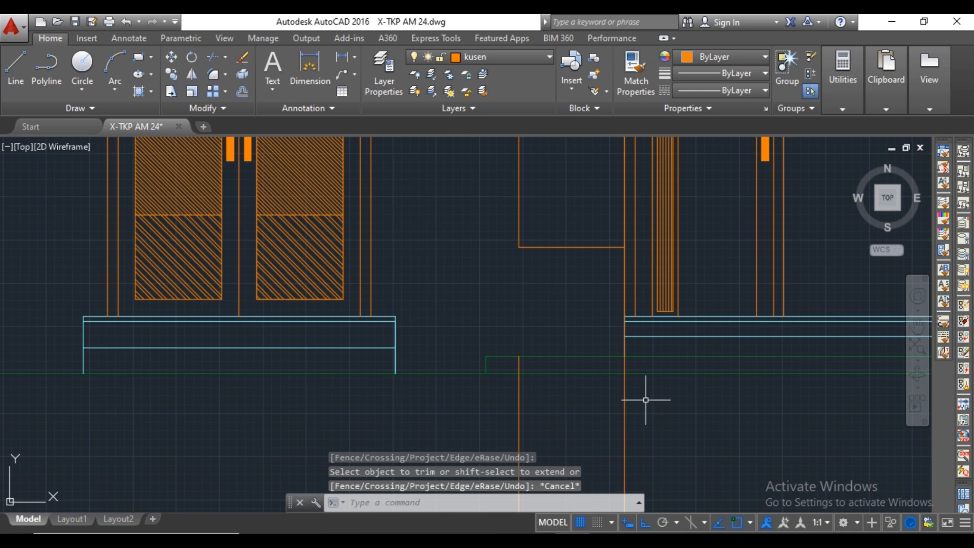
key(Return)
key(Return)
right_click(619, 265)
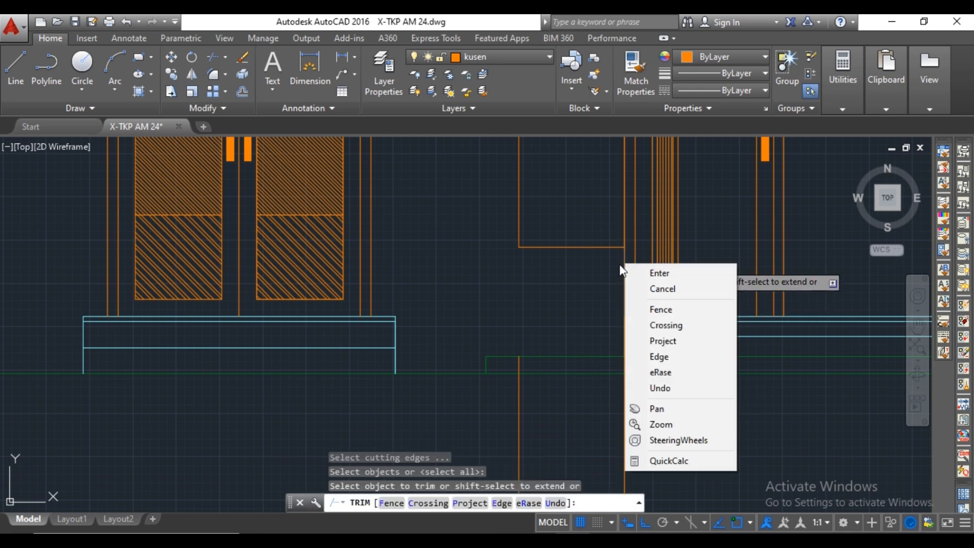
click(620, 266)
click(621, 260)
click(625, 263)
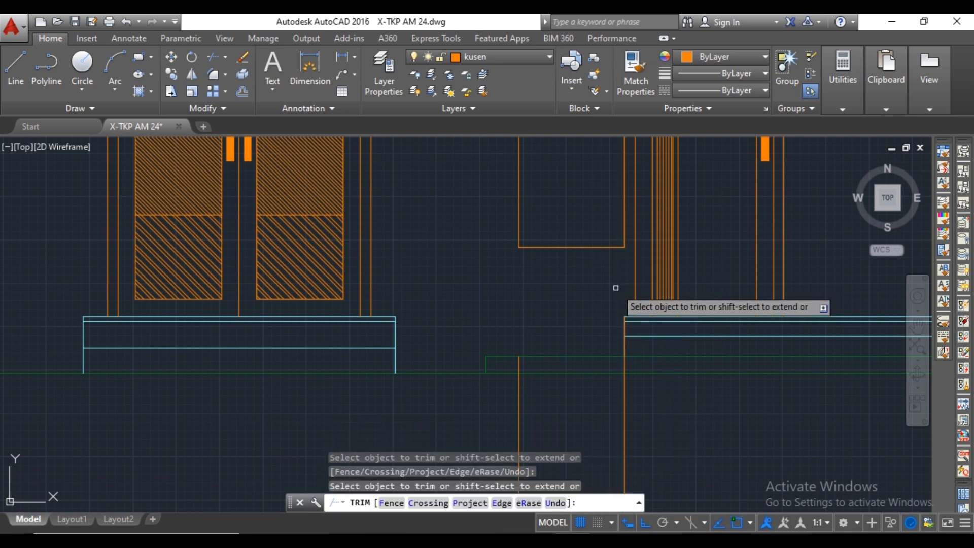
scroll(615, 288, down, 2)
scroll(634, 345, down, 5)
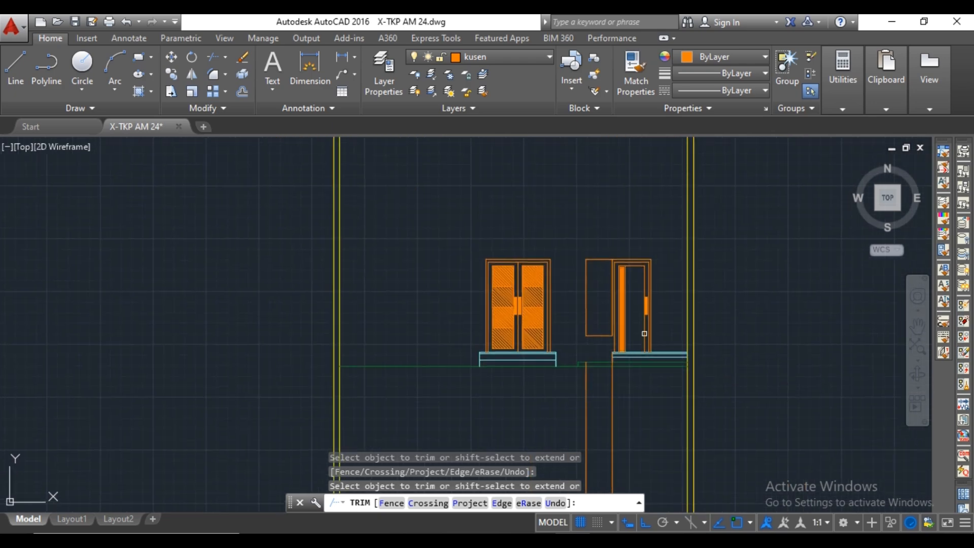
scroll(641, 334, up, 6)
key(ctrl+z)
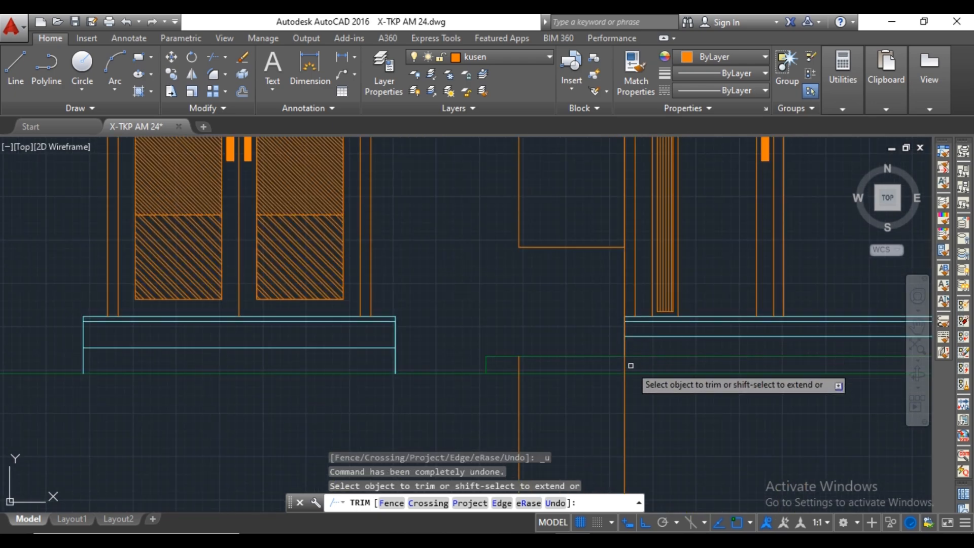
key(Escape)
Erase the two leftover construction line segments below the carport floor line.
click(670, 391)
click(489, 404)
key(Delete)
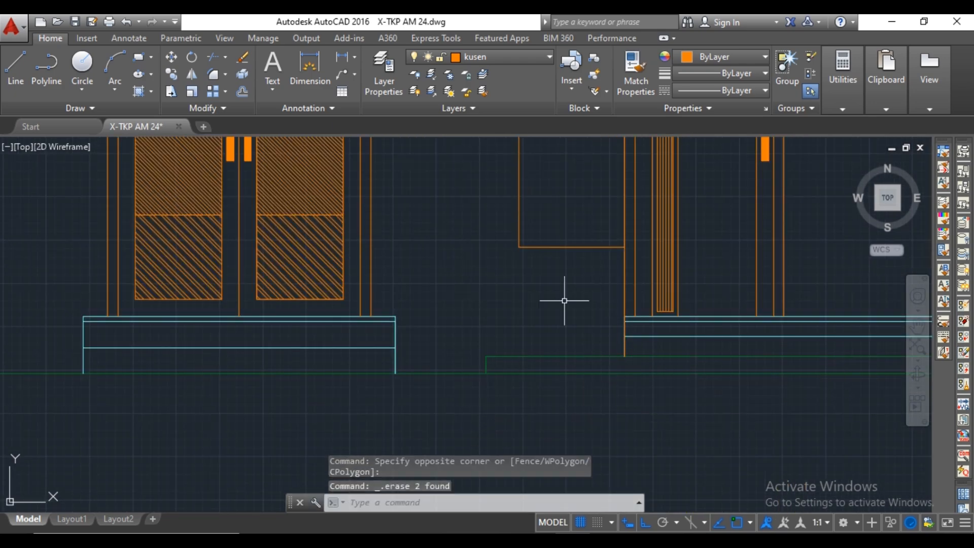
Offset the window's left, top and bottom outlines 60 inwards to form the frame with clean corners.
scroll(567, 297, down, 4)
text(of)
key(Return)
scroll(539, 265, up, 5)
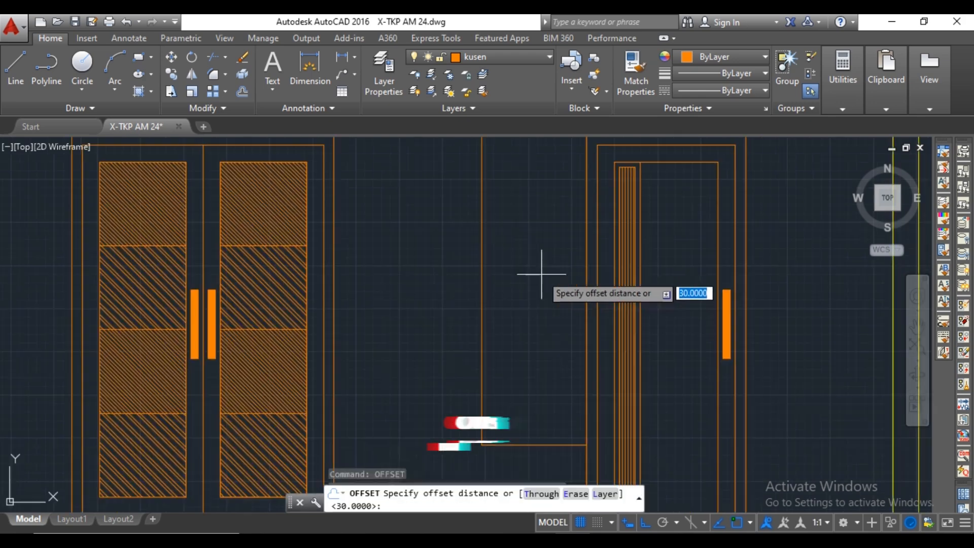
click(483, 244)
middle_drag(513, 244, 517, 307)
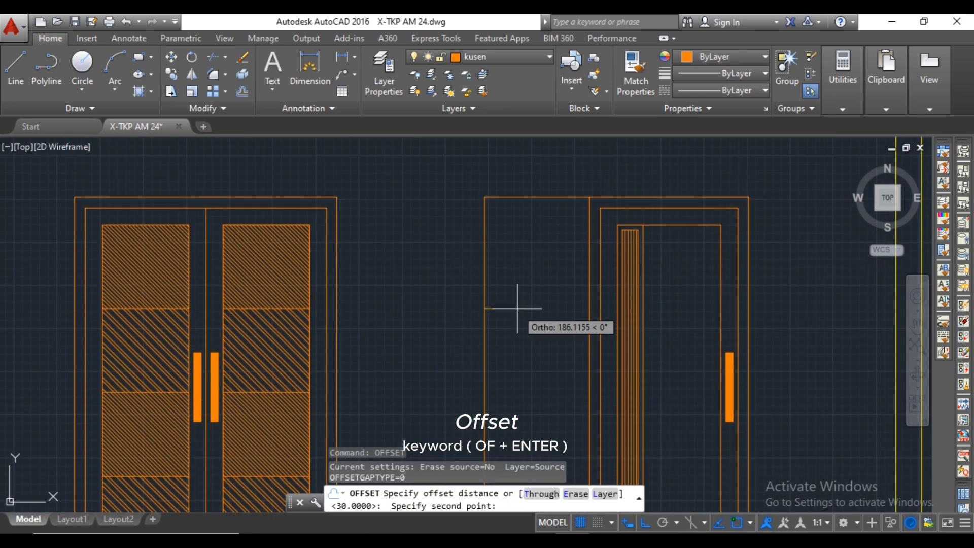
text(60)
key(Return)
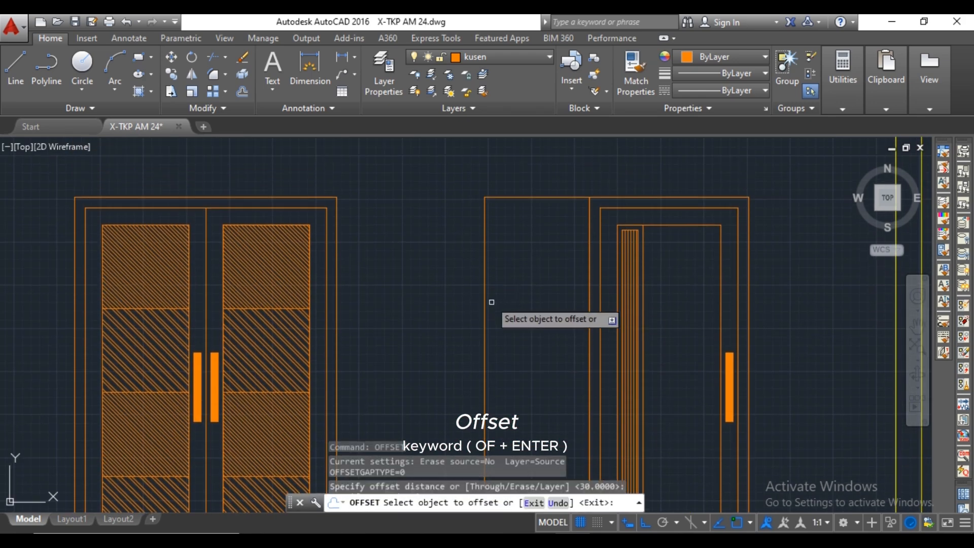
click(485, 287)
click(507, 287)
click(533, 198)
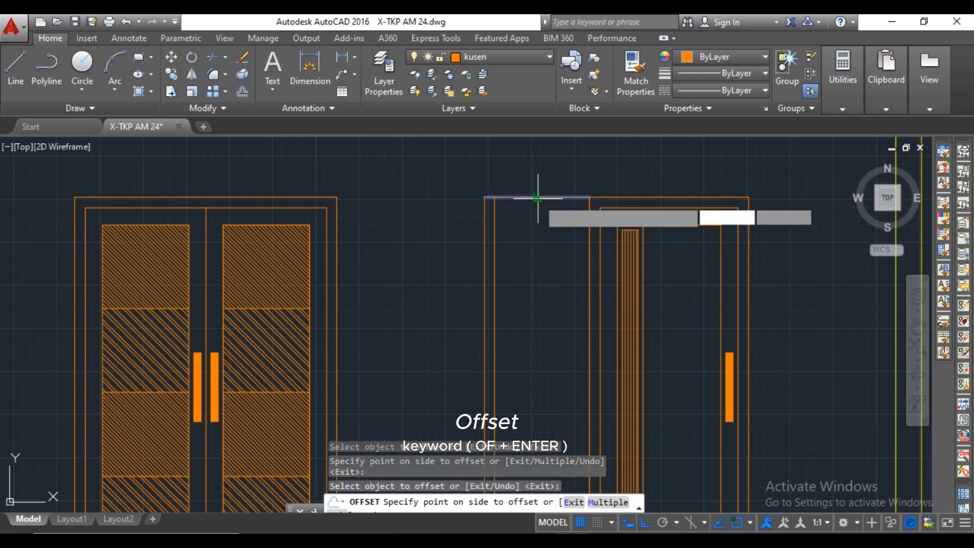
click(530, 218)
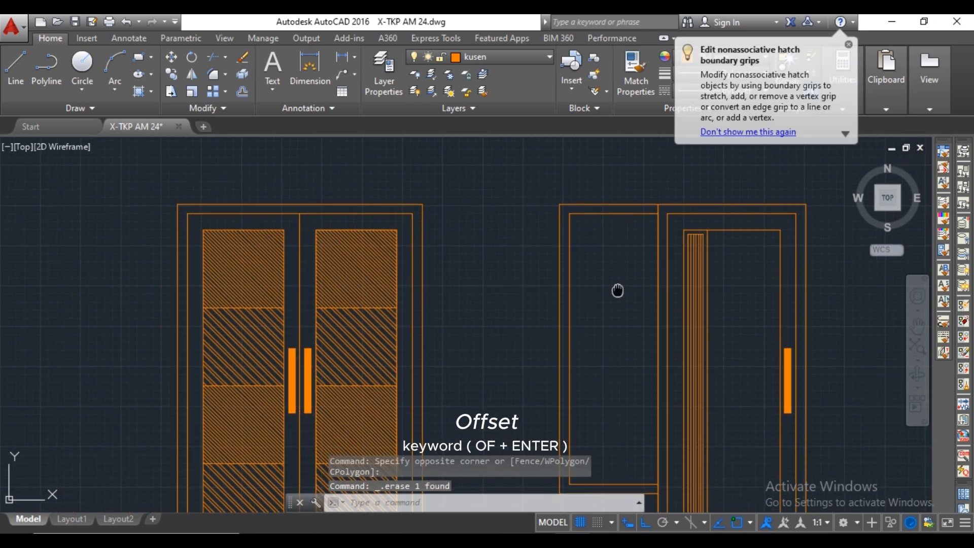
middle_drag(617, 290, 583, 276)
Offset the inner top, left and bottom lines of the window frame another 30 inwards.
text(o)
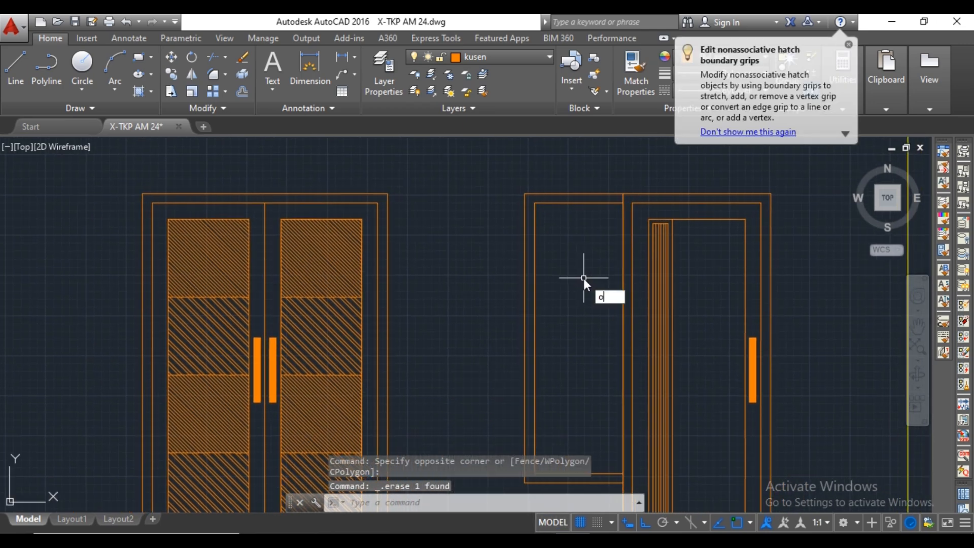
key(Return)
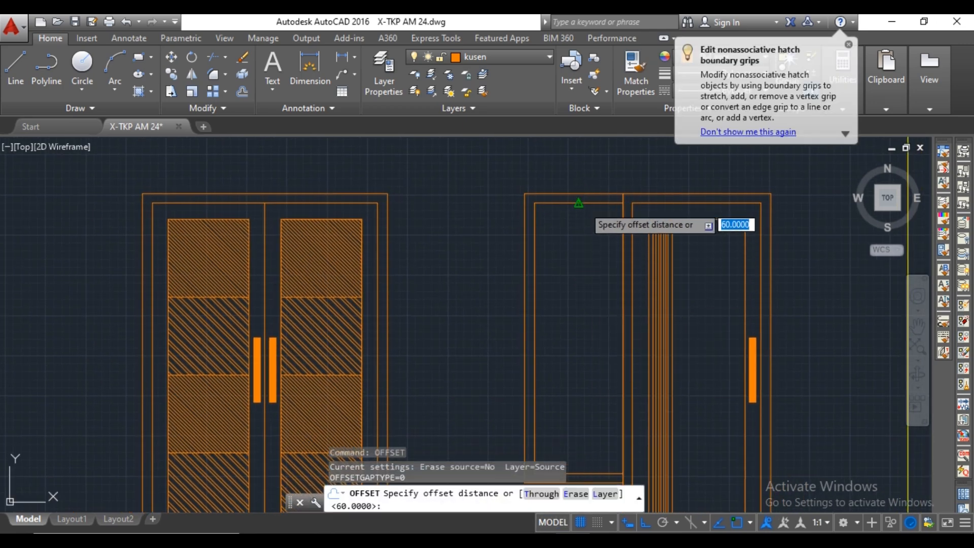
text(30)
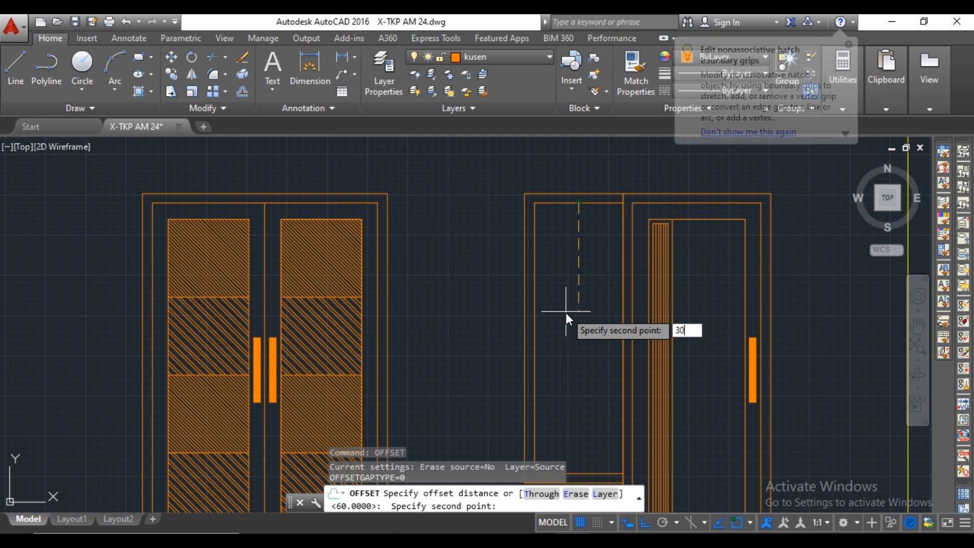
key(Return)
click(588, 203)
click(531, 233)
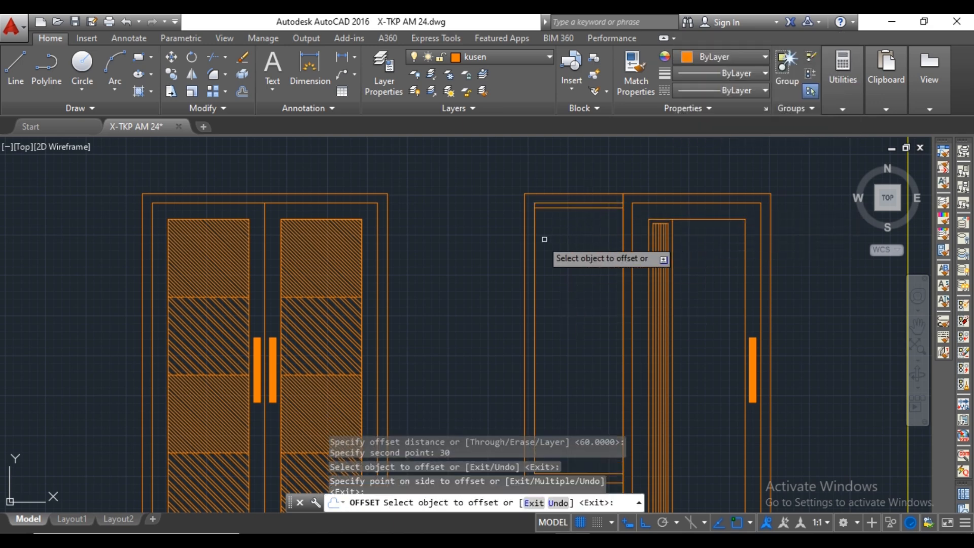
click(533, 229)
click(561, 274)
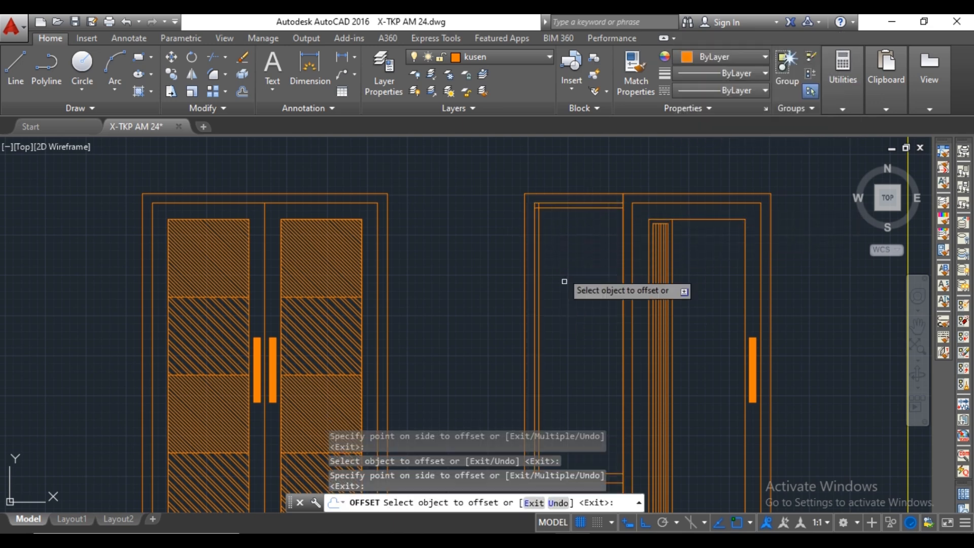
middle_drag(585, 366, 593, 247)
key(Escape)
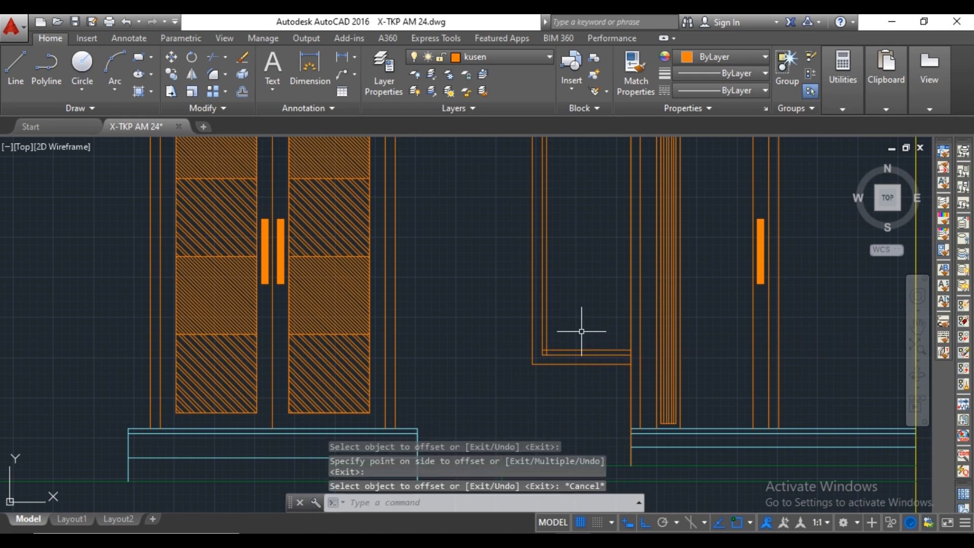
Trim the overlapping ends of the innermost window lines at the lower-left and upper-left corners.
text(tr)
key(Return)
scroll(552, 347, up, 4)
key(Return)
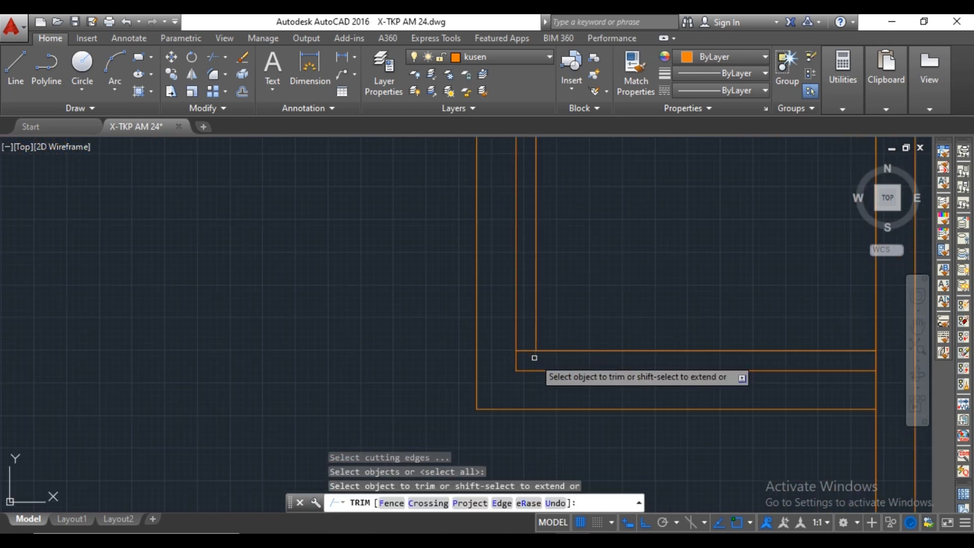
scroll(533, 340, down, 6)
middle_drag(573, 201, 614, 400)
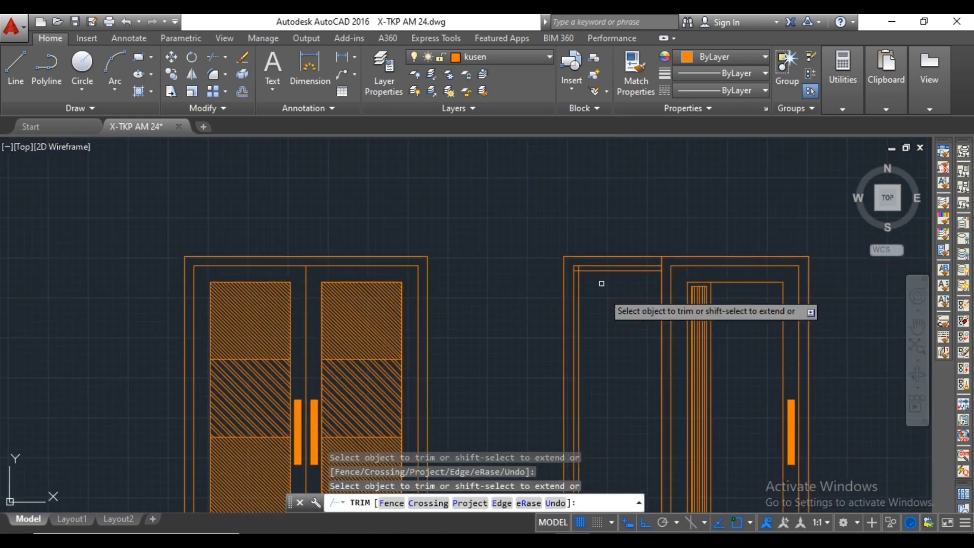
scroll(580, 274, up, 6)
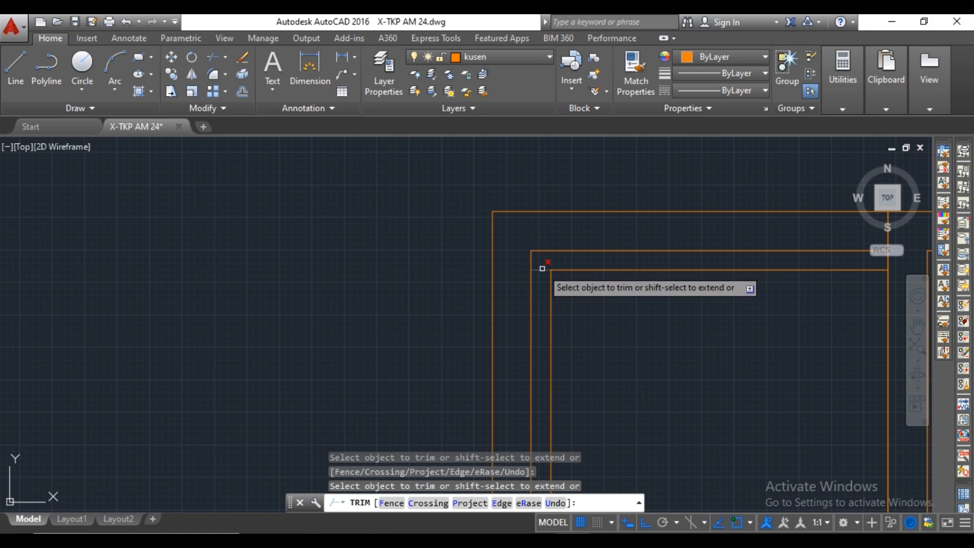
scroll(600, 274, down, 8)
key(Escape)
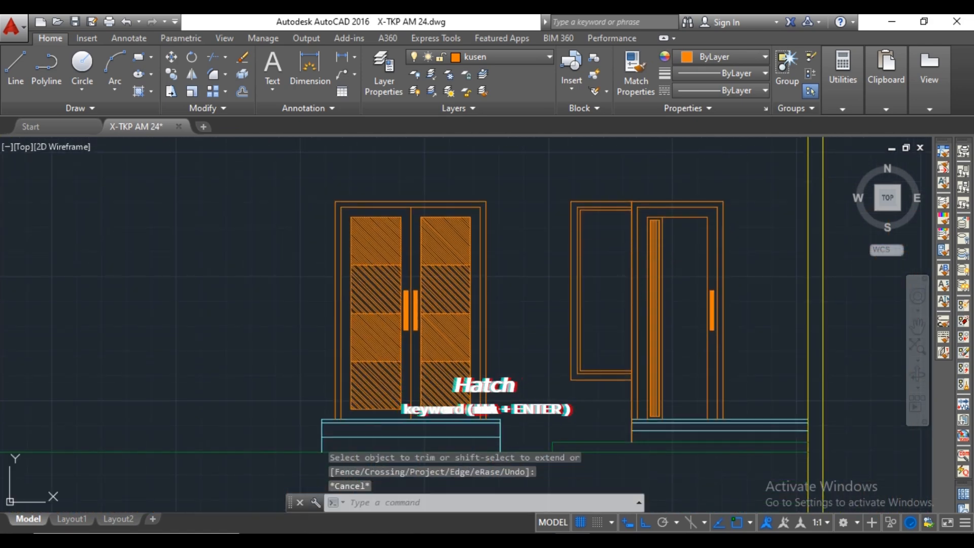
Hatch the glass area of window J1 with the AR-RROOF pattern at angle 45 and scale 15.
text(ha)
key(Return)
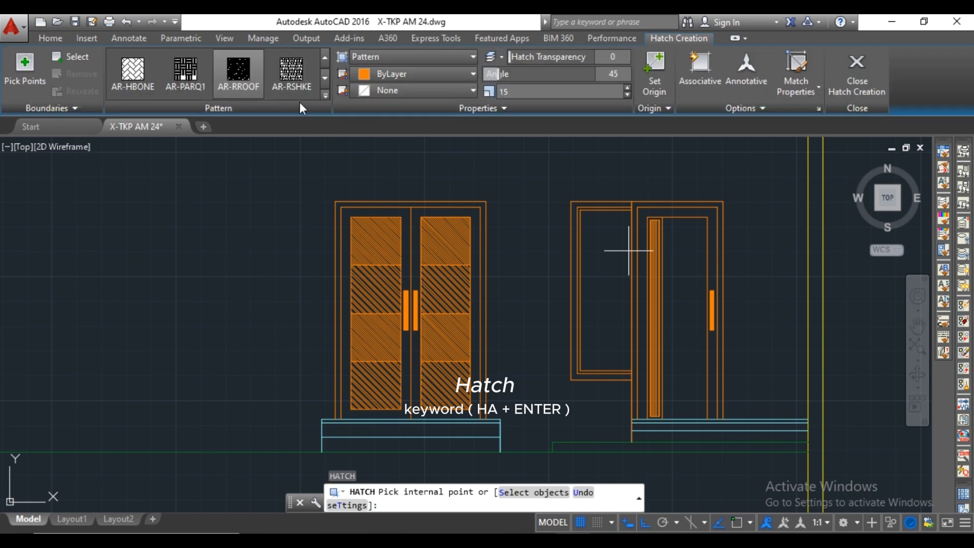
click(241, 77)
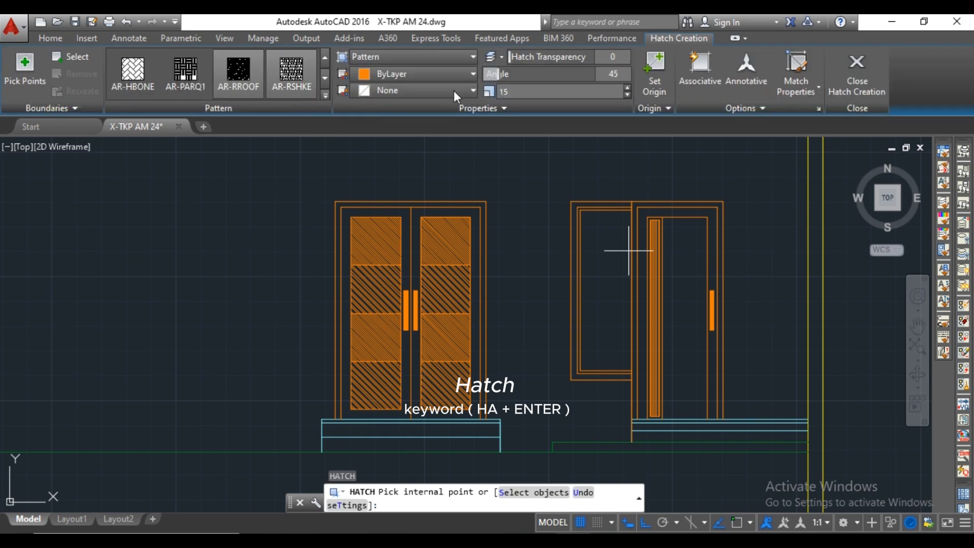
click(601, 284)
key(Return)
key(Escape)
scroll(602, 282, down, 3)
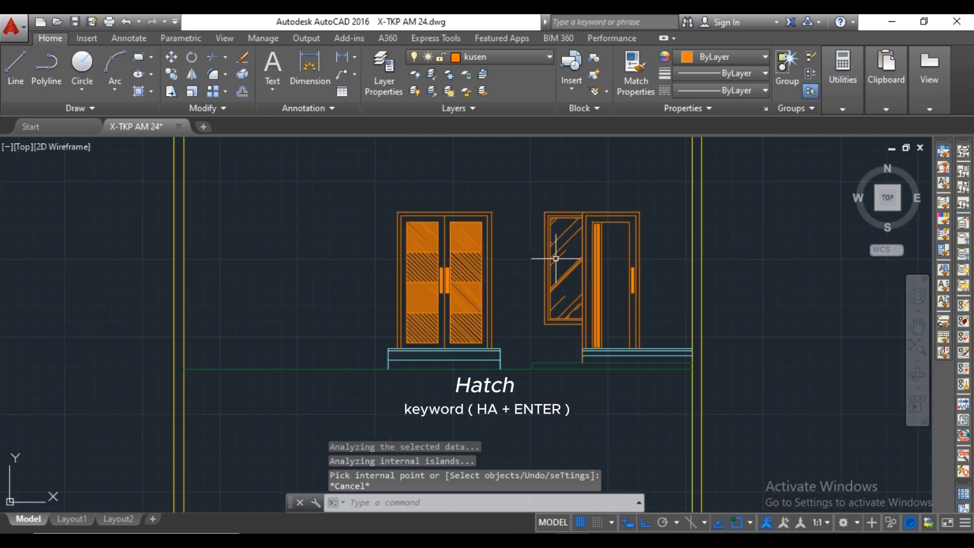
Draw horizontal construction lines through the top and bottom outer edges of window J1 in the elevation.
text(x)
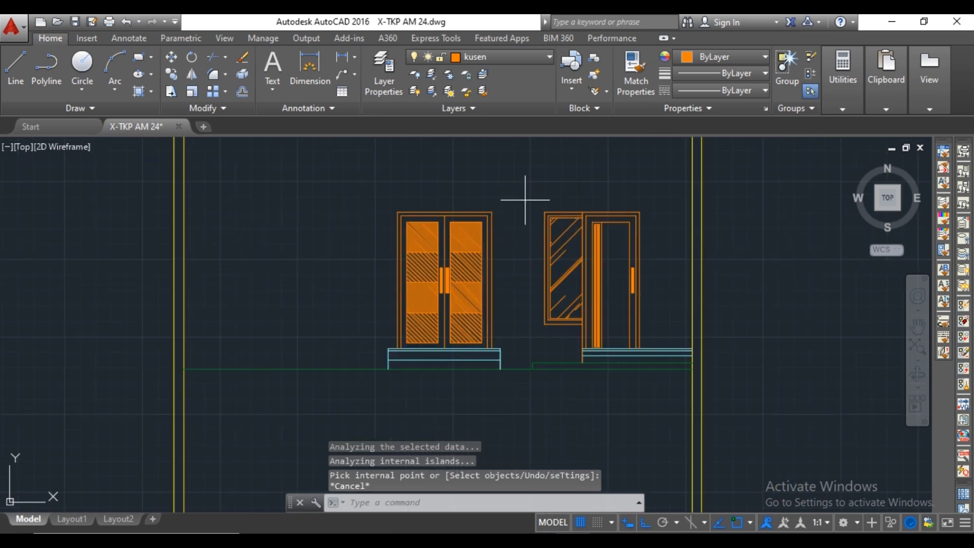
text(l)
key(Return)
scroll(528, 201, up, 3)
click(567, 238)
click(522, 240)
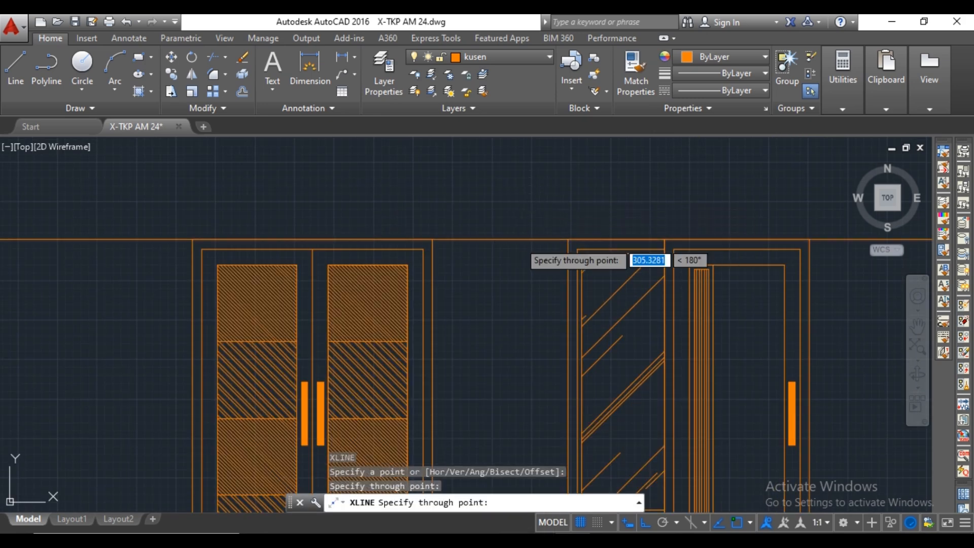
key(Return)
middle_drag(537, 341, 530, 187)
key(Return)
click(560, 370)
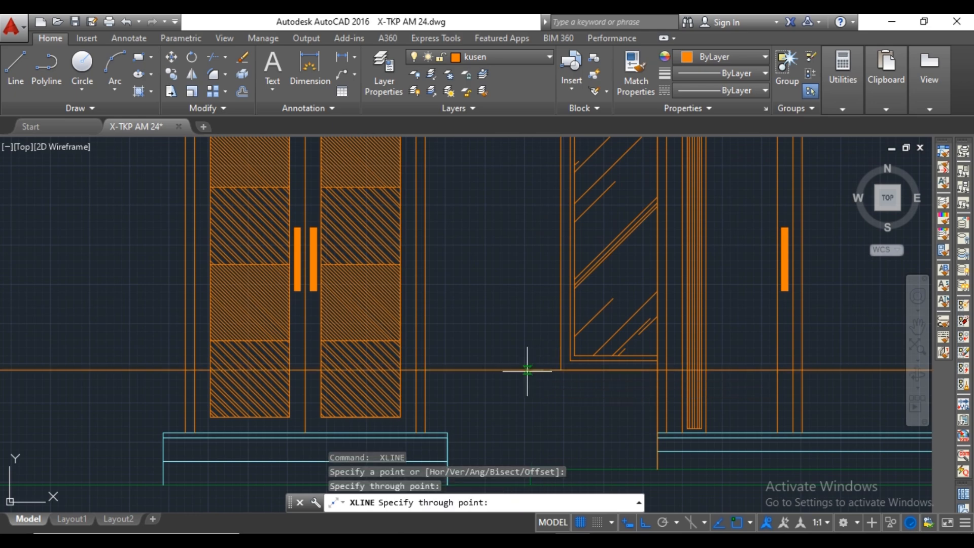
click(528, 370)
key(Escape)
scroll(352, 311, down, 4)
Draw vertical construction lines through the right and left outer frame edges of window J2 in the floor plan.
text(x)
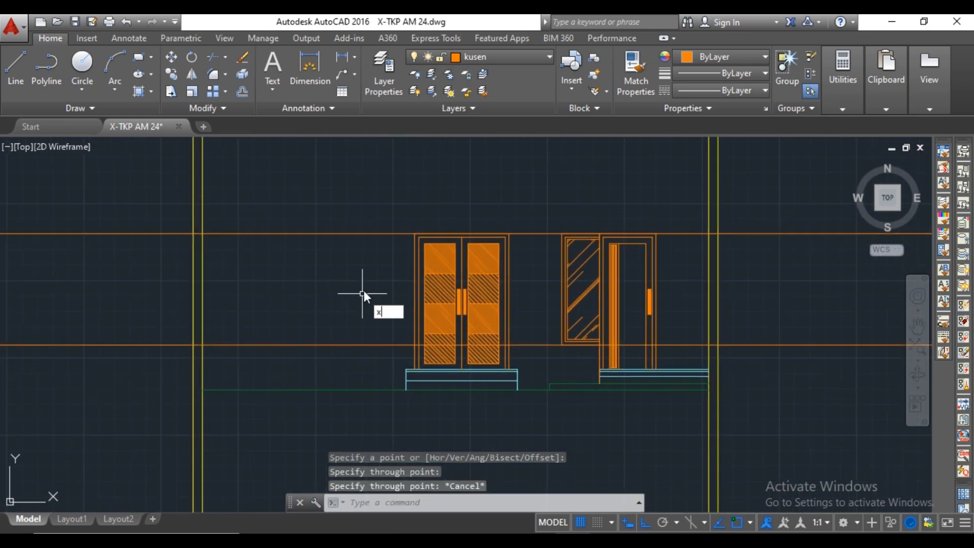
text(l)
key(Return)
scroll(374, 282, down, 7)
middle_drag(379, 231, 417, 413)
middle_drag(425, 189, 432, 301)
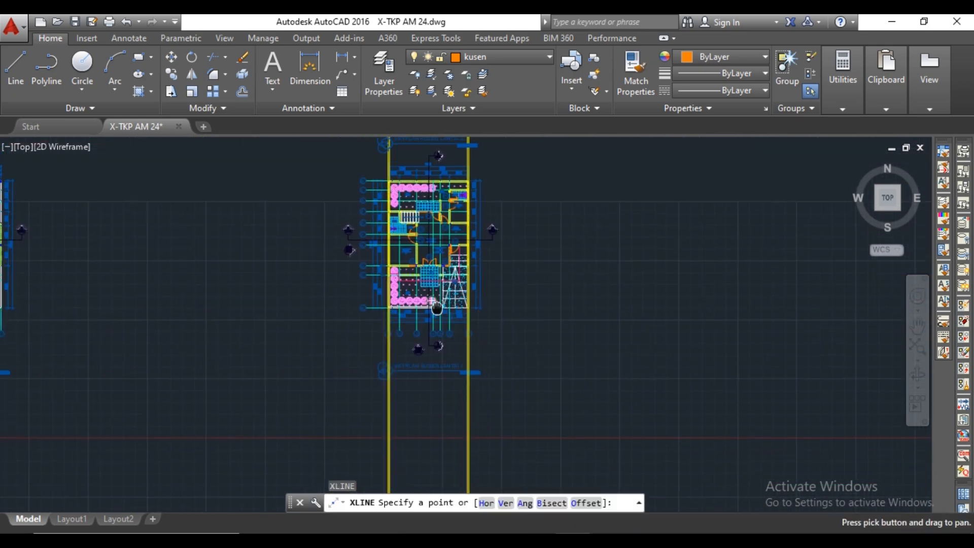
scroll(436, 308, up, 8)
middle_drag(382, 219, 382, 265)
scroll(391, 253, up, 2)
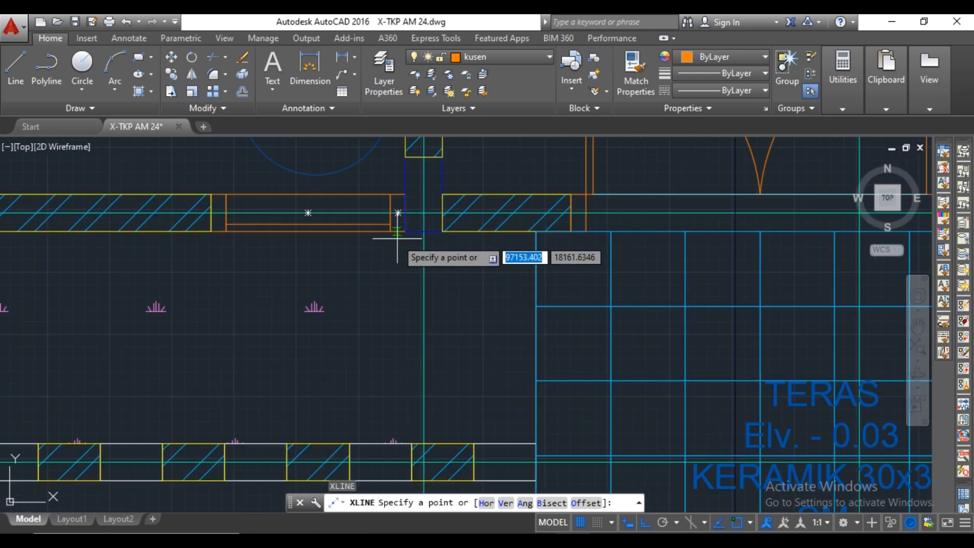
click(405, 232)
click(403, 253)
key(Return)
key(Return)
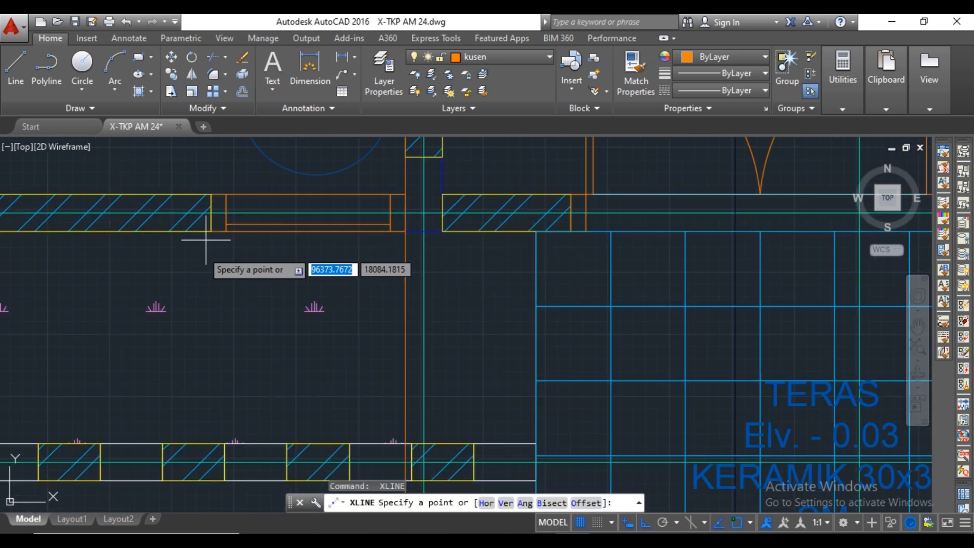
click(210, 231)
click(208, 256)
Draw vertical construction lines through the inner frame edges of window J2 in the floor plan.
key(Return)
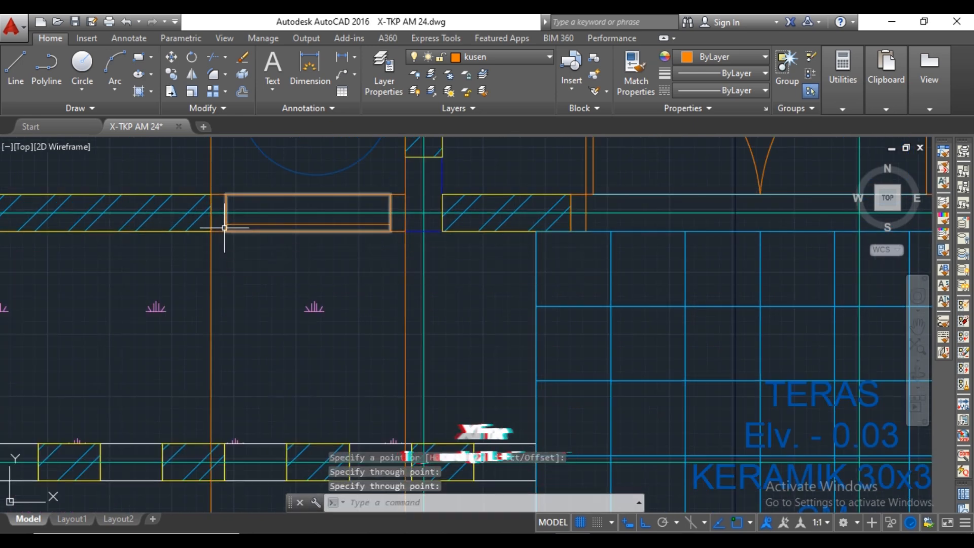
key(Return)
click(226, 232)
click(223, 262)
key(Return)
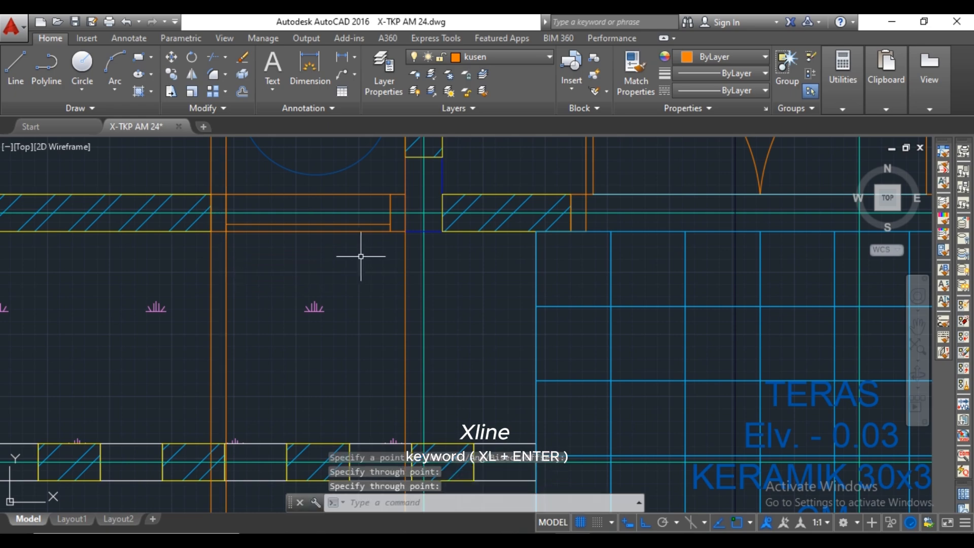
key(Return)
key(Escape)
scroll(434, 257, down, 10)
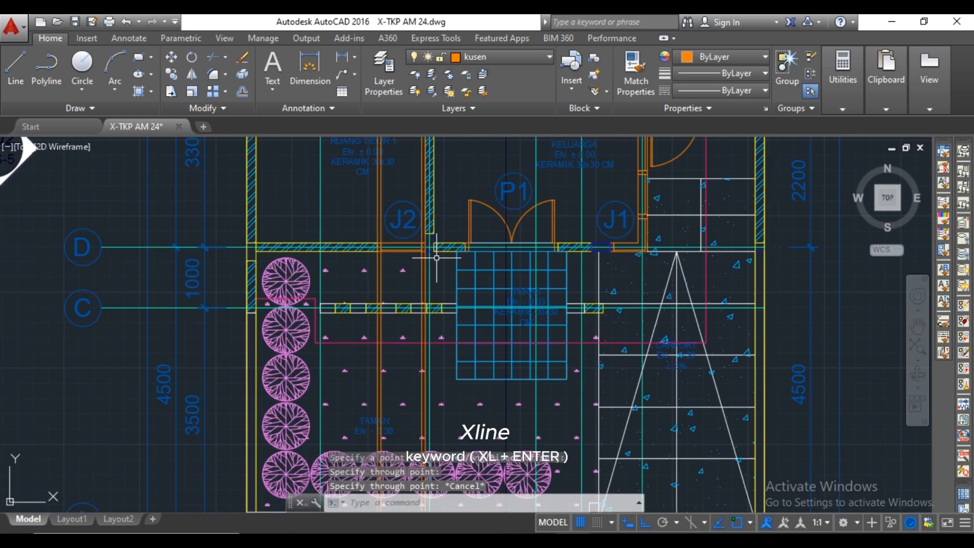
Draw horizontal construction lines through the inner top and bottom frame edges of window J1 in the elevation.
mouse_move(475, 315)
middle_down()
mouse_move(494, 167)
mouse_move(499, 189)
middle_up()
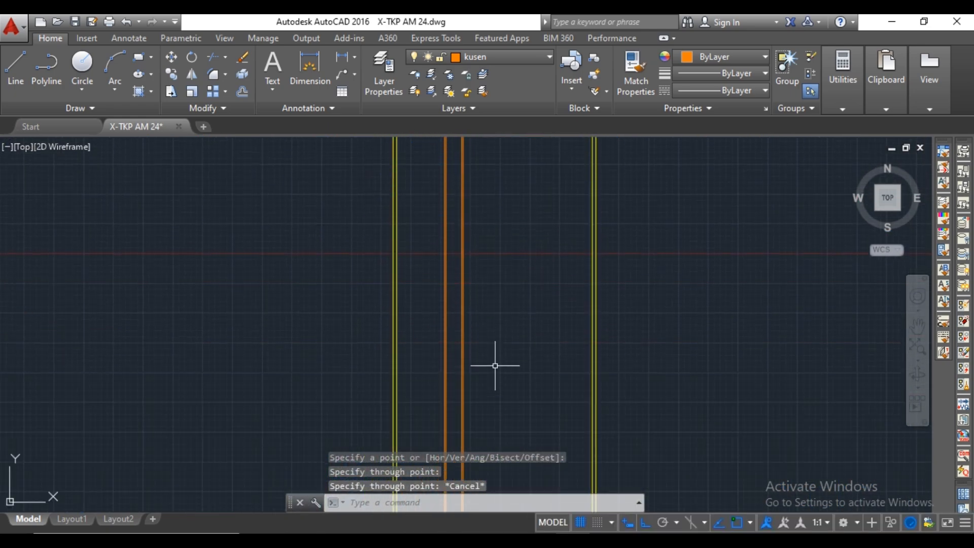
middle_drag(497, 365, 503, 228)
scroll(517, 353, up, 4)
scroll(550, 286, up, 5)
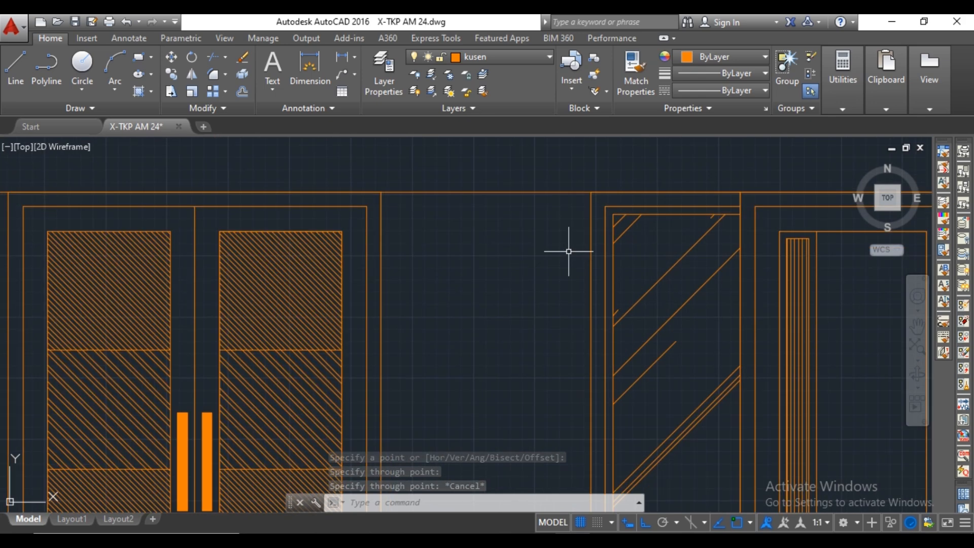
key(Return)
click(605, 206)
click(557, 208)
key(Return)
scroll(556, 209, down, 5)
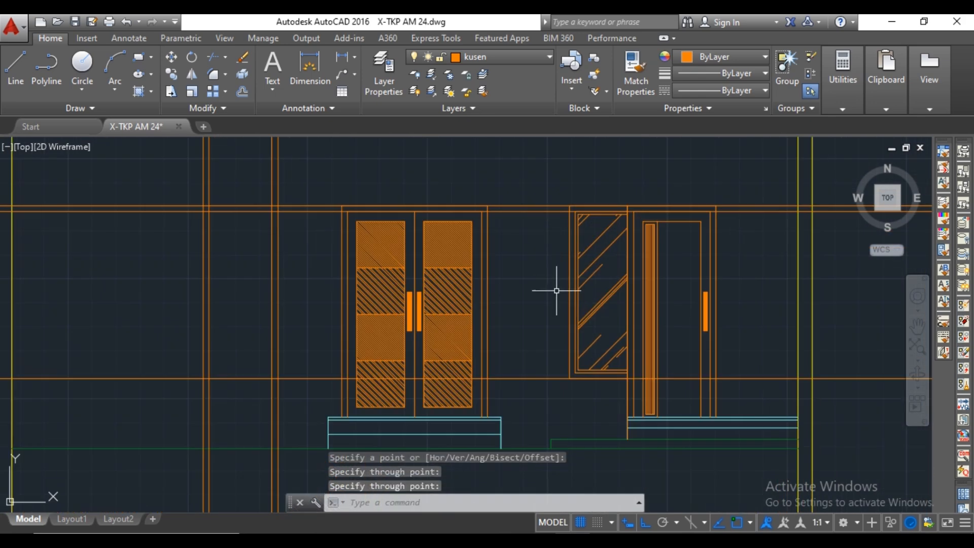
middle_drag(557, 294, 546, 183)
scroll(558, 258, up, 5)
key(Return)
click(574, 269)
click(526, 268)
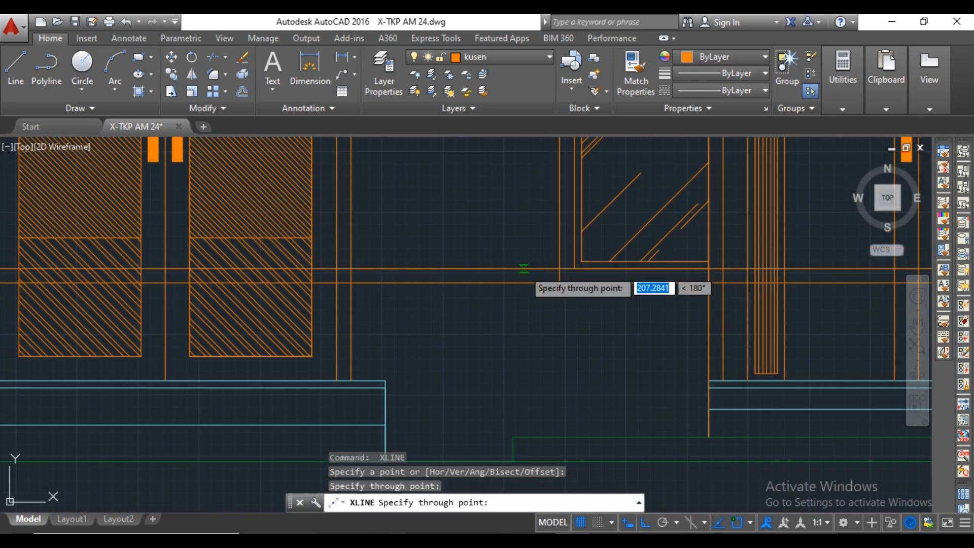
key(Escape)
Trim the construction lines extending to the right of and below the window J2 outline.
scroll(481, 259, down, 5)
middle_drag(435, 250, 565, 292)
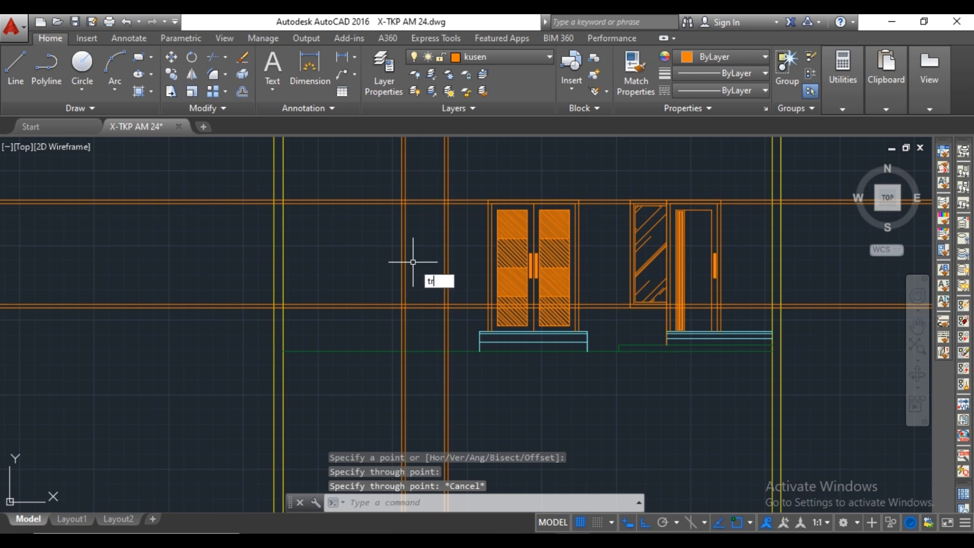
key(Return)
key(Return)
click(469, 191)
click(462, 217)
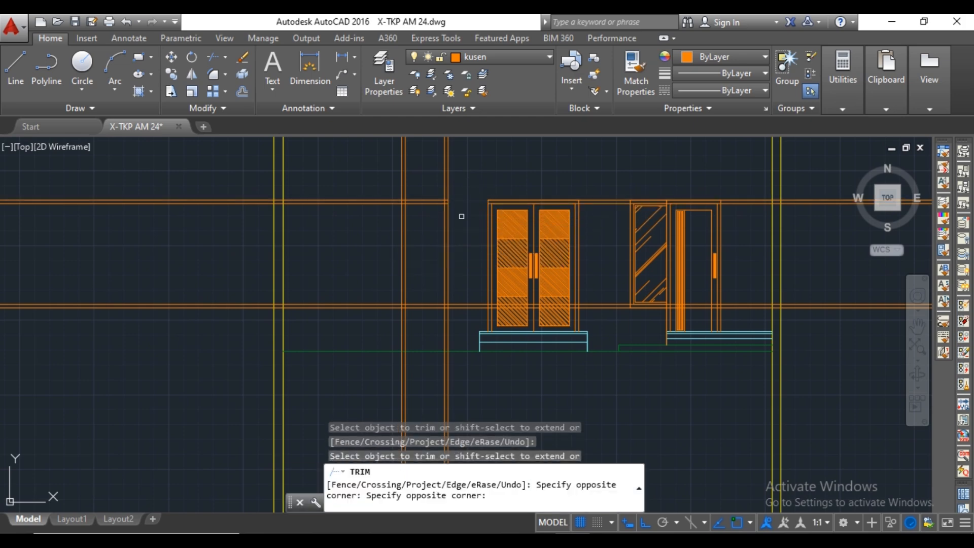
click(458, 284)
click(458, 326)
click(458, 326)
click(389, 331)
Trim the construction lines extending to the left of and above the window J2 outline.
click(366, 281)
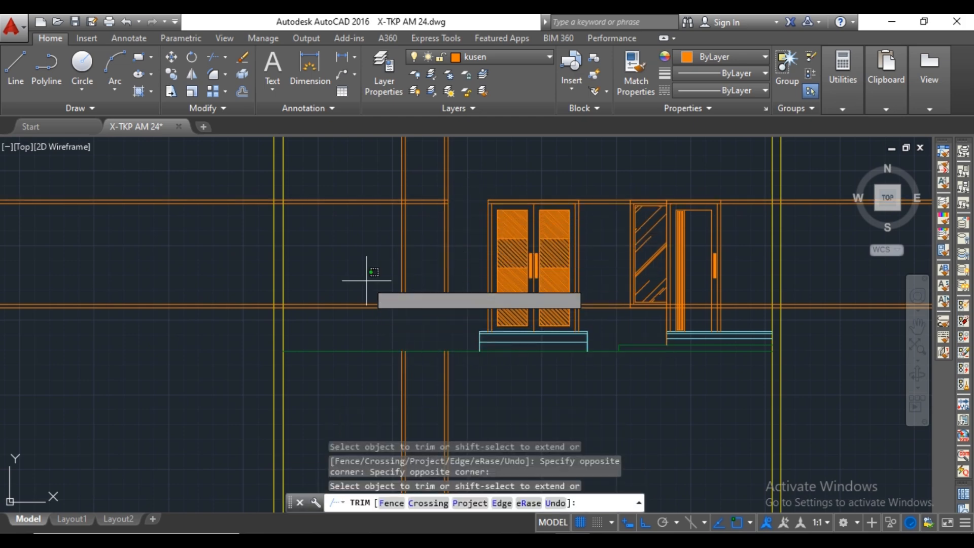
click(355, 317)
click(353, 191)
click(350, 227)
middle_drag(350, 229, 351, 264)
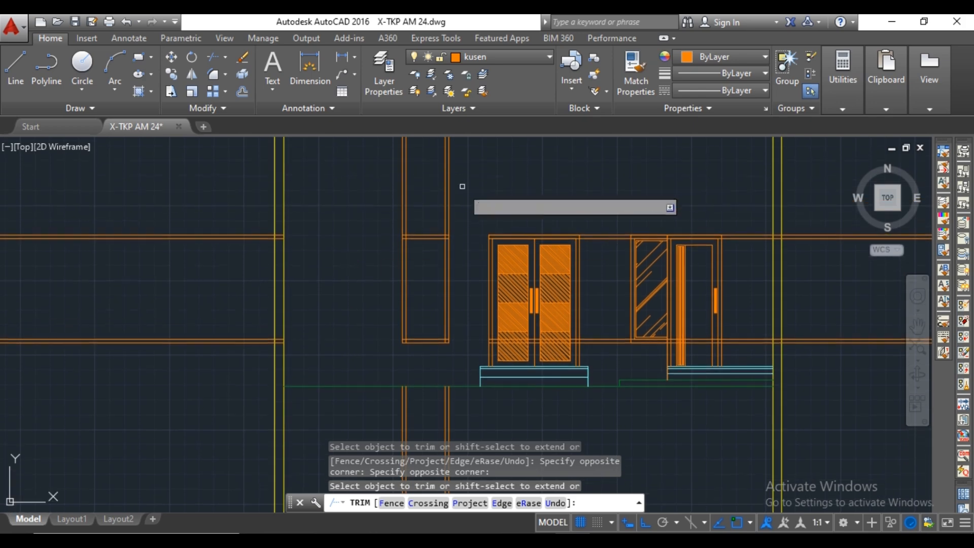
click(462, 186)
click(370, 194)
key(Escape)
Trim the overlapping ends of the inner frame lines at all four corners of window J2.
scroll(424, 232, up, 4)
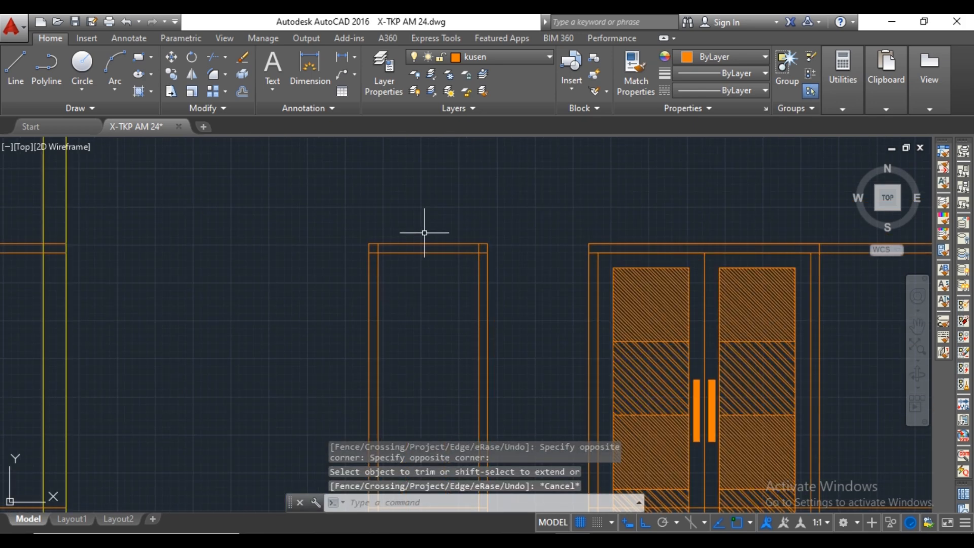
scroll(474, 258, up, 2)
key(space)
key(space)
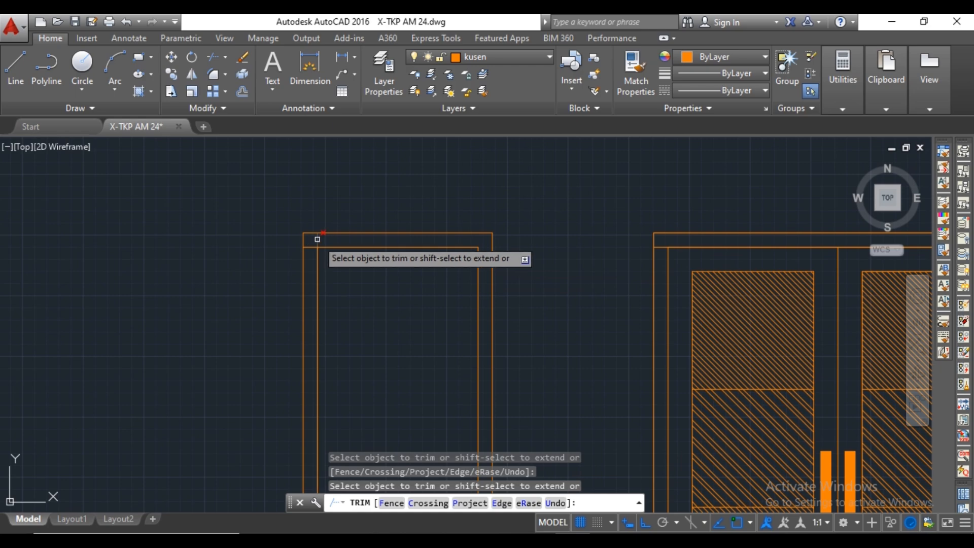
scroll(355, 246, down, 4)
middle_drag(400, 396, 420, 293)
scroll(422, 319, up, 4)
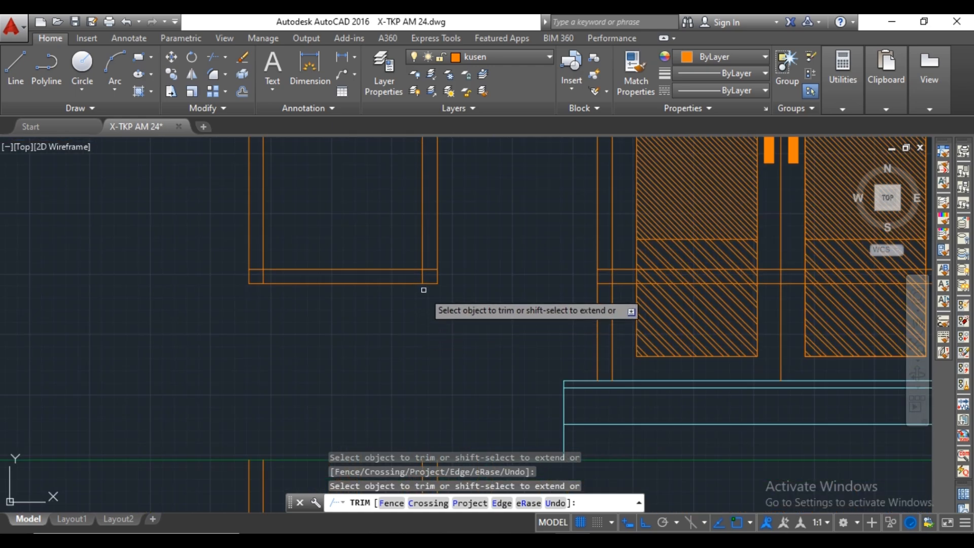
click(424, 279)
click(430, 266)
click(431, 271)
click(256, 269)
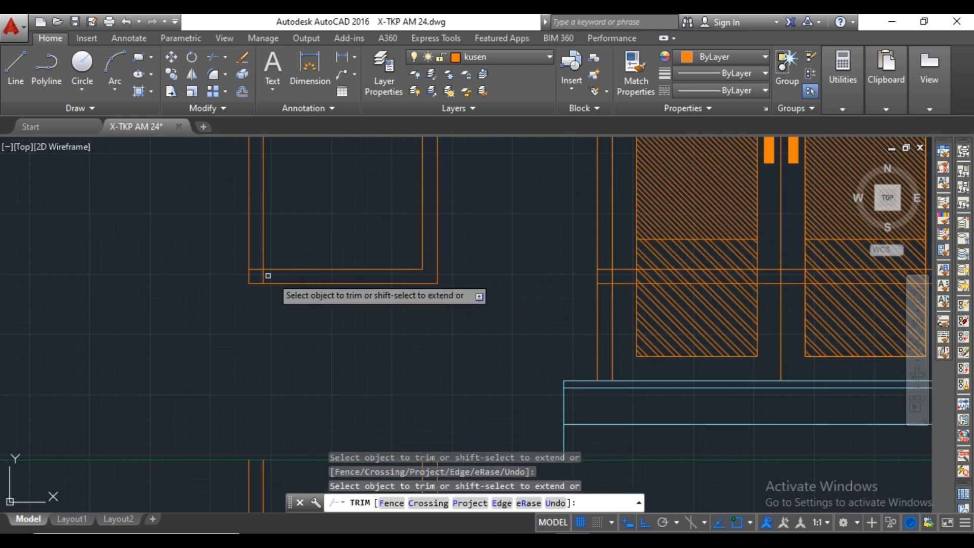
click(263, 276)
scroll(269, 262, down, 4)
middle_drag(282, 246, 297, 346)
key(Escape)
Offset the inner frame lines of window J2 another 30 inwards on all four sides.
text(o)
key(space)
scroll(343, 288, up, 4)
click(345, 281)
text(3)
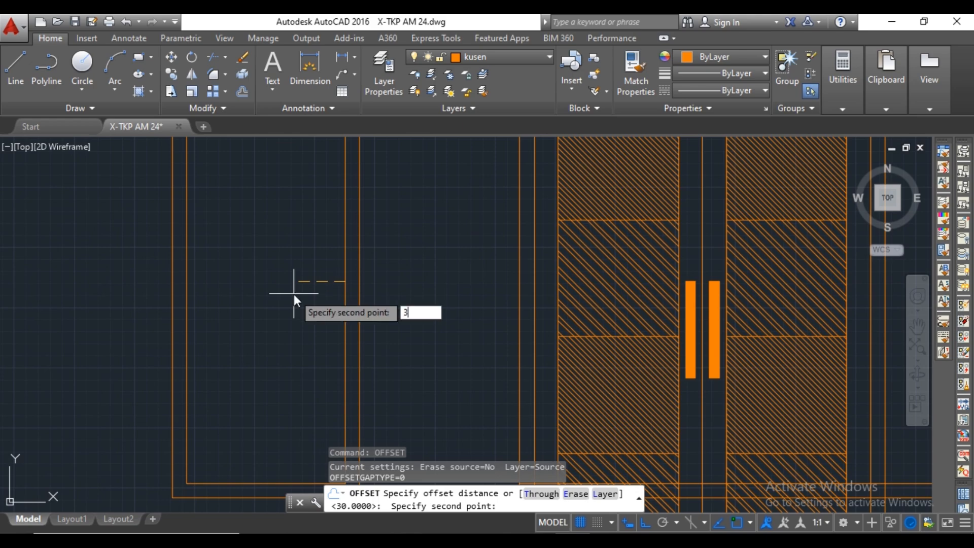
text(0)
key(space)
click(344, 276)
click(187, 221)
click(254, 308)
click(250, 482)
scroll(282, 467, down, 4)
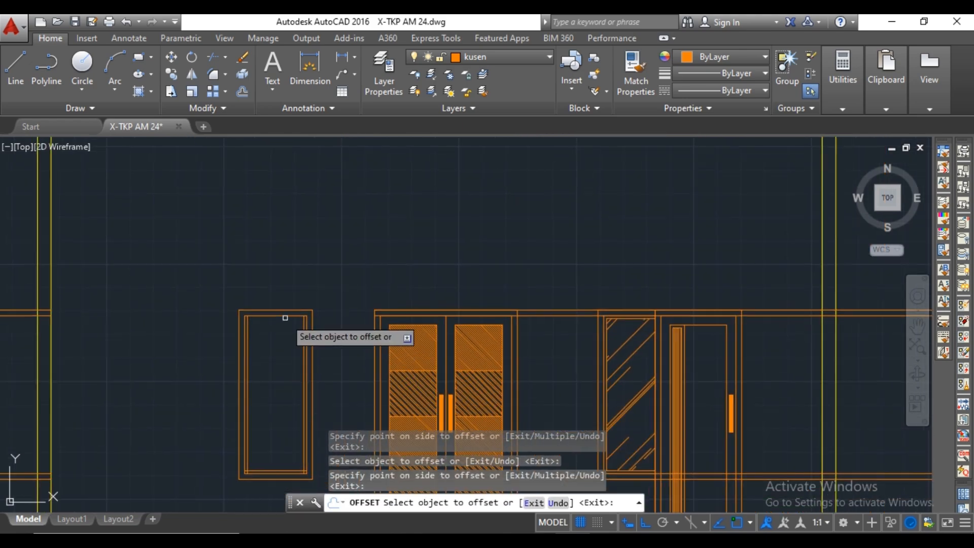
key(Escape)
Trim the overlapping ends of the innermost lines at the corners of window J2.
scroll(285, 318, up, 8)
text(tr)
key(space)
key(space)
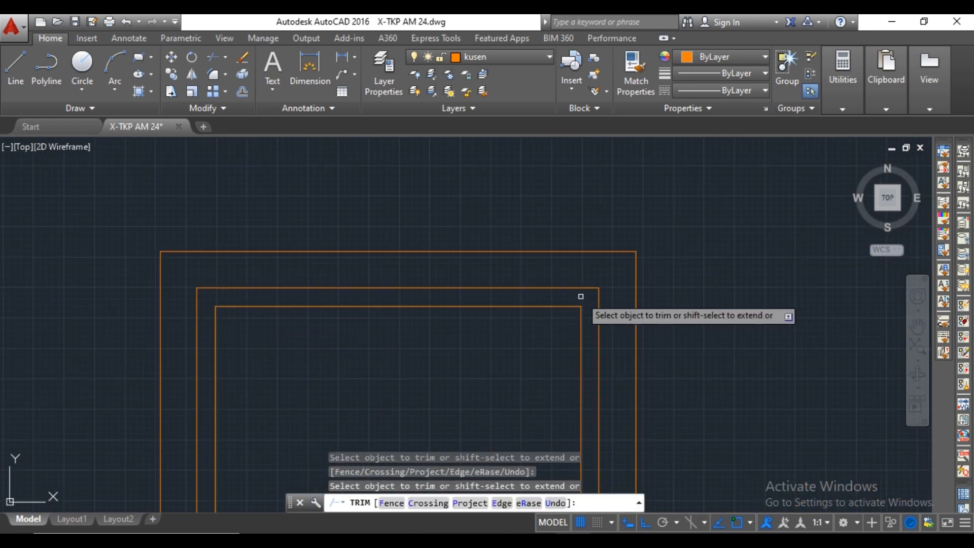
scroll(581, 296, down, 8)
scroll(582, 457, up, 8)
click(579, 364)
click(571, 371)
middle_drag(437, 370, 569, 352)
click(341, 354)
key(Escape)
scroll(380, 323, down, 8)
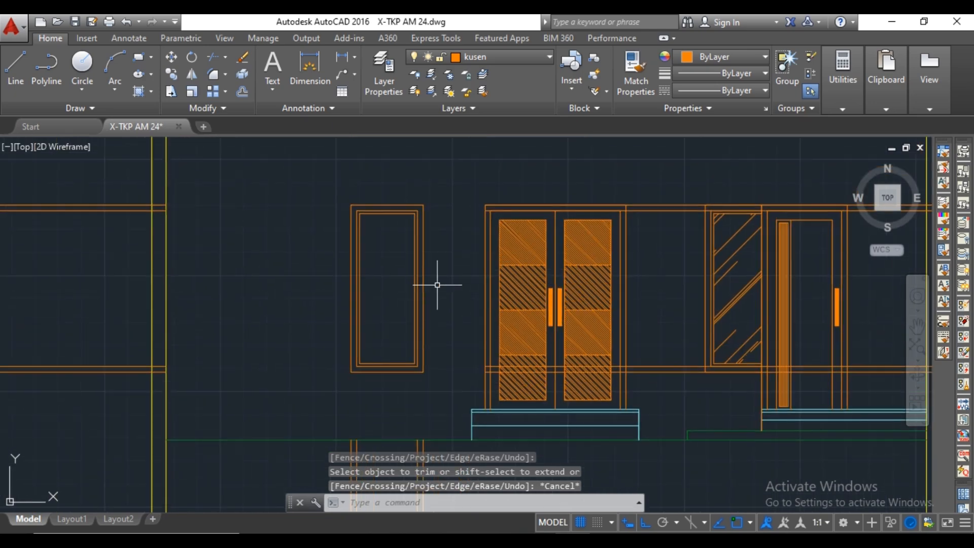
Hatch the glass area of window J2 with the same diagonal pattern as window J1.
click(397, 279)
key(space)
scroll(403, 274, down, 5)
Erase the leftover construction line segments to the right of, below and to the left of window J2.
key(Delete)
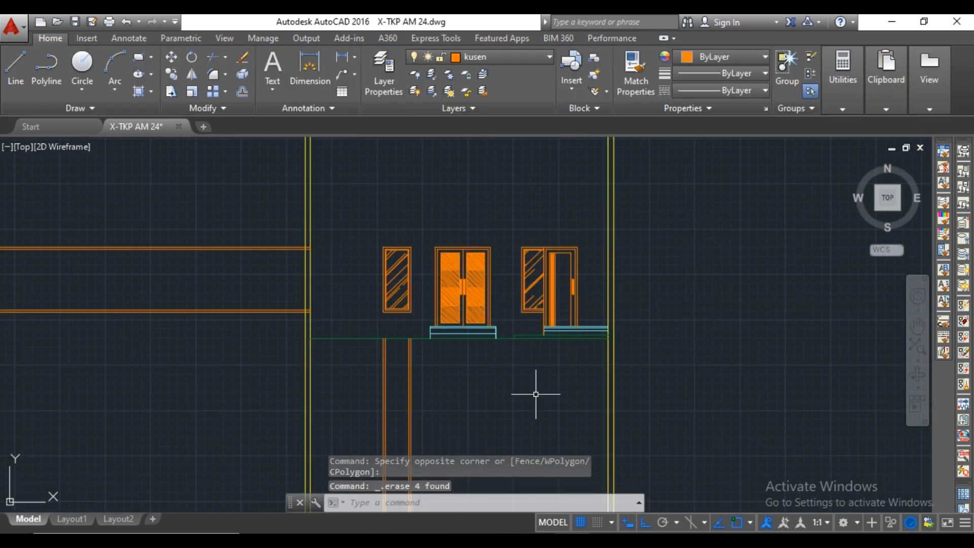
click(497, 388)
click(362, 458)
key(Delete)
click(232, 238)
click(204, 345)
key(Delete)
middle_drag(527, 382, 516, 389)
click(507, 57)
click(473, 152)
middle_drag(400, 196, 493, 280)
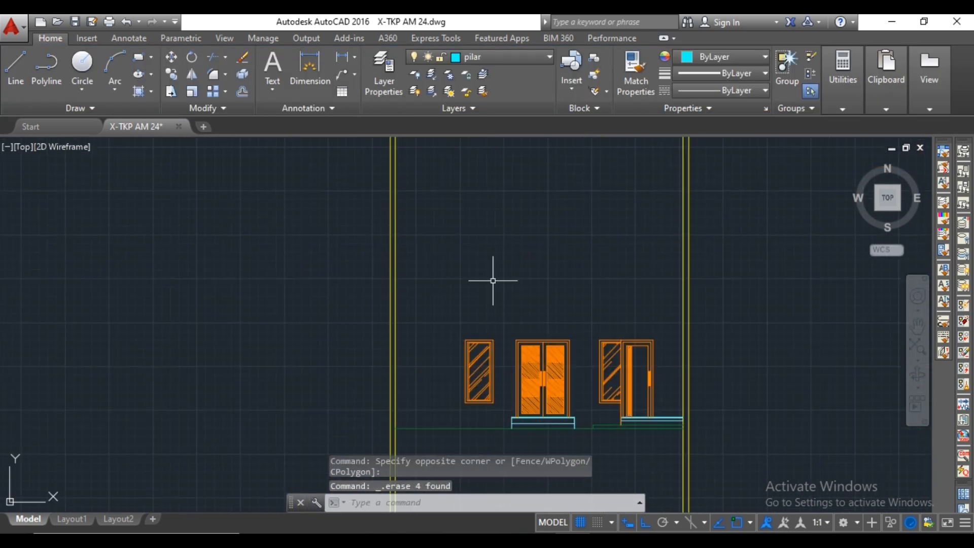
click(532, 58)
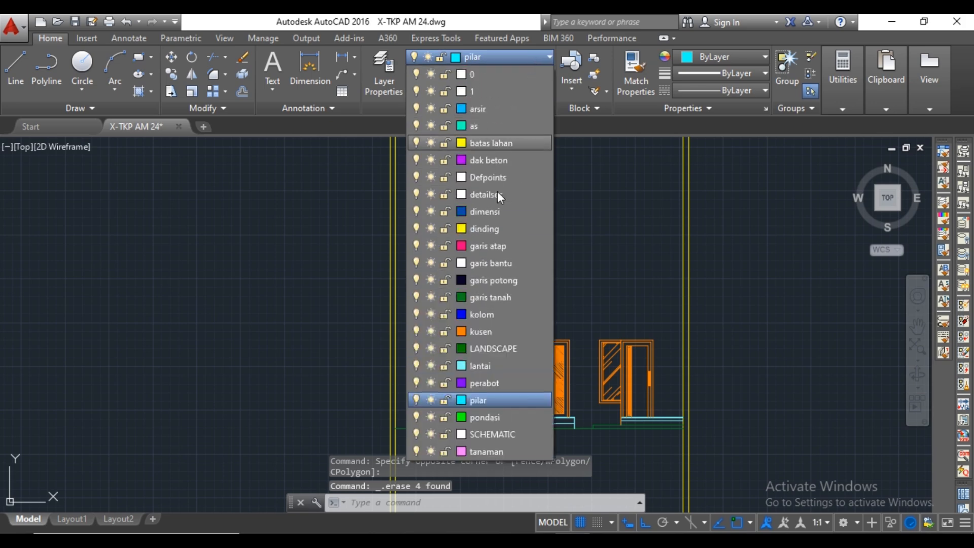
click(474, 332)
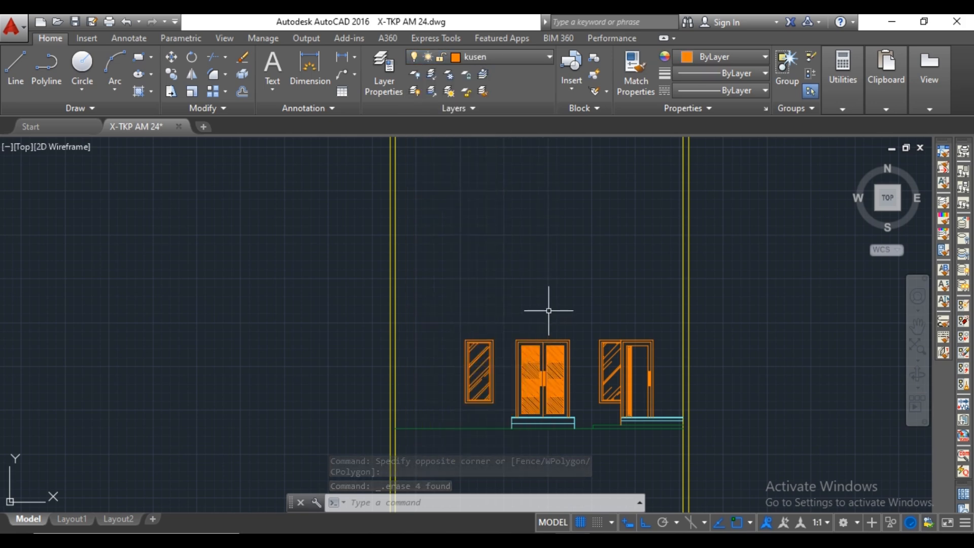
Make dinding the current layer and draw a vertical line 3400 long upward from the upper right corner of the double door's porch floor.
click(521, 57)
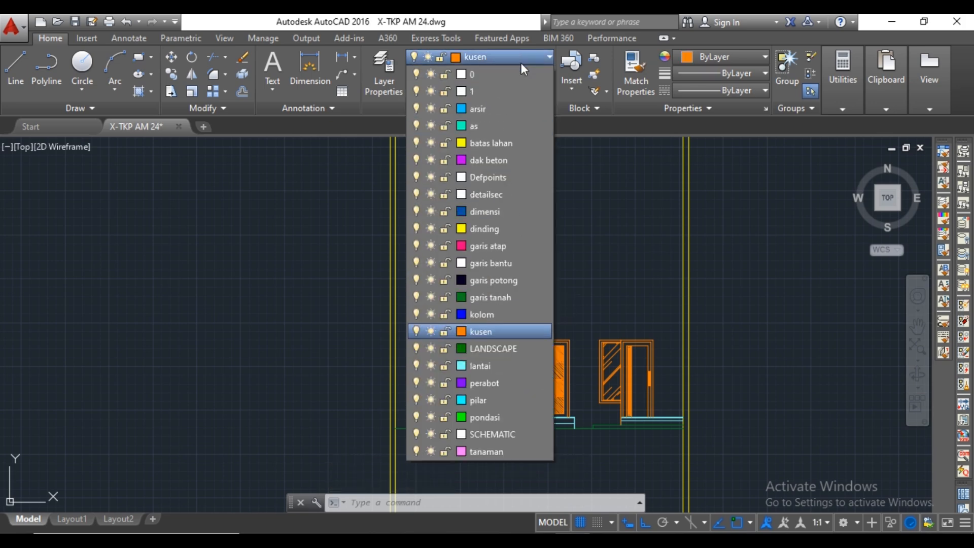
click(506, 228)
text(l)
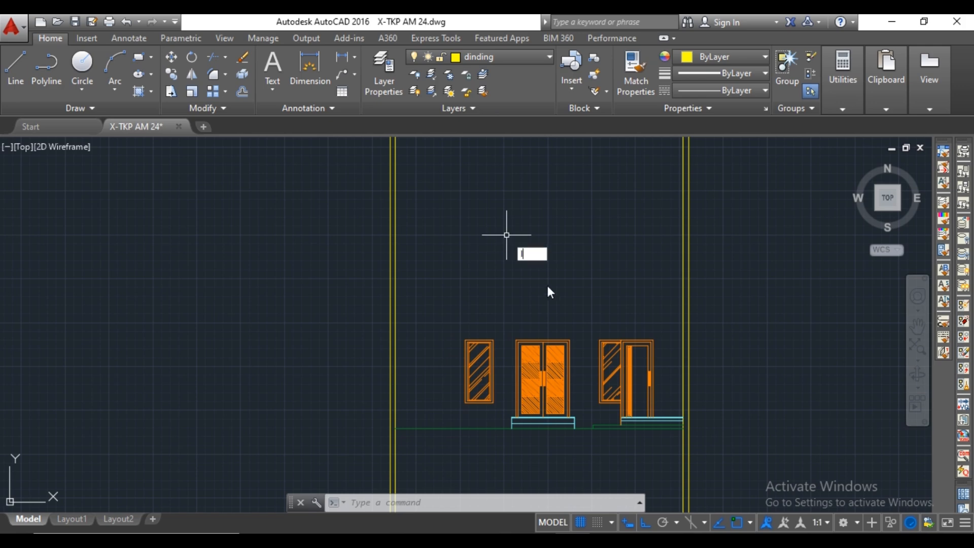
key(Return)
scroll(572, 401, up, 7)
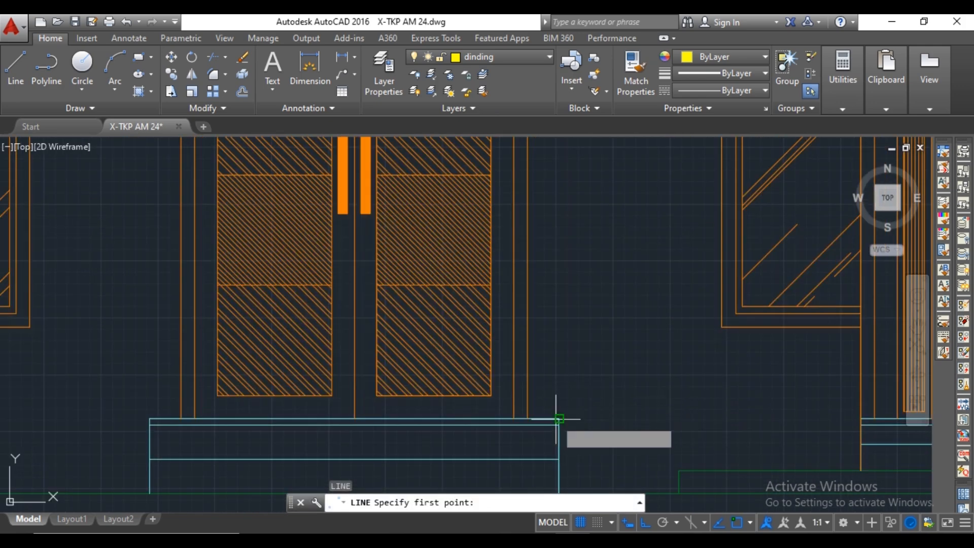
click(558, 419)
scroll(559, 419, down, 6)
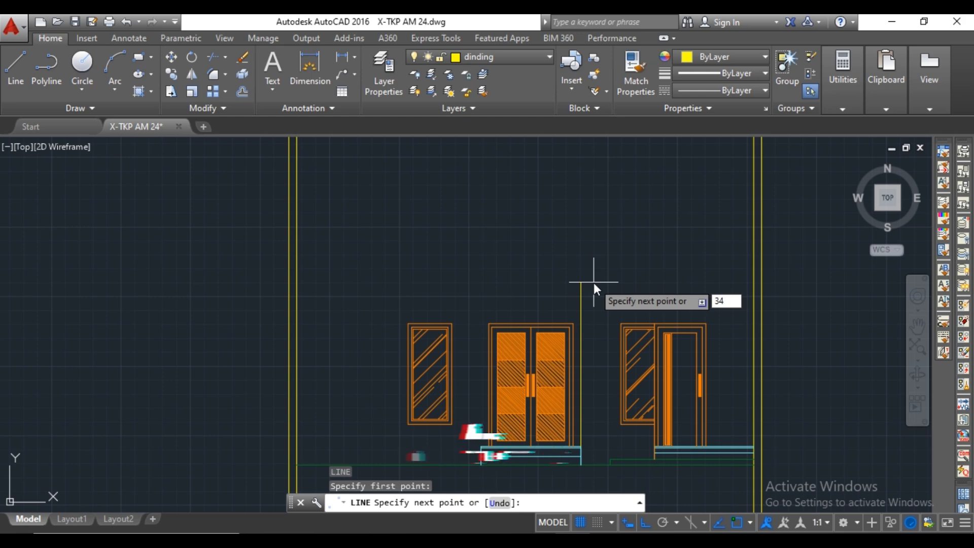
text(3400)
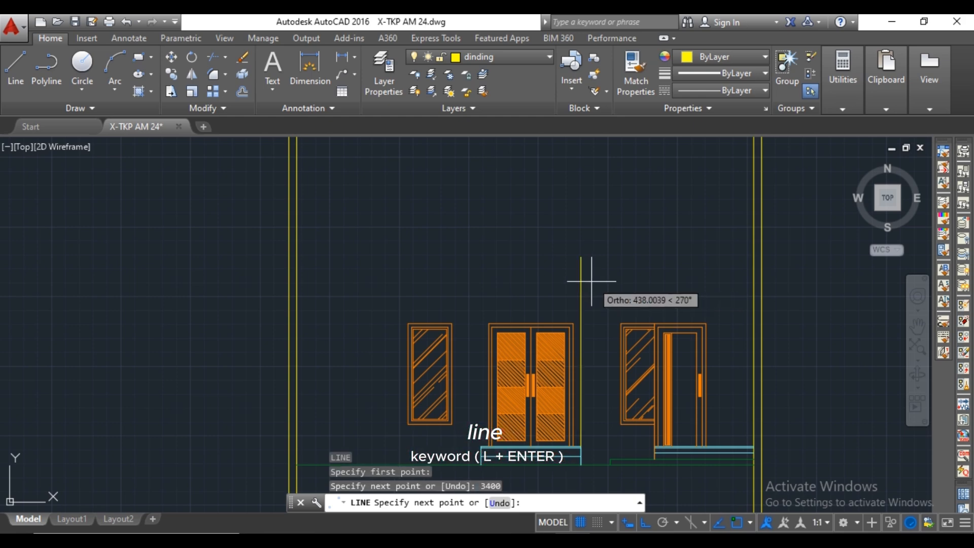
key(Escape)
Draw a horizontal construction line through the top end of the vertical 3400 line.
text(xl)
key(Return)
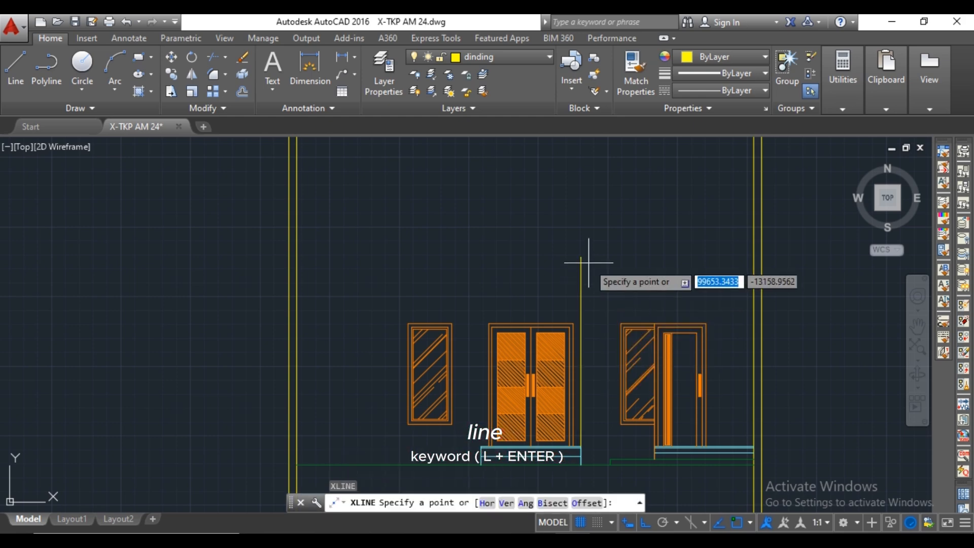
click(581, 257)
click(590, 257)
key(Escape)
Erase the vertical 3400 line and trim the horizontal construction line to the inner boundary lines on both sides.
click(610, 268)
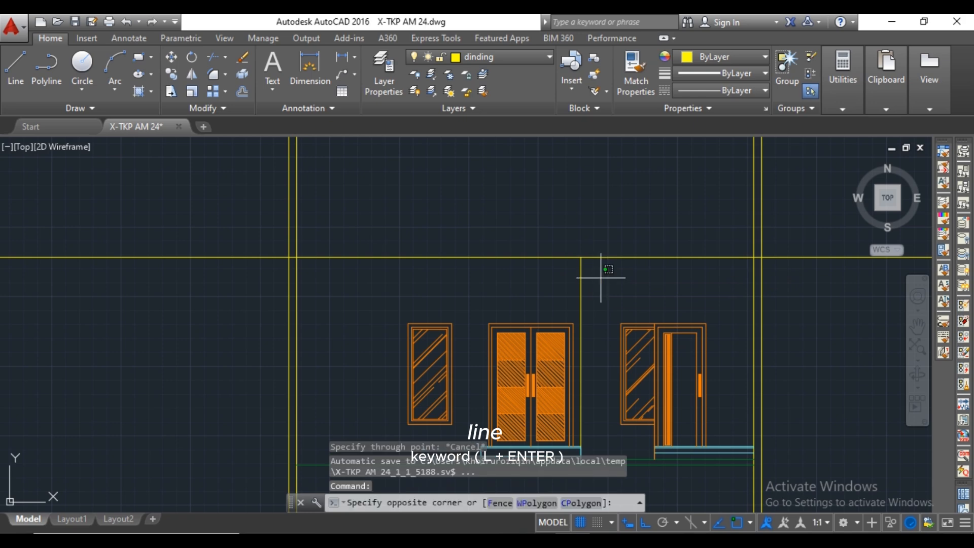
click(582, 284)
click(576, 284)
click(596, 275)
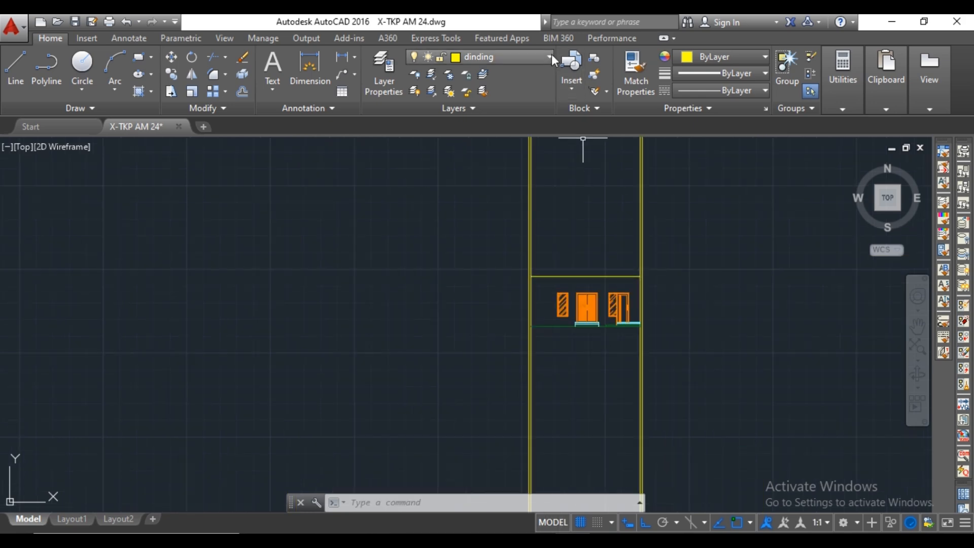
Make dak beton the current layer and check its lineweight in the layer properties.
click(541, 60)
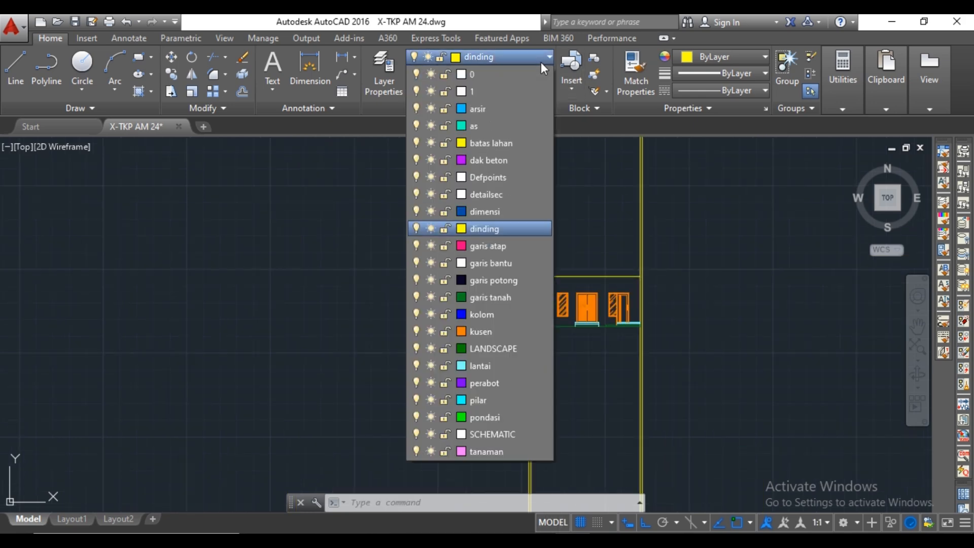
click(528, 162)
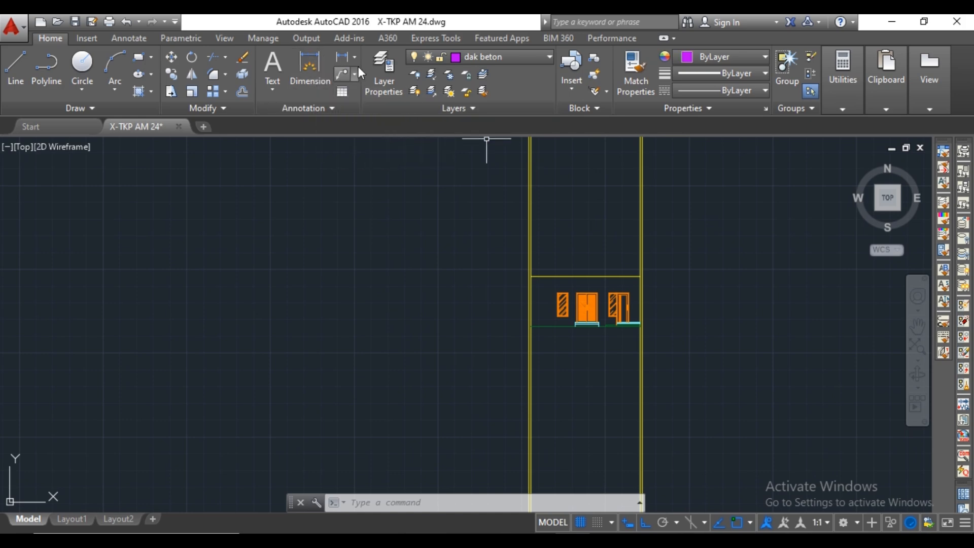
click(388, 75)
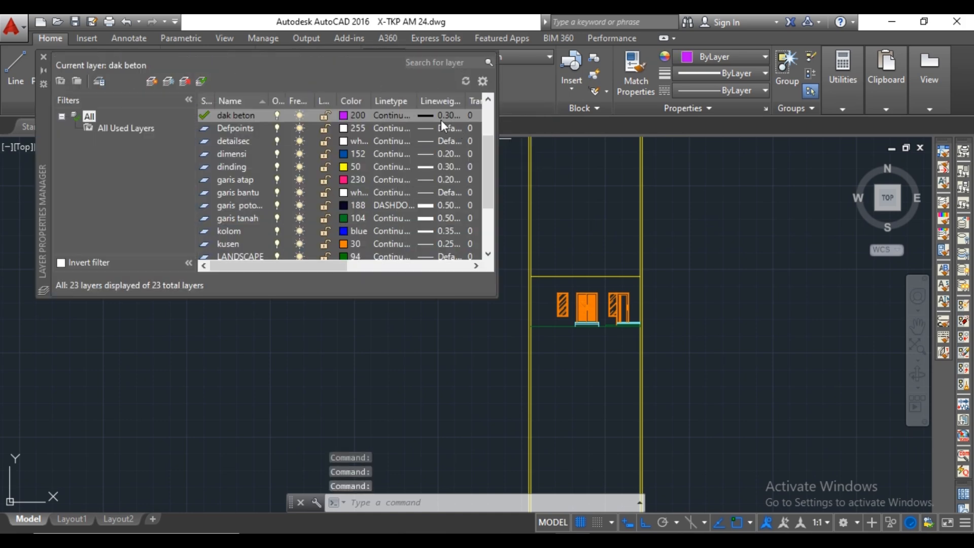
click(44, 57)
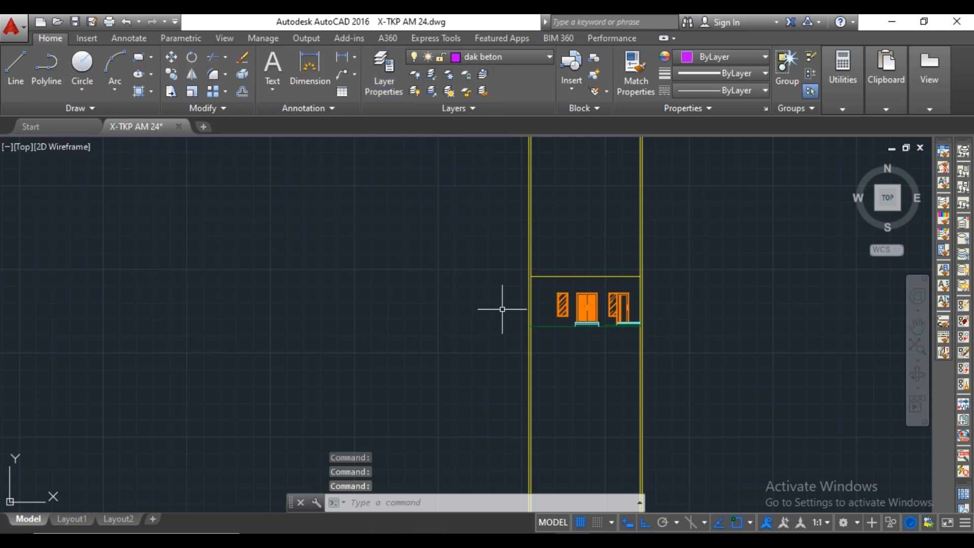
Draw a vertical construction line through the outer right corner of the DAK BETON Elv. + 3.35 slab on the Lantai 2 key plan.
scroll(504, 307, down, 3)
middle_drag(540, 298, 549, 280)
scroll(549, 281, up, 6)
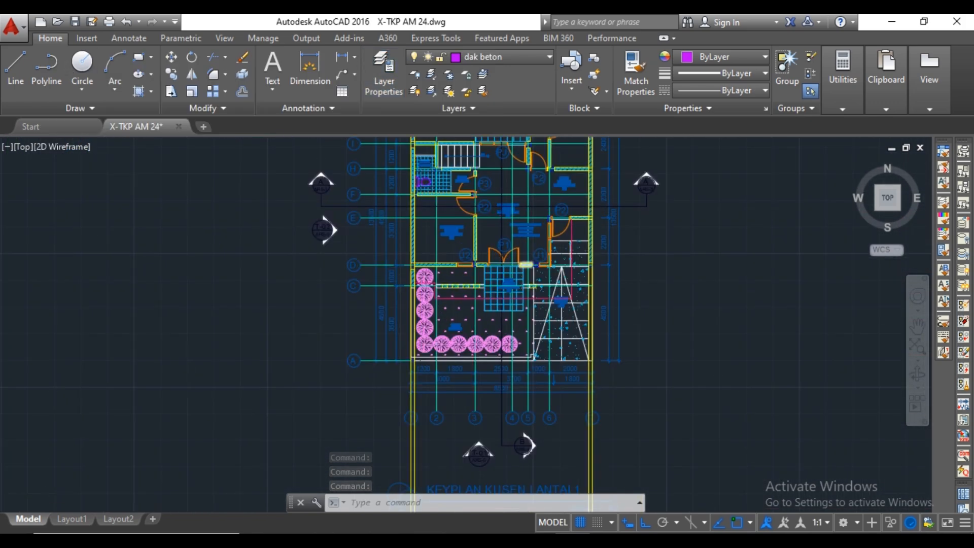
scroll(521, 264, down, 10)
middle_drag(521, 265, 534, 401)
scroll(533, 285, up, 6)
scroll(533, 279, up, 2)
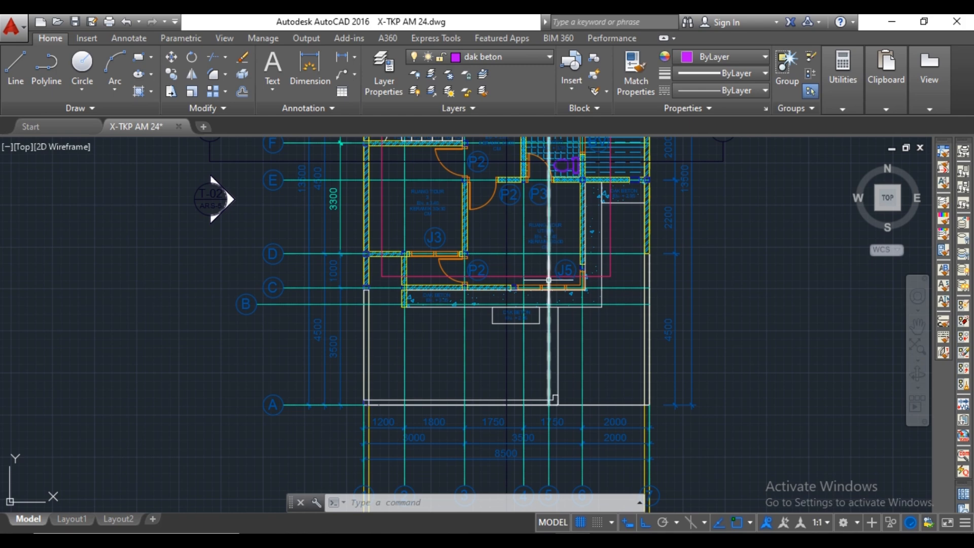
scroll(588, 332, up, 2)
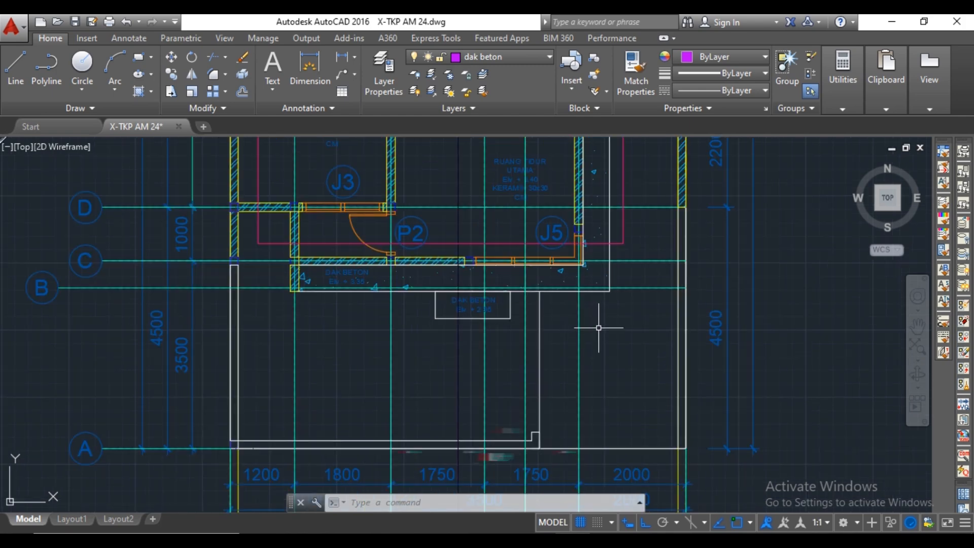
text(l)
key(Return)
scroll(592, 327, up, 4)
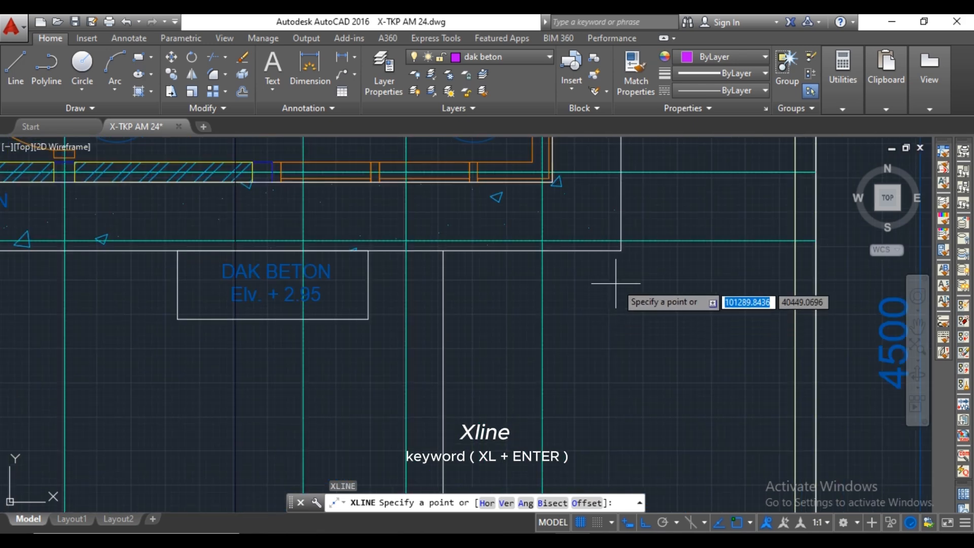
click(622, 249)
click(621, 278)
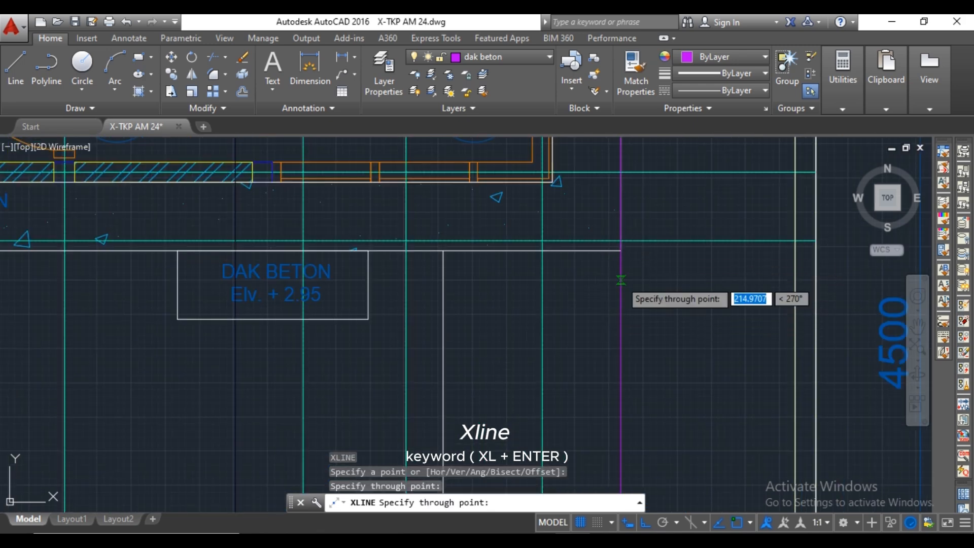
key(Return)
Draw a vertical construction line through the slab's lower left corner at the inner wall face, and erase the extra slanted construction line.
scroll(612, 288, down, 4)
middle_drag(430, 296, 524, 310)
scroll(370, 284, up, 4)
key(Return)
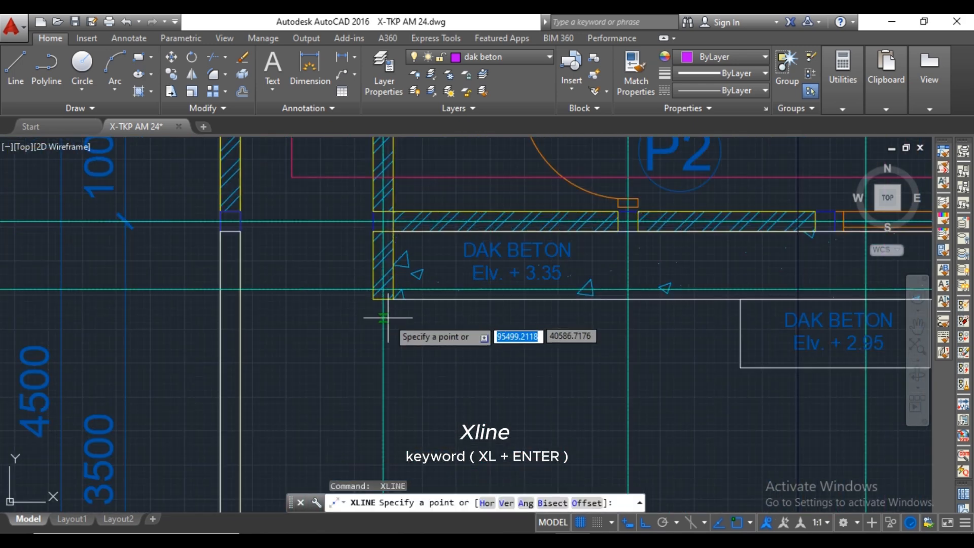
scroll(420, 327, up, 2)
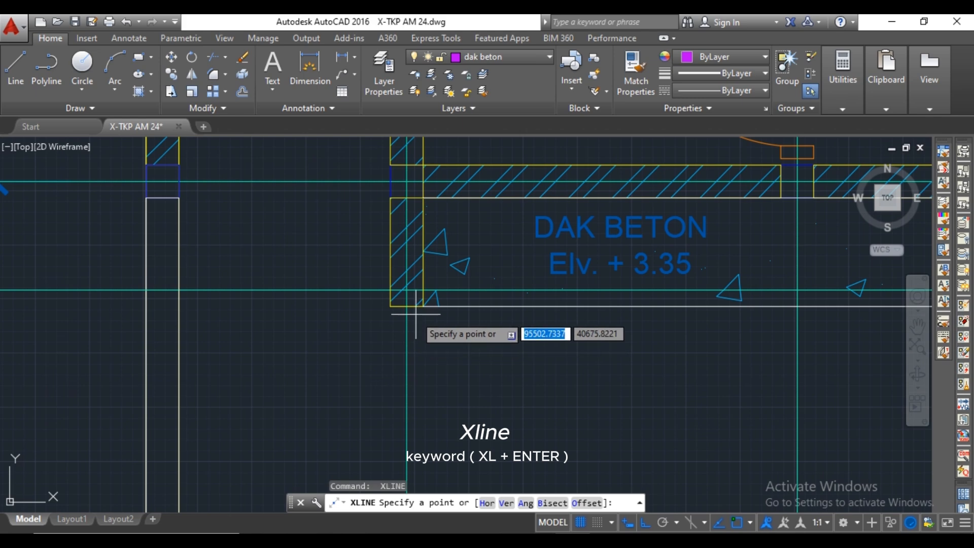
click(422, 306)
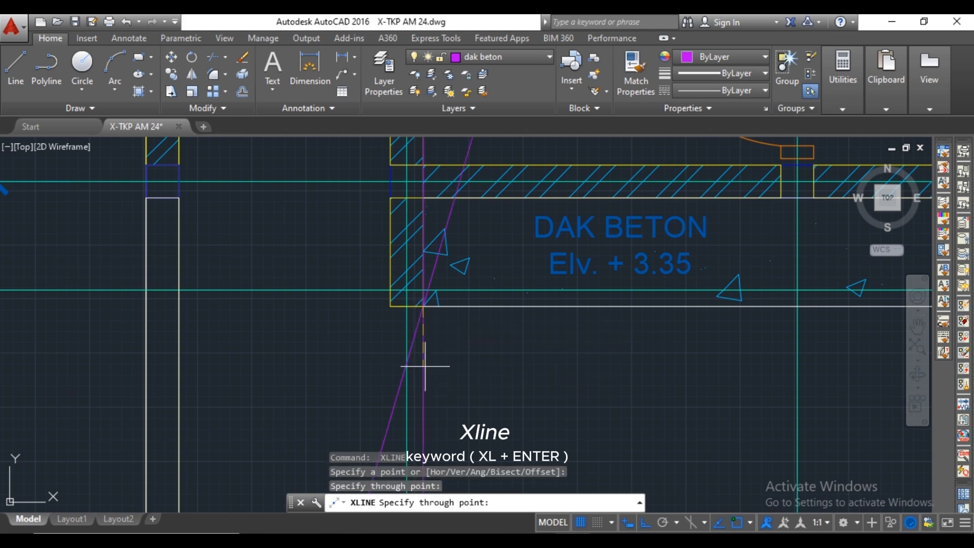
click(446, 380)
key(Escape)
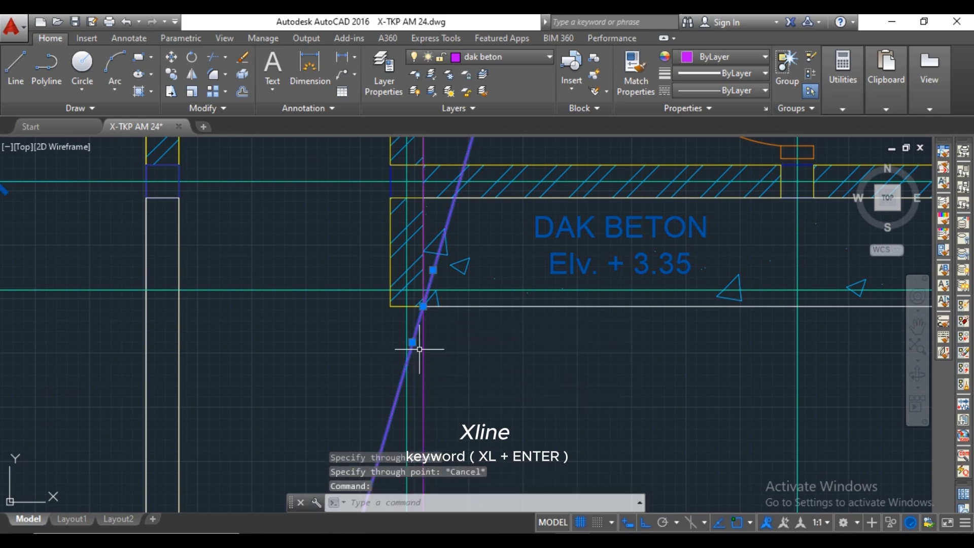
key(Delete)
On the front elevation, place a horizontal dak beton line between the two vertical construction lines, moved 50 below the horizontal dinding line.
scroll(432, 349, down, 10)
middle_drag(535, 387, 516, 245)
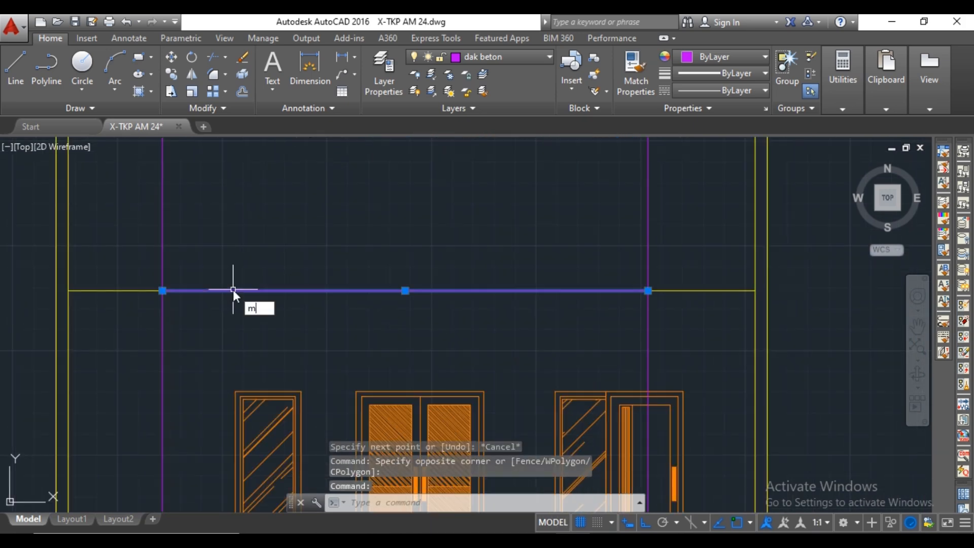
key(Return)
click(258, 290)
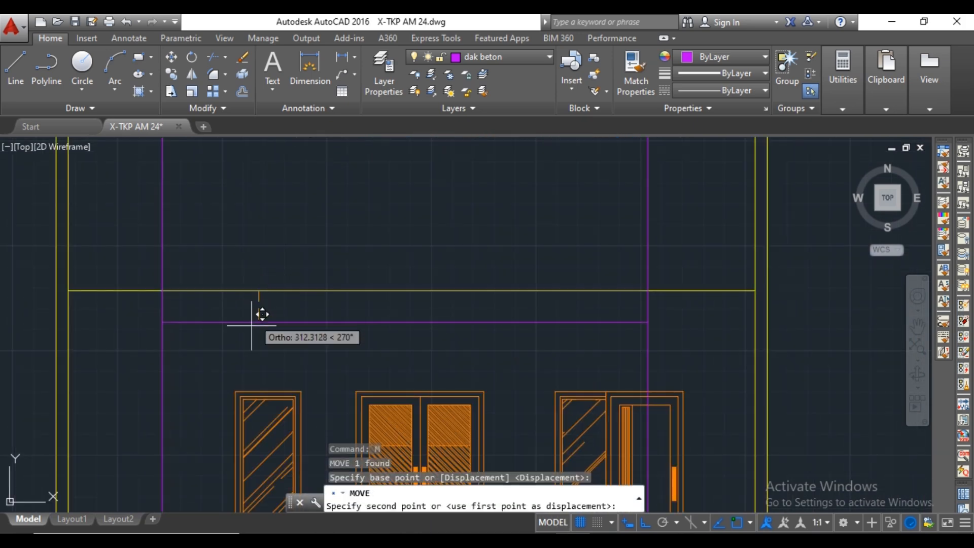
text(50)
key(Return)
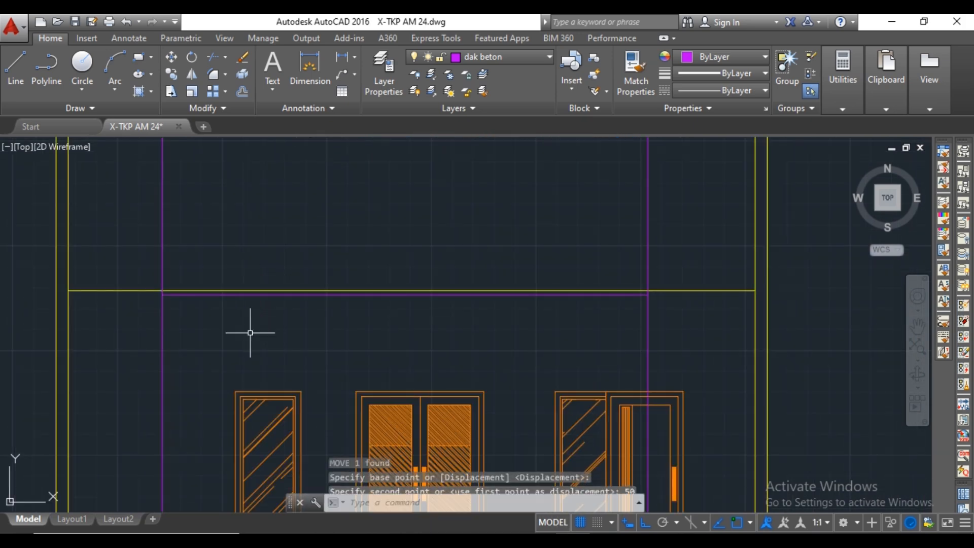
key(Escape)
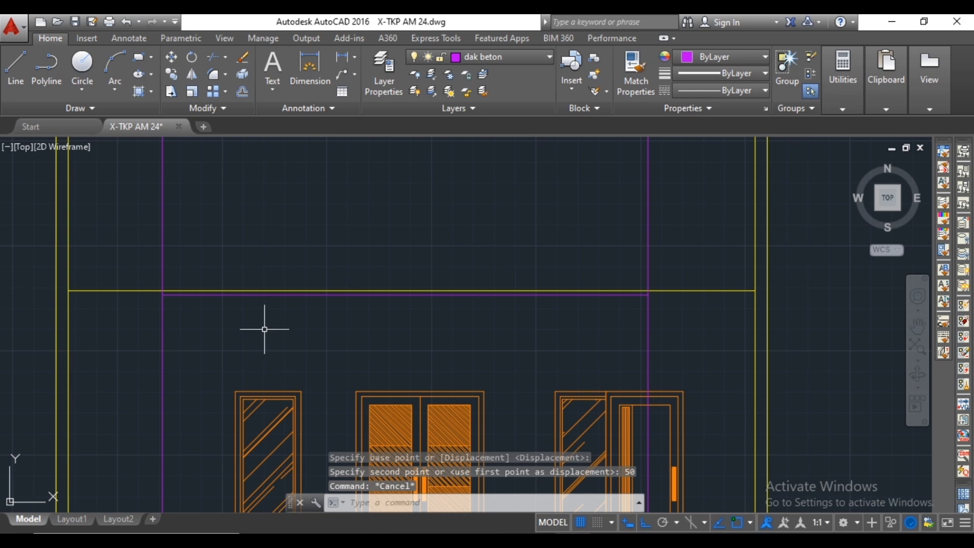
Trim both vertical dak beton lines between the dinding line and the horizontal slab line.
text(tr)
key(Return)
scroll(641, 290, up, 8)
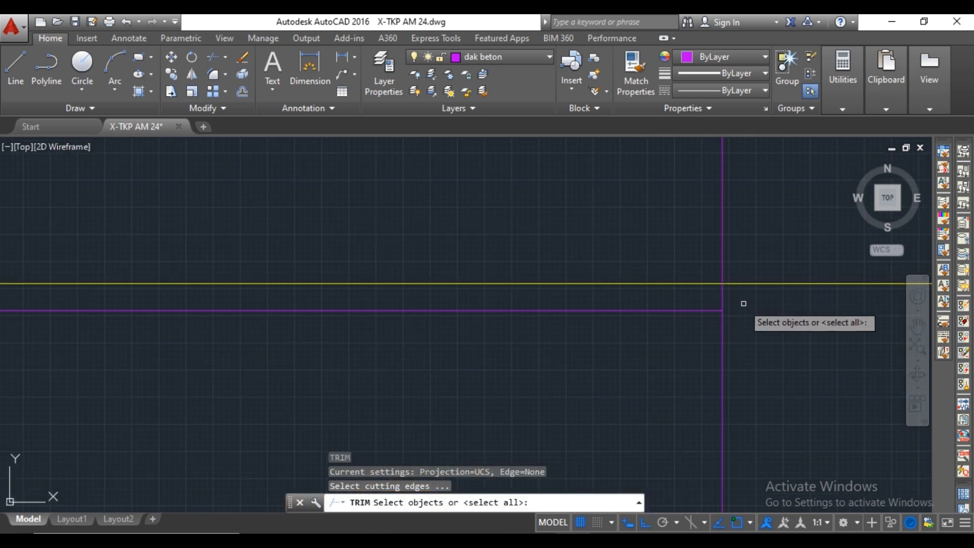
key(Return)
click(720, 288)
click(724, 291)
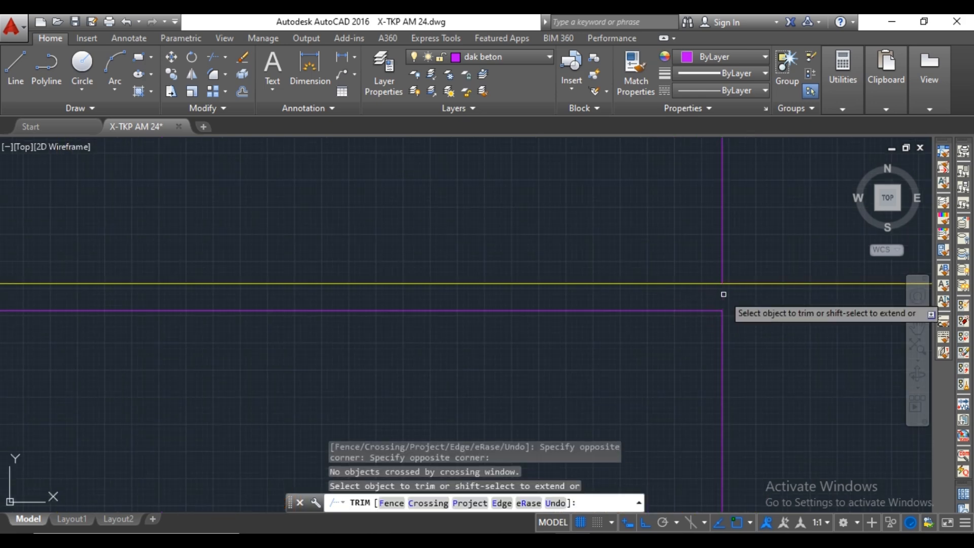
click(723, 294)
scroll(724, 294, down, 5)
middle_drag(515, 307, 726, 309)
middle_drag(517, 308, 663, 311)
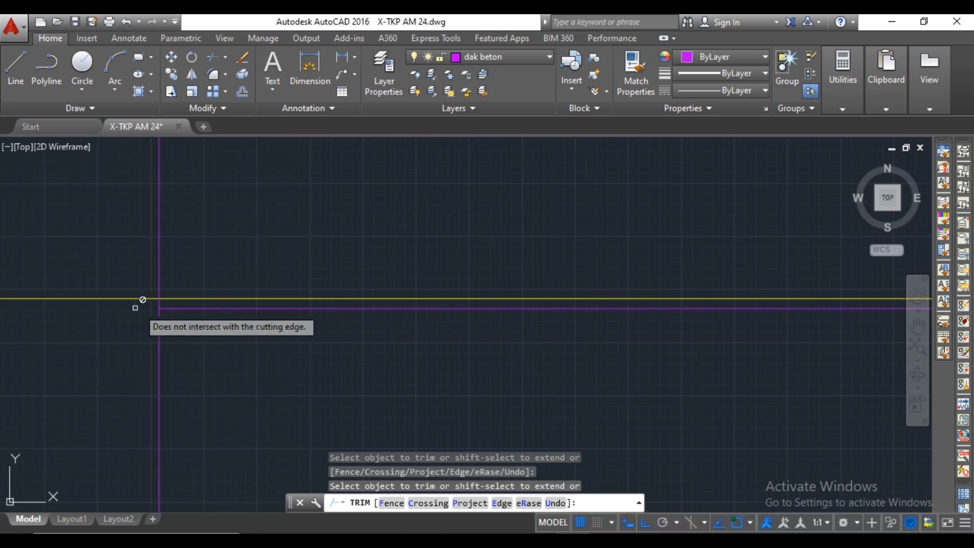
scroll(145, 303, up, 3)
scroll(173, 308, down, 3)
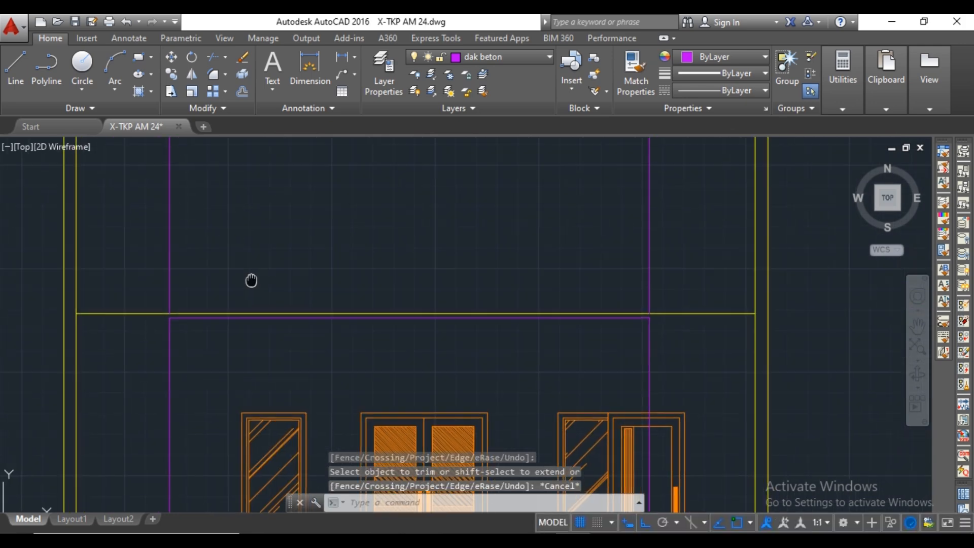
Erase the two remaining vertical dak beton lines above the horizontal dinding line.
click(679, 240)
click(147, 254)
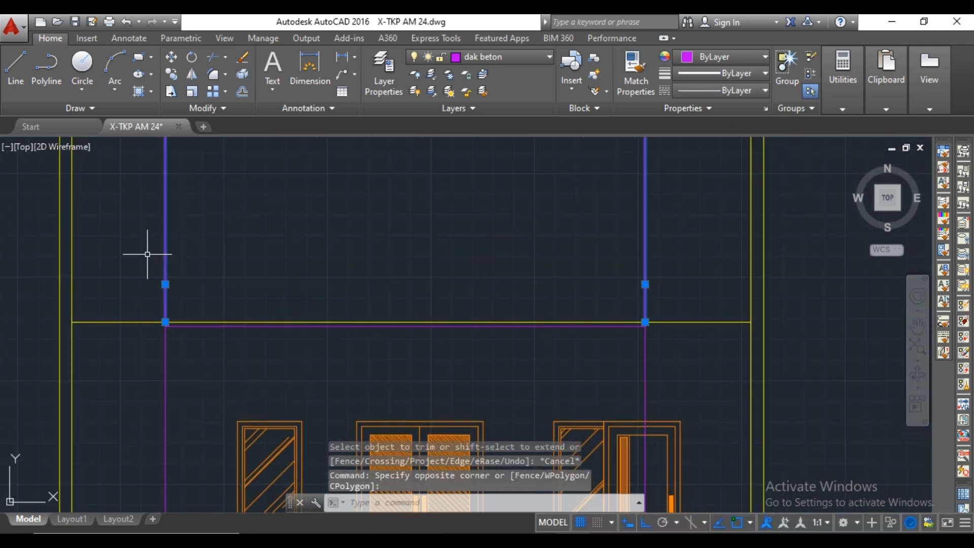
key(Delete)
Offset the horizontal slab line 120 downward to form the slab's lower edge.
click(361, 326)
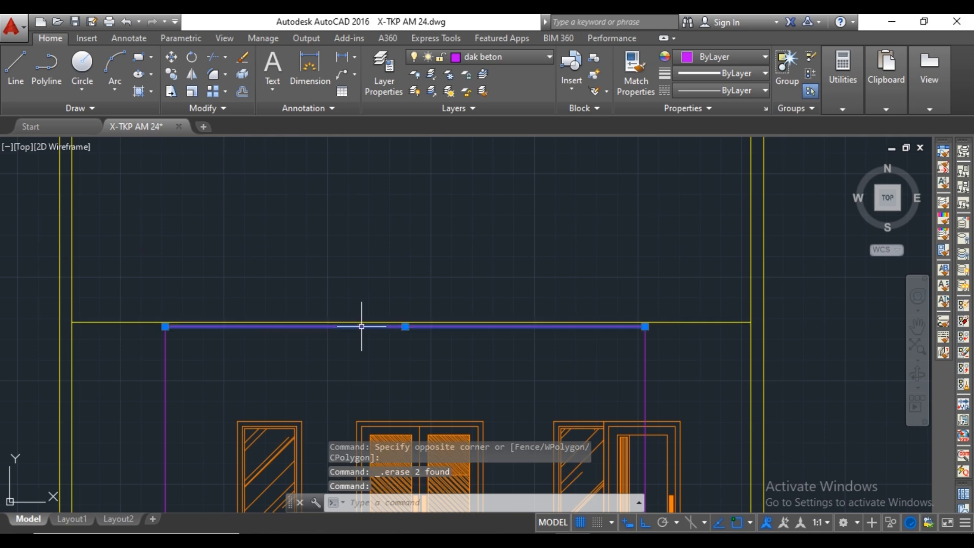
text(o)
key(Return)
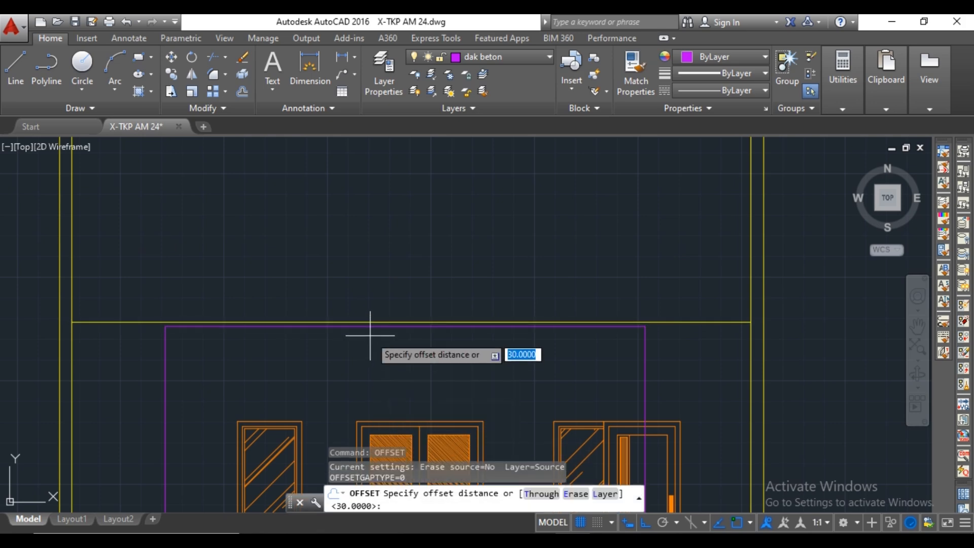
click(370, 328)
text(120)
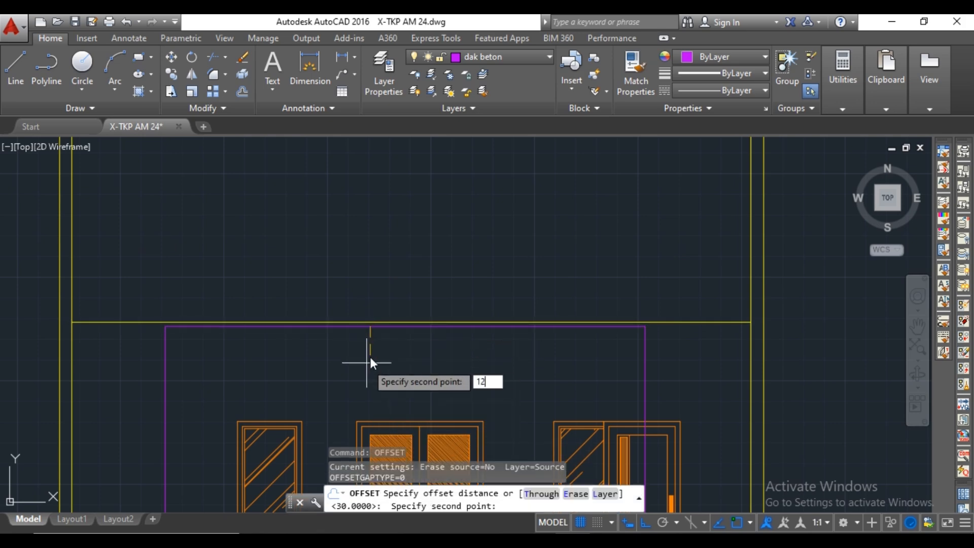
key(Return)
click(353, 356)
key(Escape)
Trim both vertical dak beton construction lines directly below the wide slab's lower edge on the front elevation.
text(tr)
key(Return)
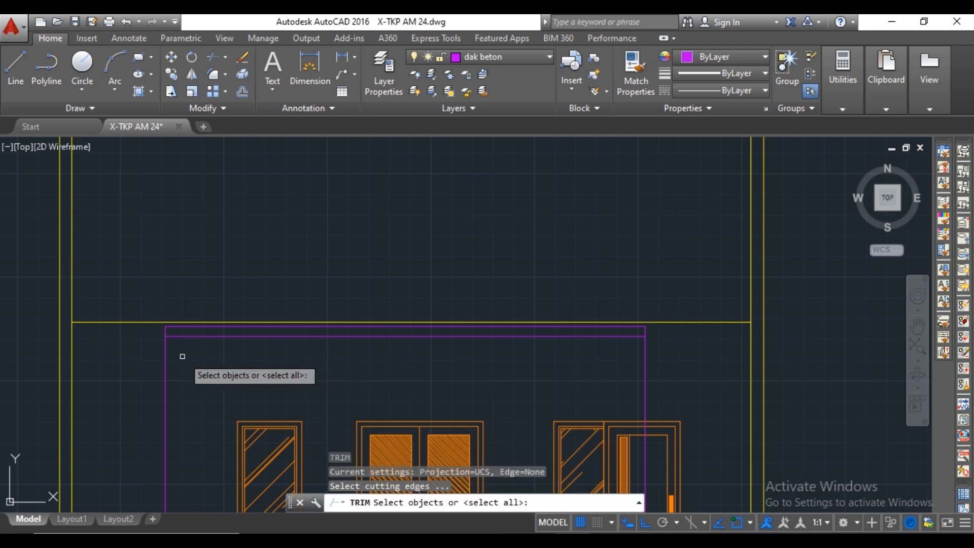
scroll(265, 357, down, 8)
scroll(282, 297, up, 8)
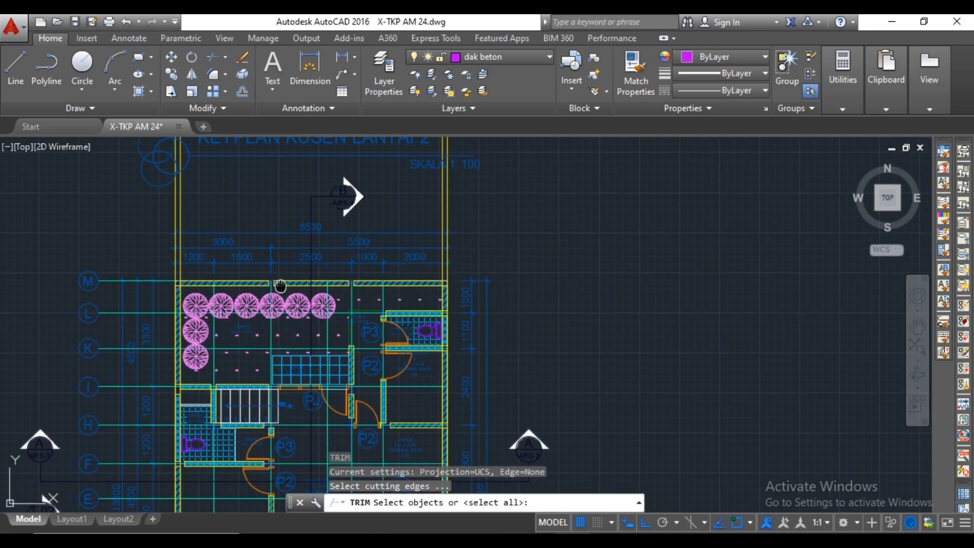
scroll(282, 289, down, 3)
middle_drag(284, 378, 338, 97)
middle_drag(361, 324, 365, 142)
scroll(374, 344, up, 3)
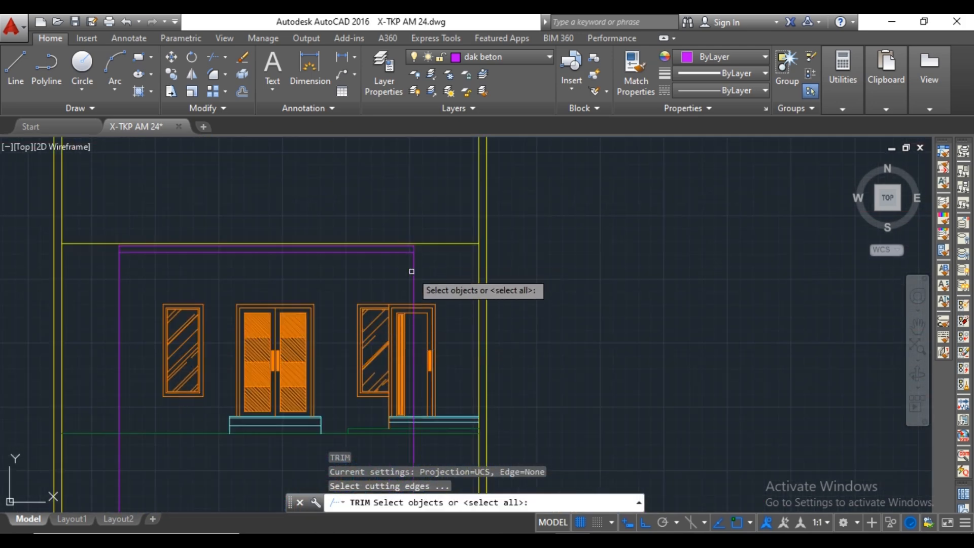
key(Return)
click(412, 251)
scroll(199, 364, down, 2)
key(Escape)
Erase the two leftover vertical dak beton lines that run down below the wide slab.
click(320, 431)
click(291, 436)
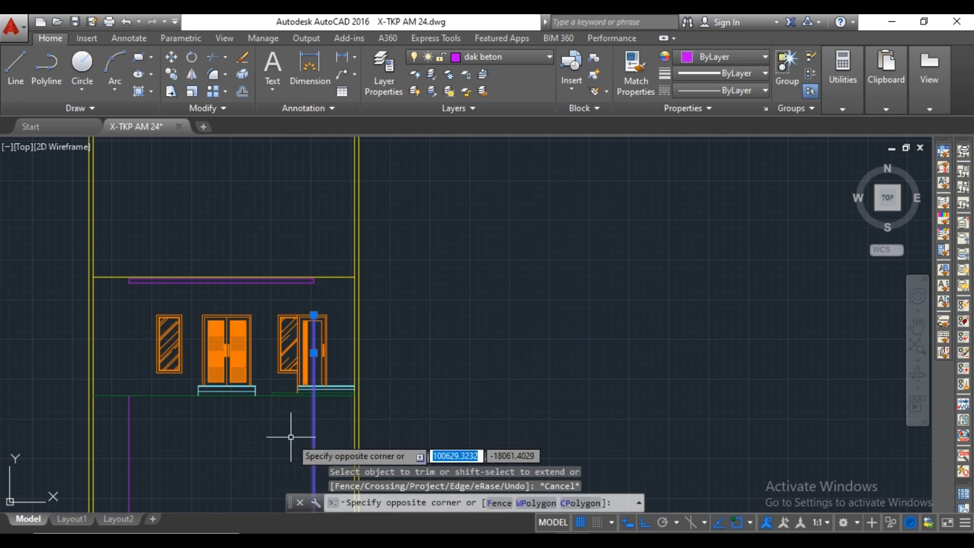
key(Delete)
click(144, 443)
click(125, 445)
key(Delete)
middle_drag(113, 411, 144, 419)
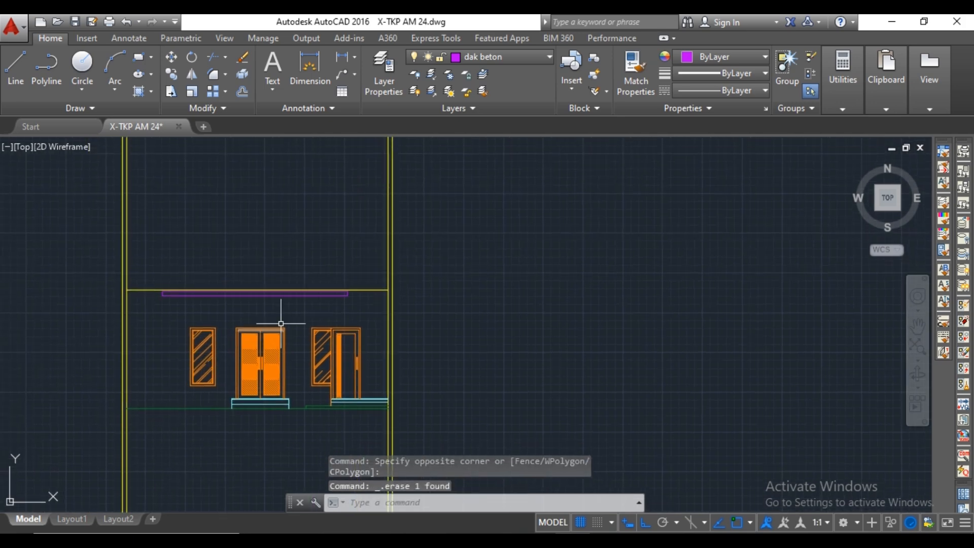
Place vertical construction lines through both outer corners of the small DAK BETON Elv. + 2.95 slab at the front of the upper floor plan.
scroll(302, 308, up, 4)
scroll(291, 295, down, 3)
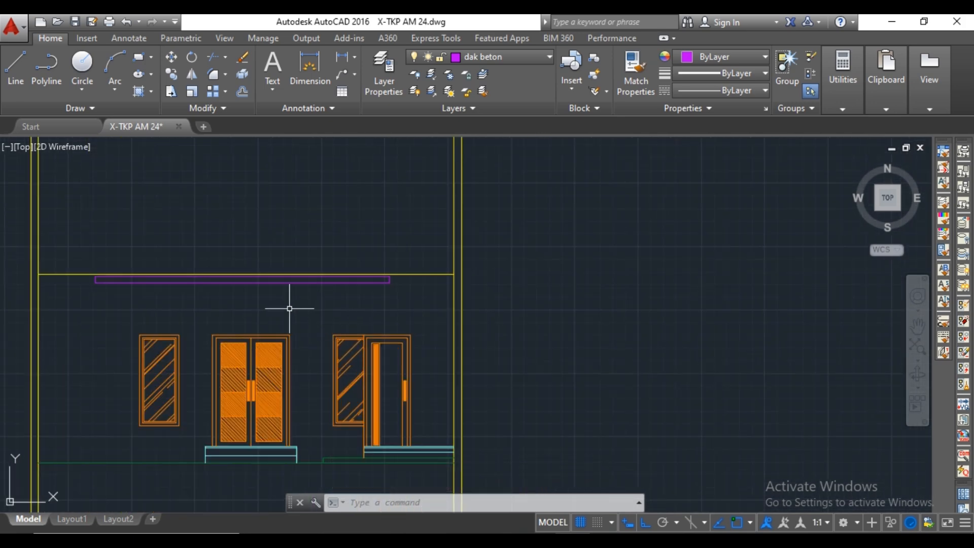
scroll(282, 305, down, 7)
middle_drag(287, 177, 326, 371)
scroll(325, 271, up, 6)
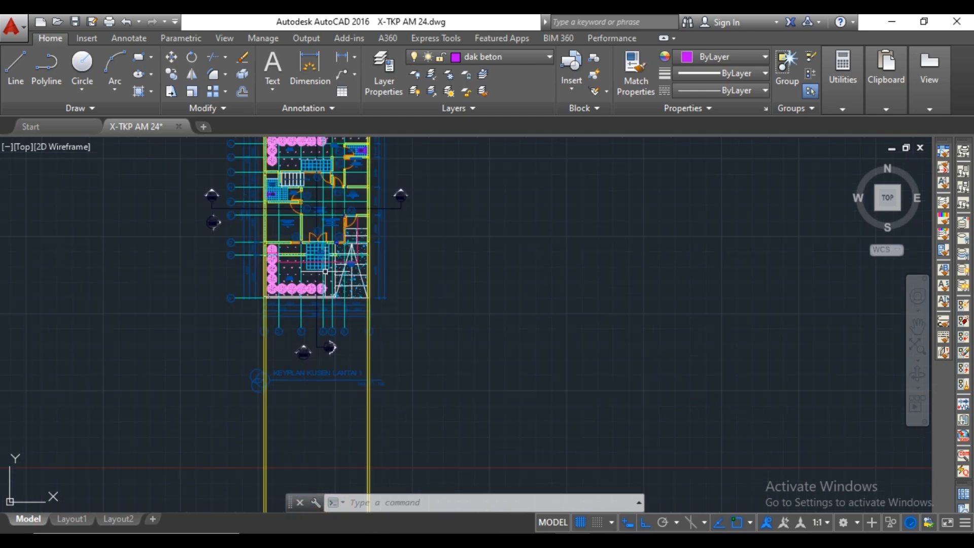
scroll(324, 325, down, 6)
middle_drag(334, 188, 339, 328)
scroll(320, 348, up, 10)
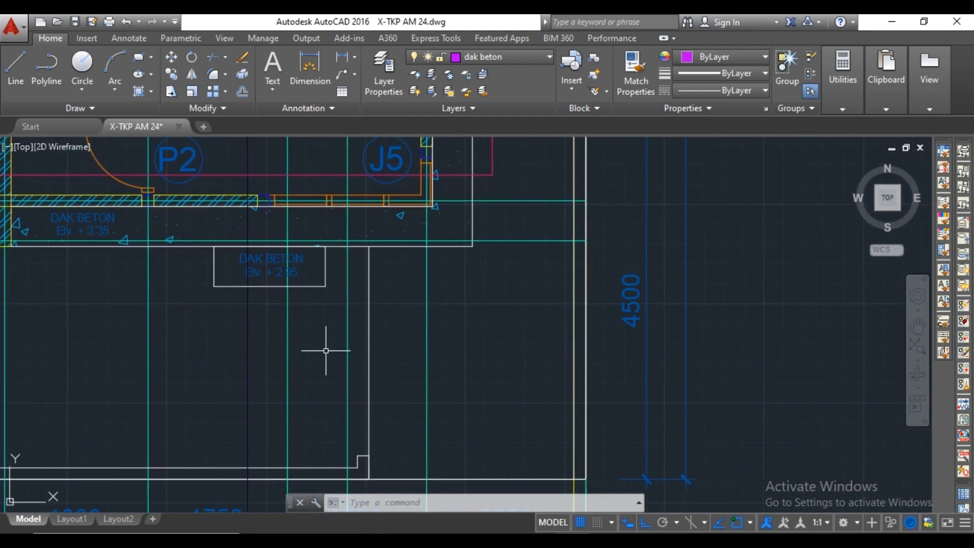
text(xl)
key(Return)
click(327, 291)
key(Escape)
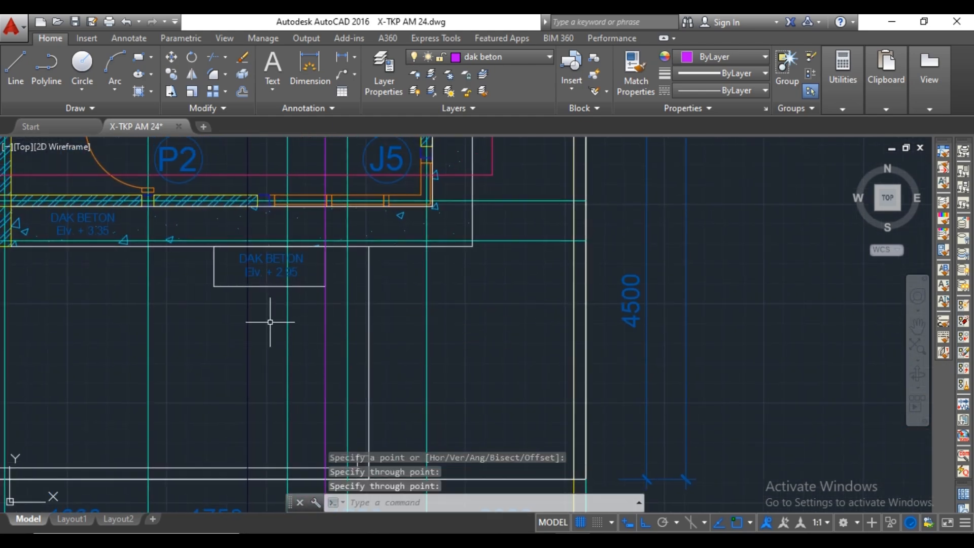
key(Return)
click(207, 285)
click(219, 311)
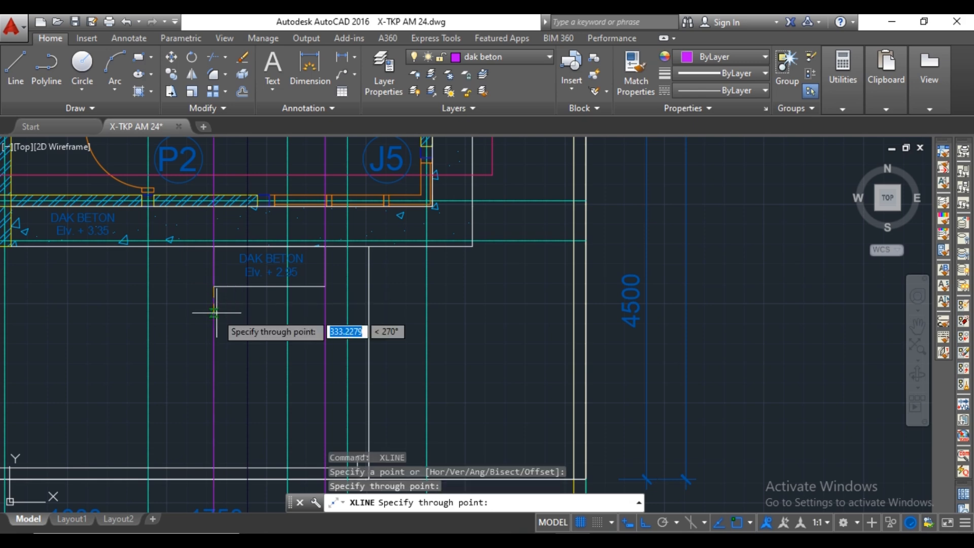
key(Escape)
On the front elevation, draw a 2950 line upward from the double door's step top along the right vertical construction line.
scroll(287, 344, down, 10)
middle_drag(287, 344, 318, 306)
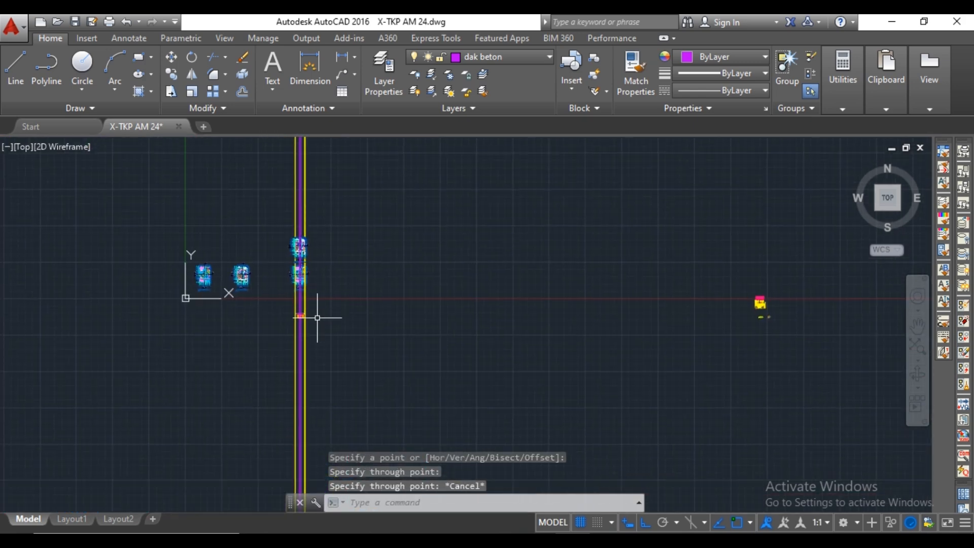
scroll(317, 317, up, 10)
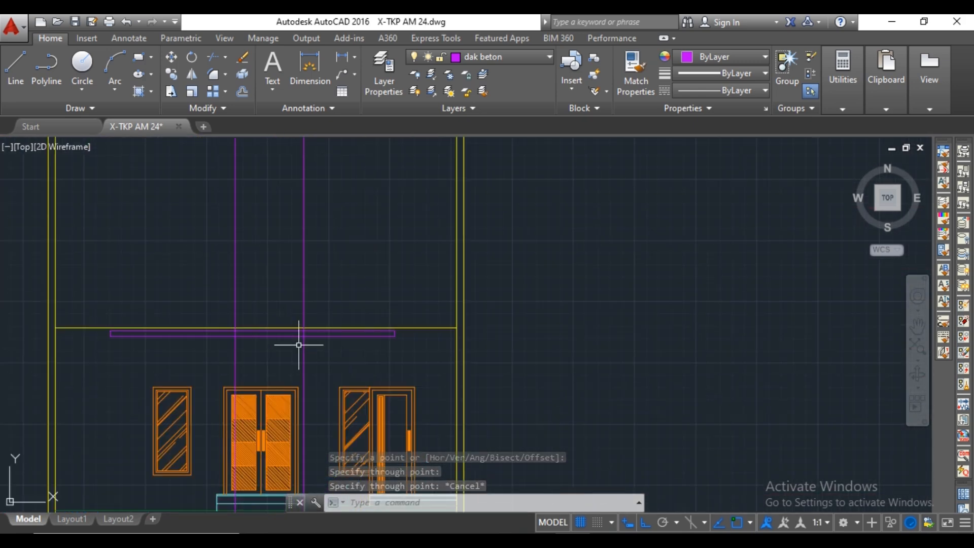
scroll(299, 344, up, 4)
middle_drag(298, 352, 346, 310)
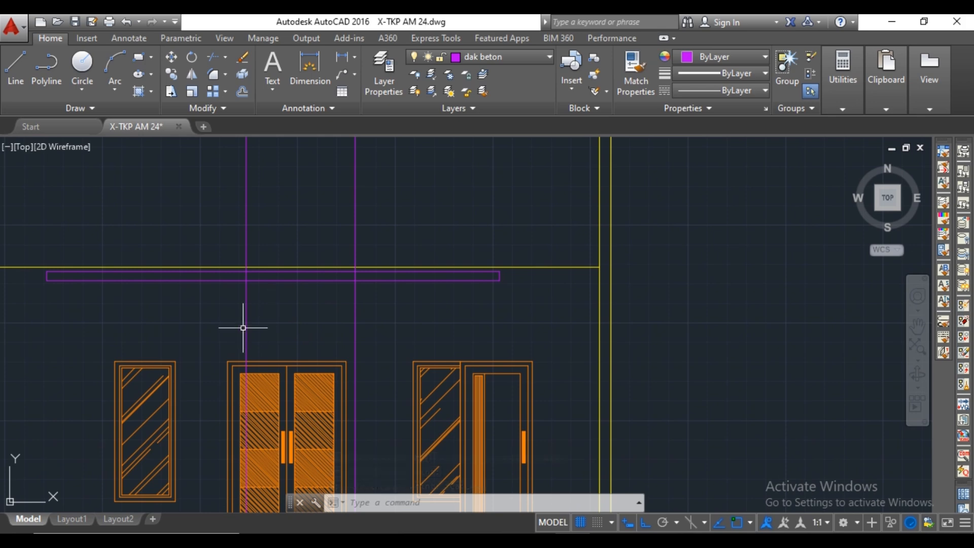
scroll(339, 331, down, 3)
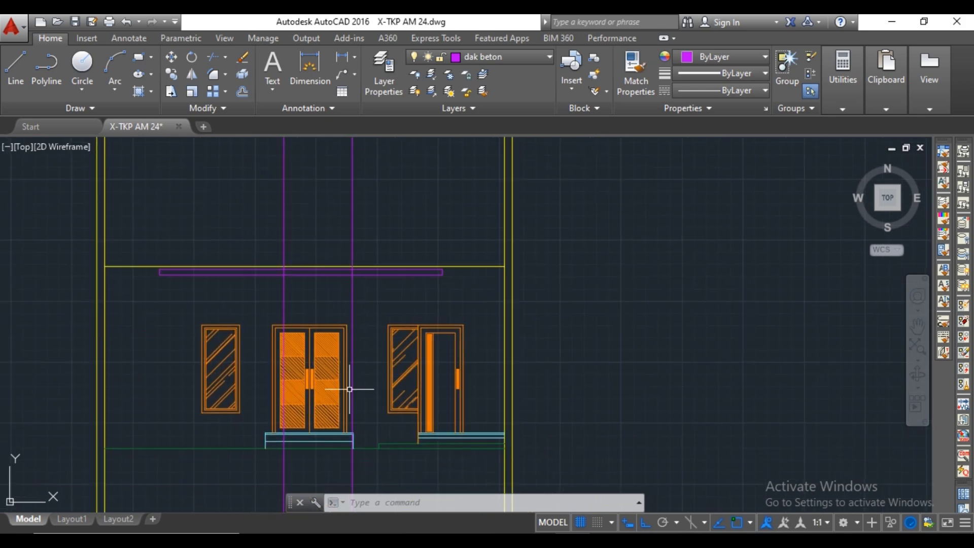
key(l)
key(Return)
scroll(348, 424, up, 6)
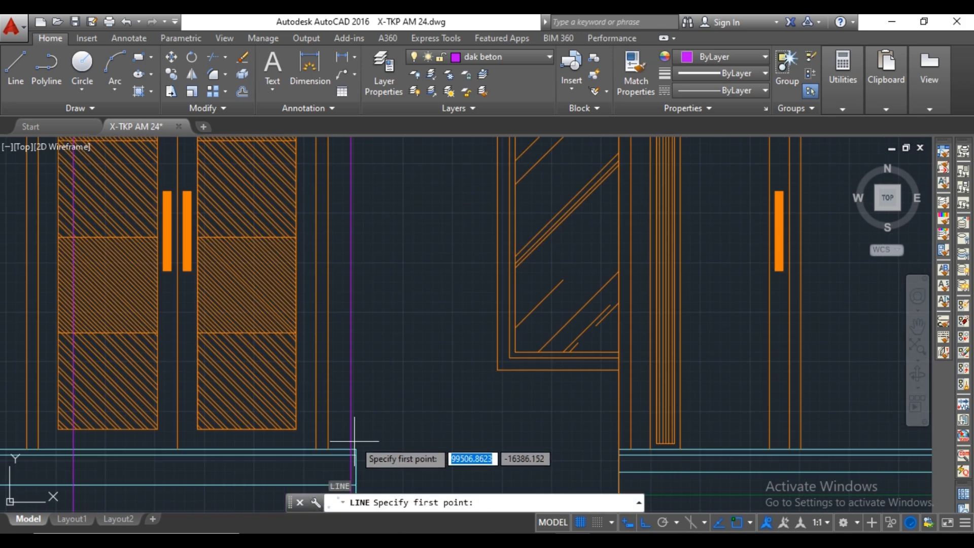
scroll(351, 449, up, 3)
click(352, 393)
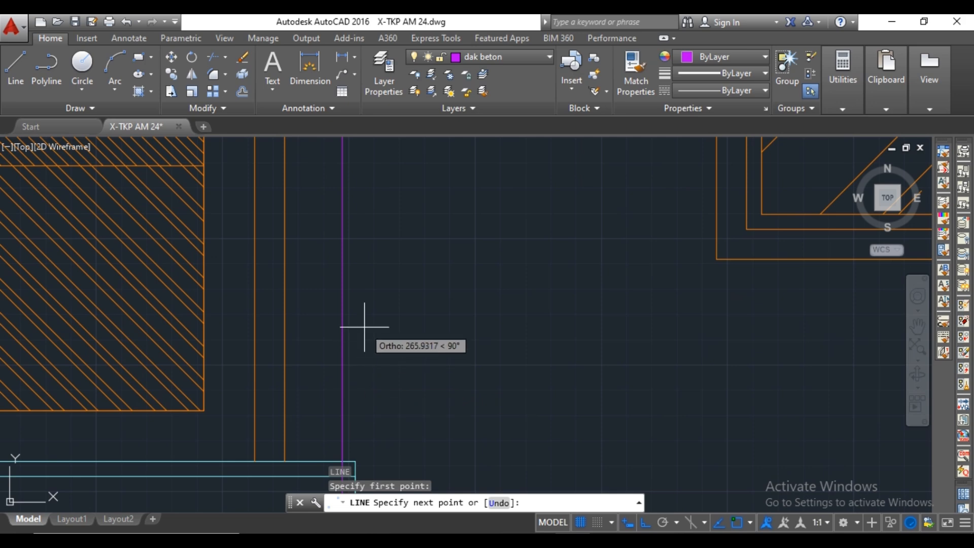
text(2950)
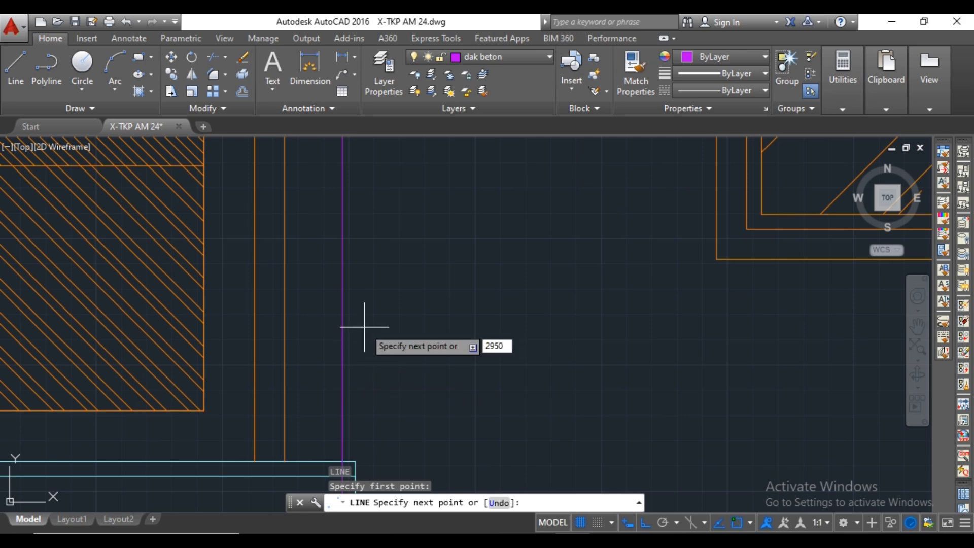
key(Return)
Continue the line horizontally to the left vertical construction line to form the small slab's top edge.
scroll(367, 310, down, 5)
scroll(337, 278, up, 4)
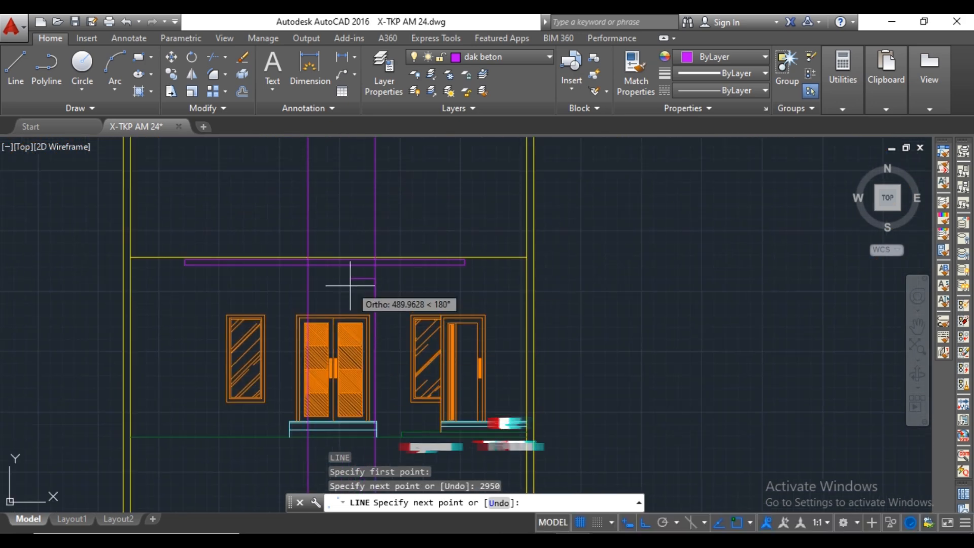
click(240, 266)
key(Escape)
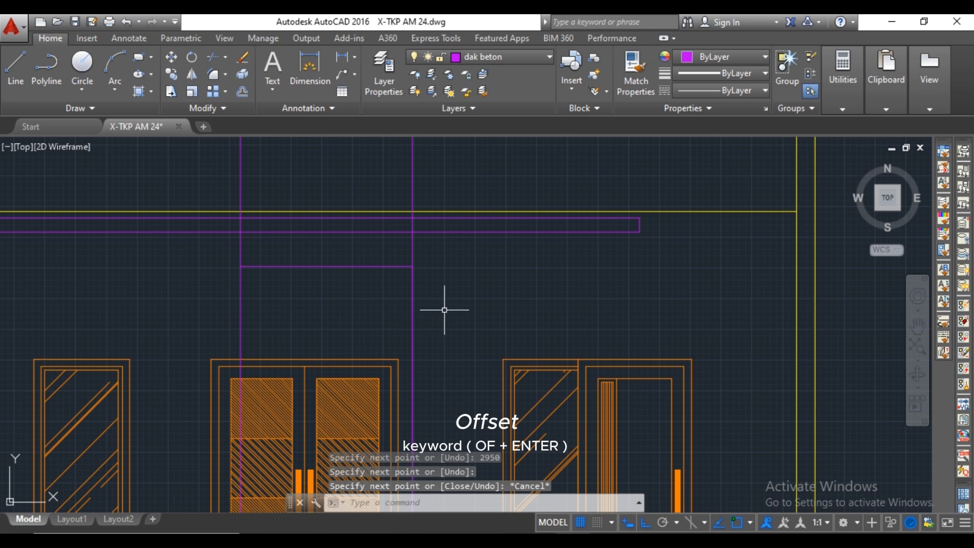
Trim both vertical construction lines below the small slab's top edge and erase the overlapping 2950 height line.
text(ts or)
key(Return)
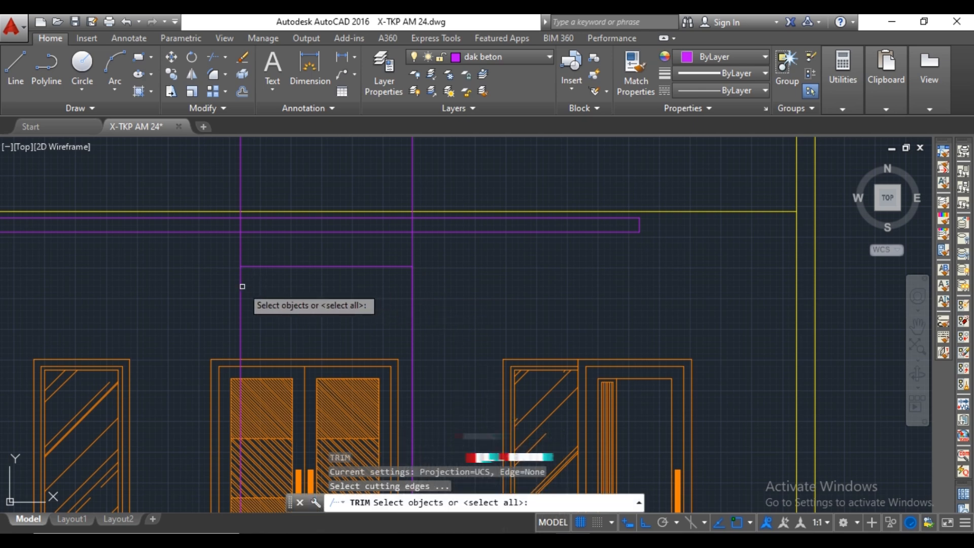
key(Return)
click(242, 287)
click(444, 285)
click(411, 294)
click(411, 291)
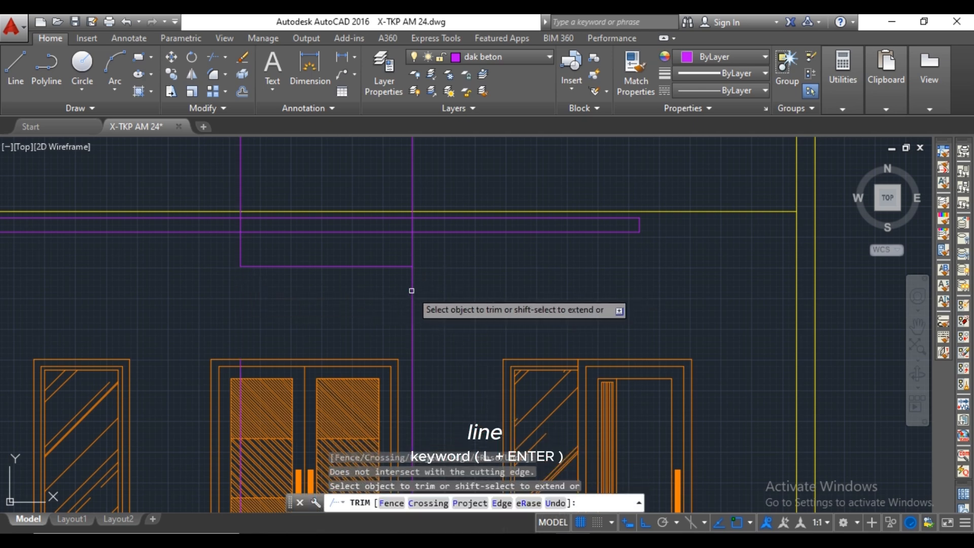
key(Return)
click(411, 290)
key(Delete)
Offset the small slab's top edge 120 downward to form its lower edge.
click(369, 259)
click(351, 280)
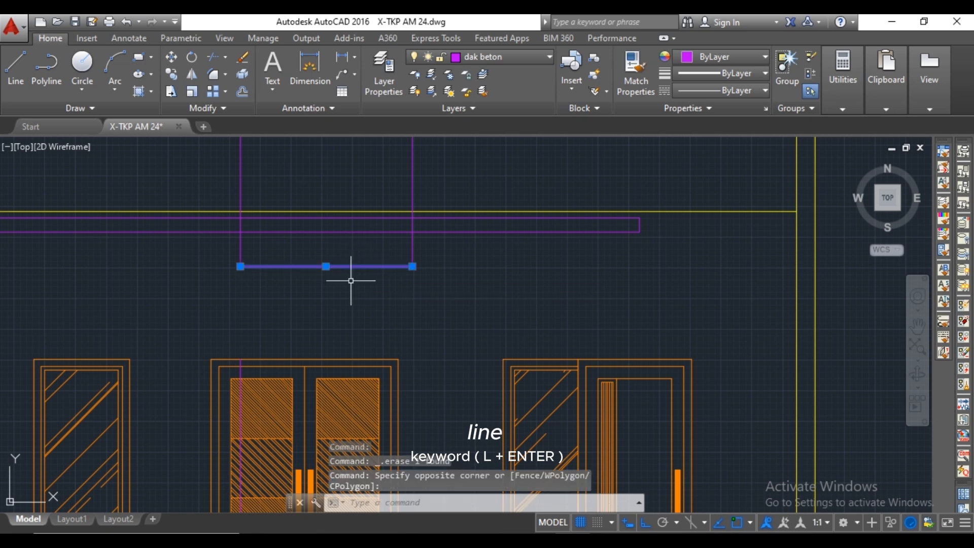
key(Return)
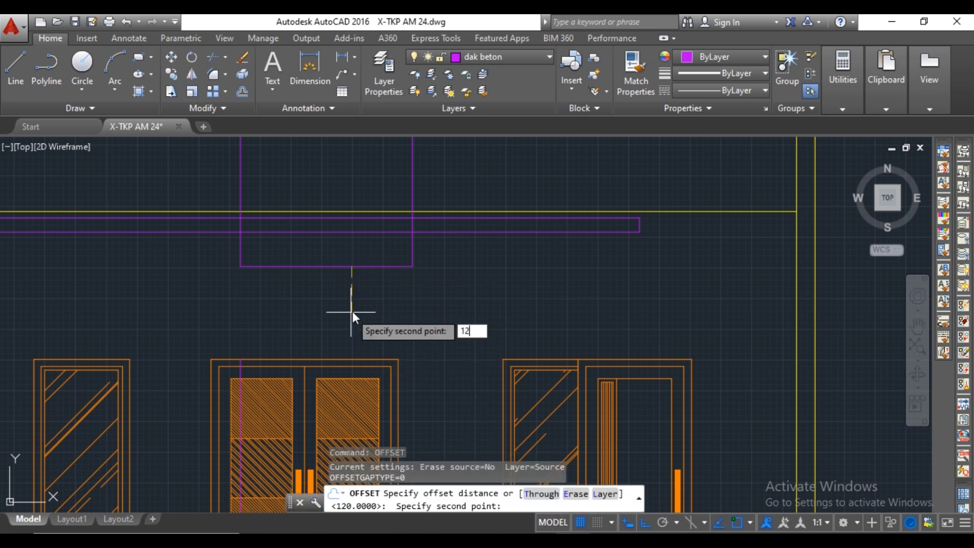
text(0)
key(Return)
click(355, 309)
key(Escape)
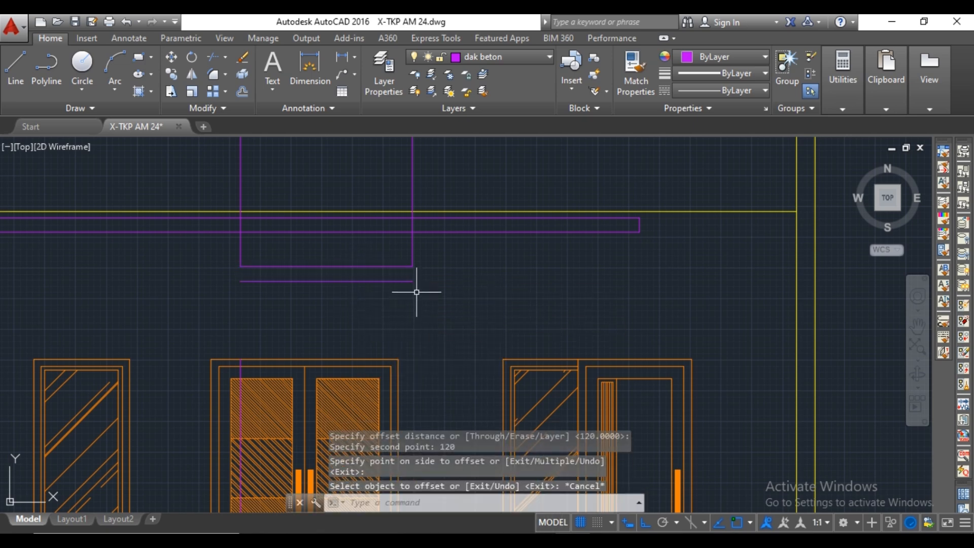
Close both ends of the small slab with short vertical lines between its upper and lower edges.
text(l)
key(Return)
click(413, 267)
click(412, 281)
key(Return)
key(Return)
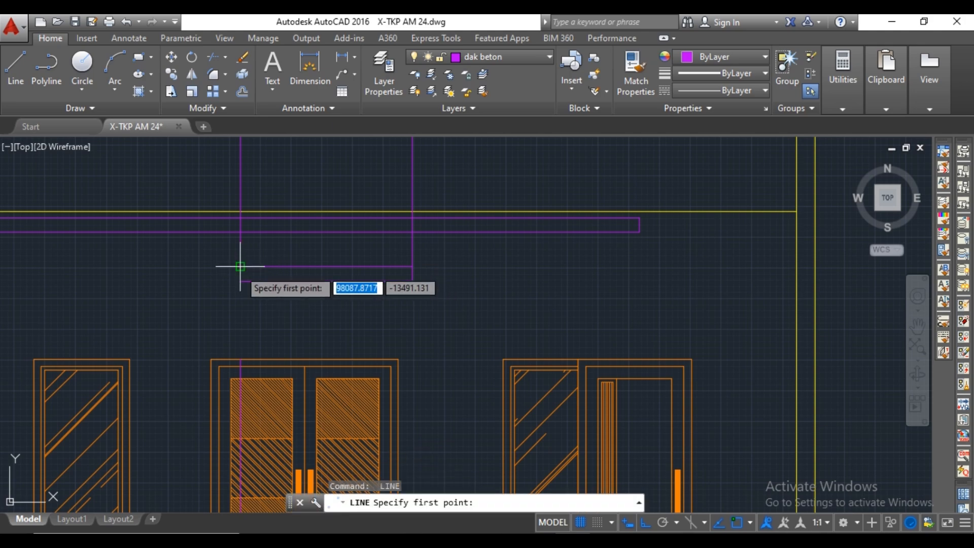
click(240, 266)
click(239, 280)
key(Escape)
Erase the two vertical construction lines above the small slab and the leftover vertical line across the double door.
click(415, 254)
click(206, 253)
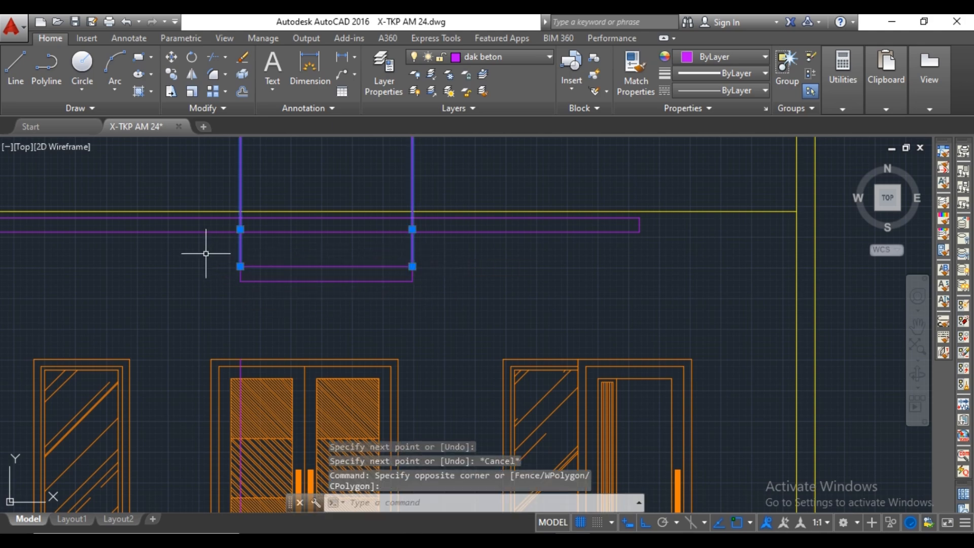
key(Delete)
scroll(217, 251, down, 4)
middle_drag(223, 250, 308, 263)
scroll(358, 278, up, 5)
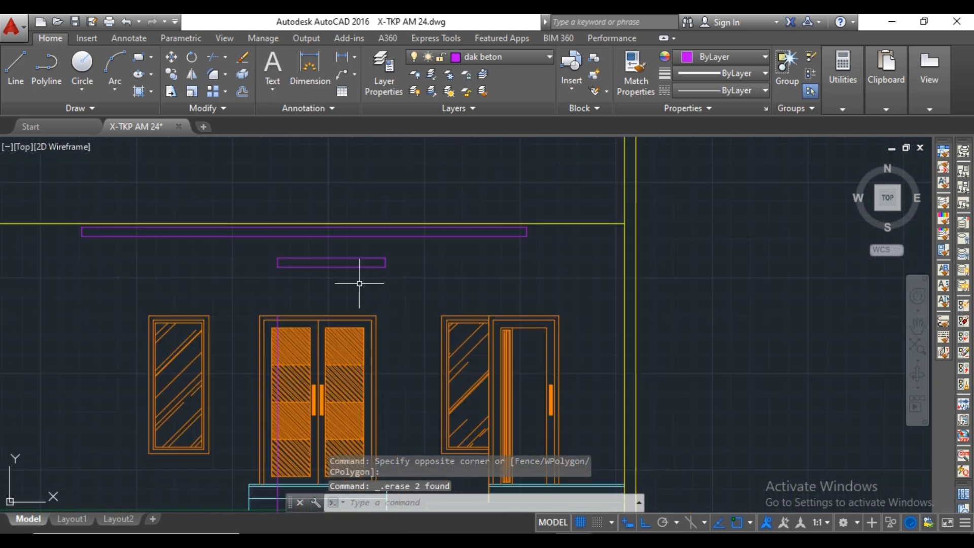
click(280, 300)
key(Delete)
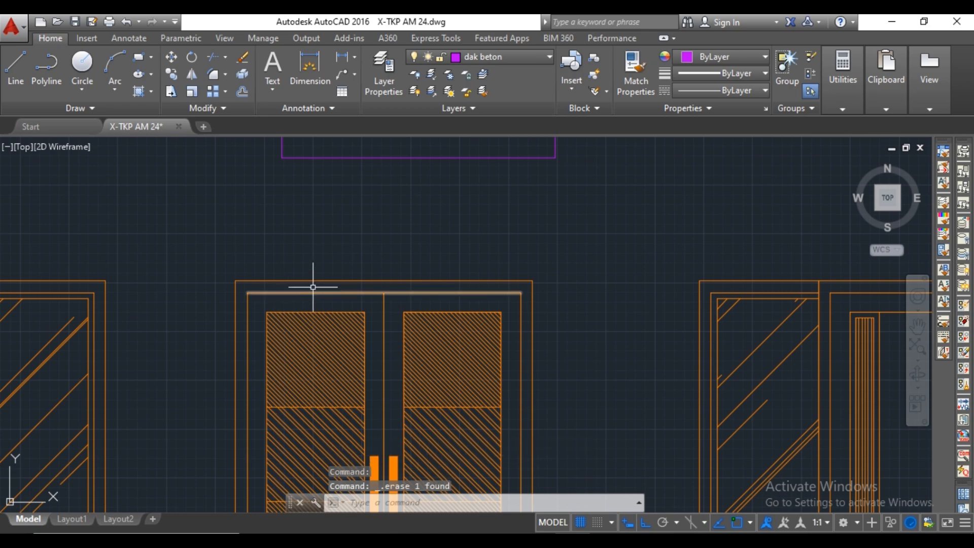
Place vertical construction lines through both ends of the DAK BETON Elv. + 2.95 slab beside the right wall in the floor plan.
scroll(330, 279, down, 8)
scroll(366, 277, up, 4)
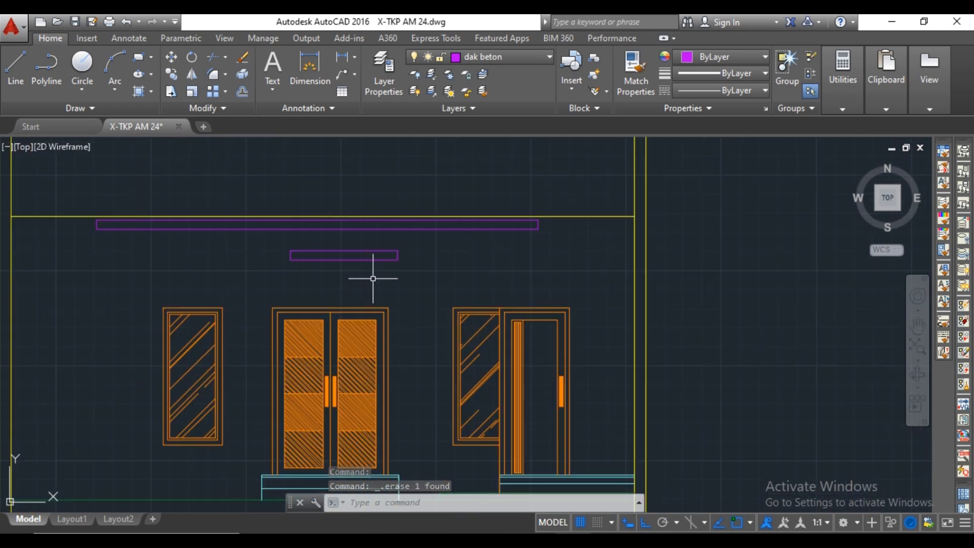
scroll(373, 278, down, 12)
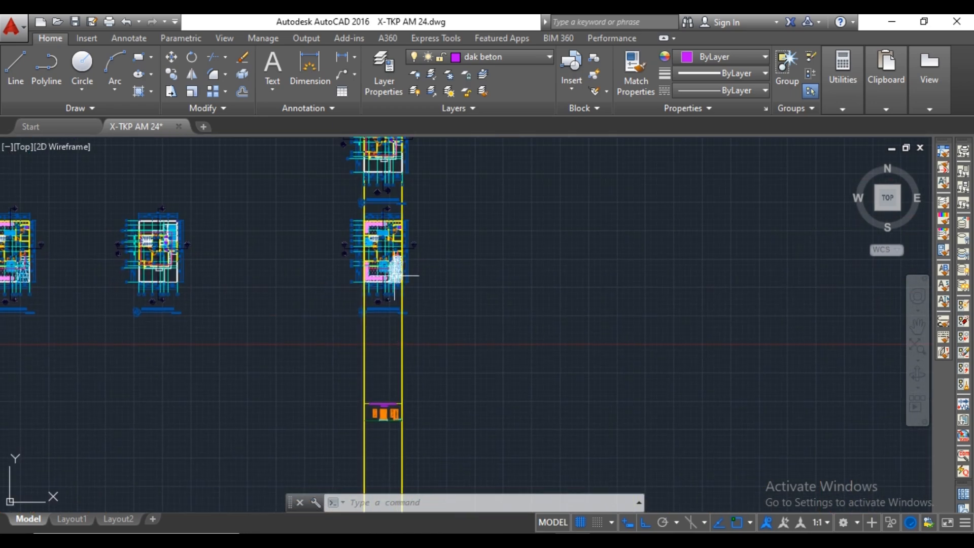
scroll(392, 265, up, 6)
scroll(392, 265, up, 8)
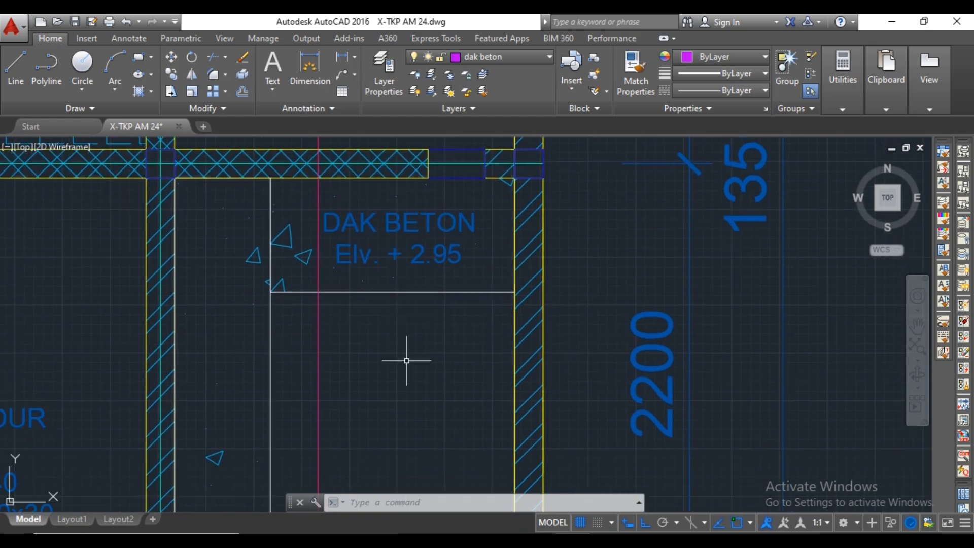
text(xl)
key(space)
click(270, 292)
click(292, 332)
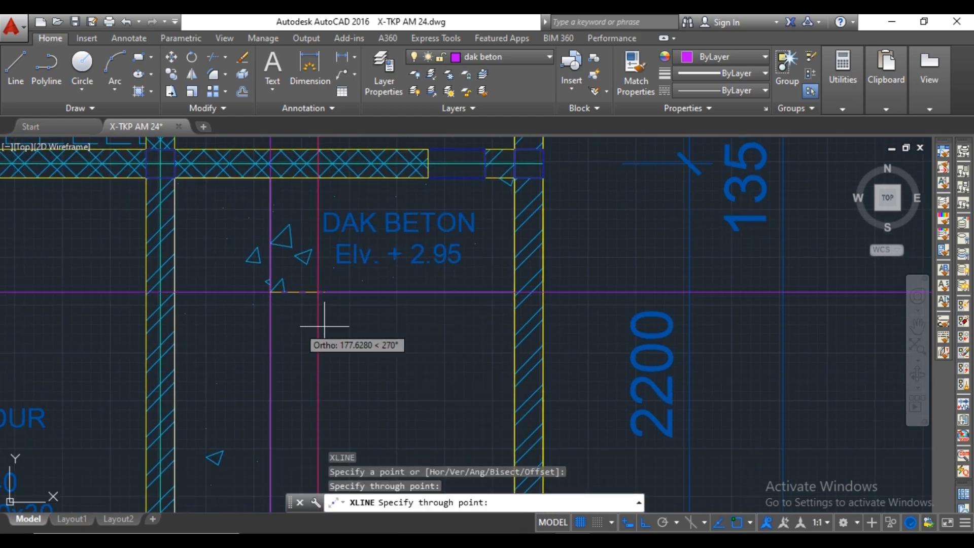
key(space)
key(space)
click(510, 304)
key(Escape)
scroll(500, 321, down, 10)
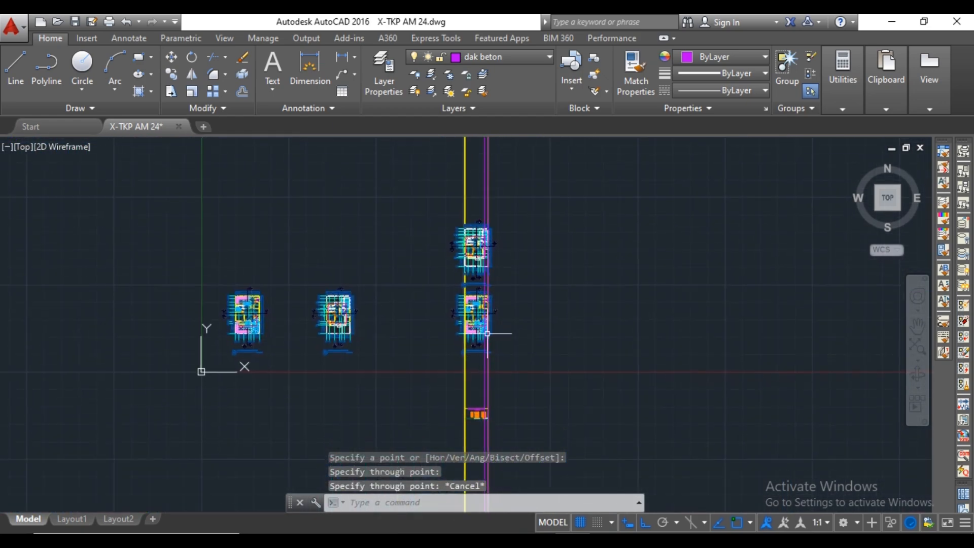
On the front elevation, place horizontal construction lines along the small slab's upper and lower edges, extending toward the right wall.
scroll(489, 330, up, 5)
scroll(464, 340, up, 8)
mouse_move(463, 338)
middle_down()
mouse_move(463, 322)
mouse_move(480, 329)
middle_up()
text(xl)
key(space)
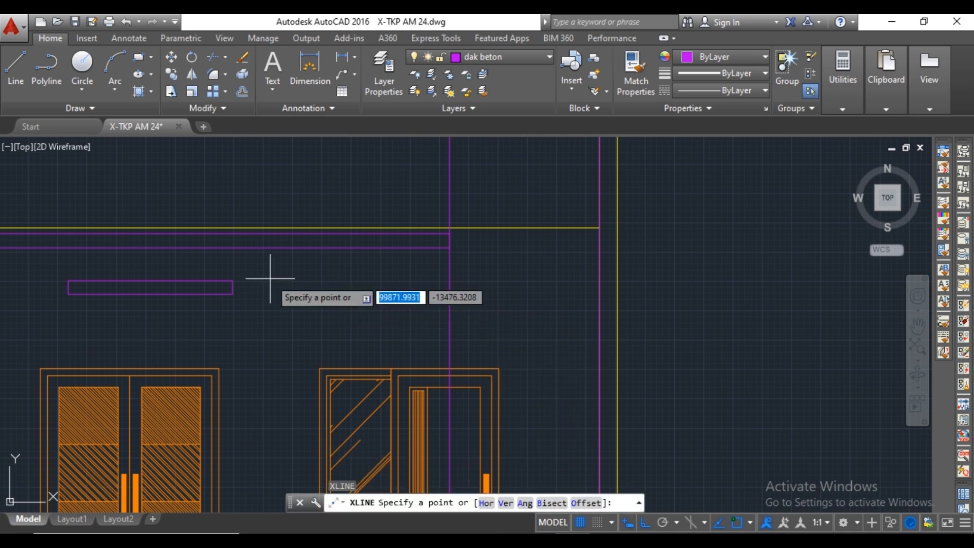
click(233, 280)
click(252, 280)
key(space)
key(space)
click(233, 294)
click(279, 293)
key(Escape)
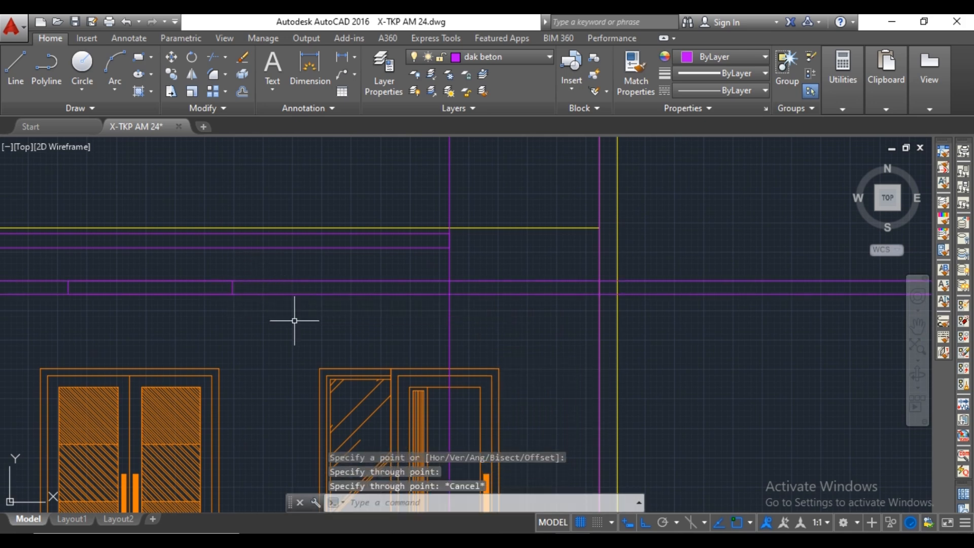
Trim the horizontal lines between the small slab and the right-hand slab, and cut the vertical construction lines below the right-hand slab.
text(tr)
key(space)
key(space)
click(434, 279)
click(432, 295)
middle_drag(530, 287, 453, 284)
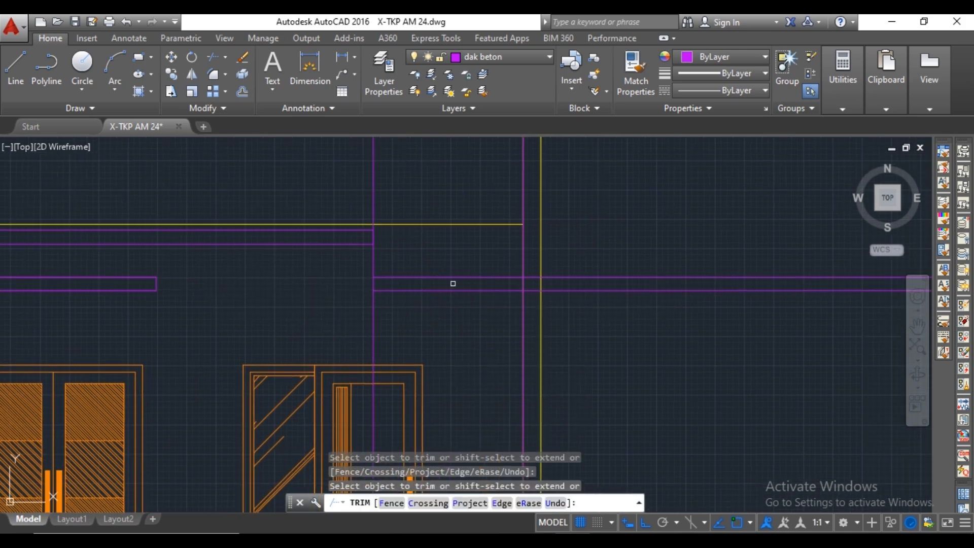
click(521, 263)
click(521, 305)
click(374, 306)
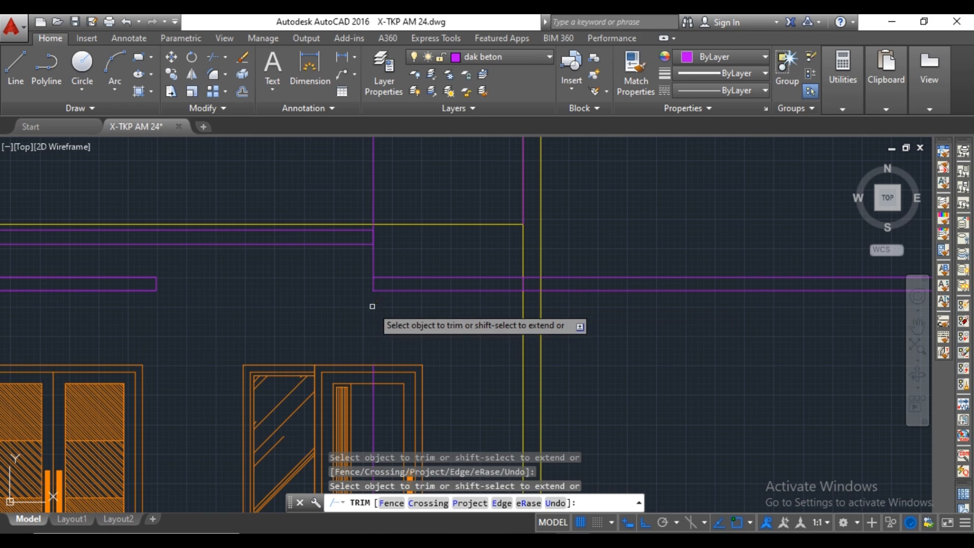
Trim the right-hand slab's edge lines where they cross the thickness of the right wall.
click(535, 281)
click(535, 284)
click(535, 274)
click(531, 303)
click(573, 272)
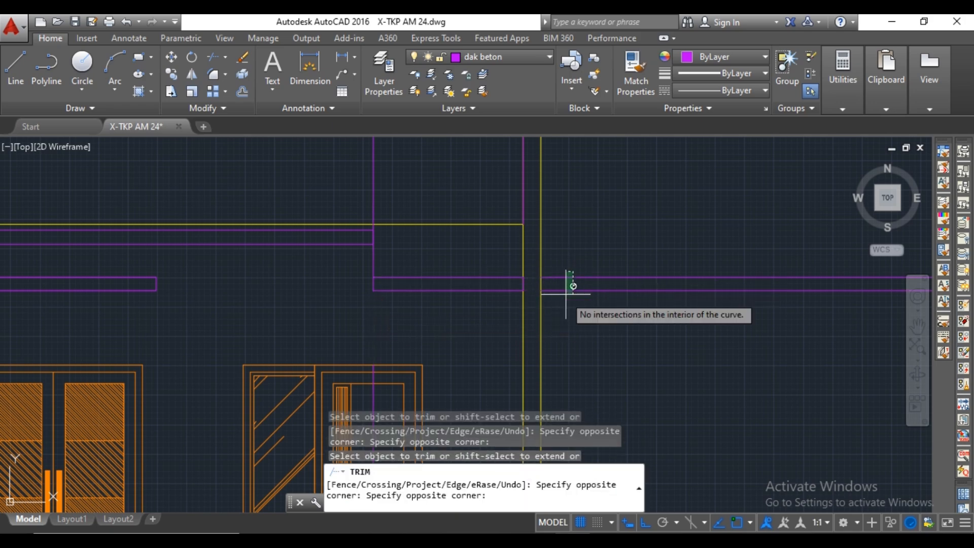
key(space)
Erase the leftover horizontal lines outside the right wall and the stray vertical construction pieces at the wall face, above the slab and across the door.
click(574, 273)
click(558, 318)
key(Delete)
scroll(526, 292, up, 2)
click(520, 274)
key(Delete)
scroll(524, 266, down, 2)
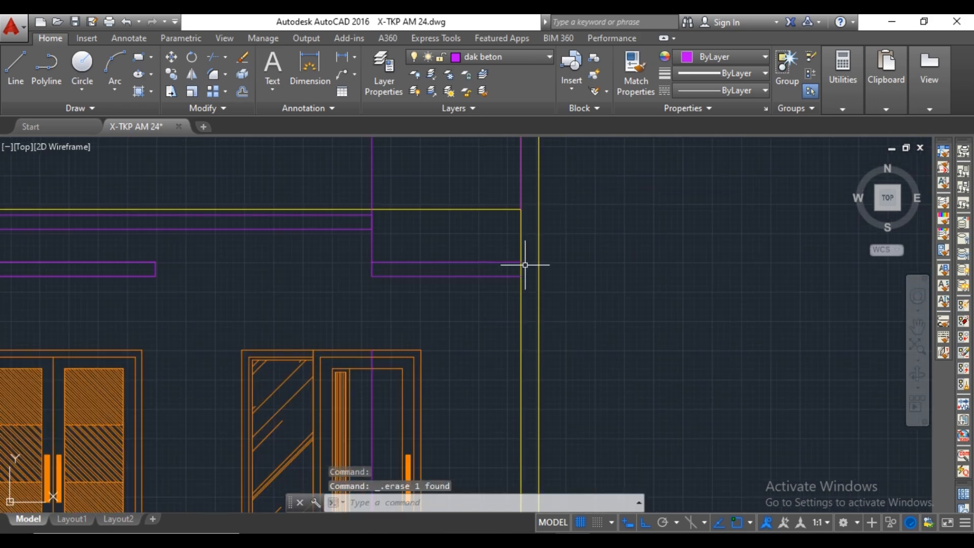
middle_drag(524, 265, 527, 322)
scroll(524, 252, down, 3)
scroll(386, 263, up, 4)
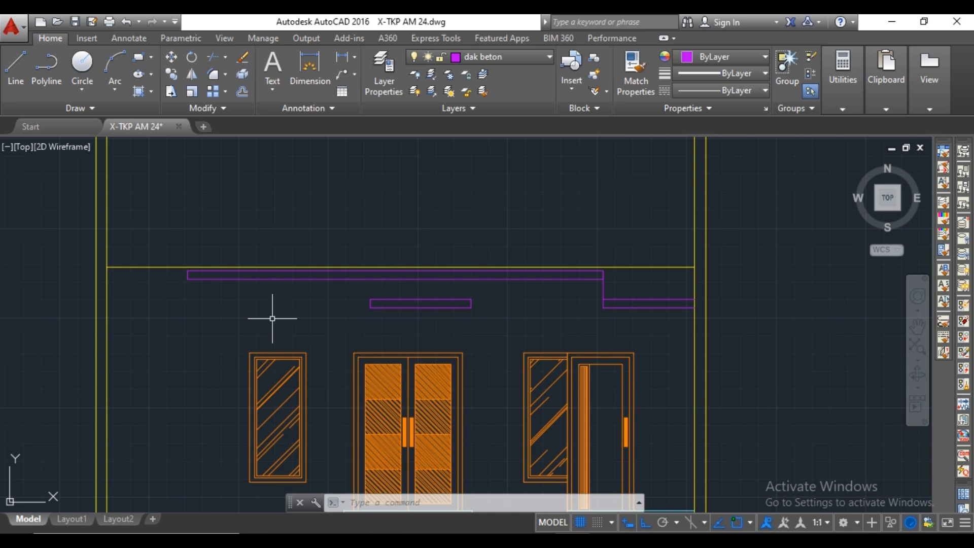
Place a horizontal construction line along the lower edge of the right-hand slab.
text(l)
key(Return)
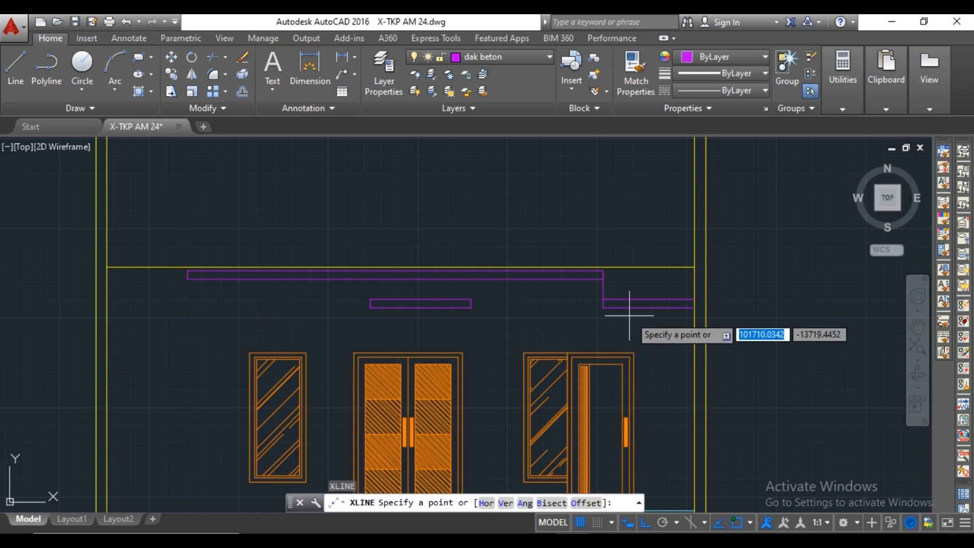
click(589, 307)
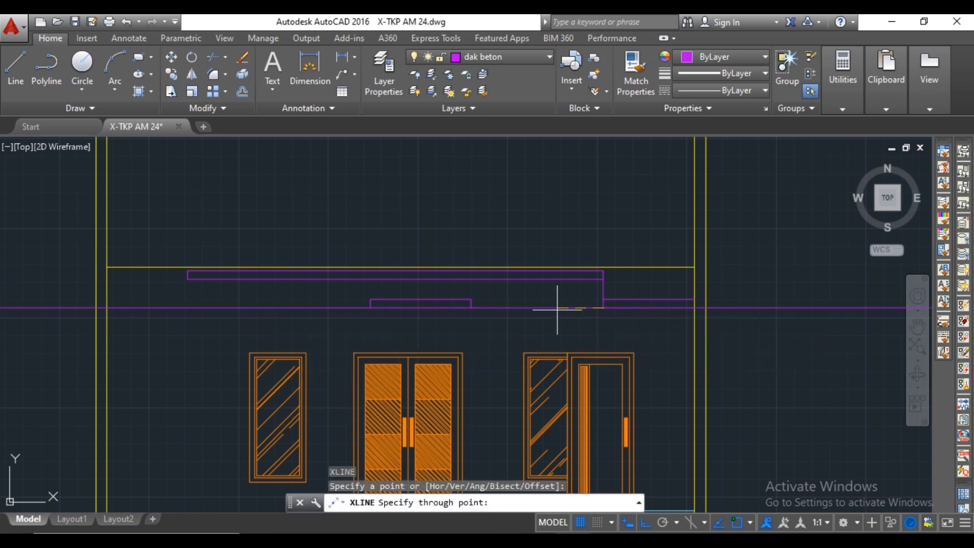
click(512, 308)
key(Escape)
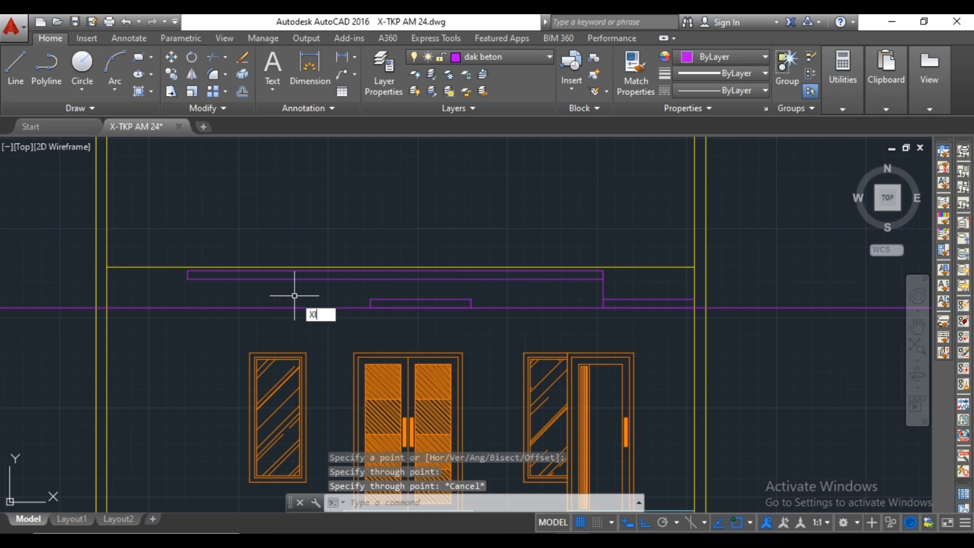
Place a vertical construction line through the left end of the long upper slab.
text(Xl)
key(Return)
click(188, 273)
click(202, 298)
key(Escape)
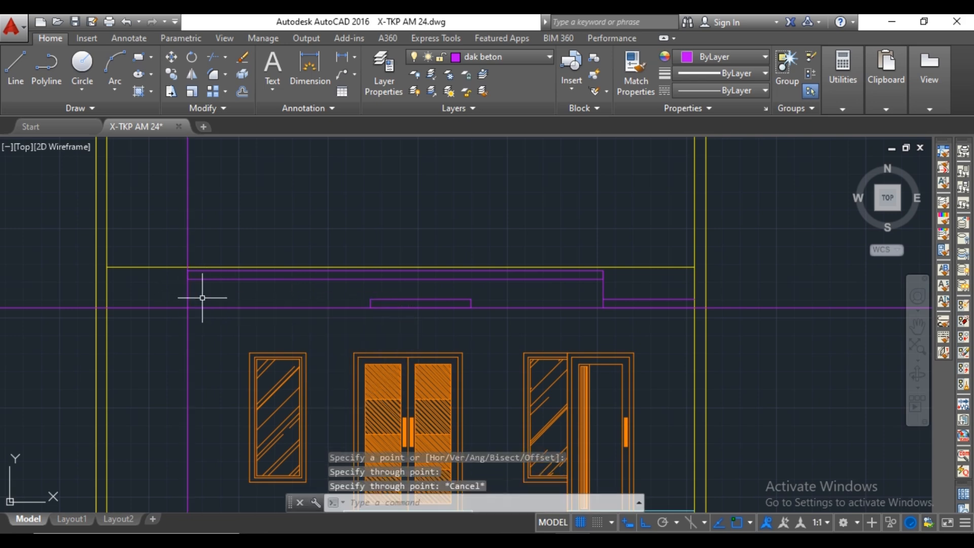
Trim the two construction lines to meet at the lower-left slab corner, and erase the horizontal remainder outside the right wall.
text(tr)
key(Return)
key(Return)
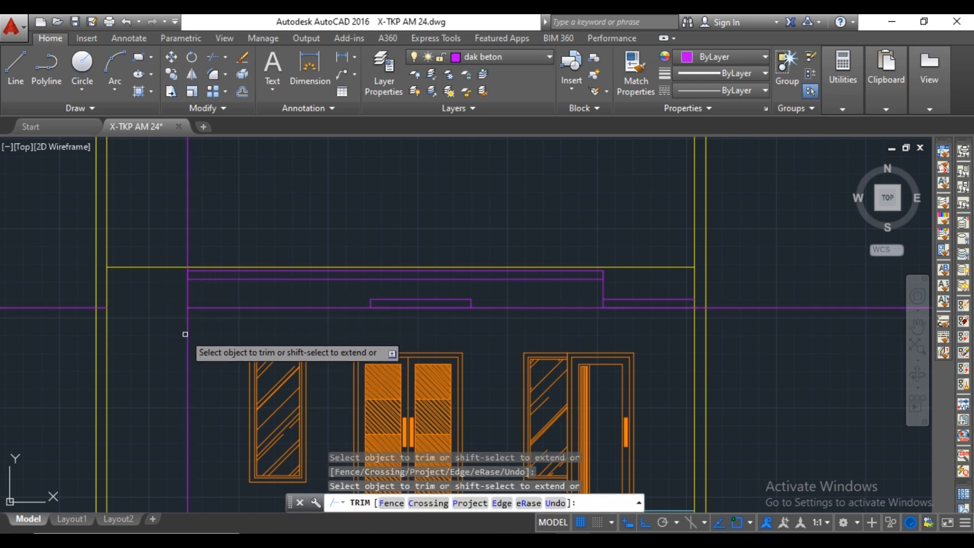
scroll(718, 307, up, 2)
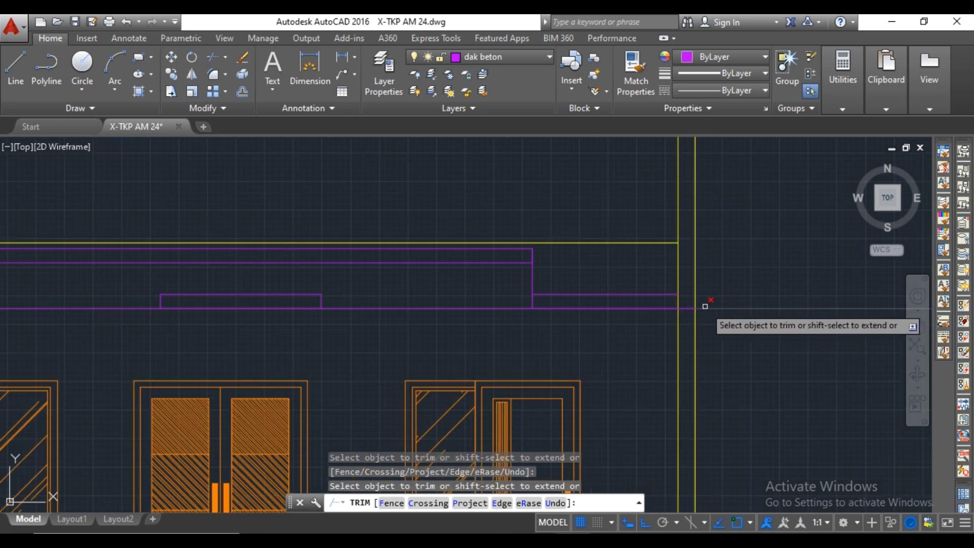
key(Escape)
click(498, 299)
key(Escape)
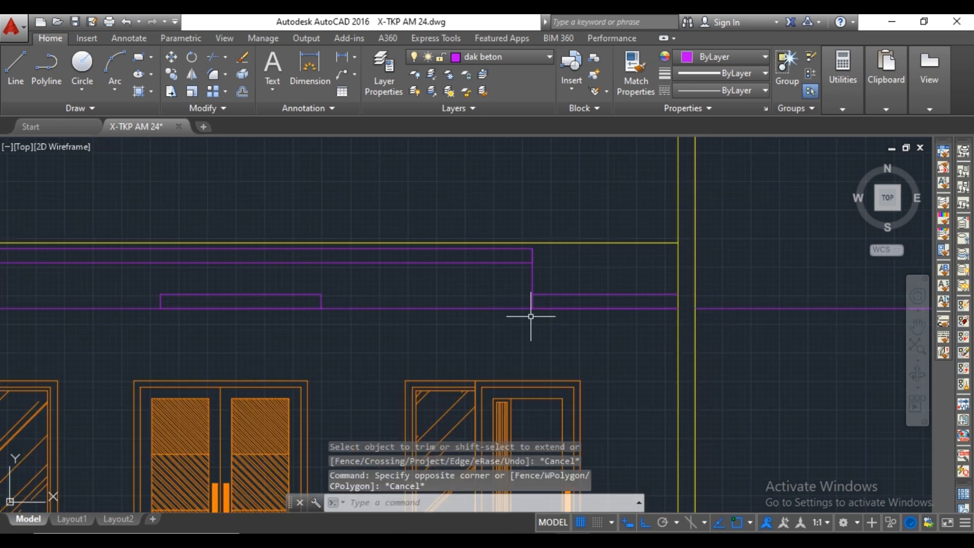
click(736, 287)
click(711, 333)
key(Delete)
Draw a stepped profile from the long slab's lower-right corner: 100 left, 120 down, 50 right and 120 down.
scroll(406, 317, down, 4)
middle_drag(358, 316, 636, 318)
scroll(587, 322, up, 2)
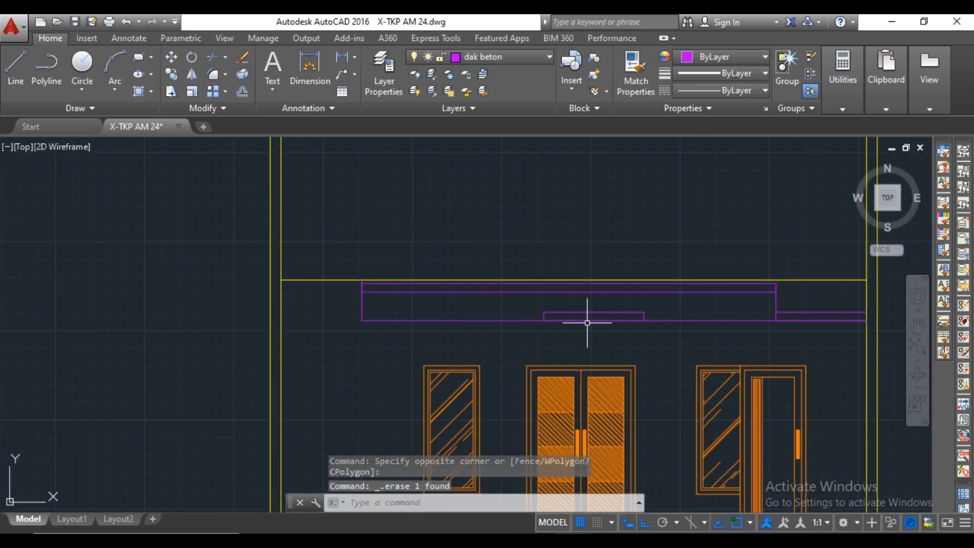
text(l)
key(Return)
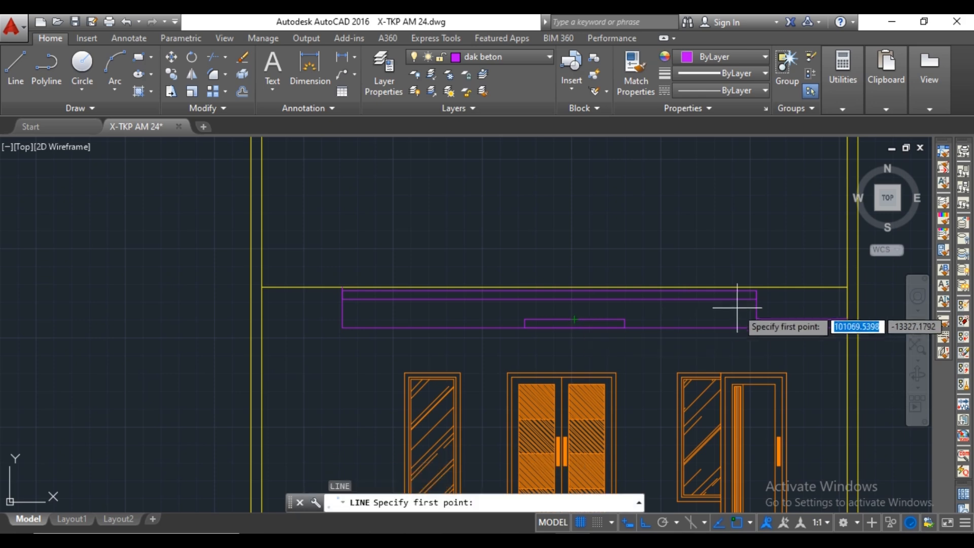
scroll(755, 303, up, 8)
click(756, 278)
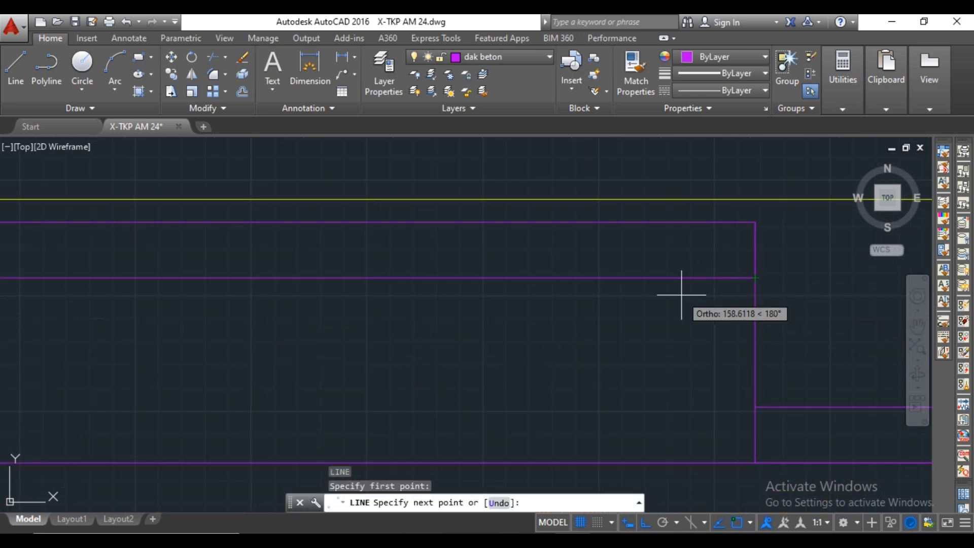
text(100)
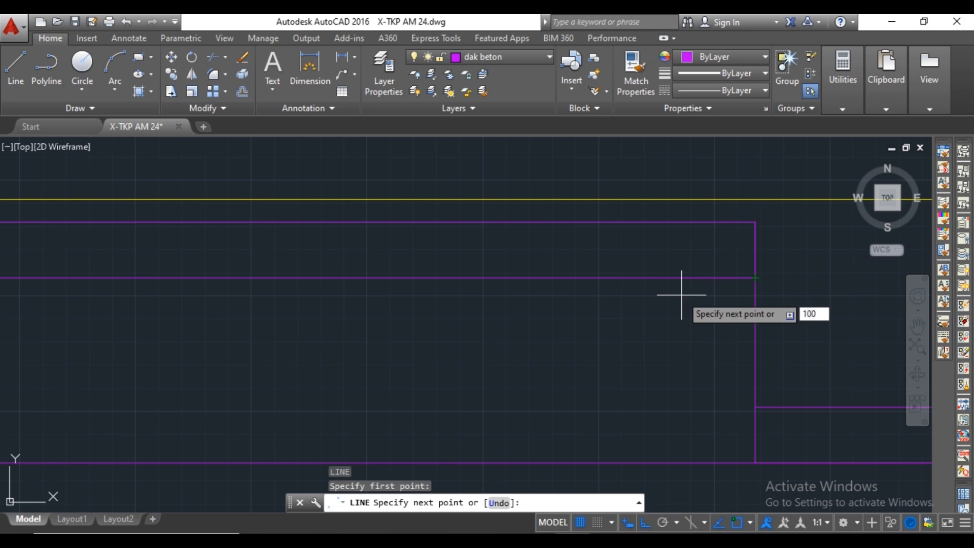
key(Return)
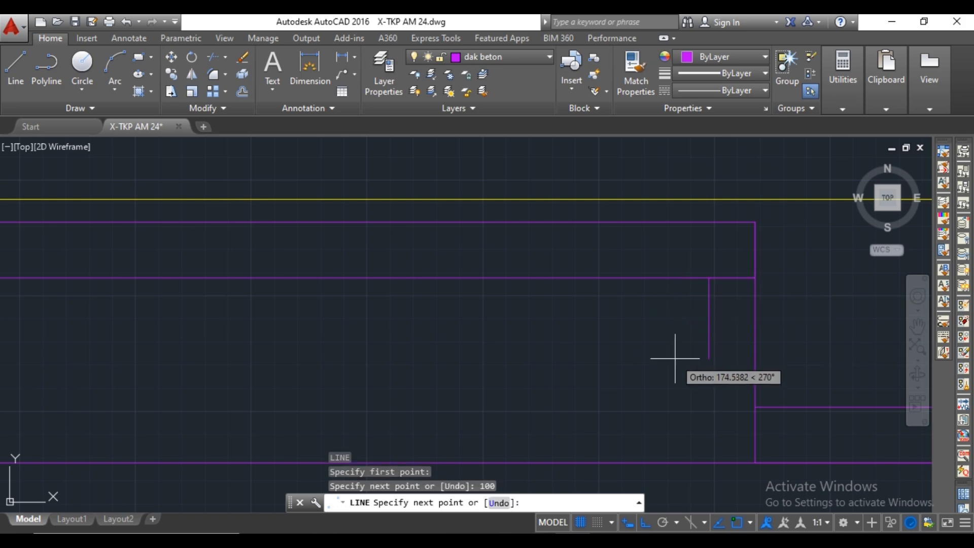
text(120)
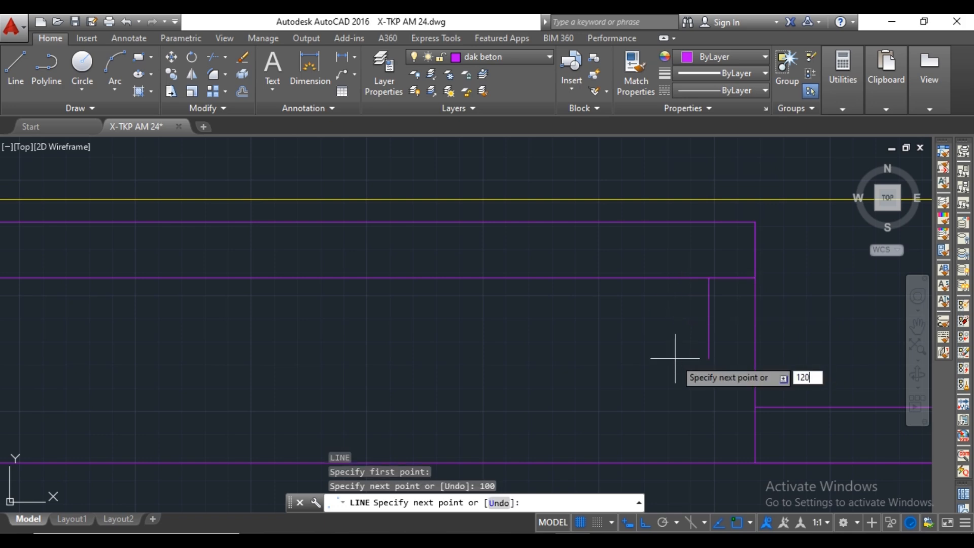
key(Return)
text(5)
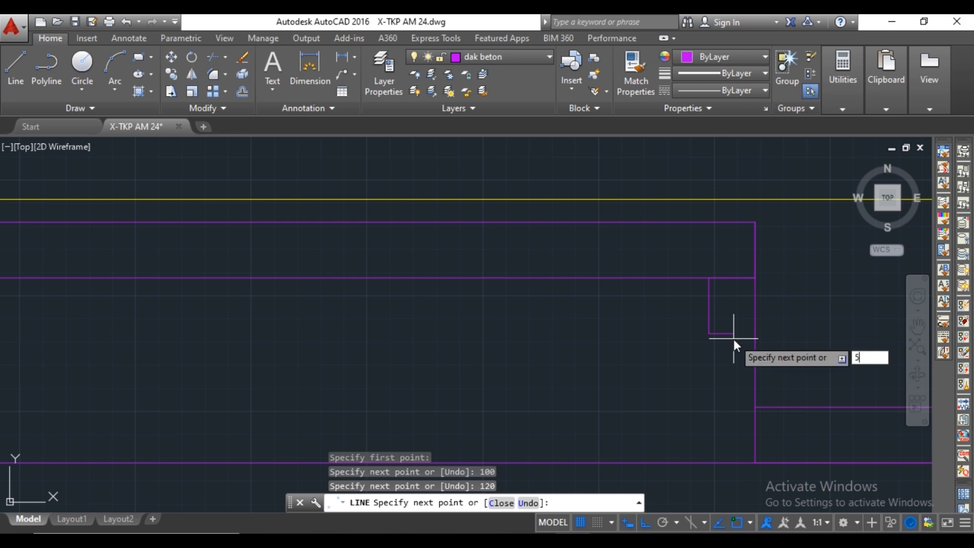
text(0)
key(Return)
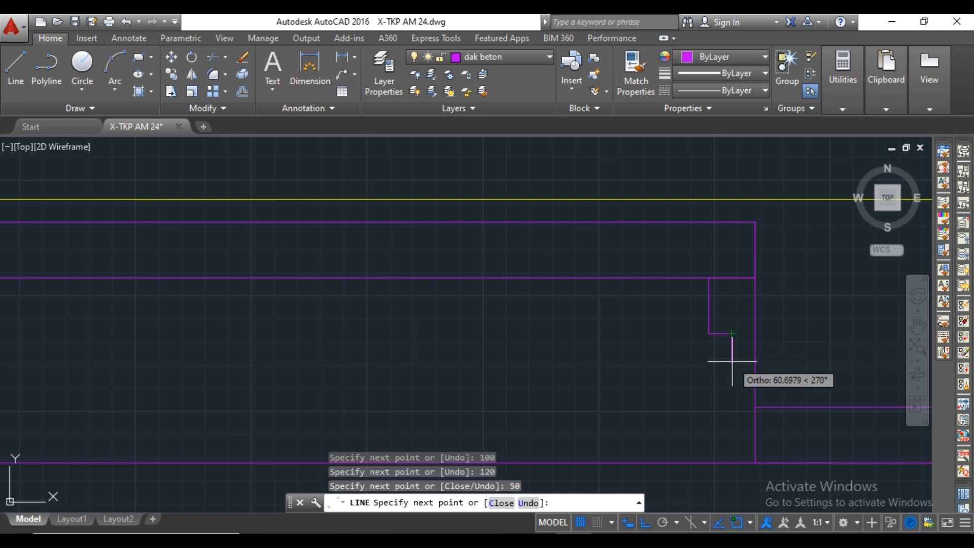
text(120)
key(Return)
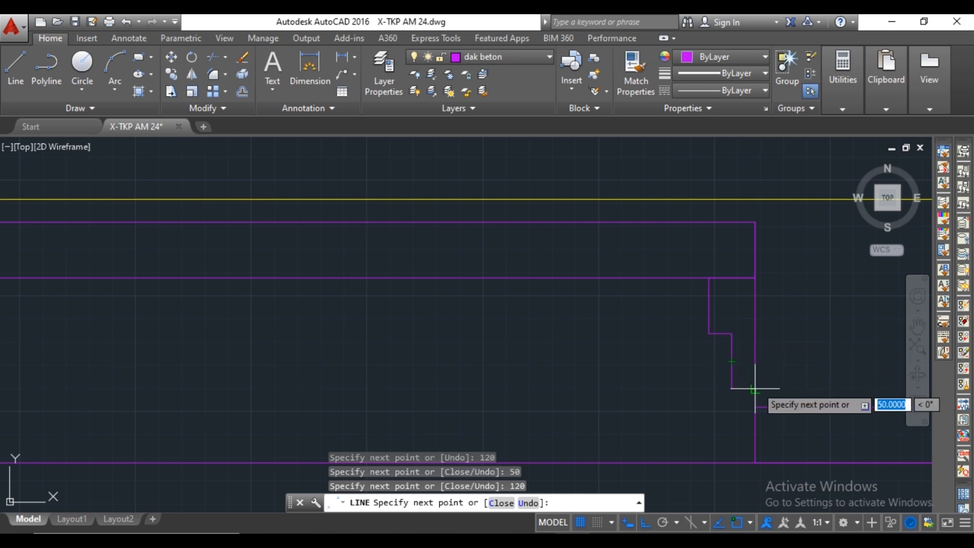
Draw a horizontal line from the bottom of the stepped profile to the long slab's left edge.
middle_drag(755, 390, 745, 369)
scroll(678, 378, down, 2)
middle_drag(678, 378, 658, 363)
scroll(659, 364, up, 1)
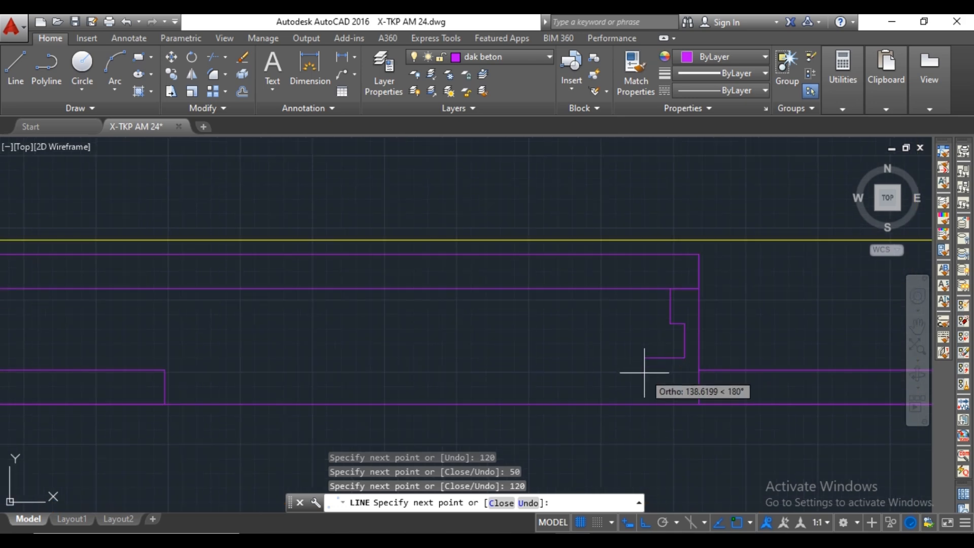
scroll(639, 358, down, 2)
mouse_move(396, 354)
middle_down()
mouse_move(412, 354)
mouse_move(374, 363)
middle_up()
scroll(410, 356, up, 1)
middle_drag(468, 359, 354, 351)
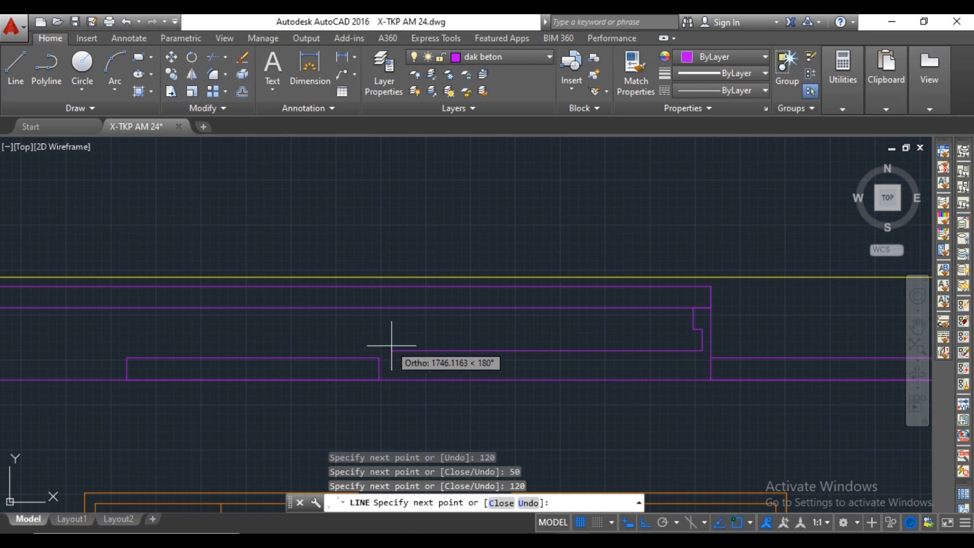
scroll(391, 345, down, 2)
scroll(320, 348, up, 1)
scroll(534, 350, up, 1)
key(Escape)
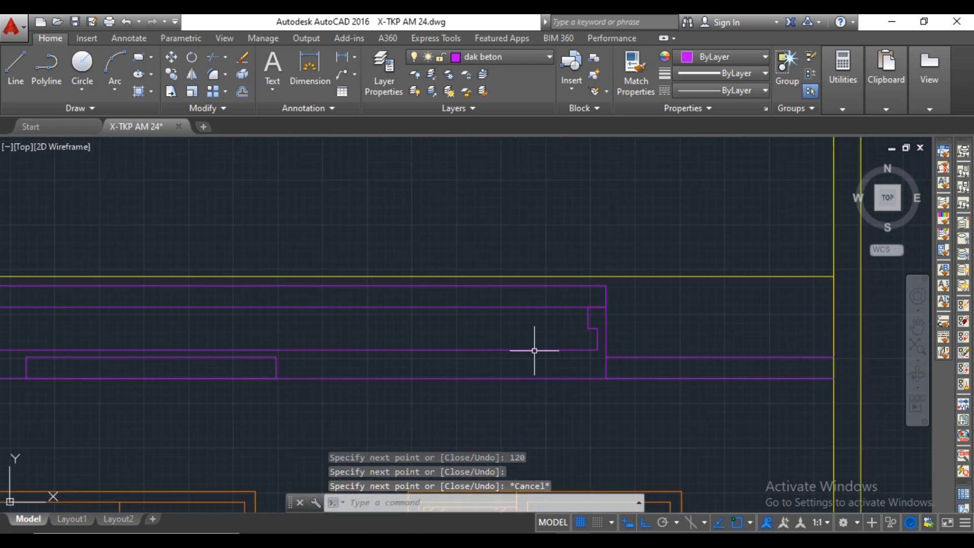
Join the bottom corner of the stepped profile to the slab's right vertical edge with a short horizontal line.
scroll(534, 350, up, 4)
key(space)
click(564, 346)
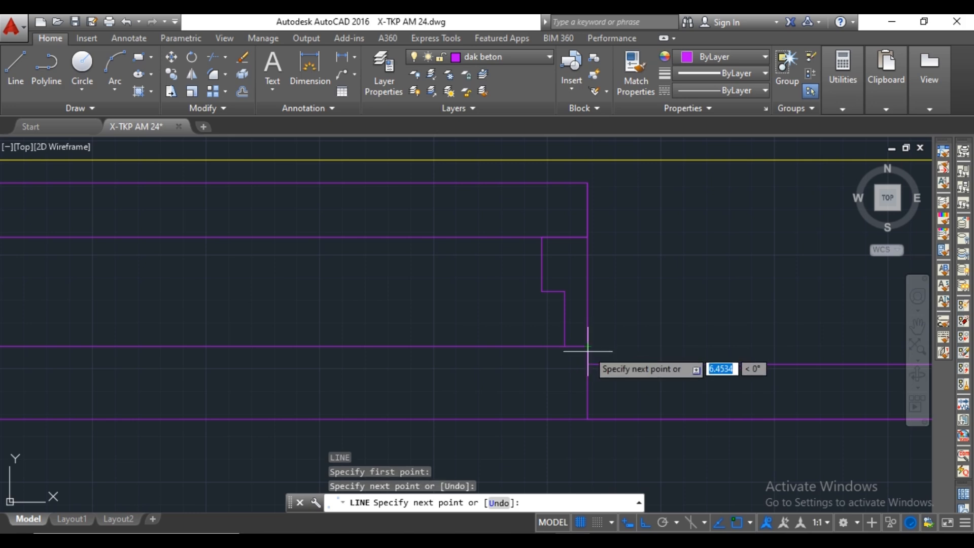
key(Escape)
scroll(612, 354, down, 5)
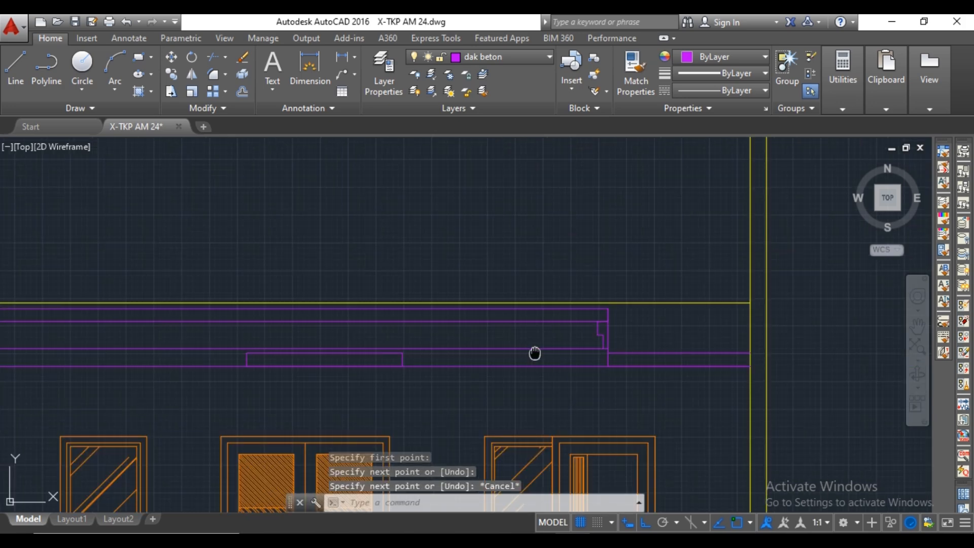
Place a horizontal construction line along the upper edge of the right-hand slab.
text(xl)
scroll(594, 360, up, 2)
click(620, 350)
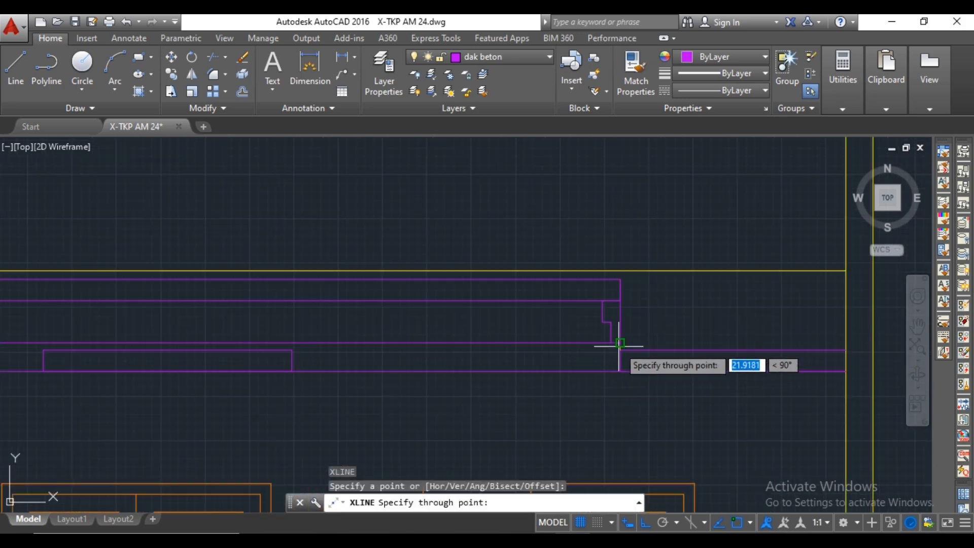
click(550, 352)
key(Escape)
Trim the new construction line back to the slab's left edge and erase its remainder outside the left wall.
scroll(524, 351, down, 2)
middle_drag(445, 354, 772, 349)
scroll(289, 363, up, 2)
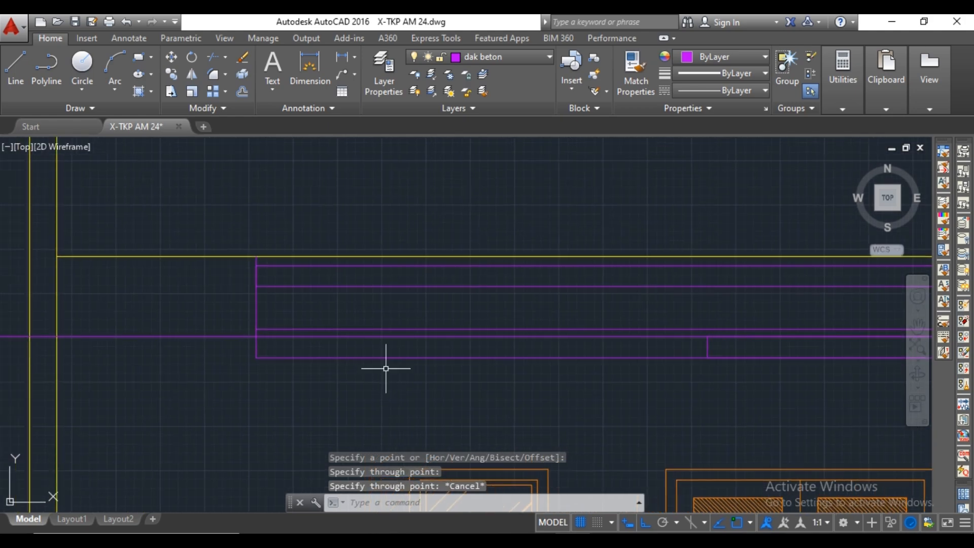
text(tr)
key(space)
click(219, 337)
scroll(219, 337, down, 4)
key(Escape)
click(90, 315)
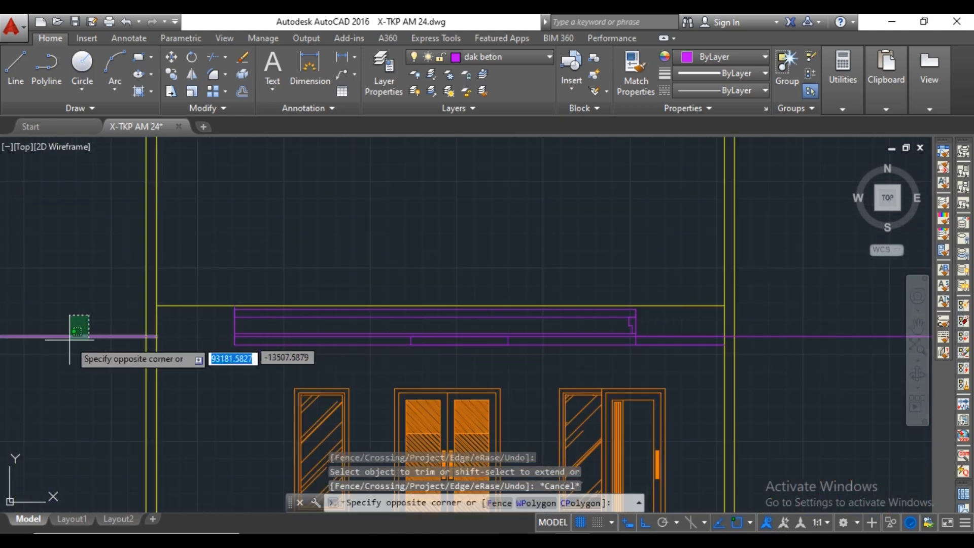
click(69, 341)
key(Delete)
Trim the short vertical stub projecting above the long slab's upper-left corner.
middle_drag(473, 324, 402, 320)
scroll(131, 316, up, 2)
scroll(149, 319, up, 5)
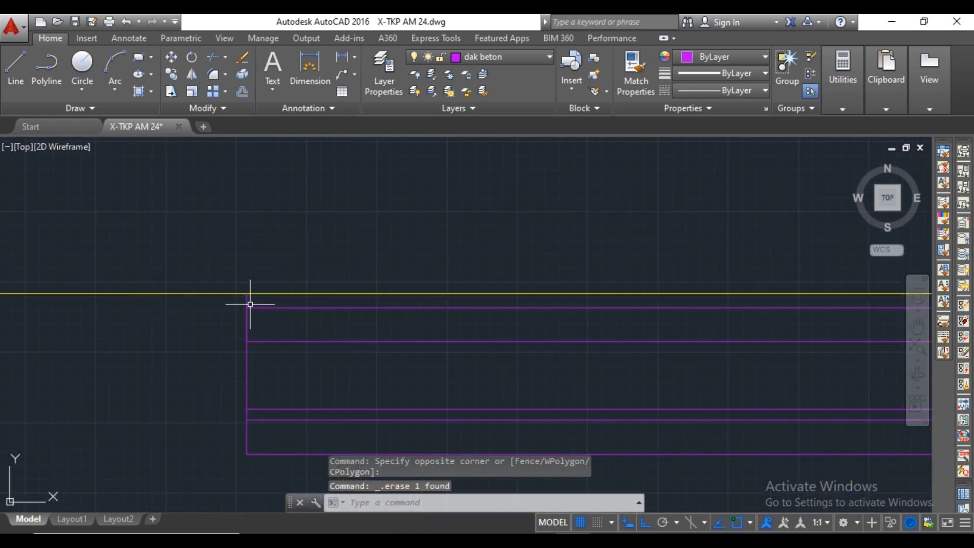
text(tr)
key(space)
Place a horizontal construction line through the step in the profile at the slab's right end.
key(space)
scroll(255, 311, down, 3)
scroll(479, 326, up, 5)
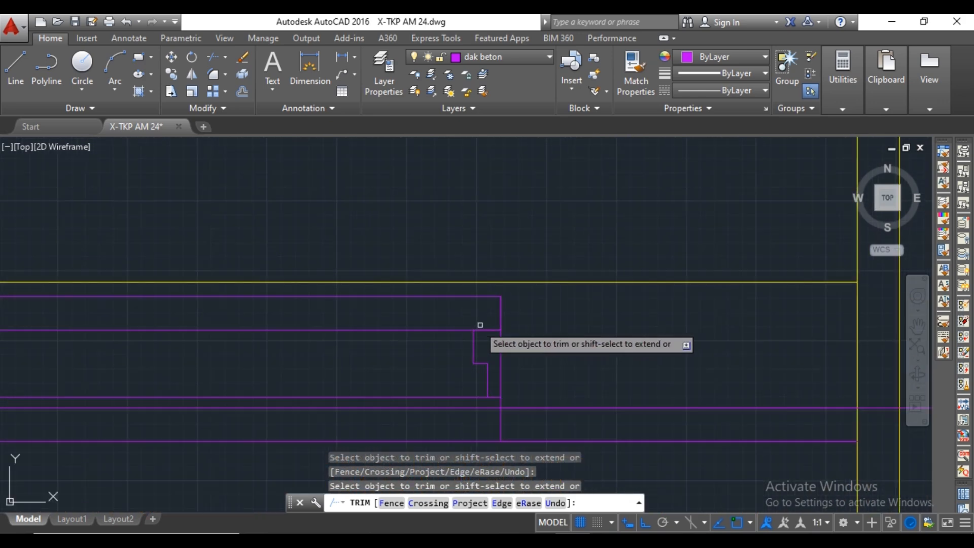
key(Escape)
text(xl)
Trim the slab's right vertical edge alongside the stepped profile, and cut the horizontal construction line beyond the step.
key(space)
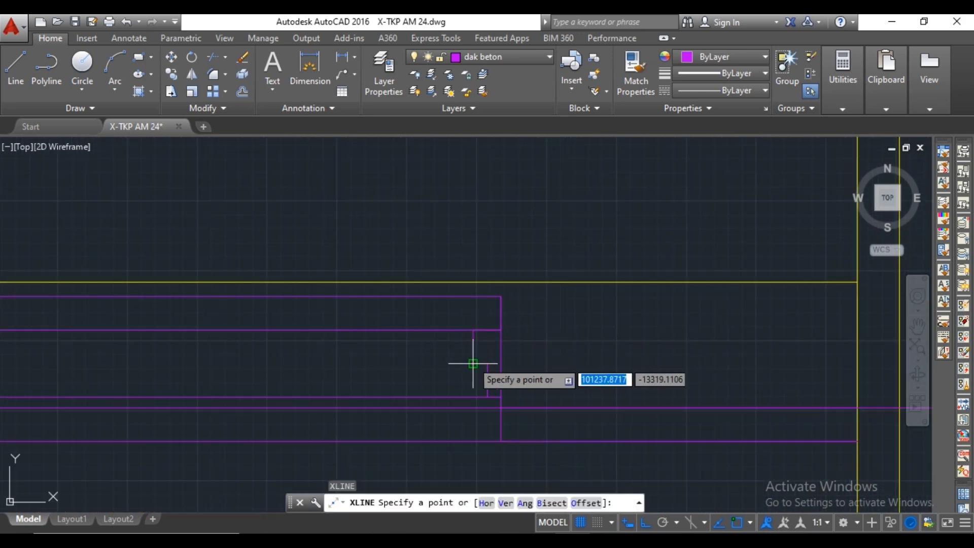
click(472, 363)
click(488, 363)
key(Escape)
text(tr)
key(space)
key(space)
click(500, 344)
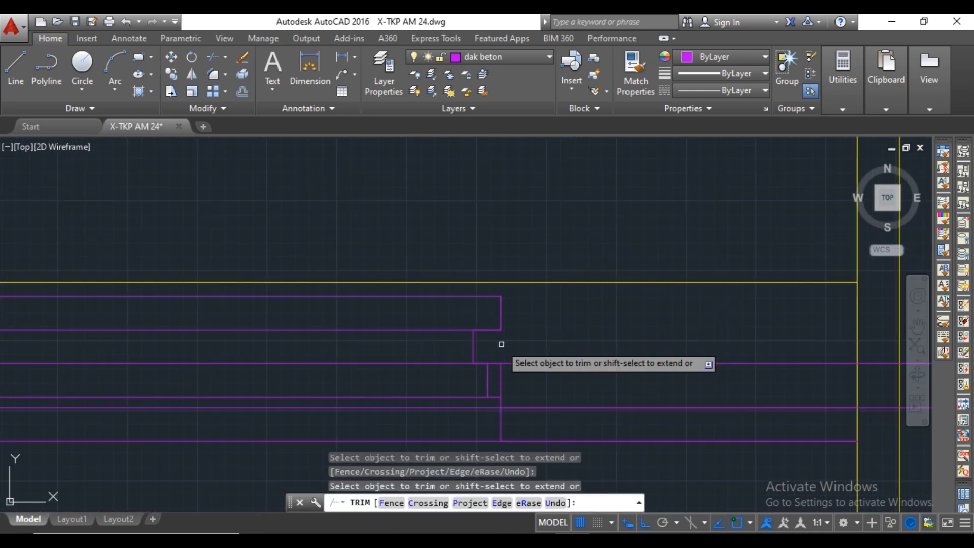
click(501, 373)
click(504, 365)
Erase the two leftover horizontal construction lines extending outside the right wall.
scroll(517, 356, down, 4)
scroll(516, 356, down, 2)
key(Escape)
click(610, 332)
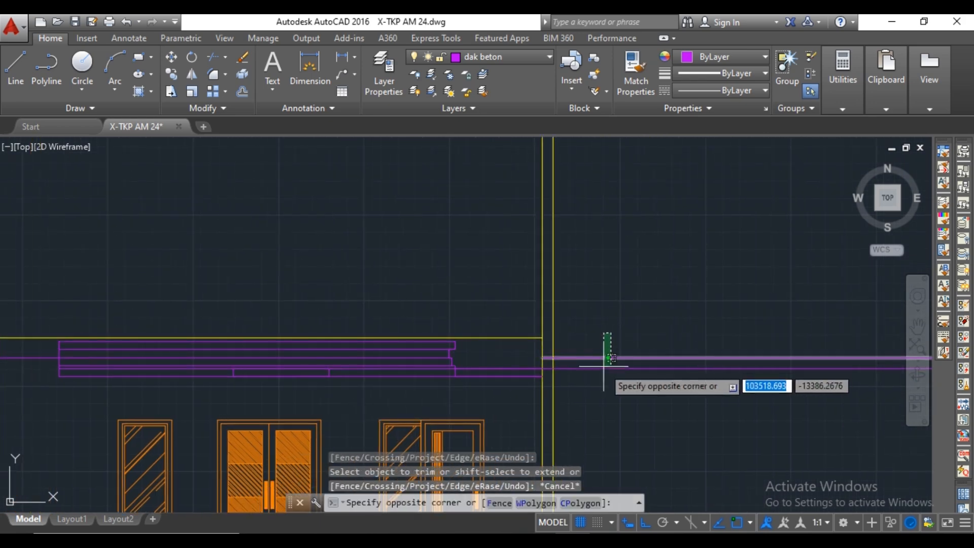
click(604, 374)
key(Delete)
middle_drag(11, 351, 281, 347)
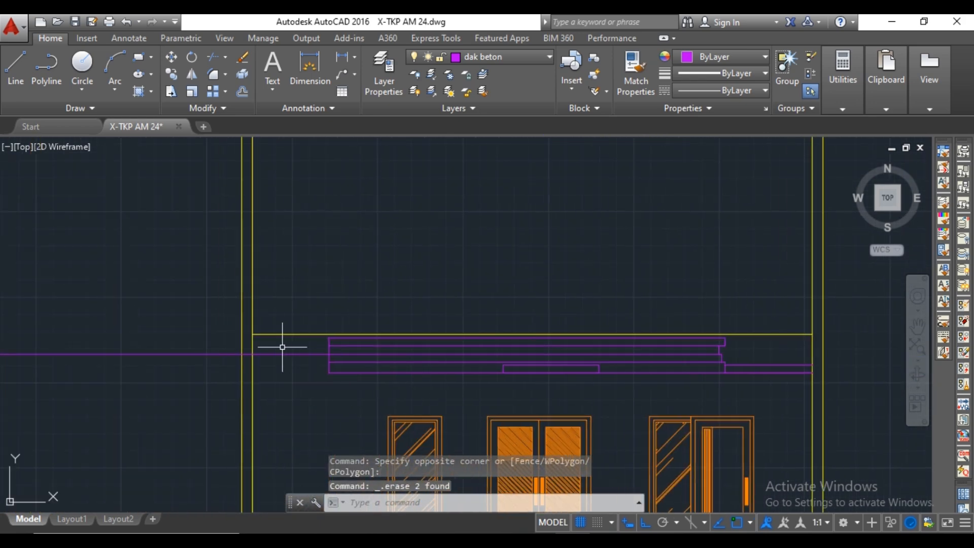
Trim the horizontal construction line between the slab's left edge and the left wall.
click(295, 349)
click(294, 362)
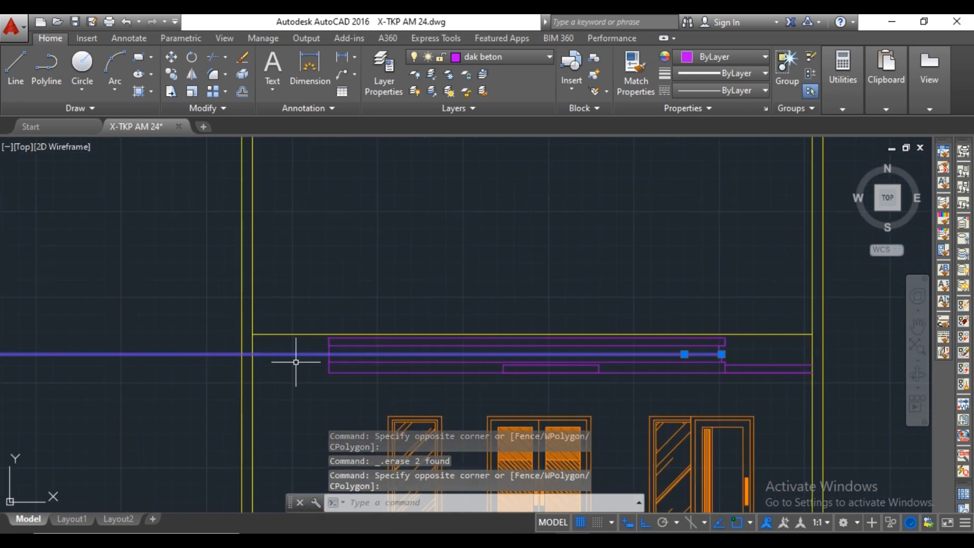
key(Escape)
text(tr)
key(space)
key(space)
click(297, 354)
key(Escape)
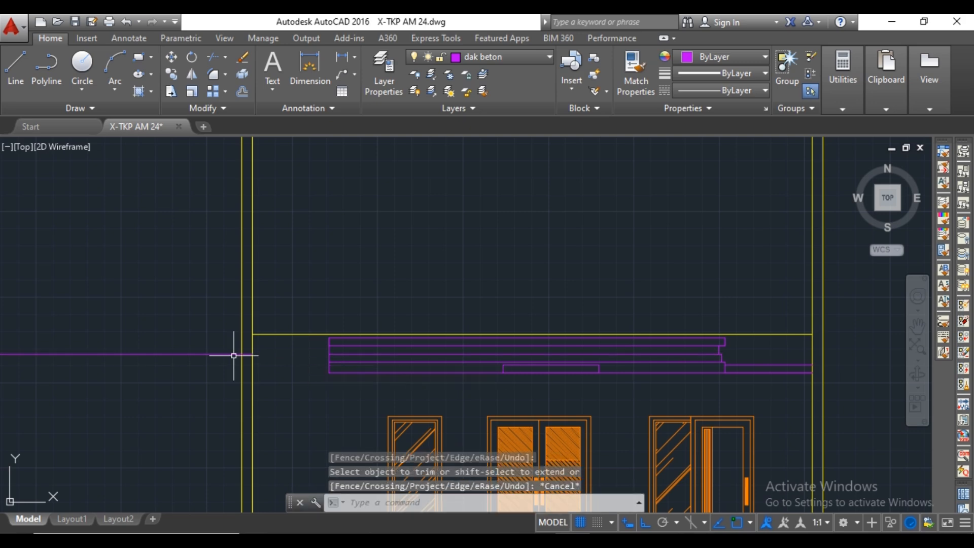
Erase the leftover piece of the horizontal construction line outside the left wall.
click(209, 351)
click(197, 360)
key(Delete)
Draw a horizontal line from the midpoint of the slab's lower short step edge at its right end to the slab's left edge.
scroll(711, 341, up, 4)
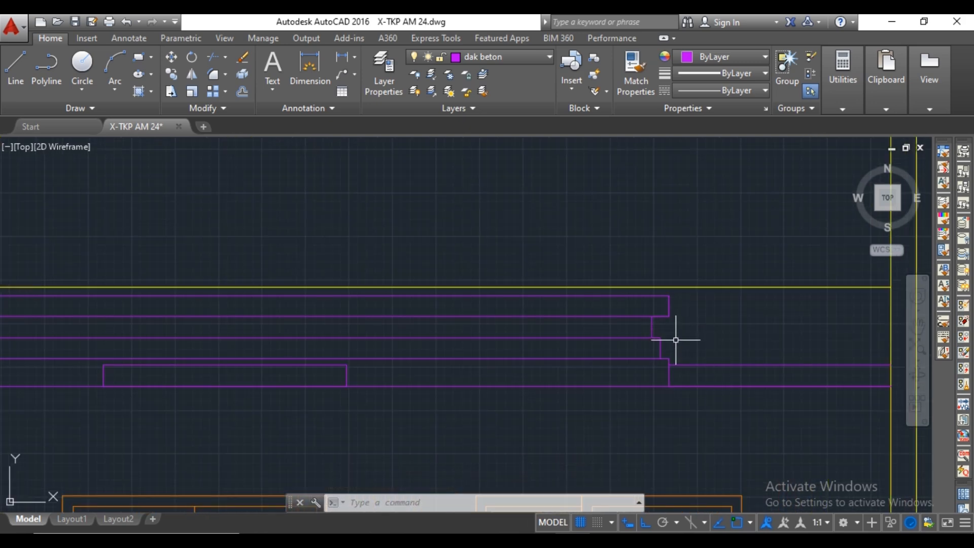
text(l)
key(space)
scroll(668, 333, up, 4)
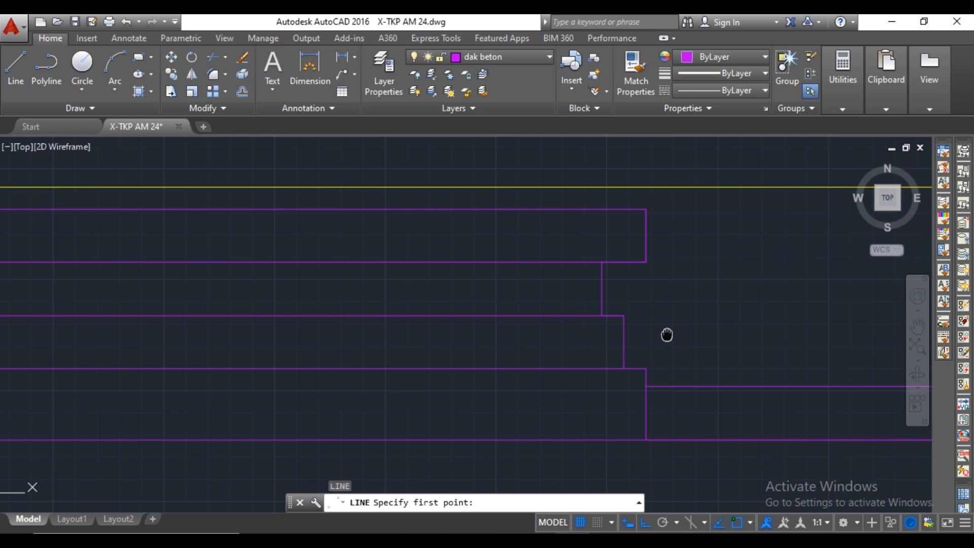
click(620, 339)
scroll(621, 339, down, 6)
middle_drag(412, 339, 672, 337)
scroll(283, 335, up, 4)
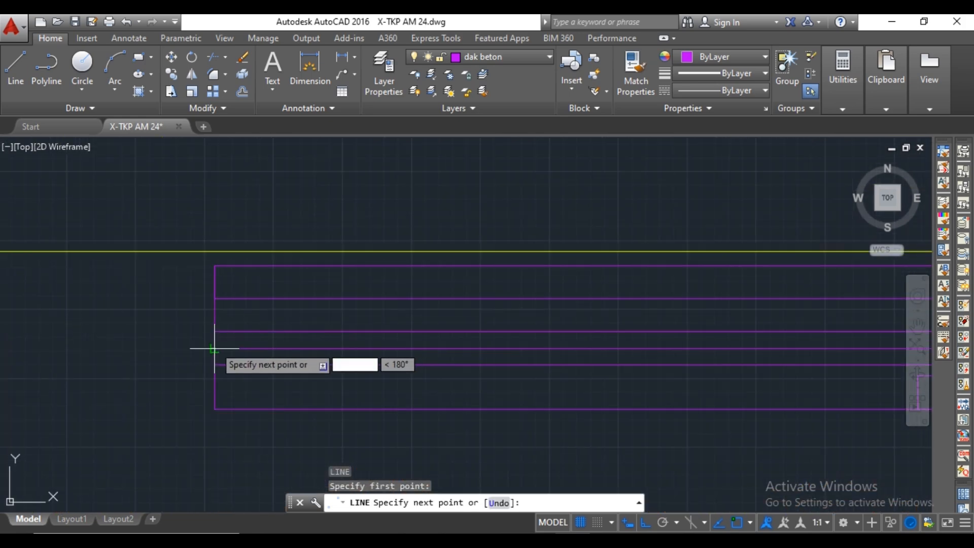
click(213, 348)
key(Escape)
Inspect the slab lines and the stepped edge profile across the front elevation.
scroll(213, 348, down, 6)
middle_drag(385, 323, 469, 309)
scroll(670, 327, up, 4)
mouse_move(671, 328)
middle_down()
mouse_move(581, 340)
mouse_move(441, 334)
mouse_move(595, 330)
middle_up()
scroll(482, 345, up, 2)
scroll(480, 356, up, 4)
scroll(475, 357, down, 4)
scroll(510, 330, up, 2)
scroll(565, 315, down, 6)
middle_drag(454, 337, 587, 337)
scroll(576, 344, down, 2)
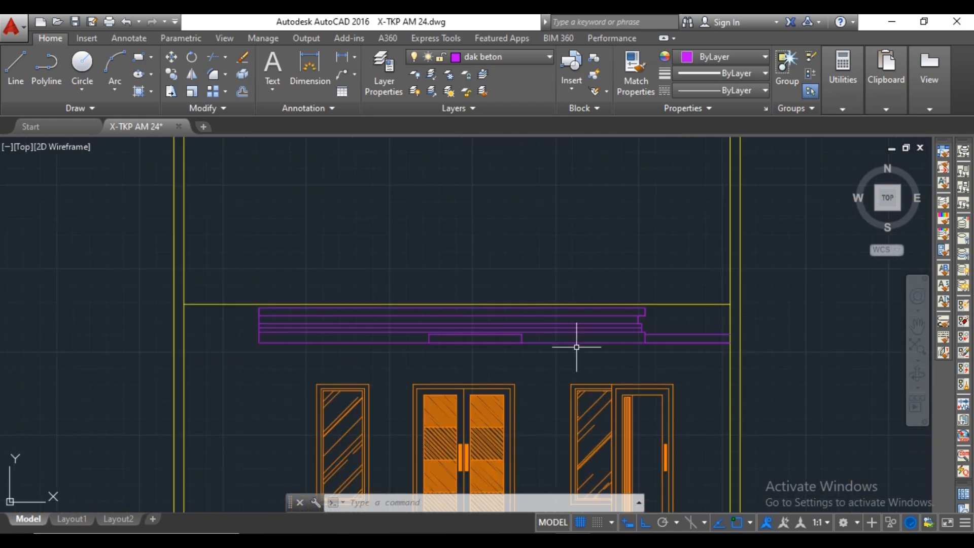
middle_drag(656, 345, 616, 336)
scroll(616, 336, up, 4)
scroll(616, 336, down, 5)
middle_drag(532, 337, 600, 293)
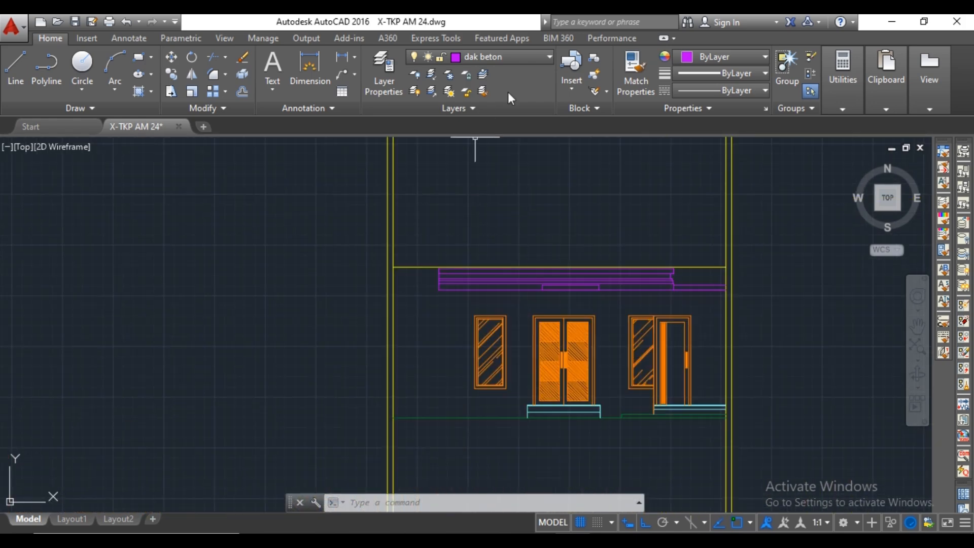
Make pilar the current layer and place a vertical construction line through the right edge of the last hatched block beside the terrace in the floor plan.
click(519, 59)
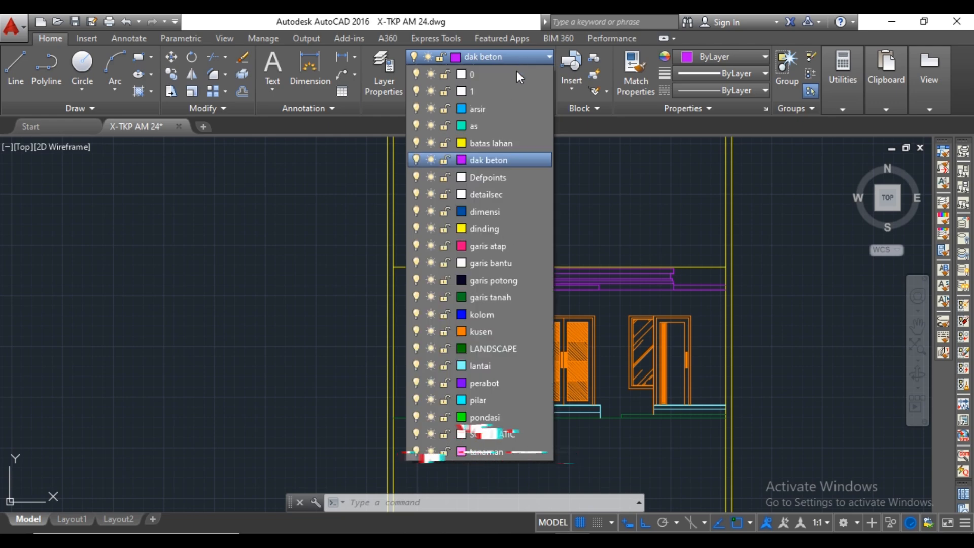
click(497, 399)
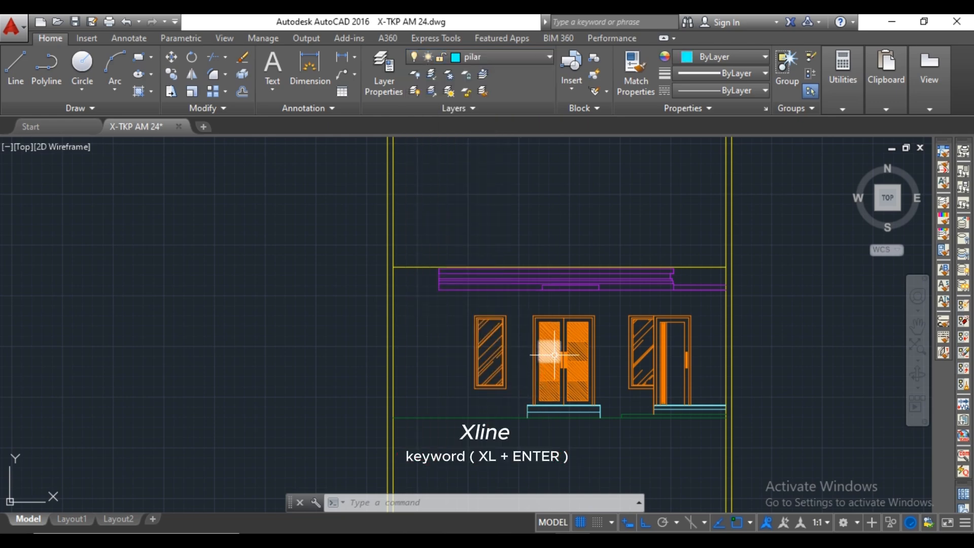
scroll(554, 355, down, 5)
middle_drag(561, 283, 552, 339)
scroll(550, 332, up, 8)
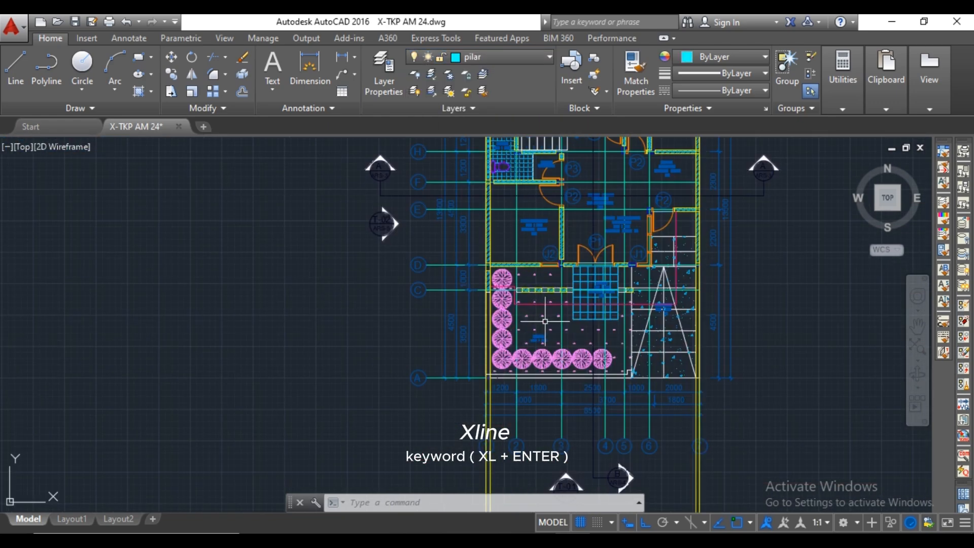
scroll(545, 322, up, 6)
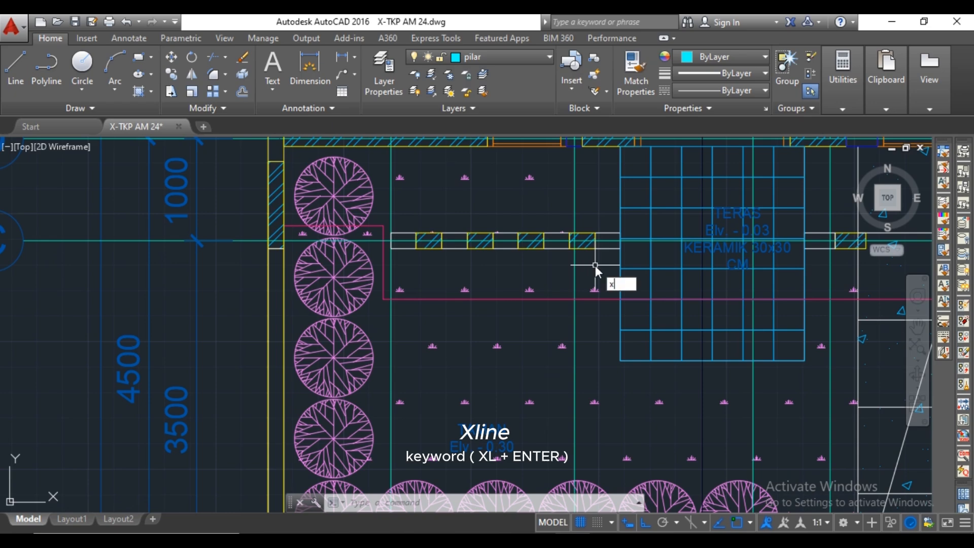
text(l)
key(Return)
scroll(599, 264, up, 2)
click(593, 238)
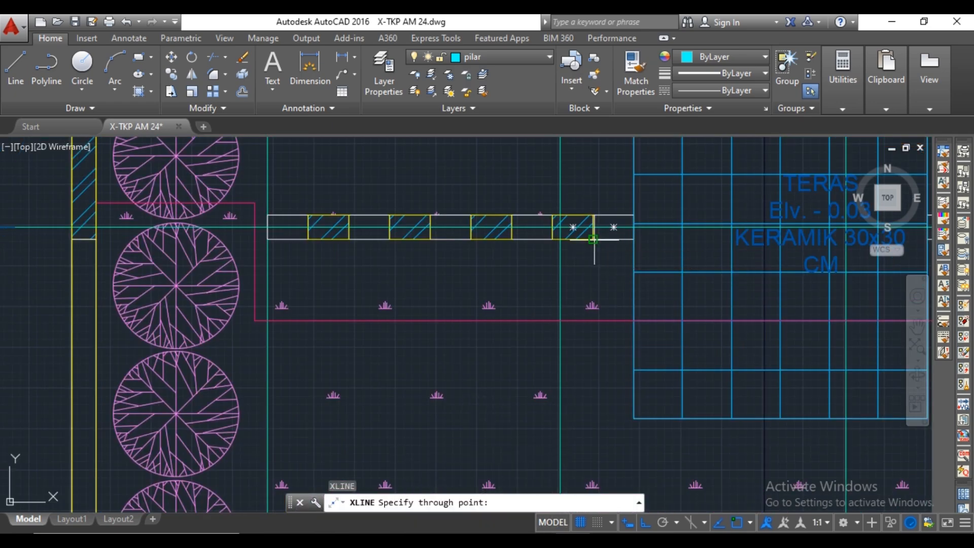
click(597, 259)
key(Return)
key(Return)
Place a second vertical construction line through the right end of that wall, at the terrace's left edge.
click(634, 241)
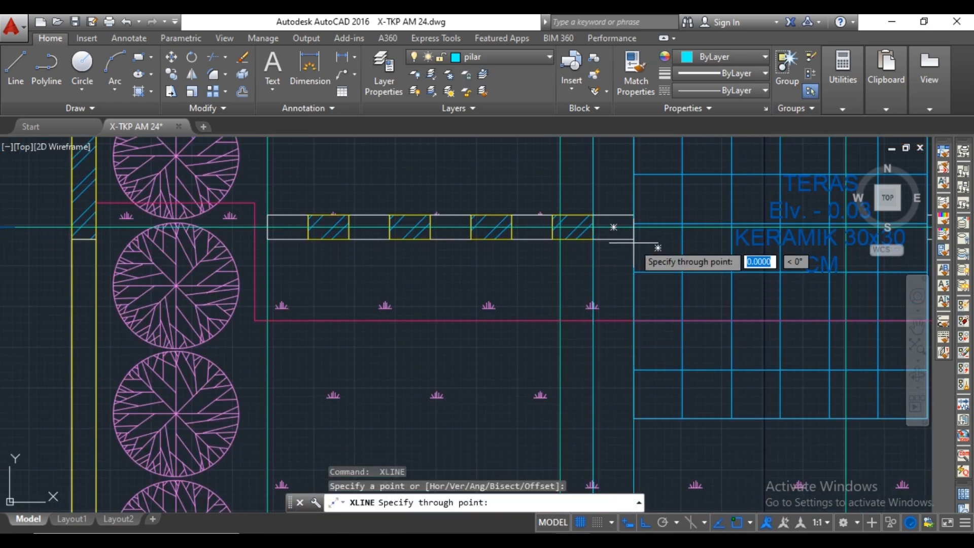
click(634, 256)
key(Escape)
Trim both vertical pillar lines within the slab's lowest band, ending them at the slab's underside in the elevation.
scroll(644, 261, down, 13)
middle_drag(663, 348, 653, 272)
scroll(630, 389, up, 4)
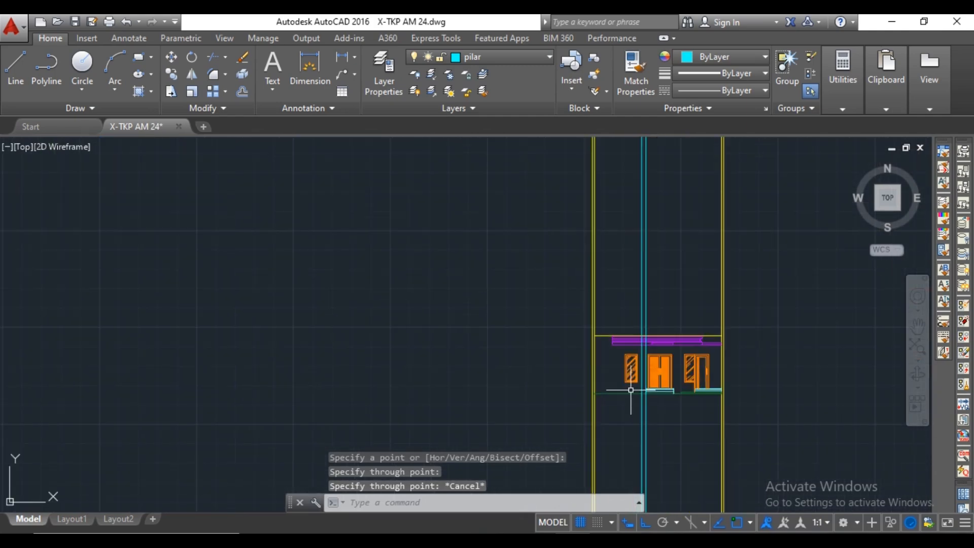
scroll(631, 389, up, 8)
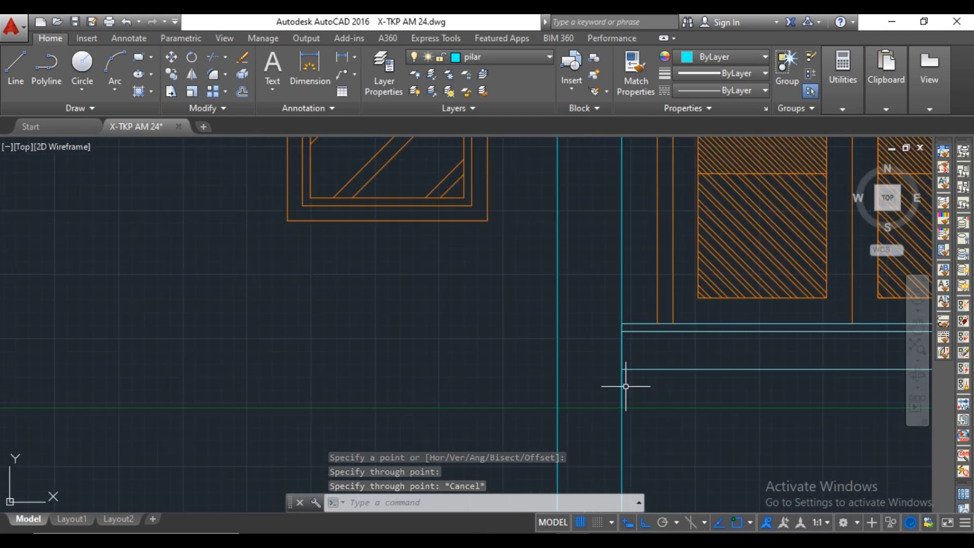
scroll(625, 386, down, 7)
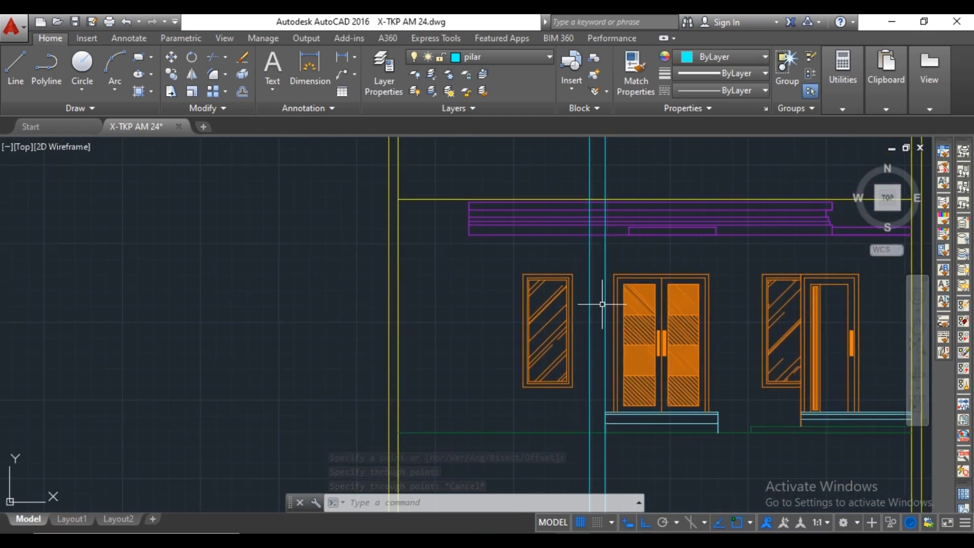
text(ts or)
key(Return)
scroll(608, 244, up, 4)
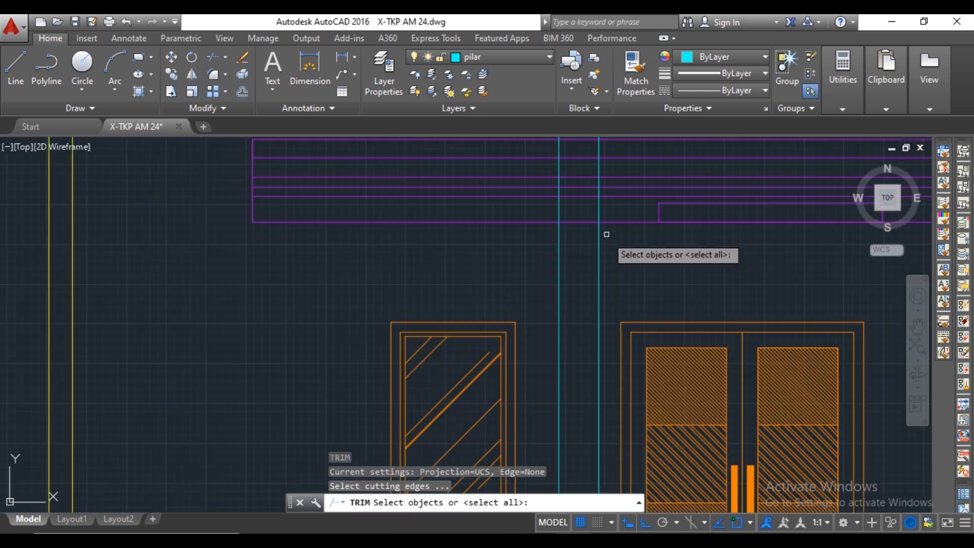
key(Return)
click(589, 208)
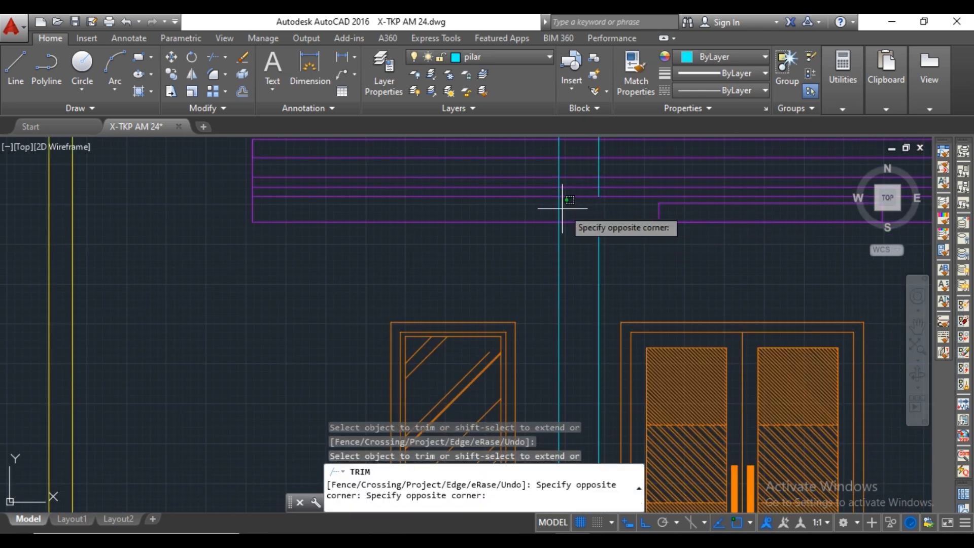
click(560, 208)
Trim both pillar lines below the ground line.
scroll(558, 175, down, 6)
scroll(560, 308, up, 4)
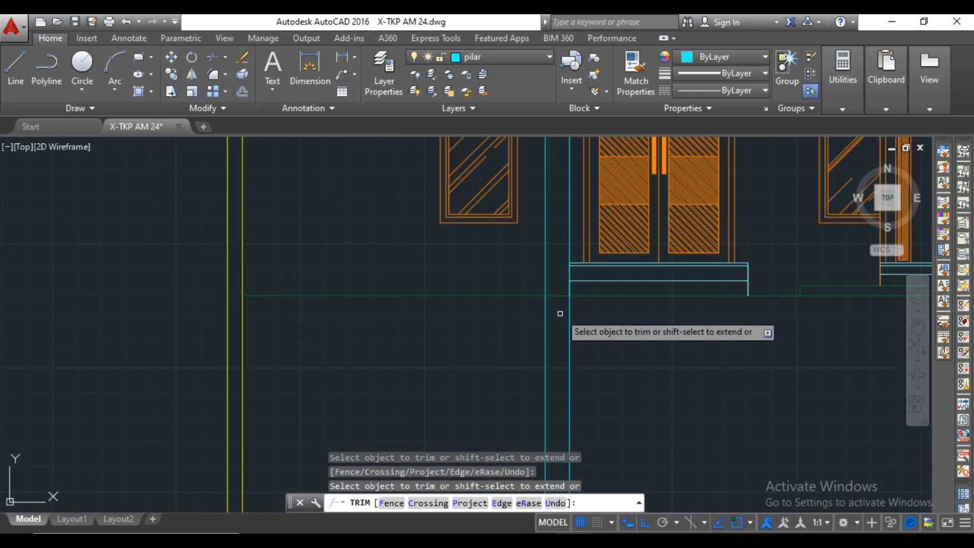
click(568, 308)
click(552, 313)
click(545, 315)
scroll(545, 317, down, 5)
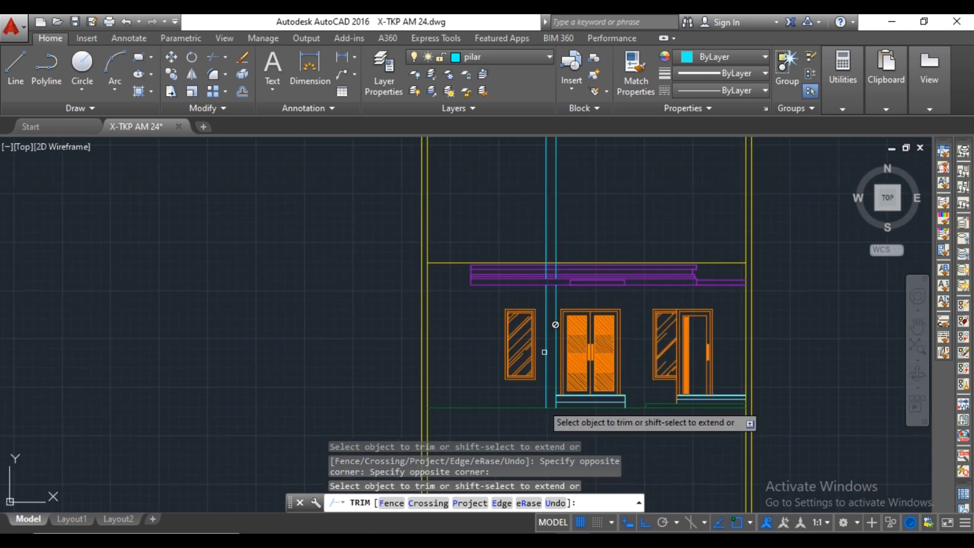
key(Escape)
Erase the two leftover pillar lines running up through and above the slab.
click(563, 222)
click(536, 220)
key(Delete)
Draw the pillar's bottom base block from its lower-right corner, 100 outward and 50 up, closing back to the pillar edge.
scroll(559, 330, up, 4)
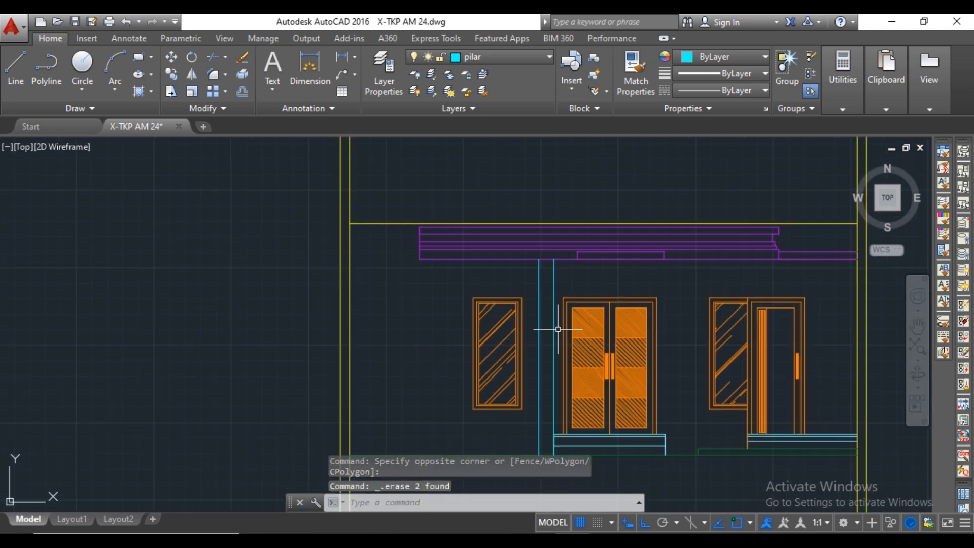
mouse_move(544, 326)
middle_down()
mouse_move(550, 253)
mouse_move(541, 260)
mouse_move(536, 220)
middle_up()
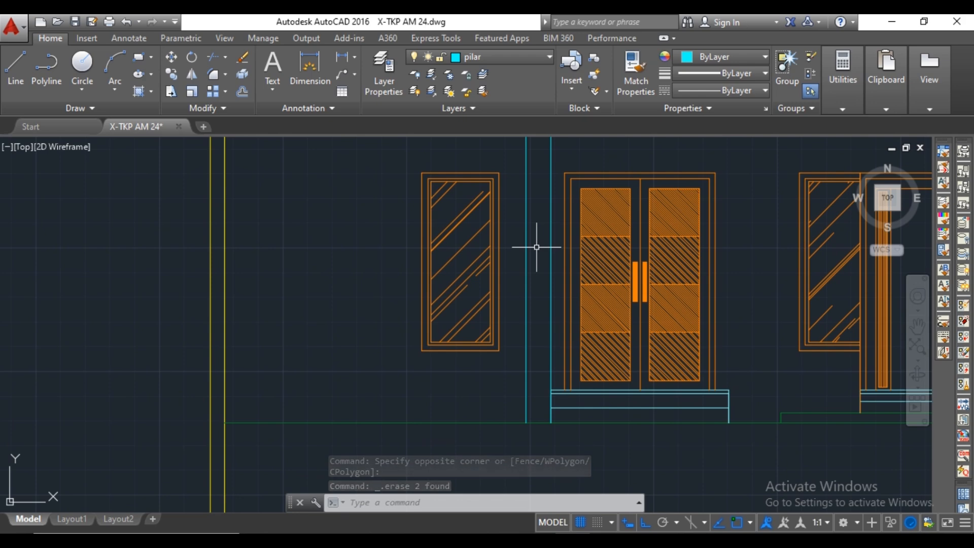
text(L)
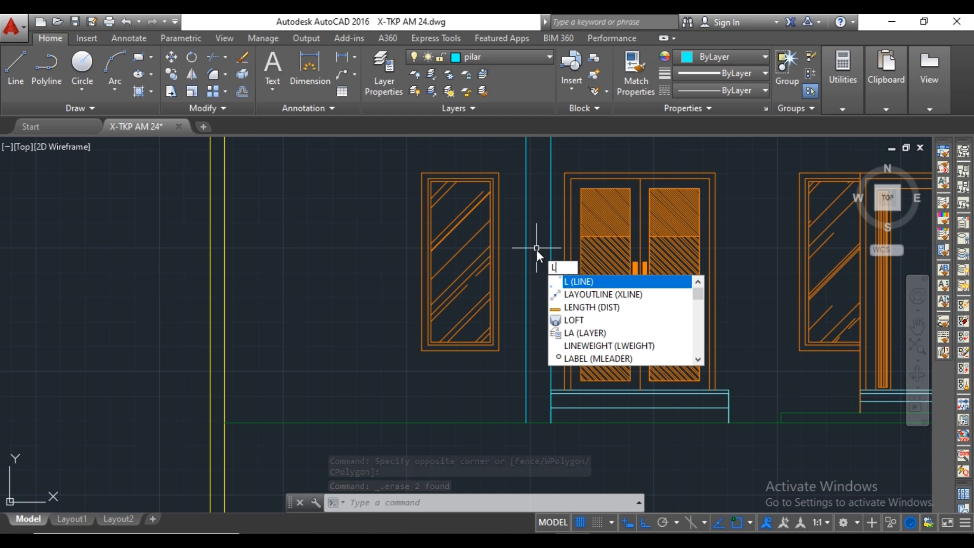
key(Return)
scroll(542, 421, up, 5)
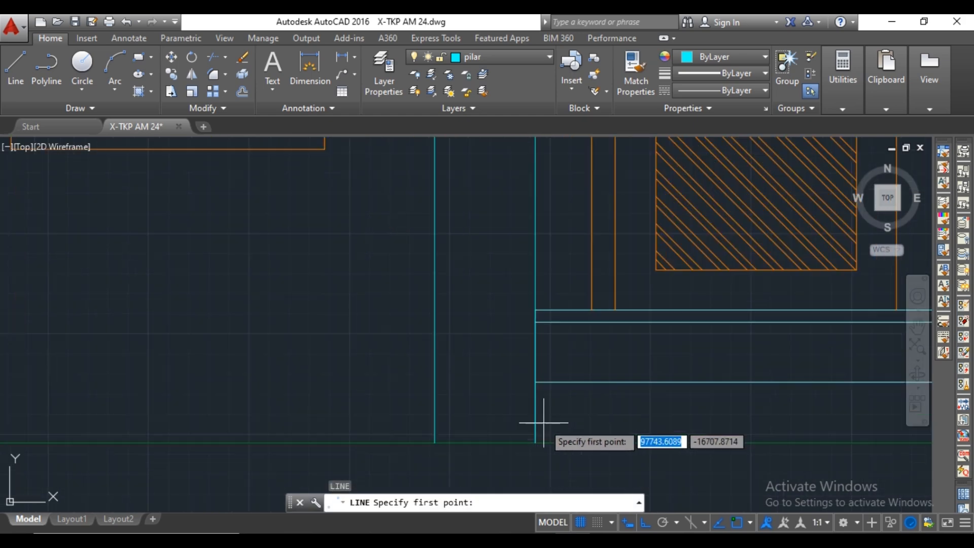
middle_drag(543, 435, 539, 387)
click(528, 414)
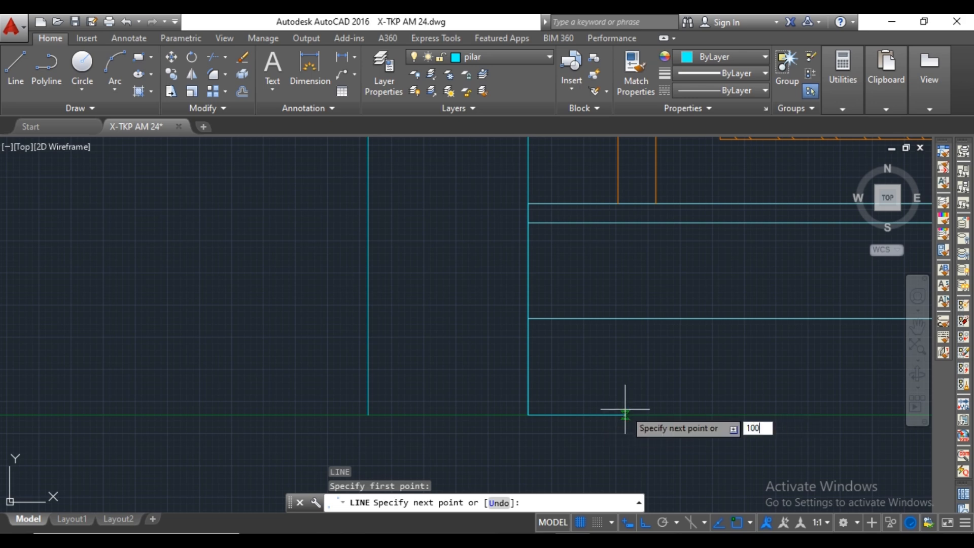
text(100)
key(Return)
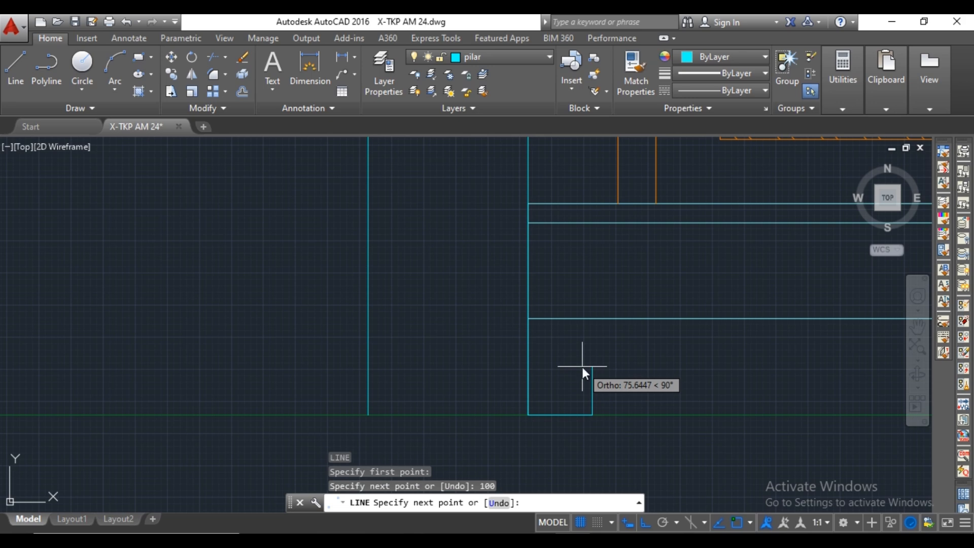
text(50)
key(Return)
scroll(548, 395, up, 2)
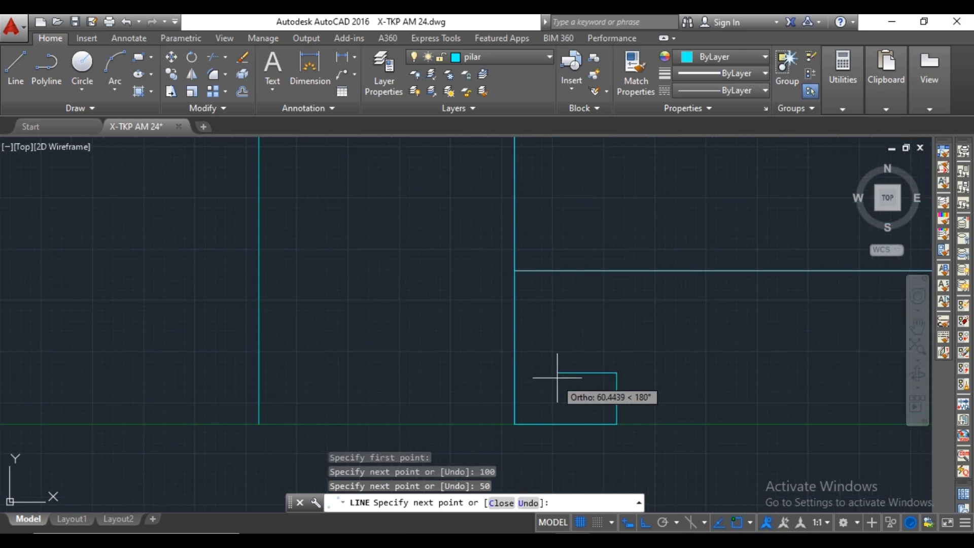
scroll(557, 378, down, 3)
scroll(592, 365, up, 3)
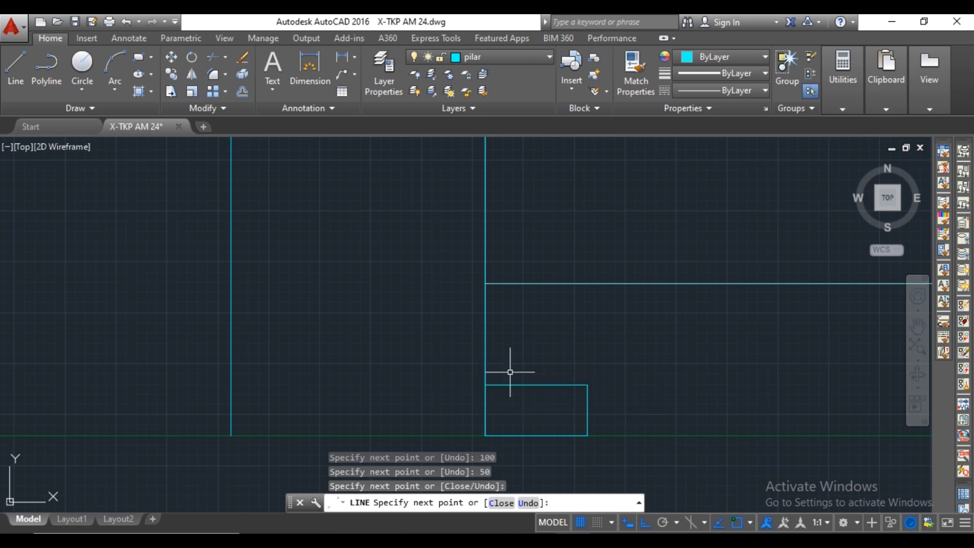
key(Escape)
Draw a second base tier from the block's upper-right corner, 50 inward and 30 up, closing back to the pillar edge.
text(l)
key(Return)
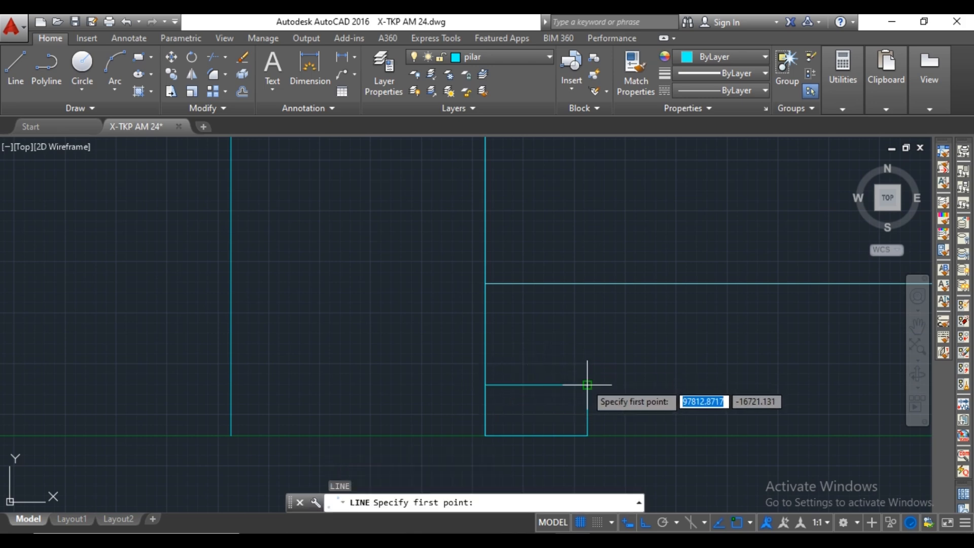
click(587, 384)
text(50)
key(Return)
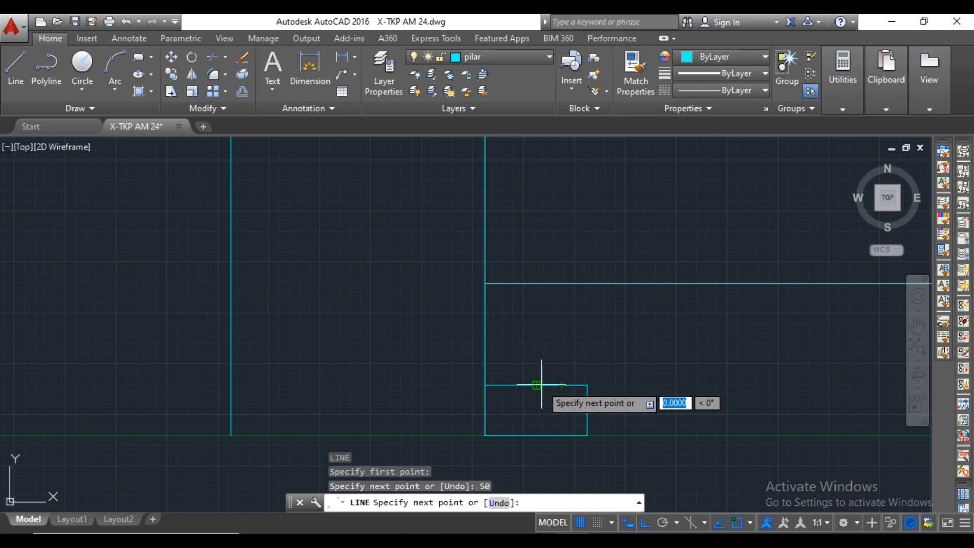
click(538, 384)
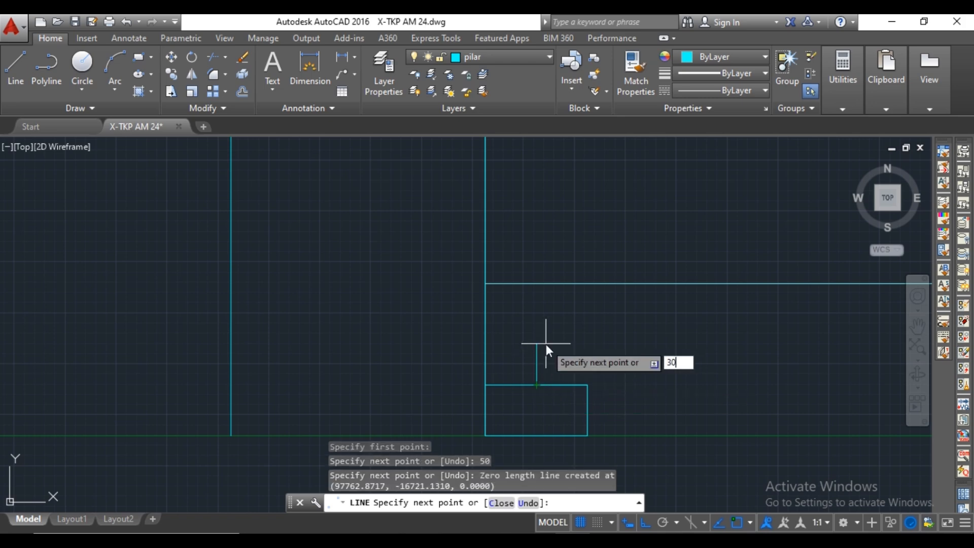
key(Return)
click(485, 354)
key(Escape)
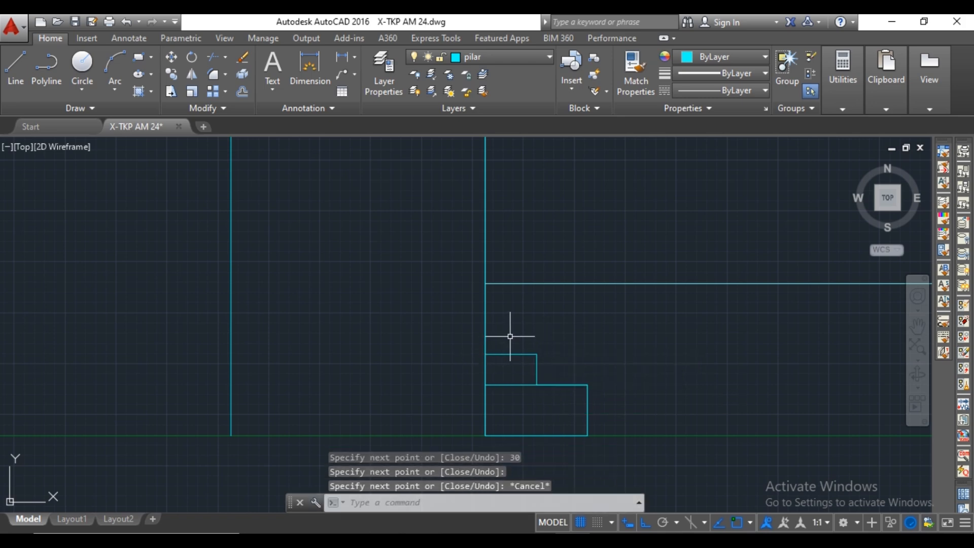
Draw a third base tier from the second tier's upper-right corner, 25 outward and 20 up, closing back to the pillar edge.
text(l)
key(Return)
click(536, 354)
text(2)
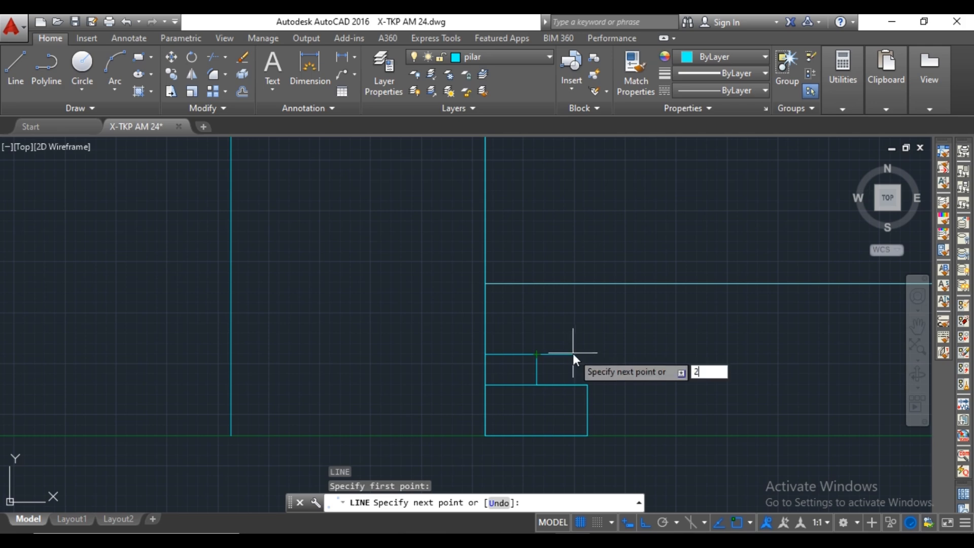
text(5)
key(Return)
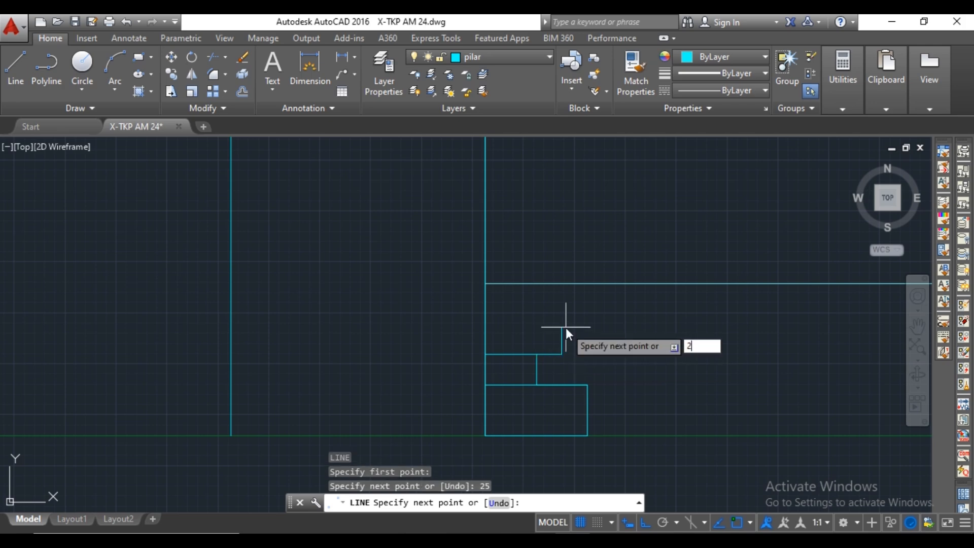
text(20)
key(Return)
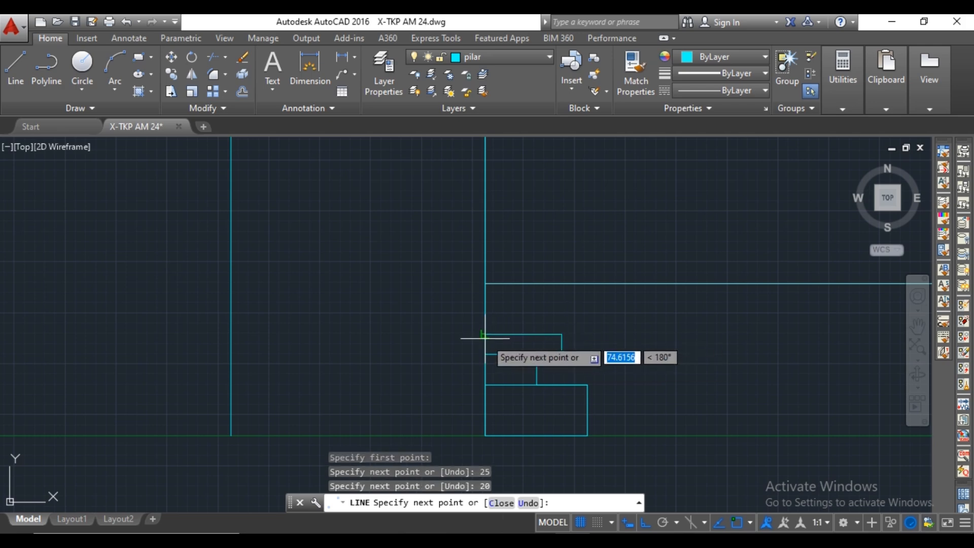
key(Escape)
click(600, 323)
click(515, 420)
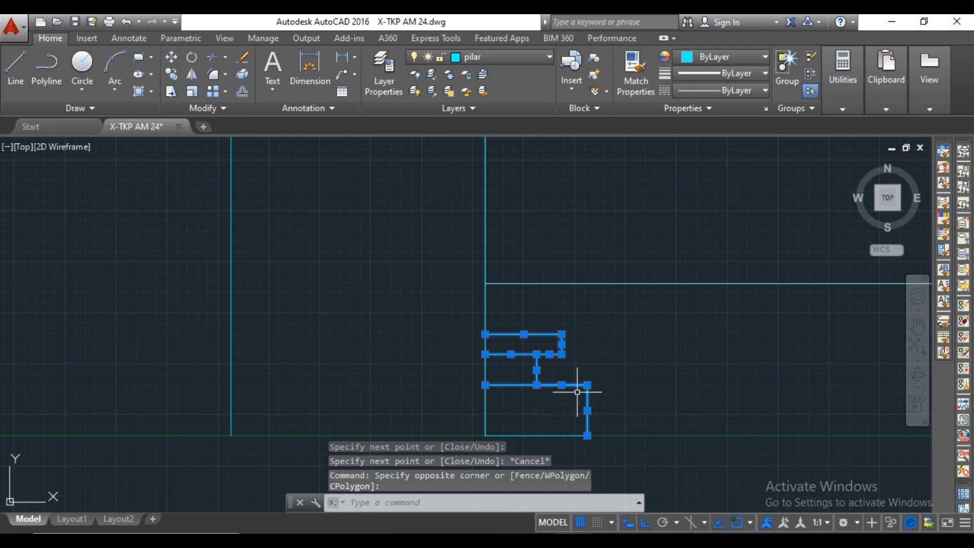
scroll(599, 388, down, 2)
key(Escape)
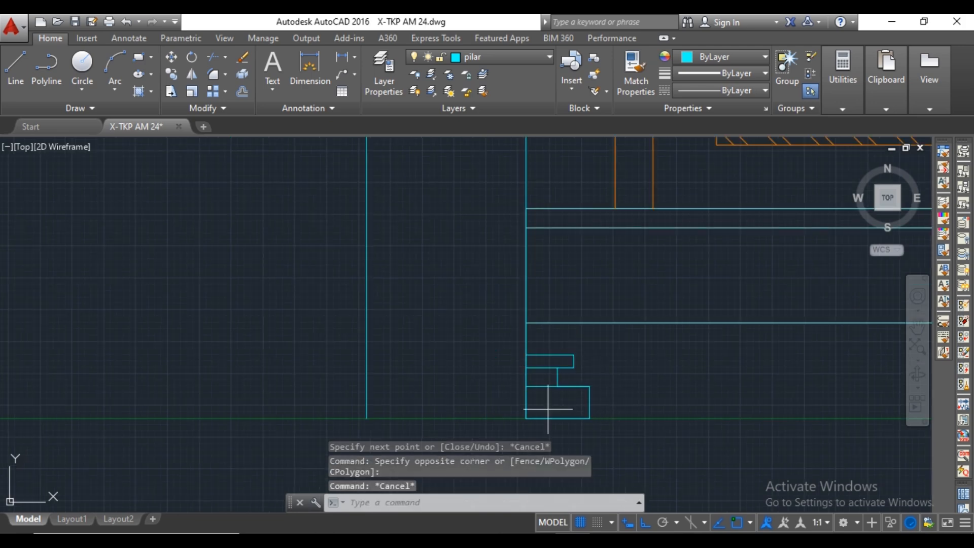
Draw a line along the ground between the pillar's two edges to close its foot.
text(l)
key(Return)
click(526, 418)
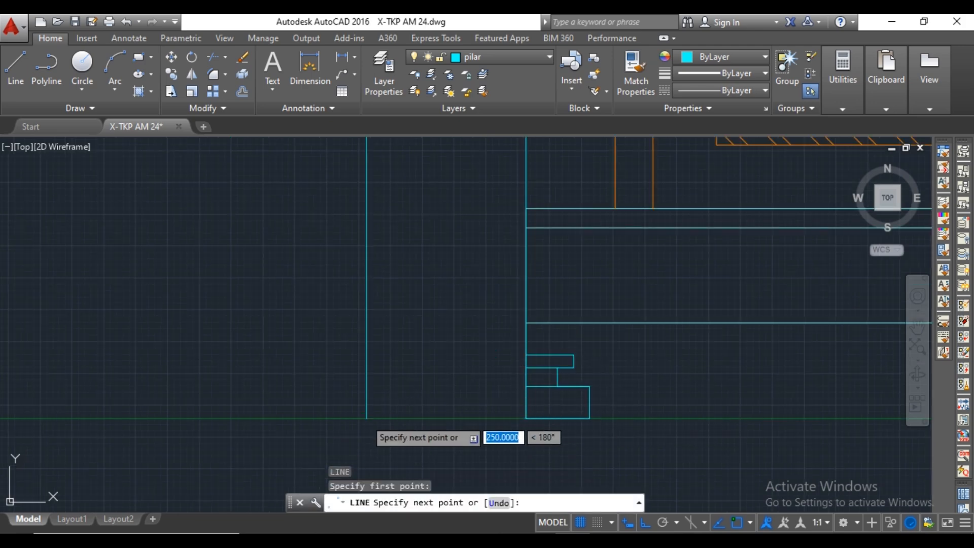
key(Escape)
Mirror the three right-hand base tiers about the pillar's vertical centre line, keeping the source objects.
click(601, 351)
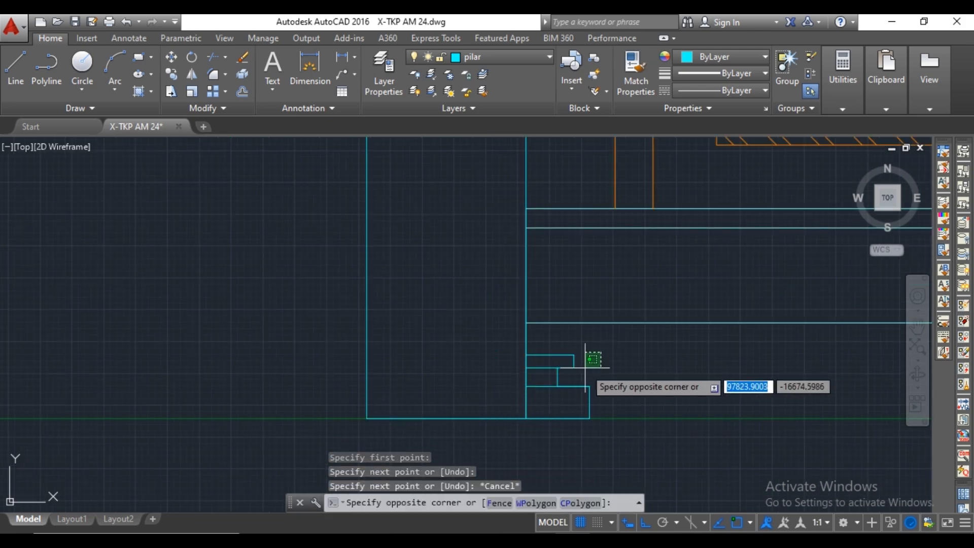
click(546, 400)
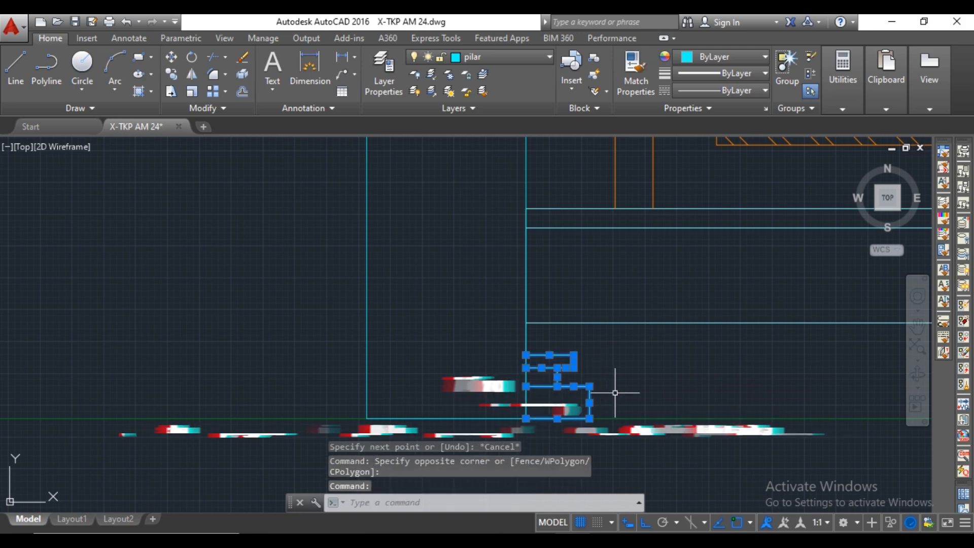
text(mi)
key(Return)
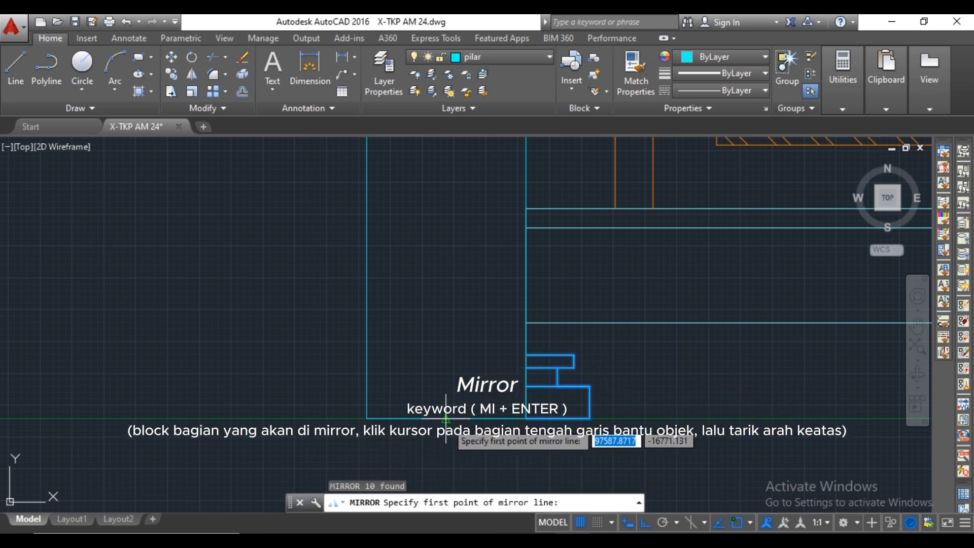
click(445, 418)
click(451, 376)
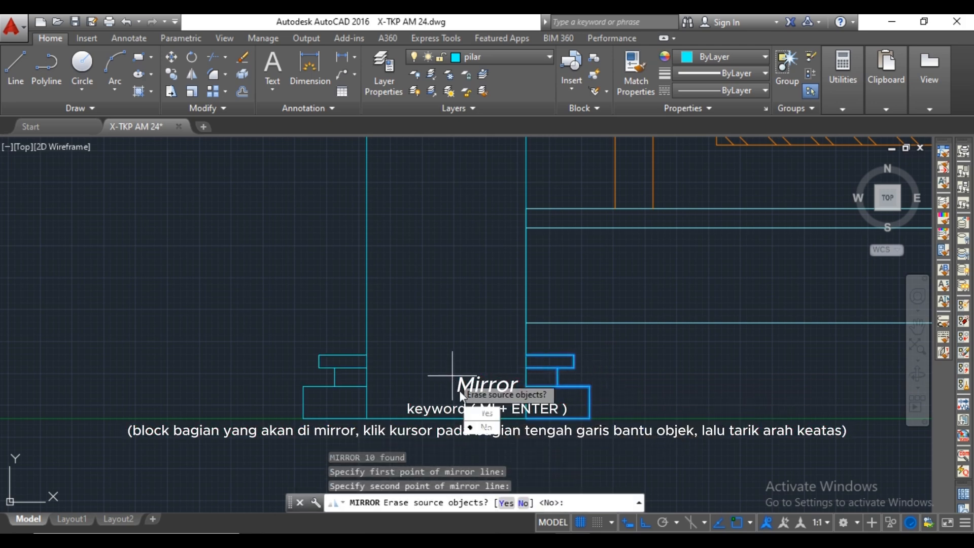
click(481, 430)
Trim both pillar edges where they run through the three base tiers.
scroll(537, 311, down, 4)
scroll(539, 312, up, 3)
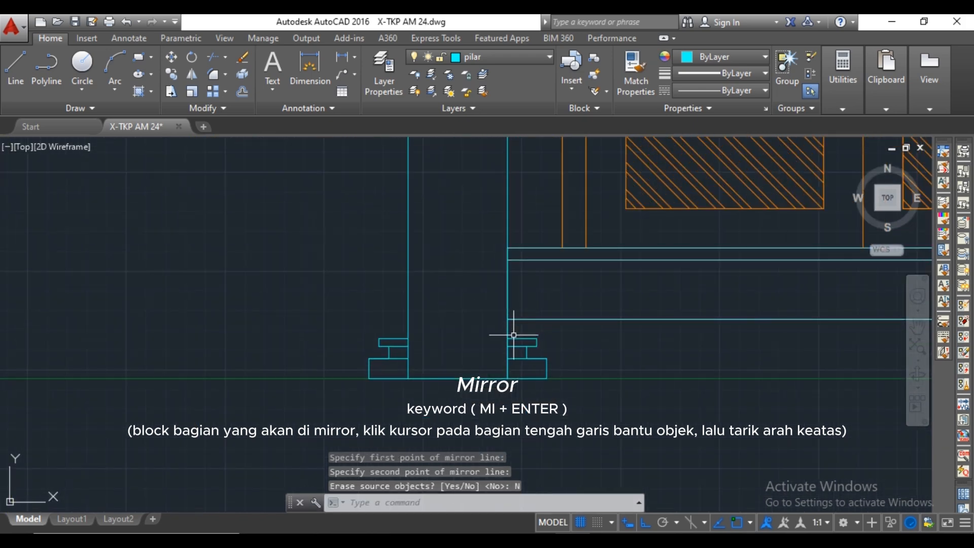
scroll(513, 335, up, 2)
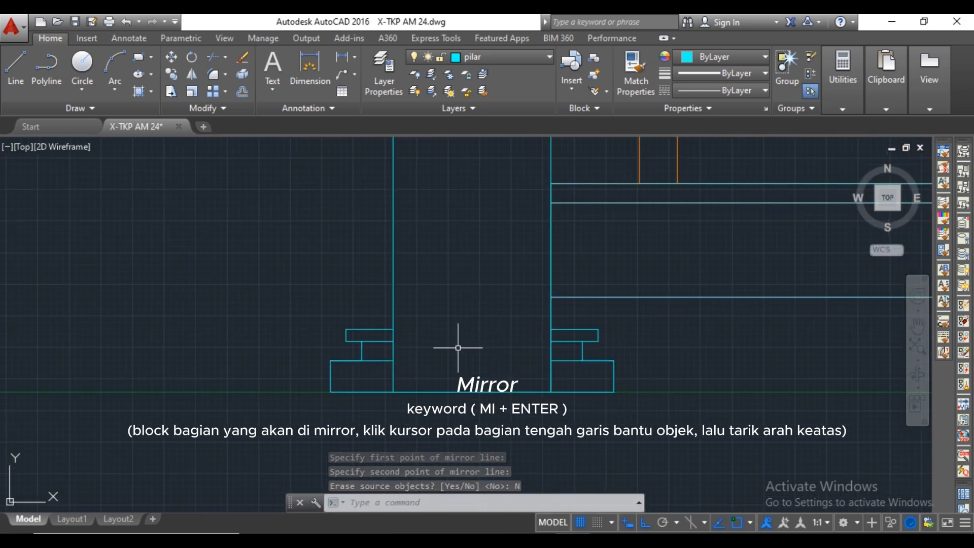
text(tr)
key(Return)
key(Return)
click(393, 370)
click(391, 354)
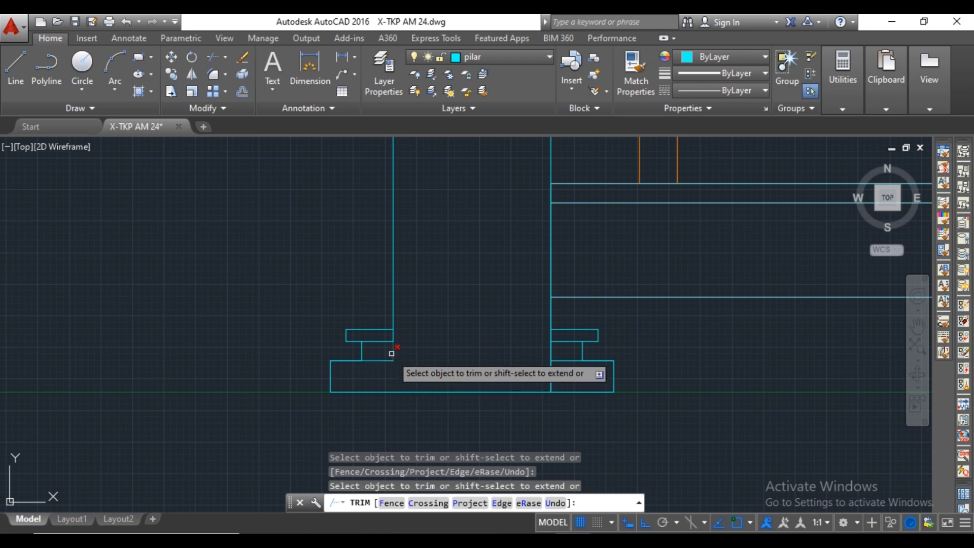
click(393, 333)
click(551, 377)
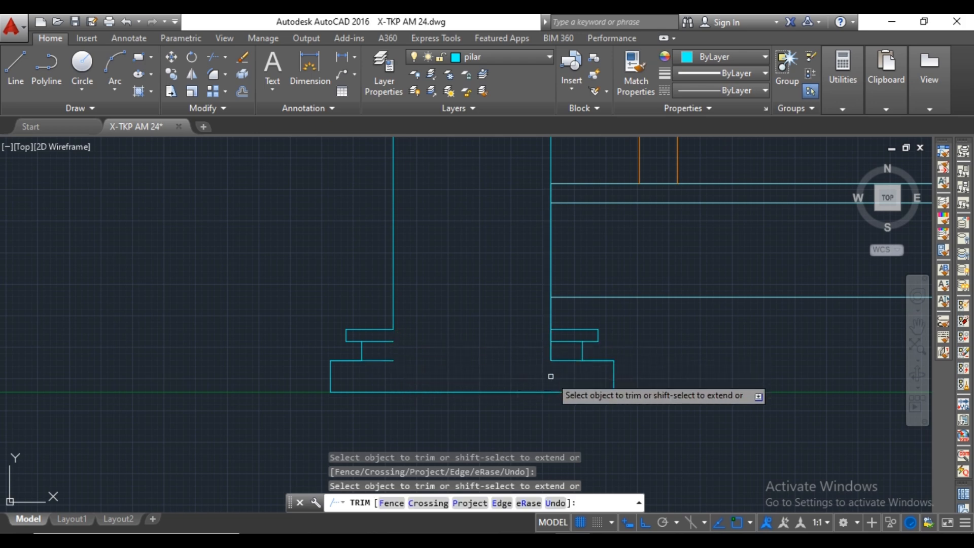
key(Escape)
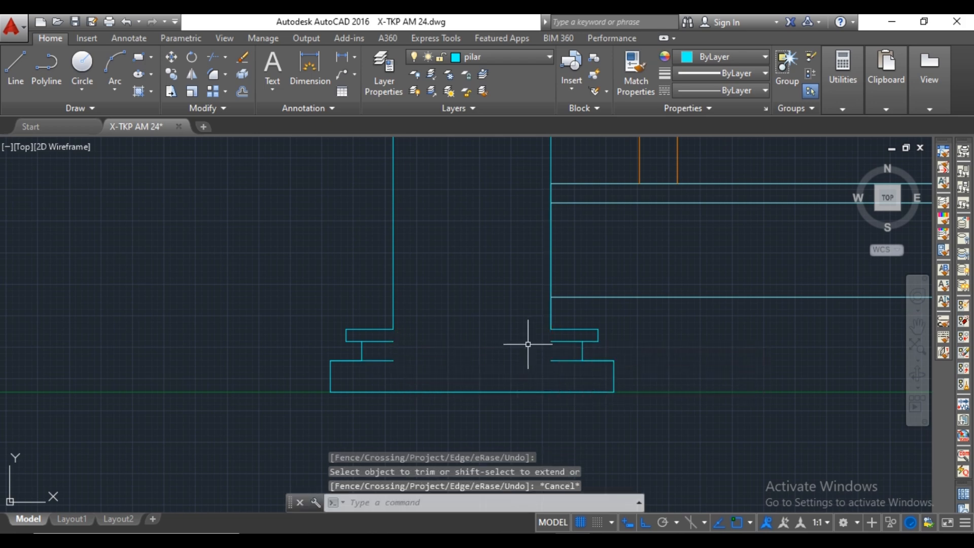
Extend the left-hand horizontal tier lines across the pillar to meet the matching lines on the right side of the base.
text(ex)
key(Return)
key(Return)
click(387, 349)
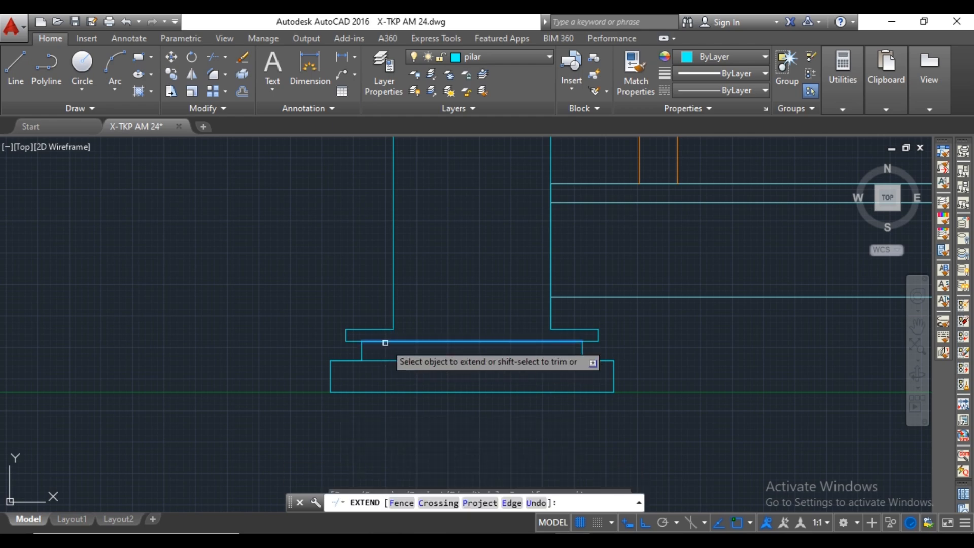
click(385, 339)
click(385, 331)
scroll(418, 318, down, 4)
middle_drag(498, 299, 583, 360)
scroll(487, 348, up, 2)
scroll(487, 347, down, 4)
scroll(526, 360, up, 7)
middle_drag(460, 363, 571, 361)
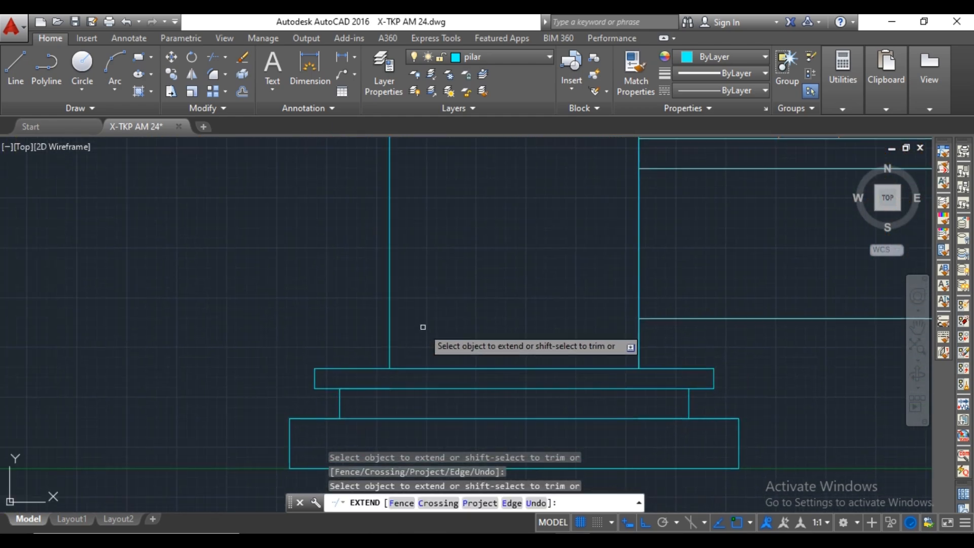
middle_drag(631, 333, 441, 338)
key(Escape)
Draw a fourth base tier from the third tier's upper-right corner, 50 inward and 30 up, closing back to the pillar edge.
text(l)
key(Return)
click(523, 374)
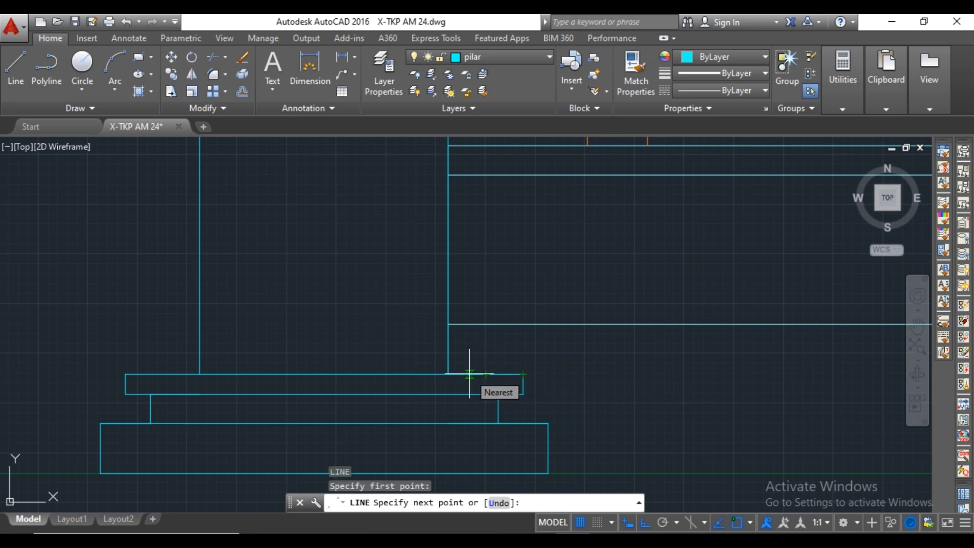
text(50)
key(Return)
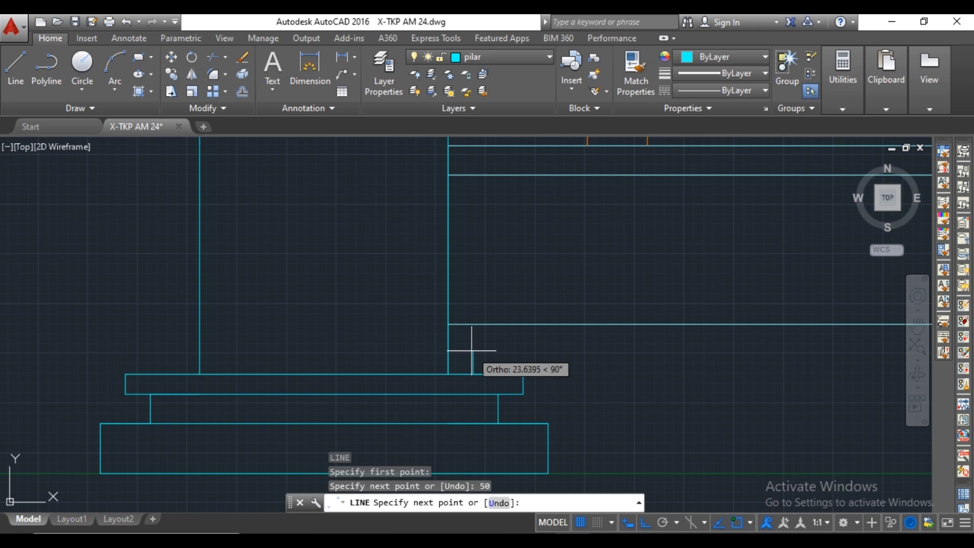
text(30)
key(Return)
click(448, 348)
key(Escape)
Mirror the fourth tier's two lines about the pillar's vertical centre line, keeping the source objects.
click(471, 335)
click(459, 361)
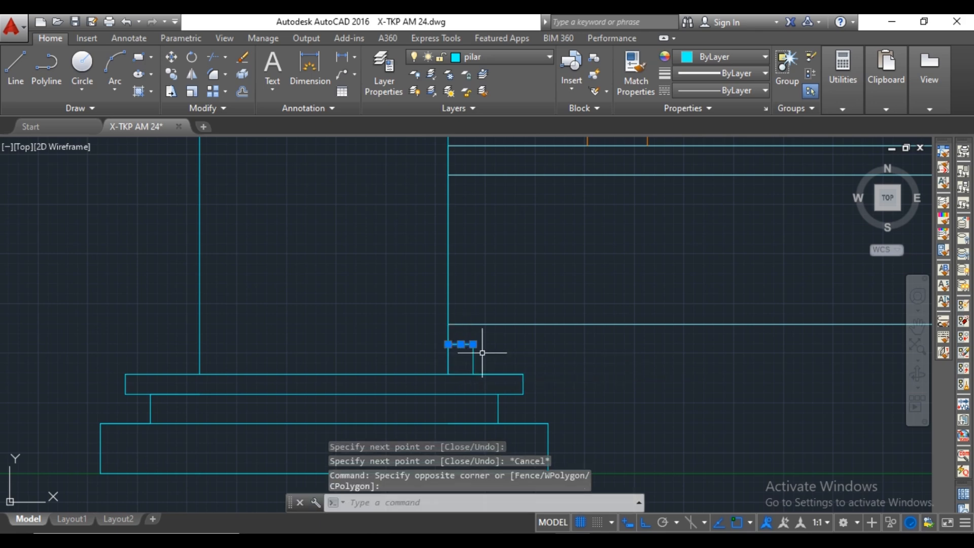
click(482, 352)
click(468, 361)
text(mi)
key(Return)
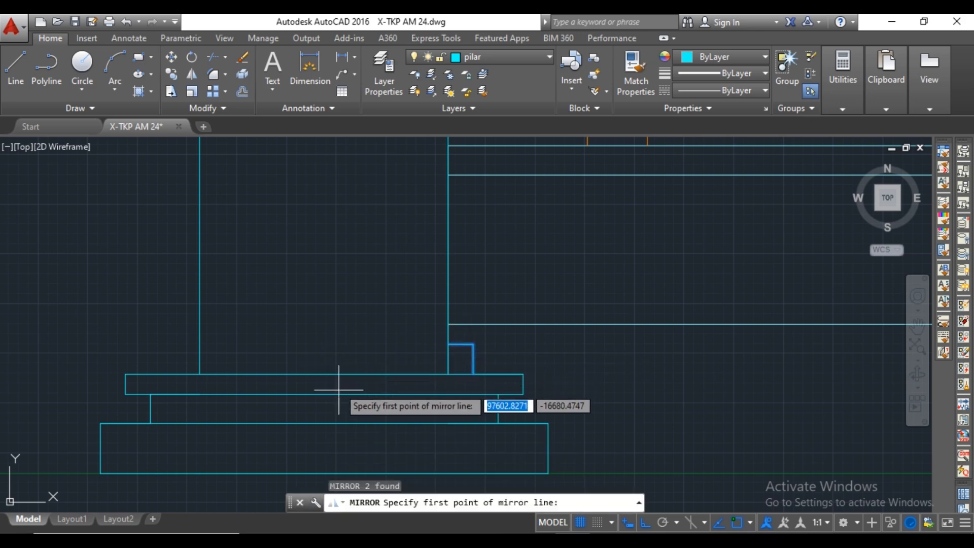
click(323, 473)
click(325, 446)
text(N)
key(Return)
middle_drag(304, 331, 333, 314)
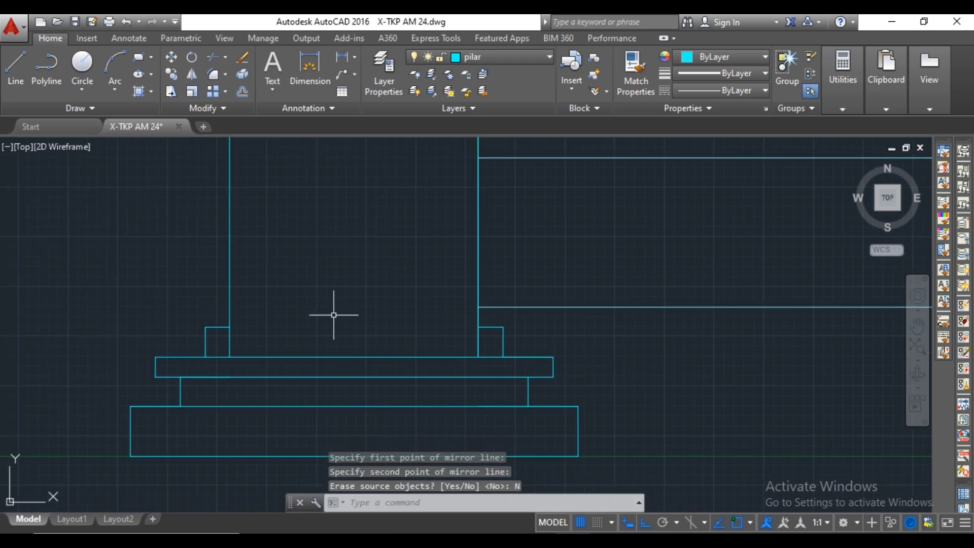
Extend the fourth tier's left upper line across the pillar to its right edge.
text(ex)
key(Return)
Trim both pillar edges where they run through the fourth base tier.
key(Return)
click(224, 328)
key(Escape)
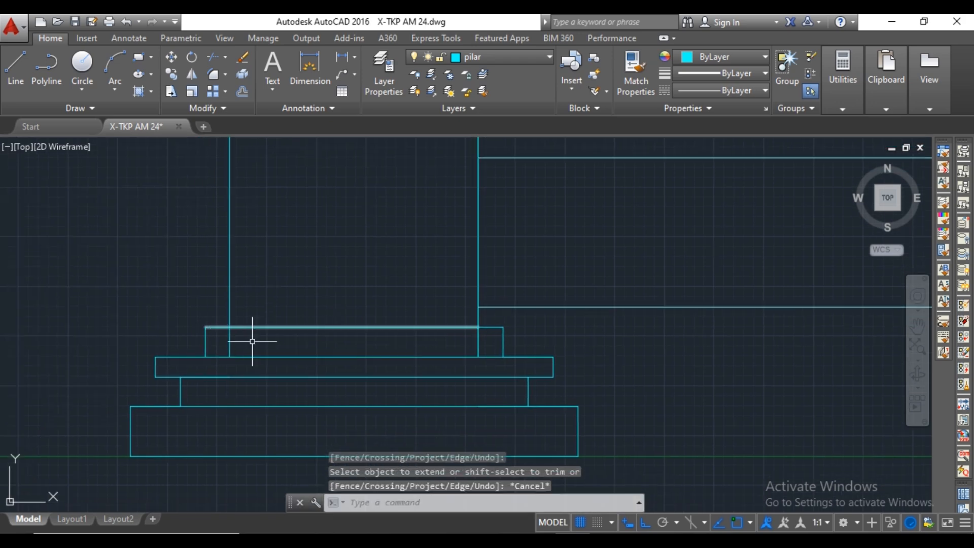
key(Return)
key(Return)
click(229, 341)
click(486, 344)
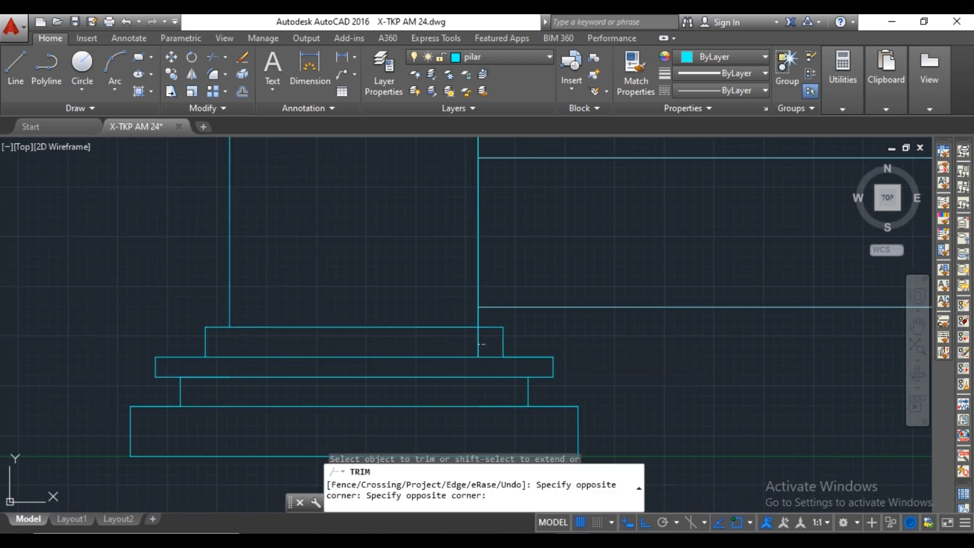
click(460, 343)
key(Escape)
scroll(485, 329, down, 8)
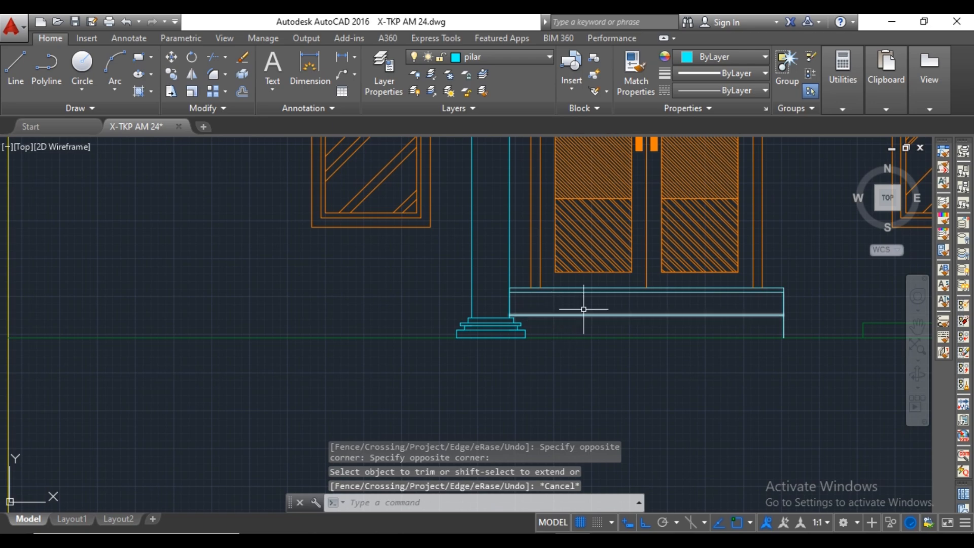
middle_drag(574, 272, 572, 319)
mouse_move(539, 269)
middle_down()
mouse_move(531, 309)
mouse_move(509, 305)
mouse_move(487, 324)
middle_up()
scroll(499, 283, down, 4)
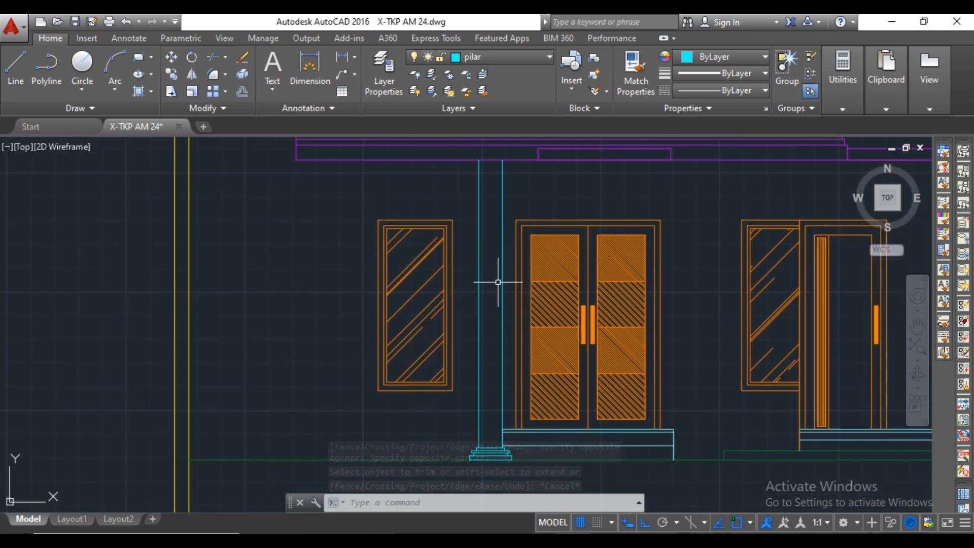
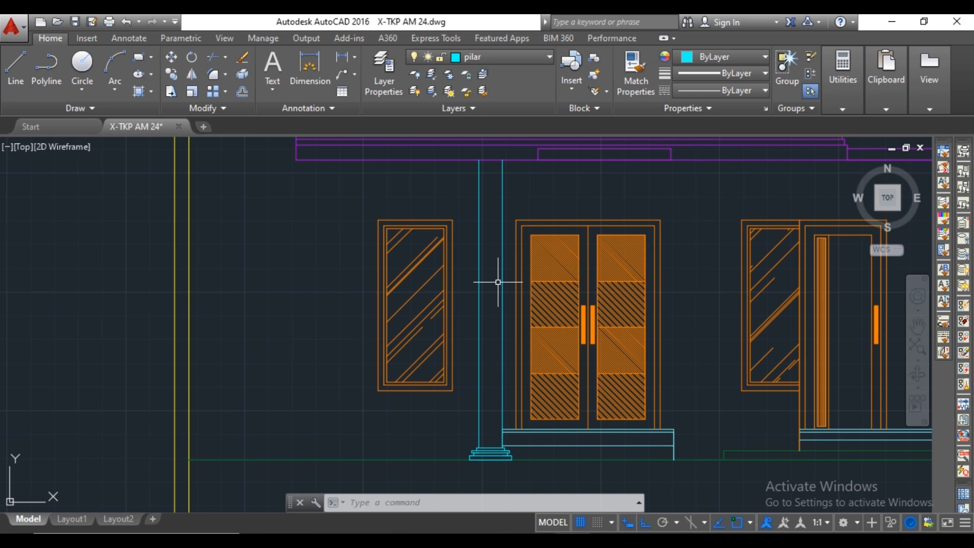
Draw the capital's top tier from the pillar's upper-right corner, 100 outward and 30 down, closing back to the pillar edge.
text(l)
key(Return)
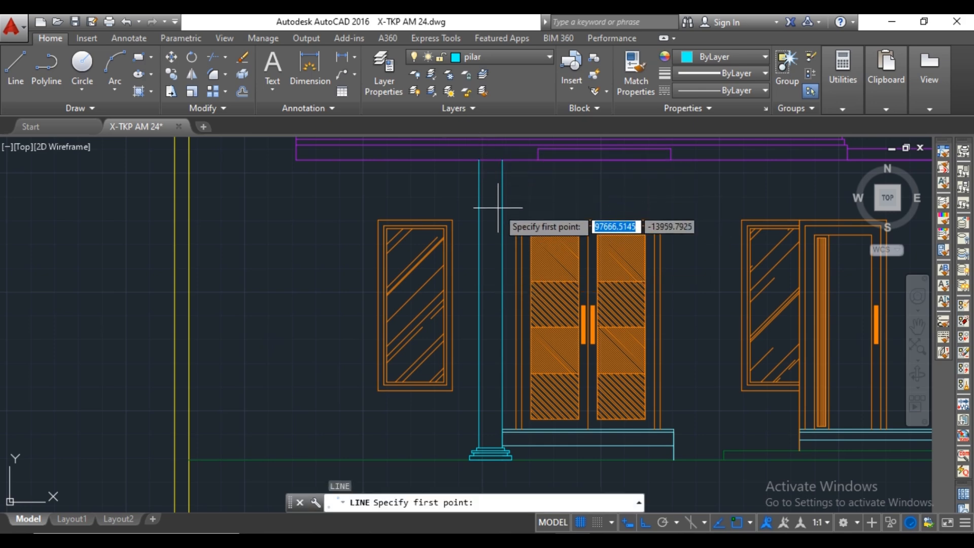
scroll(503, 213, up, 3)
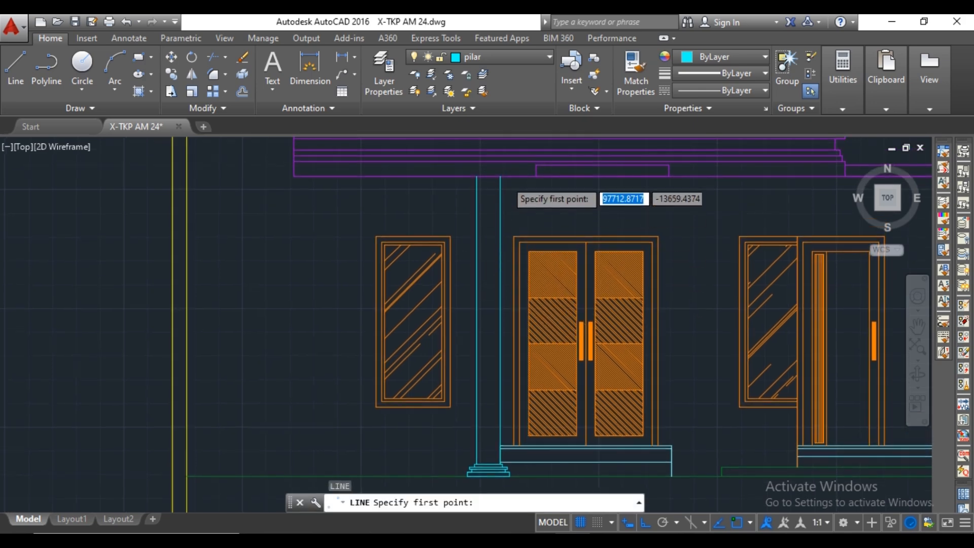
click(496, 174)
scroll(507, 173, up, 3)
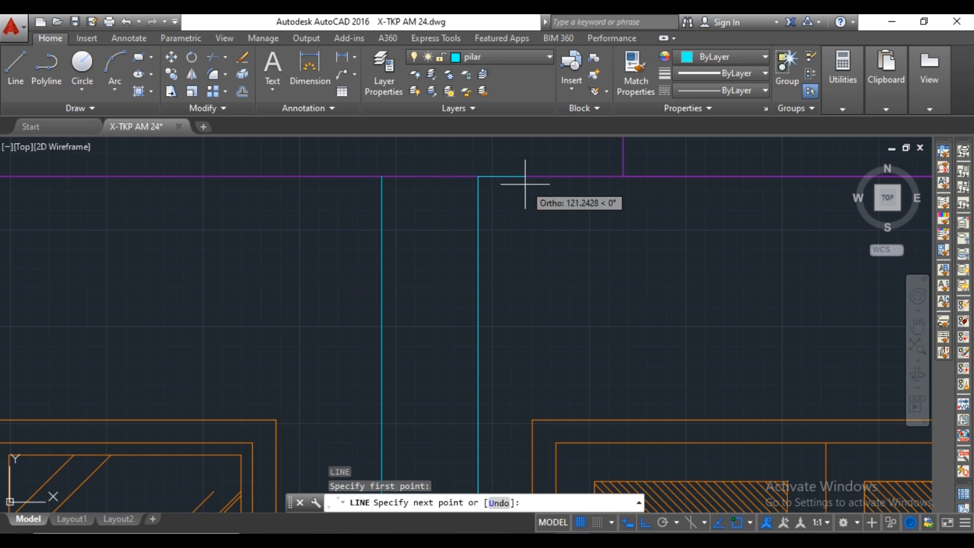
scroll(523, 191, down, 3)
scroll(519, 187, up, 3)
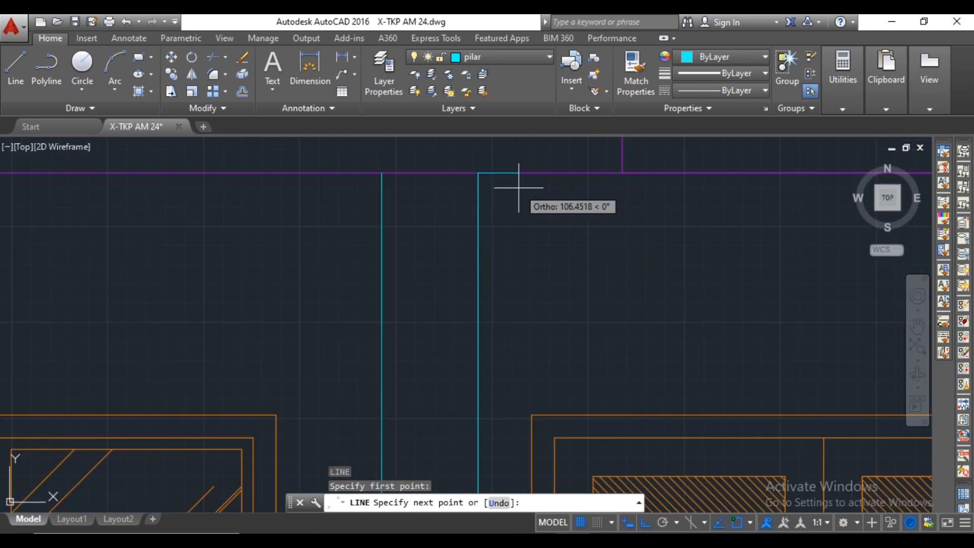
text(100)
key(Return)
text(30)
key(Return)
scroll(477, 190, up, 2)
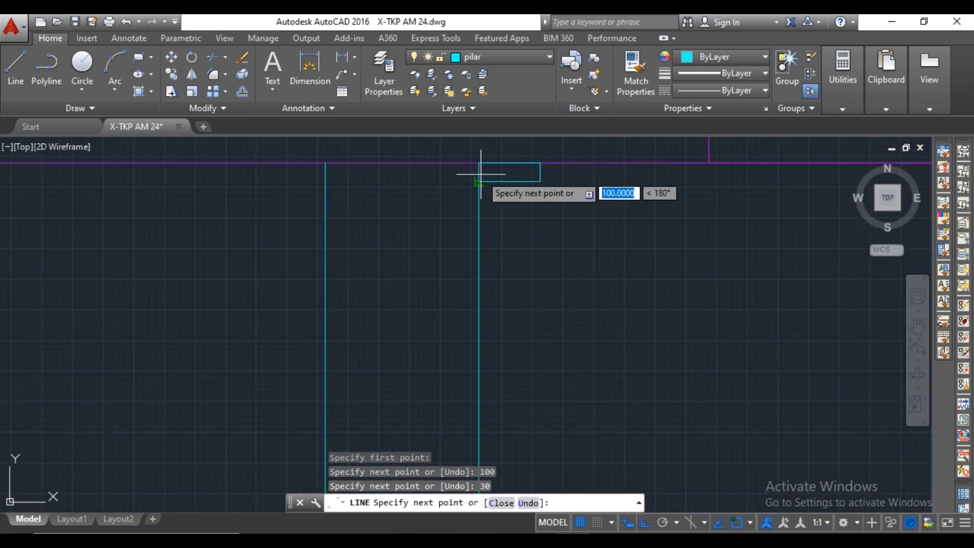
click(480, 180)
key(Escape)
Draw a second capital tier from the first tier's lower-right corner, 25 inward and 50 down, closing back to the pillar edge.
key(Return)
click(539, 182)
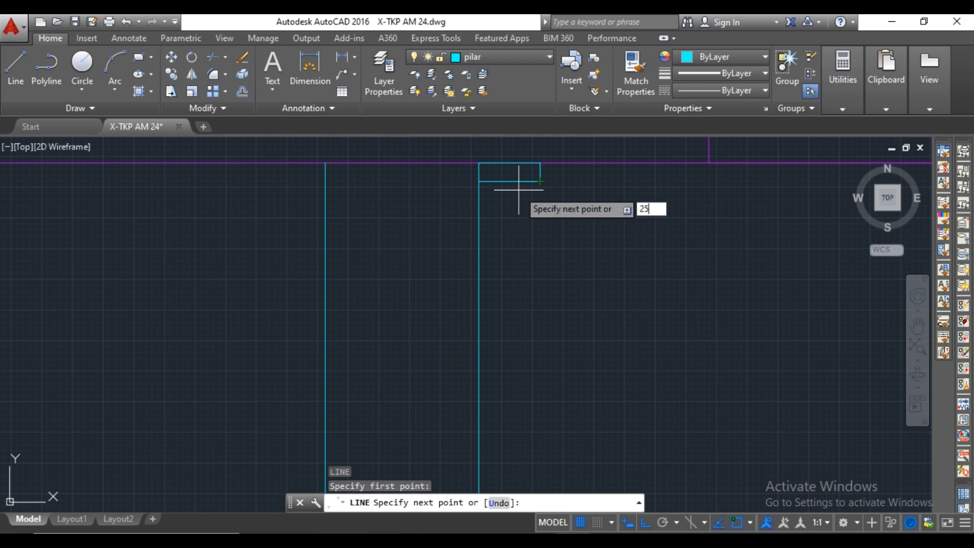
key(Return)
text(50)
key(Return)
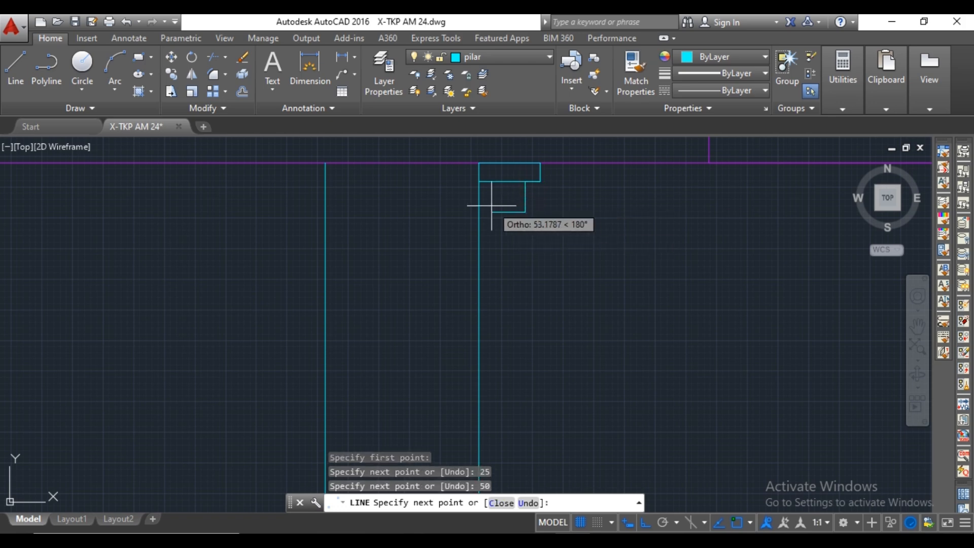
click(478, 212)
key(Escape)
Draw a third capital tier from the second tier's lower-right corner, 20 inward and 20 down, closing back to the pillar edge.
key(Return)
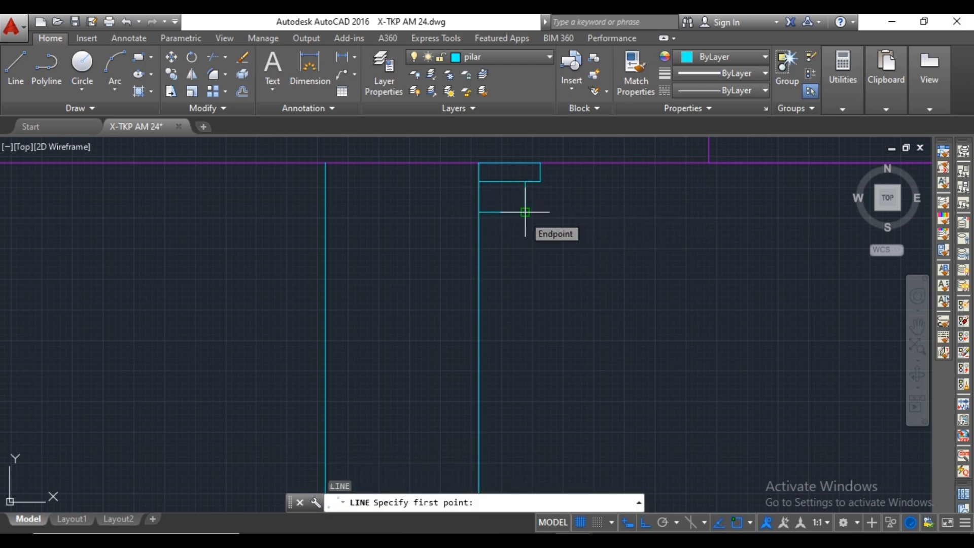
scroll(534, 219, up, 2)
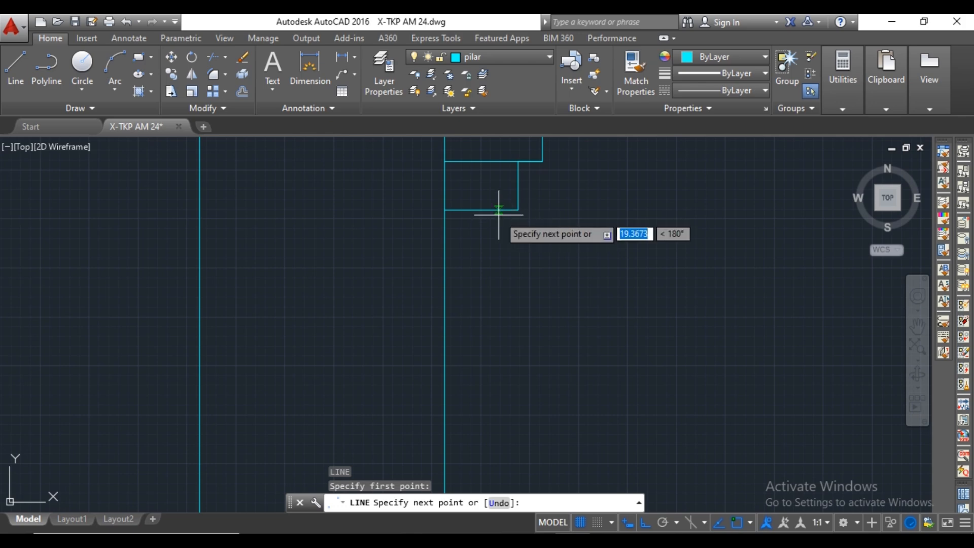
text(20)
key(Return)
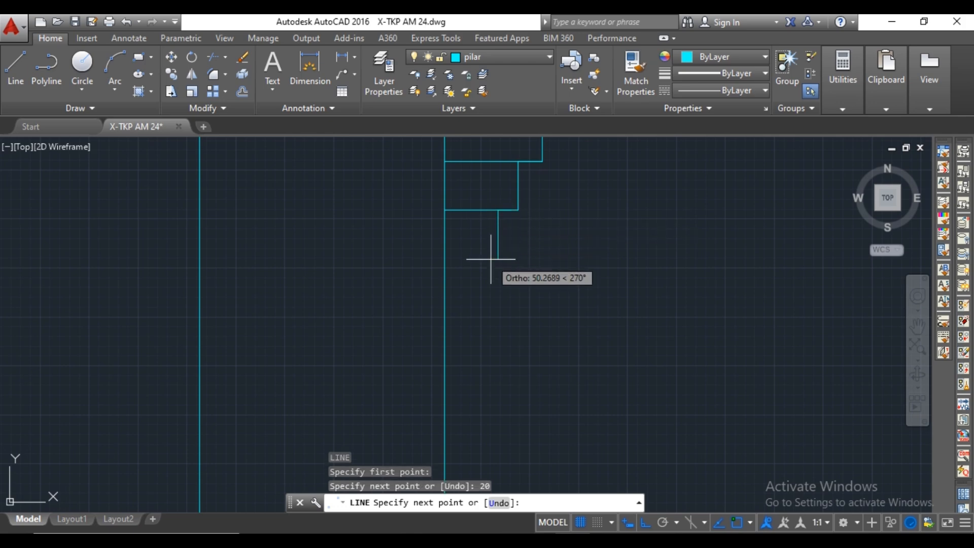
key(Return)
click(445, 229)
key(Escape)
scroll(534, 261, down, 4)
scroll(544, 228, up, 2)
click(545, 212)
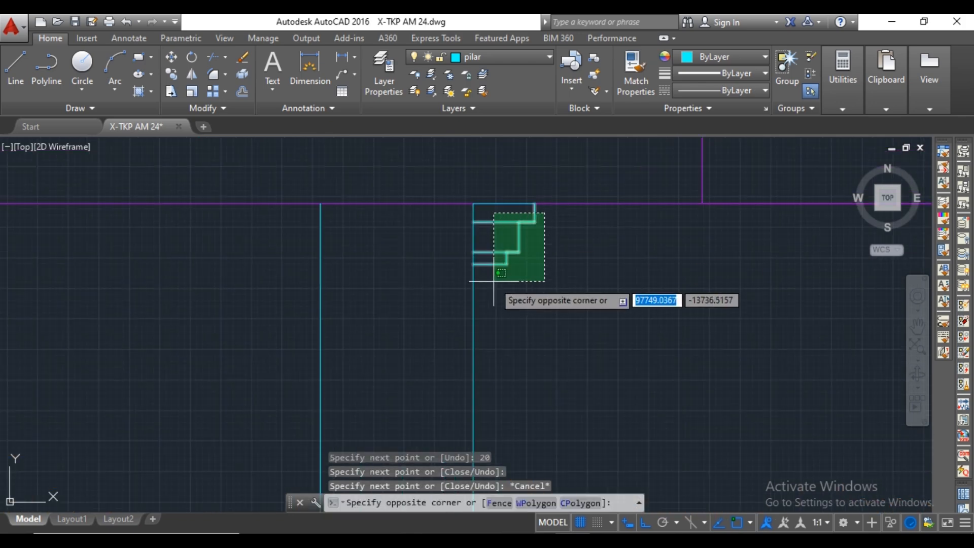
click(496, 281)
text(mi)
key(Escape)
Draw a horizontal line joining the pillar's two upper corners along the slab's underside.
text(l)
key(Return)
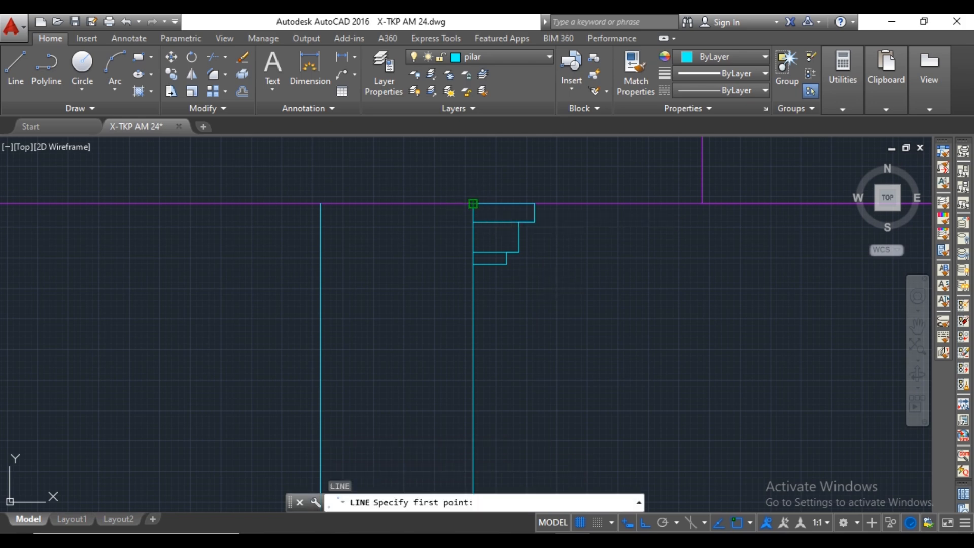
click(472, 203)
key(Escape)
Mirror the three capital tiers' lines about the pillar's vertical centre line, keeping the source objects.
click(550, 213)
click(496, 281)
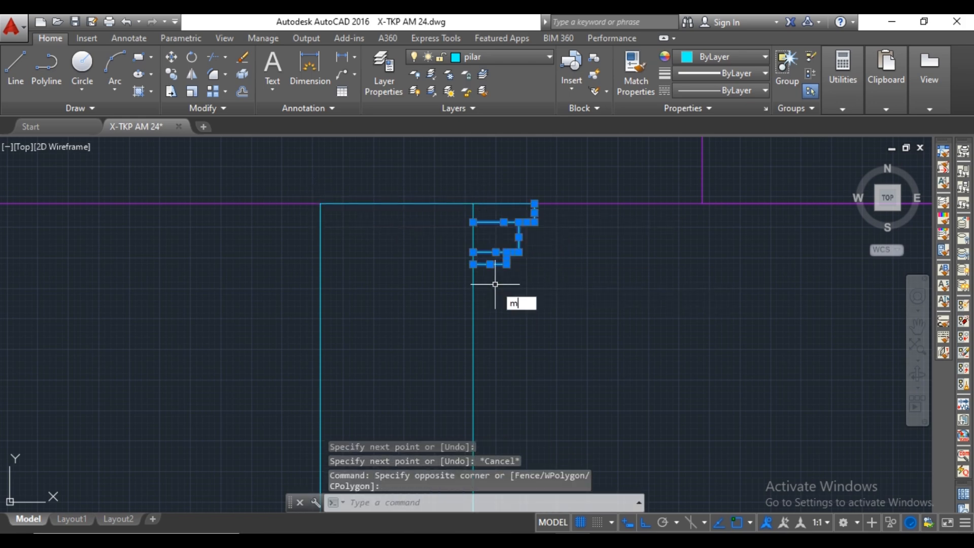
text(mi)
key(Return)
click(404, 203)
click(390, 170)
key(Return)
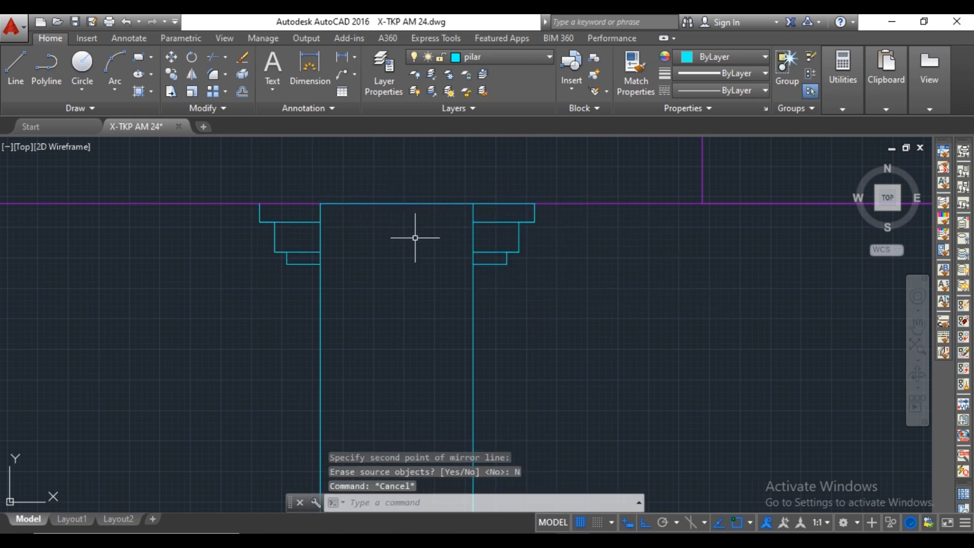
Trim both pillar edges where they run through the capital tiers and delete the leftover left edge piece.
text(tr)
key(Return)
key(Return)
click(472, 214)
click(473, 233)
click(473, 256)
click(320, 258)
click(320, 243)
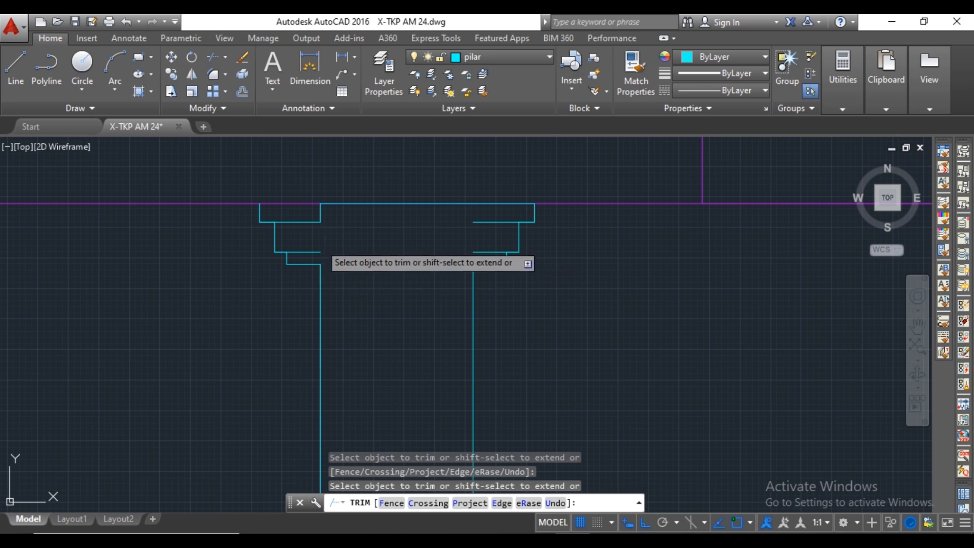
key(Escape)
click(320, 212)
key(Delete)
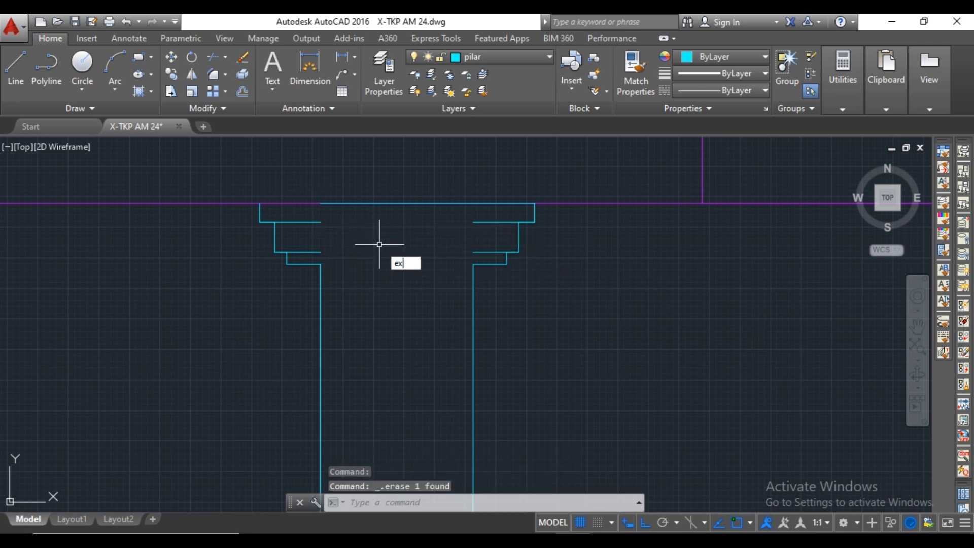
Extend the bottom lines of the three left capital tiers across the pillar to the right-hand tiers.
text(ex)
key(Return)
Draw a horizontal line across the capital's second tier at mid-height, from its right side to its left side.
key(Return)
click(316, 222)
click(313, 252)
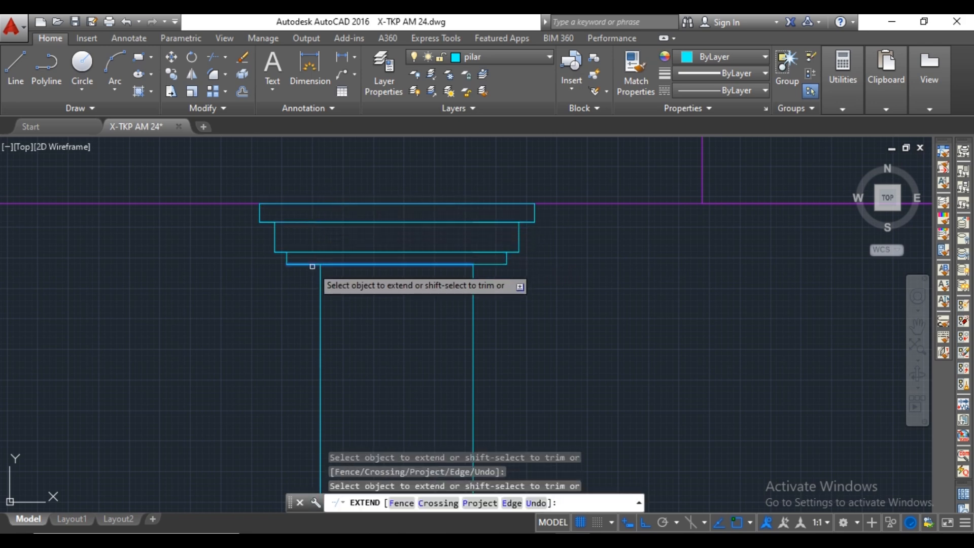
click(313, 266)
scroll(381, 249, down, 8)
middle_drag(509, 281, 545, 292)
scroll(482, 276, up, 8)
key(Escape)
text(l)
key(Return)
click(409, 219)
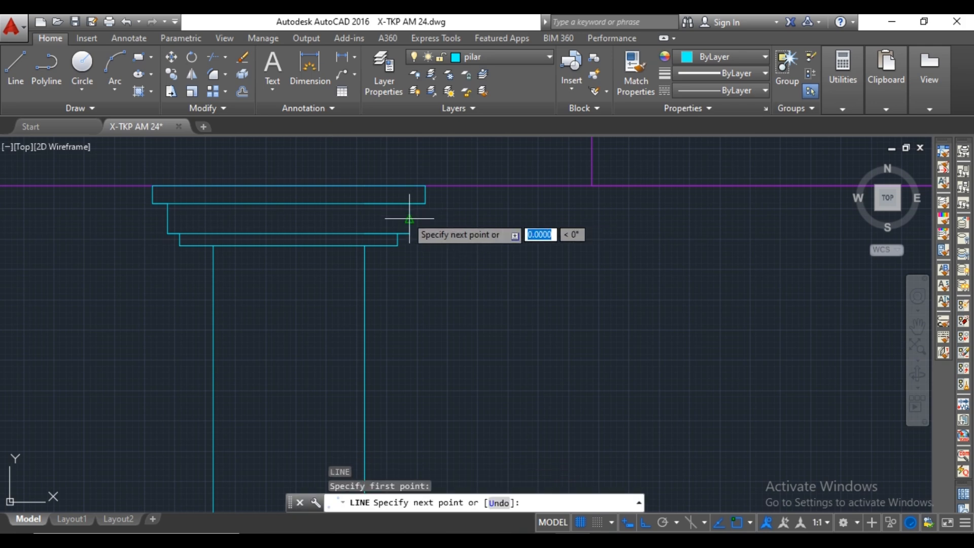
key(Escape)
scroll(435, 220, down, 6)
mouse_move(522, 244)
middle_down()
mouse_move(547, 266)
mouse_move(515, 158)
middle_up()
middle_drag(444, 187, 437, 277)
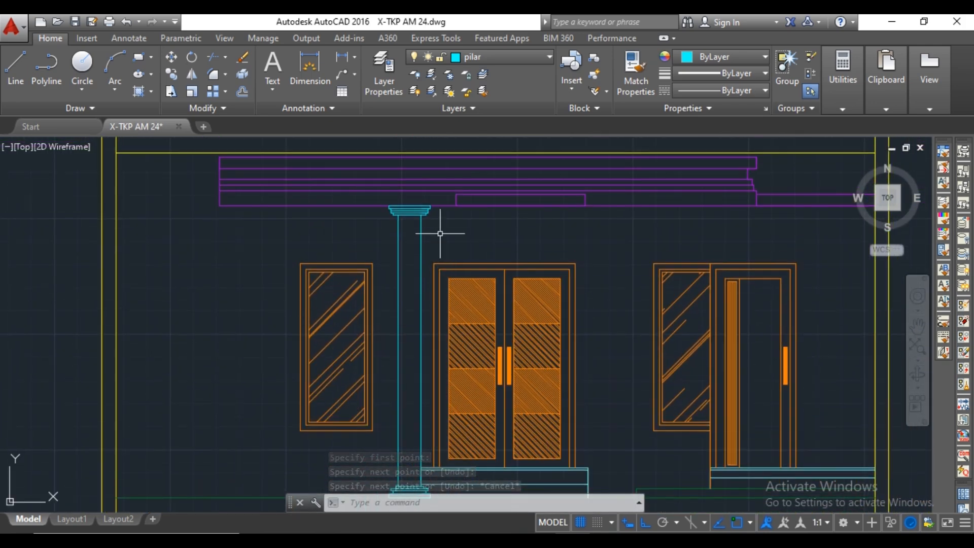
text(l)
key(Return)
scroll(421, 229, up, 3)
key(Escape)
Try to offset the pillar's right edge 20 inward, and undo it.
text(of)
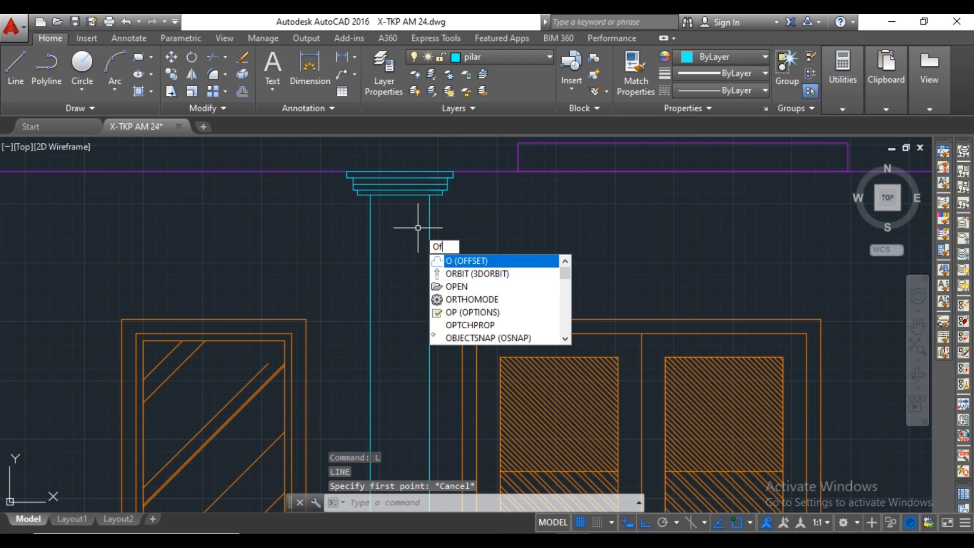
key(Return)
click(430, 235)
scroll(404, 239, up, 2)
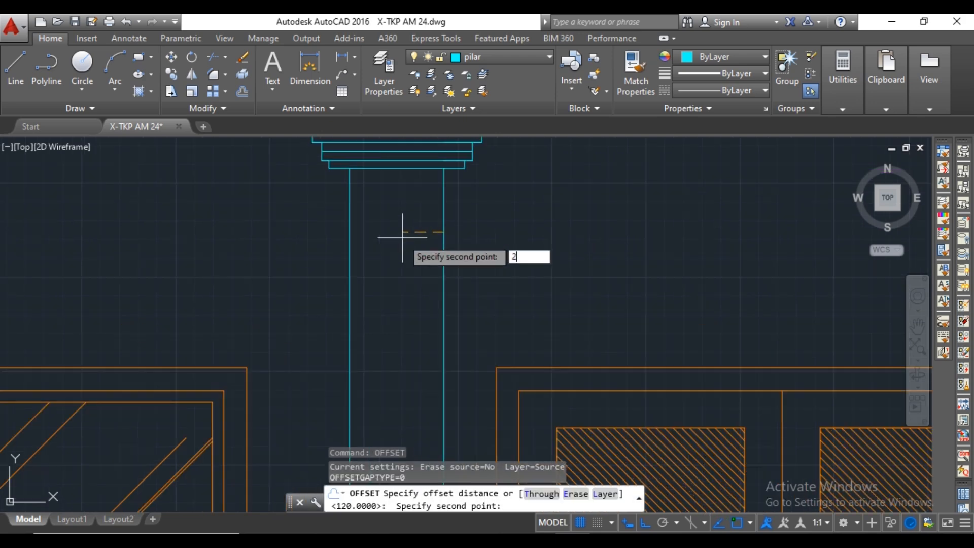
key(Return)
click(443, 211)
click(406, 210)
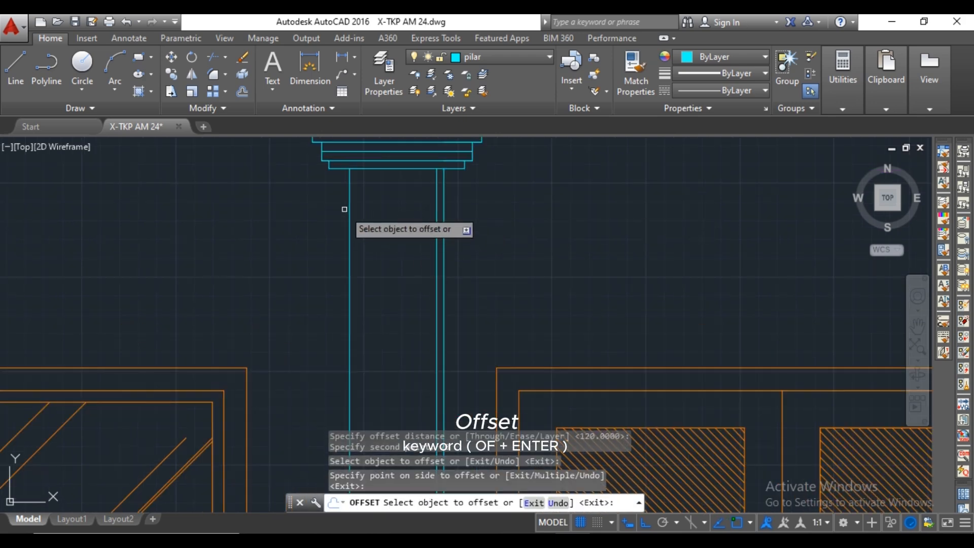
key(Escape)
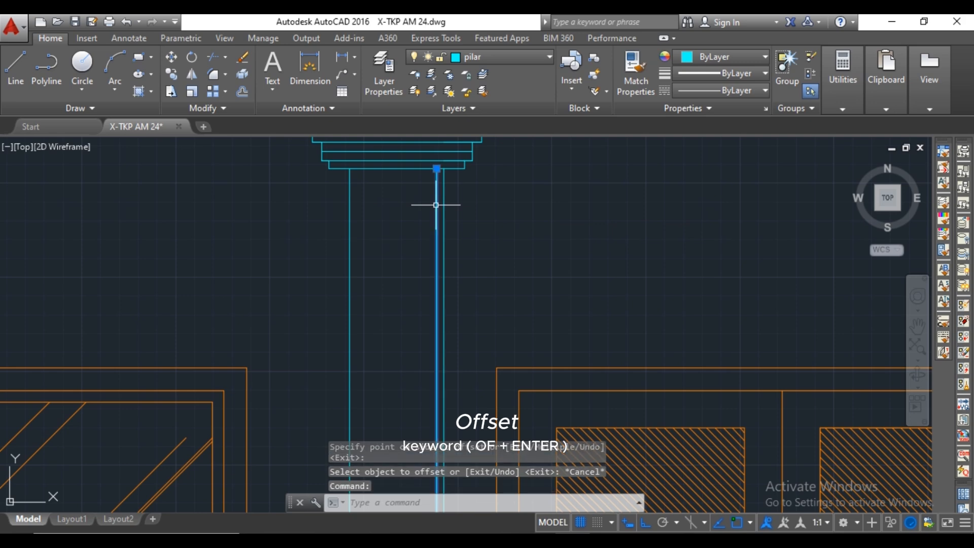
key(ctrl+z)
Offset both vertical pillar edges 30 inward.
text(of)
key(Return)
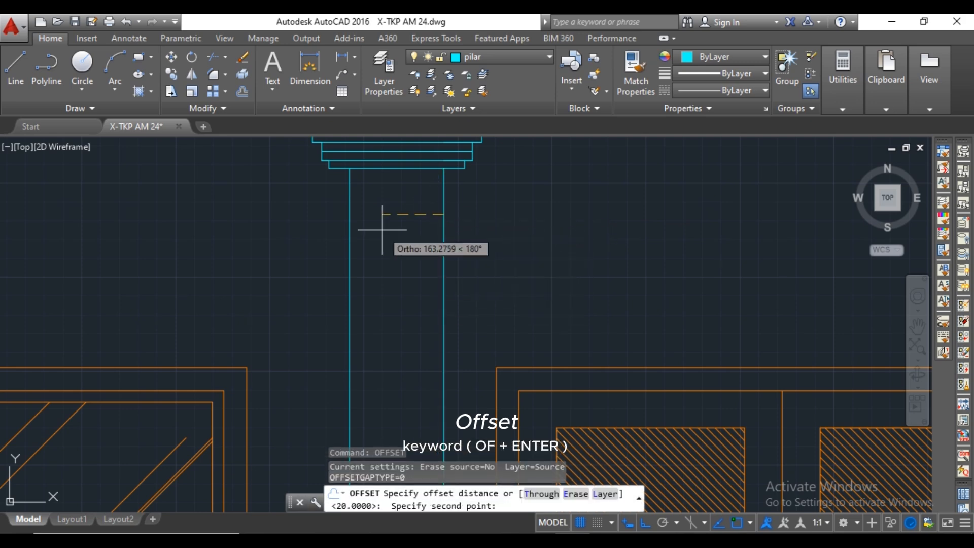
text(30)
key(Return)
click(444, 204)
click(399, 202)
click(349, 193)
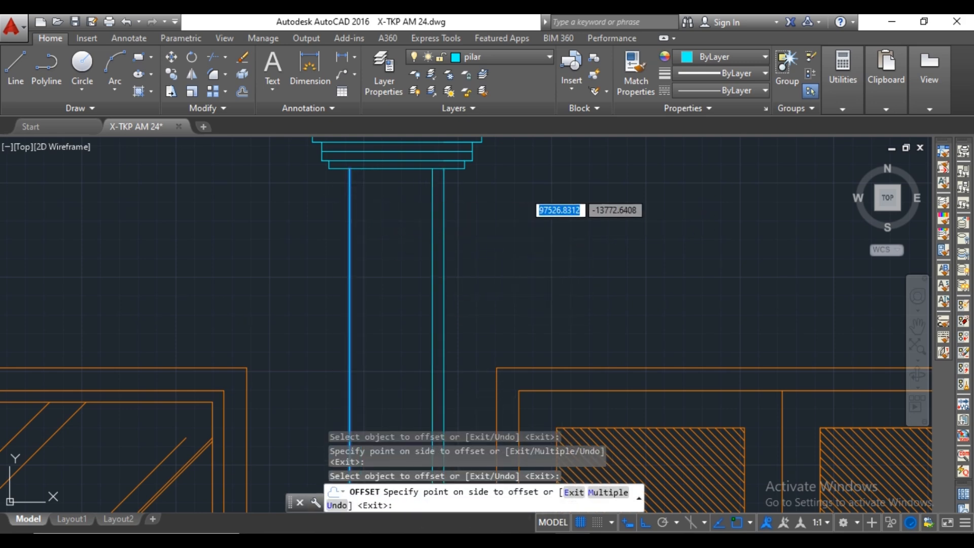
click(392, 186)
Offset the capital's bottom line 30 down and the base's top line 30 up inside the pillar shaft.
scroll(393, 187, down, 2)
middle_drag(416, 309, 428, 147)
scroll(427, 147, down, 4)
scroll(417, 354, up, 8)
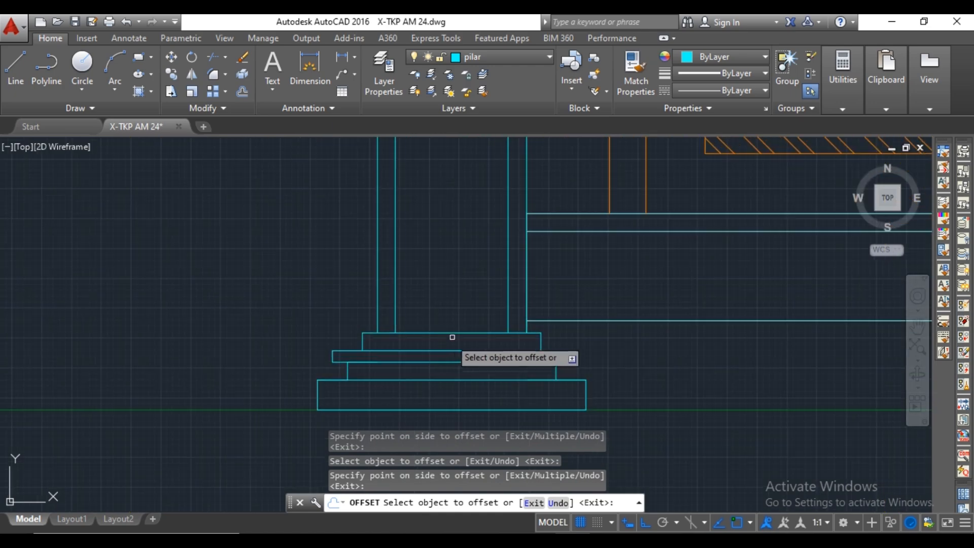
click(452, 336)
click(463, 277)
key(Escape)
Trim the overlapping ends of the offset lines at the shaft's base and capital to form a closed inner rectangle.
text(tr)
key(Return)
key(Return)
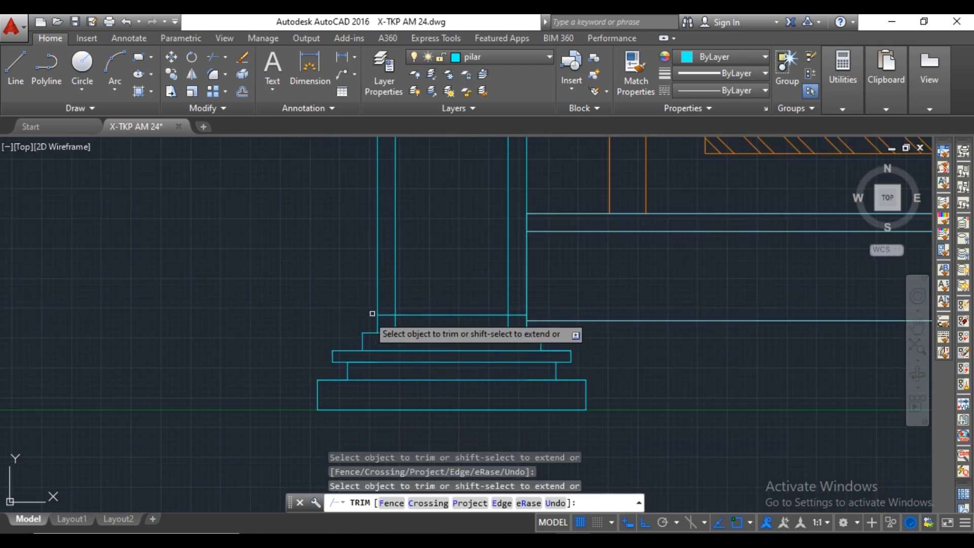
scroll(513, 290, down, 5)
middle_drag(514, 290, 518, 276)
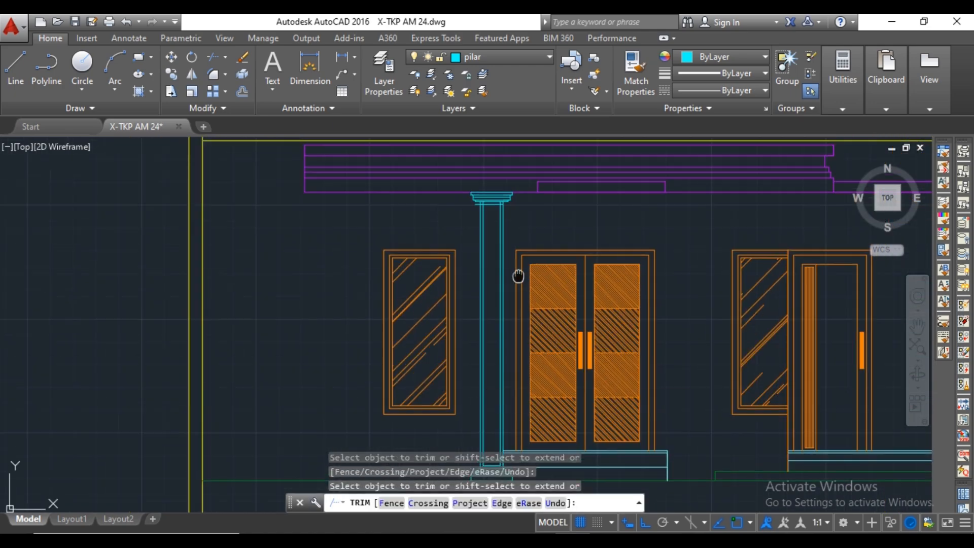
scroll(491, 208, up, 6)
click(555, 226)
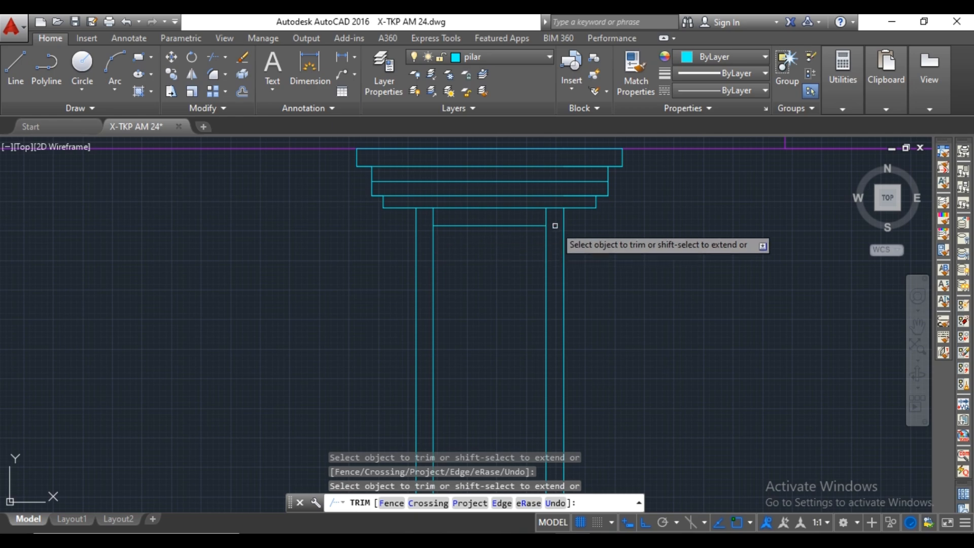
scroll(434, 216, down, 6)
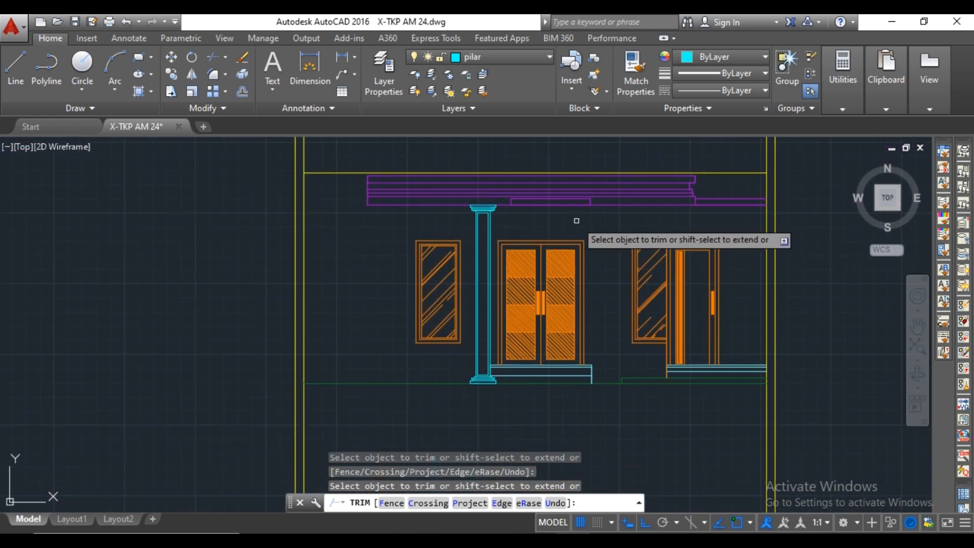
scroll(507, 221, up, 4)
key(Escape)
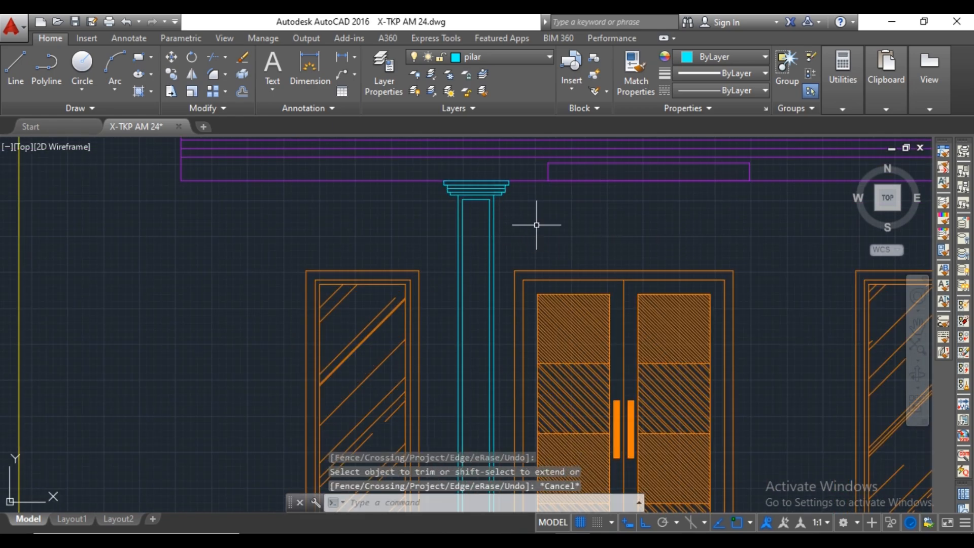
Fill the pillar shaft's inner rectangle with a SOLID hatch.
scroll(538, 219, down, 5)
scroll(562, 218, up, 3)
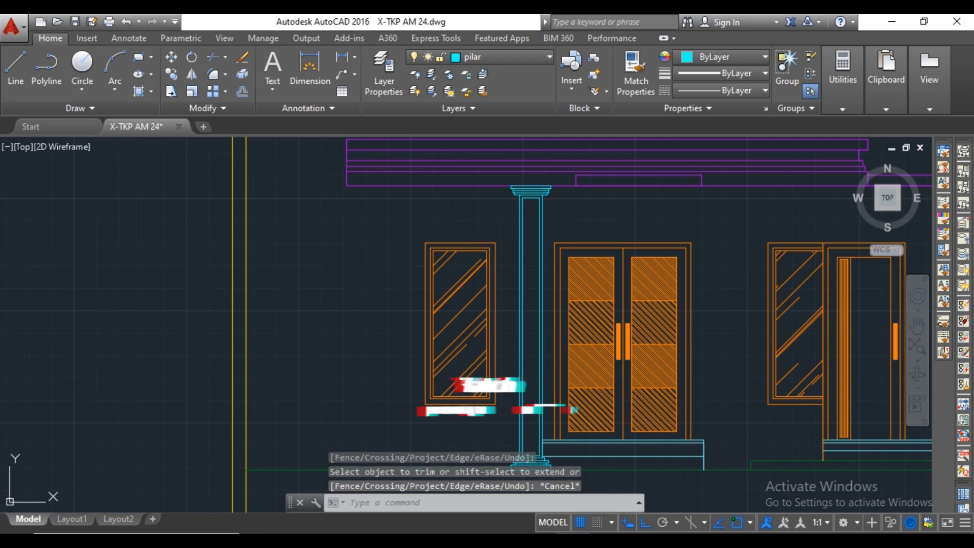
text(ha)
key(Return)
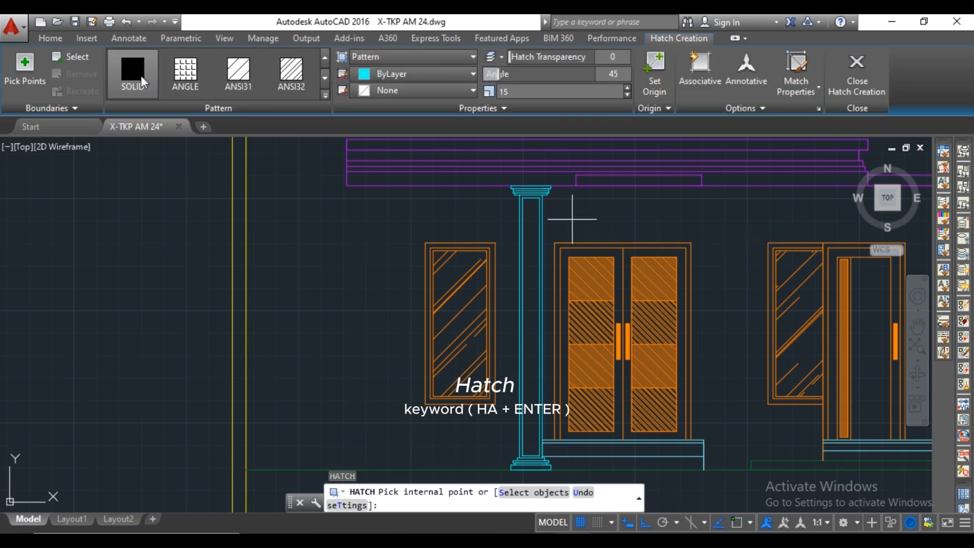
click(530, 238)
key(Escape)
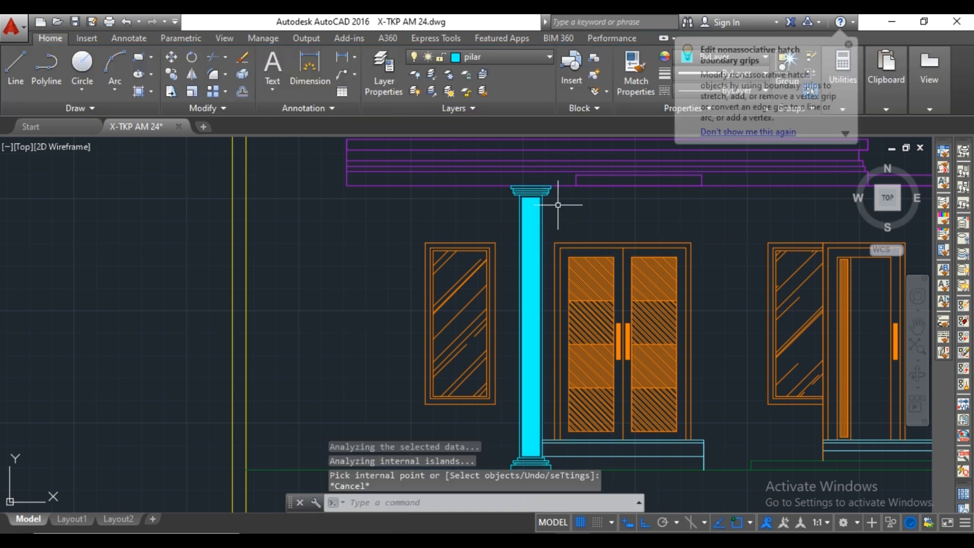
scroll(566, 187, up, 2)
scroll(560, 187, up, 2)
scroll(552, 185, down, 5)
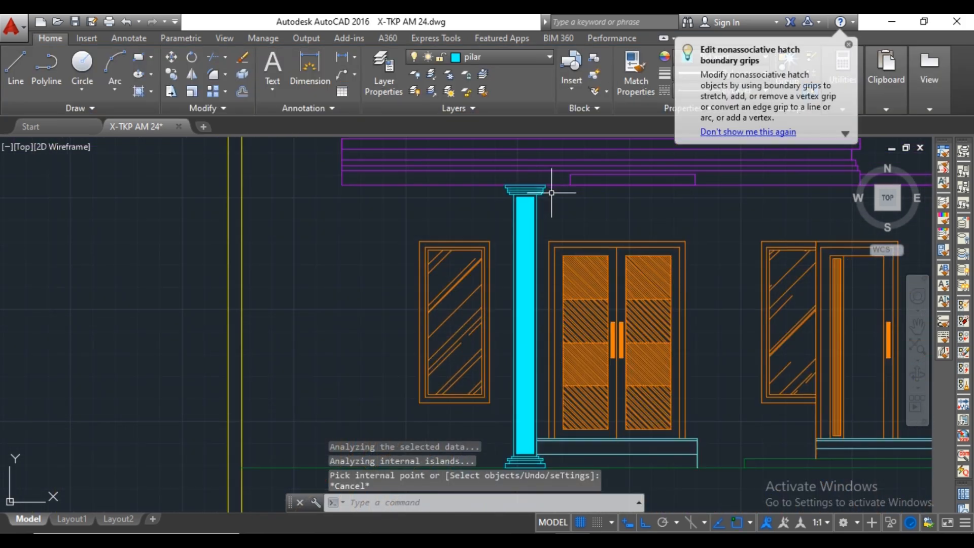
Draw four vertical construction lines through the edges of the two nearest unhatched pillar segments left of the terrace in the floor plan.
text(XL)
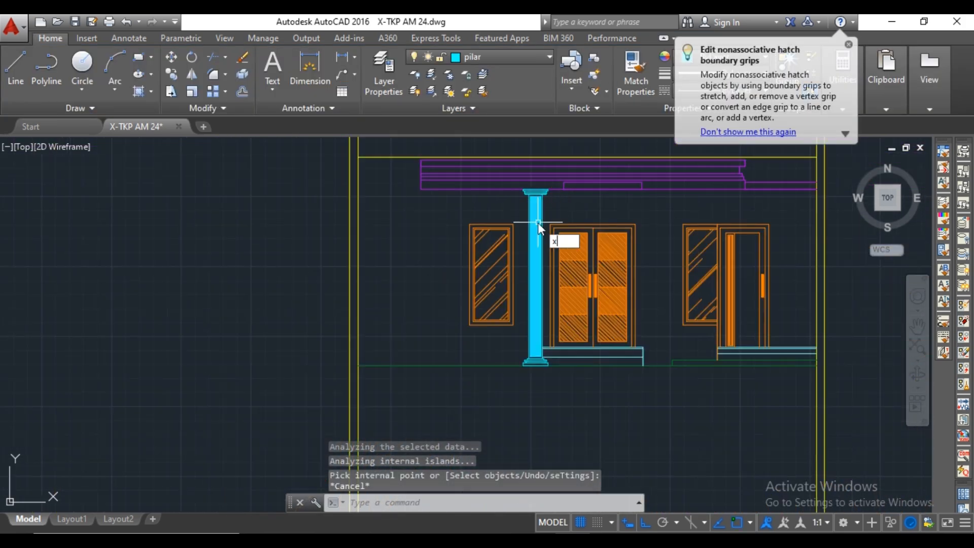
key(Return)
scroll(537, 223, down, 9)
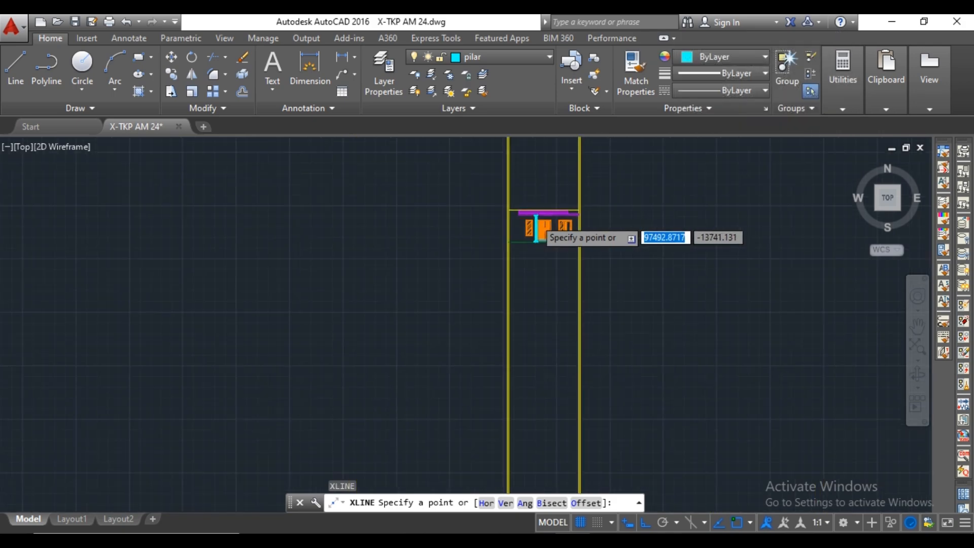
middle_drag(533, 218, 493, 328)
middle_drag(491, 251, 484, 345)
scroll(501, 245, up, 10)
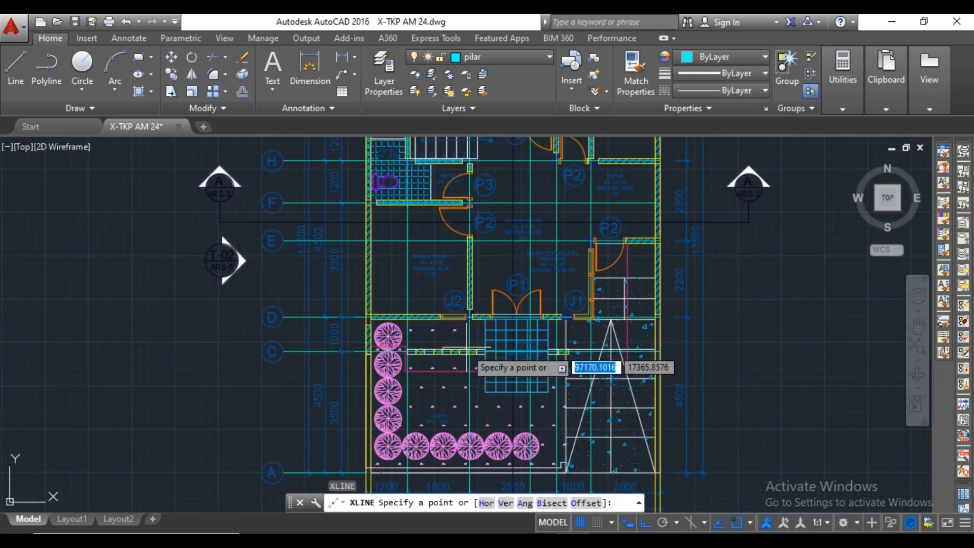
scroll(450, 312, up, 2)
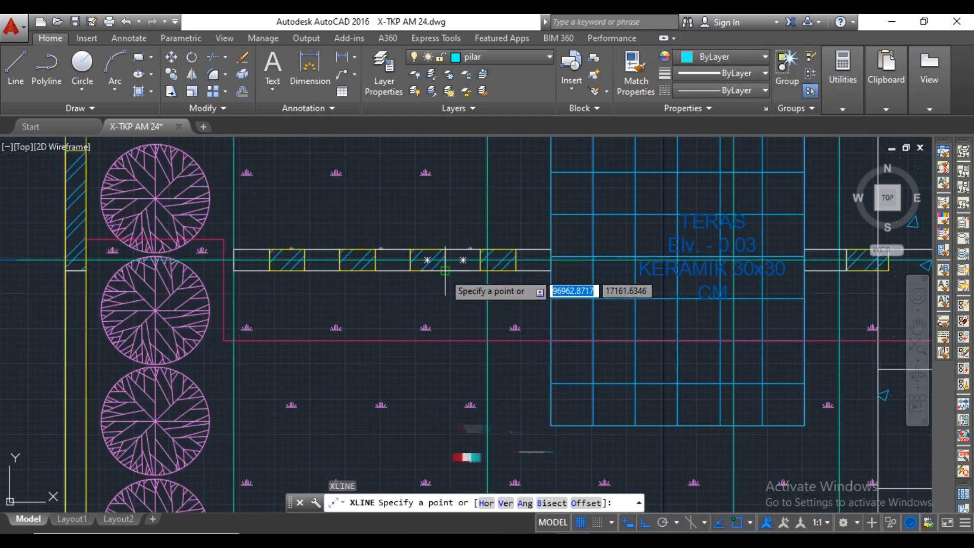
click(445, 271)
click(447, 277)
key(Return)
key(Return)
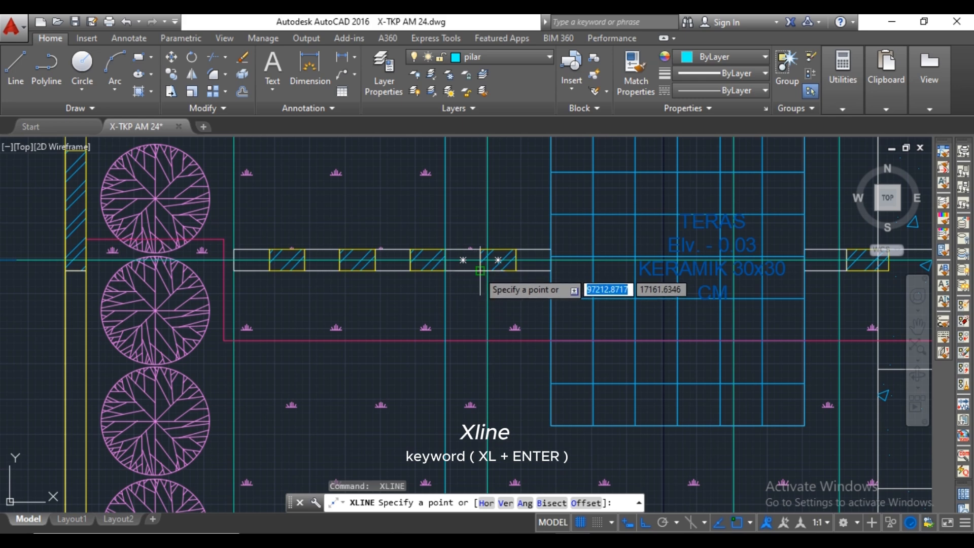
click(480, 270)
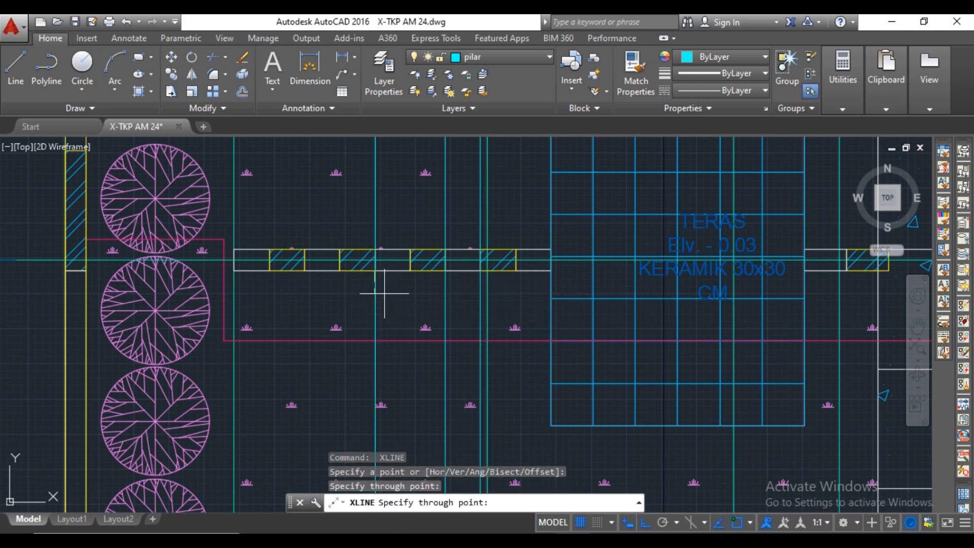
key(Escape)
key(Escape)
Delete the vertical grid axis line that crosses the hatched block nearest the terrace.
scroll(485, 288, up, 4)
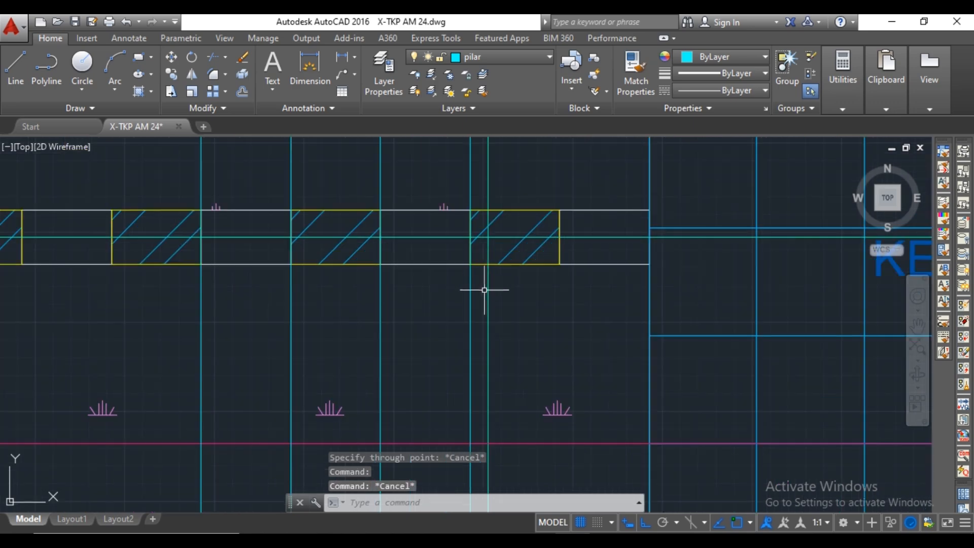
key(Delete)
scroll(499, 287, down, 20)
middle_drag(496, 366, 496, 261)
scroll(492, 232, up, 20)
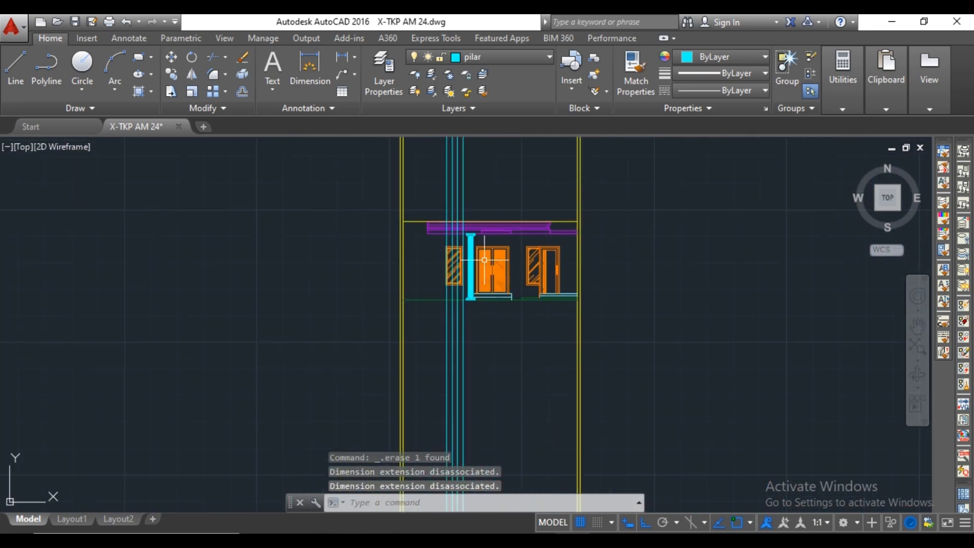
Copy the complete pillar with capital, shaft, hatch and base twice leftward onto the projected construction lines, the second copy 1000 away.
click(463, 257)
click(292, 327)
scroll(370, 239, up, 2)
scroll(506, 273, up, 4)
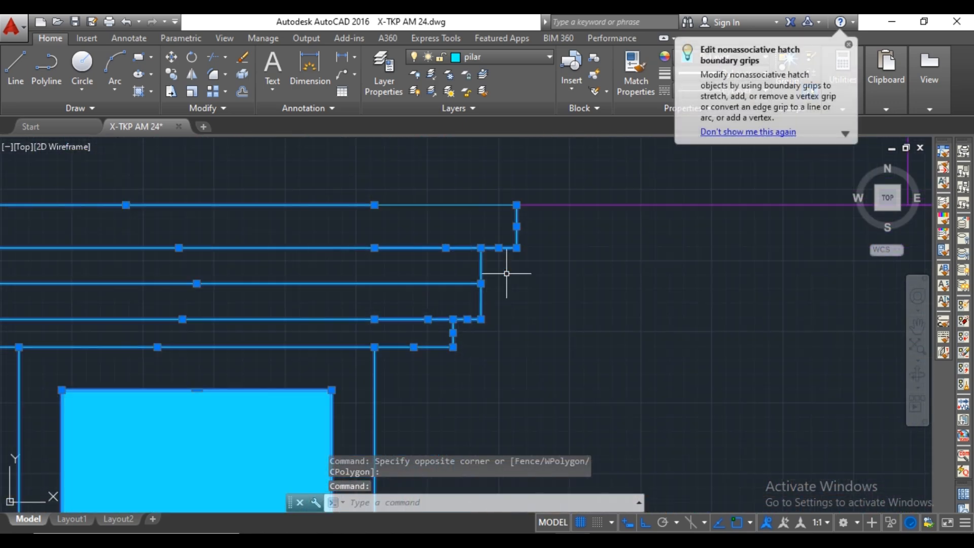
click(473, 205)
scroll(473, 205, down, 10)
middle_drag(448, 441, 435, 168)
scroll(443, 302, up, 4)
scroll(442, 301, up, 2)
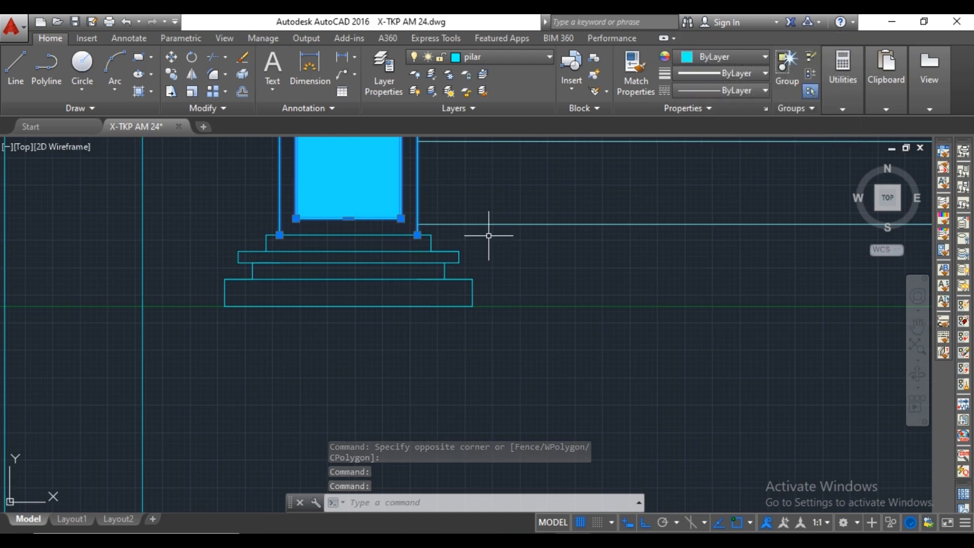
click(489, 235)
click(198, 305)
scroll(264, 243, up, 4)
scroll(284, 274, down, 4)
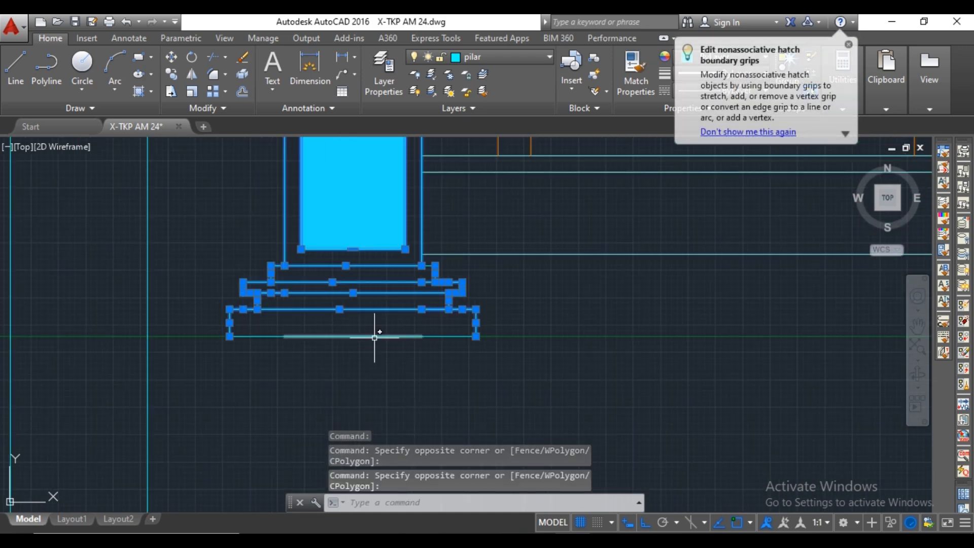
scroll(314, 270, up, 4)
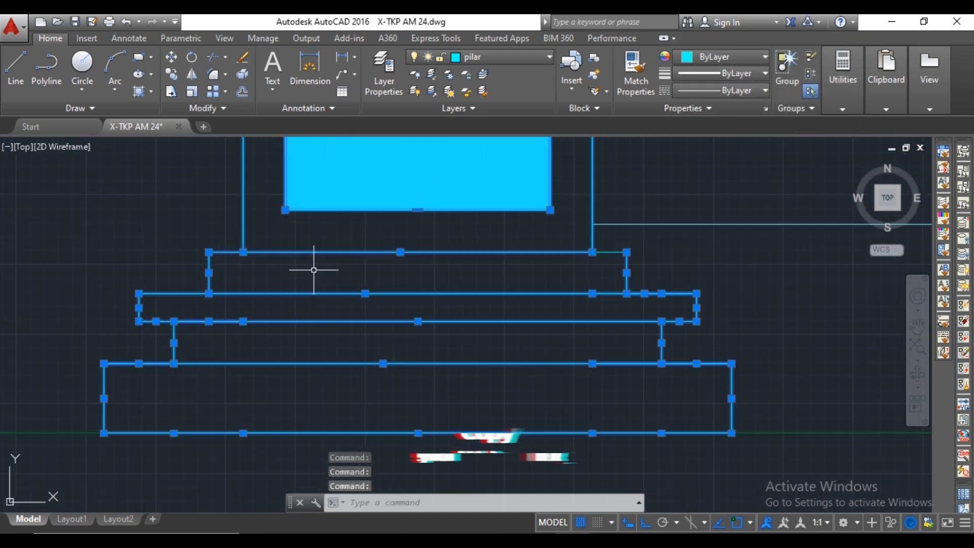
scroll(469, 279, down, 8)
scroll(470, 333, up, 5)
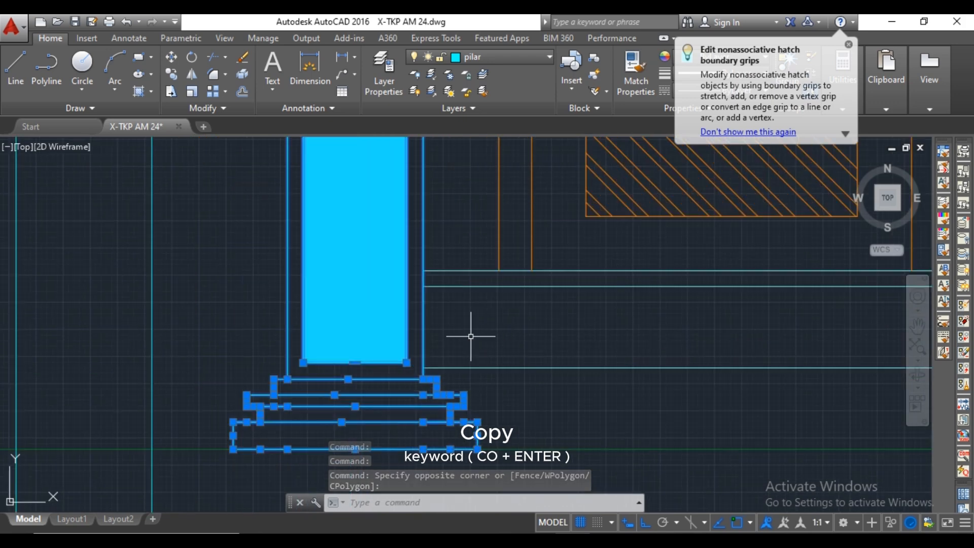
right_click(470, 333)
click(524, 329)
scroll(429, 379, up, 2)
click(429, 380)
scroll(390, 378, down, 4)
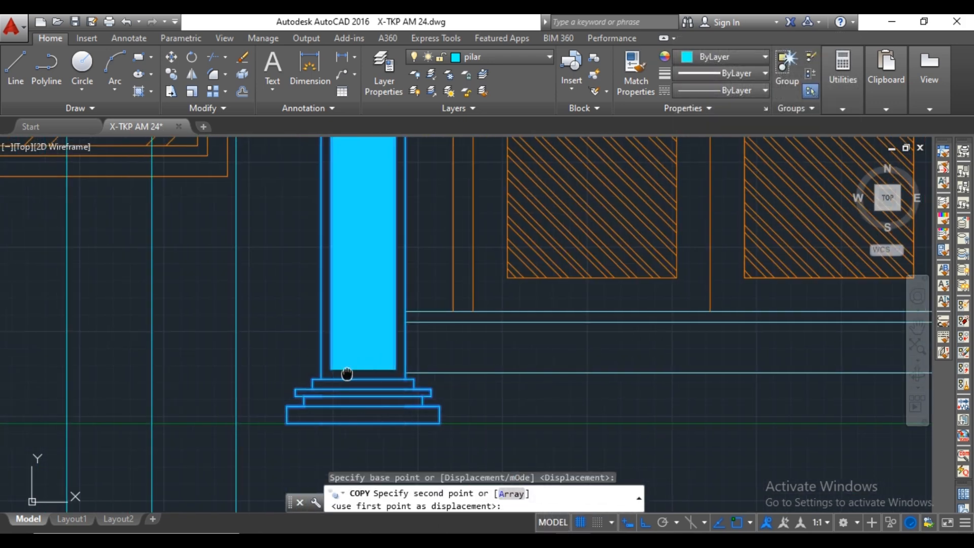
middle_drag(346, 374, 525, 375)
click(423, 374)
middle_drag(274, 376, 466, 376)
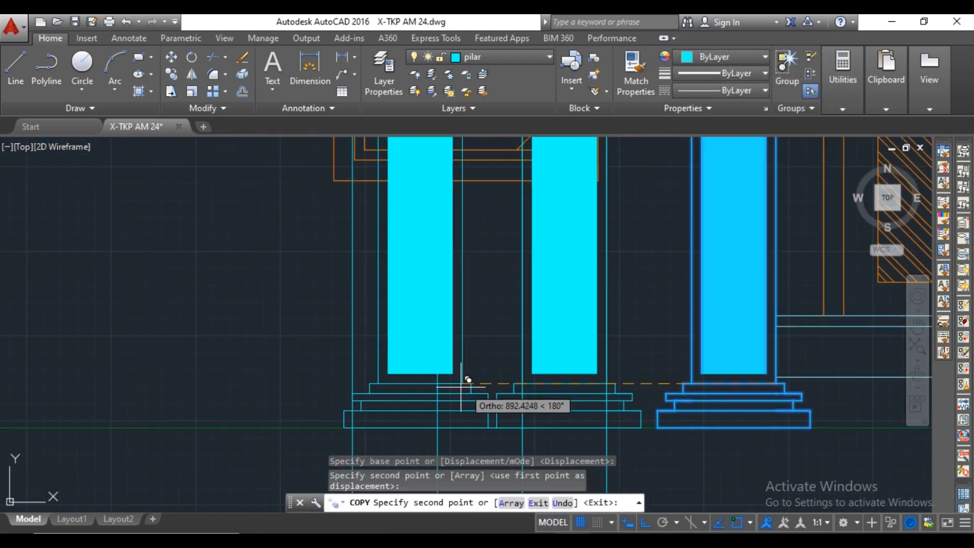
click(444, 375)
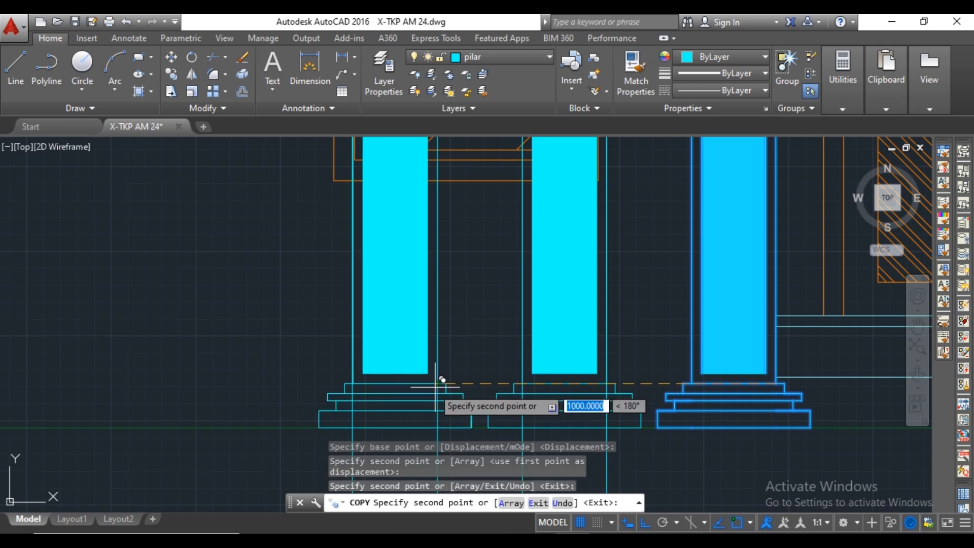
Place a spare copy of the pillar beyond the left boundary wall, about 4993 from the original.
scroll(433, 401, down, 8)
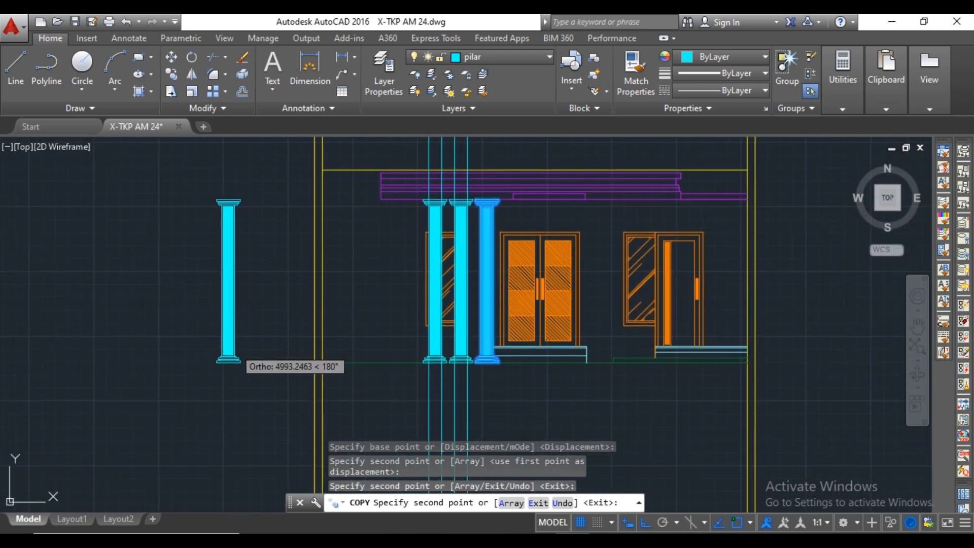
click(237, 360)
scroll(342, 374, down, 10)
key(Escape)
Draw three more vertical construction lines through the edges of the two leftmost unhatched pillar segments in the floor plan.
scroll(342, 374, up, 10)
text(xl)
key(Return)
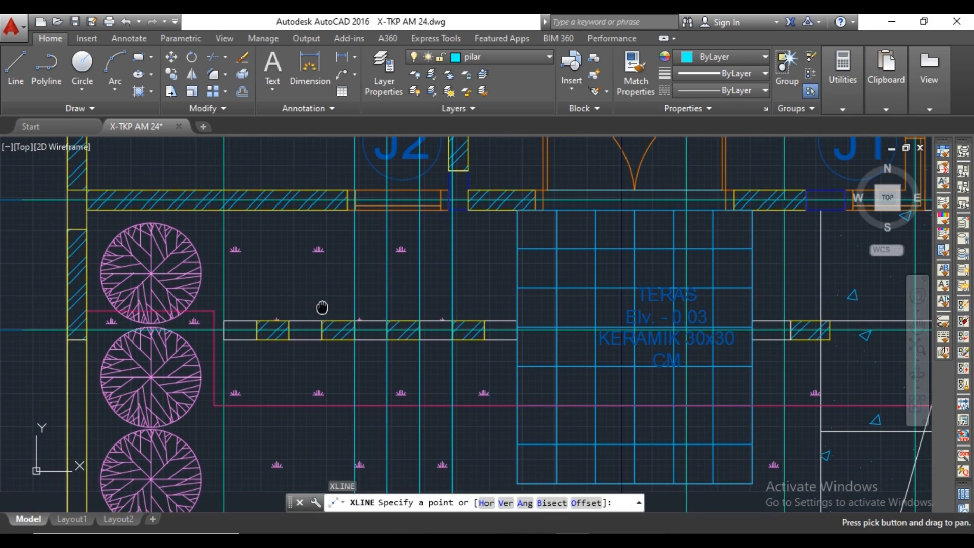
click(321, 342)
click(321, 355)
key(Return)
key(Return)
click(289, 341)
click(289, 357)
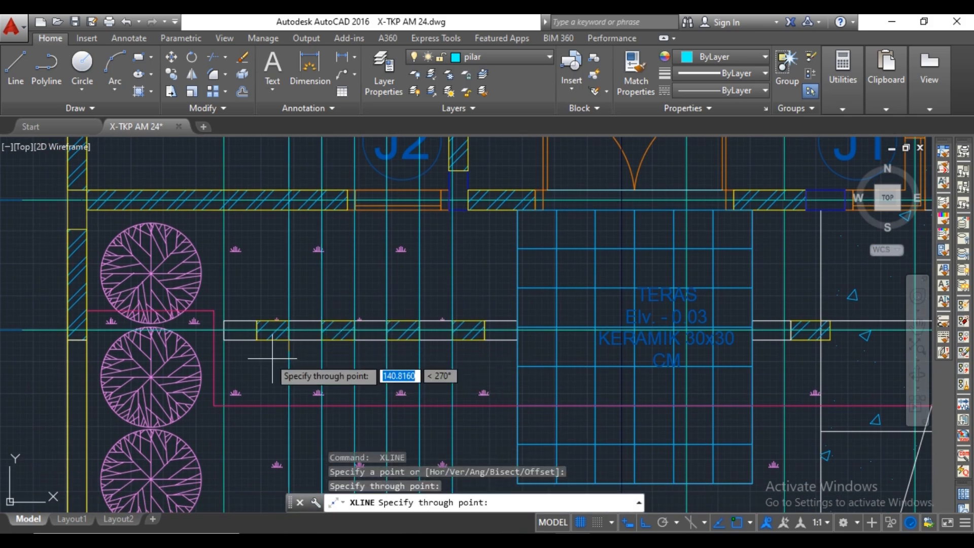
click(256, 342)
click(257, 356)
key(Escape)
Copy the spare pillar onto the new construction lines as the two leftmost pillars, using the shaft's upper right corner as base point.
scroll(323, 334, down, 10)
scroll(355, 285, up, 6)
click(309, 230)
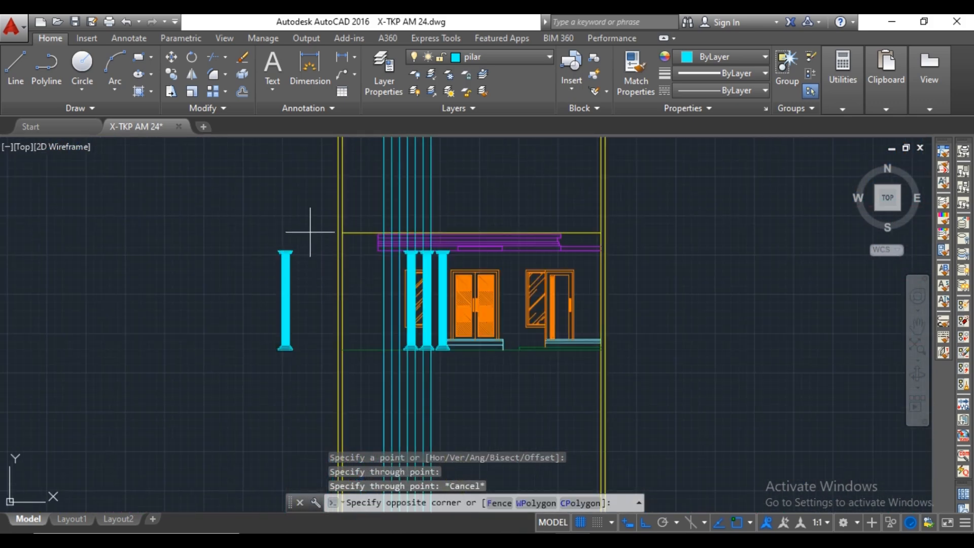
click(231, 368)
right_click(228, 368)
click(290, 325)
scroll(269, 254, up, 9)
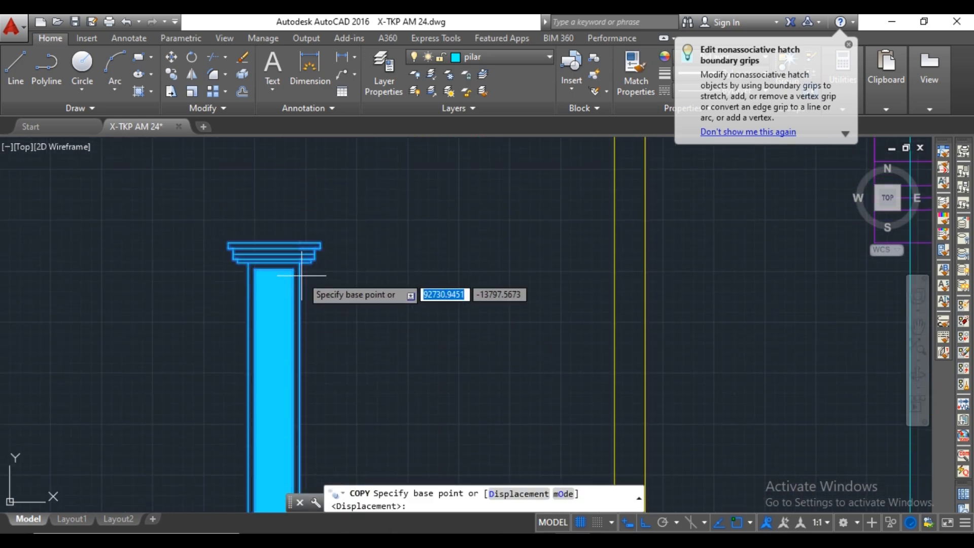
click(298, 258)
scroll(298, 258, down, 8)
scroll(403, 269, up, 7)
scroll(401, 284, up, 5)
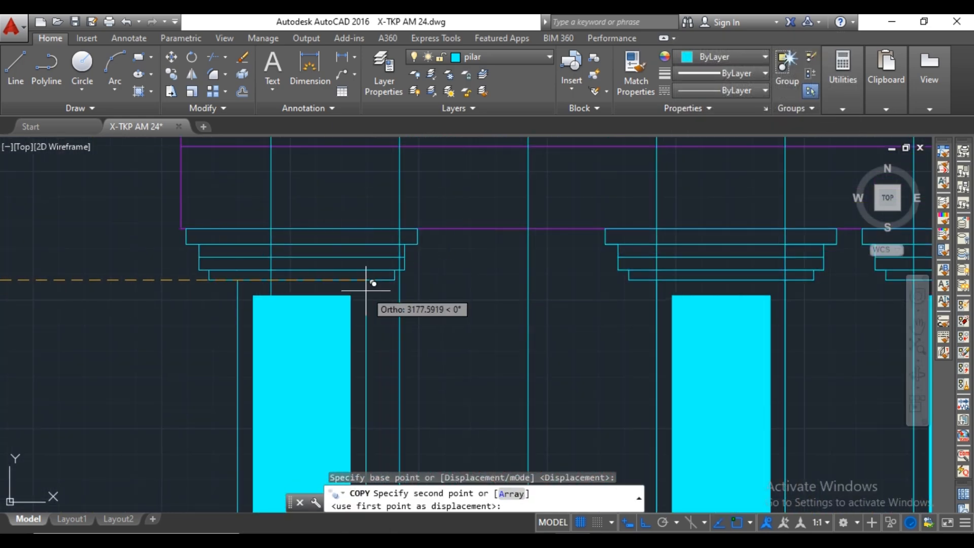
scroll(365, 262, down, 5)
scroll(393, 256, up, 5)
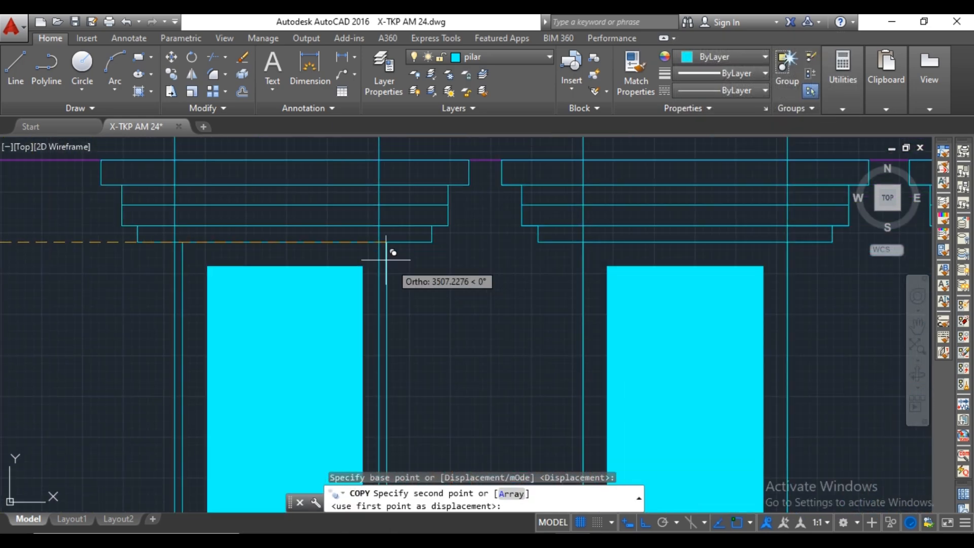
click(387, 235)
scroll(463, 254, down, 2)
scroll(299, 256, up, 2)
key(Escape)
scroll(296, 258, down, 6)
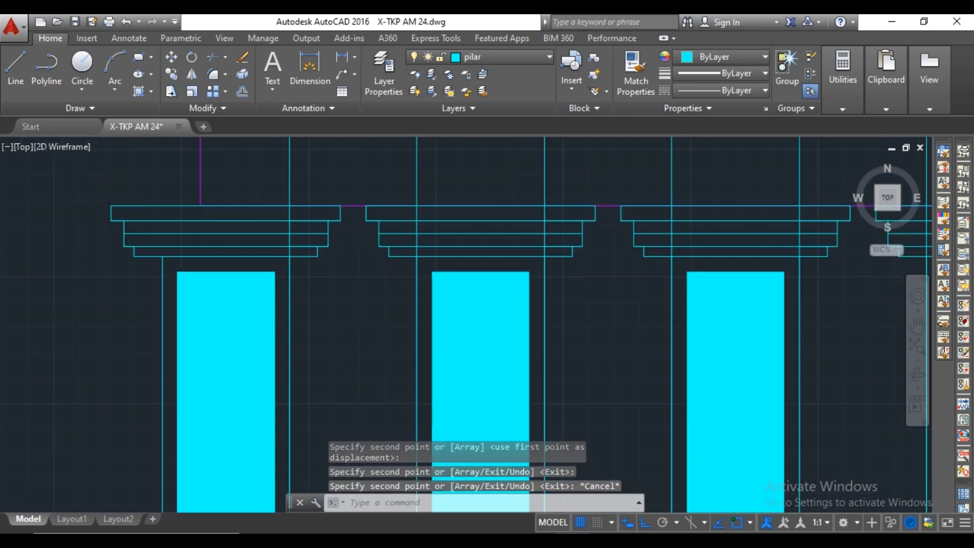
Delete the spare pillar outside the wall and all seven vertical construction lines.
click(315, 233)
click(282, 402)
key(Delete)
click(399, 379)
click(392, 386)
scroll(507, 385, up, 3)
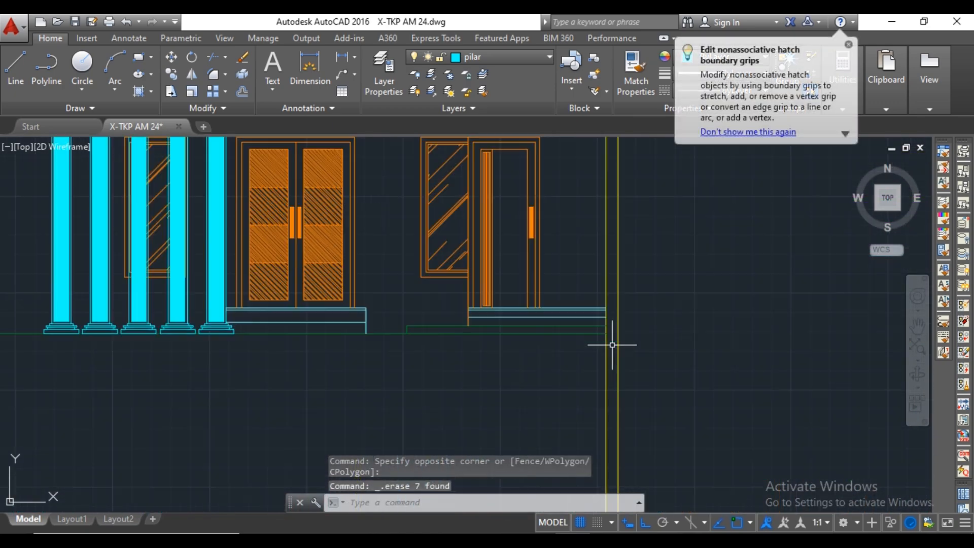
Trim the vertical lines of both side walls below the ground line.
scroll(615, 337, up, 2)
click(598, 331)
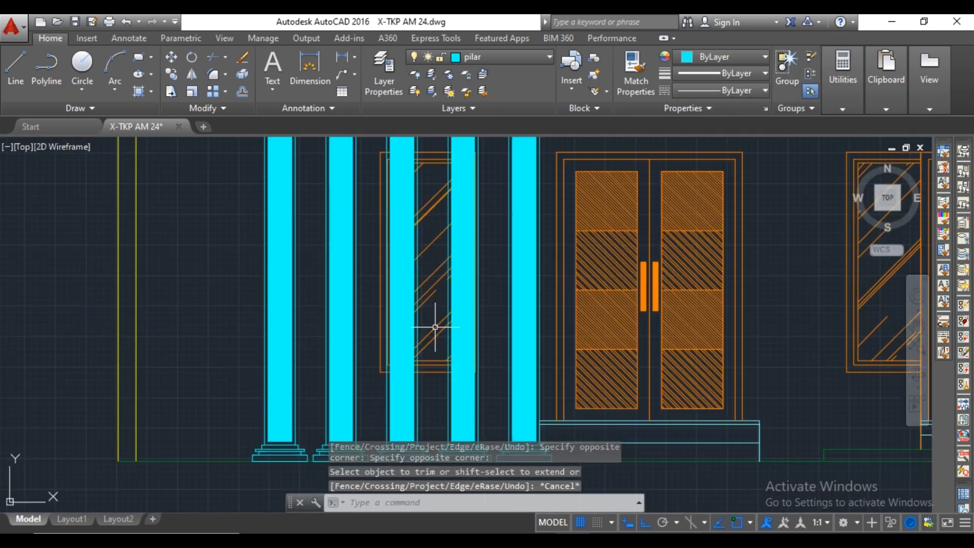
middle_drag(435, 327, 435, 399)
scroll(471, 202, up, 2)
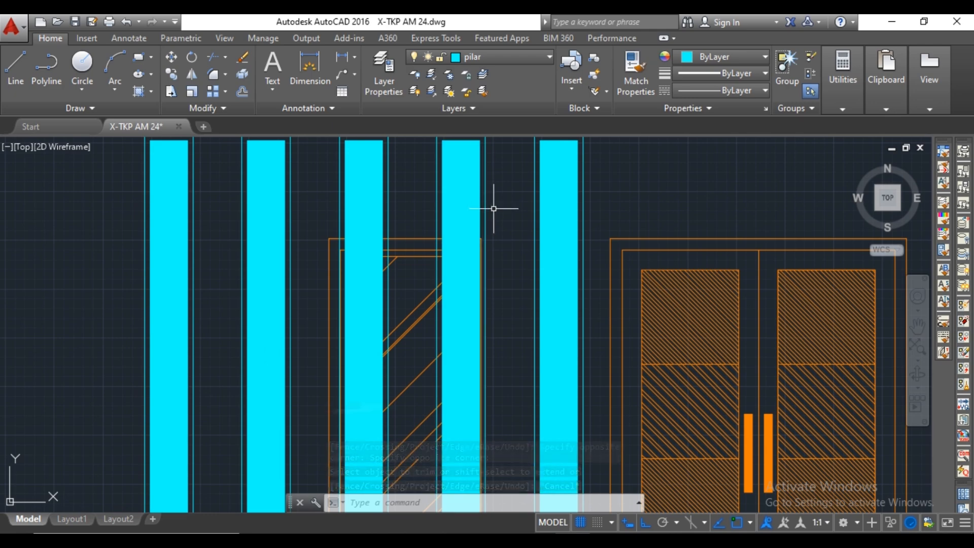
Review the row of five pillars against the roof edge, window and doors in the front elevation.
scroll(494, 208, down, 2)
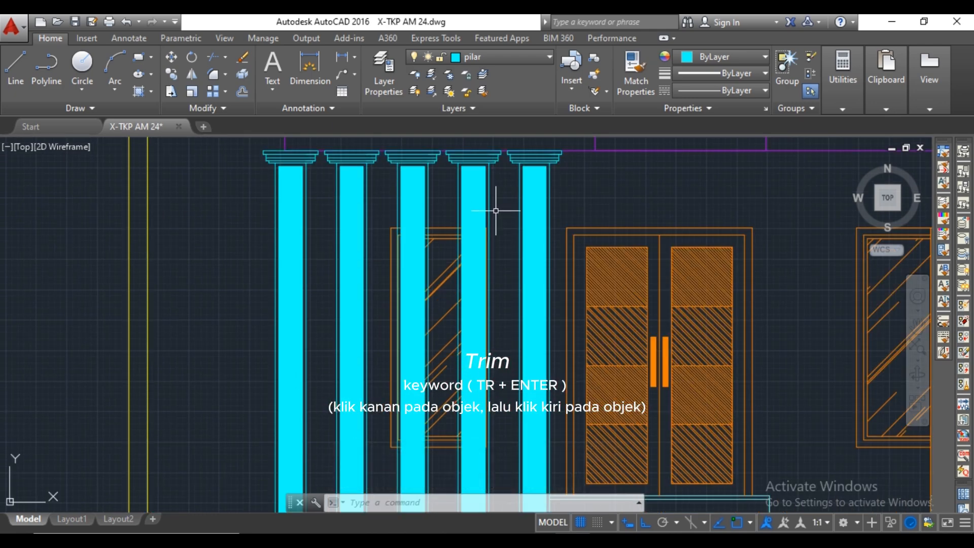
scroll(510, 212, down, 3)
scroll(558, 284, down, 2)
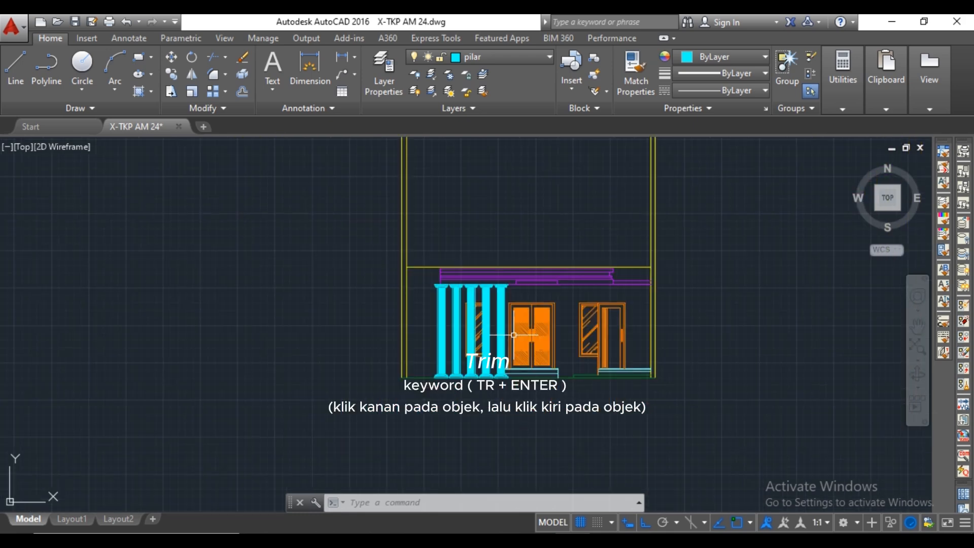
scroll(543, 319, up, 2)
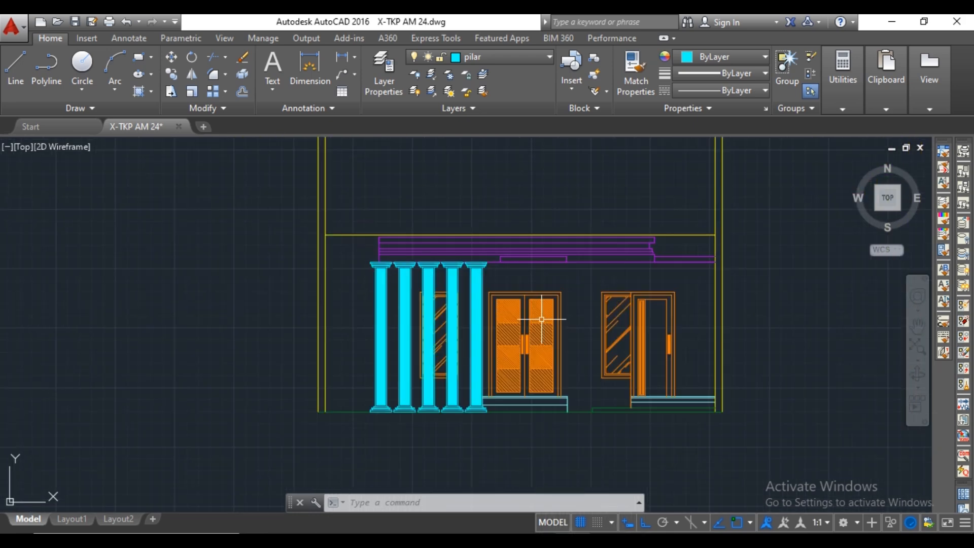
scroll(488, 290, up, 4)
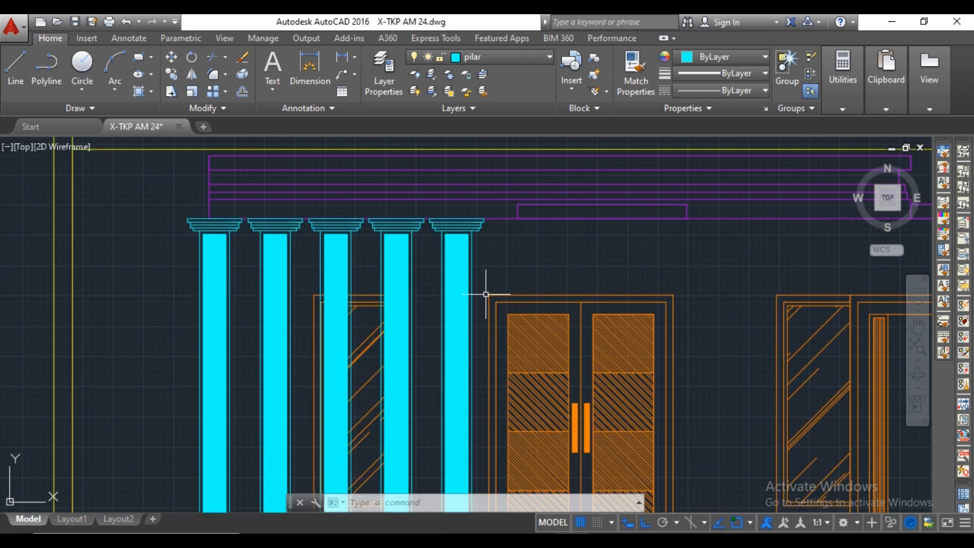
scroll(486, 294, down, 6)
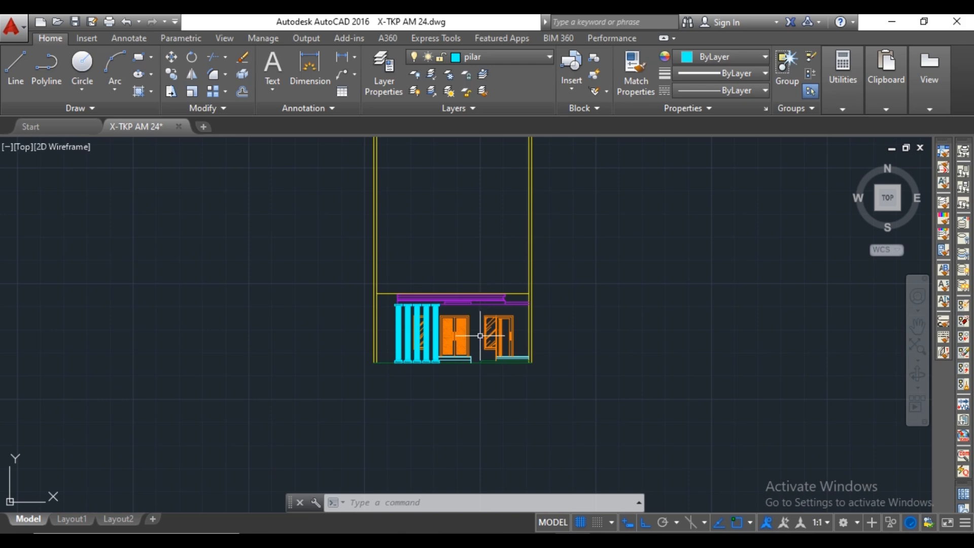
scroll(470, 345, up, 2)
scroll(479, 350, down, 6)
Draw vertical construction lines in the plan through the terrace's right edge and the left end of the wall section beside it.
middle_drag(476, 287, 471, 430)
scroll(469, 257, up, 8)
scroll(558, 233, up, 4)
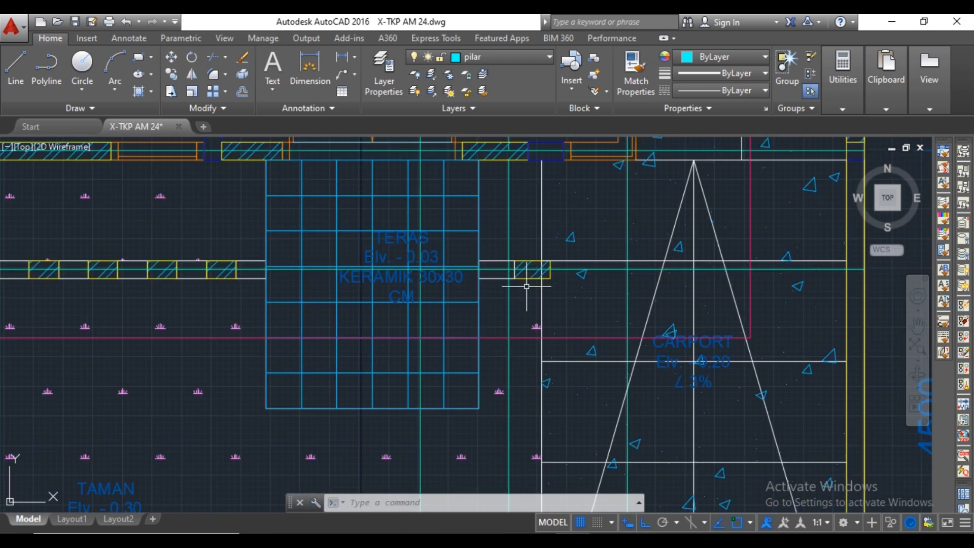
text(L)
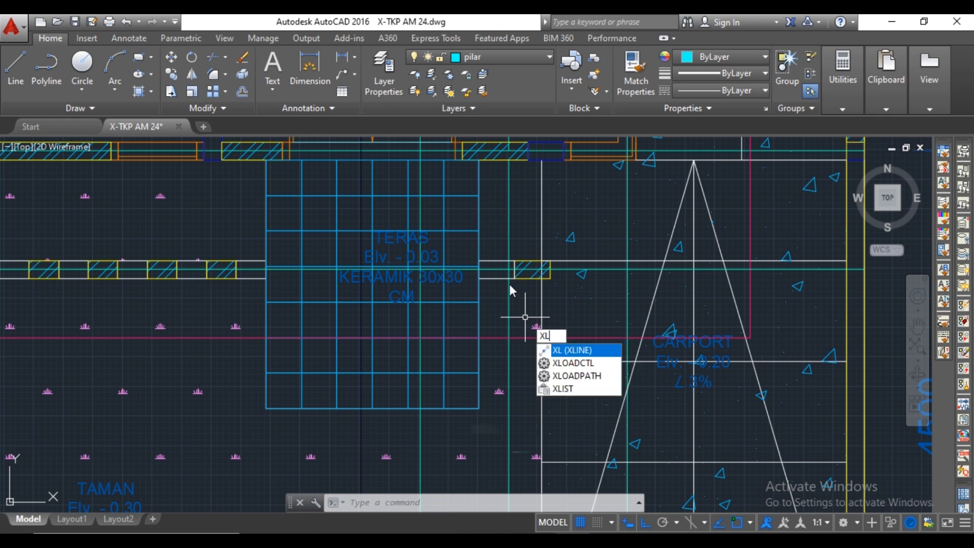
scroll(507, 280, up, 4)
key(Return)
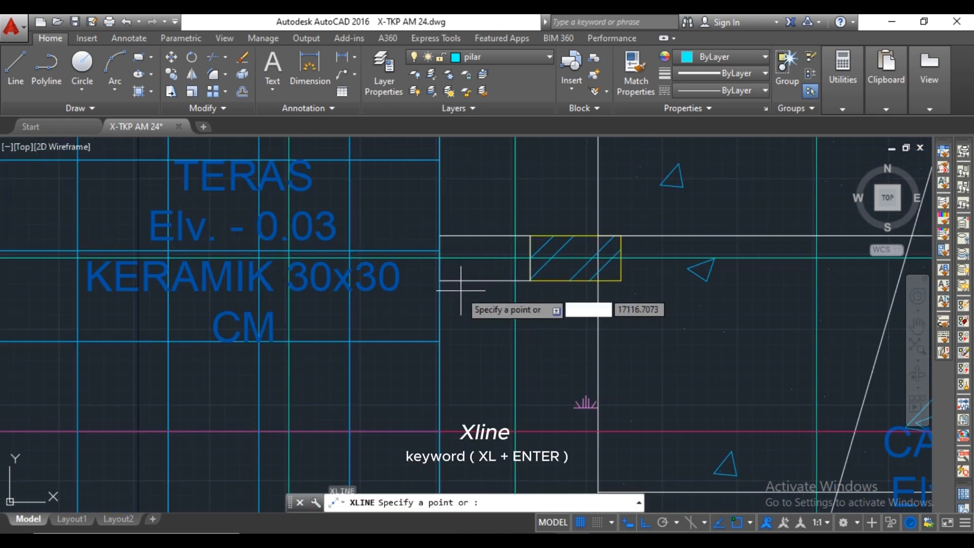
click(394, 296)
click(440, 307)
key(Return)
key(Return)
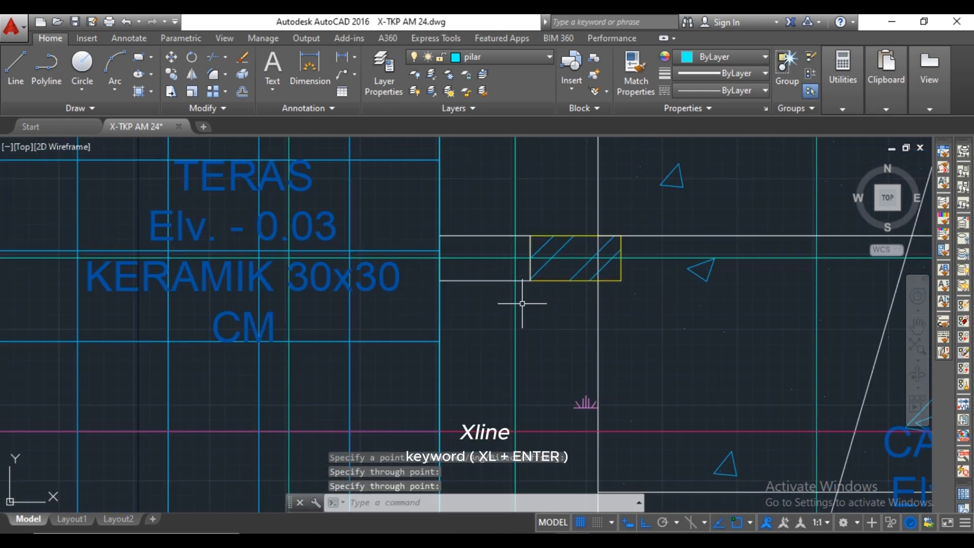
key(Escape)
Copy the leftmost pillar to a spare position outside the right wall, using the shaft's upper left corner as base point.
scroll(527, 318, down, 10)
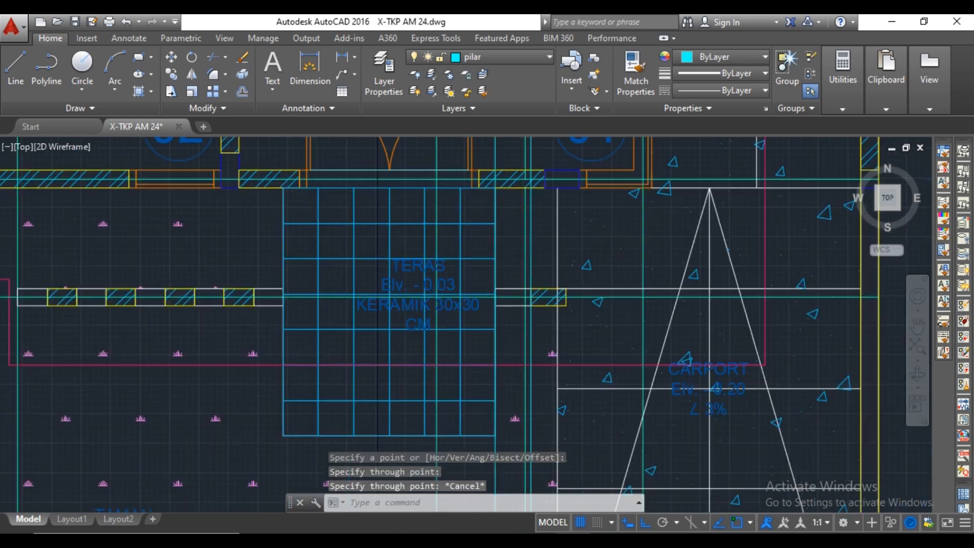
middle_drag(518, 358, 519, 313)
scroll(518, 313, up, 10)
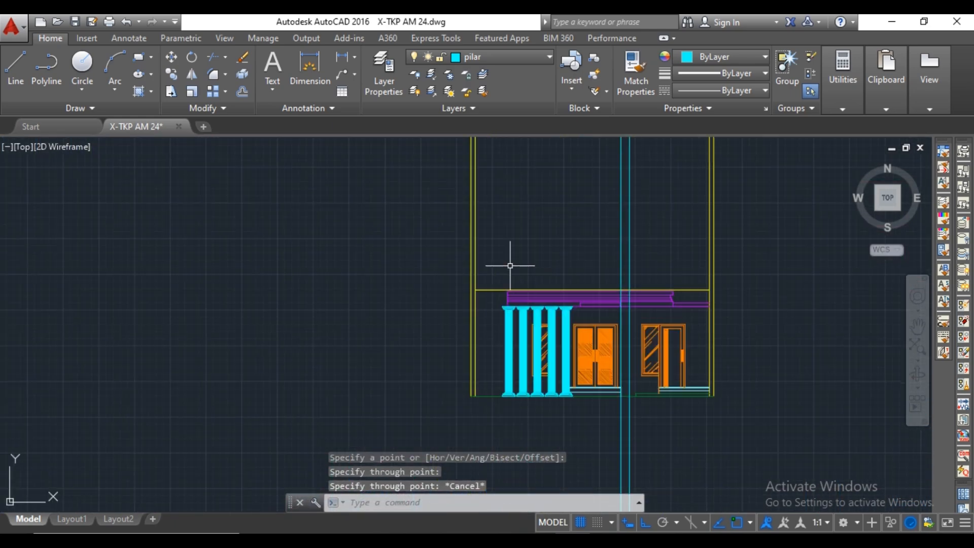
scroll(522, 224, up, 2)
click(523, 226)
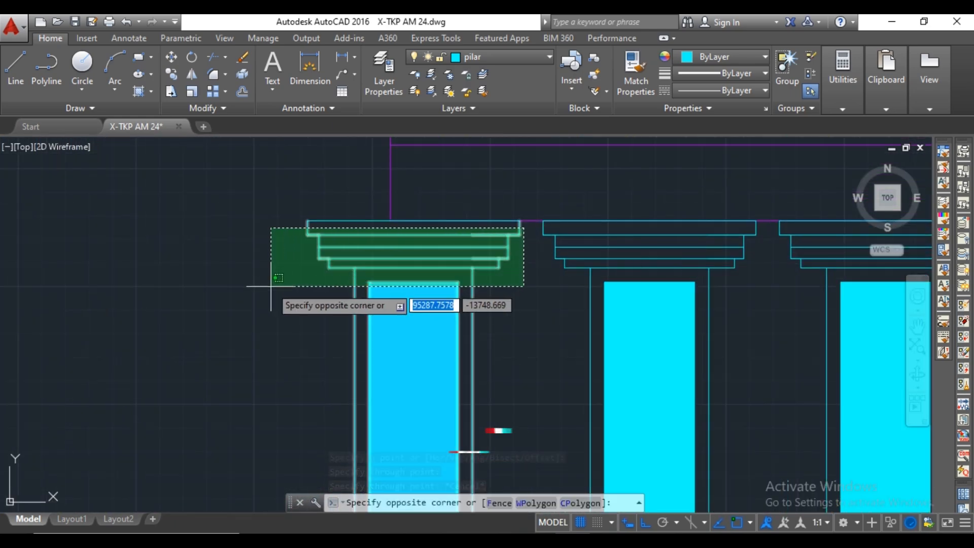
click(270, 285)
click(337, 219)
click(338, 219)
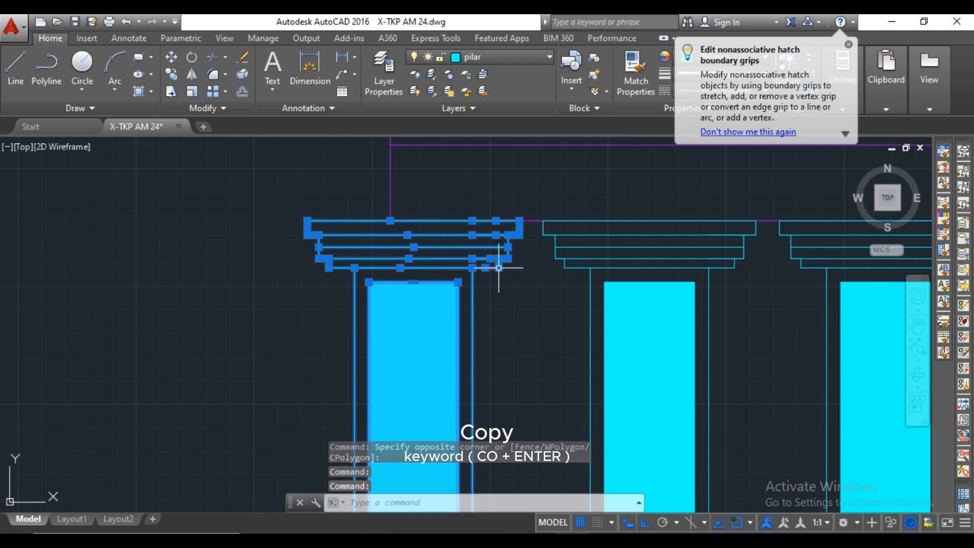
scroll(498, 268, down, 3)
scroll(517, 311, up, 4)
click(540, 265)
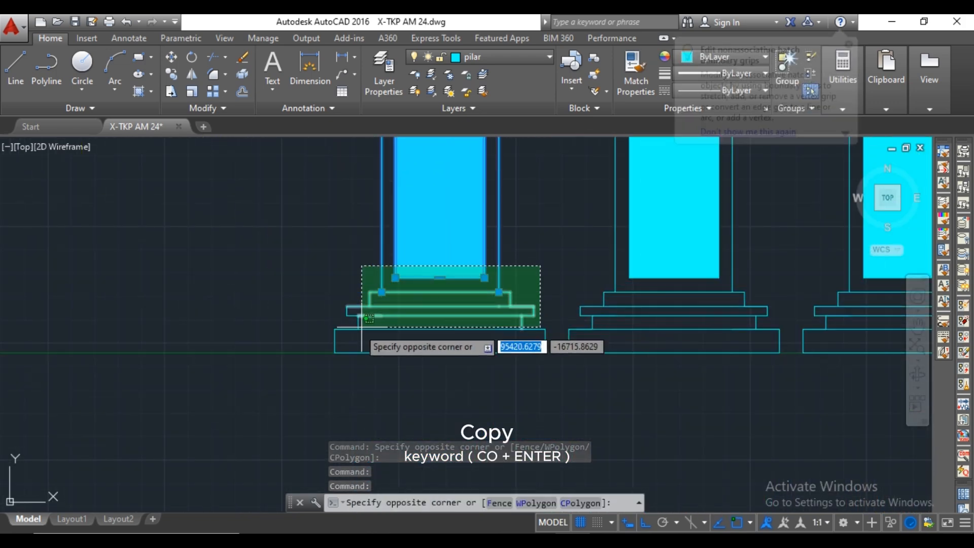
click(307, 344)
click(552, 284)
click(494, 351)
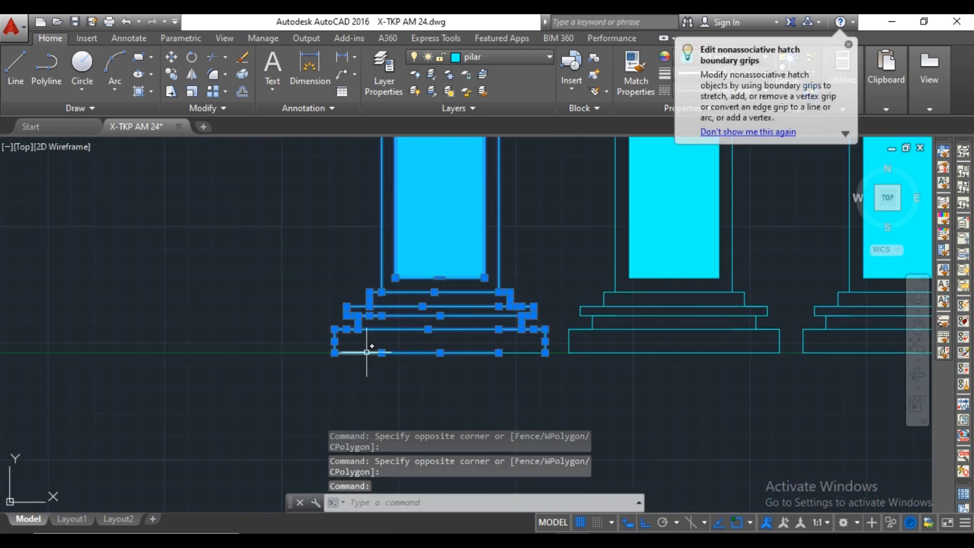
scroll(518, 352, down, 5)
scroll(457, 299, up, 3)
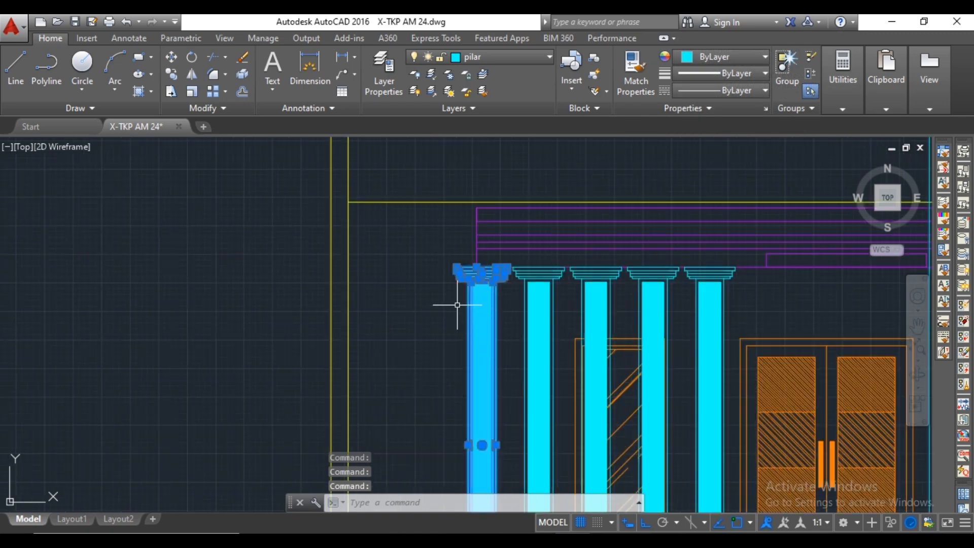
right_click(457, 304)
click(505, 325)
scroll(463, 276, up, 3)
scroll(416, 276, up, 2)
click(505, 272)
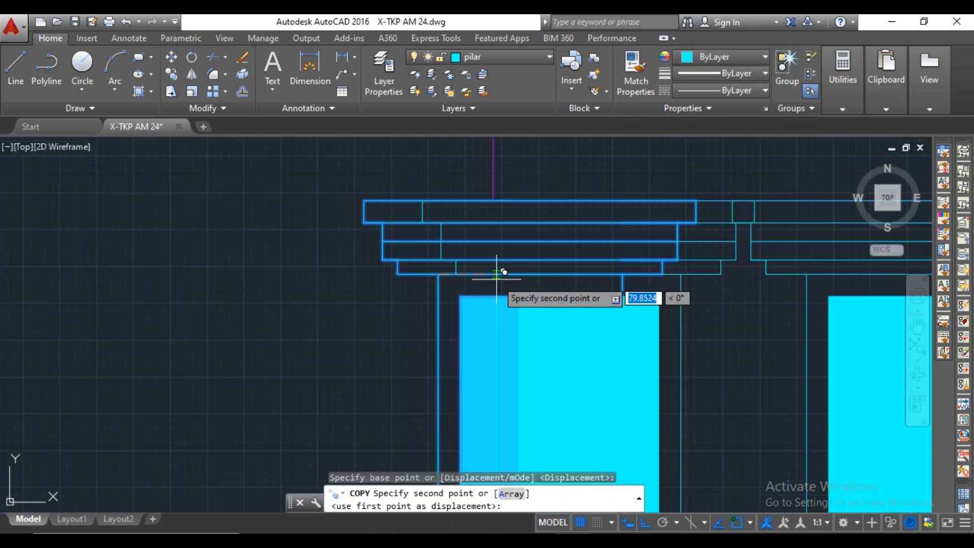
scroll(516, 271, down, 5)
scroll(522, 274, up, 6)
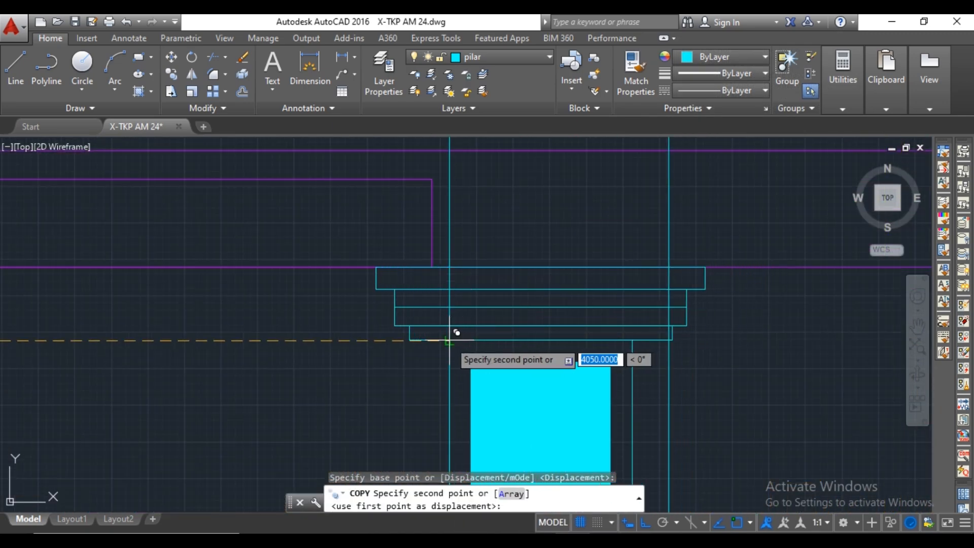
scroll(450, 340, down, 8)
middle_drag(471, 362, 511, 181)
scroll(510, 279, down, 2)
middle_drag(557, 273, 433, 303)
click(695, 275)
key(Escape)
Delete the two vertical construction lines crossing the front elevation.
middle_drag(539, 251, 579, 387)
click(545, 365)
click(385, 269)
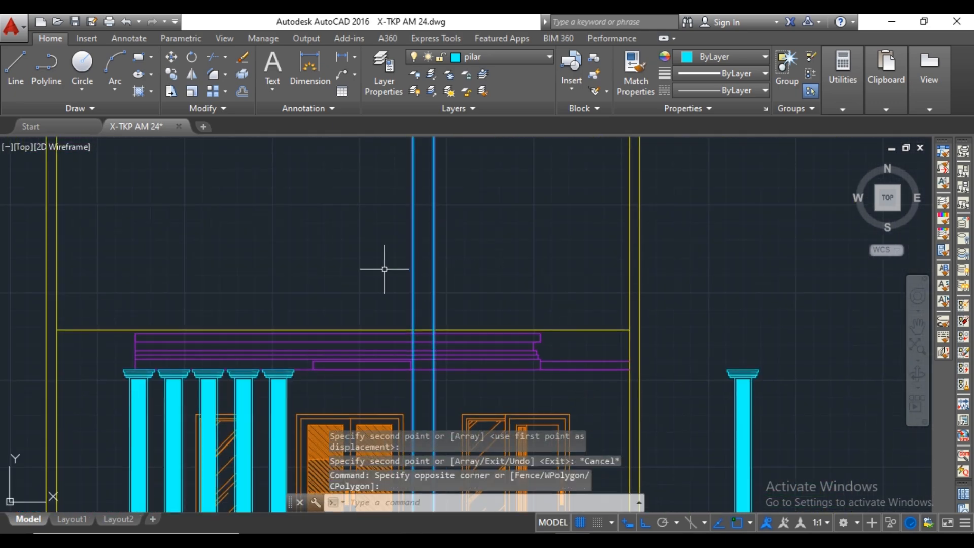
key(Delete)
Draw one vertical construction line in the plan through the terrace's right edge at the low wall.
scroll(388, 269, down, 10)
middle_drag(413, 181, 431, 414)
scroll(456, 274, up, 8)
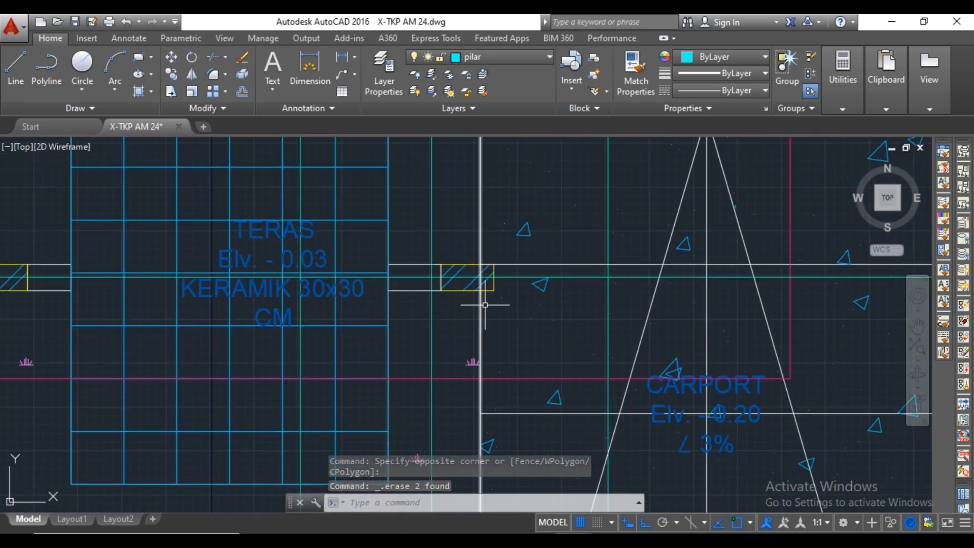
text(xl)
key(Return)
scroll(467, 334, up, 2)
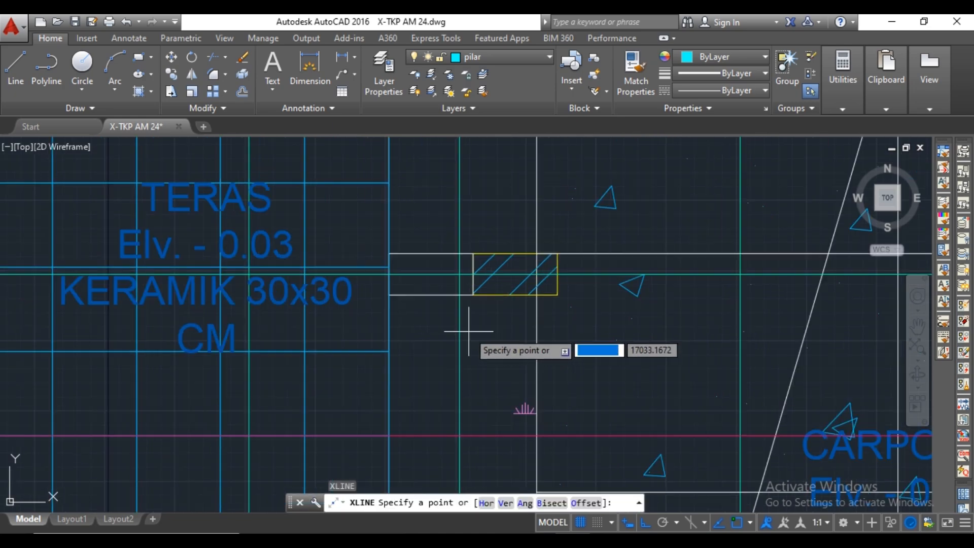
click(389, 294)
click(389, 333)
key(Escape)
Move the spare pillar onto the construction line by its shaft's upper left corner and delete that line.
scroll(472, 319, down, 14)
mouse_move(527, 391)
middle_down()
mouse_move(573, 383)
mouse_move(540, 368)
middle_up()
scroll(519, 311, up, 10)
click(396, 228)
click(365, 367)
right_click(425, 334)
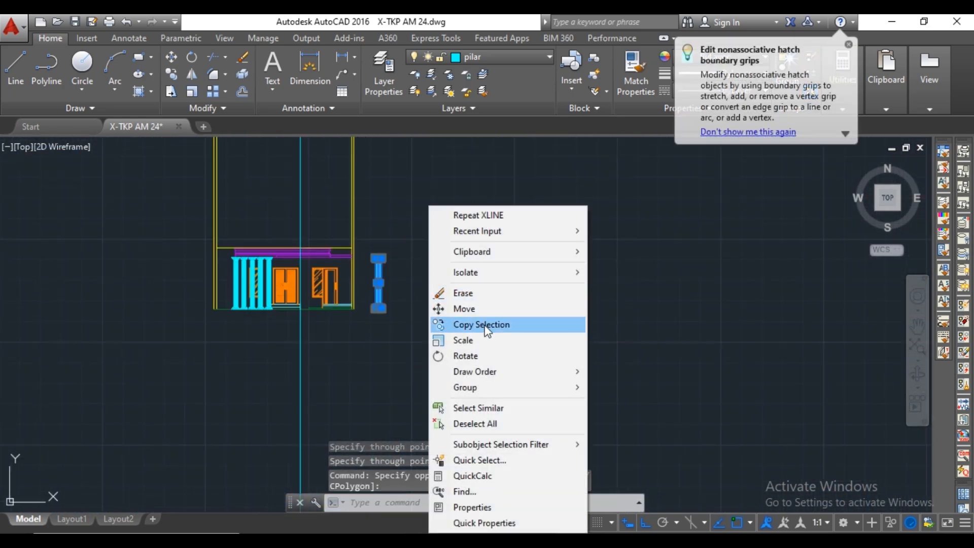
click(469, 309)
scroll(363, 260, up, 10)
scroll(486, 253, up, 4)
click(518, 225)
scroll(467, 224, down, 8)
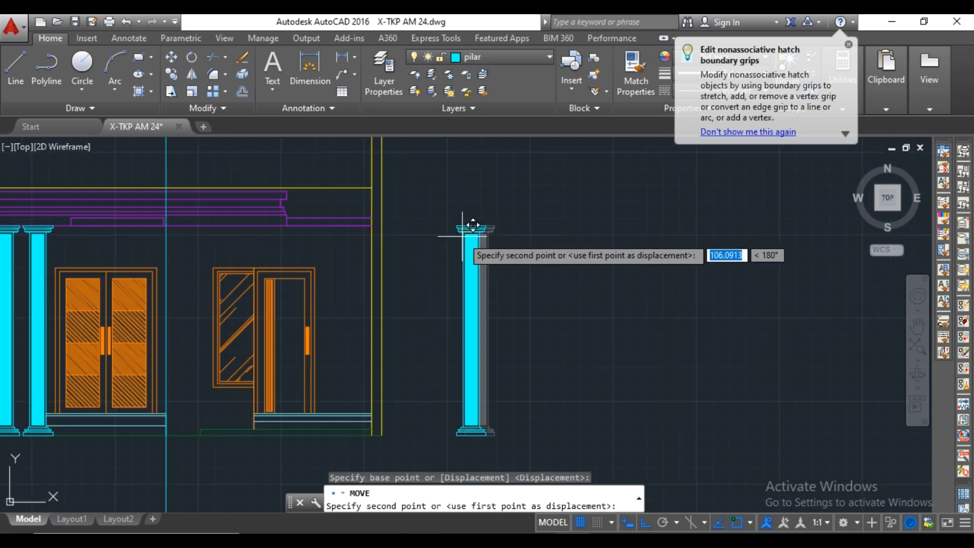
scroll(337, 246, up, 5)
scroll(398, 232, up, 4)
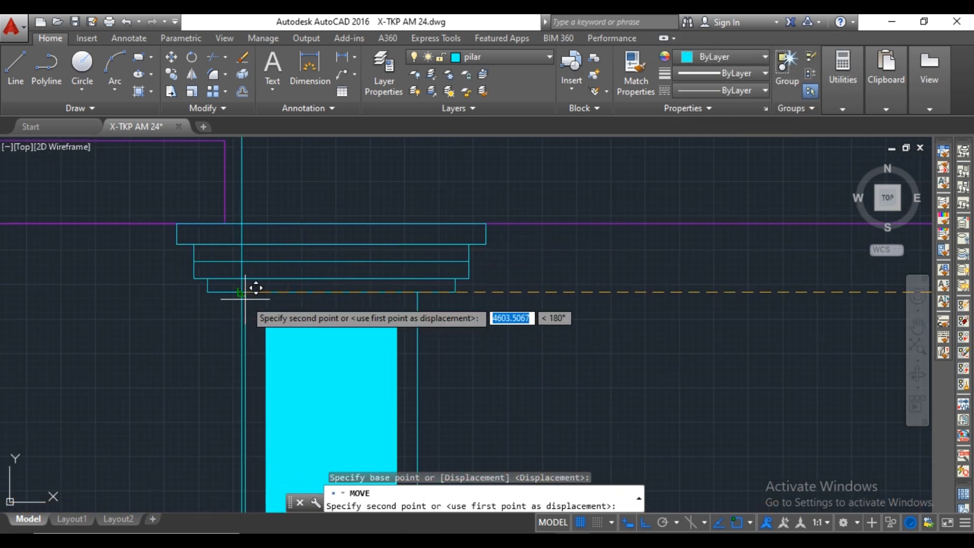
key(Escape)
scroll(402, 305, down, 6)
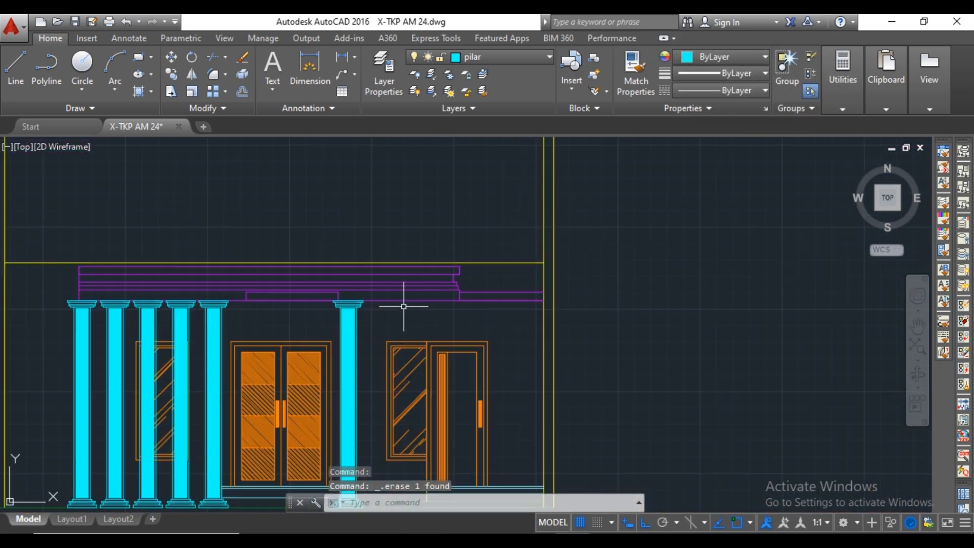
On the dinding layer, draw a line 1200 up the right wall's inner face from the floor, then across to the side door frame.
scroll(462, 326, up, 2)
key(Return)
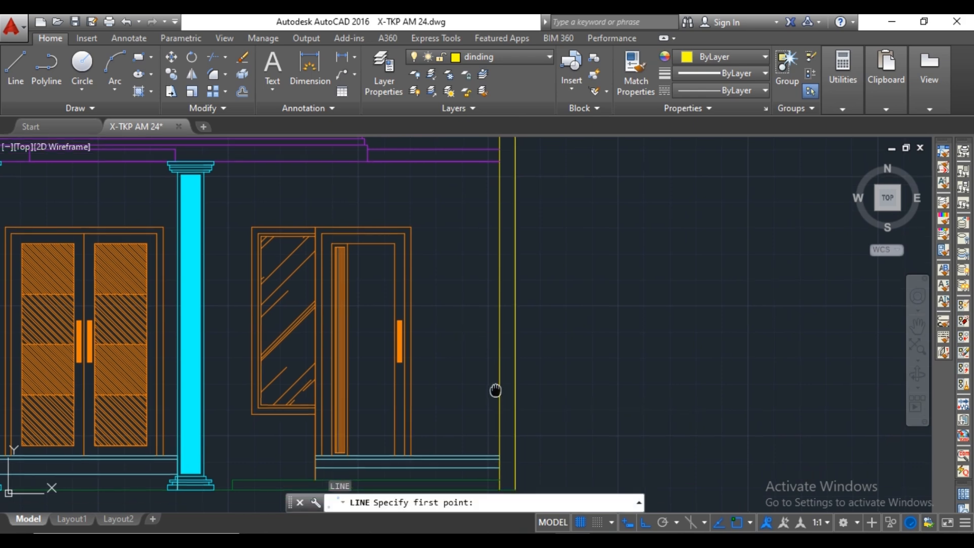
scroll(507, 398, up, 3)
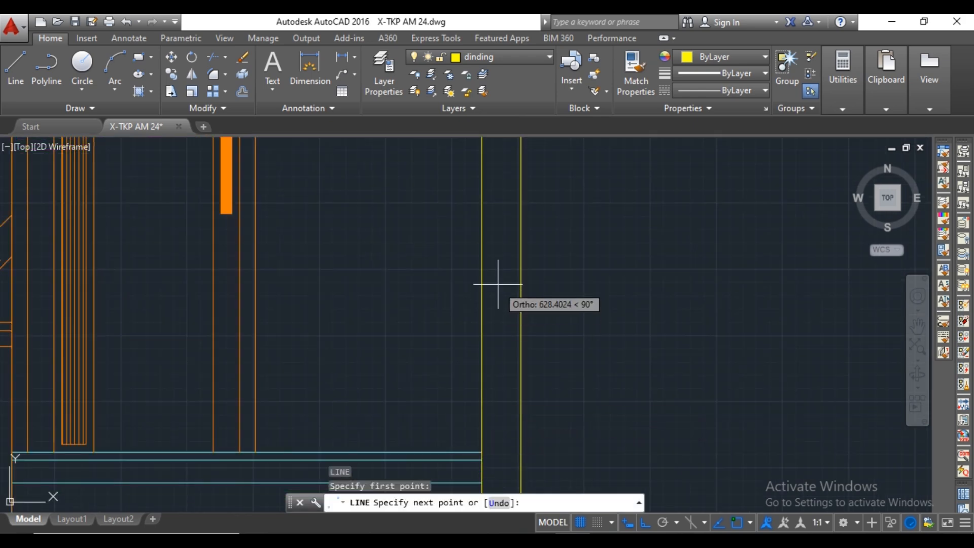
scroll(486, 266, down, 4)
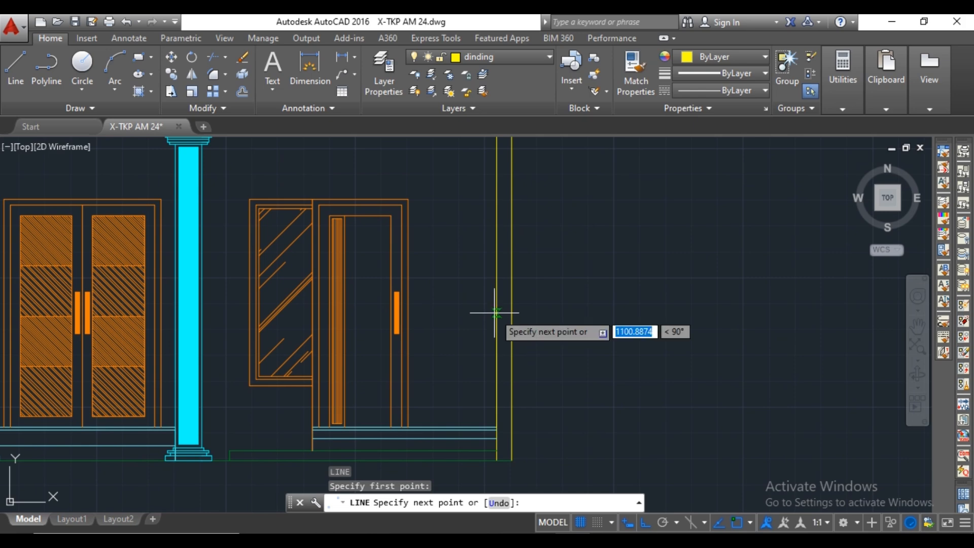
key(Return)
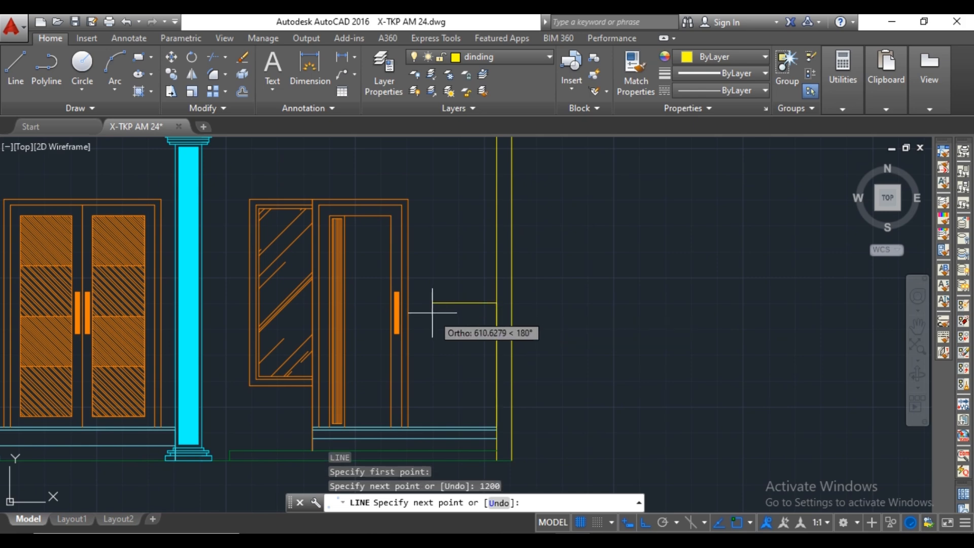
scroll(403, 304, up, 4)
scroll(364, 304, down, 4)
scroll(384, 296, up, 3)
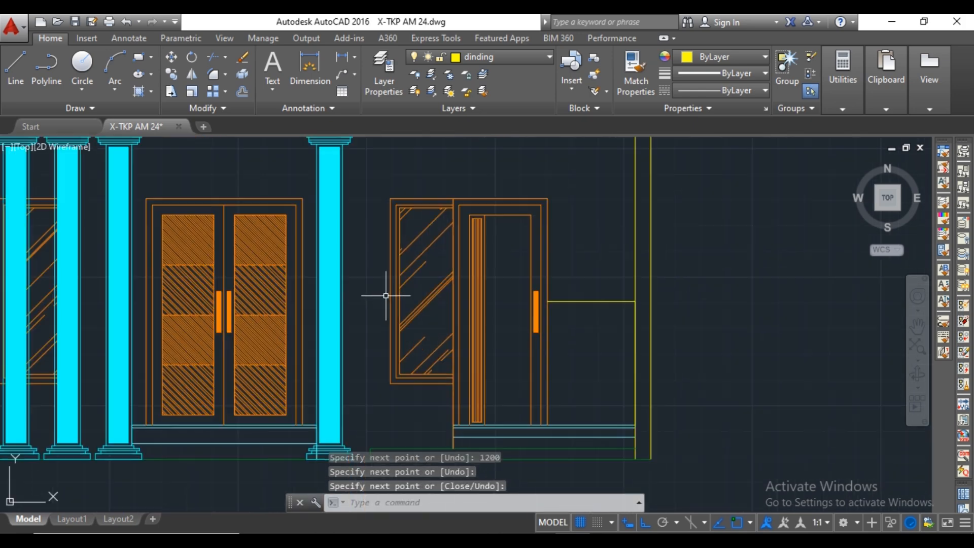
Continue the horizontal wall line from the right window to the single pillar and from that pillar to the double door frame.
key(Return)
key(Return)
scroll(563, 300, up, 3)
middle_drag(260, 301, 389, 321)
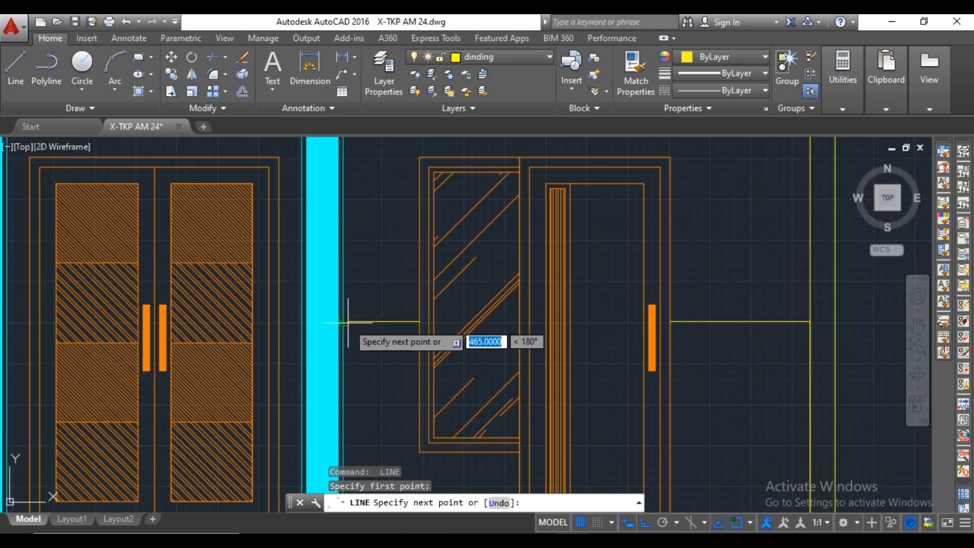
click(214, 301)
key(Return)
key(Return)
scroll(308, 322, up, 2)
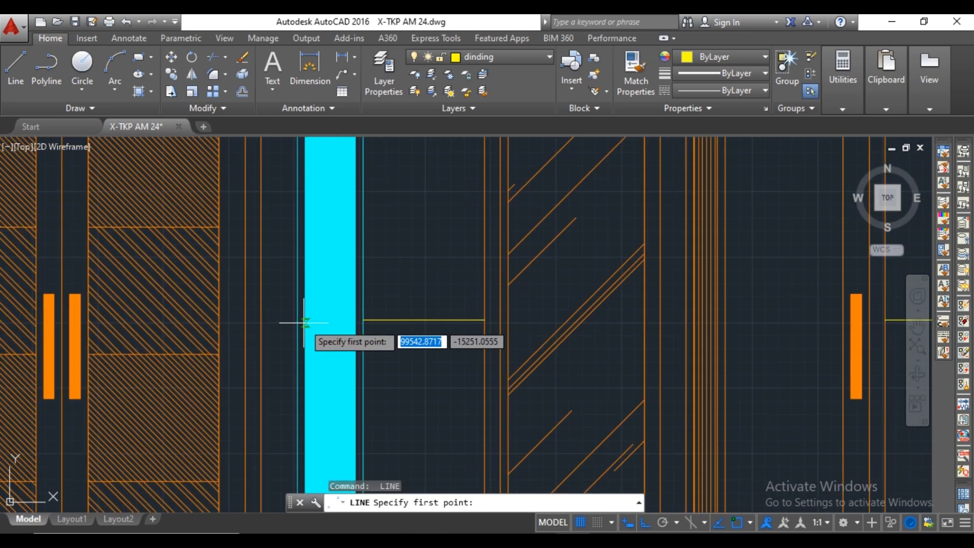
click(298, 321)
scroll(348, 337, down, 3)
key(Return)
key(Return)
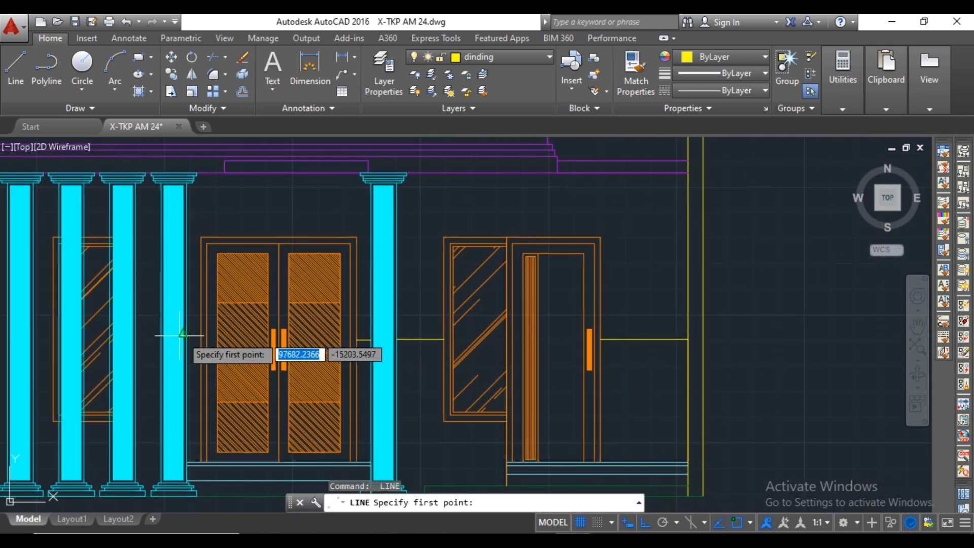
Continue the wall line from the double door frame to the fifth pillar and across the gap to the fourth pillar.
click(203, 337)
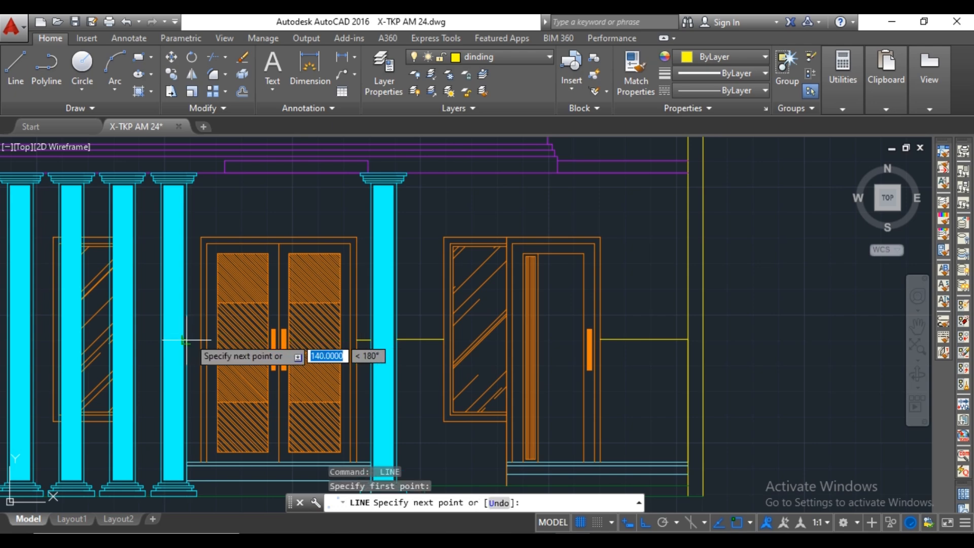
scroll(271, 337, down, 1)
key(Return)
key(Return)
scroll(253, 337, up, 3)
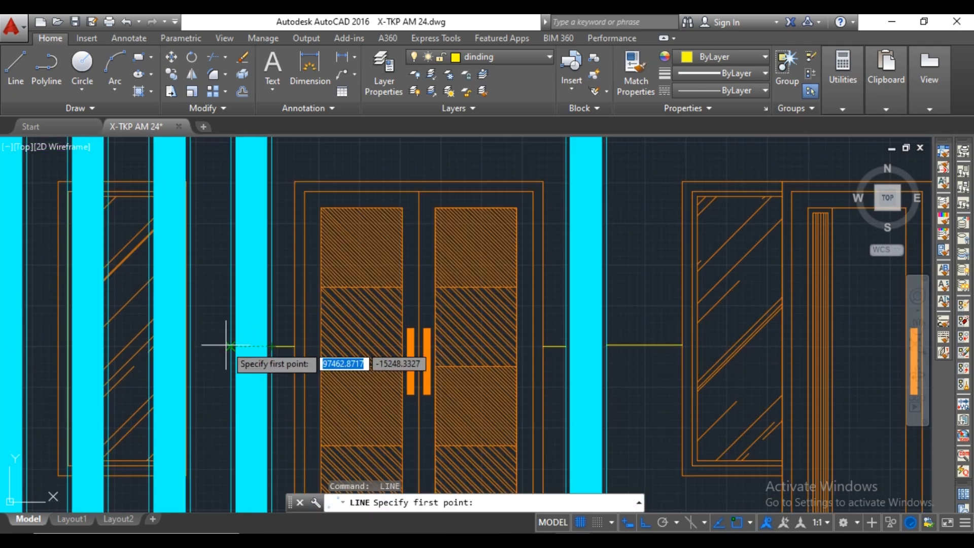
middle_drag(190, 349, 325, 353)
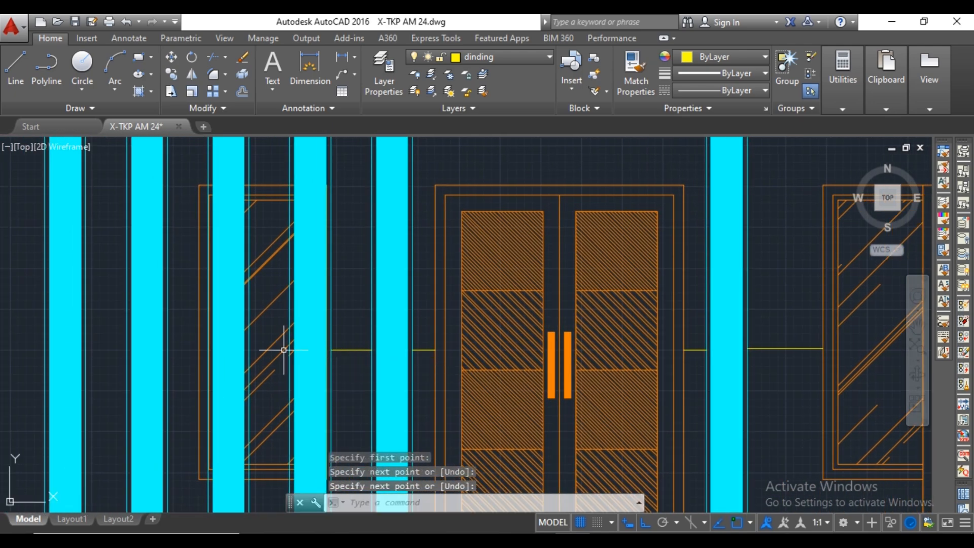
Continue the wall line from the left window frame to the second pillar and between the two leftmost pillars.
key(Return)
key(Return)
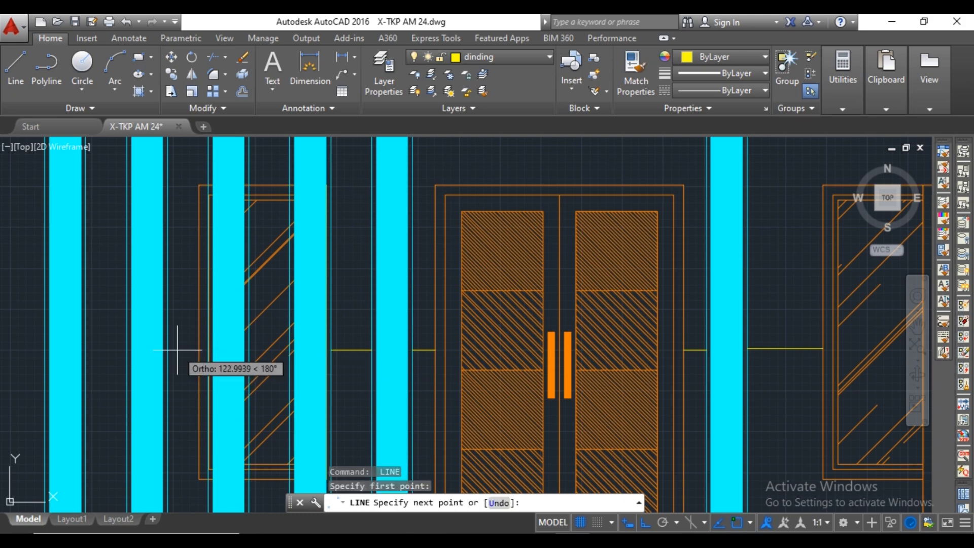
key(Return)
key(Return)
scroll(218, 355, up, 2)
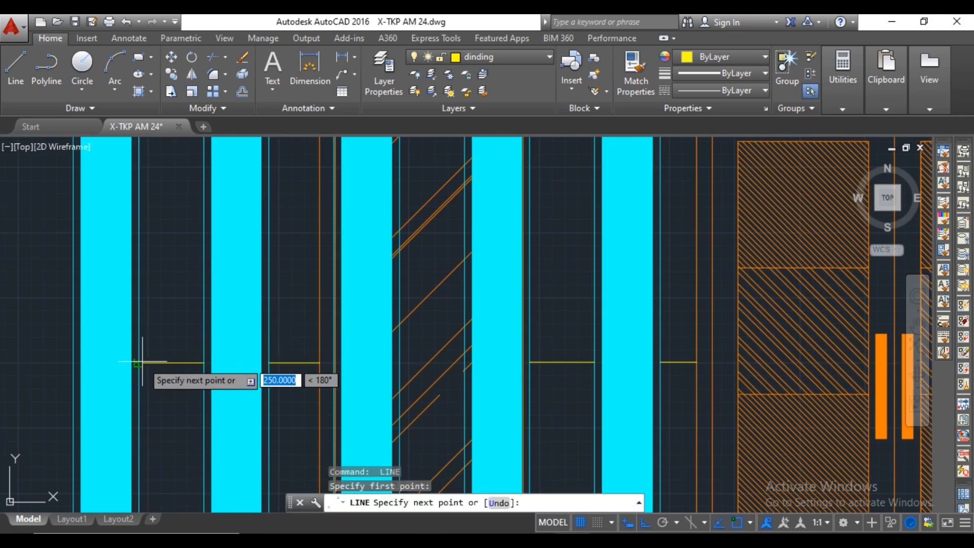
click(142, 362)
scroll(355, 375, down, 6)
scroll(313, 374, up, 4)
Draw the last wall line segment from the leftmost pillar to the left wall's inner face.
key(Return)
key(Return)
click(253, 376)
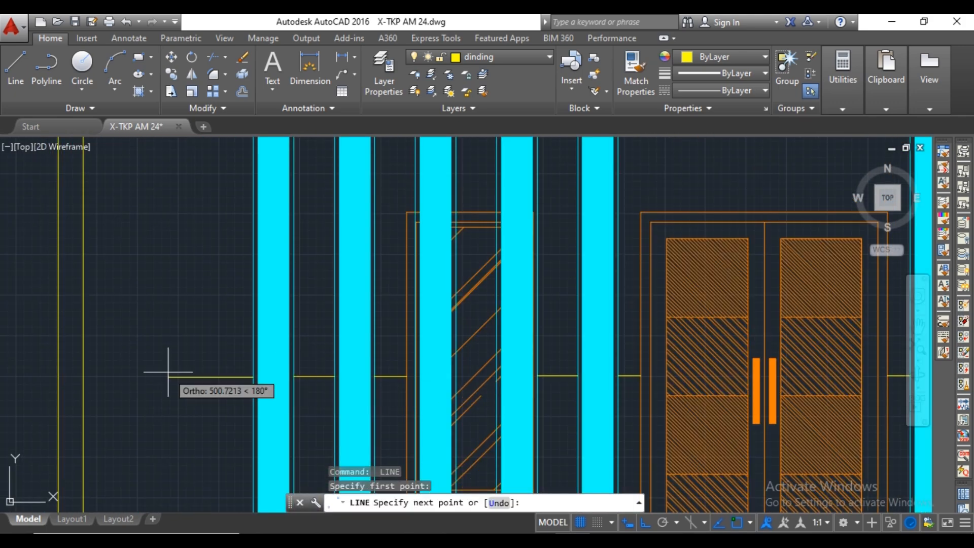
key(Escape)
Offset the horizontal wall line between the right door frame and the right wall downward by 20.
scroll(83, 377, down, 5)
scroll(540, 371, up, 3)
text(o)
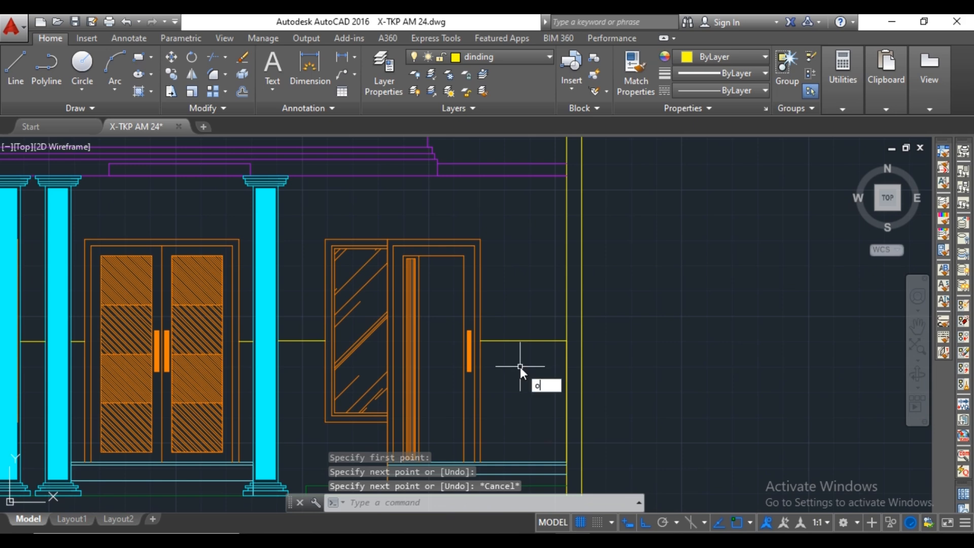
text(f)
key(Return)
scroll(523, 363, up, 4)
click(540, 308)
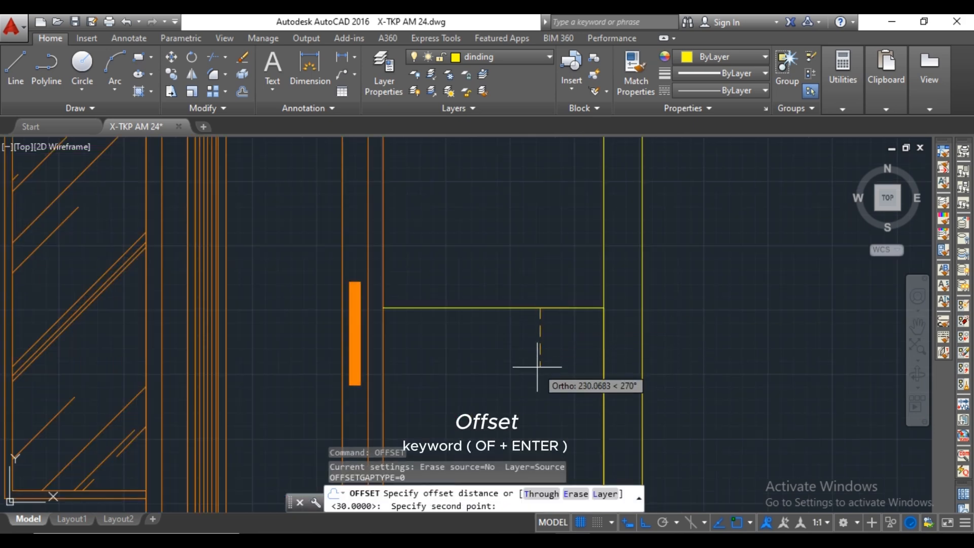
text(0)
key(Return)
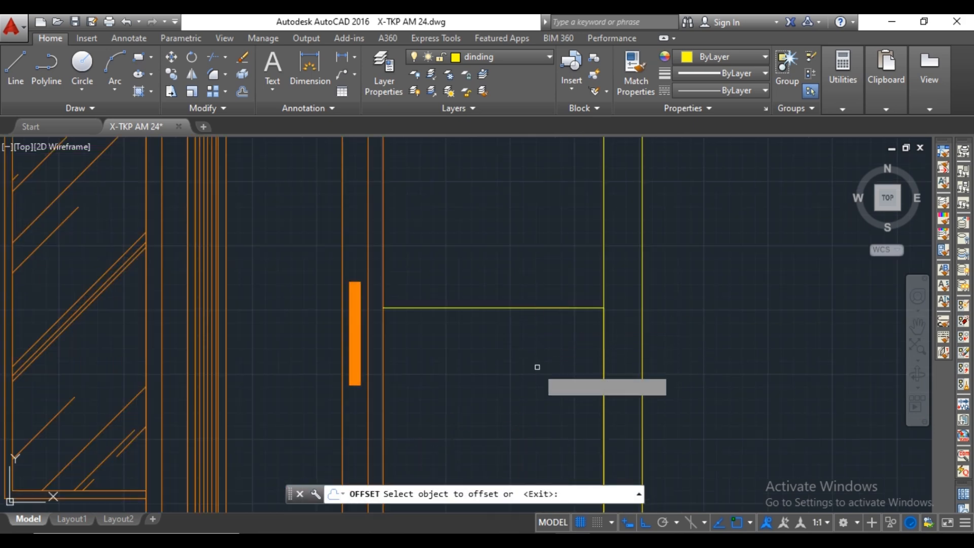
click(539, 308)
click(539, 319)
Offset the wall line segments on both sides of the single pillar downward by 20.
scroll(532, 332, down, 3)
scroll(336, 327, up, 2)
middle_drag(336, 326, 438, 313)
click(391, 303)
click(388, 315)
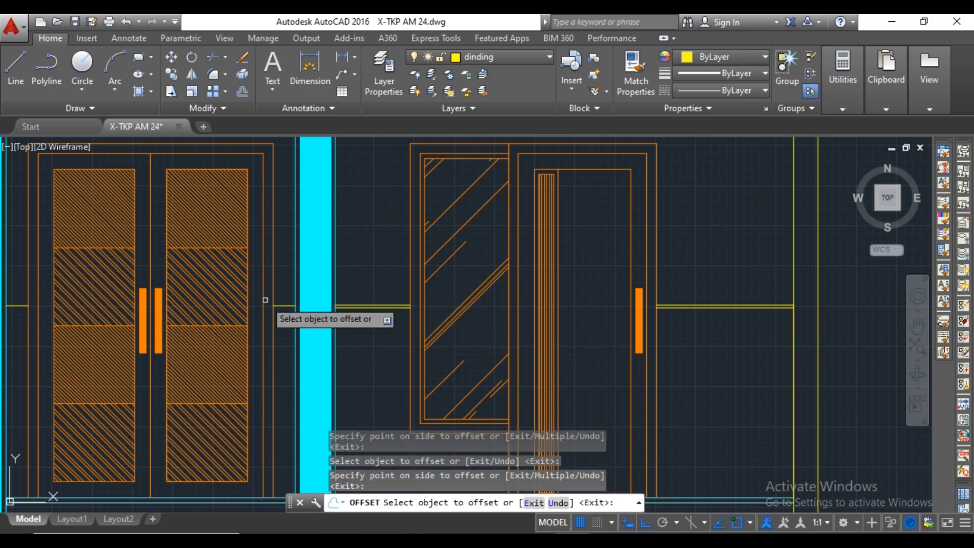
scroll(264, 300, up, 3)
click(302, 315)
click(301, 335)
Offset the wall line segments between the double door and the second pillar downward by 20.
scroll(302, 335, down, 3)
scroll(229, 317, up, 4)
middle_drag(28, 329, 413, 320)
click(276, 311)
click(273, 325)
click(290, 307)
click(291, 323)
scroll(291, 323, down, 5)
scroll(337, 320, up, 4)
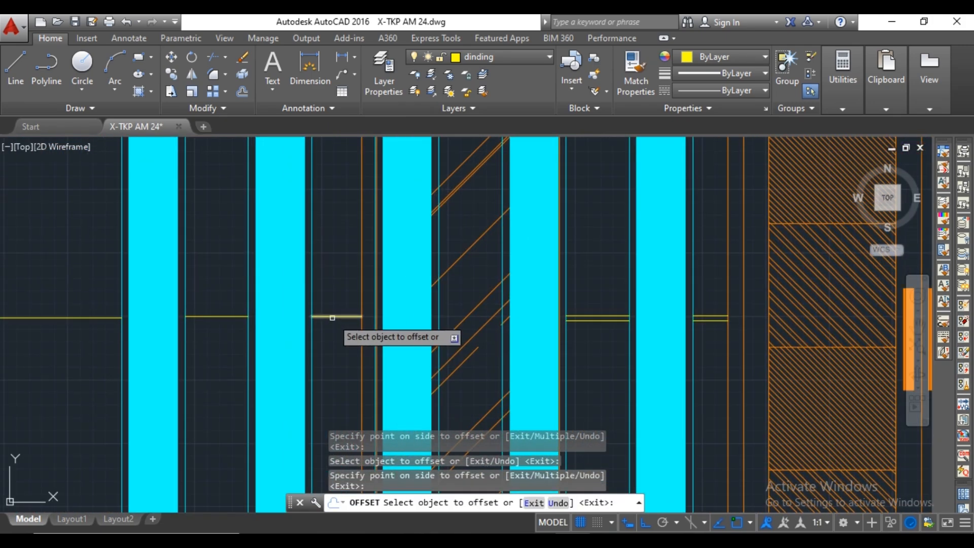
Offset the wall line segments between the two leftmost pillars and beside the left wall downward by 20.
click(209, 318)
click(213, 342)
middle_drag(215, 342, 342, 343)
click(200, 319)
click(199, 347)
middle_drag(201, 347, 285, 347)
key(Escape)
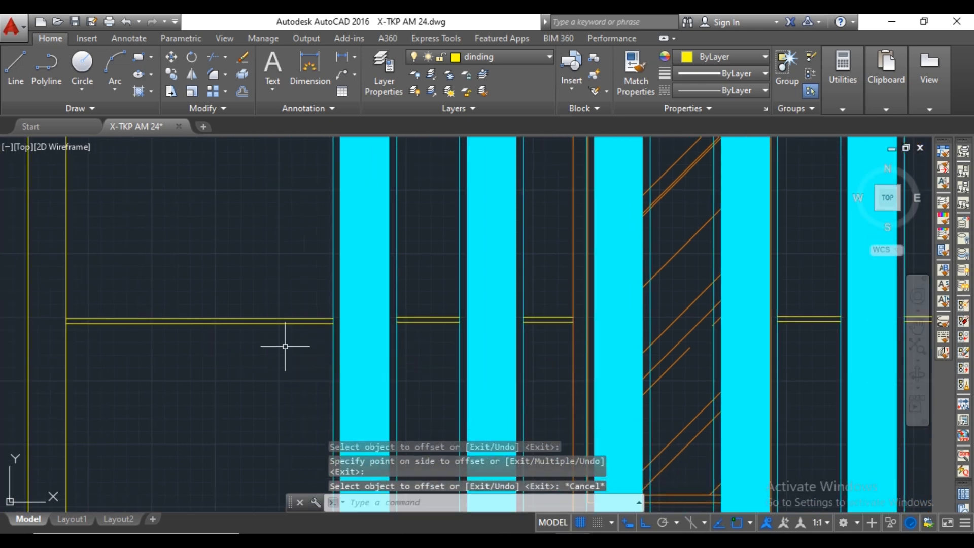
Offset the lower wall lines from the left wall to the left window frame another 50 downward.
text(o)
key(Return)
click(288, 328)
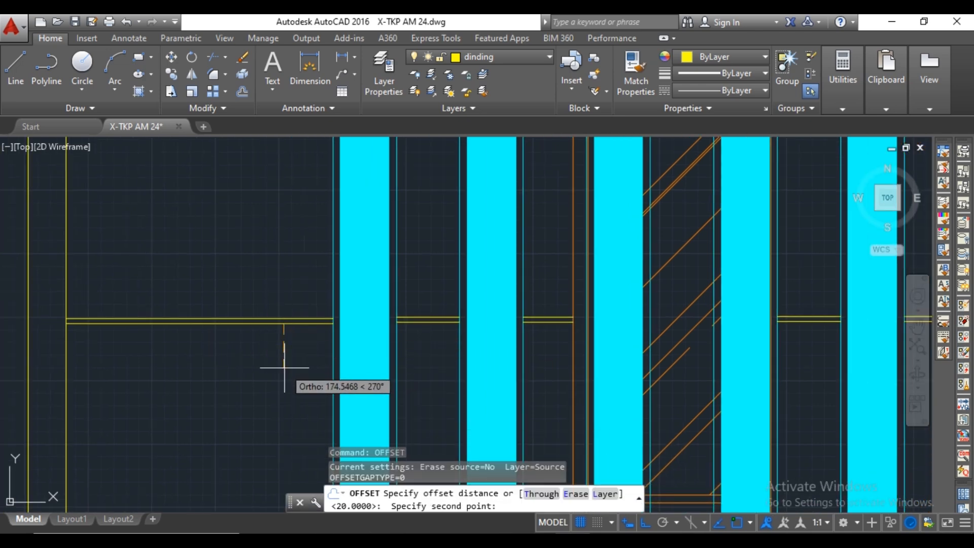
text(50)
key(Return)
click(295, 324)
click(299, 347)
click(406, 322)
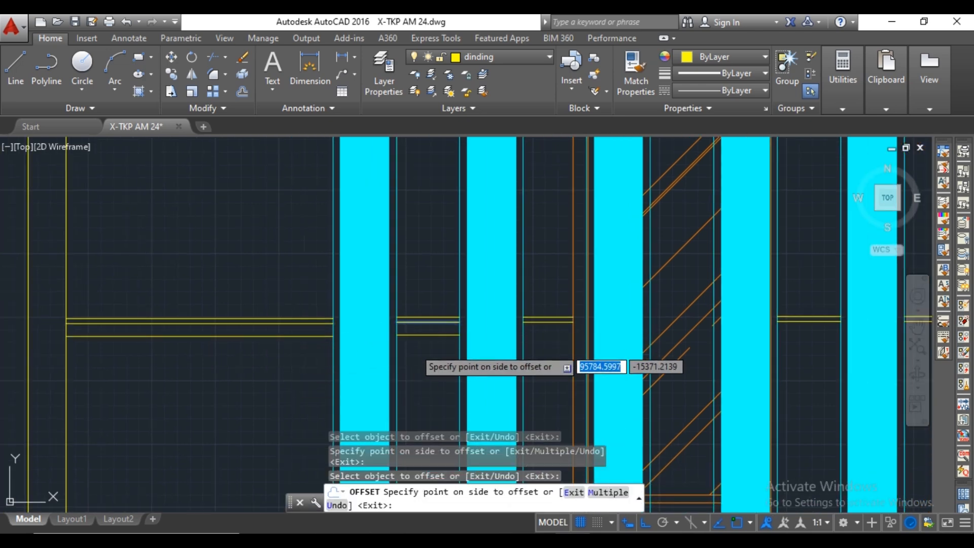
click(414, 346)
click(542, 322)
click(547, 341)
Offset the lower wall lines on both sides of the fifth pillar downward by 50.
middle_drag(547, 341, 270, 343)
click(542, 322)
click(543, 340)
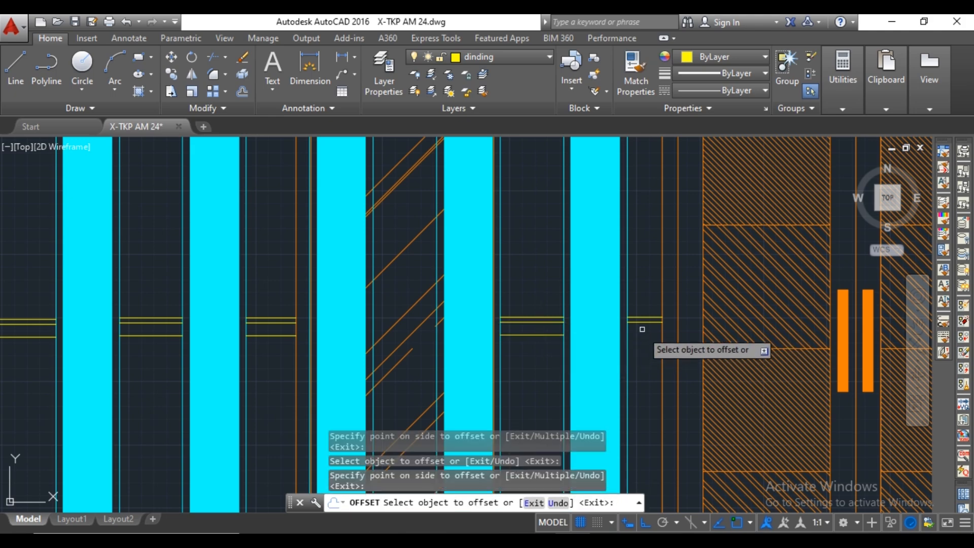
click(643, 323)
click(650, 341)
scroll(650, 341, down, 2)
Offset the lower wall lines beside the single pillar and right of the right door downward by 50.
middle_drag(650, 341, 206, 347)
click(546, 334)
click(547, 350)
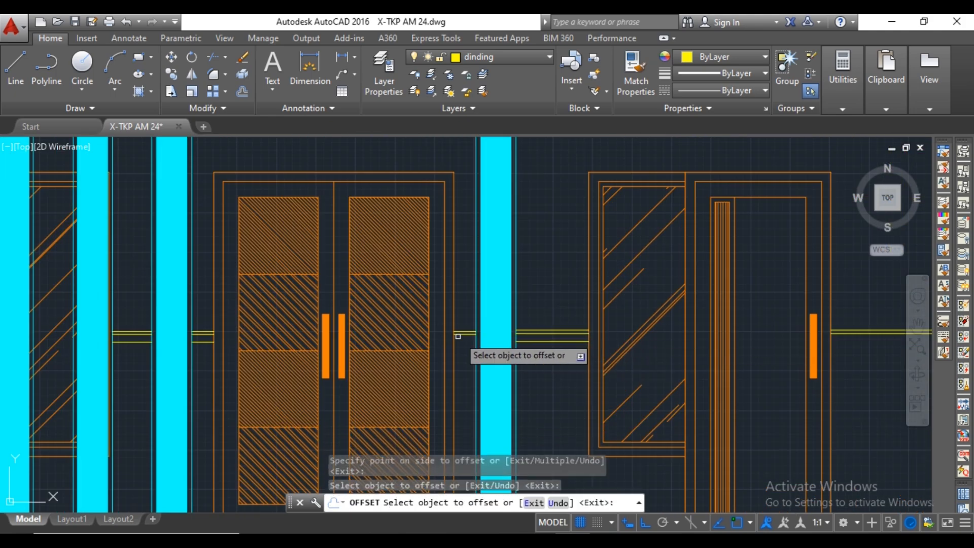
scroll(460, 335, up, 3)
click(461, 335)
click(464, 355)
scroll(499, 346, down, 3)
middle_drag(861, 348, 643, 341)
click(655, 334)
scroll(656, 334, down, 4)
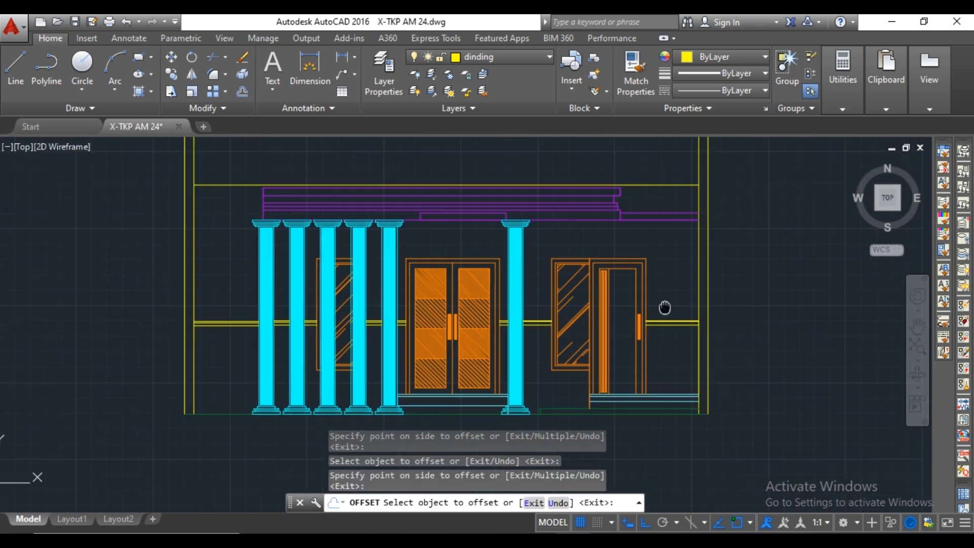
key(Escape)
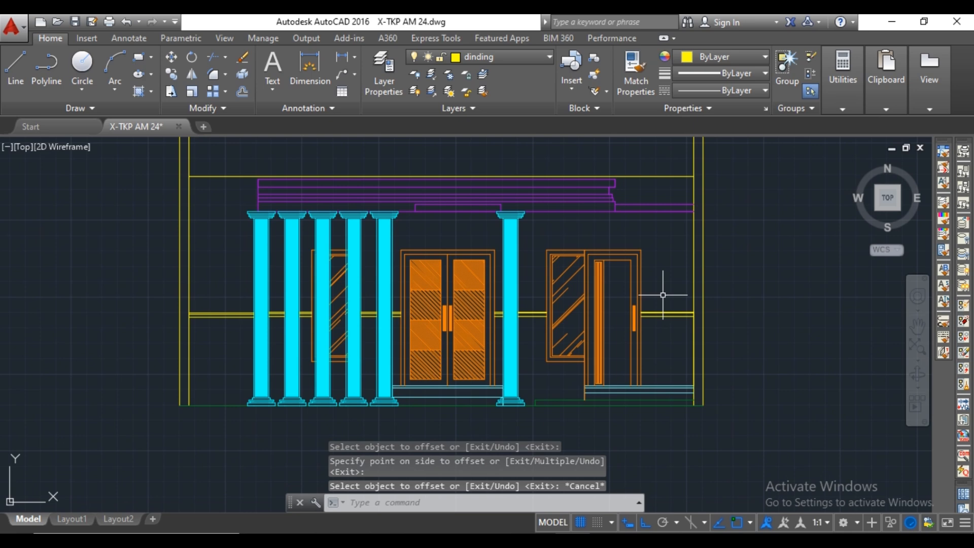
Hatch the lower wall area right of the right door with the GRAVEL pattern at scale 25.
key(Return)
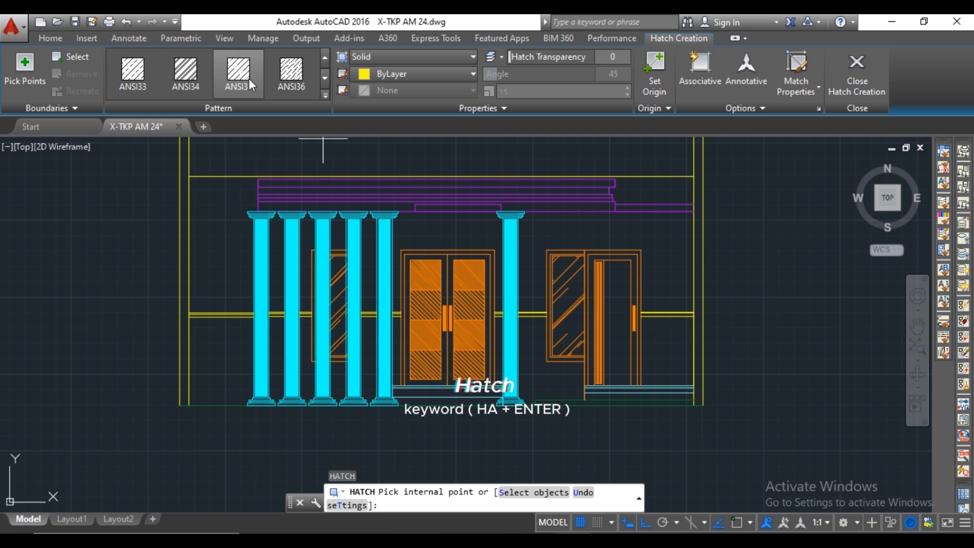
scroll(249, 80, down, 1)
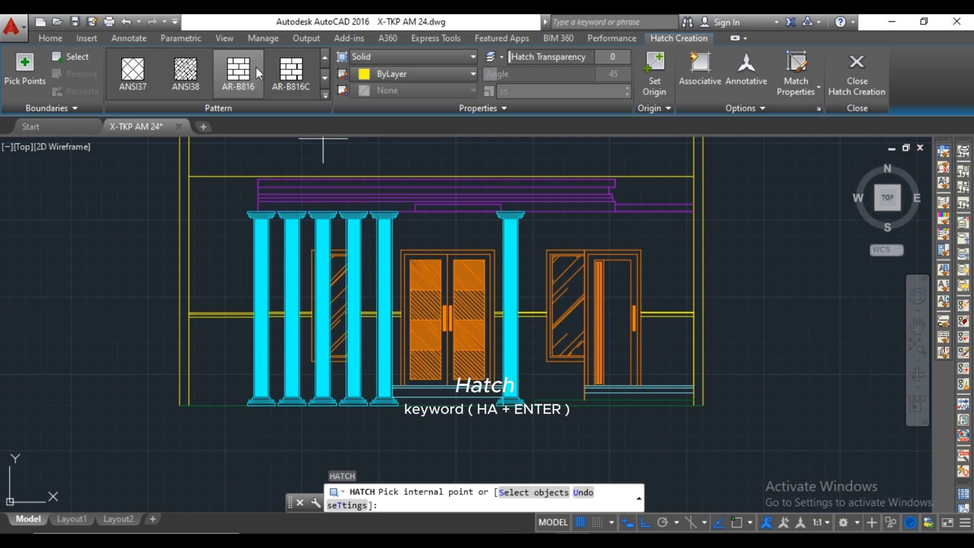
scroll(256, 69, down, 4)
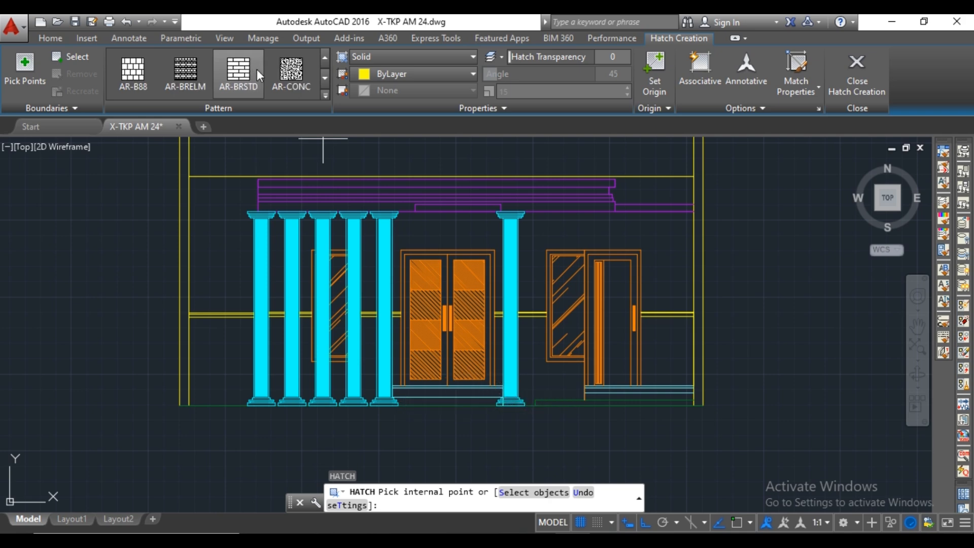
scroll(151, 69, down, 5)
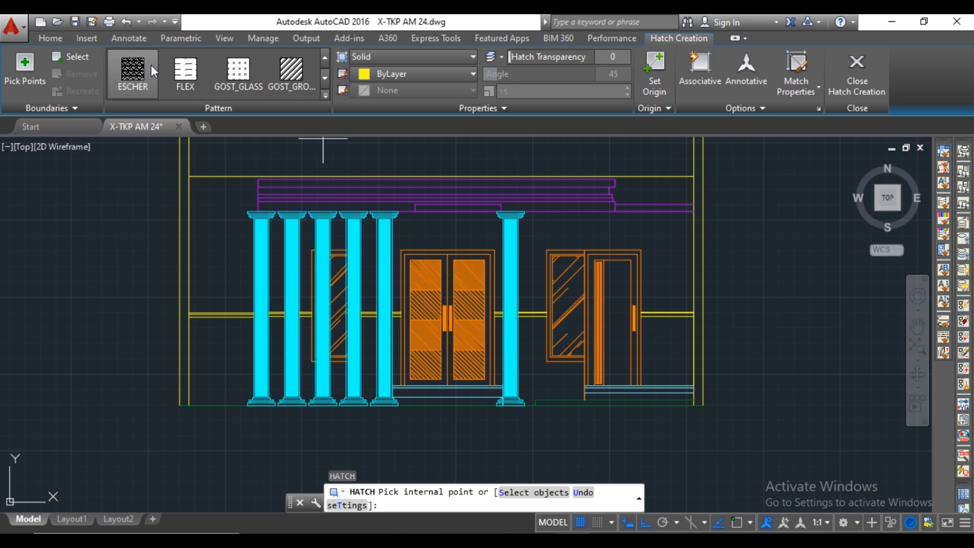
click(152, 69)
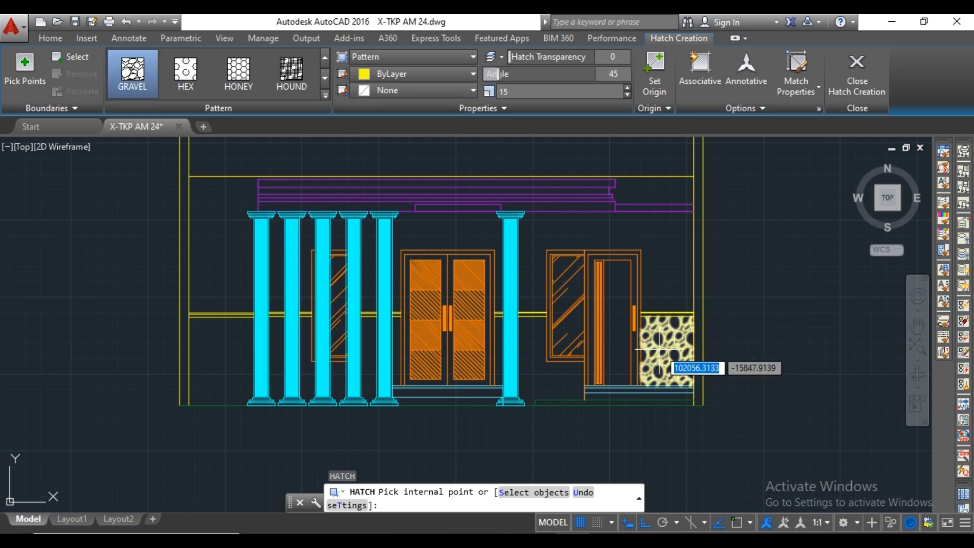
scroll(660, 348, up, 2)
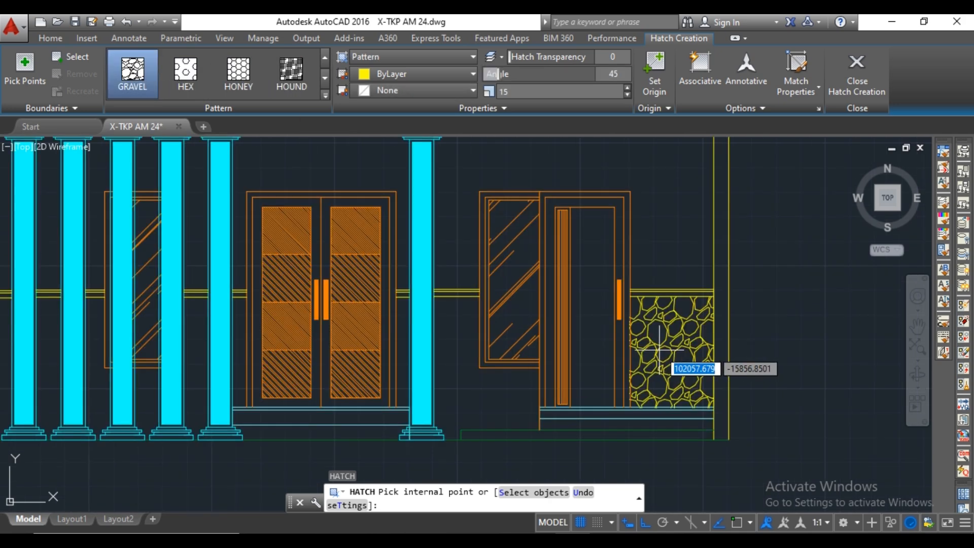
click(659, 349)
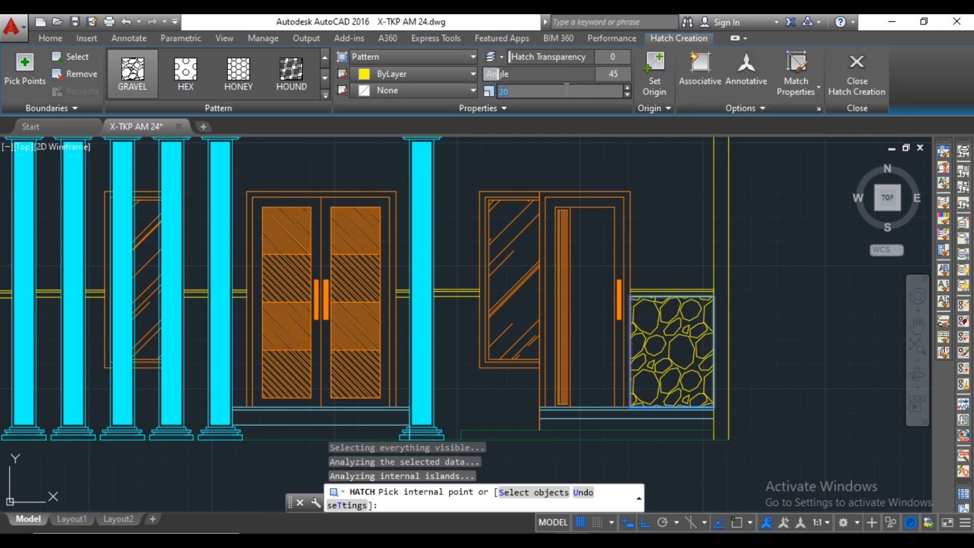
text(25)
key(Return)
key(Escape)
Hatch the lower wall areas on both sides of the single pillar with the same GRAVEL pattern.
key(Return)
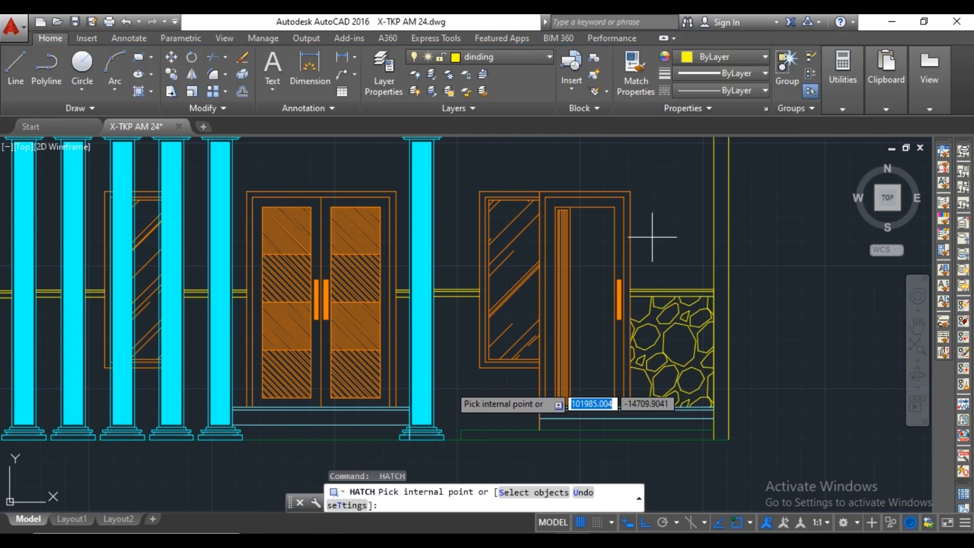
click(467, 387)
middle_drag(413, 353, 462, 301)
click(451, 301)
Continue the GRAVEL hatch through the lower wall areas from the double door leftward between the pillars to the left wall.
scroll(288, 279, up, 2)
middle_drag(288, 278, 492, 307)
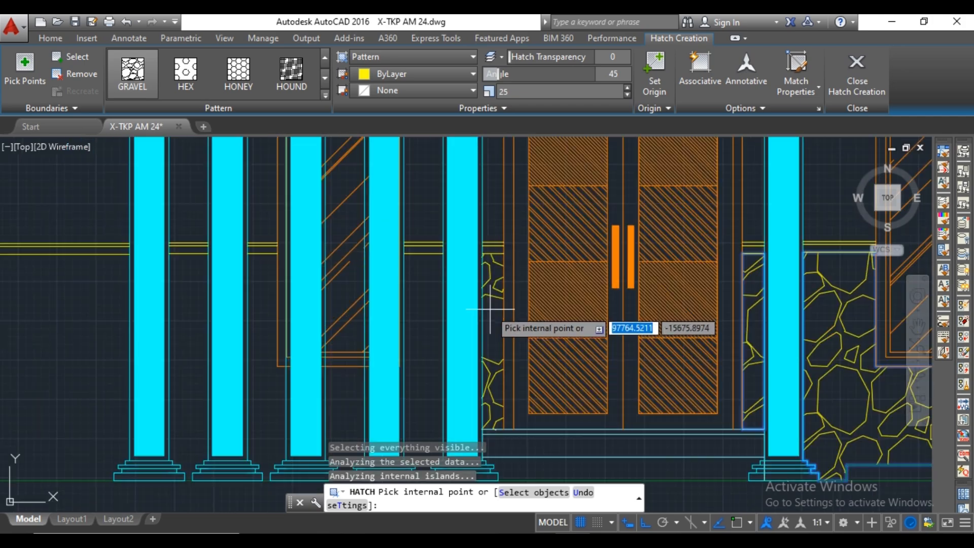
click(492, 307)
click(424, 309)
middle_drag(343, 396, 456, 348)
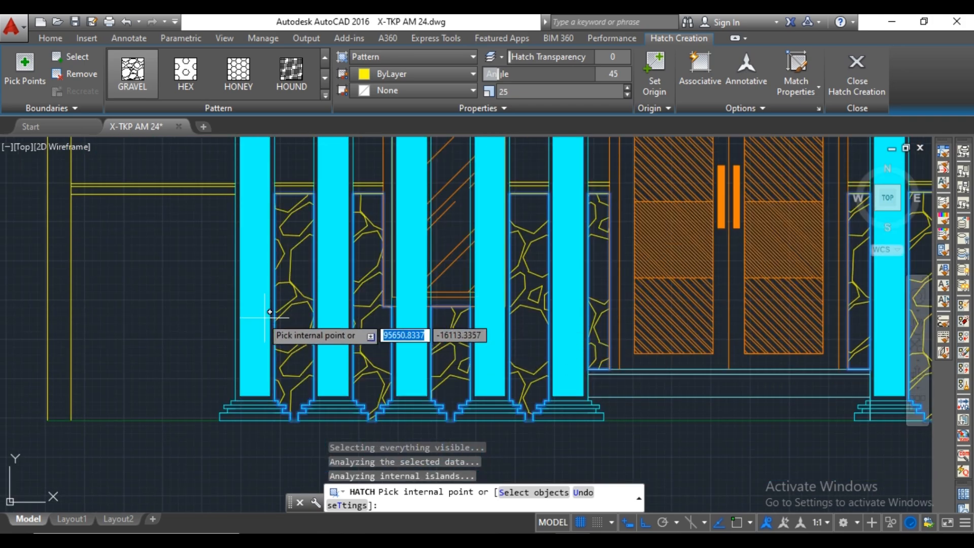
scroll(195, 294, down, 4)
key(Return)
Shorten the two overlapping vertical floor lines at the single pillar so they end at the top of its base.
scroll(195, 294, up, 5)
click(367, 374)
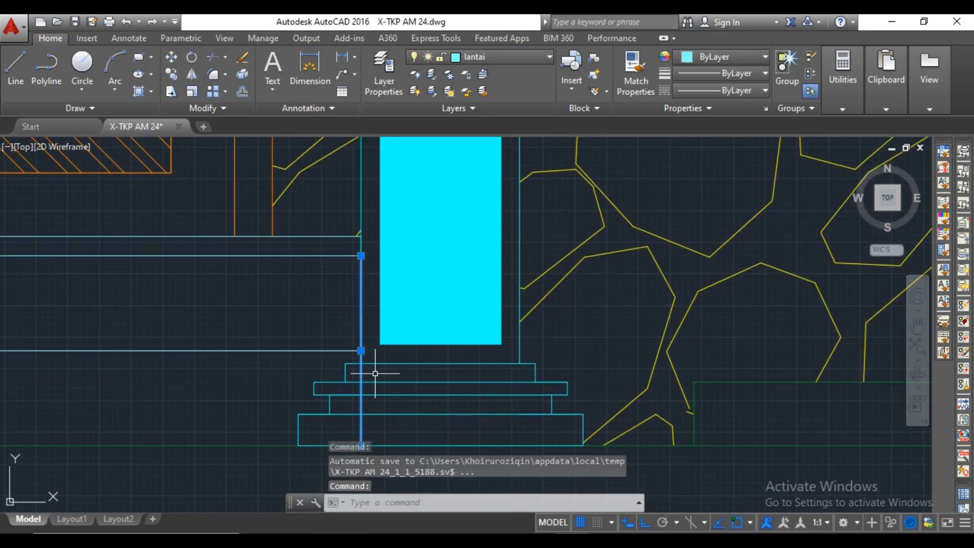
click(367, 409)
click(367, 327)
key(Escape)
click(368, 352)
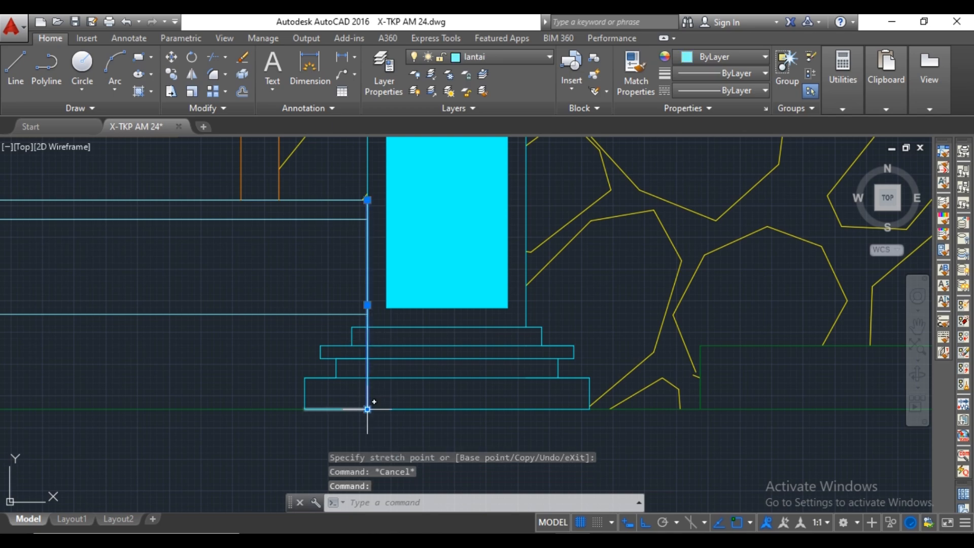
click(367, 409)
click(368, 327)
key(Escape)
Place vertical construction lines through both lower corners of the hatched wall beside the +3.35 DAK BETON slab on the upper floor plan.
scroll(446, 350, down, 7)
middle_drag(399, 305, 316, 332)
scroll(406, 254, up, 5)
text(xl)
key(Return)
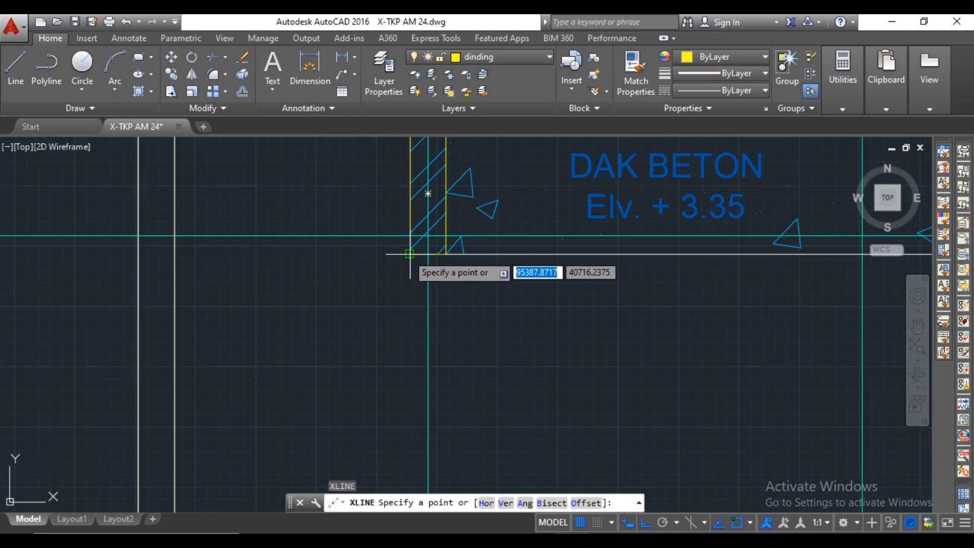
click(410, 254)
click(398, 298)
key(Return)
key(Return)
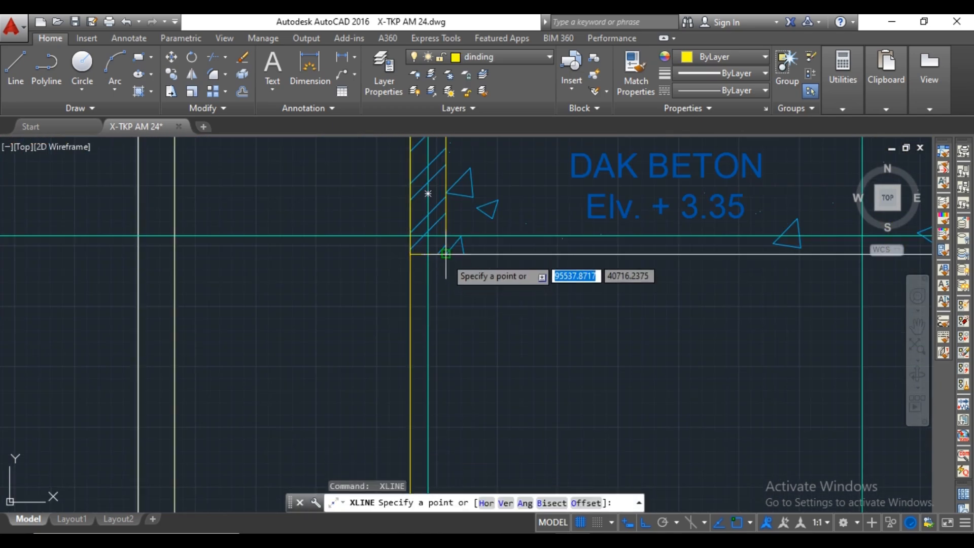
click(446, 253)
key(Escape)
Examine where the new construction lines meet the front elevation's canopy and pillars.
scroll(456, 305, down, 5)
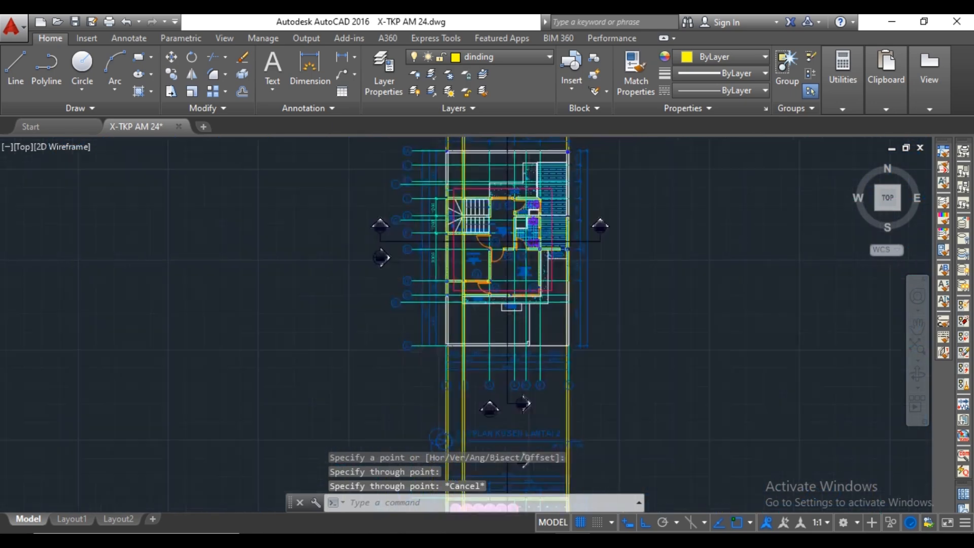
scroll(474, 304, down, 5)
middle_drag(507, 394, 528, 266)
middle_drag(529, 365, 546, 250)
scroll(517, 361, up, 12)
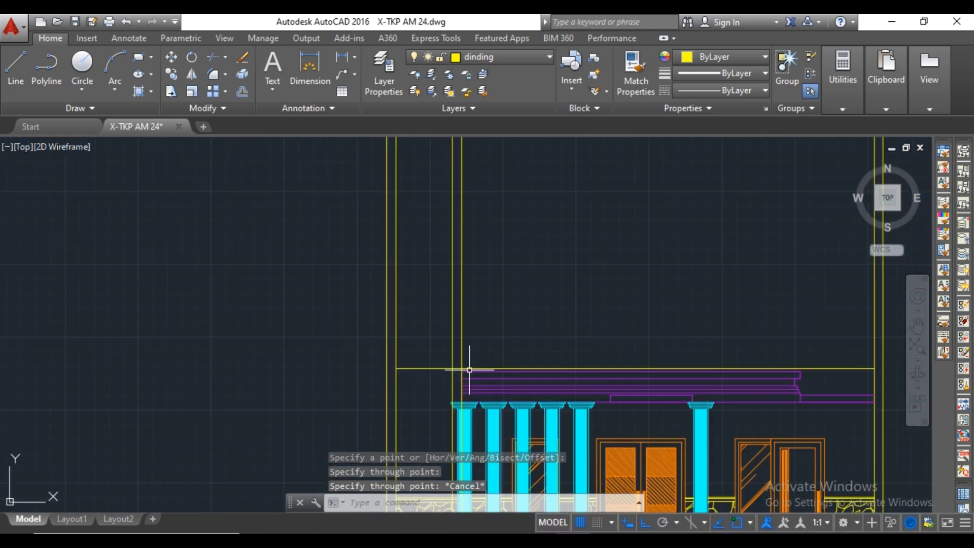
scroll(469, 370, up, 4)
scroll(494, 325, down, 15)
middle_drag(527, 268, 511, 433)
middle_drag(502, 304, 506, 408)
Place vertical construction lines through both wall corners at the column beside door P2 on the upper floor plan.
scroll(510, 312, up, 9)
middle_drag(452, 270, 459, 306)
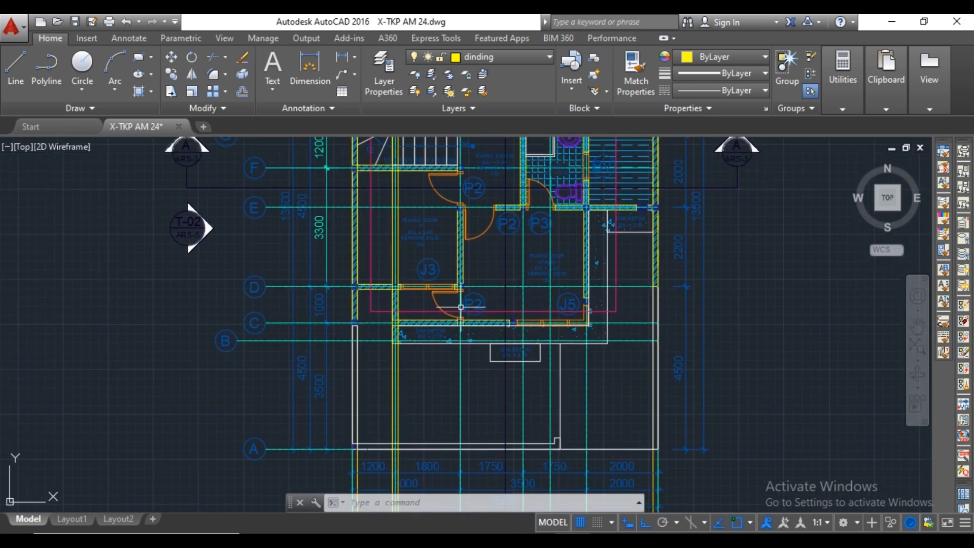
scroll(458, 305, up, 5)
scroll(459, 405, up, 4)
text(xl)
key(Return)
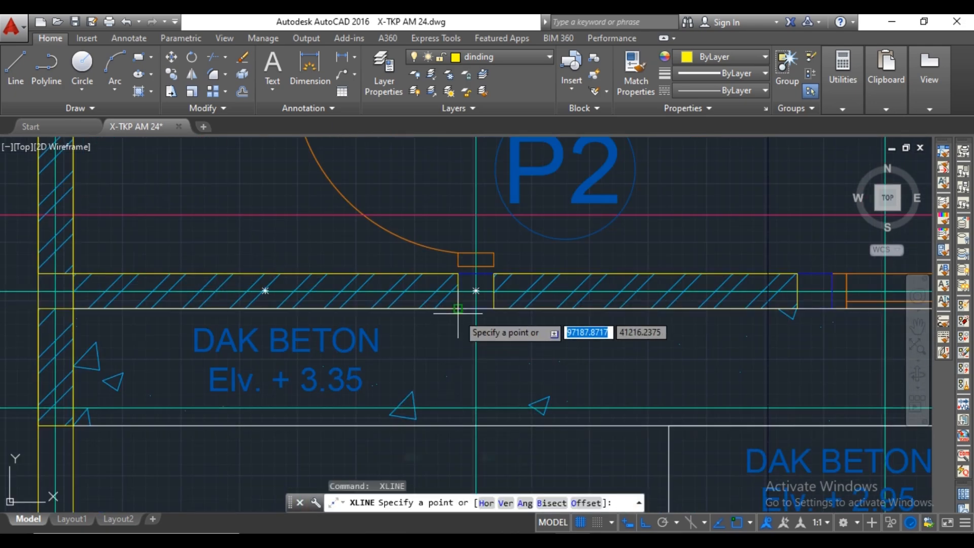
click(458, 308)
key(Return)
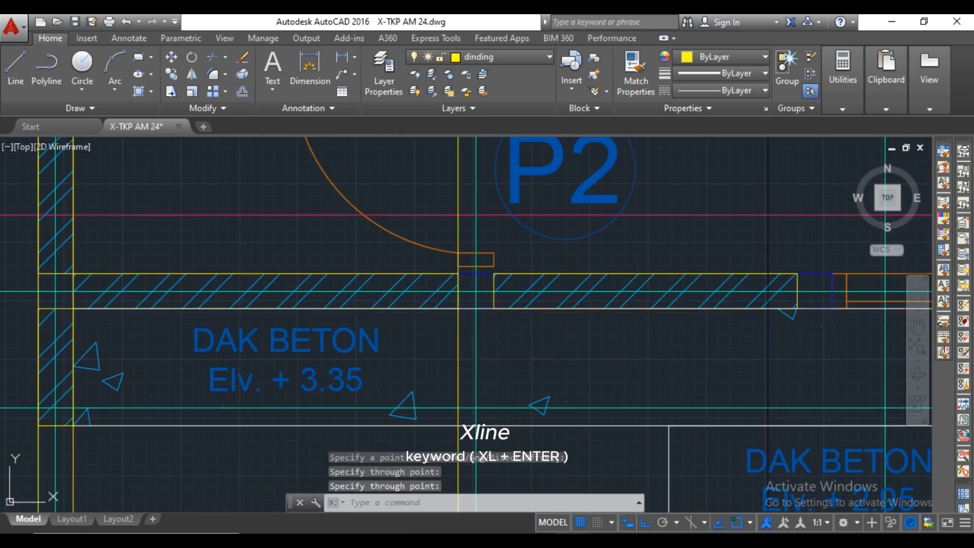
key(Return)
key(Escape)
Make kusen the current layer.
scroll(500, 331, down, 10)
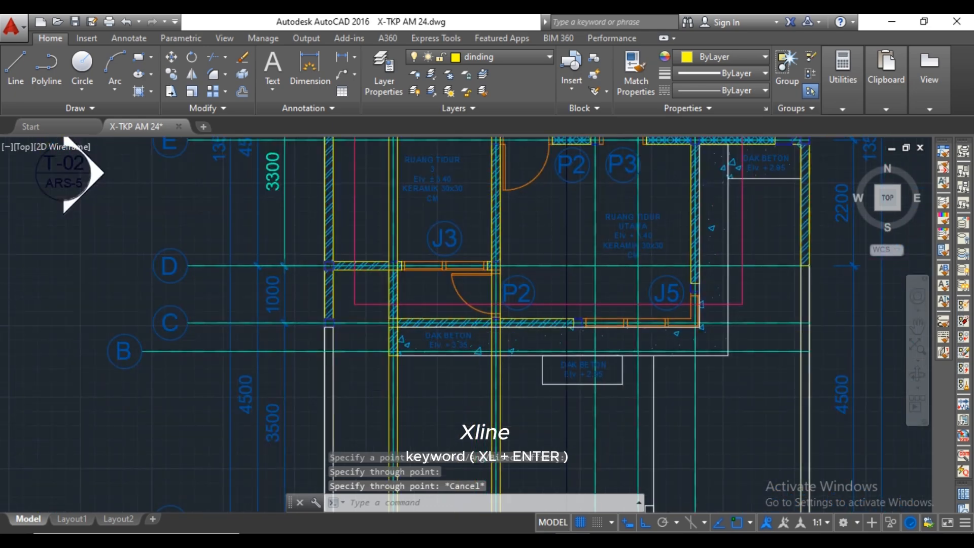
mouse_move(560, 366)
middle_down()
mouse_move(552, 248)
mouse_move(557, 279)
middle_up()
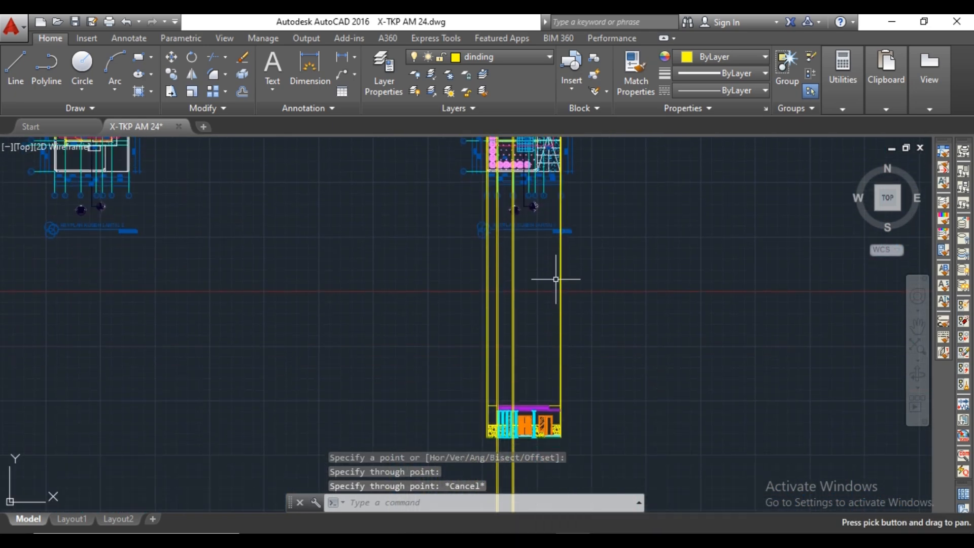
click(516, 57)
click(502, 331)
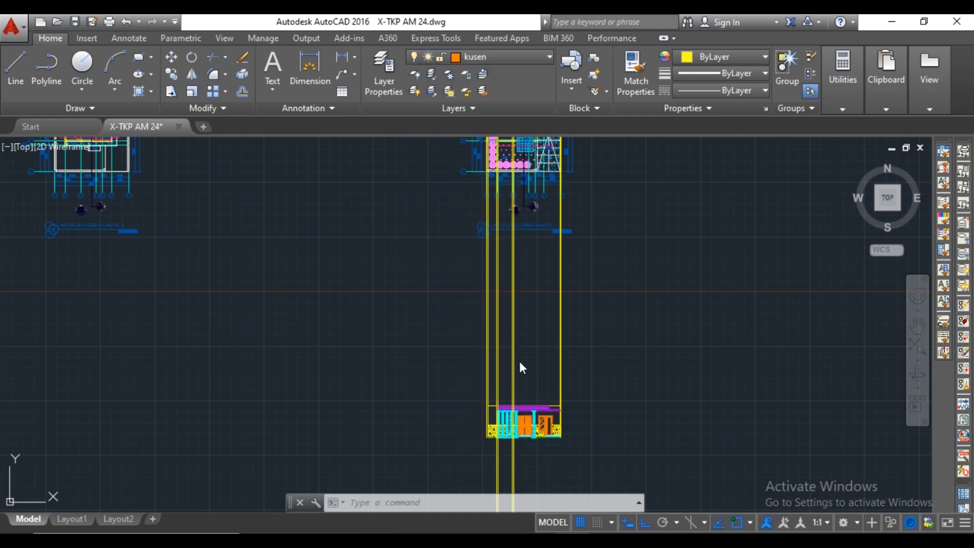
scroll(544, 363, up, 10)
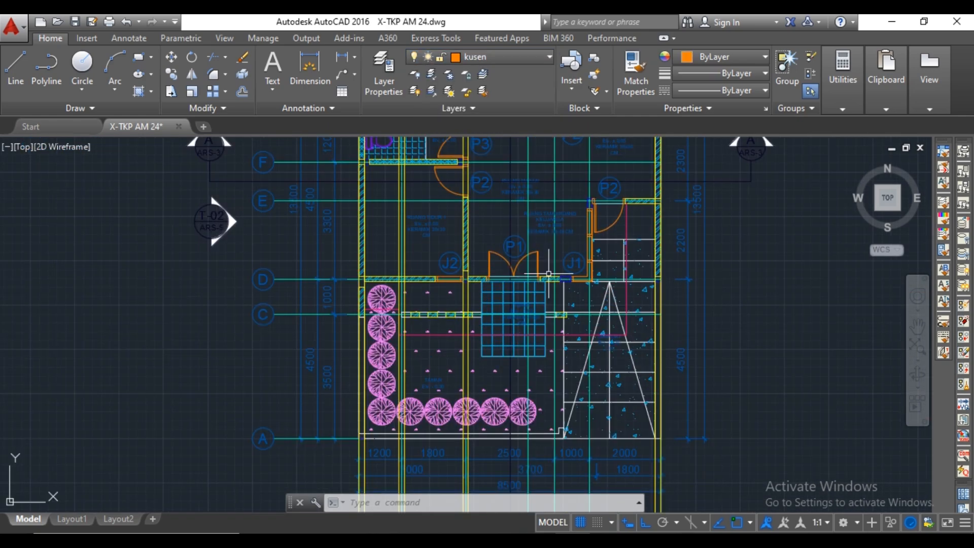
Place vertical construction lines through both edges of window J5's leftmost frame post on the upper floor plan.
scroll(568, 255, down, 12)
middle_drag(587, 205, 571, 384)
scroll(548, 324, up, 8)
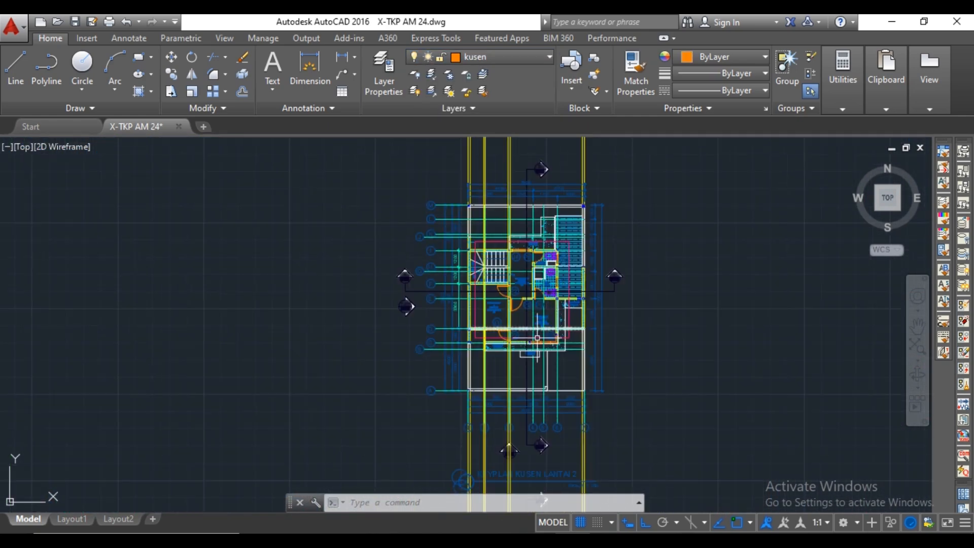
scroll(542, 348, up, 4)
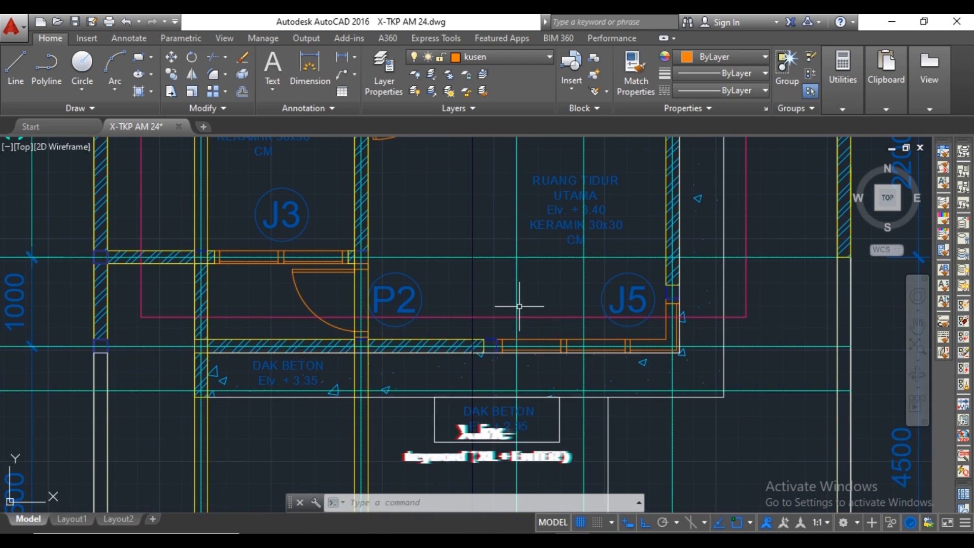
text(xl)
key(Return)
scroll(501, 350, up, 6)
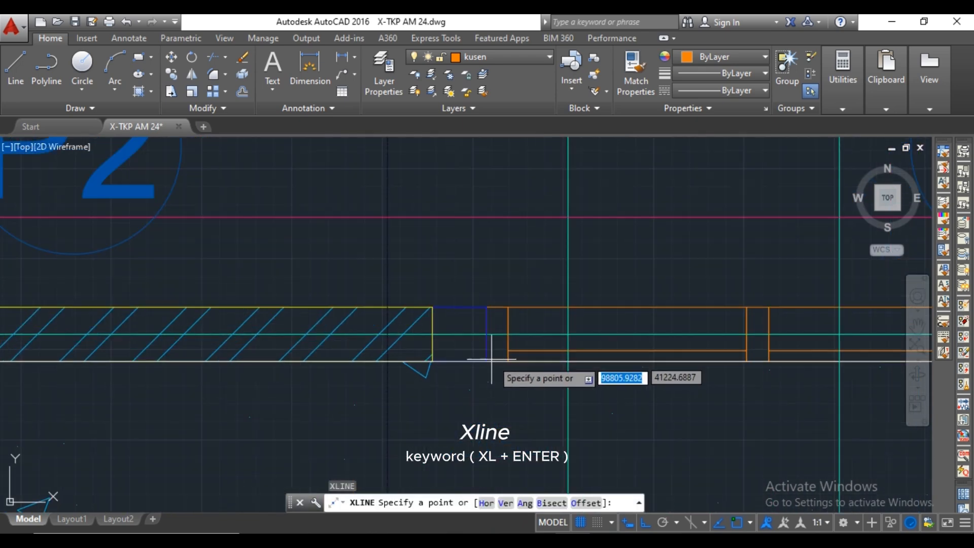
click(487, 363)
click(495, 382)
key(Return)
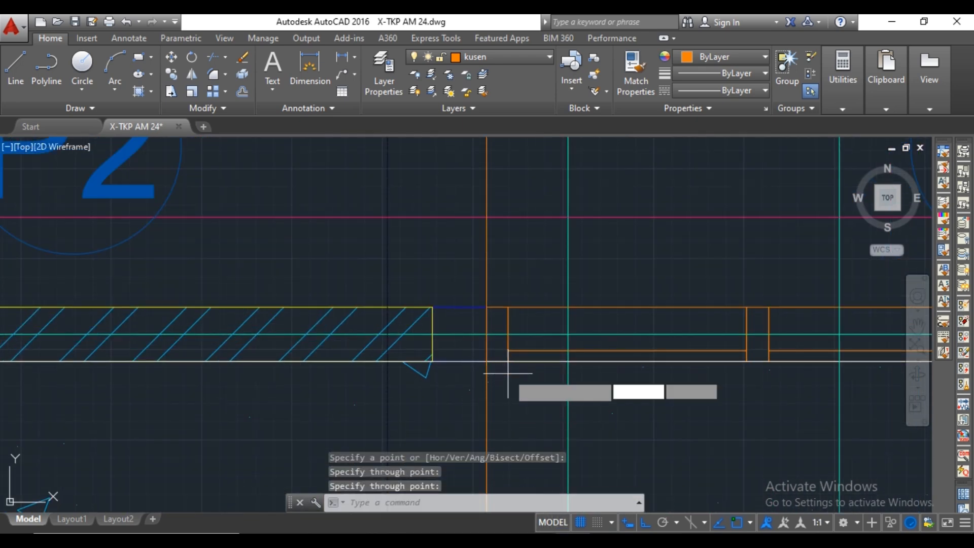
key(Return)
Place vertical construction lines through both edges of window J5's first mullion.
middle_drag(584, 376, 387, 356)
click(553, 341)
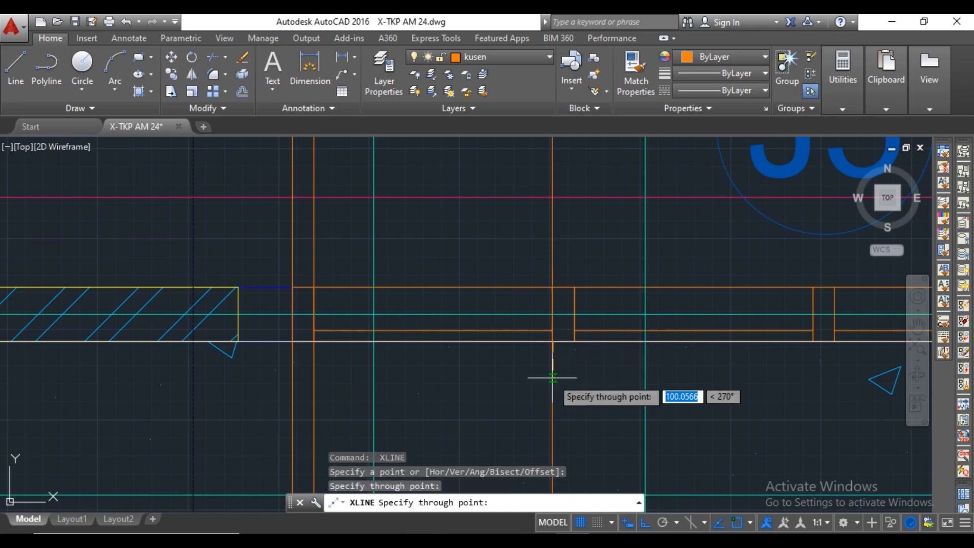
key(Return)
key(Return)
click(574, 341)
click(575, 363)
key(Return)
Place vertical construction lines through both edges of window J5's second mullion.
scroll(602, 364, down, 2)
scroll(581, 367, up, 2)
key(Return)
click(578, 345)
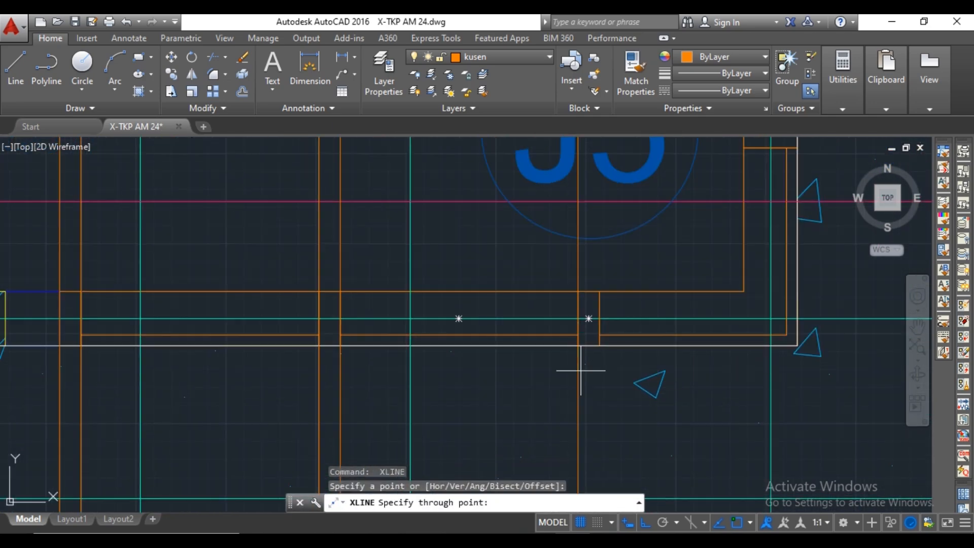
click(580, 370)
key(Return)
key(Return)
click(600, 345)
click(603, 370)
key(Return)
Place a vertical construction line through the outer corner of window J5 at the end of its front face.
mouse_move(761, 373)
middle_down()
mouse_move(666, 387)
mouse_move(617, 213)
middle_up()
key(Return)
click(702, 360)
click(702, 385)
key(Escape)
On the front elevation, draw a line 500 up the rightmost frame line from the yellow floor line and across to the leftmost frame line.
scroll(654, 269, down, 10)
middle_drag(593, 419, 569, 303)
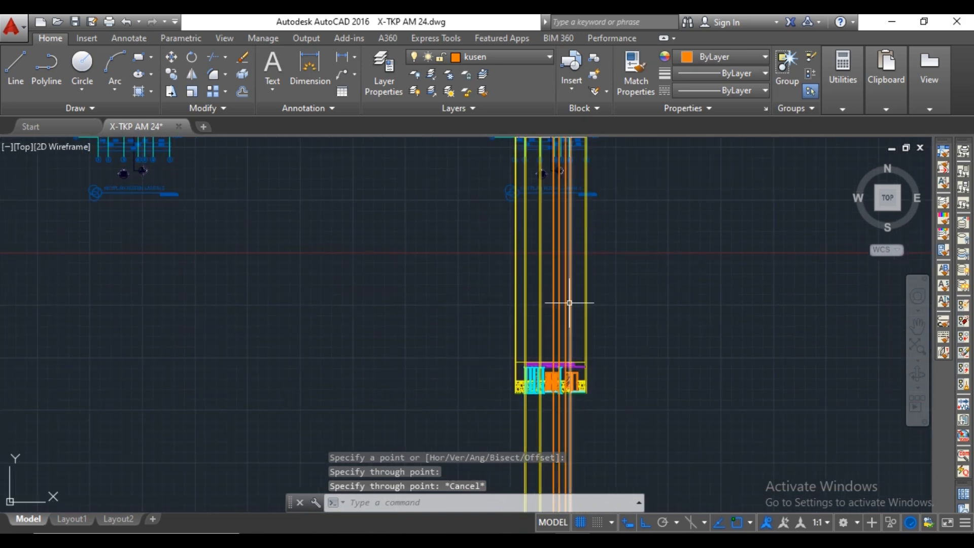
scroll(569, 303, up, 6)
middle_drag(562, 411, 563, 245)
scroll(578, 431, up, 5)
text(l)
key(Return)
click(575, 419)
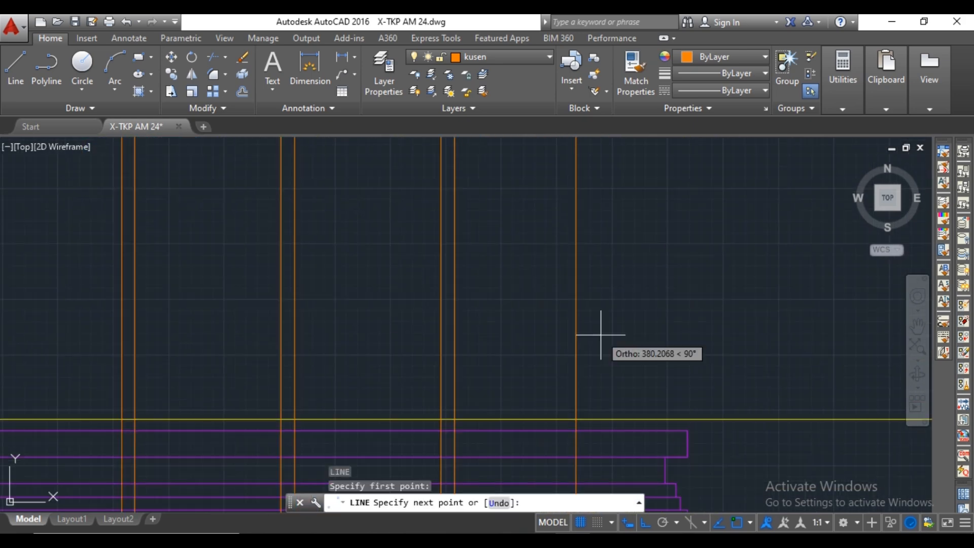
text(500)
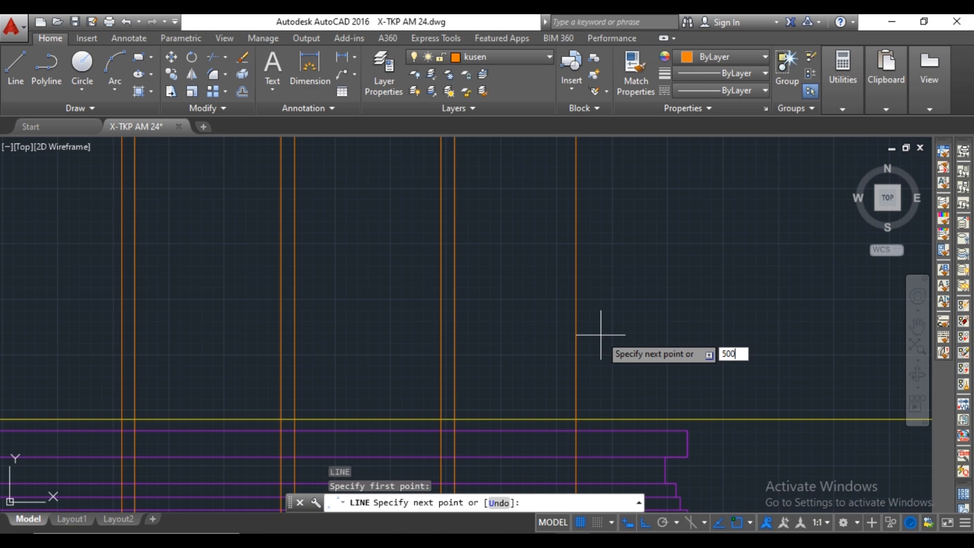
key(Return)
scroll(524, 289, down, 2)
middle_drag(409, 302, 525, 308)
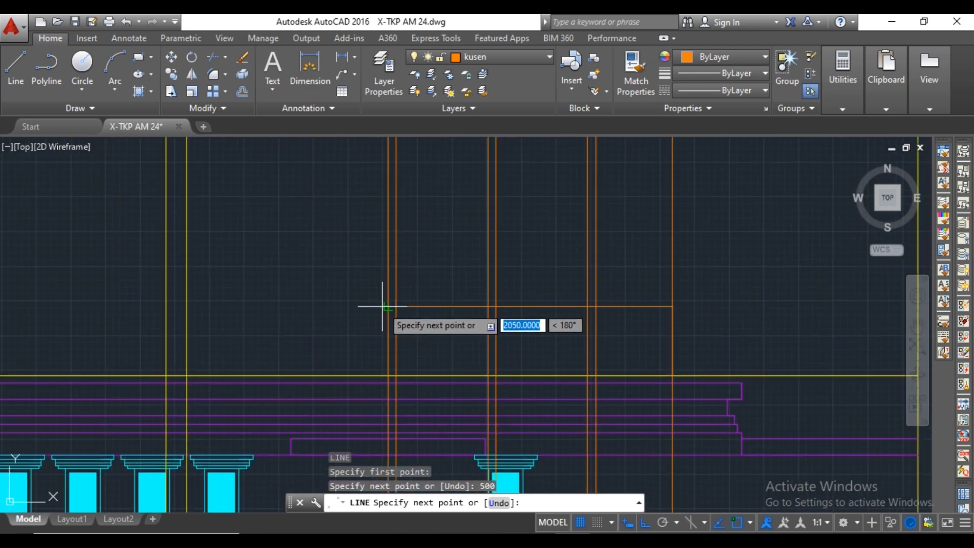
key(Escape)
Copy the window's horizontal sill line 1800 upward to form the head line.
middle_drag(431, 296, 331, 309)
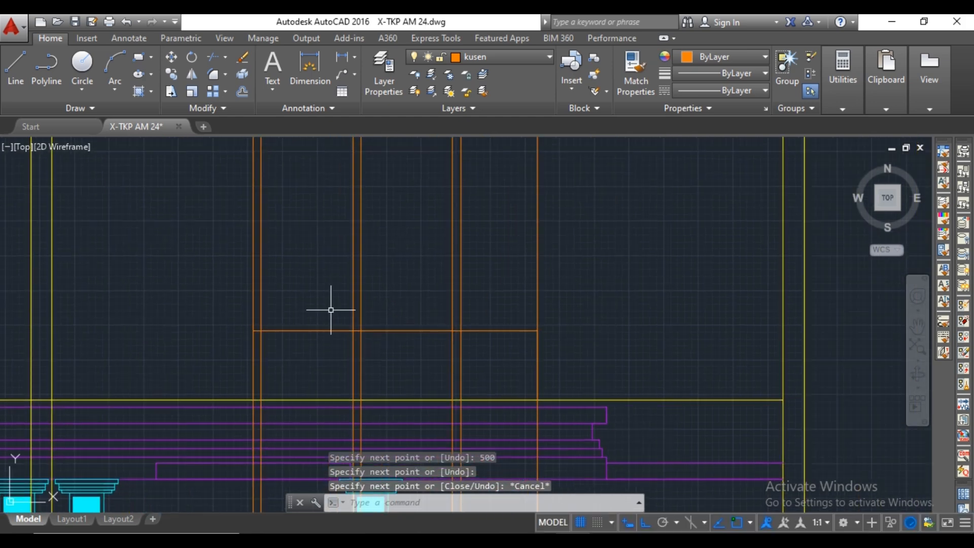
click(421, 330)
right_click(420, 330)
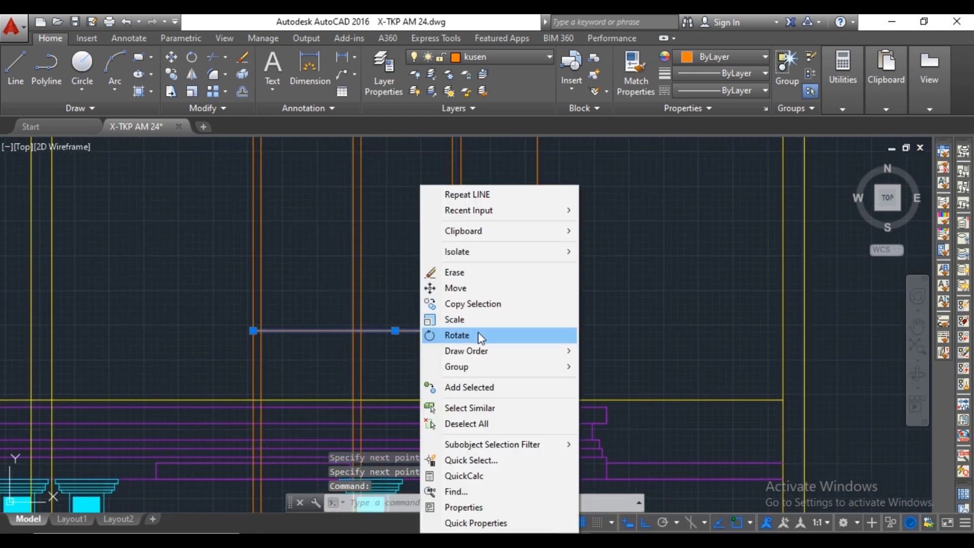
click(477, 309)
click(408, 328)
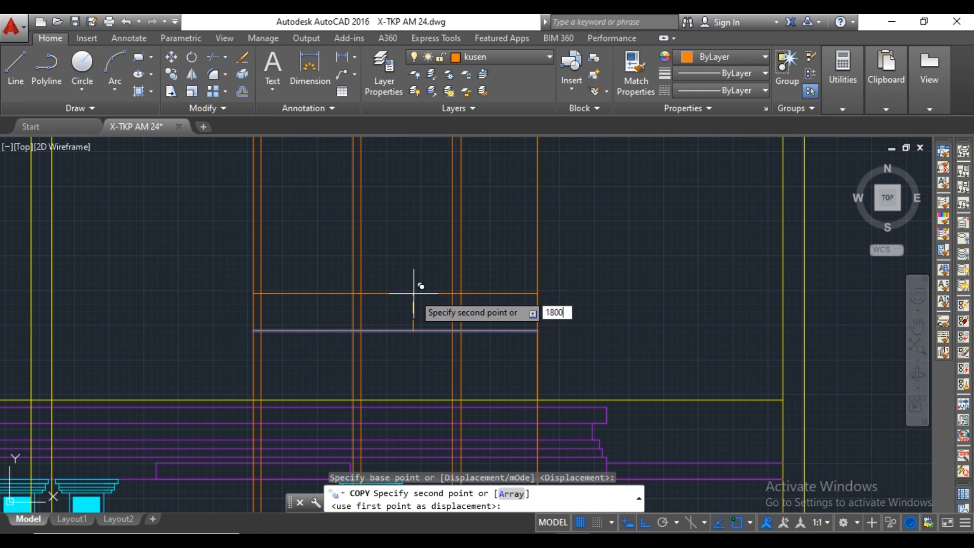
key(Return)
scroll(417, 294, down, 3)
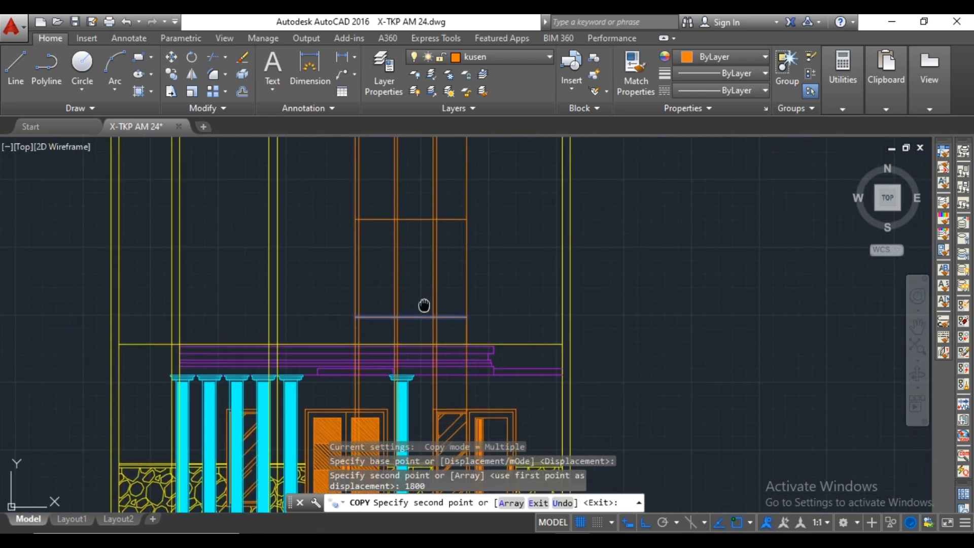
key(Escape)
Trim the vertical frame lines below the window's sill and above its head line.
text(ts or)
key(Return)
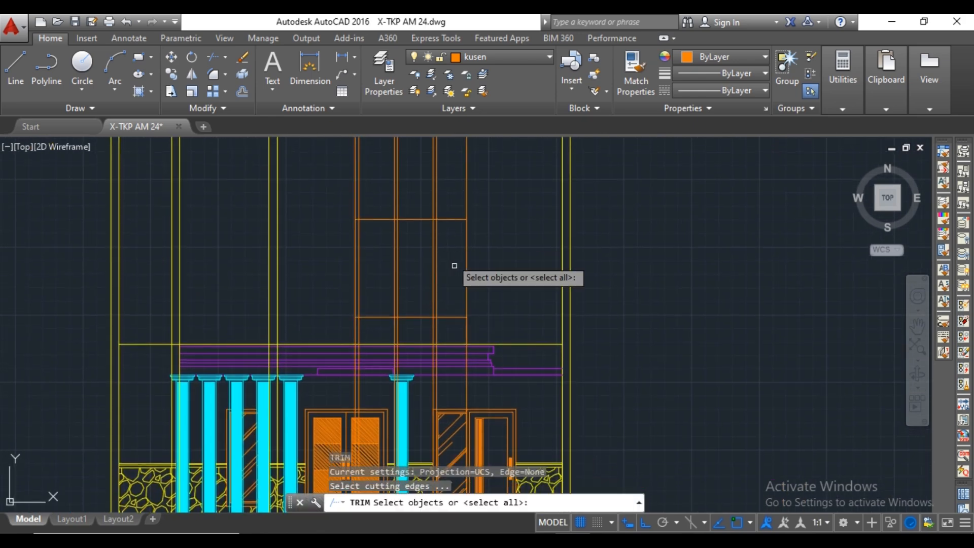
key(Return)
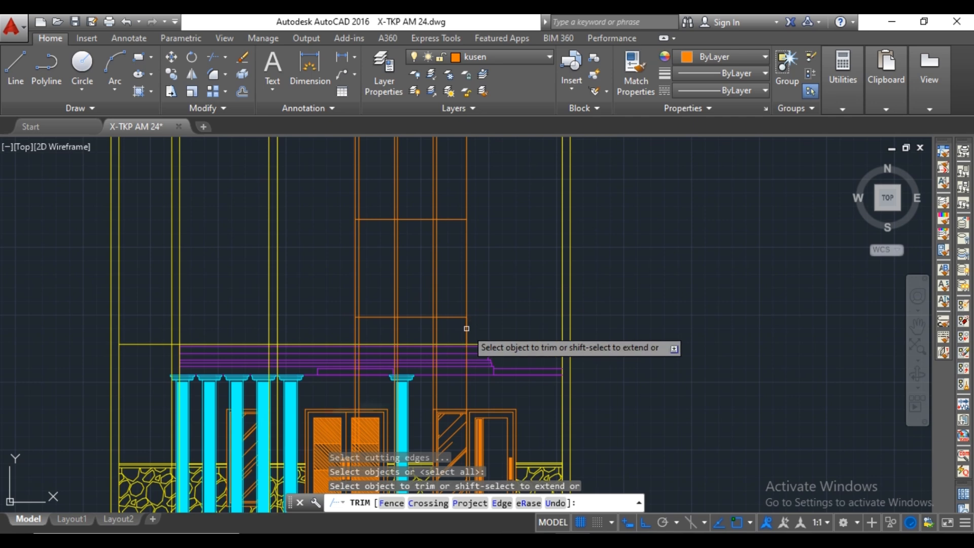
click(466, 328)
click(447, 328)
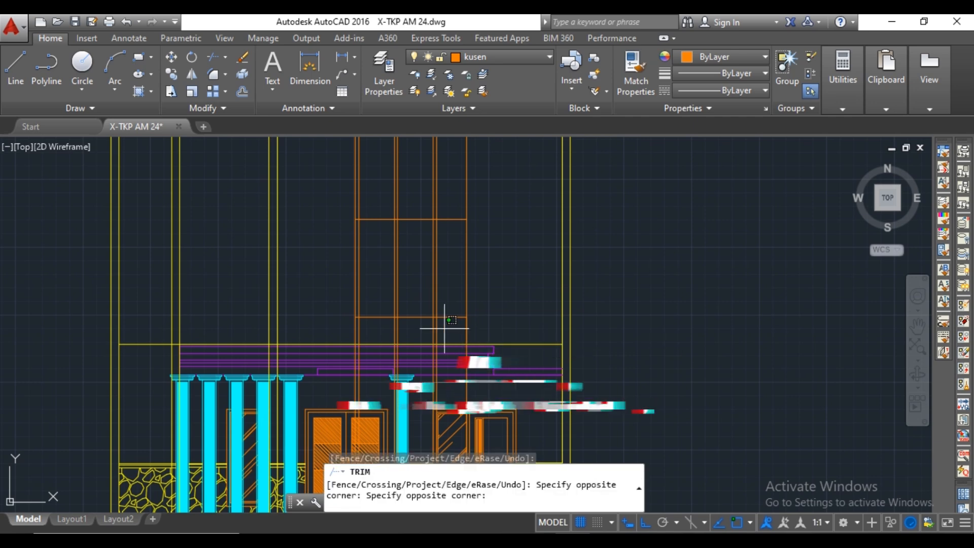
click(473, 192)
click(354, 223)
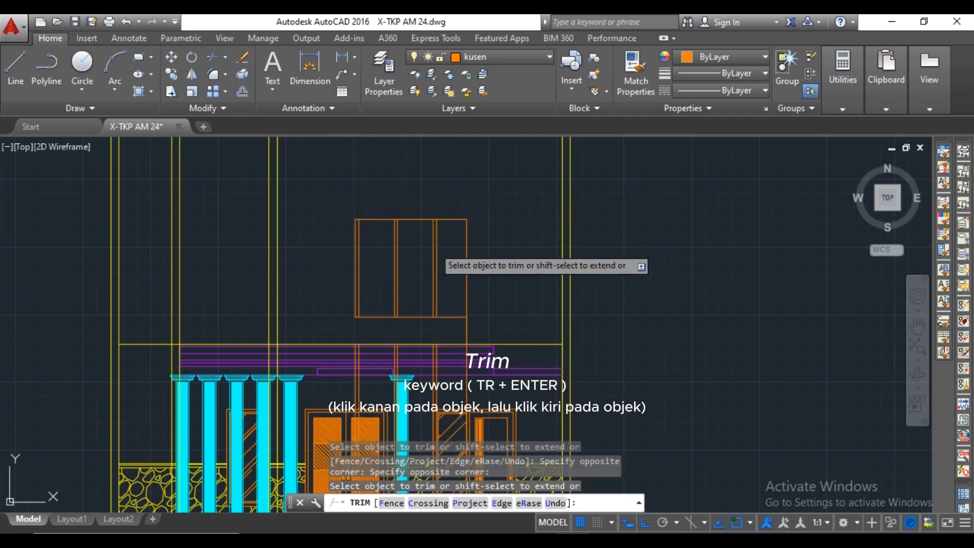
key(Escape)
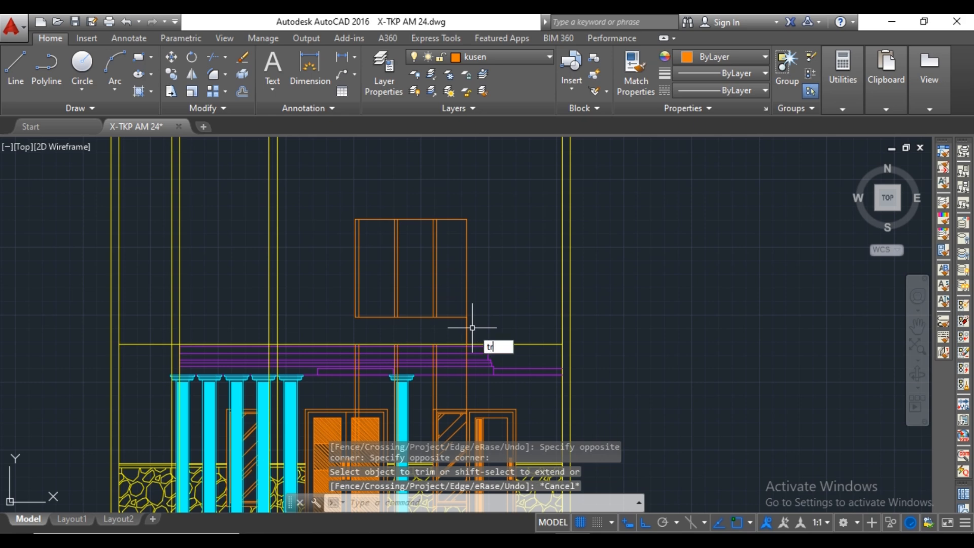
Remove the leftover vertical segments below the window's lower right corner by trimming and erasing.
key(space)
key(space)
click(466, 330)
key(Escape)
click(468, 330)
key(Delete)
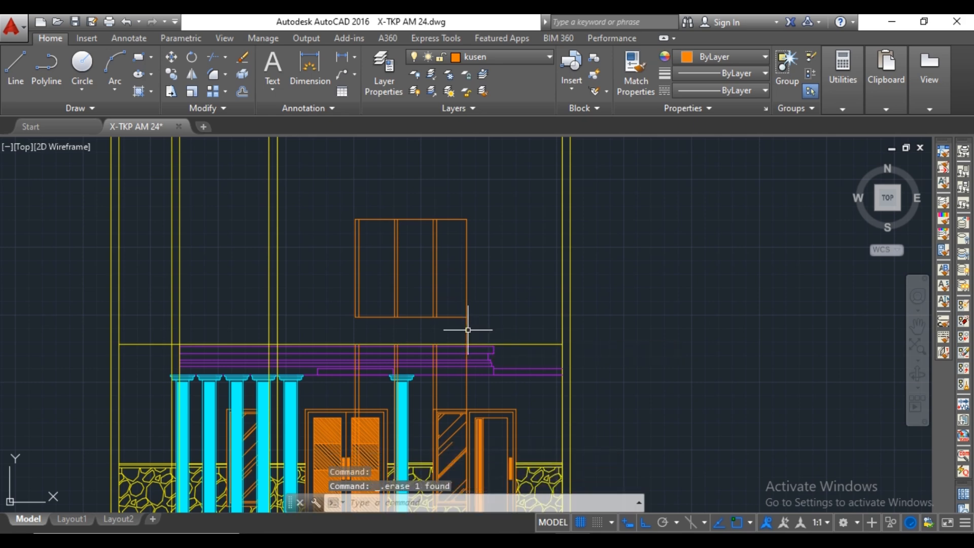
scroll(468, 330, up, 4)
text(tr)
key(space)
key(space)
click(463, 326)
scroll(464, 326, down, 8)
middle_drag(477, 337, 477, 257)
key(Escape)
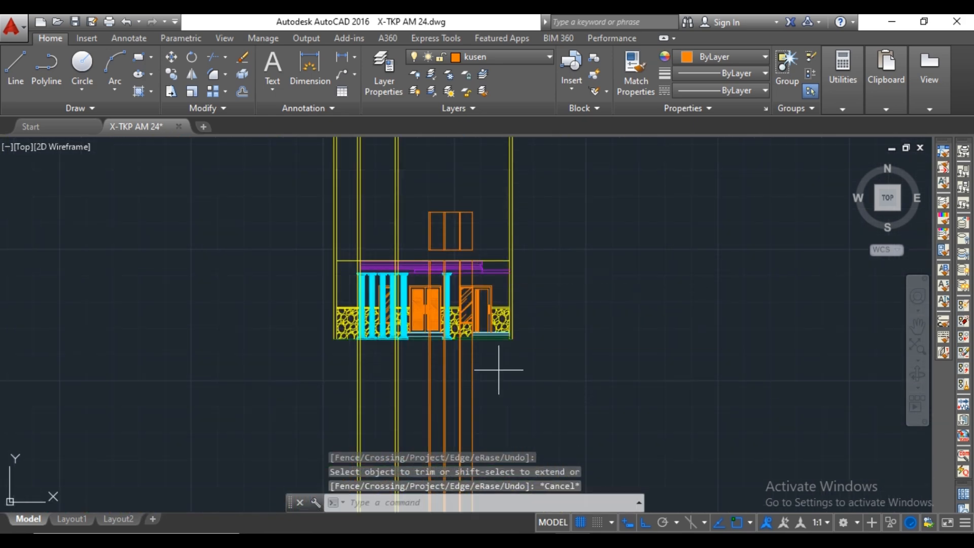
Erase the leftover orange construction lines running down through the ground floor of the elevation.
click(499, 370)
click(425, 375)
key(Delete)
scroll(463, 200, up, 7)
scroll(465, 266, down, 1)
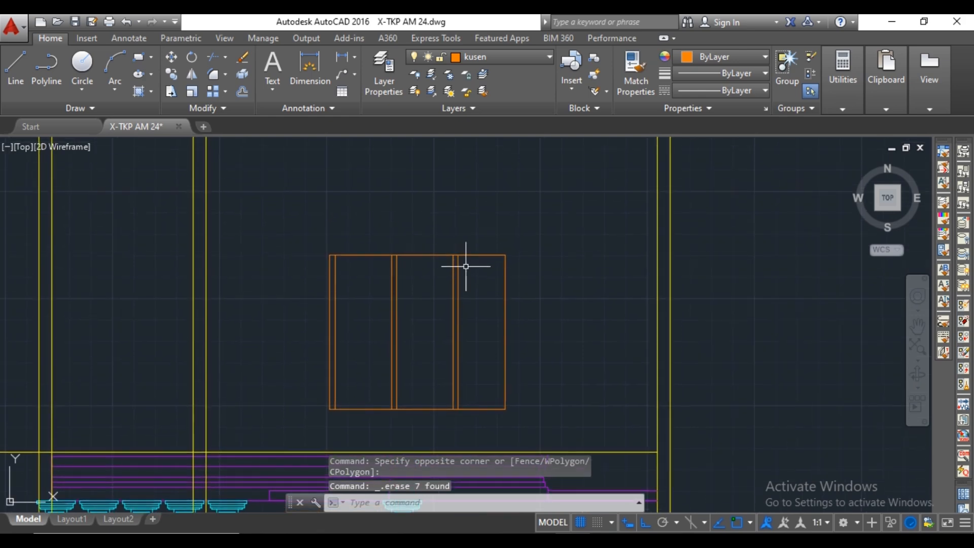
Offset the upper window's head and sill lines 60 inward.
scroll(466, 265, up, 2)
key(BackSpace)
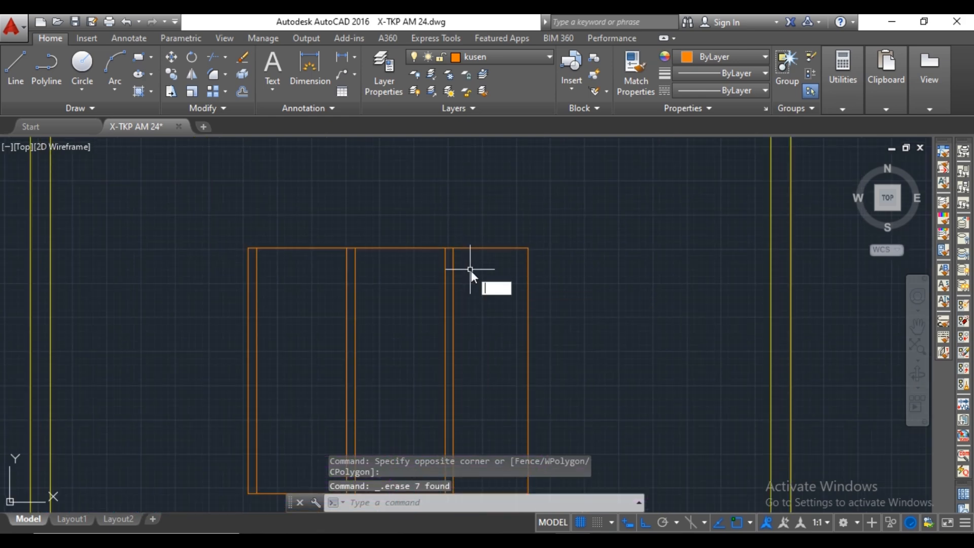
text(O)
key(Return)
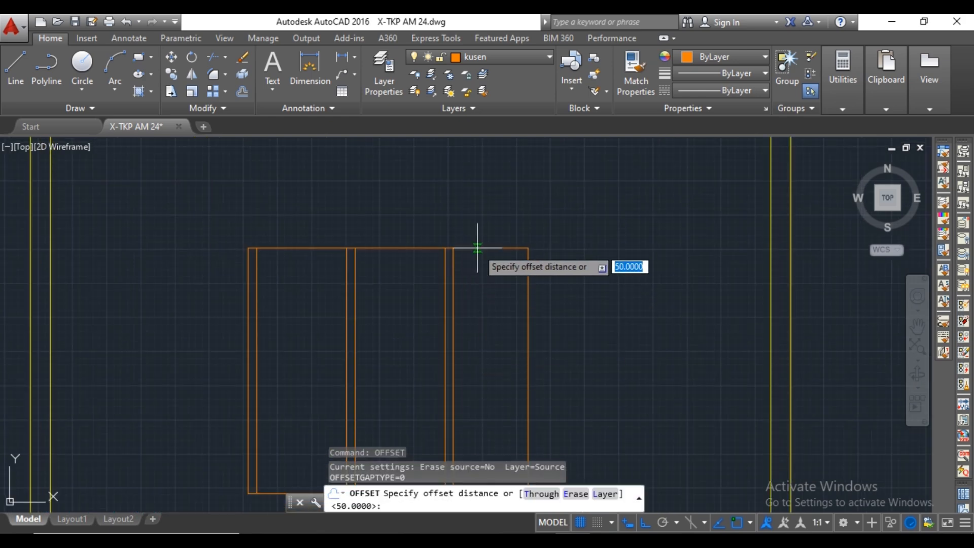
text(60)
key(Return)
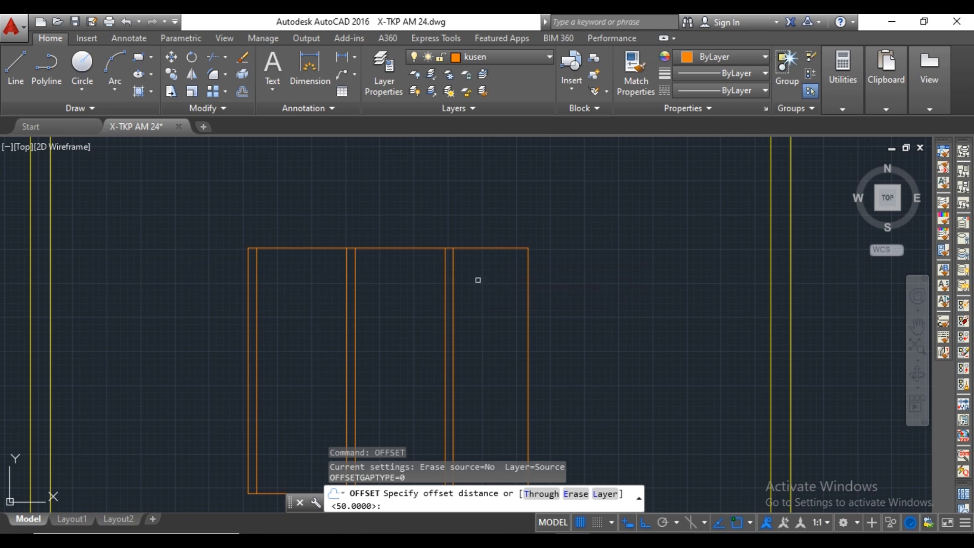
click(480, 248)
click(480, 279)
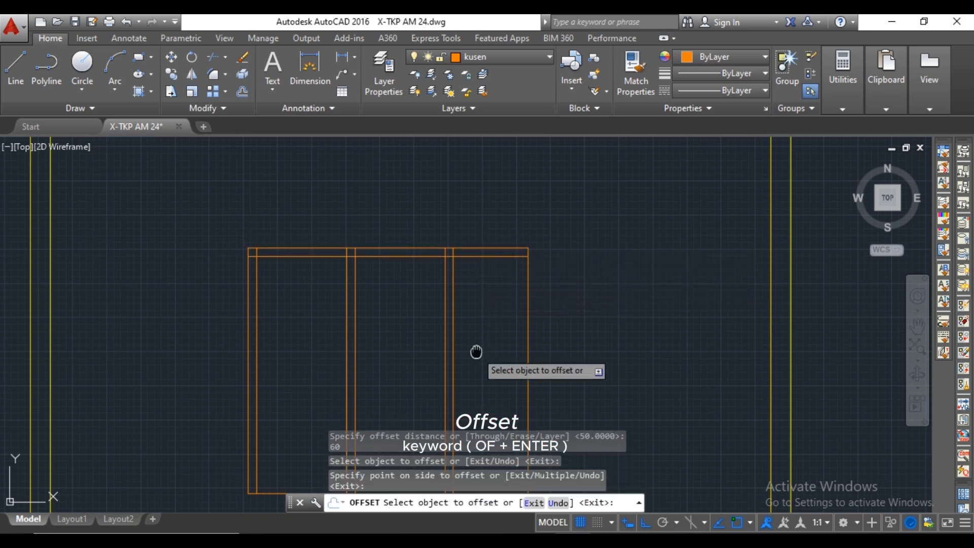
middle_drag(476, 350, 469, 209)
click(484, 356)
click(482, 311)
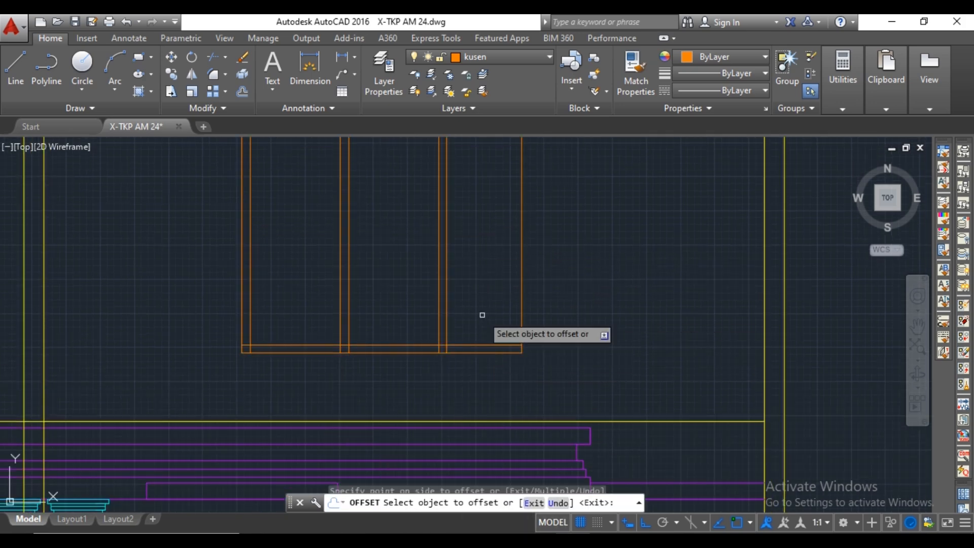
key(Return)
Trim the overlapping frame lines where the mullions and left post meet the window's top rail.
text(tr)
key(Return)
middle_drag(463, 198, 482, 367)
scroll(475, 288, up, 4)
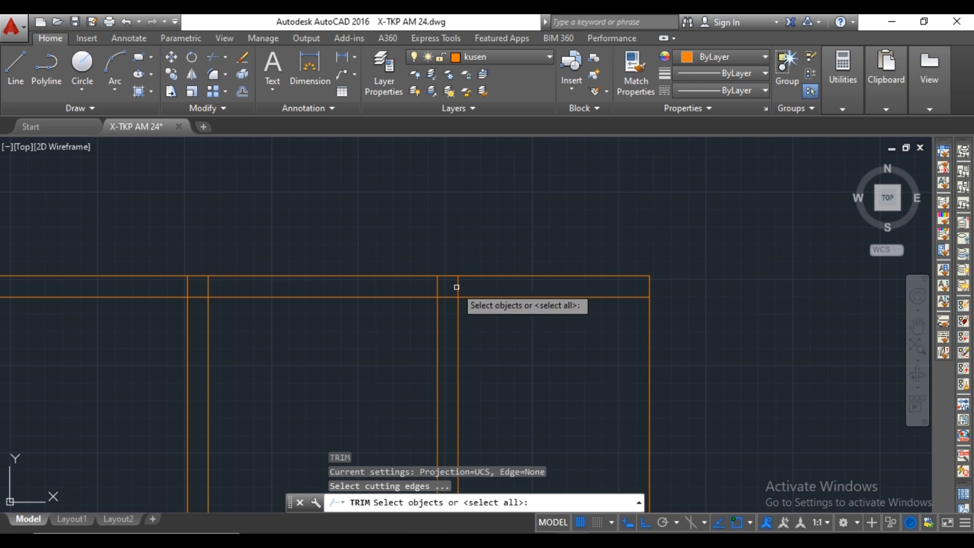
key(Return)
scroll(440, 283, down, 2)
click(366, 276)
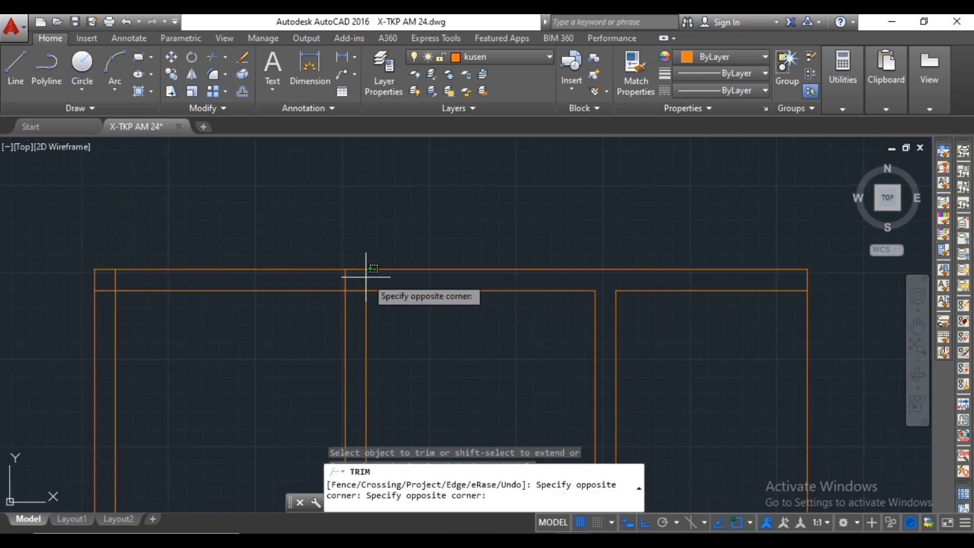
click(366, 277)
click(354, 290)
click(345, 280)
middle_drag(218, 294, 367, 292)
click(264, 280)
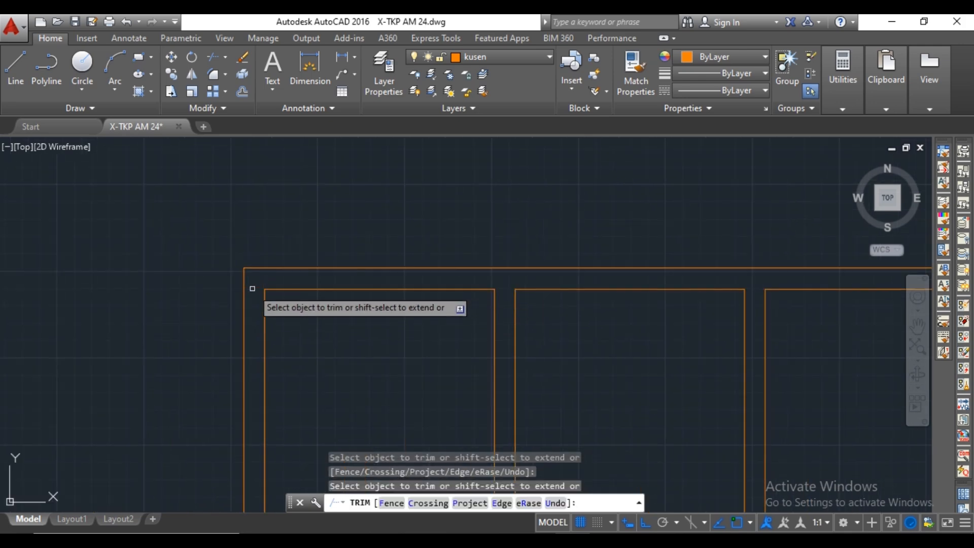
Trim the overlapping frame lines where both mullions meet the window's bottom rail.
scroll(355, 295, down, 4)
scroll(319, 366, up, 3)
scroll(485, 361, up, 2)
click(478, 363)
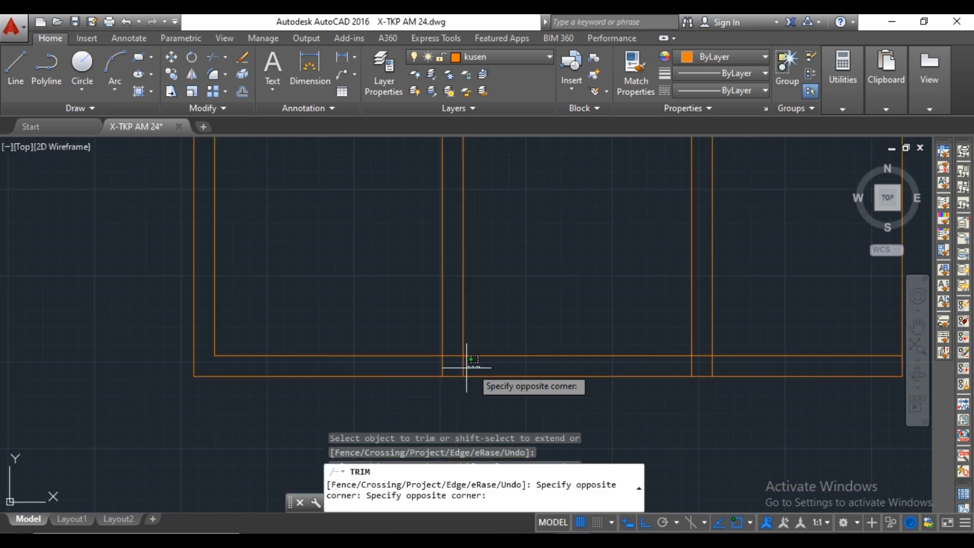
click(439, 367)
click(450, 357)
middle_drag(516, 359, 272, 358)
click(479, 362)
click(445, 365)
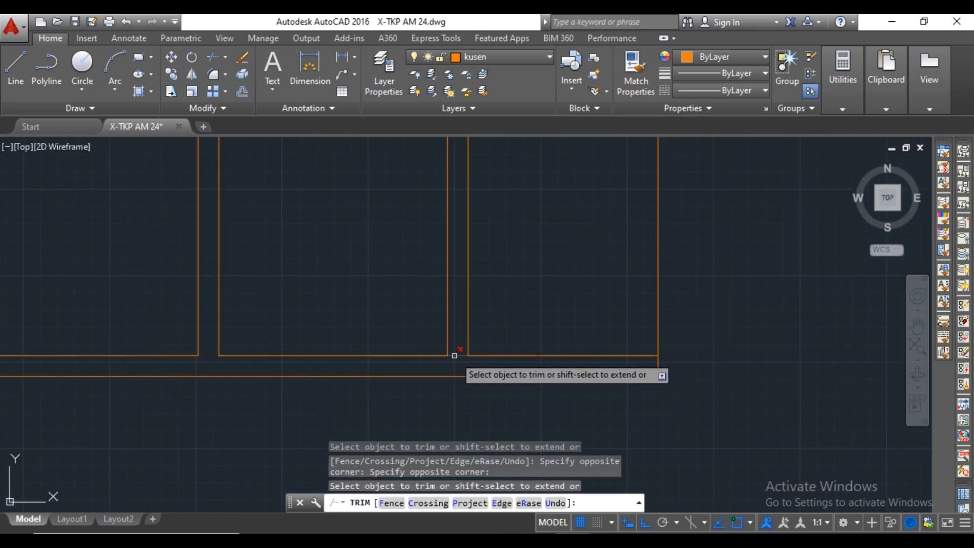
scroll(487, 356, down, 5)
key(Escape)
Offset the left sash's two vertical frame lines 30 inward.
text(O)
key(Return)
scroll(408, 309, up, 4)
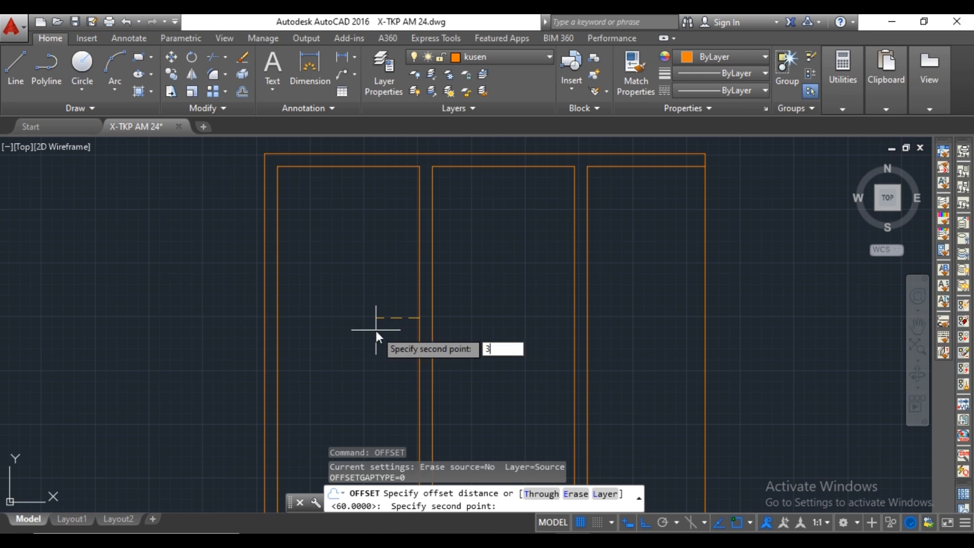
key(Return)
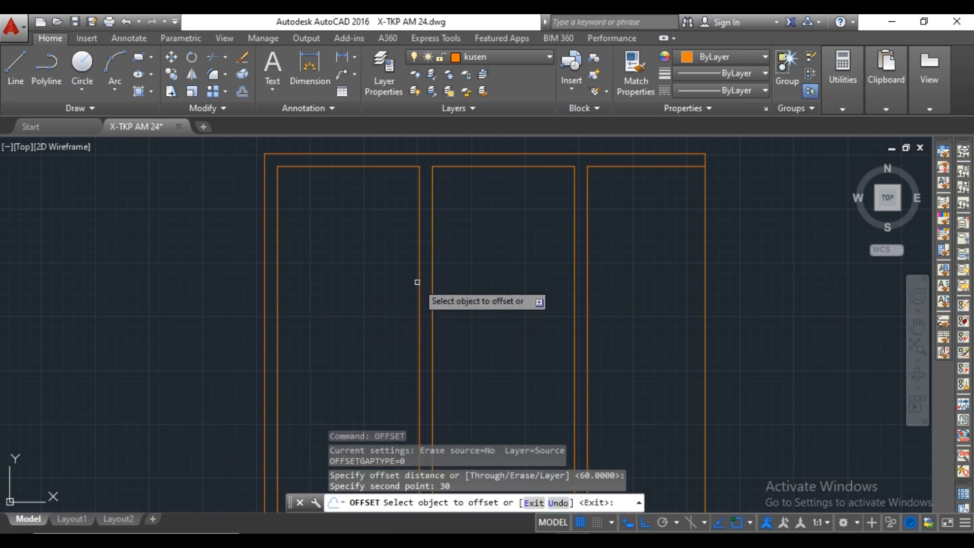
click(418, 275)
click(391, 283)
click(278, 257)
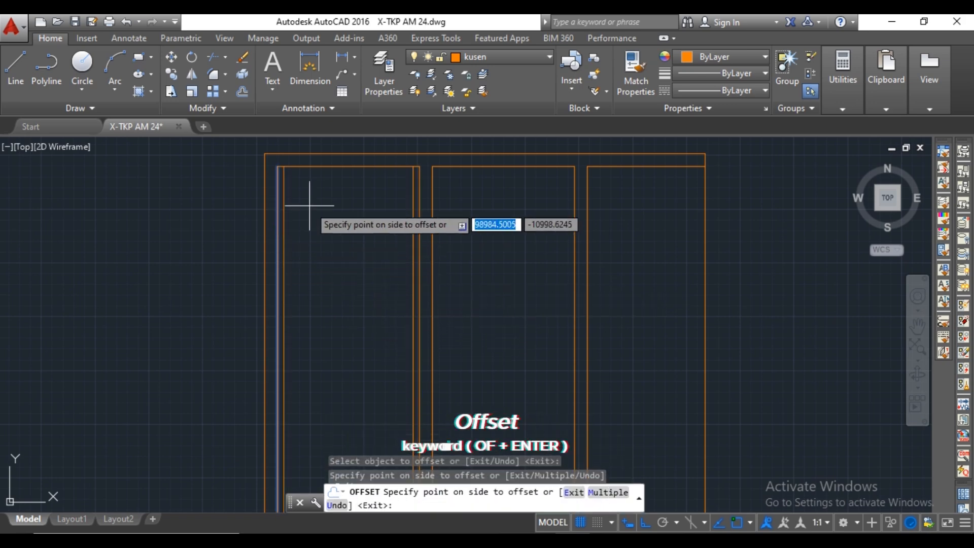
click(315, 196)
Offset the middle sash's side and top frame lines 30 inward.
click(432, 175)
click(445, 178)
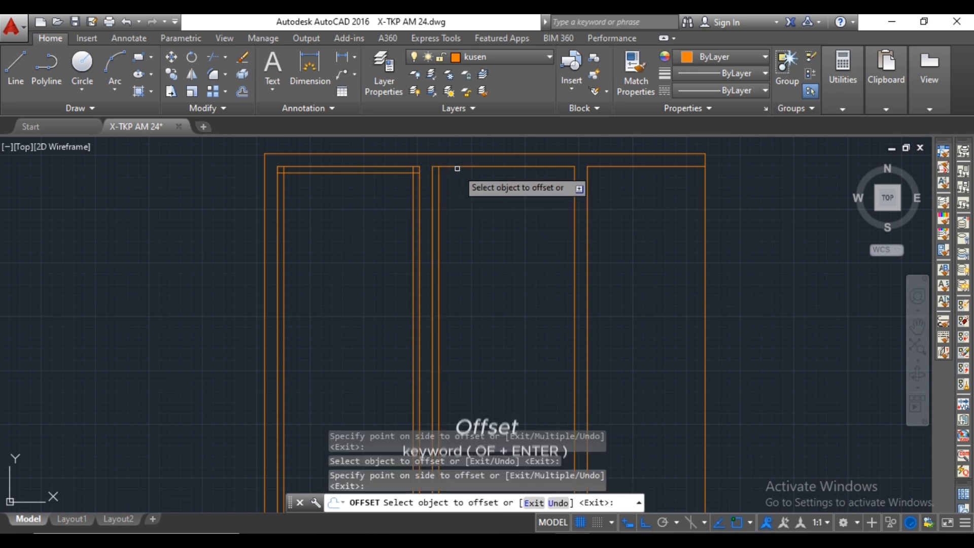
click(457, 168)
click(457, 188)
click(575, 216)
click(560, 219)
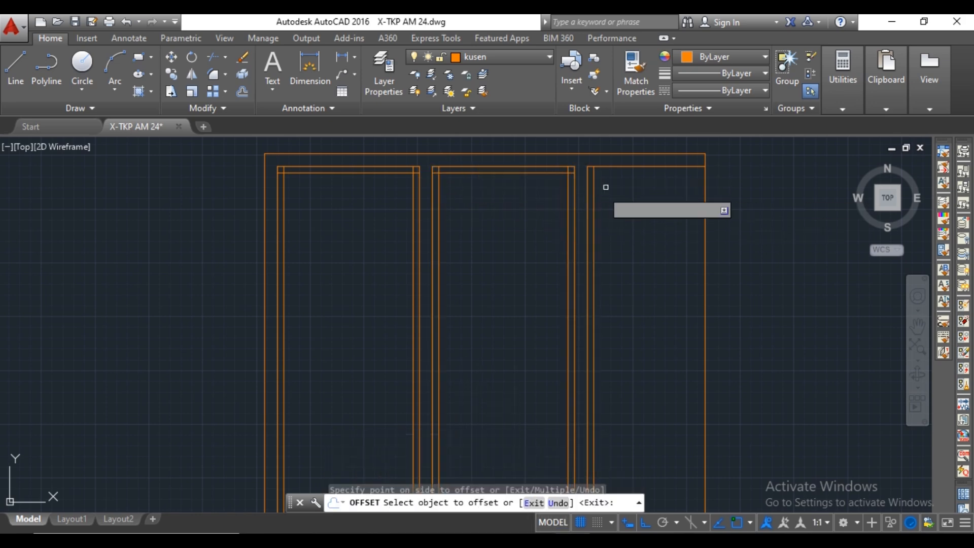
Offset the bottom frame lines of the window's sashes 30 inward.
scroll(624, 218, down, 3)
scroll(624, 284, up, 3)
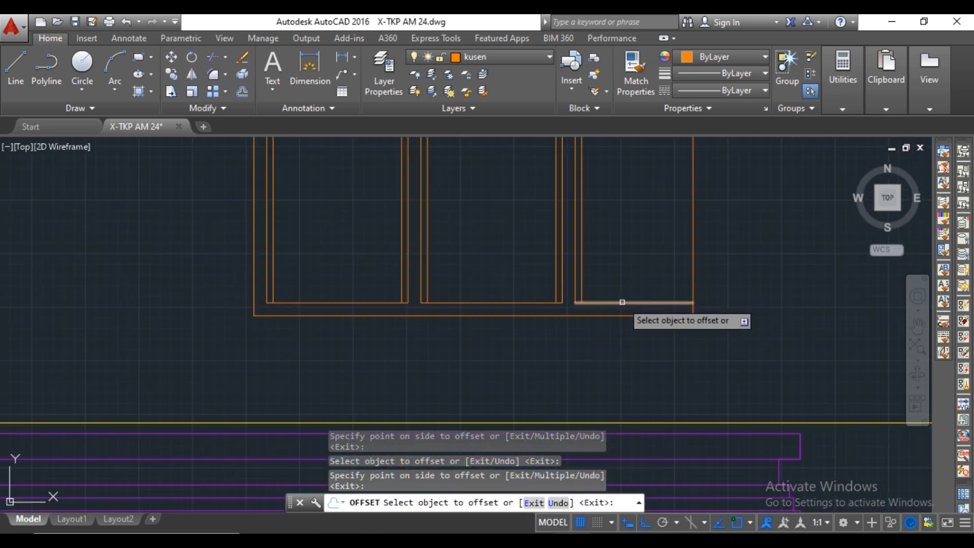
click(502, 302)
click(499, 292)
click(365, 302)
click(373, 291)
scroll(386, 287, down, 5)
scroll(391, 243, up, 5)
key(Escape)
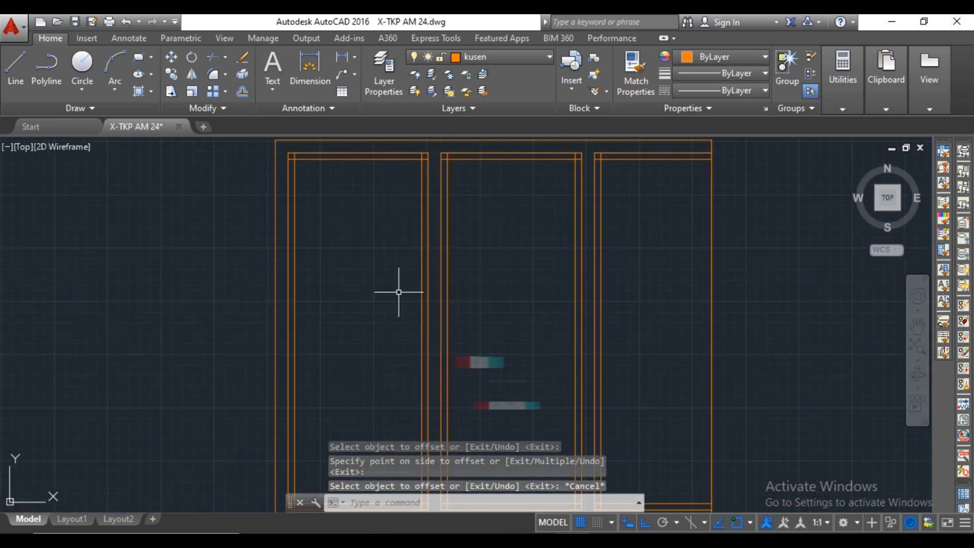
Trim the overlapping sash lines at the left sash's upper corners.
text(tr)
key(Return)
scroll(422, 163, up, 6)
middle_drag(422, 163, 444, 221)
right_click(446, 219)
click(450, 204)
click(441, 193)
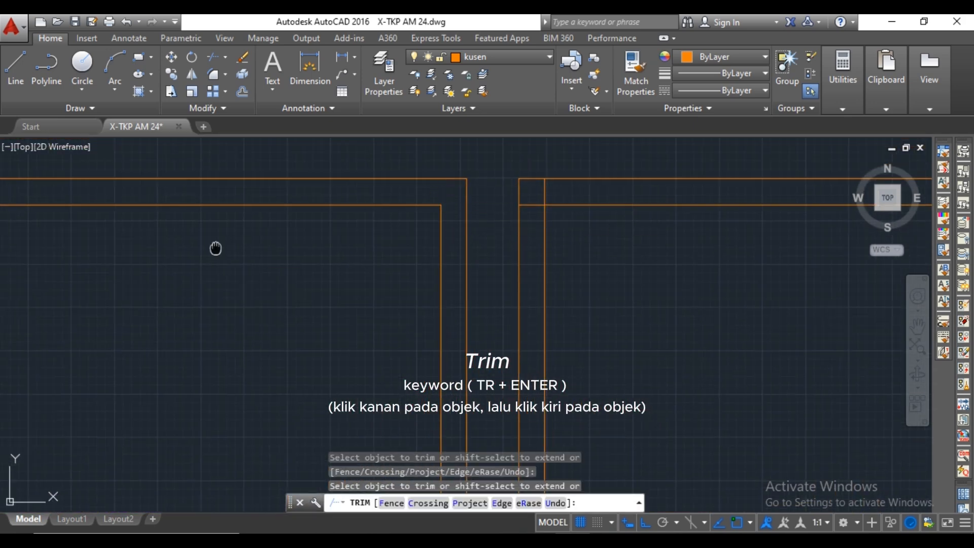
middle_drag(215, 248, 588, 338)
click(284, 295)
scroll(304, 286, down, 8)
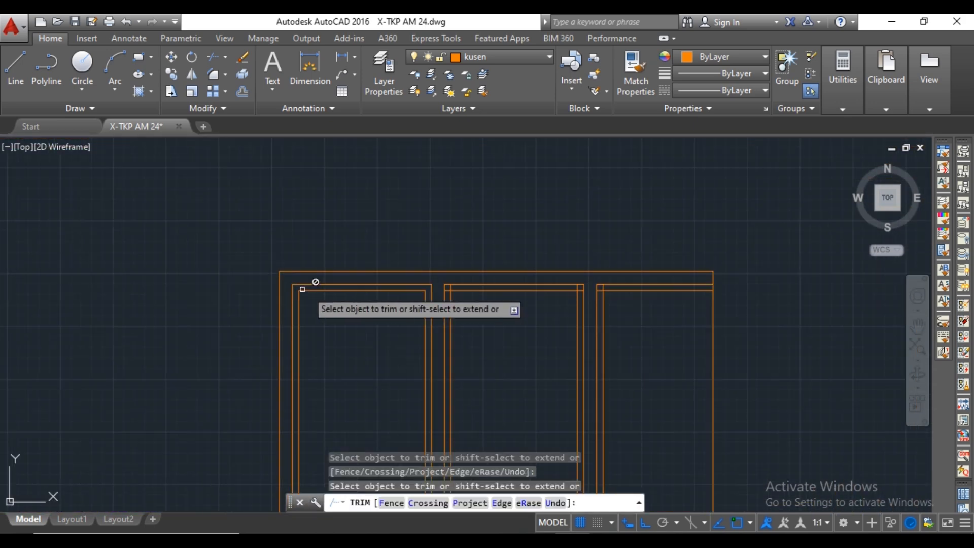
scroll(329, 326, up, 8)
click(292, 290)
Trim the overlapping sash lines at the left sash's lower-right corner and the middle sash's lower-left corner.
middle_drag(709, 305, 432, 343)
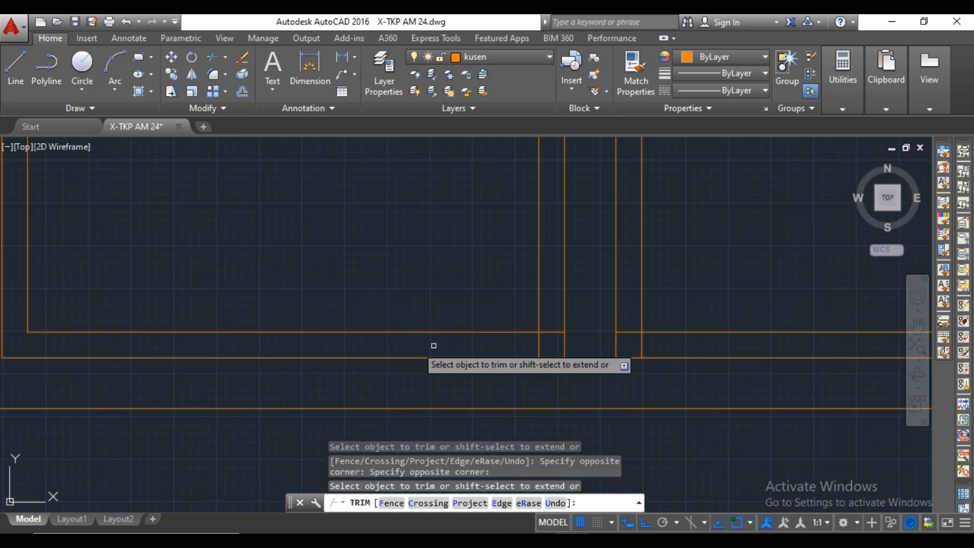
scroll(609, 349, up, 2)
click(512, 319)
click(508, 335)
click(484, 346)
middle_drag(635, 328, 526, 328)
click(527, 328)
click(565, 333)
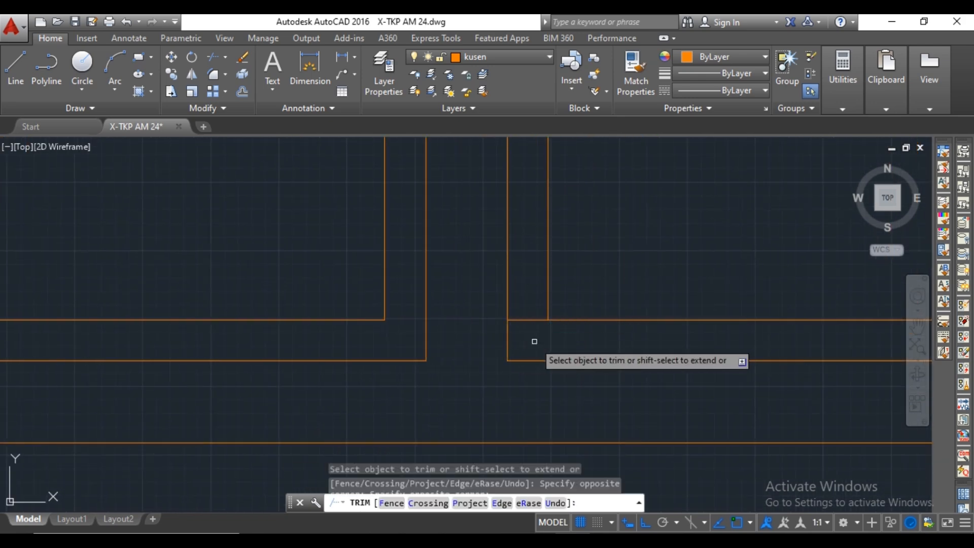
click(533, 340)
click(533, 311)
Trim the overlapping sash lines at the middle sash's upper-left corner.
scroll(530, 331, down, 8)
middle_drag(546, 218, 554, 409)
scroll(538, 231, up, 8)
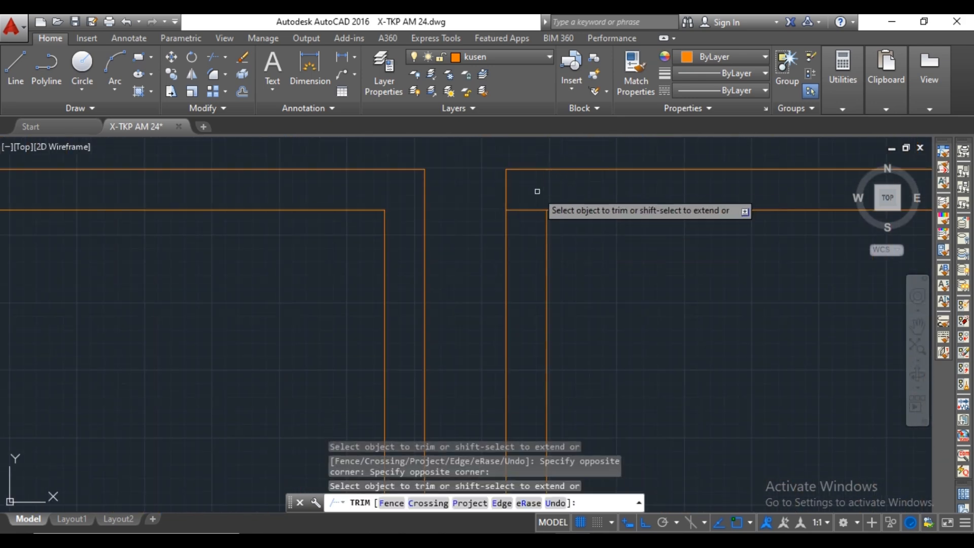
scroll(537, 203, down, 8)
scroll(509, 193, up, 8)
click(514, 188)
click(479, 212)
Trim the overlapping sash lines at the upper corners on both sides of the right mullion.
click(506, 211)
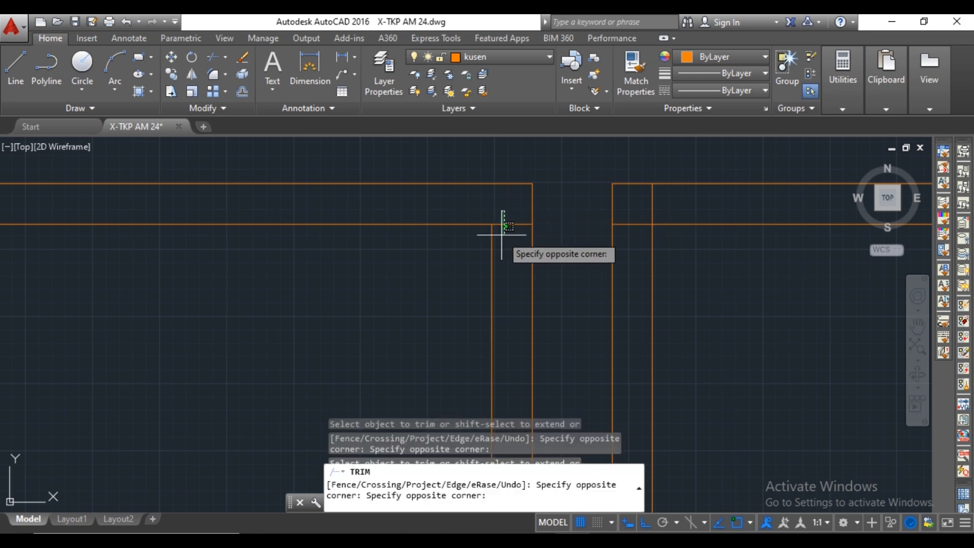
click(502, 243)
click(673, 204)
click(637, 210)
click(634, 209)
click(631, 235)
scroll(543, 284, down, 8)
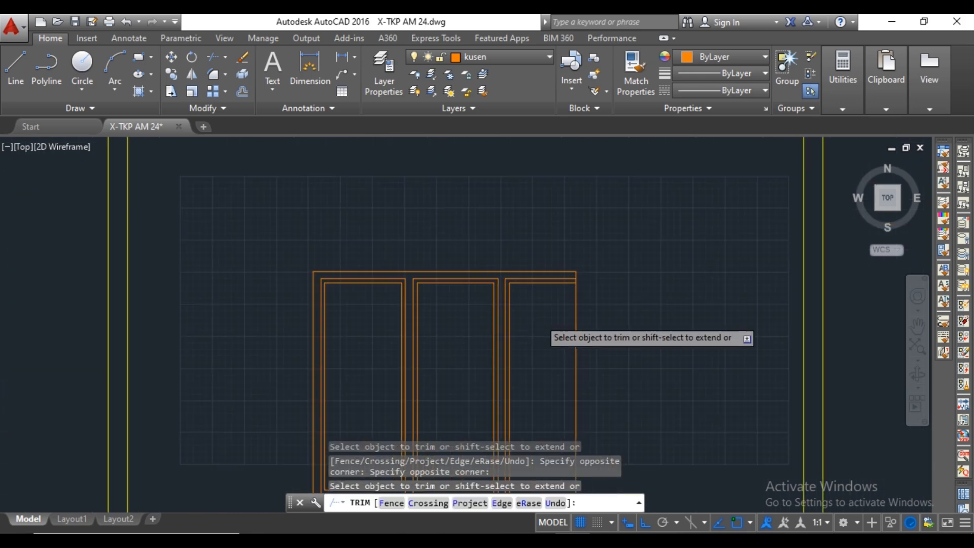
Trim the overlapping sash lines at the lower corners on both sides of the right mullion.
middle_drag(537, 319, 532, 168)
scroll(530, 280, up, 7)
click(521, 296)
click(501, 295)
click(499, 270)
click(497, 286)
click(429, 273)
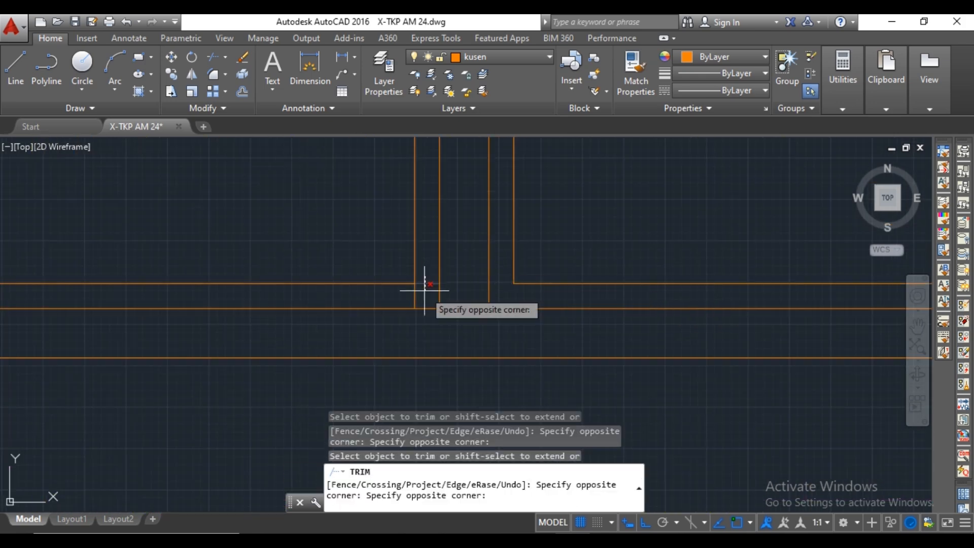
click(424, 289)
click(424, 294)
click(412, 293)
scroll(443, 337, down, 8)
key(Escape)
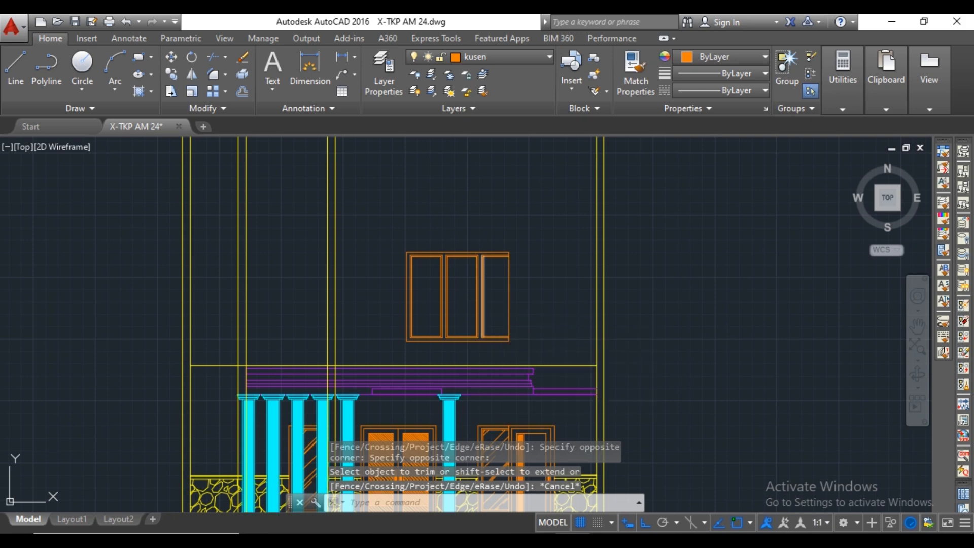
Hatch the window's three glass panes with the AR-RROOF pattern at a 45° angle and scale 15.
text(h)
key(Return)
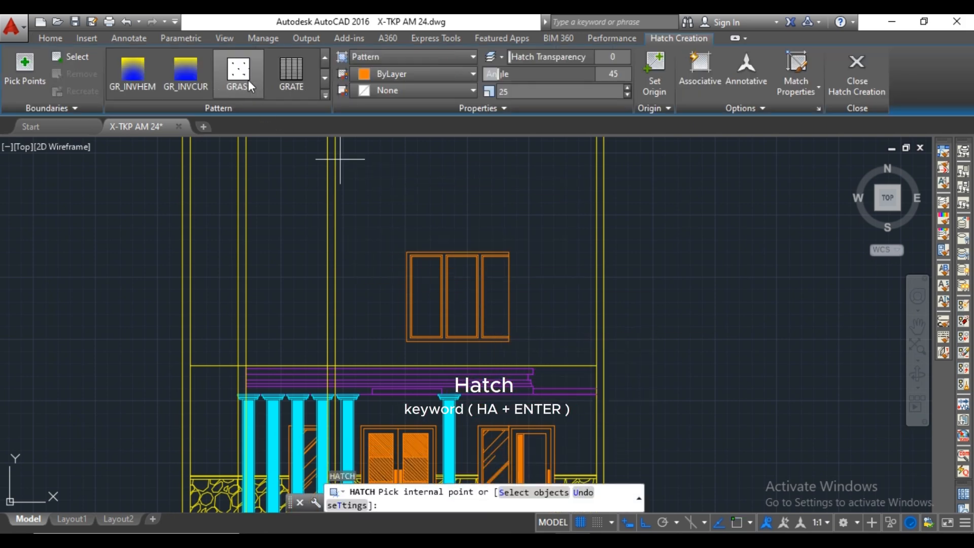
scroll(484, 289, up, 2)
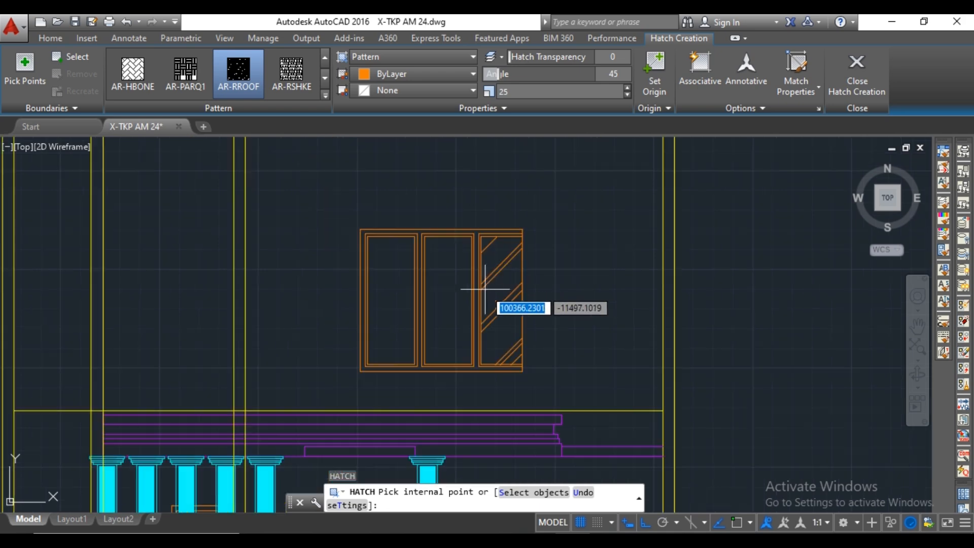
click(502, 294)
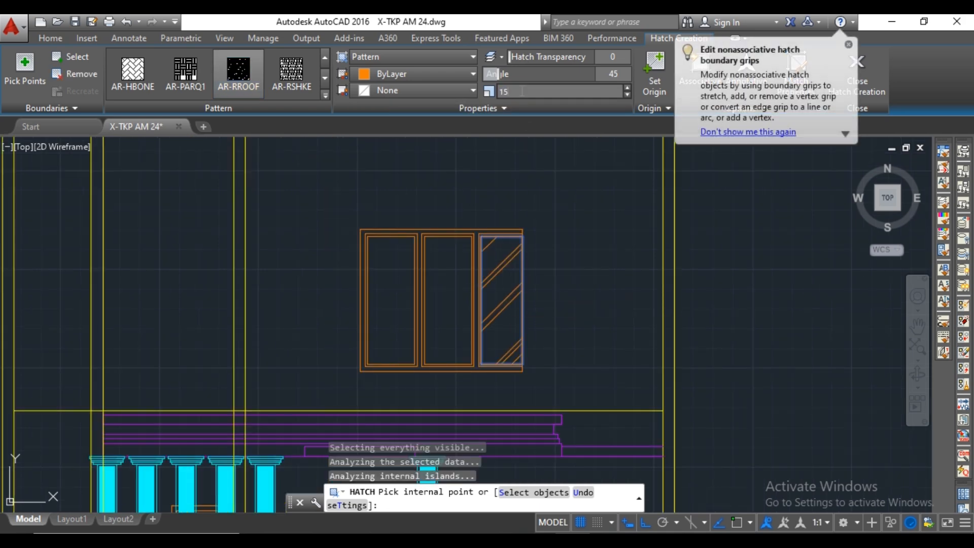
click(242, 75)
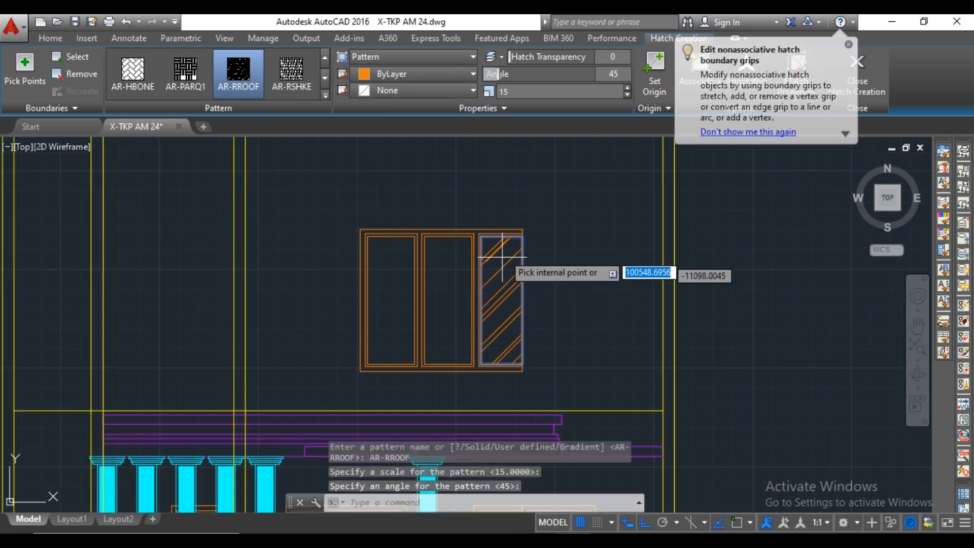
click(431, 290)
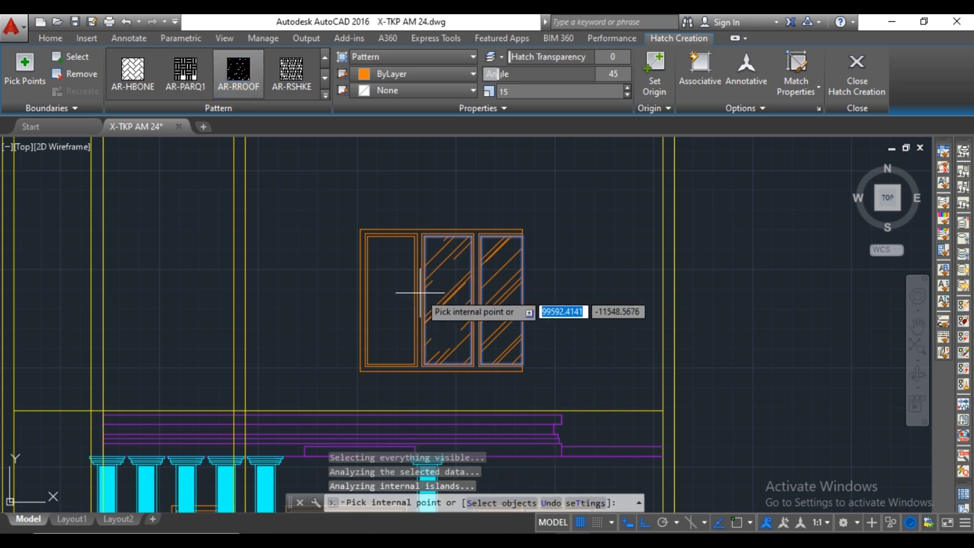
key(Escape)
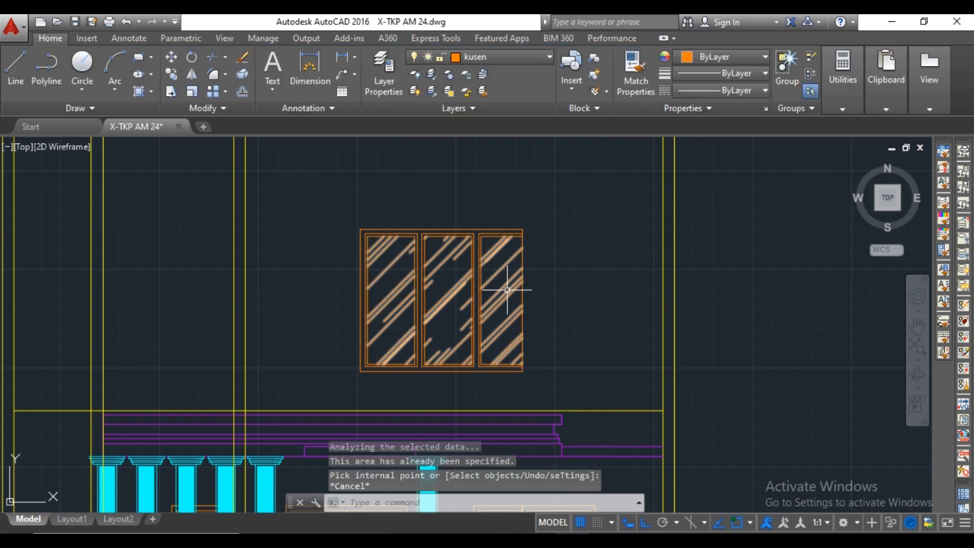
scroll(504, 289, down, 2)
scroll(543, 286, up, 2)
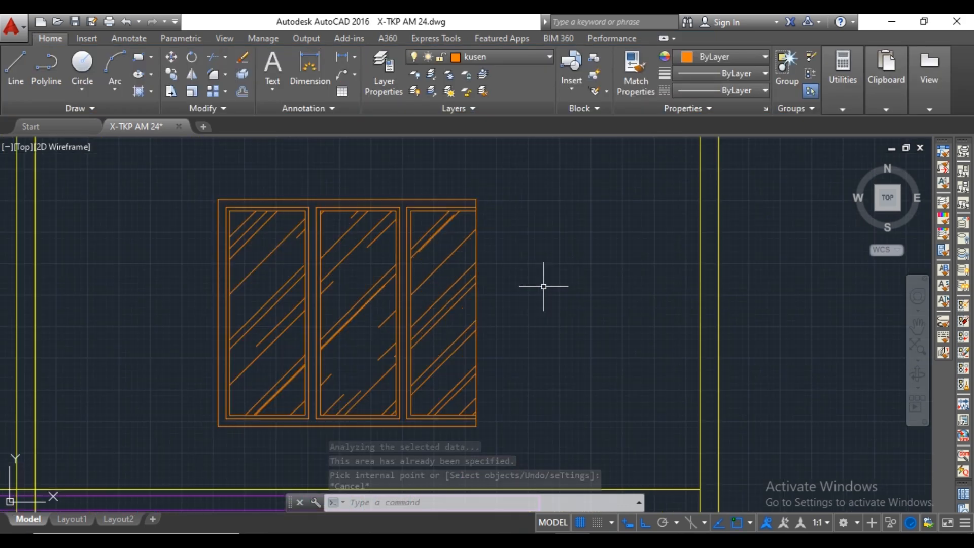
scroll(544, 285, down, 3)
scroll(548, 296, up, 2)
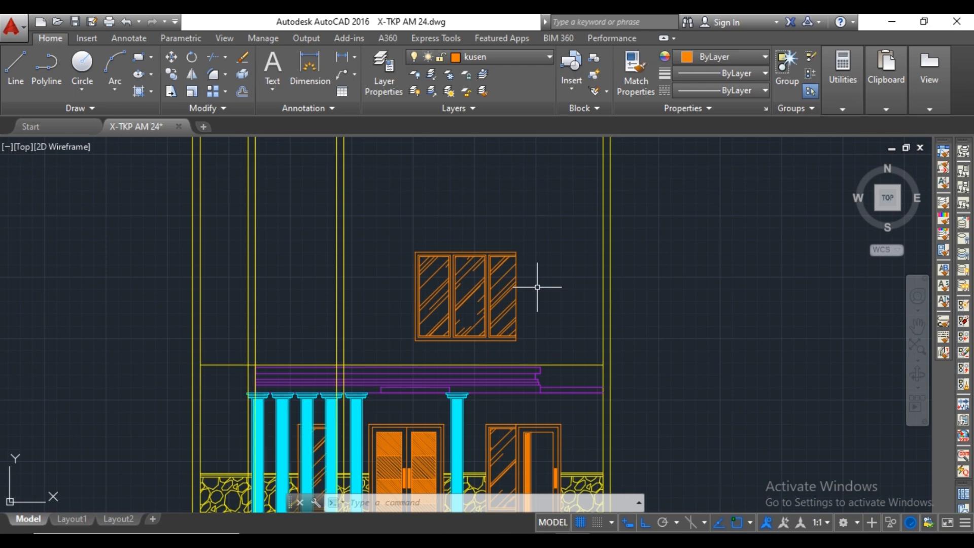
Make dinding the current layer and project a vertical construction line from the outer wall corner beside window J5 on the upper floor plan.
click(531, 57)
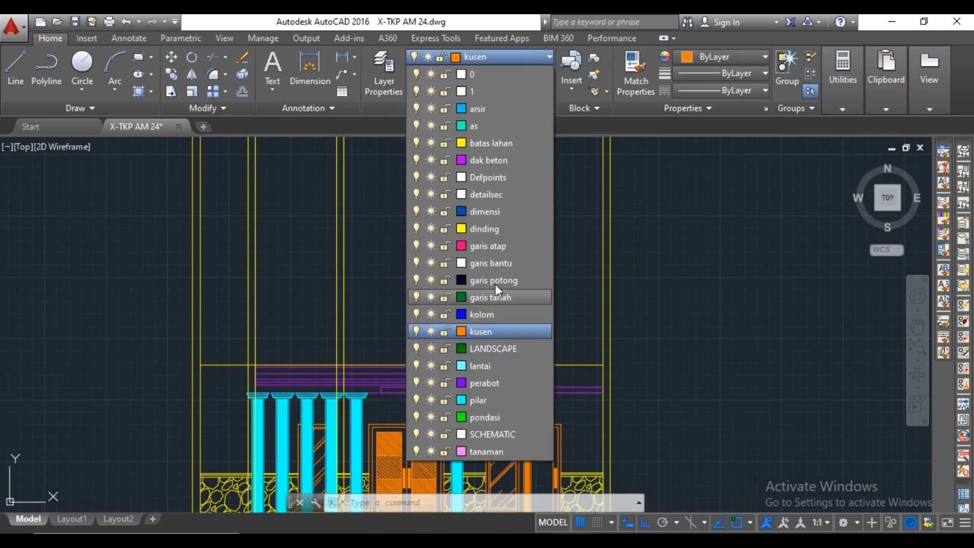
click(500, 230)
scroll(506, 242, down, 6)
middle_drag(507, 243, 484, 457)
scroll(490, 226, up, 2)
middle_drag(490, 226, 492, 464)
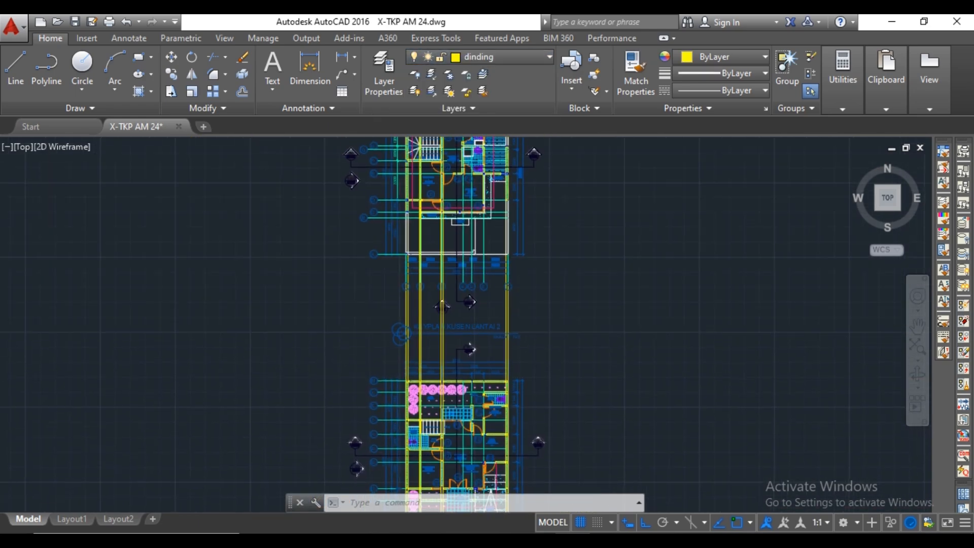
scroll(477, 304, up, 7)
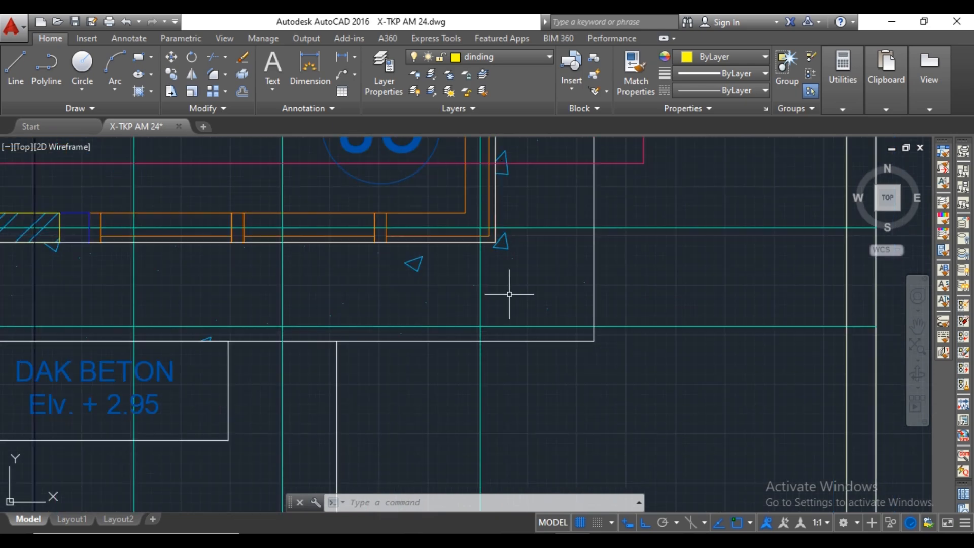
text(xl)
key(Return)
scroll(485, 242, up, 3)
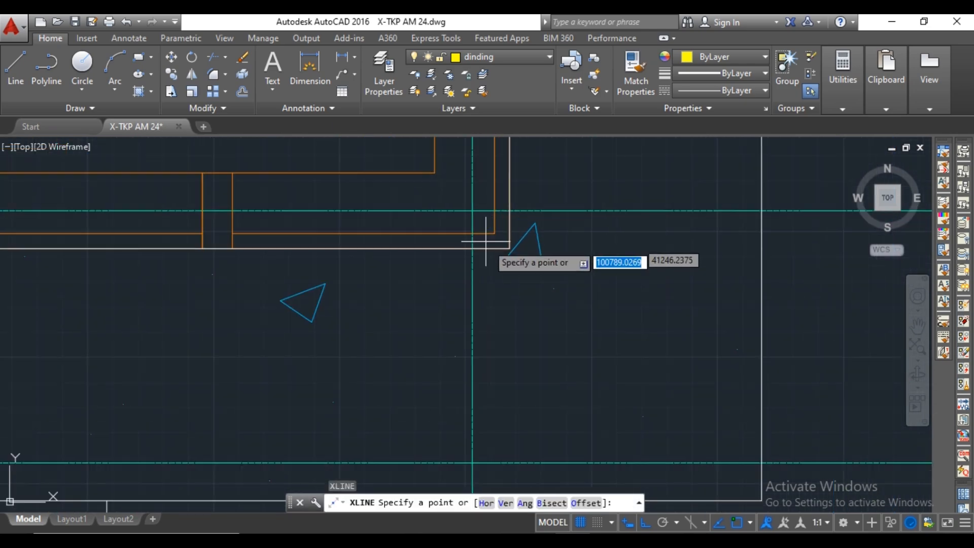
click(509, 249)
click(518, 315)
key(Escape)
scroll(624, 377, down, 6)
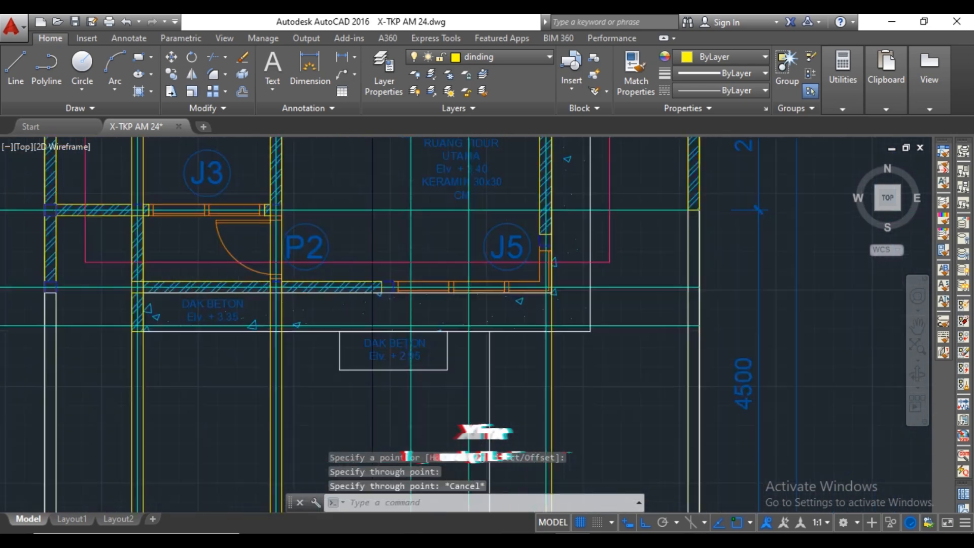
Draw a line 3400 up from the upper floor line along the projected wall edge, continuing horizontally to the outer left wall line.
scroll(591, 397, up, 8)
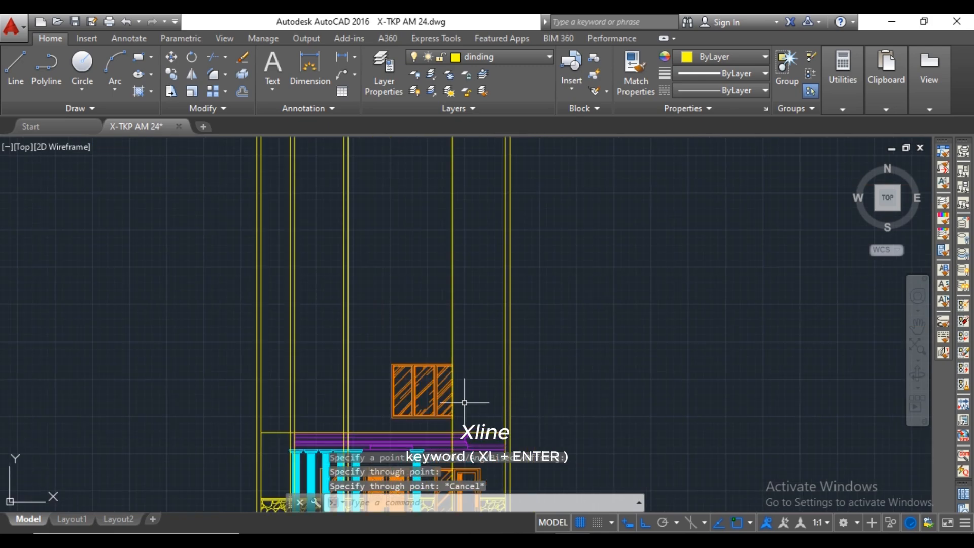
middle_drag(459, 398, 514, 279)
text(l)
key(Return)
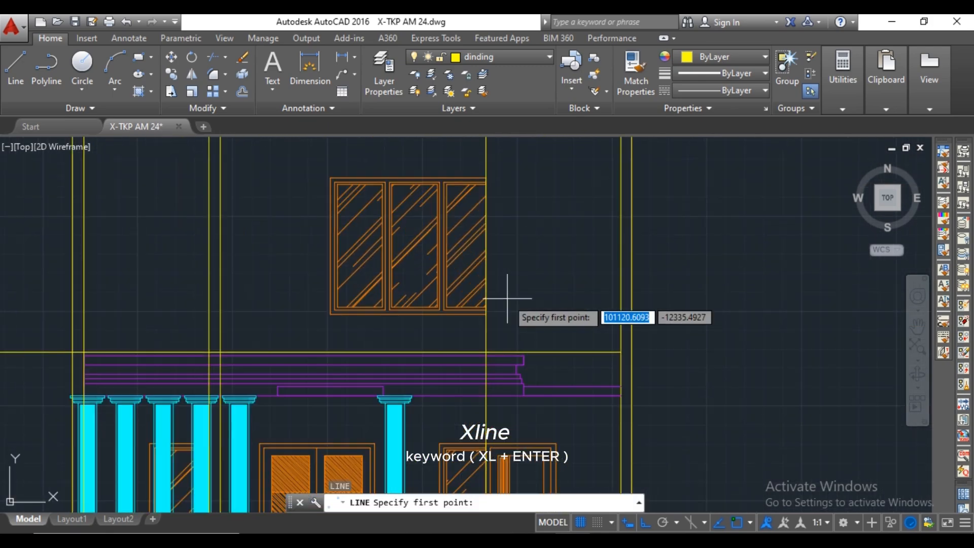
scroll(503, 318, up, 6)
click(469, 371)
scroll(500, 325, down, 5)
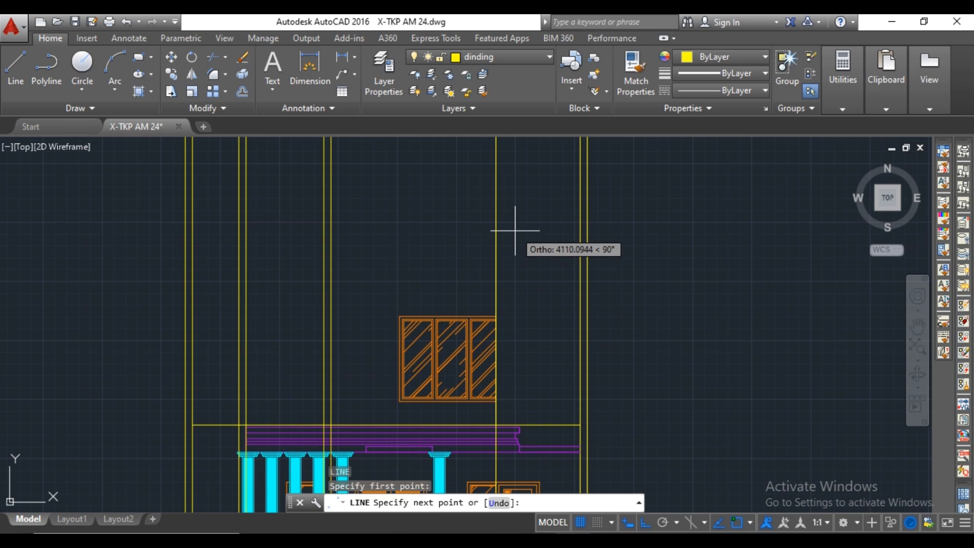
text(3400)
key(Return)
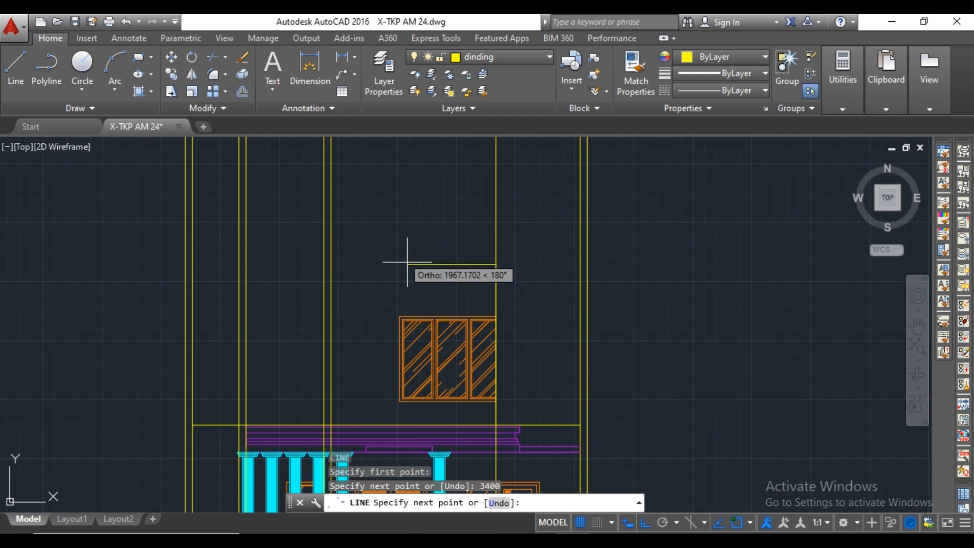
click(184, 264)
key(Escape)
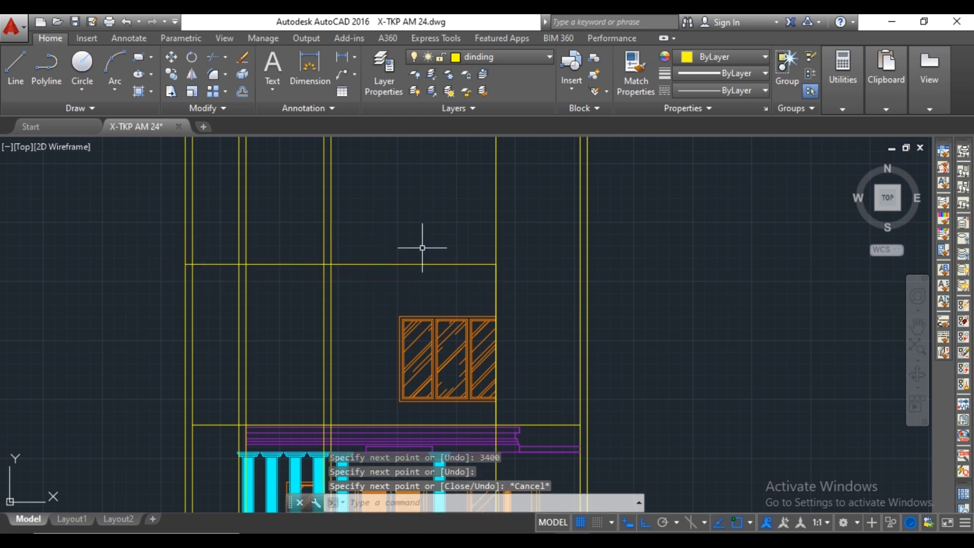
Extend the new horizontal line above the upper window to the outer right wall line.
text(ex)
key(space)
key(space)
click(450, 266)
click(450, 266)
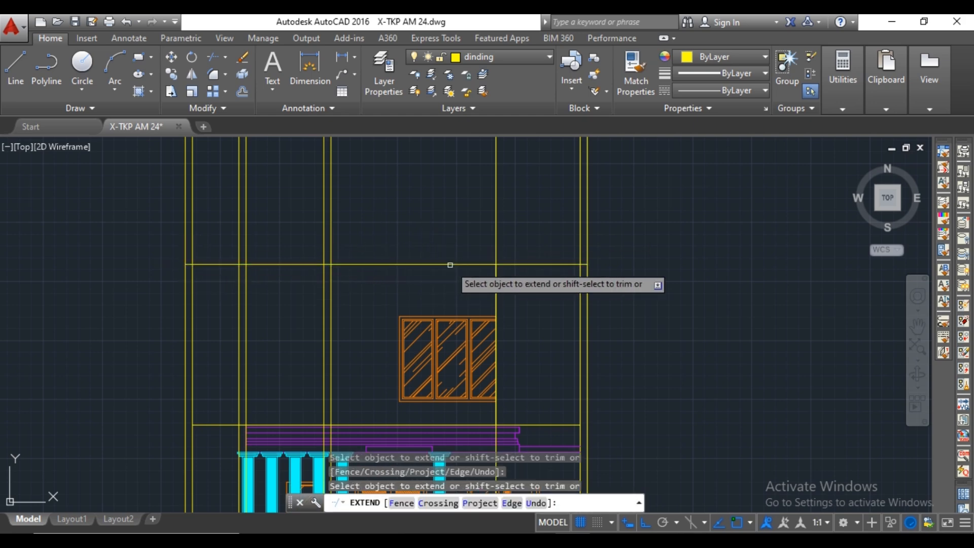
Erase the horizontal upper floor line running just above the porch canopy slab.
key(Escape)
middle_drag(449, 265, 448, 167)
scroll(512, 319, up, 2)
click(518, 327)
middle_drag(549, 315, 580, 286)
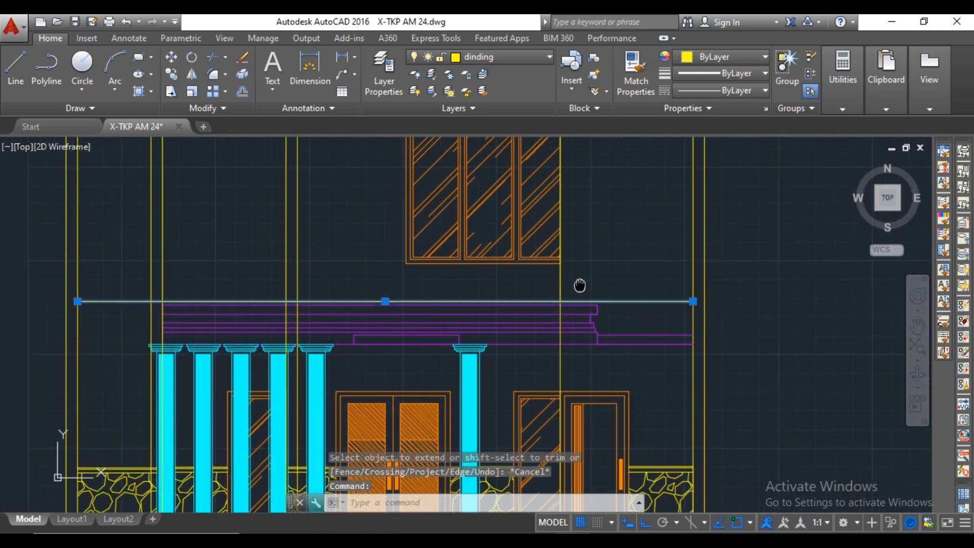
key(Delete)
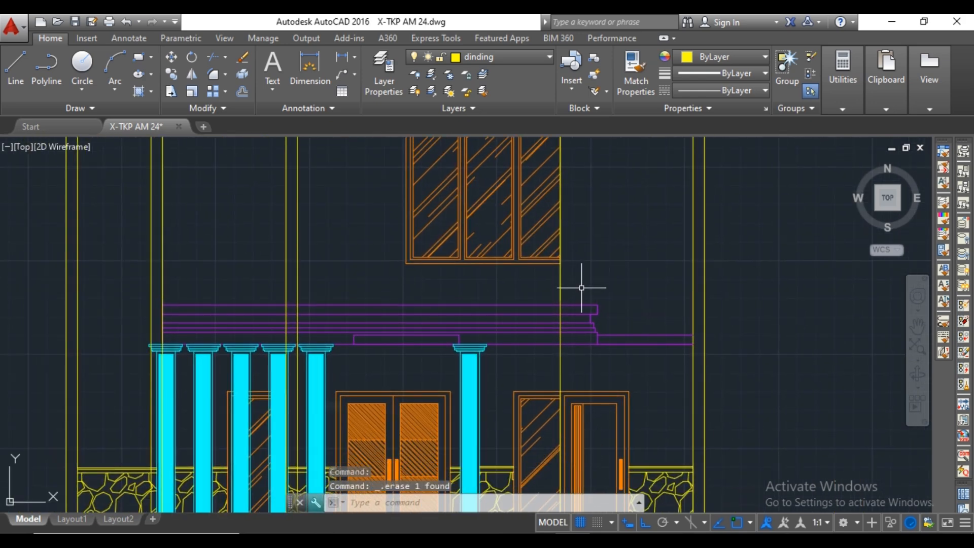
Trim the vertical wall line beside window J5 where it crosses the porch canopy slab.
text(tr)
key(Return)
scroll(564, 308, up, 2)
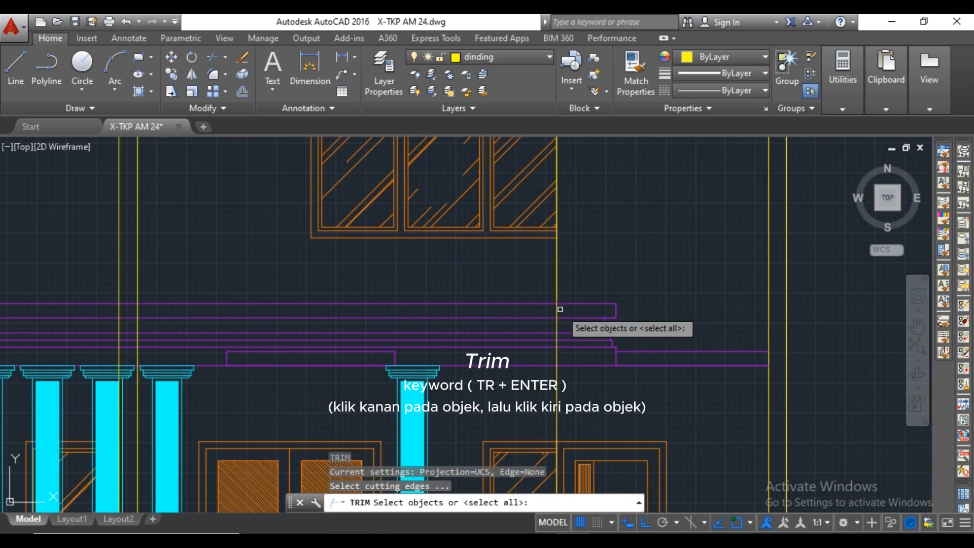
right_click(557, 309)
scroll(557, 308, down, 3)
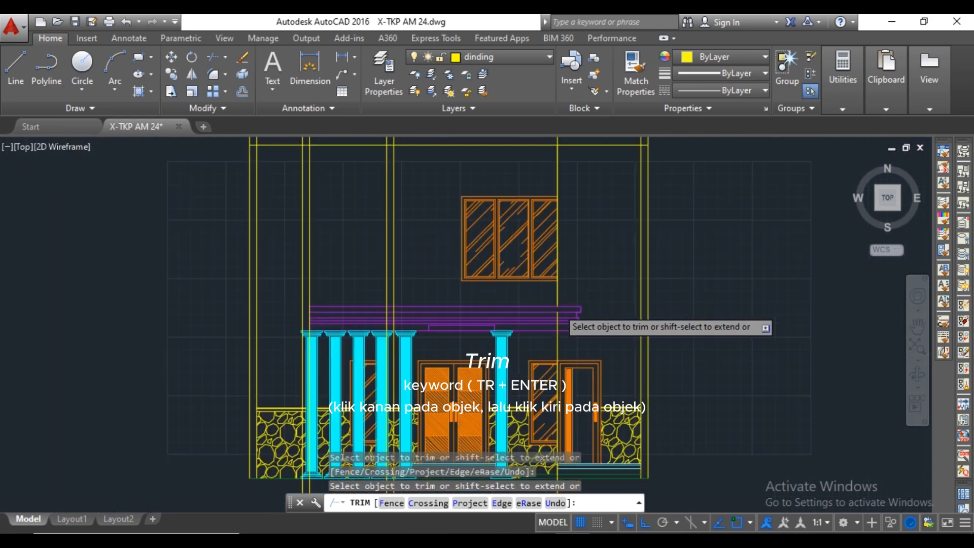
scroll(527, 306, up, 4)
right_click(466, 304)
click(459, 307)
click(458, 308)
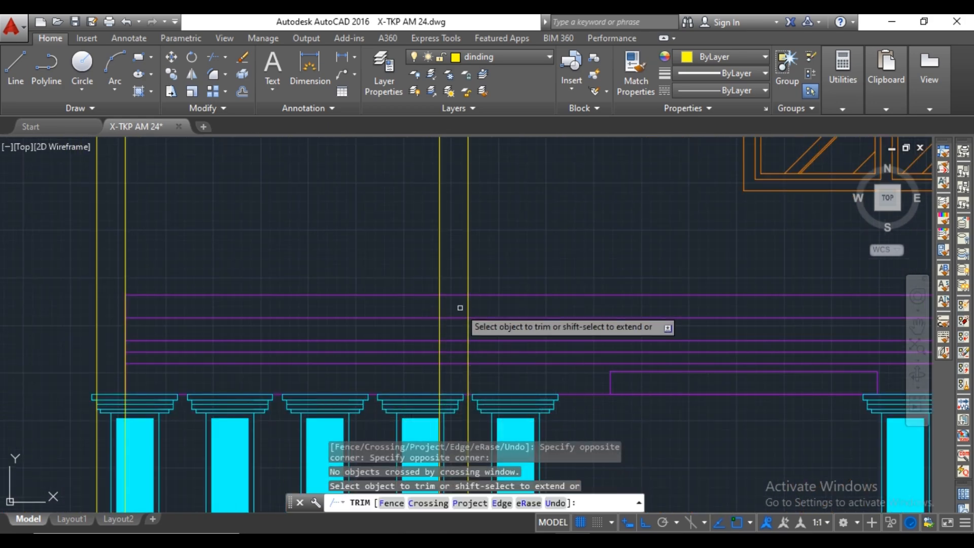
key(Escape)
Trim the pair of vertical wall lines left of window J5 at the canopy's top edge.
scroll(457, 307, down, 6)
scroll(401, 300, up, 4)
scroll(385, 304, up, 2)
scroll(451, 306, down, 10)
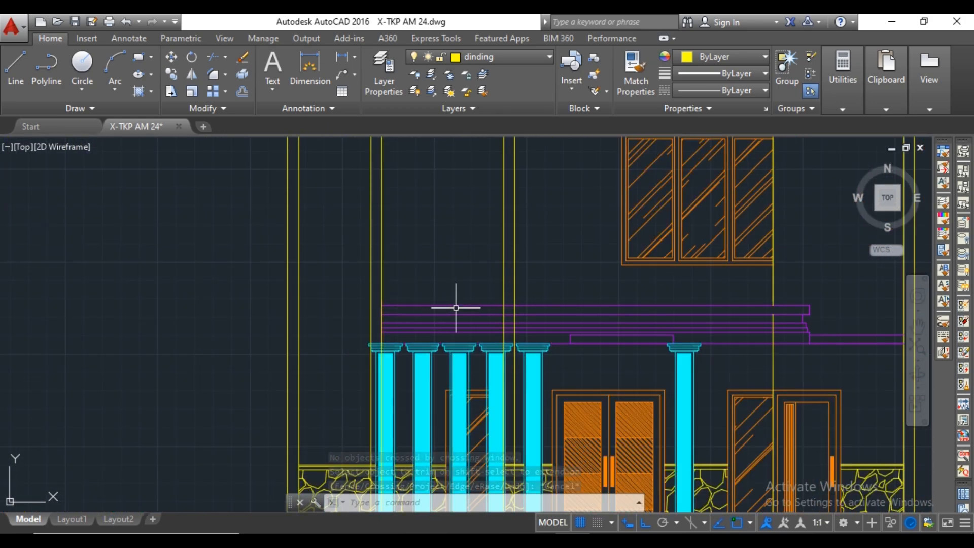
scroll(433, 227, up, 8)
middle_drag(433, 228, 400, 308)
middle_drag(550, 293, 526, 304)
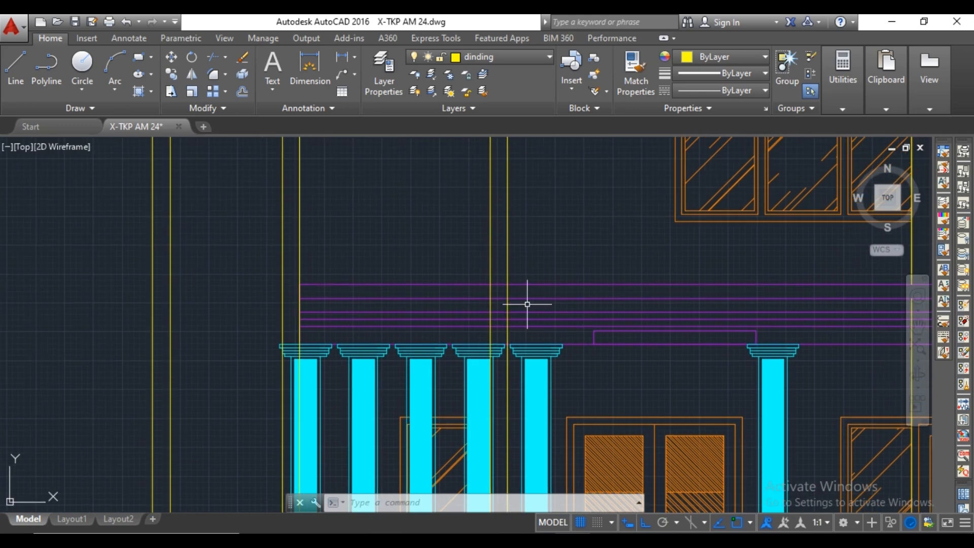
text(tr)
key(space)
scroll(517, 286, up, 2)
right_click(509, 289)
click(505, 289)
click(464, 290)
scroll(500, 324, up, 2)
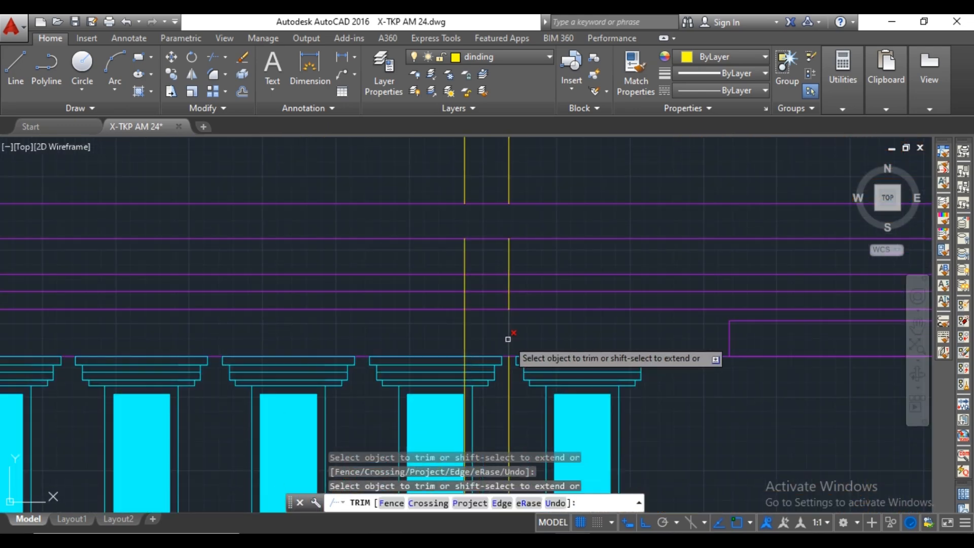
Erase the leftover lower segments of that wall line pair running through the canopy and columns.
scroll(500, 336, down, 2)
key(ctrl+z)
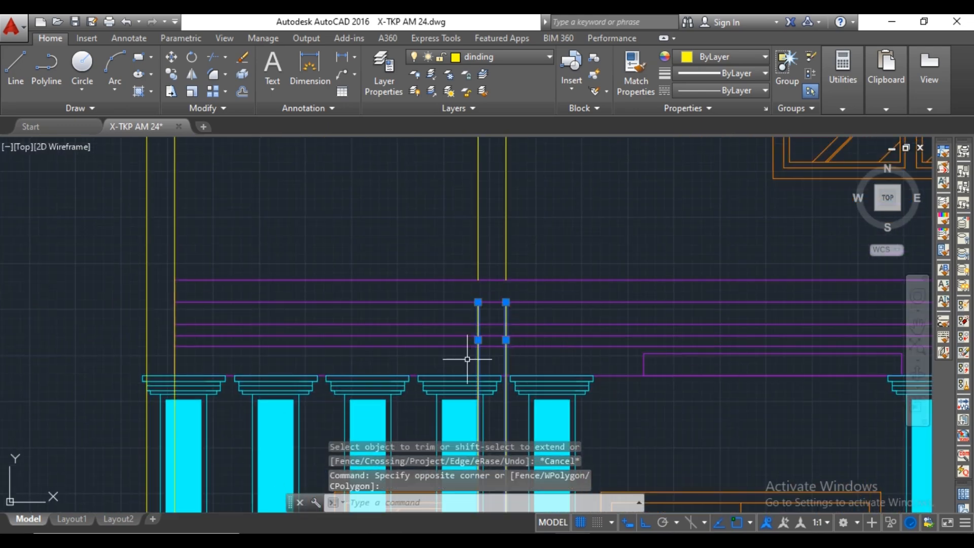
key(Delete)
Extend the canopy lines to the outer line of the wall pair at its left end and erase the pair's inner line.
middle_drag(304, 340, 460, 363)
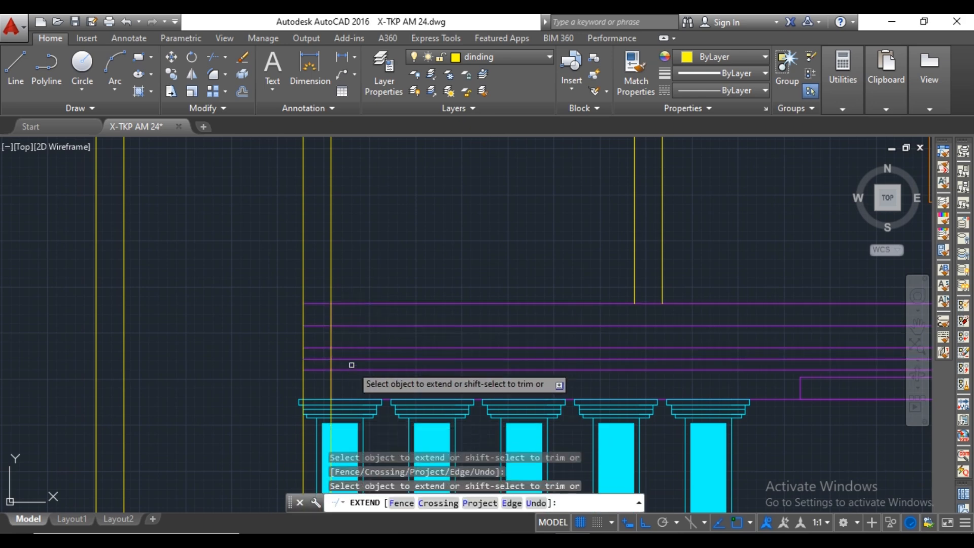
middle_drag(349, 363, 413, 321)
key(Escape)
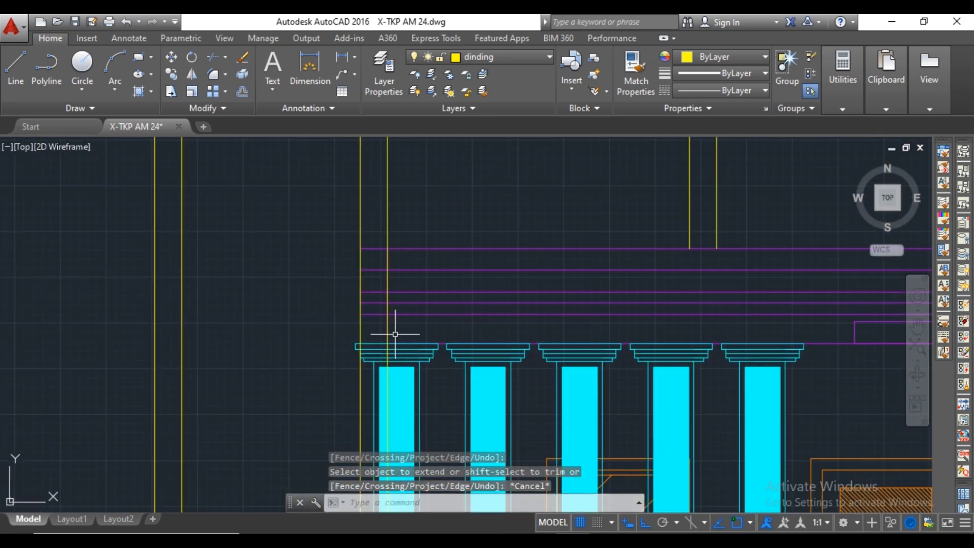
Try to erase the remaining vertical wall line at the canopy's left end.
click(387, 259)
scroll(358, 325, down, 4)
key(Delete)
scroll(350, 350, up, 6)
key(ctrl+z)
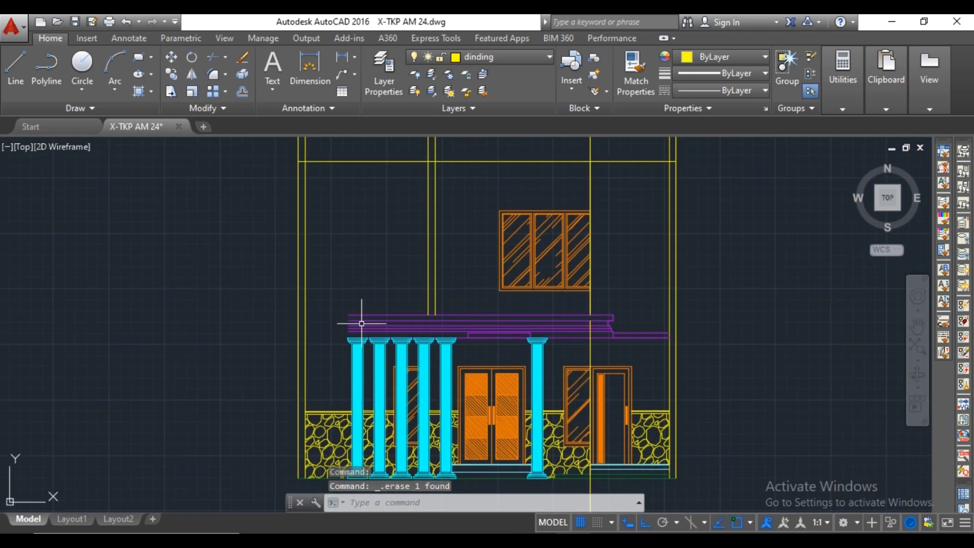
key(ctrl+z)
Trim the vertical wall line at the canopy's left end below the slab and erase the leftover wall-line segments beneath the canopy.
text(tr)
key(Return)
key(Return)
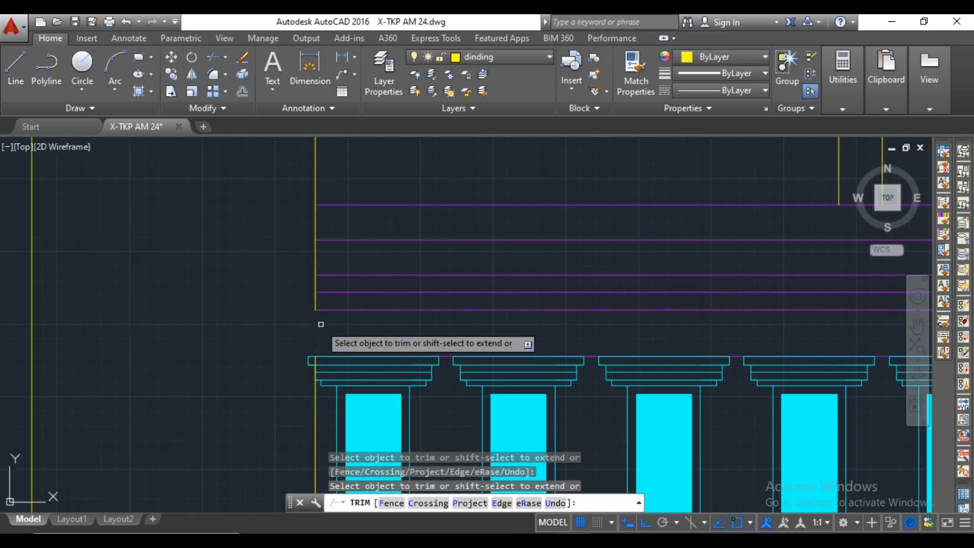
key(Escape)
scroll(333, 339, down, 5)
scroll(339, 331, down, 3)
scroll(530, 316, up, 3)
click(546, 307)
click(529, 317)
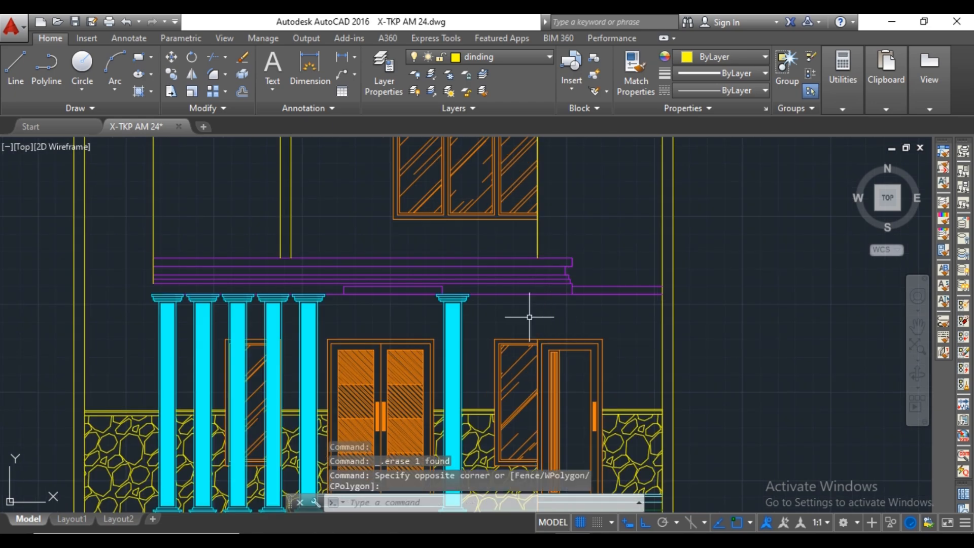
key(Delete)
Draw a horizontal line from the canopy's upper left corner perpendicular to the inner line of the outer left wall.
scroll(299, 294, up, 4)
middle_drag(278, 305, 373, 325)
scroll(374, 320, down, 10)
scroll(374, 305, up, 6)
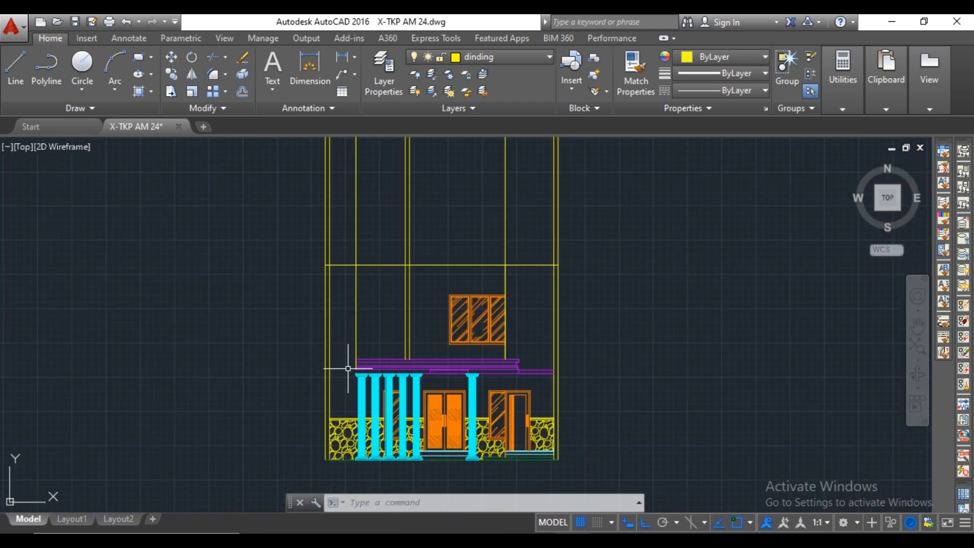
scroll(365, 349, up, 4)
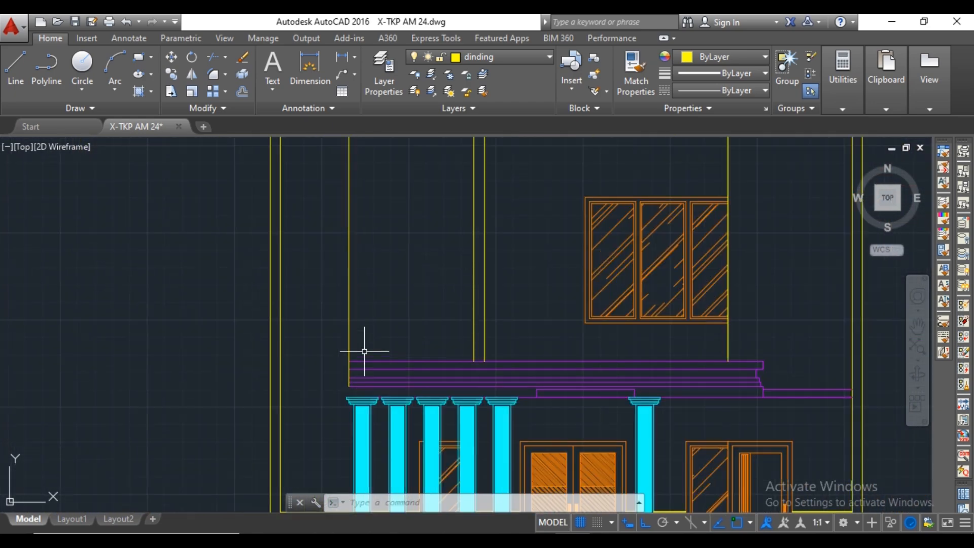
text(l)
key(Return)
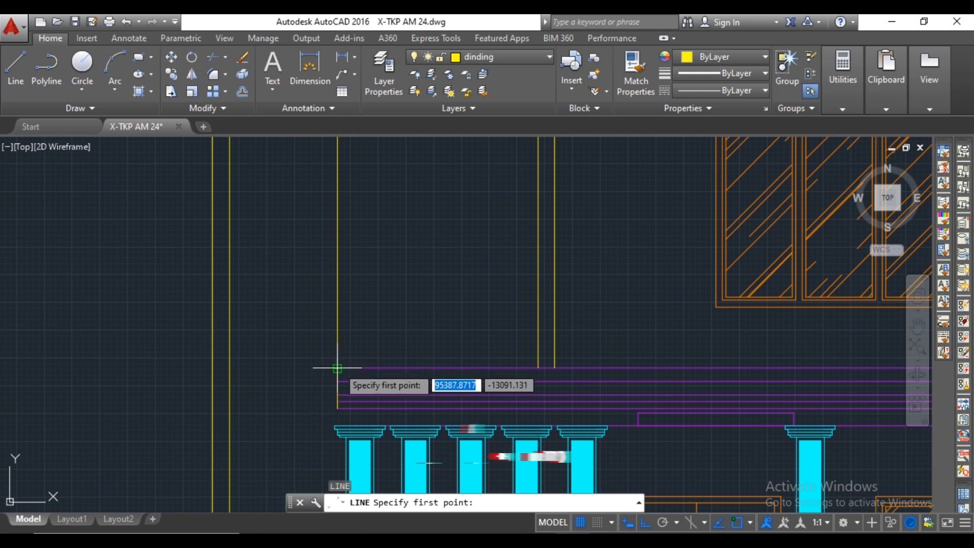
click(337, 368)
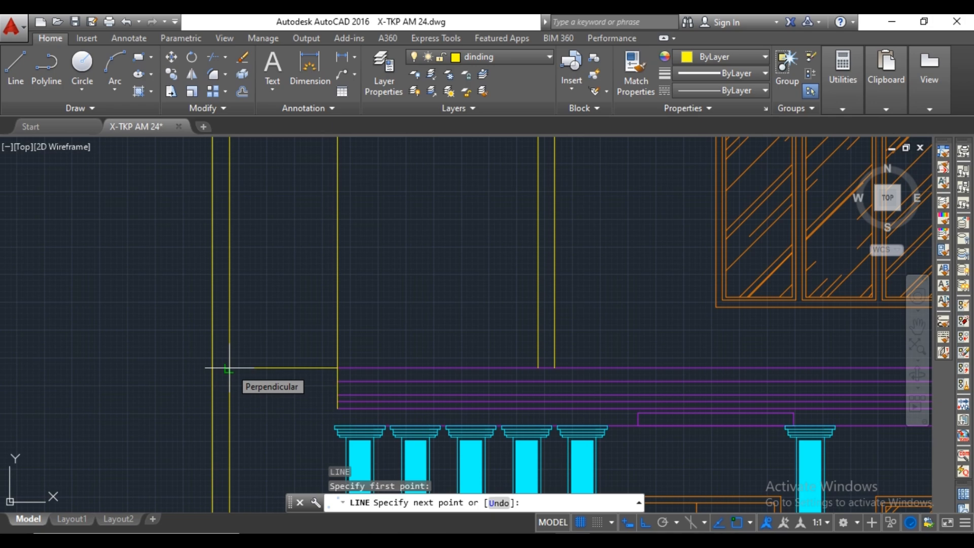
click(227, 368)
scroll(330, 337, down, 4)
key(Escape)
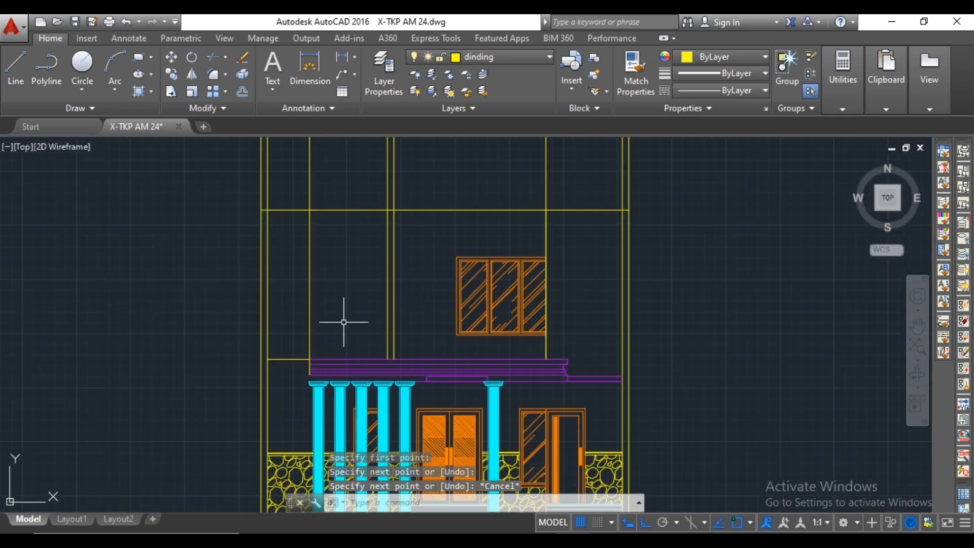
Trim all vertical wall lines extending above the horizontal line over the upper window.
text(tr)
key(Return)
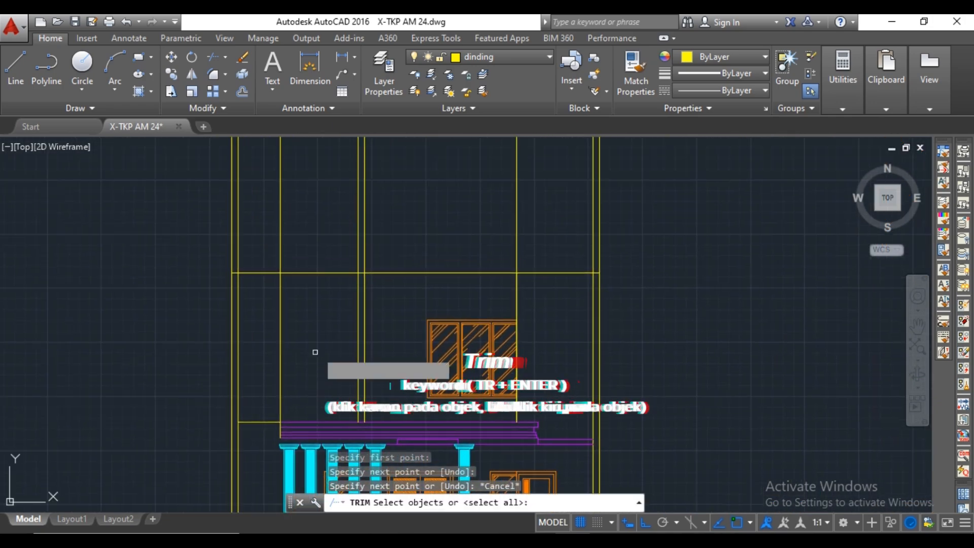
scroll(335, 342, down, 2)
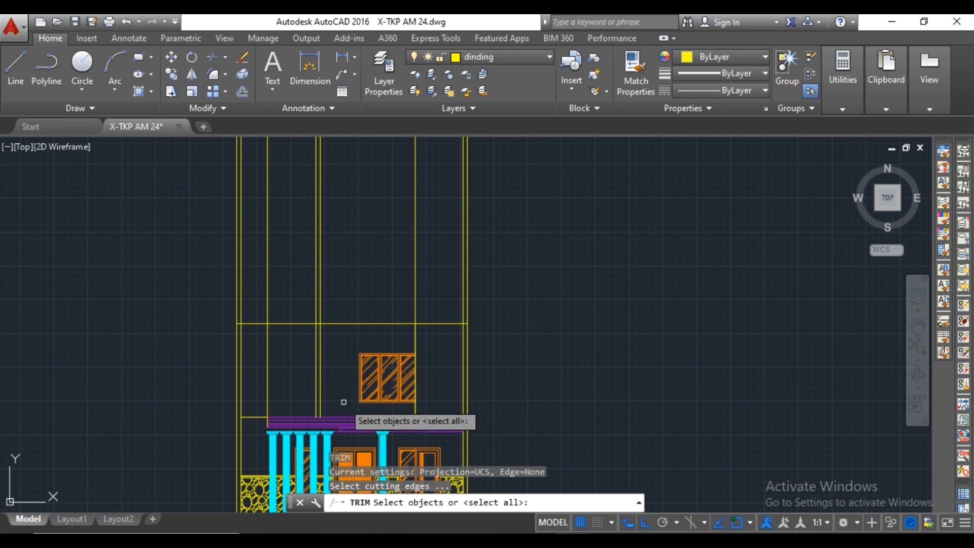
middle_drag(341, 332, 327, 360)
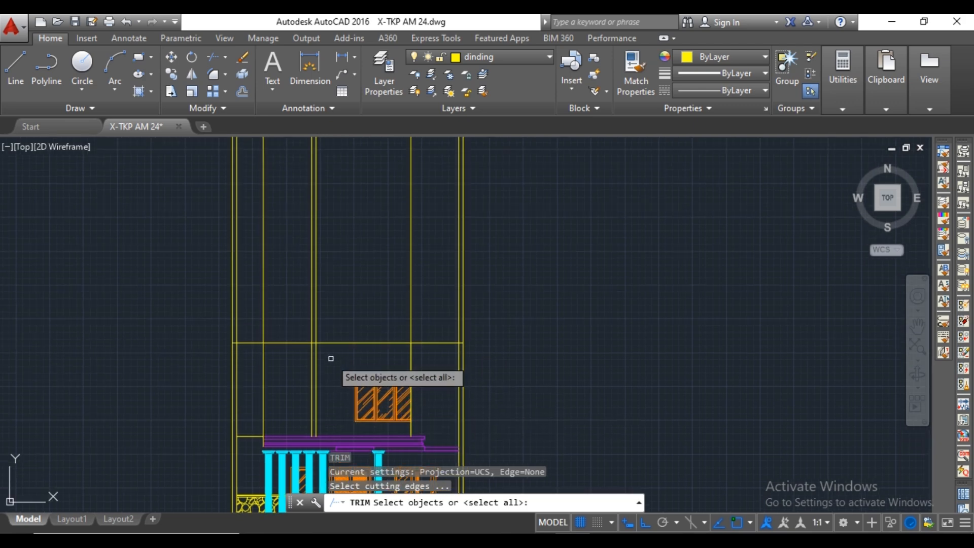
key(Return)
click(400, 335)
click(561, 307)
click(193, 329)
scroll(359, 310, down, 2)
key(Escape)
scroll(386, 376, up, 4)
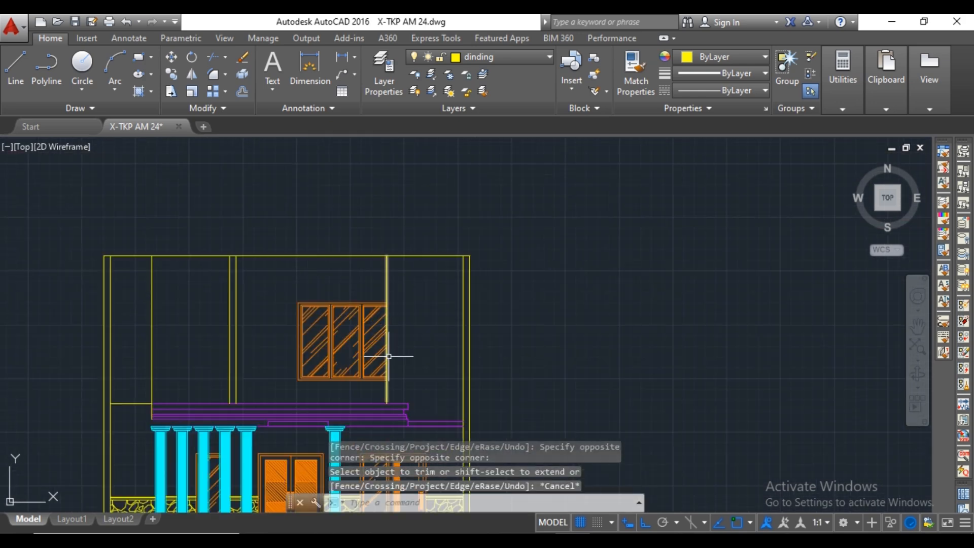
Make kusen the current layer and project vertical construction lines from the two-pane window's frame post edges on the upper floor plan.
scroll(368, 341, down, 5)
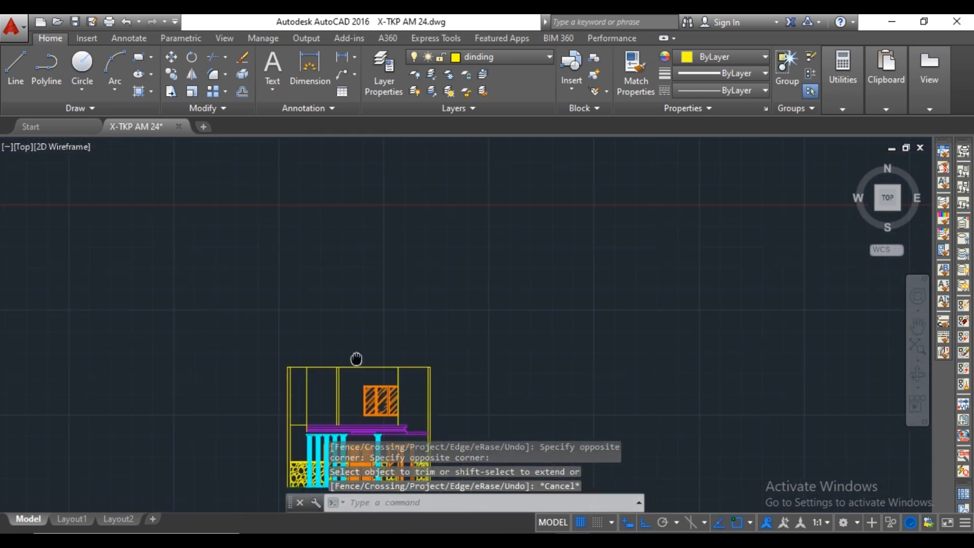
click(521, 56)
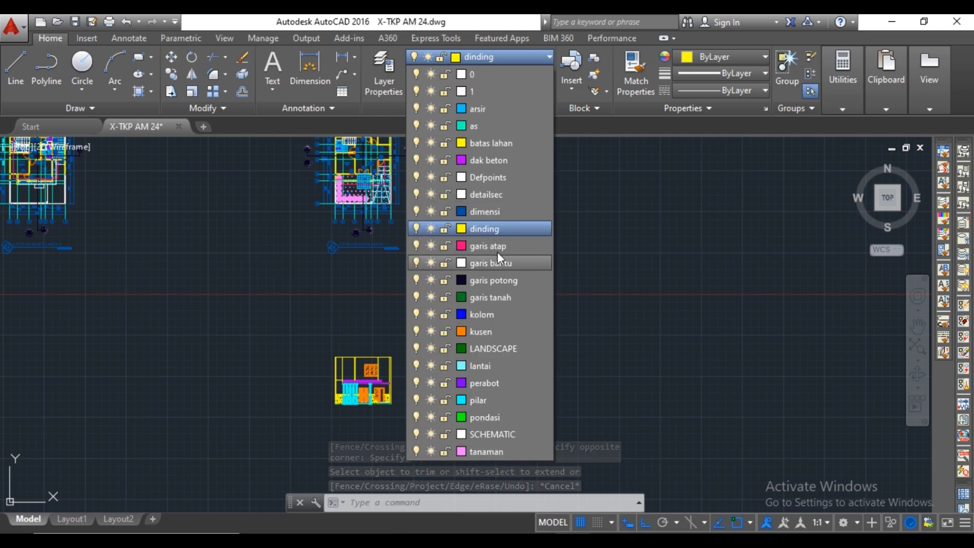
click(486, 331)
scroll(375, 286, up, 6)
text(xl)
key(Return)
scroll(348, 336, up, 4)
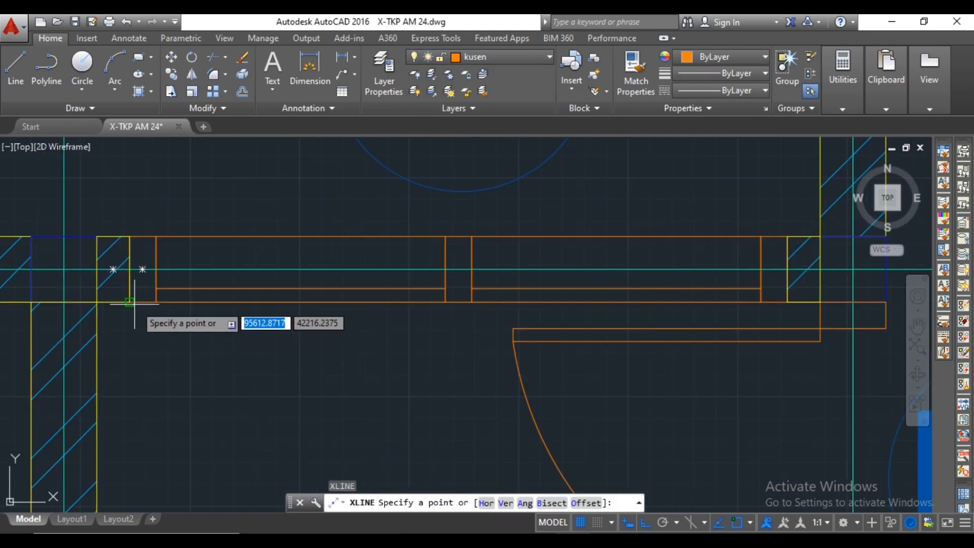
click(156, 302)
click(156, 333)
key(Return)
key(Return)
click(445, 302)
click(472, 302)
middle_drag(767, 316, 580, 323)
click(601, 309)
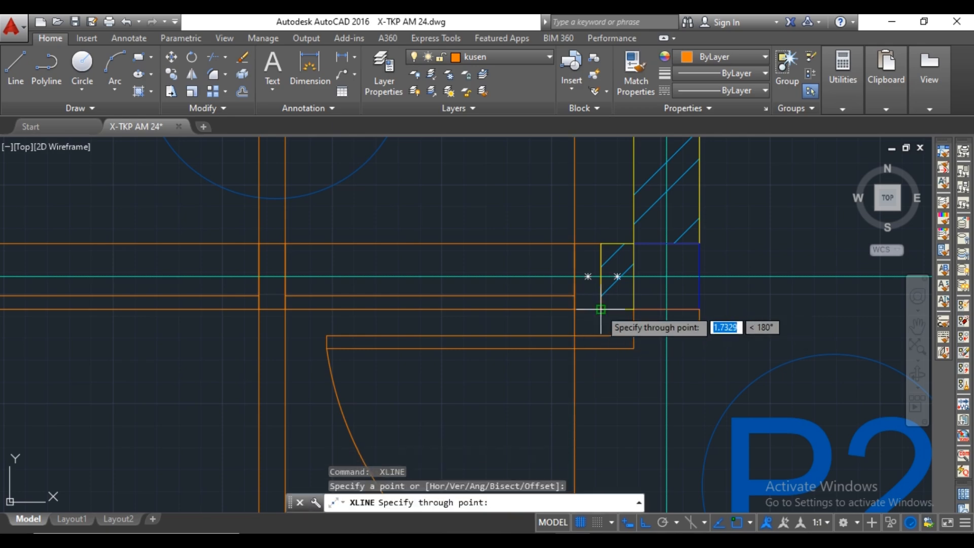
key(Escape)
Place horizontal construction lines along the upper and lower frame edges of window J5.
scroll(601, 330, down, 20)
scroll(580, 441, up, 12)
text(xl)
key(Return)
click(665, 341)
click(648, 378)
scroll(659, 401, up, 3)
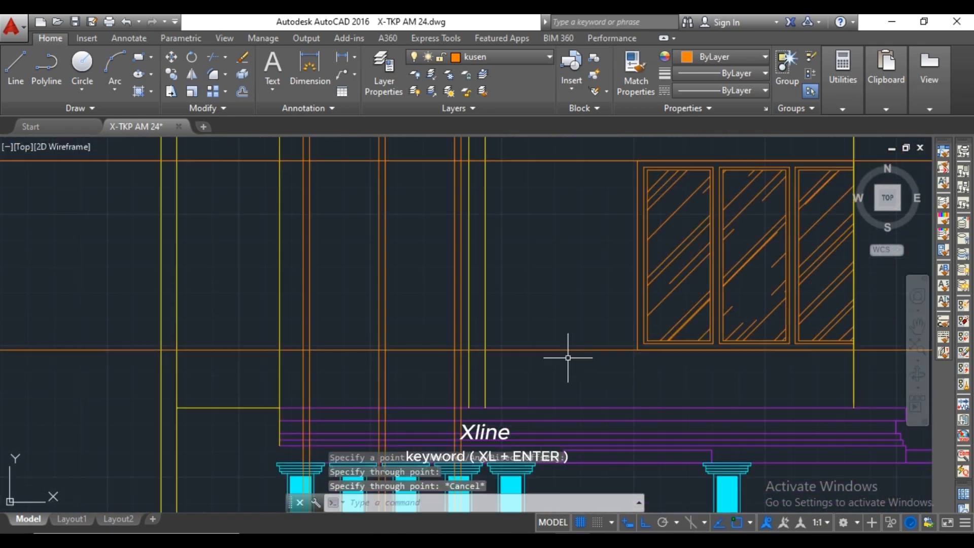
Trim the construction lines to the new two-pane window's outline and erase the excess pieces around it.
text(tr)
key(Return)
key(Return)
scroll(522, 228, down, 4)
scroll(355, 304, up, 5)
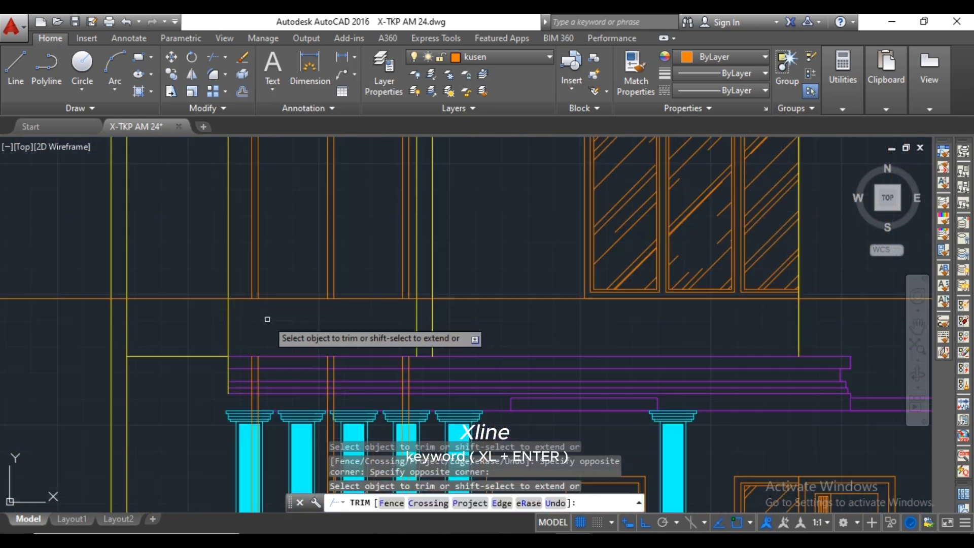
key(Escape)
click(470, 174)
click(437, 325)
key(Delete)
click(173, 172)
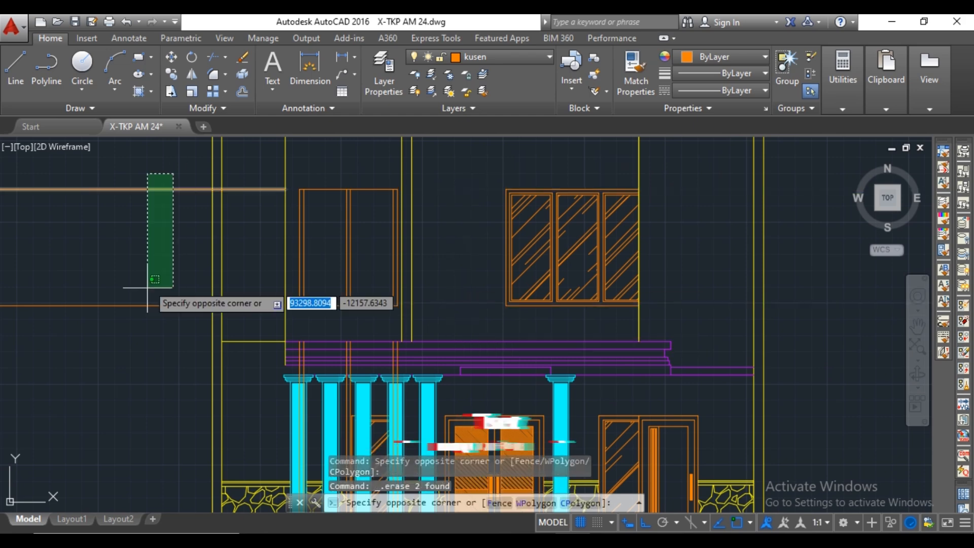
click(146, 288)
key(Delete)
Offset the new window's upper and lower frame lines inward to give the frame its thickness.
text(of)
key(Return)
scroll(325, 263, up, 2)
click(333, 233)
click(332, 233)
click(331, 386)
Trim the overlapping frame lines at the new window's corners and center post, leaving two clean pane openings.
text(tr)
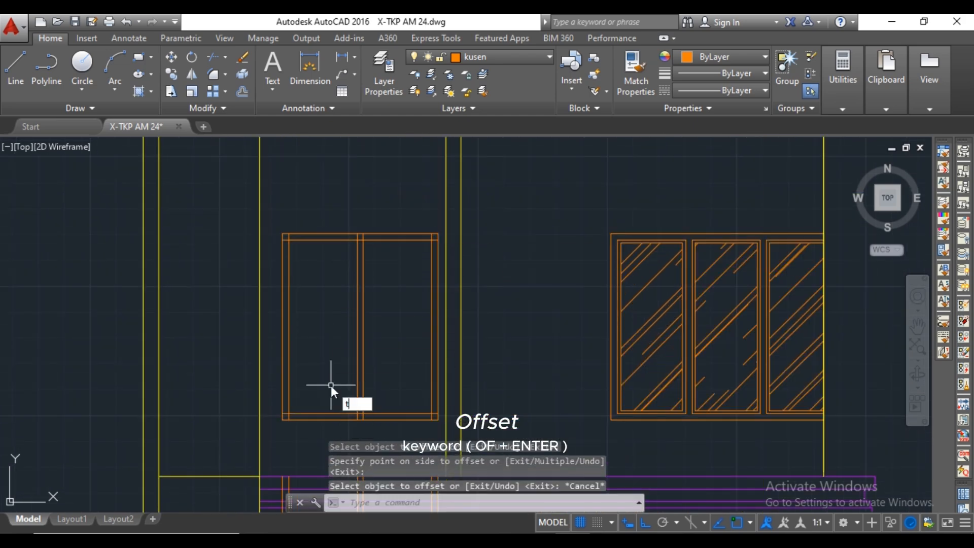
key(Return)
key(Return)
click(284, 230)
middle_drag(463, 222, 426, 243)
click(427, 244)
middle_drag(613, 239, 539, 239)
click(542, 241)
scroll(549, 252, down, 5)
scroll(512, 314, up, 5)
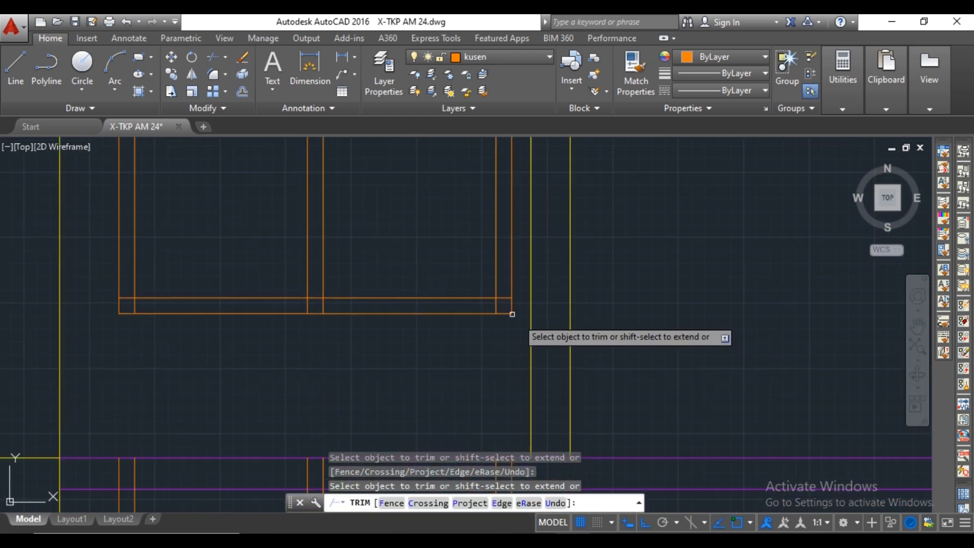
click(323, 305)
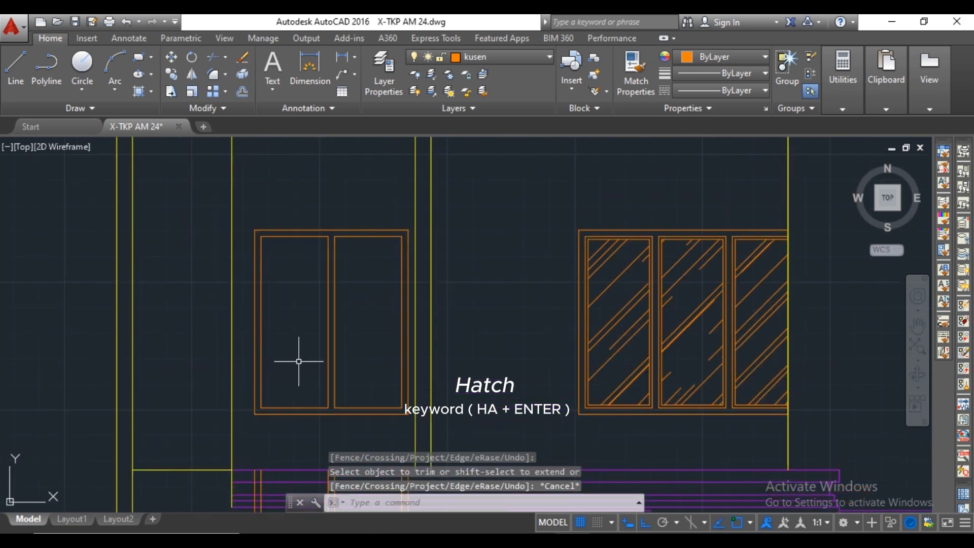
Offset the edges of both pane openings inward by 30 to form the sash frames.
text(30)
key(Return)
click(328, 299)
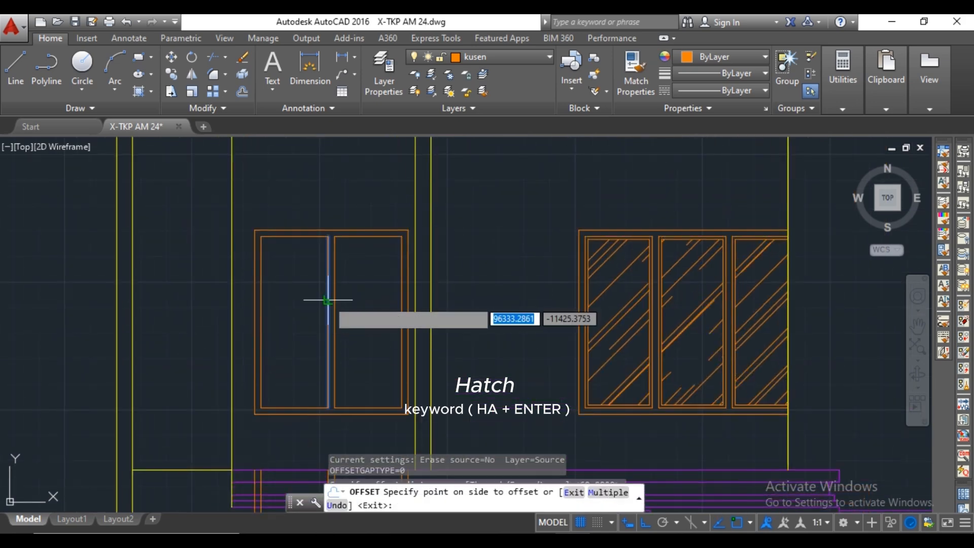
click(303, 294)
click(260, 270)
click(285, 266)
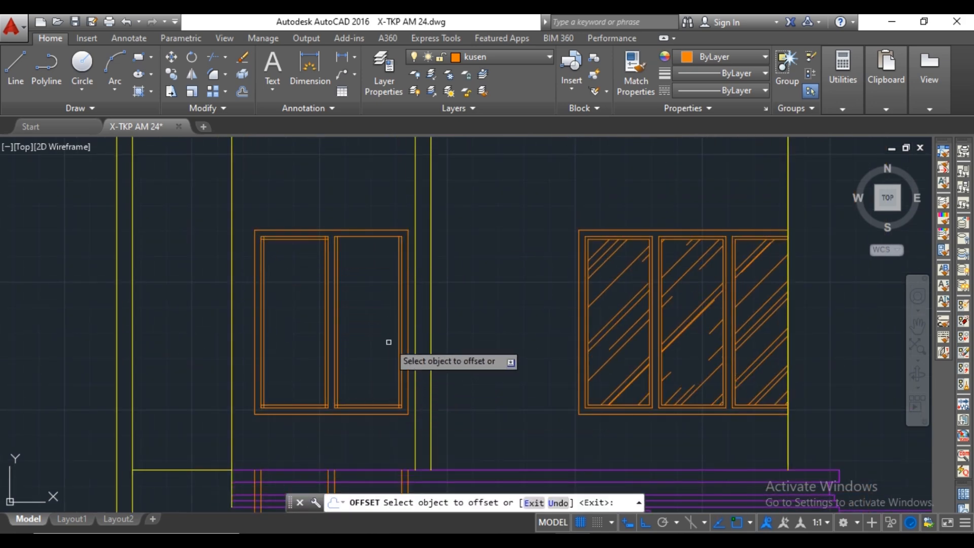
Trim the overlapping sash lines at the upper and lower corners of both panes in the two-pane window.
text(tr)
key(Return)
scroll(339, 240, up, 4)
key(Return)
click(327, 228)
middle_drag(713, 231, 541, 245)
click(553, 239)
scroll(557, 236, down, 3)
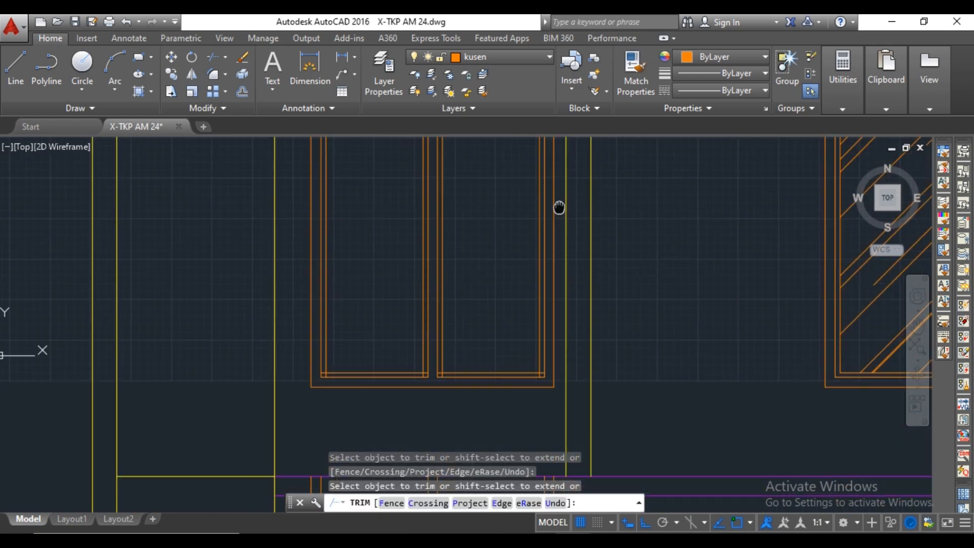
click(125, 311)
middle_drag(126, 311, 252, 311)
click(186, 302)
middle_drag(175, 310, 446, 310)
scroll(447, 309, down, 2)
click(198, 309)
scroll(200, 309, down, 3)
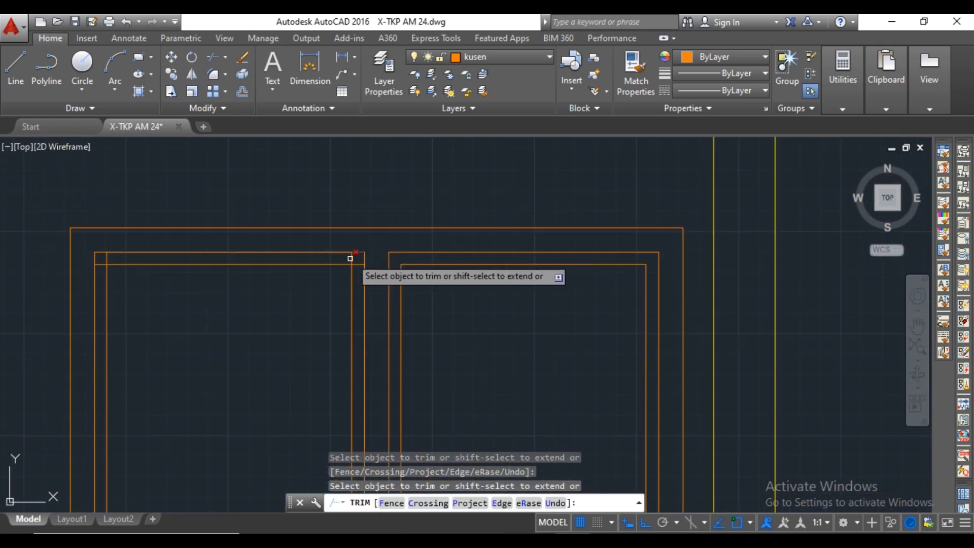
click(350, 259)
key(Escape)
Hatch both panes of the two-pane window with the AR-RROOF glass pattern at angle 45 and scale 15.
scroll(106, 261, down, 3)
text(h)
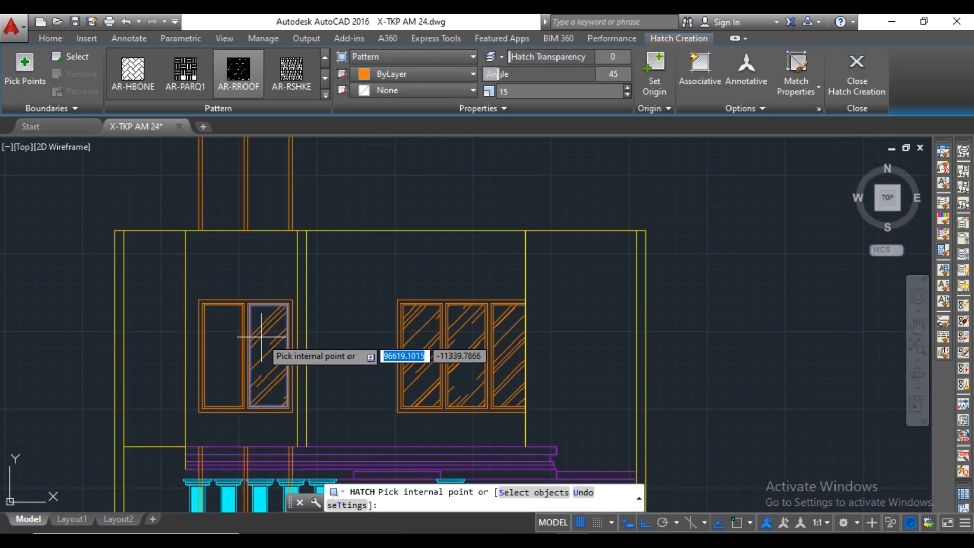
click(283, 330)
key(Escape)
Erase the two-pane window's leftover vertical construction lines above and below the house elevation.
middle_drag(337, 321, 332, 347)
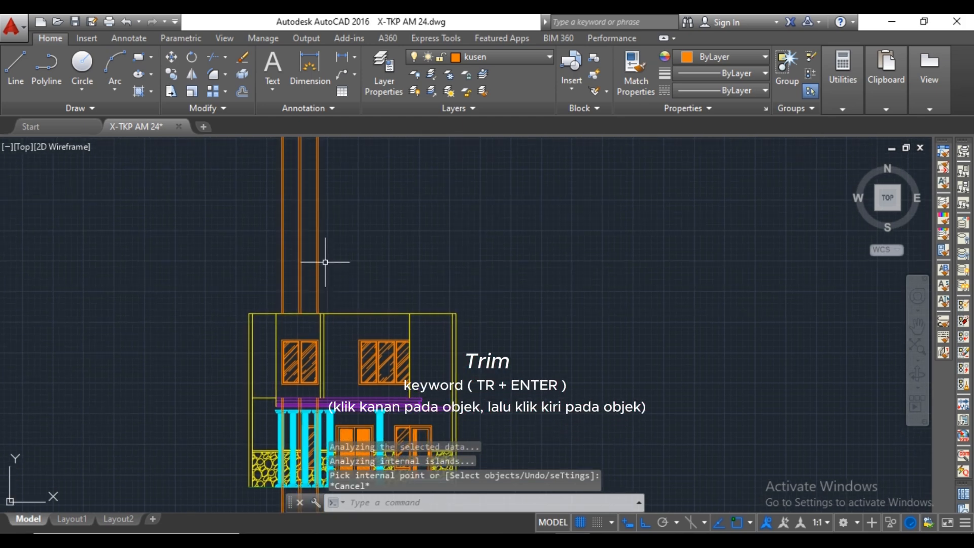
click(322, 261)
click(250, 261)
key(Delete)
scroll(296, 249, down, 2)
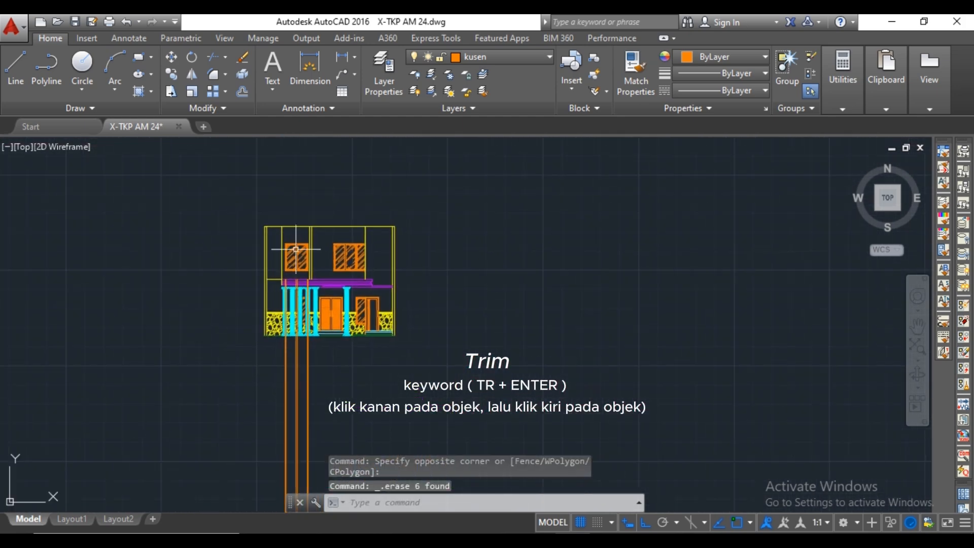
click(328, 392)
click(244, 410)
key(Delete)
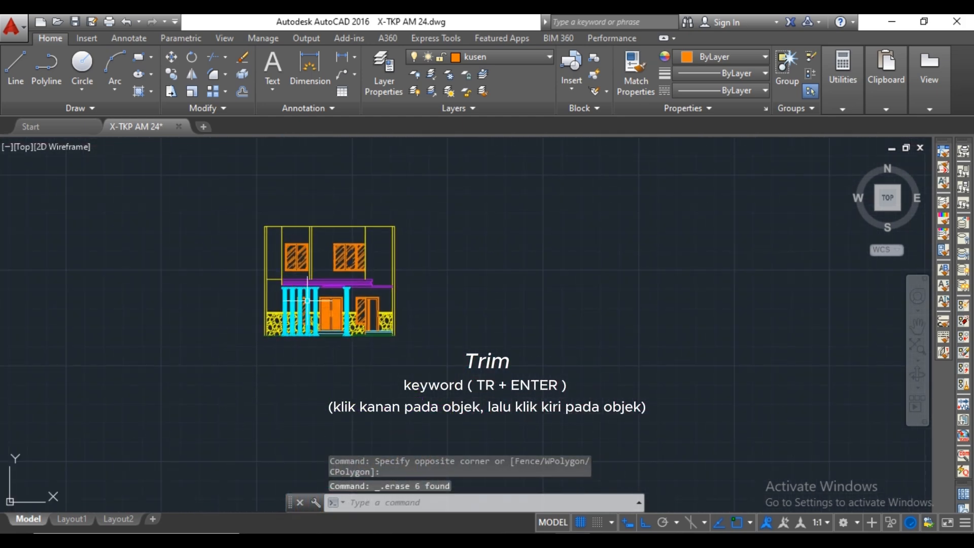
Open the layer properties manager and browse its list of layers.
scroll(307, 258, up, 8)
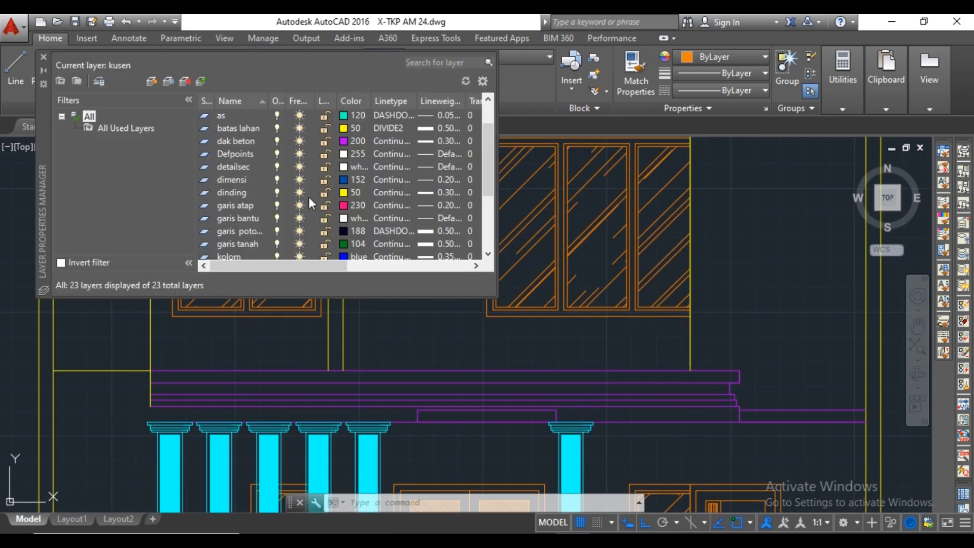
scroll(309, 198, down, 2)
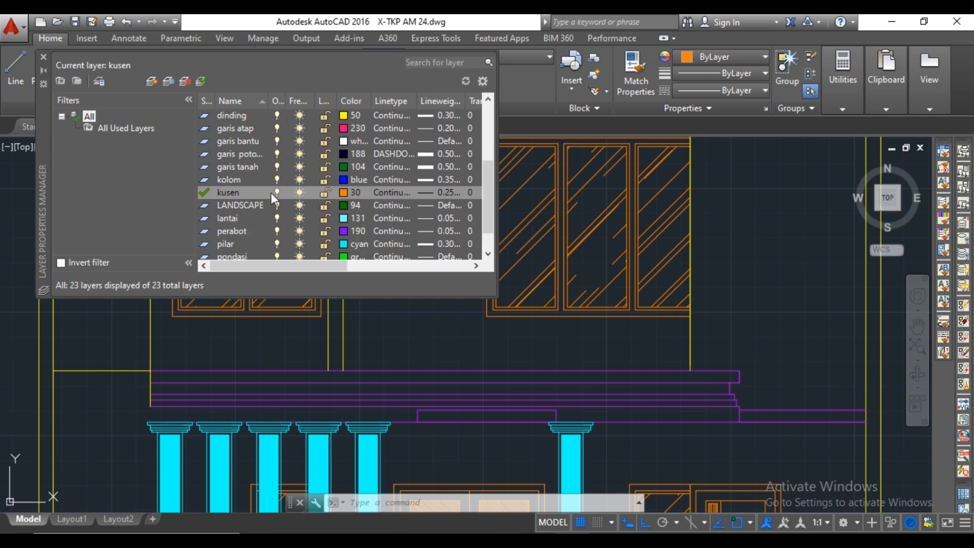
Create a layer named ralling with the colour cyan and make it the current layer.
click(151, 81)
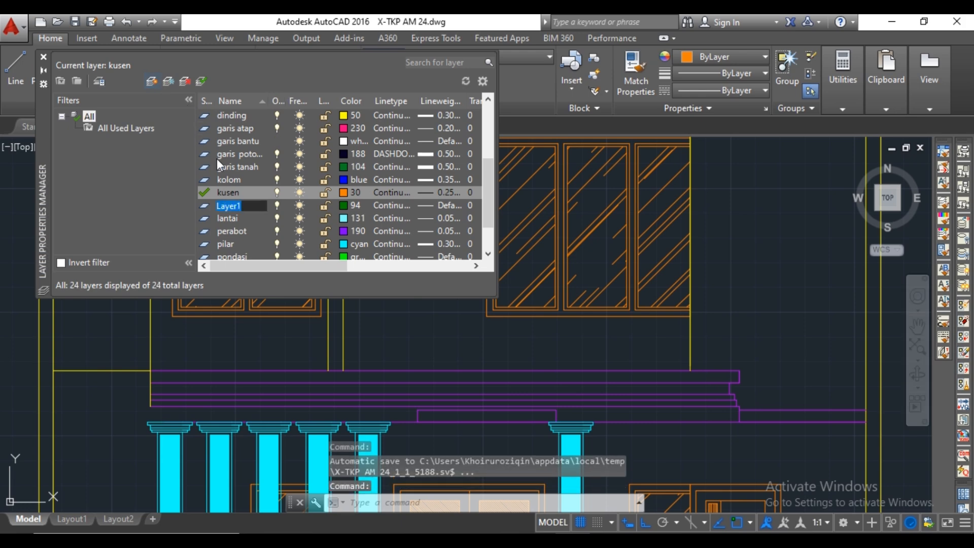
key(BackSpace)
text(ralling)
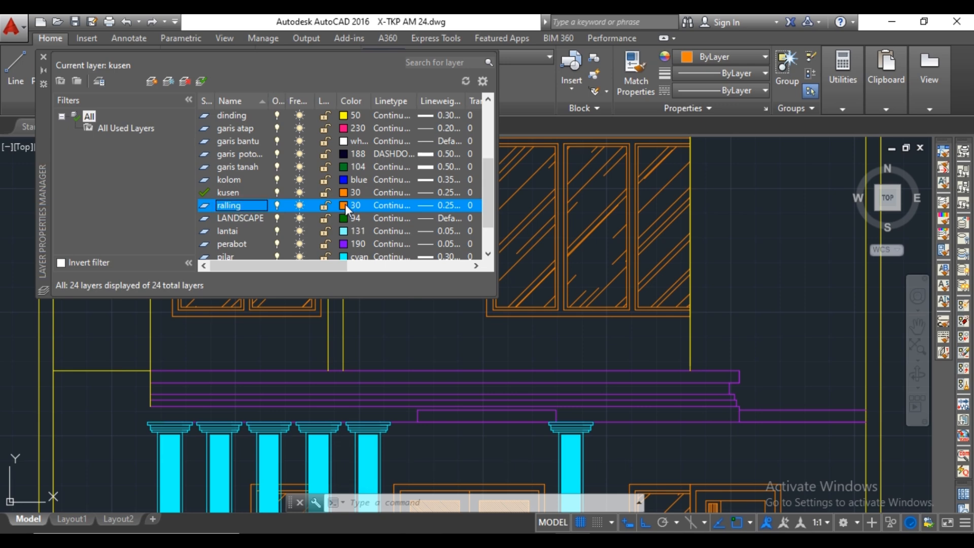
click(345, 204)
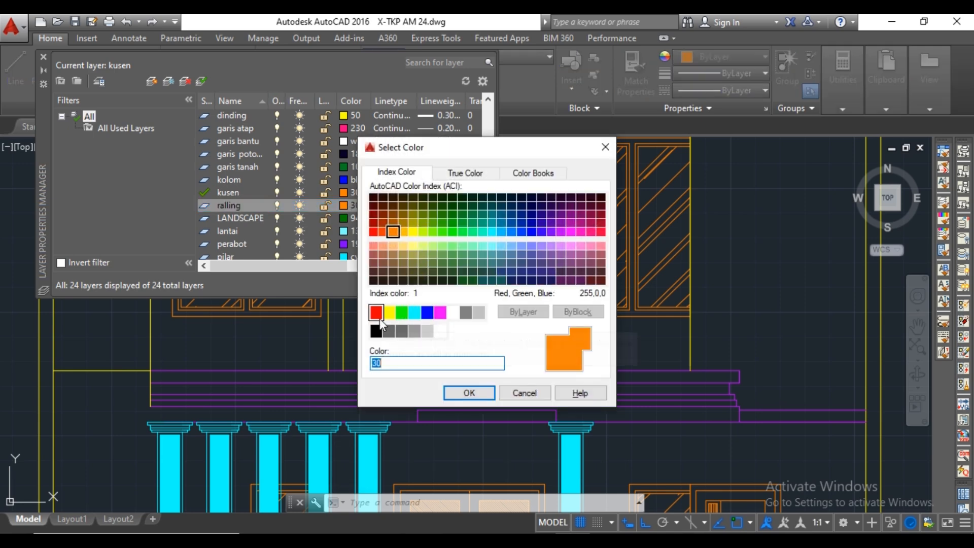
click(414, 315)
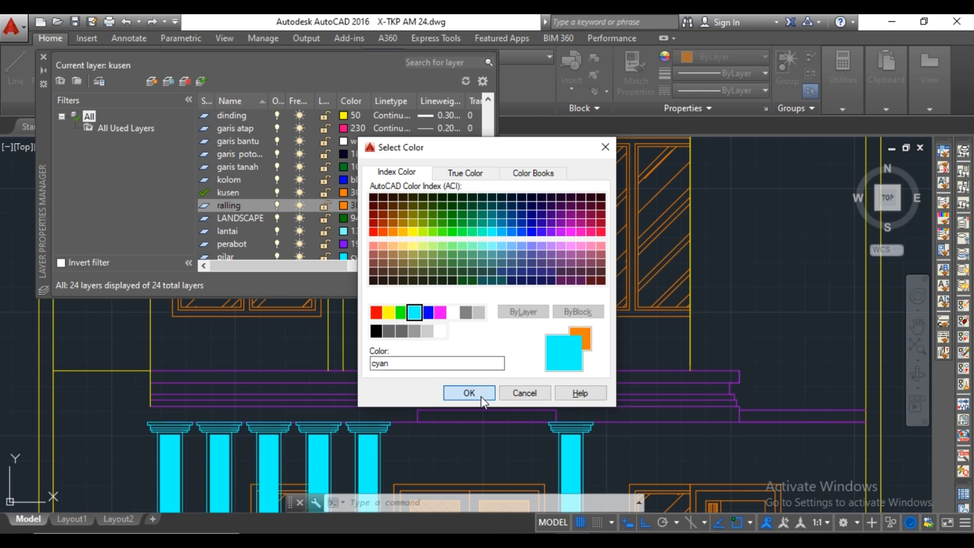
click(469, 393)
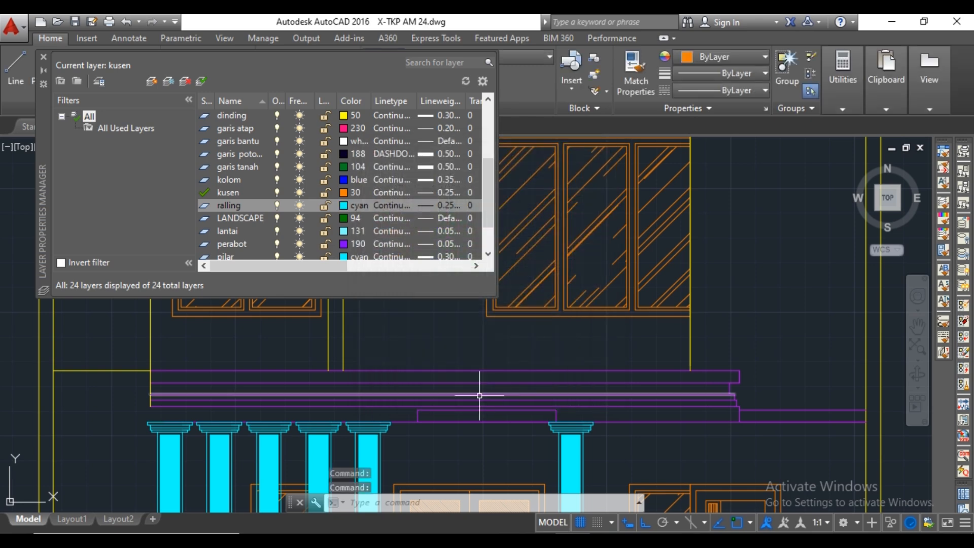
click(42, 56)
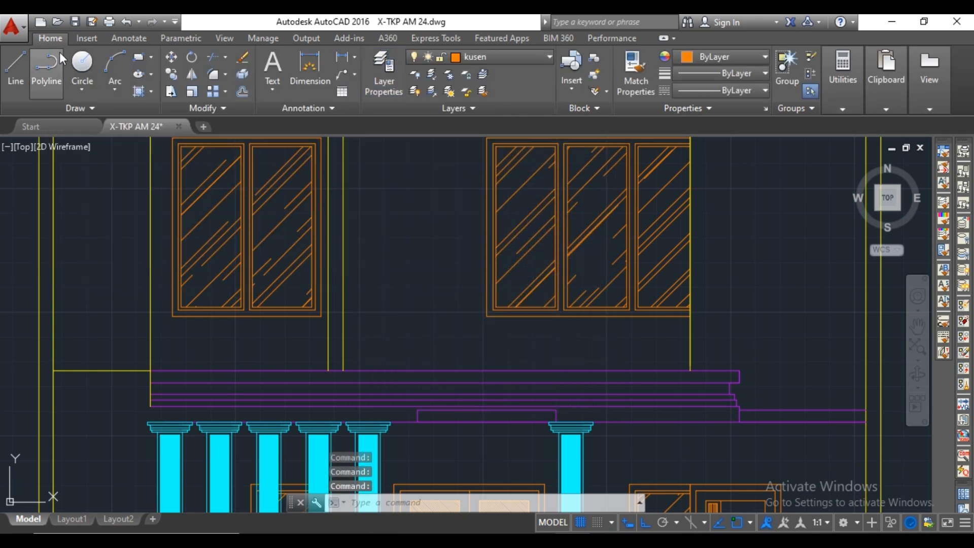
click(494, 57)
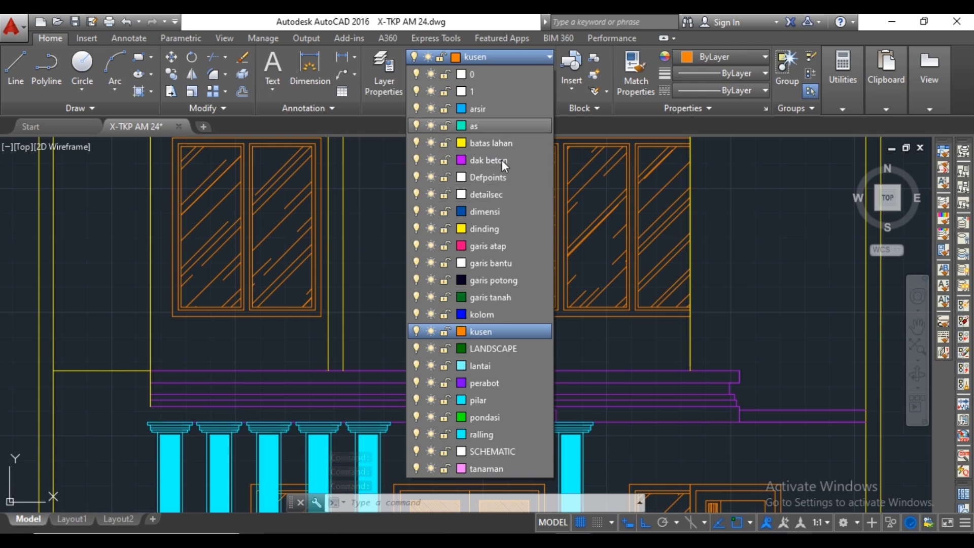
click(493, 431)
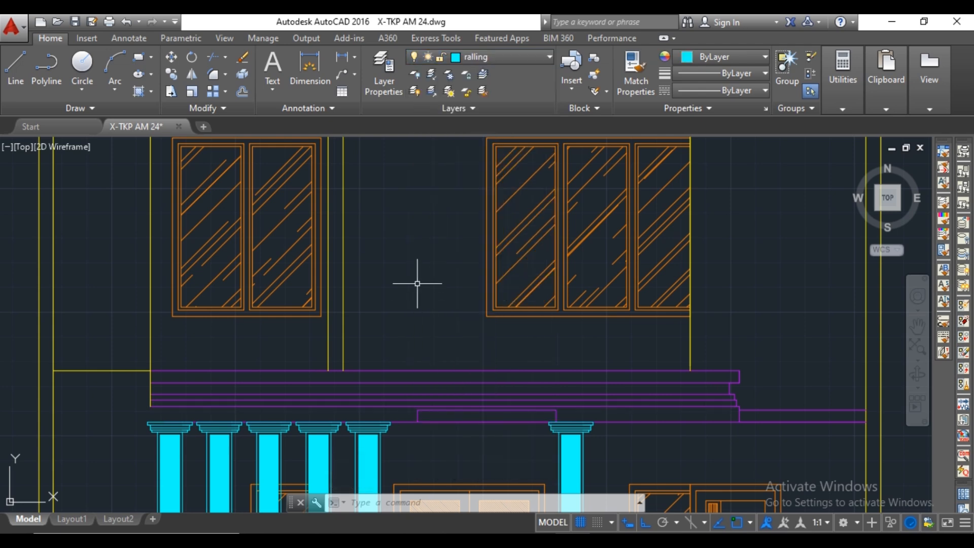
Draw the balcony railing's outline 1200 high on the slab's top edge, between the walls on both sides of the two-pane window.
text(l)
key(Return)
middle_drag(381, 327, 407, 339)
click(377, 393)
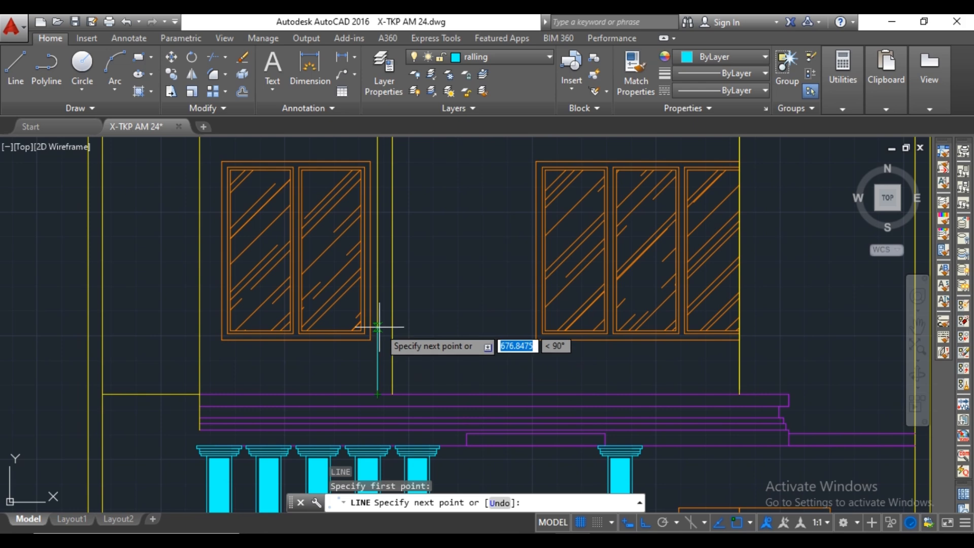
text(100)
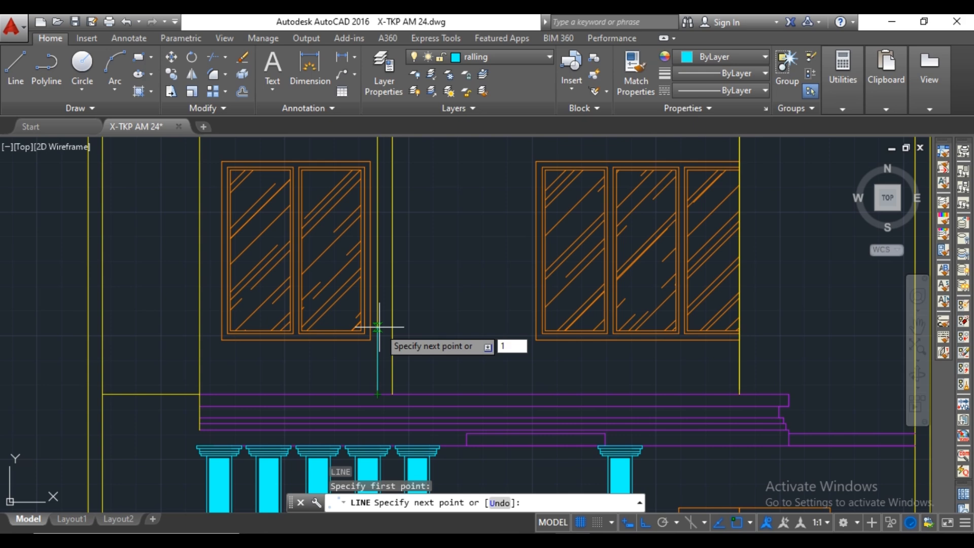
key(Return)
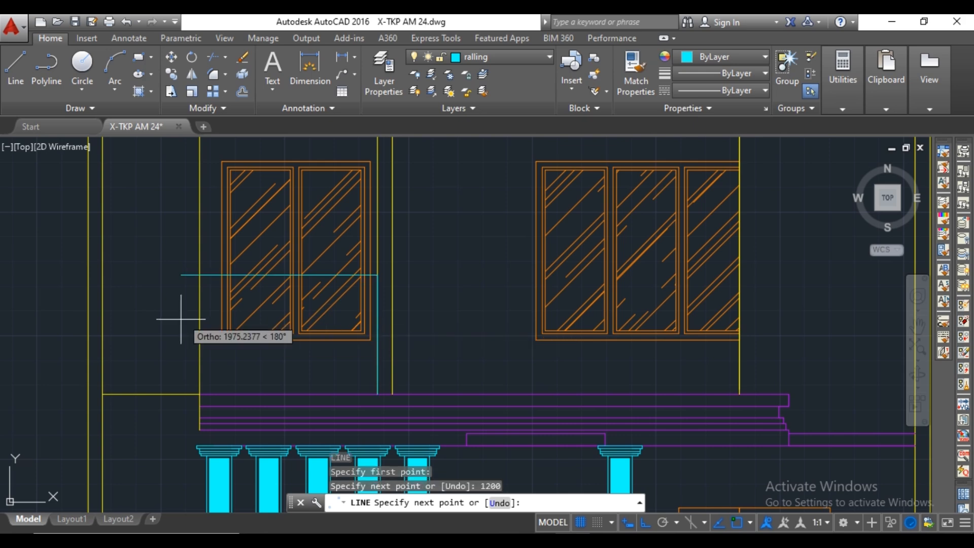
click(197, 276)
key(Escape)
key(Return)
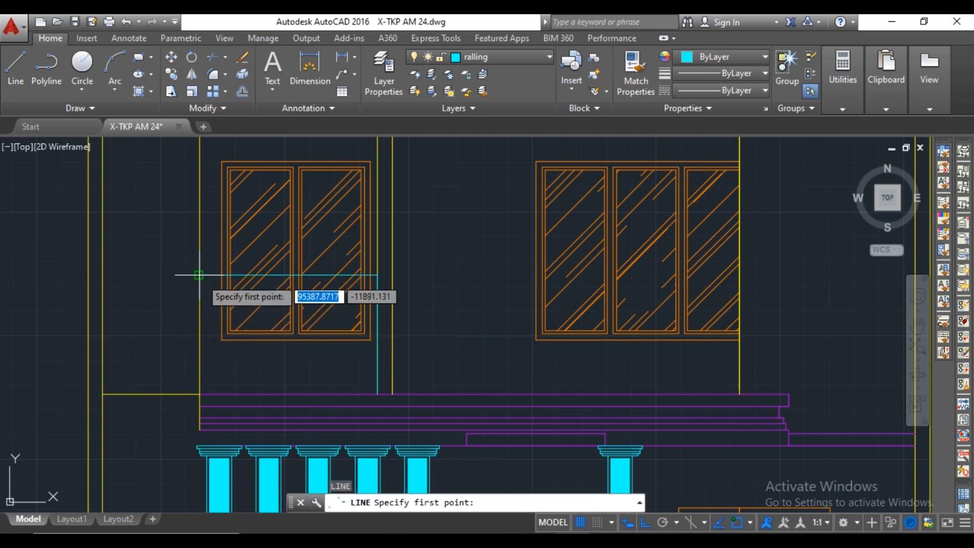
click(200, 275)
click(200, 393)
key(Escape)
Offset the railing outline's top line and both side lines inward by 30.
text(o)
key(Return)
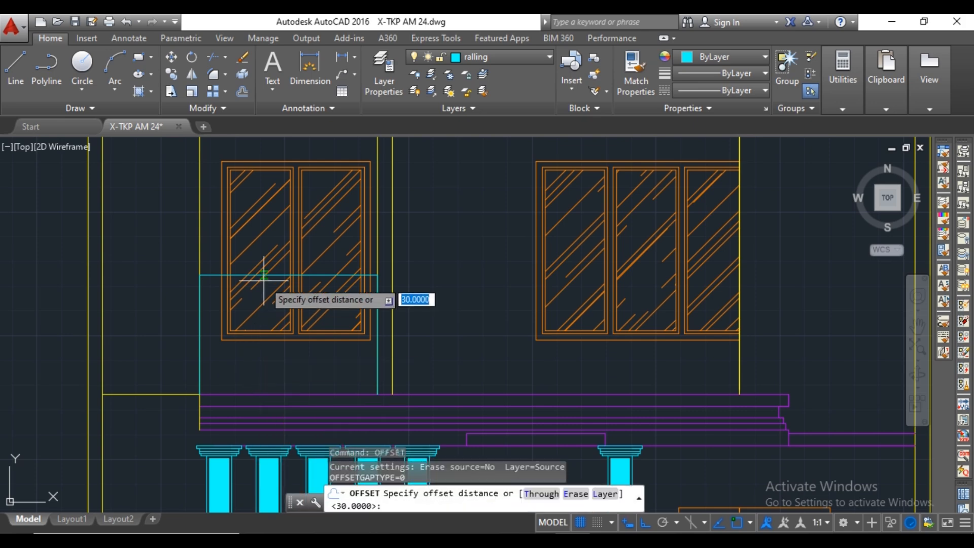
click(263, 277)
text(30)
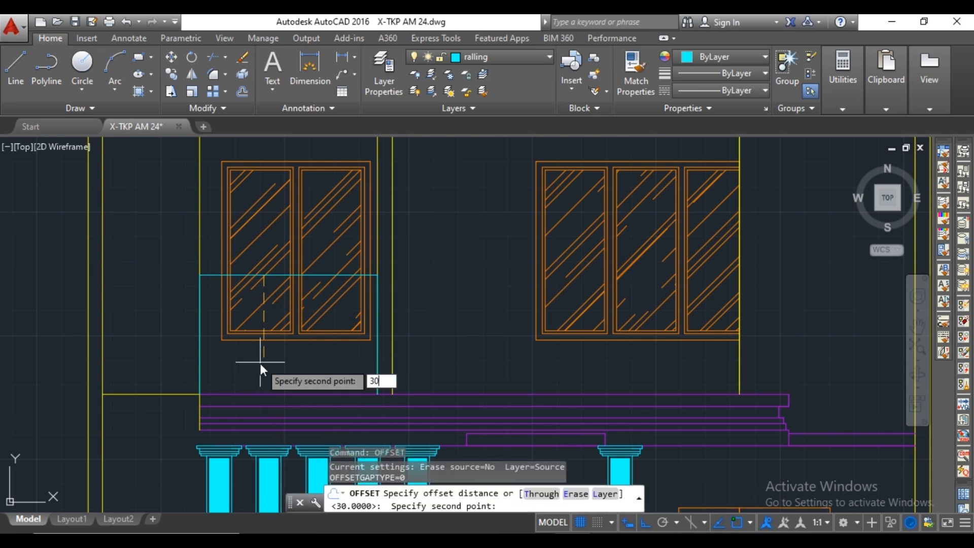
key(Return)
click(261, 277)
click(259, 285)
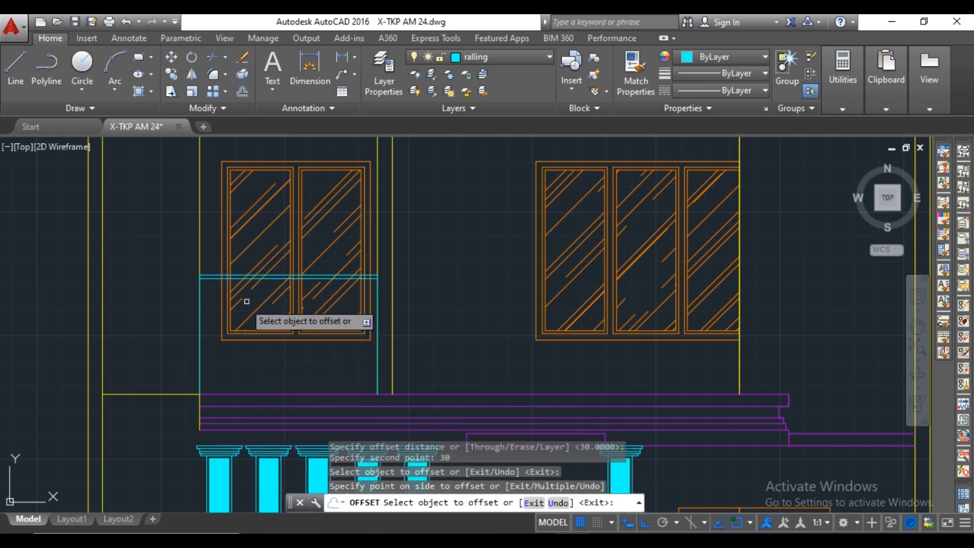
click(199, 291)
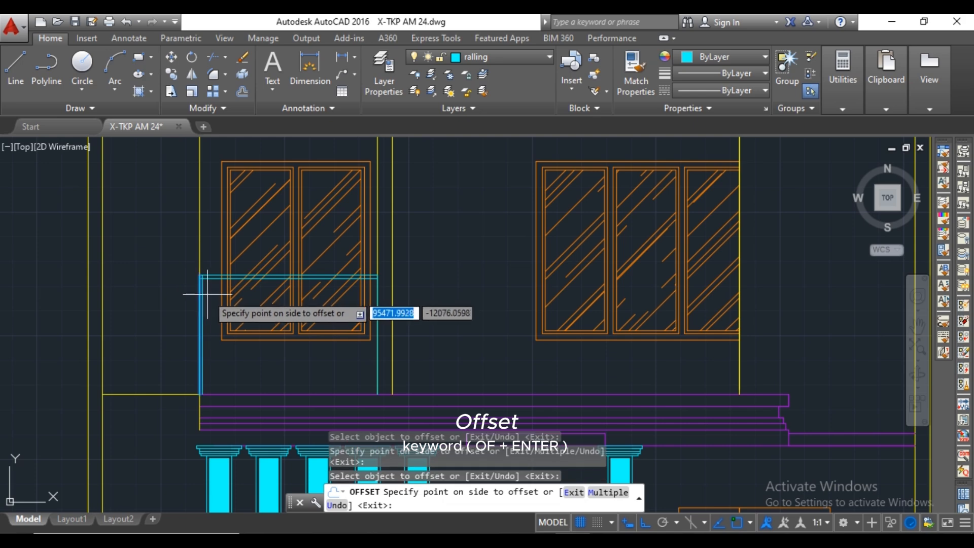
click(212, 291)
scroll(379, 295, up, 2)
click(379, 295)
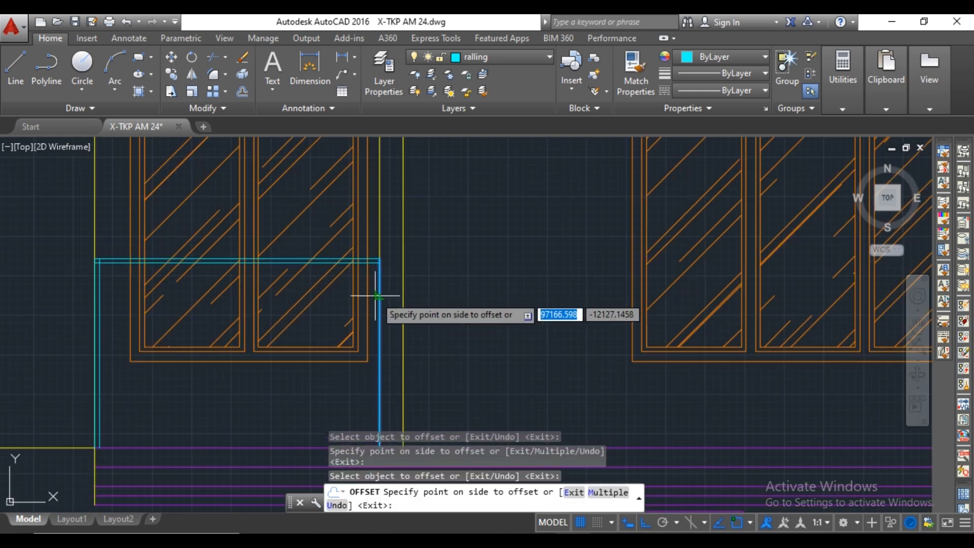
click(373, 295)
key(Escape)
Trim the overlapping ends of the inner railing lines at both upper corners.
text(tr)
key(Return)
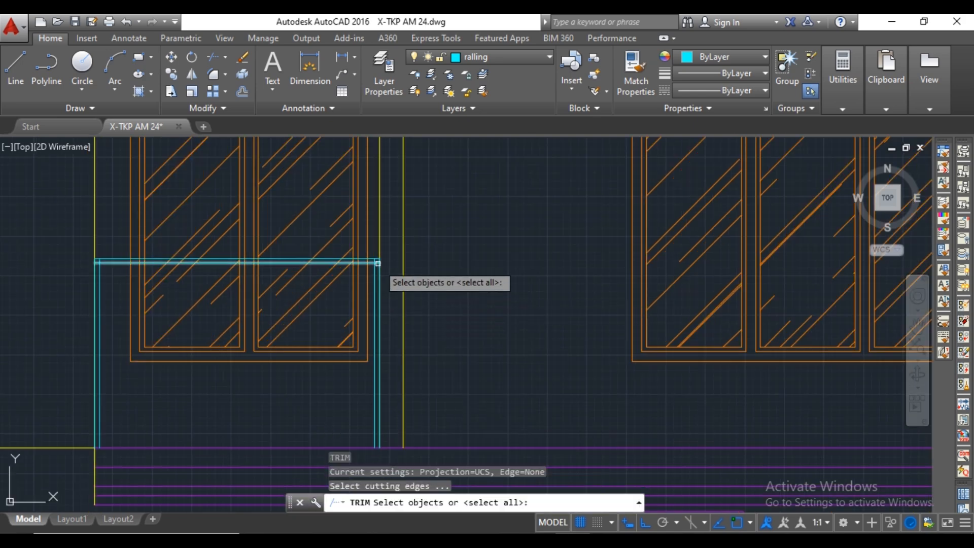
scroll(377, 265, up, 3)
key(Return)
click(367, 256)
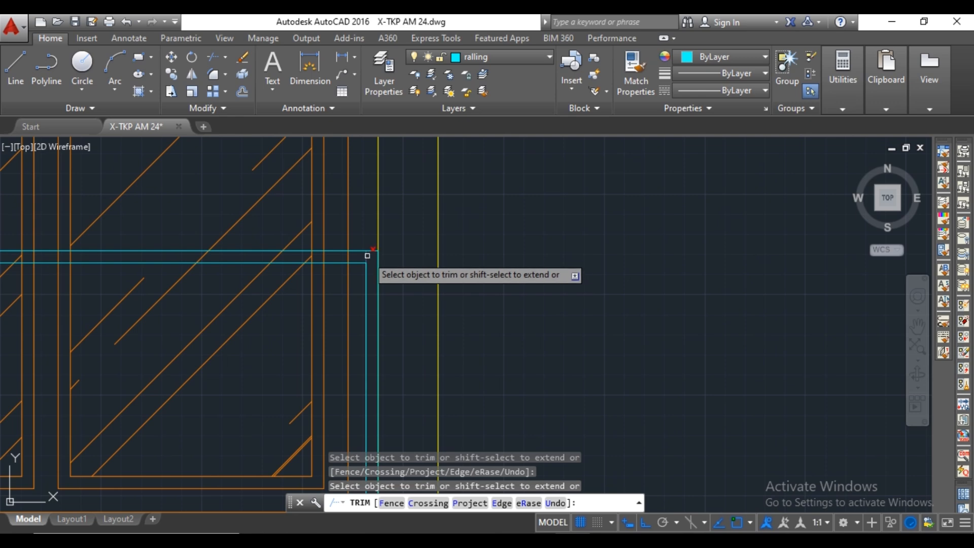
scroll(365, 258, down, 3)
middle_drag(325, 270, 437, 272)
scroll(191, 267, up, 3)
scroll(209, 257, up, 2)
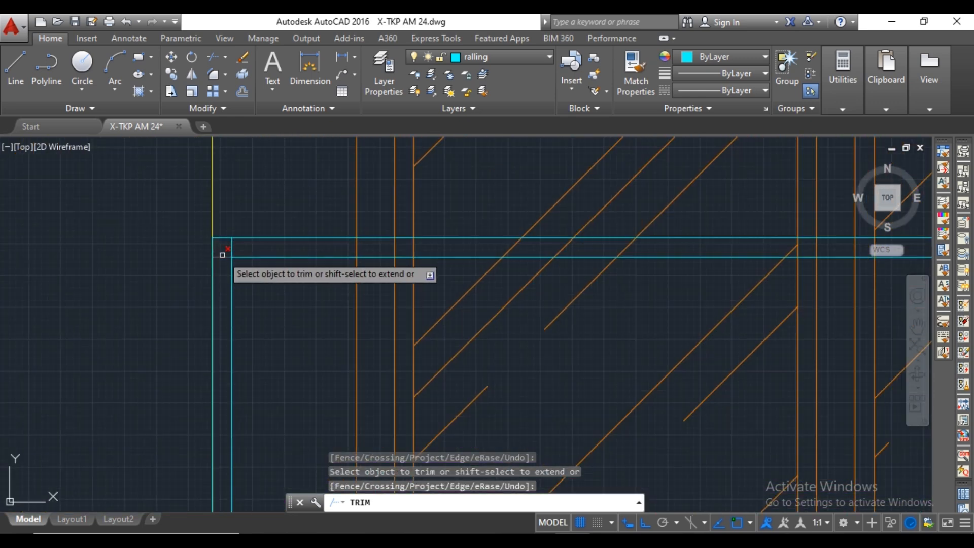
click(223, 251)
scroll(237, 264, down, 3)
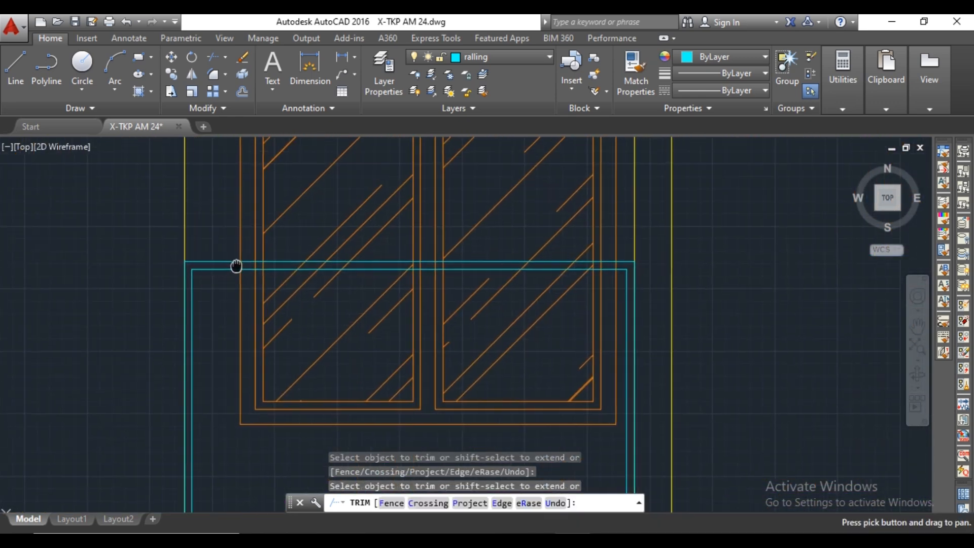
key(Escape)
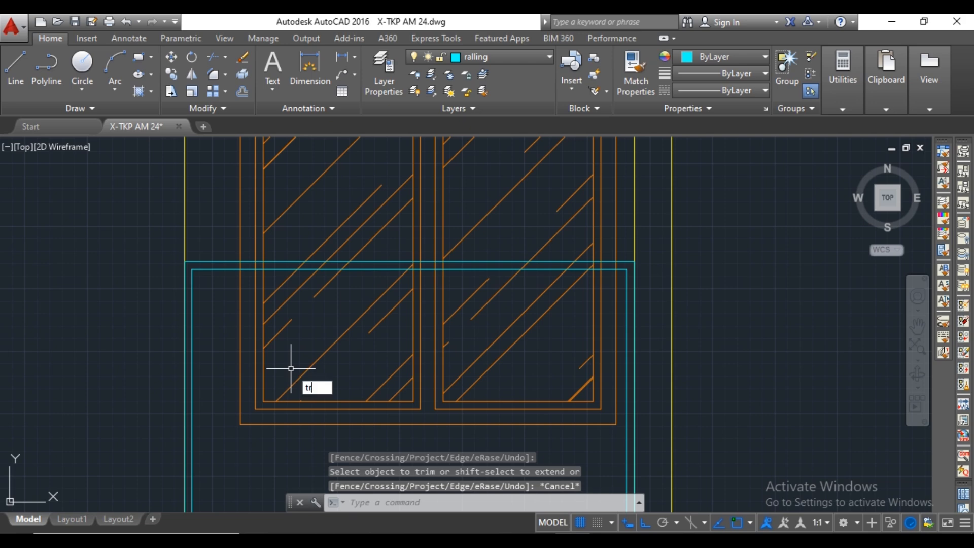
Trim the window frame and glass lines that cross between the railing's two top lines.
text(tr)
key(Return)
key(Return)
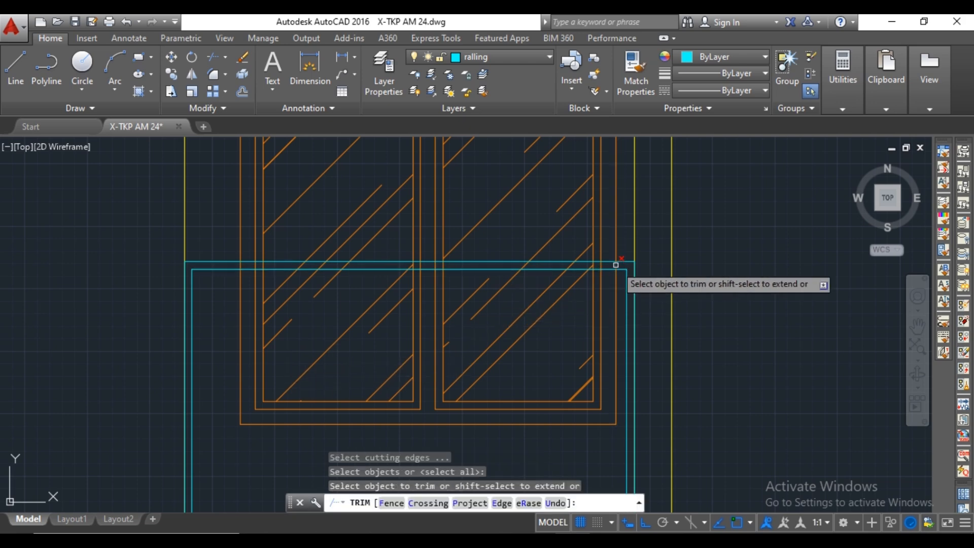
click(616, 265)
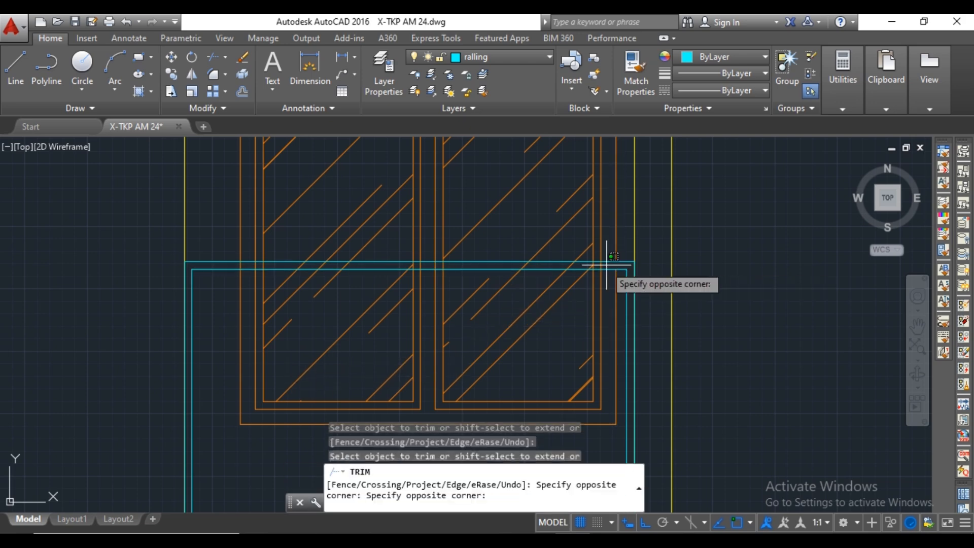
click(218, 265)
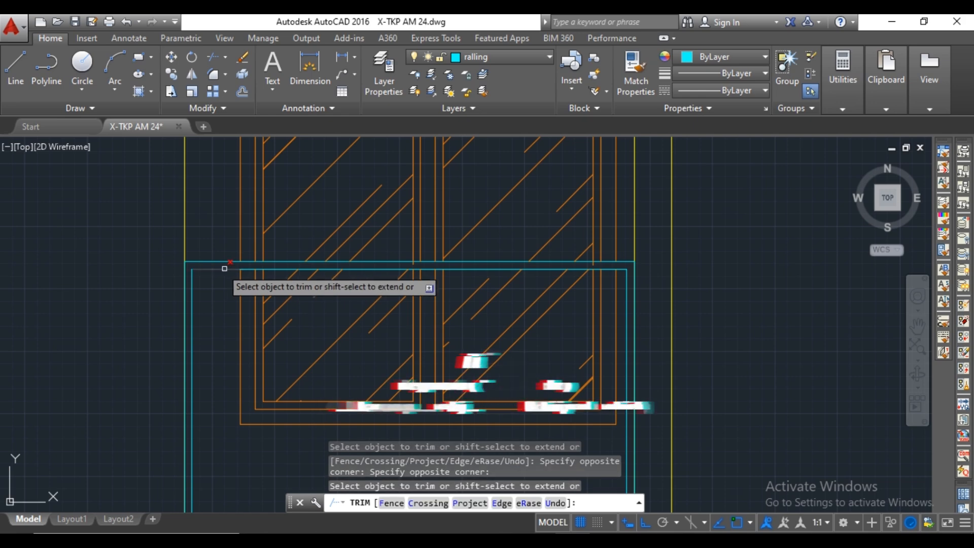
scroll(589, 266, up, 2)
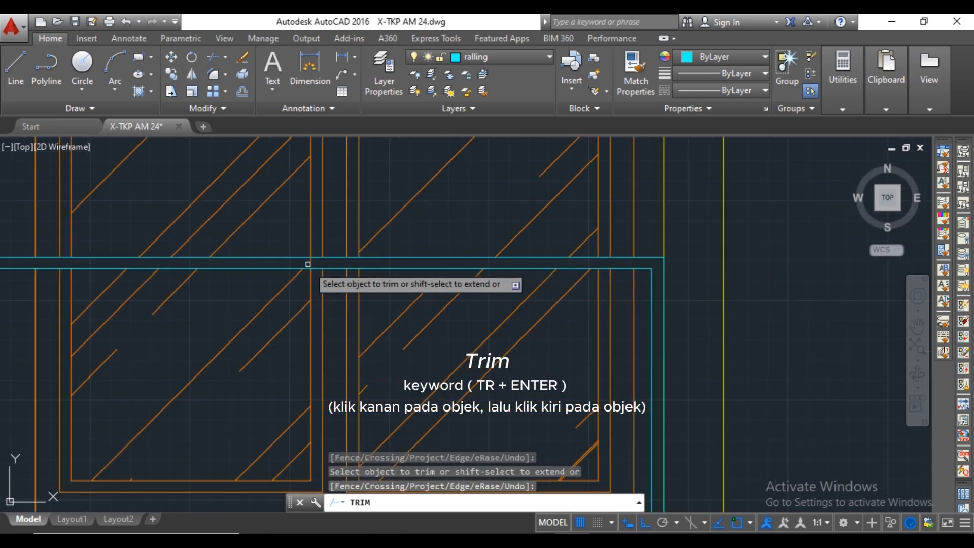
key(Escape)
scroll(314, 269, down, 4)
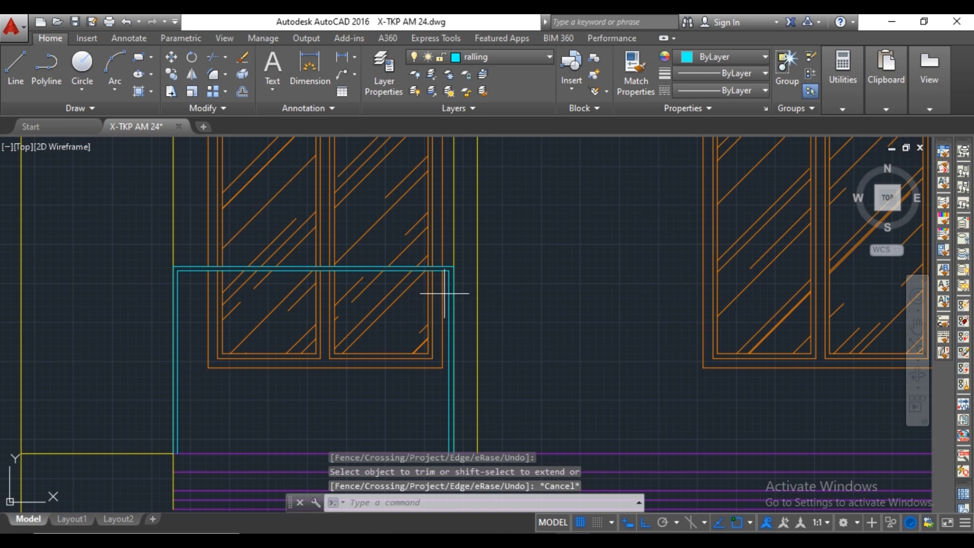
Trim the glass hatch of both panes below the railing's top rail and erase the window frame lines inside the railing.
click(444, 294)
key(Escape)
key(Return)
scroll(404, 279, up, 2)
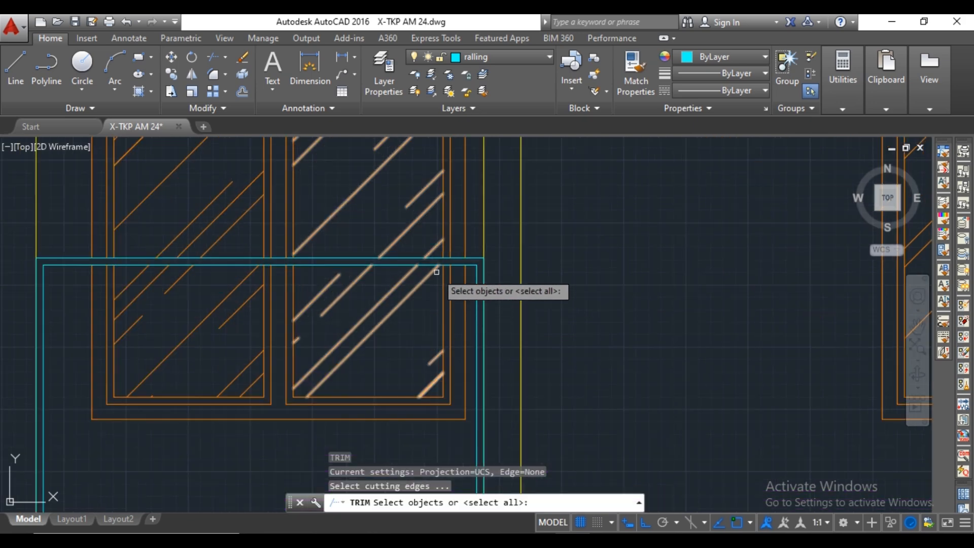
key(Return)
click(424, 277)
click(221, 300)
key(Escape)
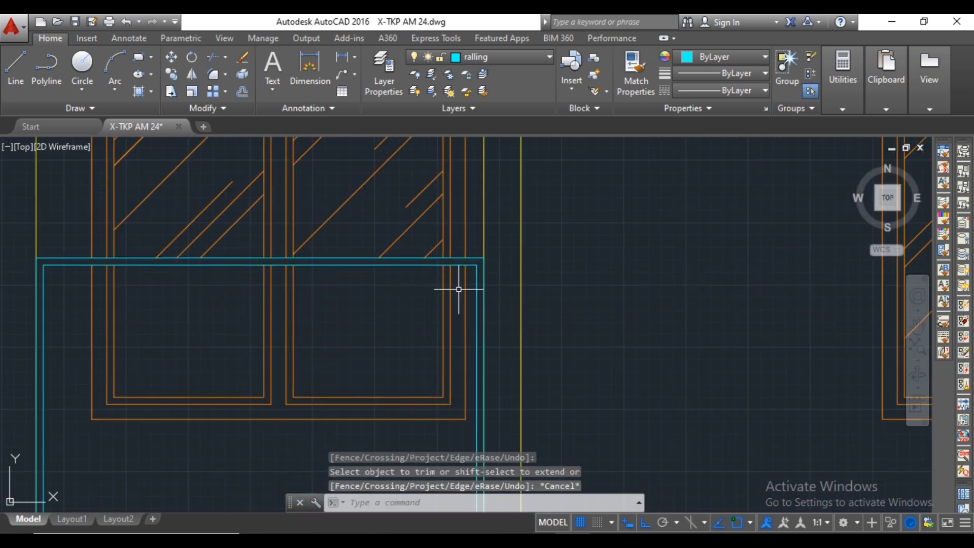
click(452, 283)
click(89, 454)
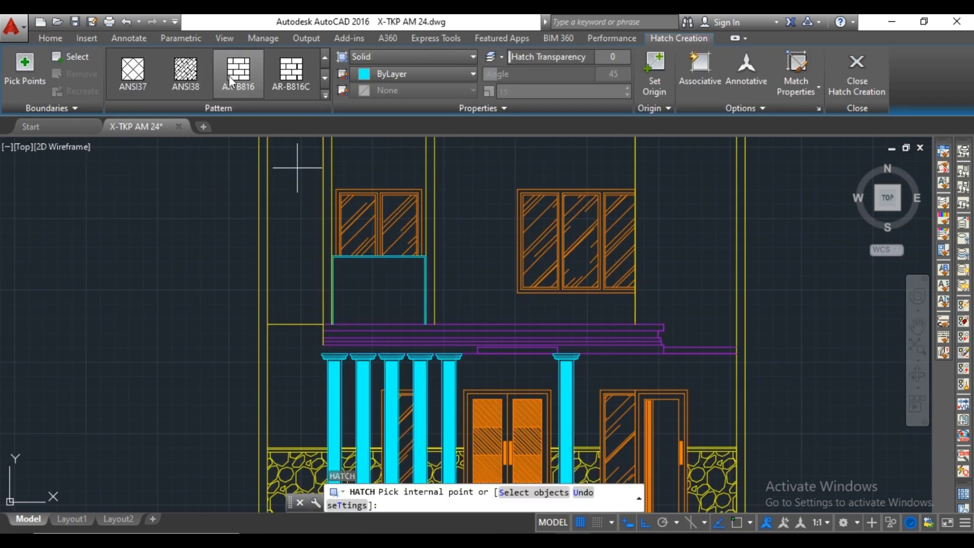
Hatch the inside of the railing with the AR-RROOF pattern at angle 45 and scale 5.
click(383, 293)
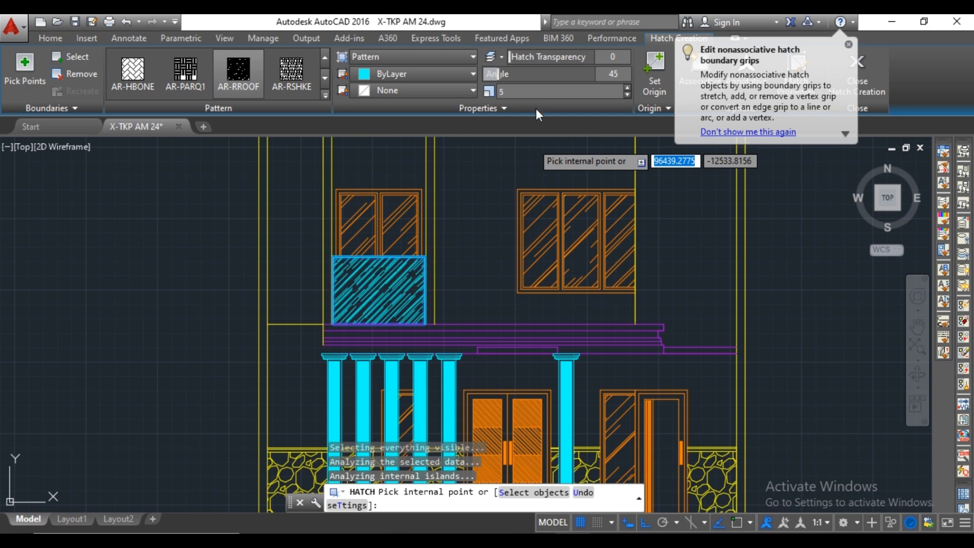
key(Escape)
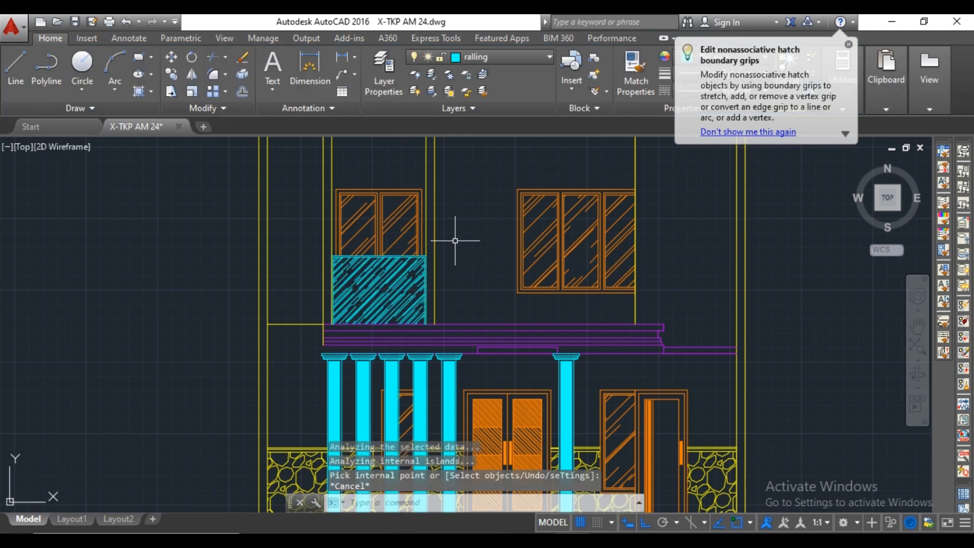
scroll(439, 248, down, 5)
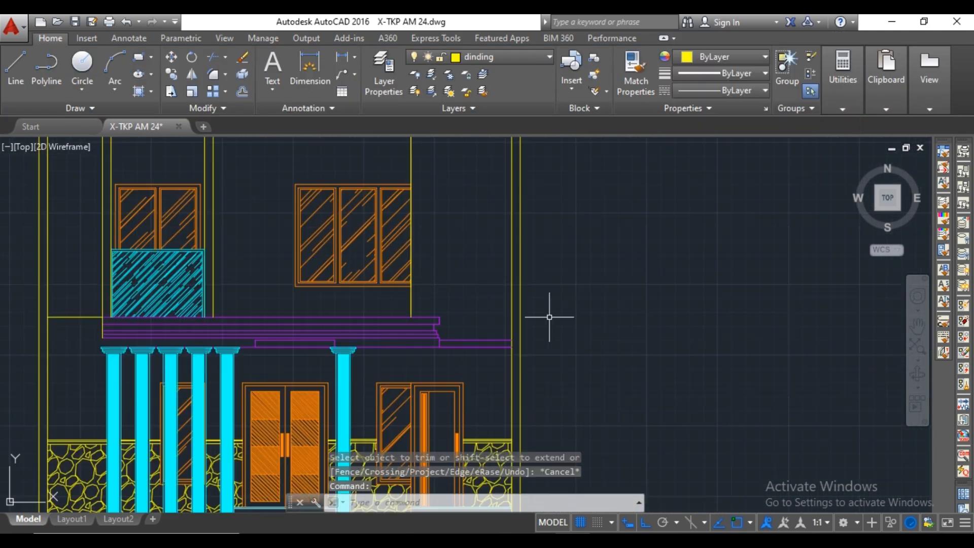
scroll(550, 317, down, 5)
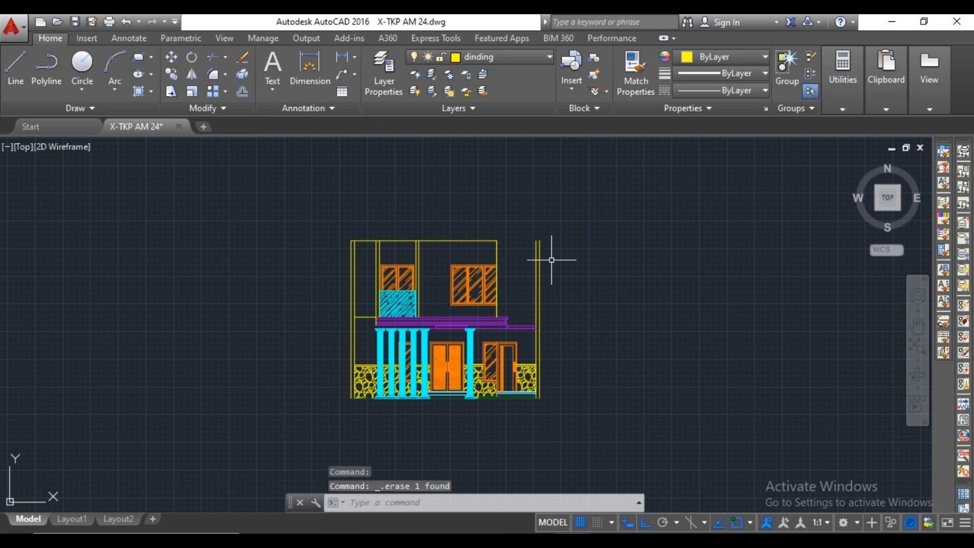
scroll(551, 260, up, 5)
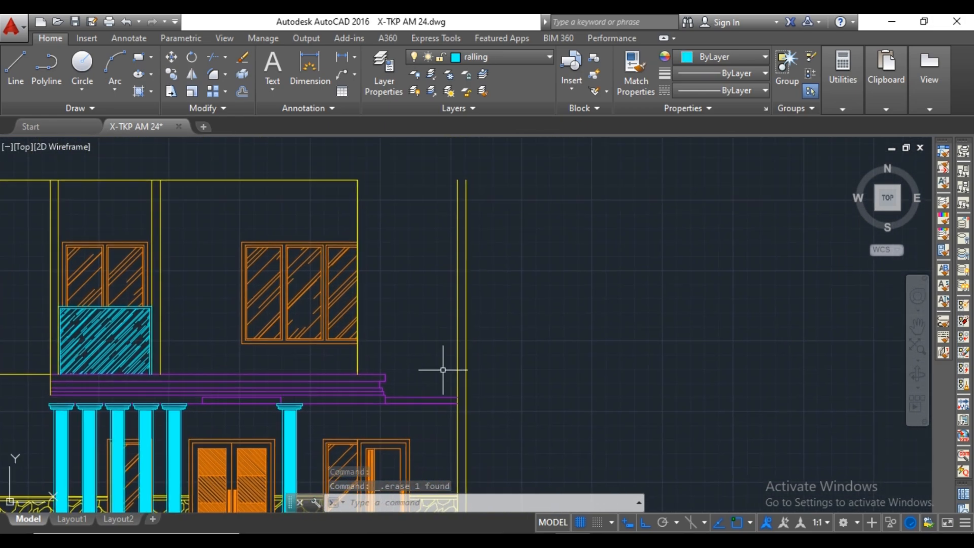
key(space)
scroll(459, 386, up, 2)
click(457, 406)
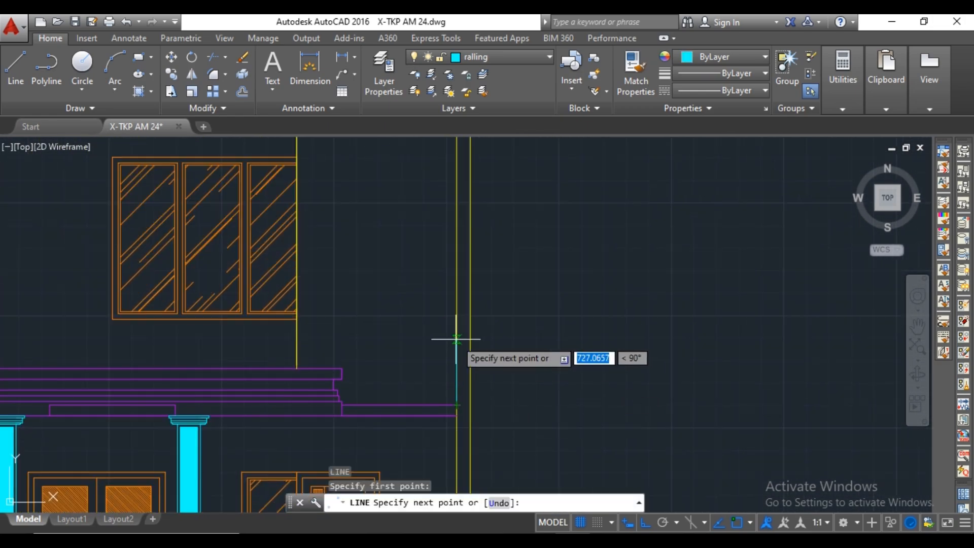
key(Escape)
On the dinding layer, draw a line 1500 up from the slab's end on the right boundary wall and across the wall's thickness.
click(510, 62)
click(479, 142)
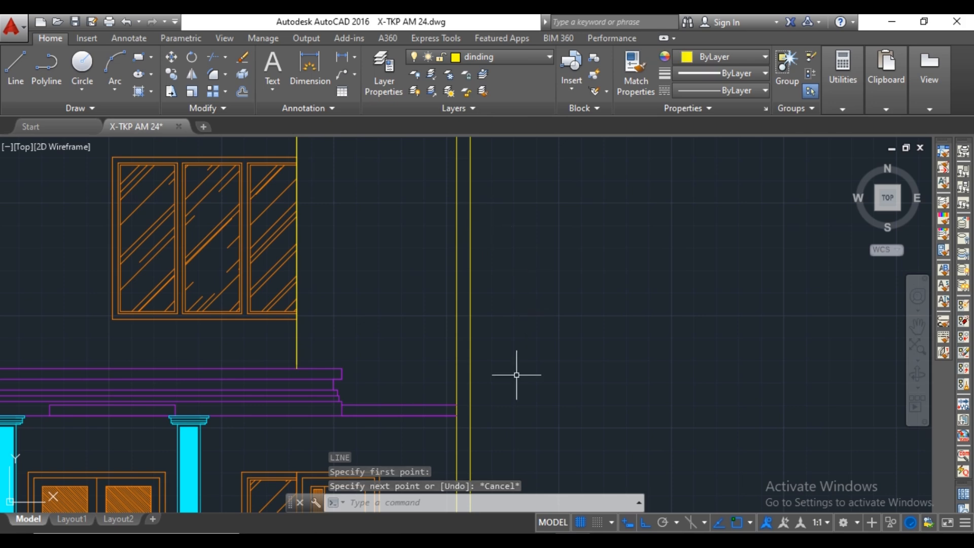
key(space)
scroll(454, 404, up, 2)
click(459, 404)
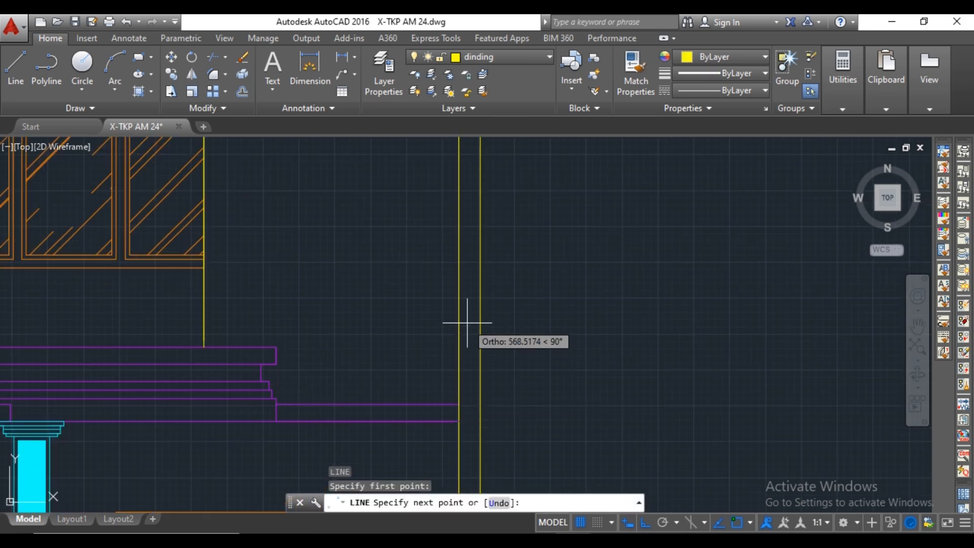
text(20)
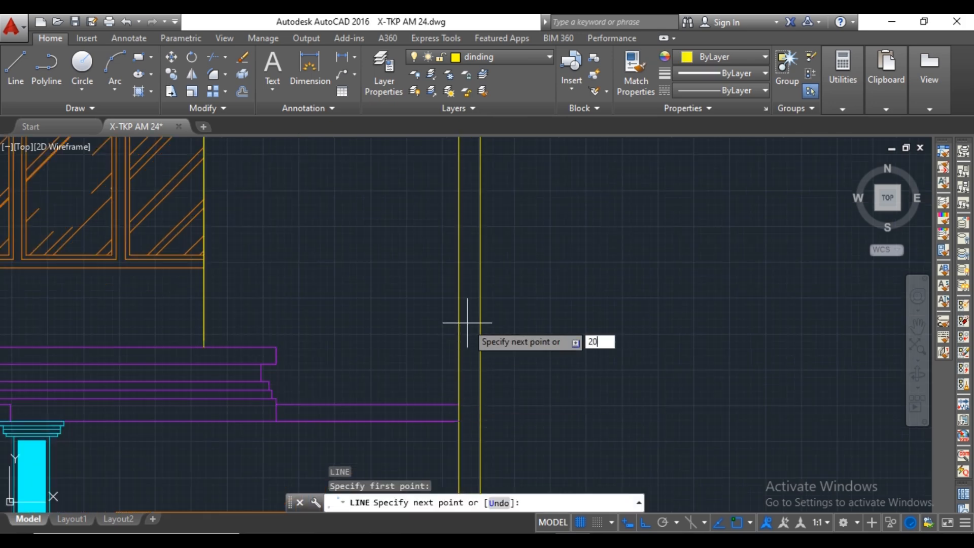
key(Return)
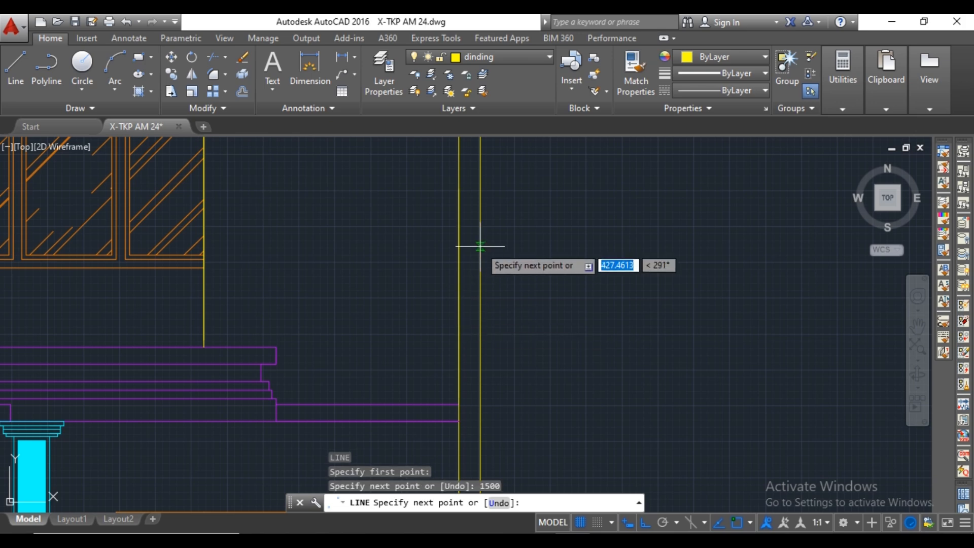
scroll(480, 245, down, 2)
middle_drag(480, 241, 477, 293)
click(478, 264)
key(Escape)
Trim the right boundary wall's two vertical lines above the new cap line.
middle_drag(525, 249, 527, 285)
text(tr)
key(Return)
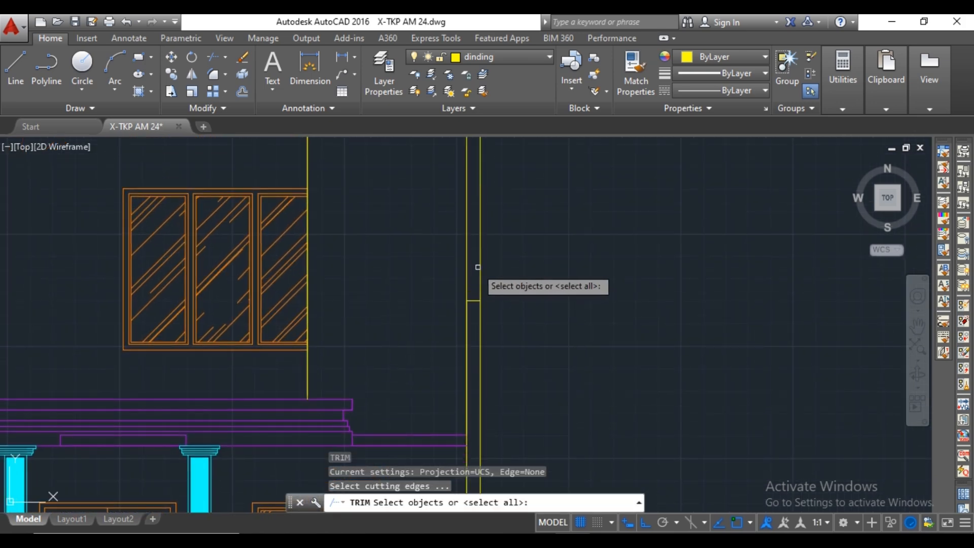
right_click(476, 267)
click(480, 263)
click(472, 251)
click(460, 247)
Try to trim the vertical wall line to the left of the balcony window, above the railing, and undo the trim.
scroll(460, 246, down, 2)
middle_drag(224, 295, 266, 300)
scroll(238, 297, up, 2)
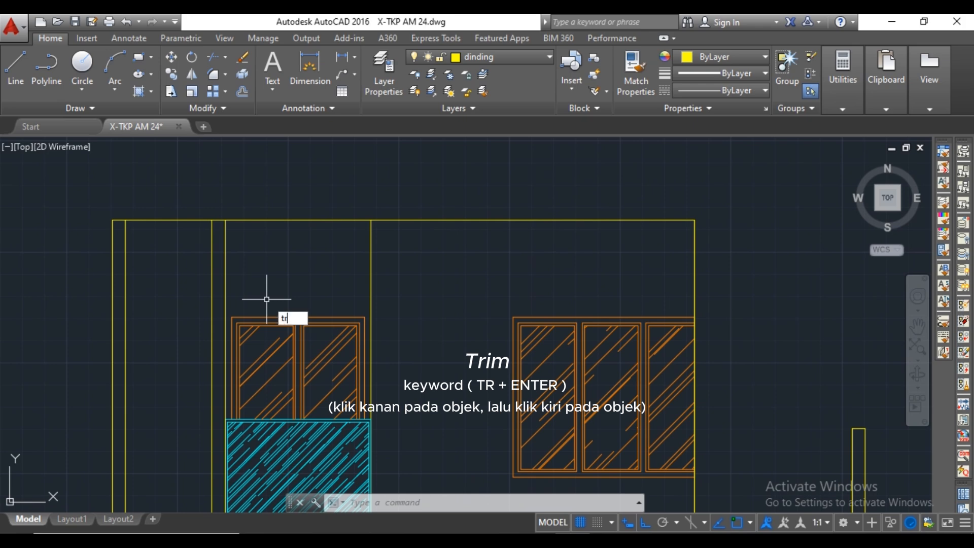
key(Return)
right_click(223, 279)
click(224, 278)
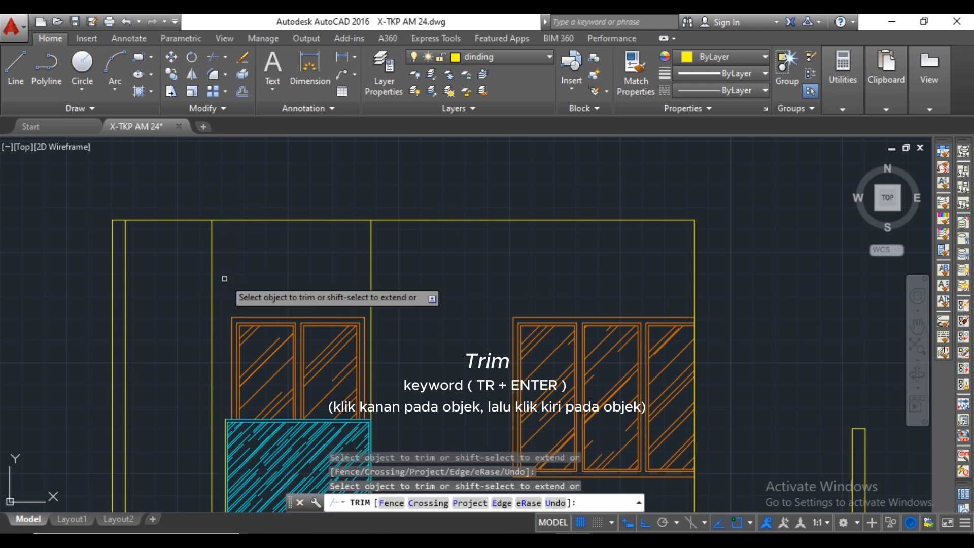
scroll(224, 278, down, 2)
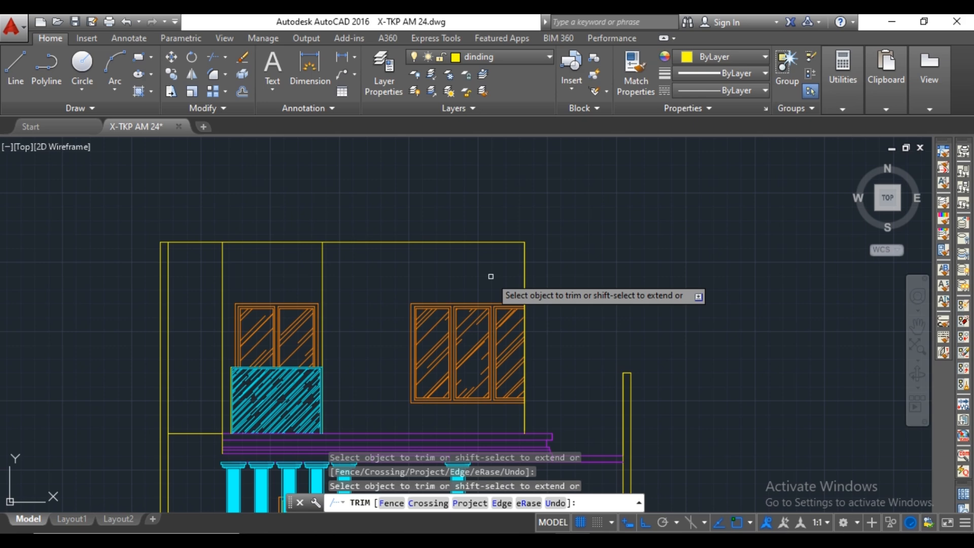
key(ctrl+z)
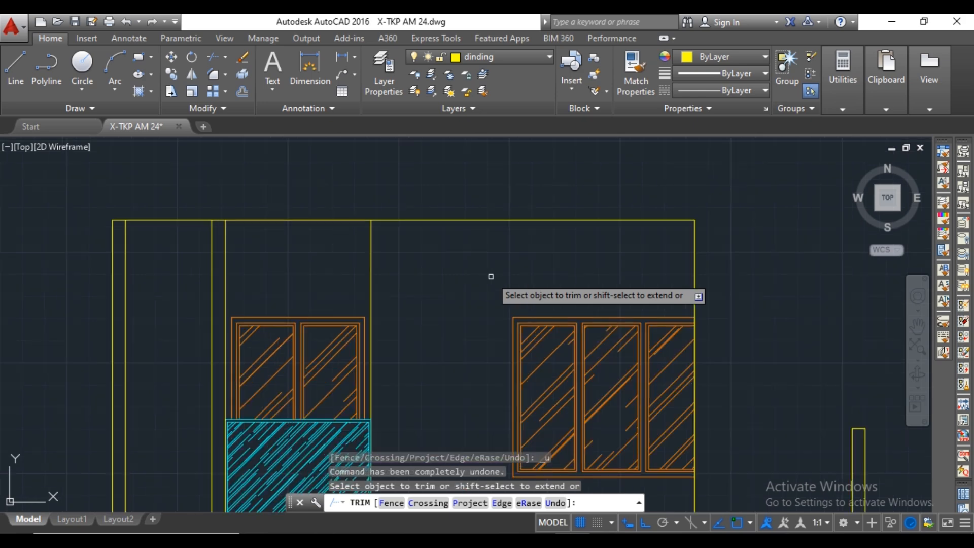
key(Escape)
On the kusen layer, hatch the narrow upper-floor wall panel left of the balcony with ANSI31 at angle 45 and scale 5.
scroll(449, 269, down, 3)
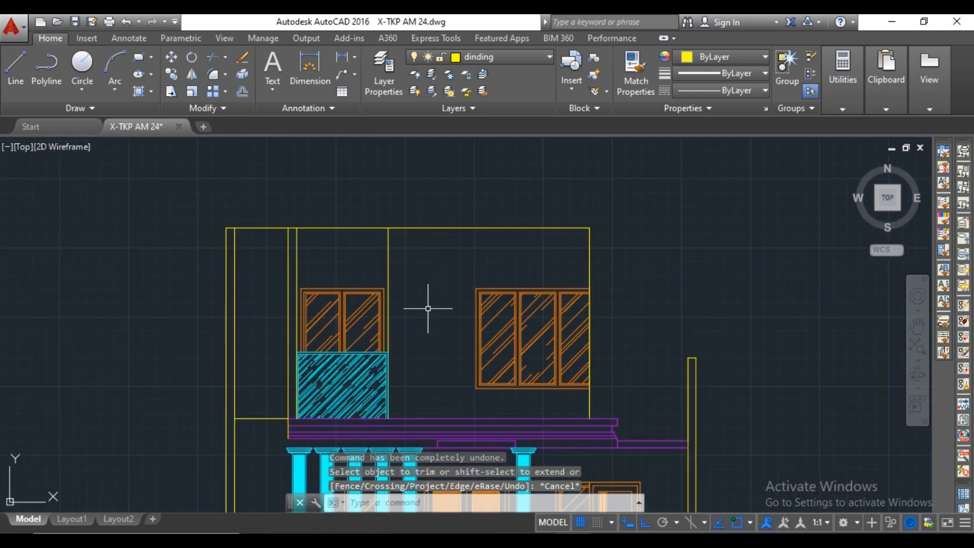
scroll(427, 306, down, 3)
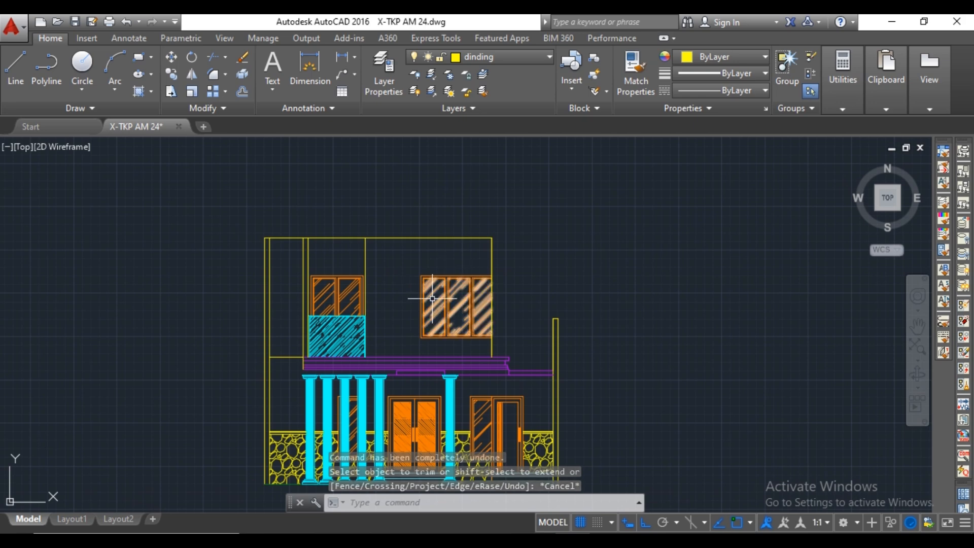
mouse_move(432, 284)
middle_down()
mouse_move(423, 250)
mouse_move(434, 259)
middle_up()
scroll(326, 239, up, 2)
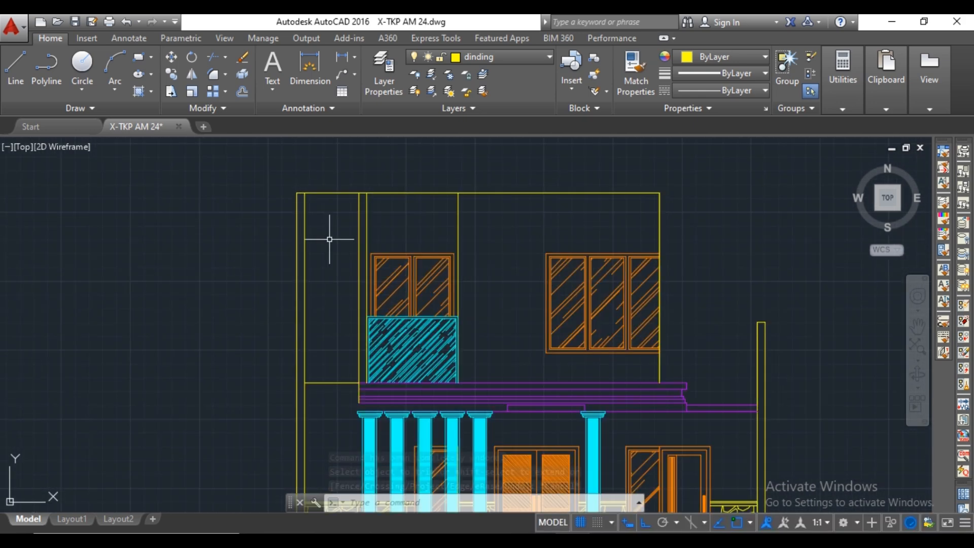
click(509, 54)
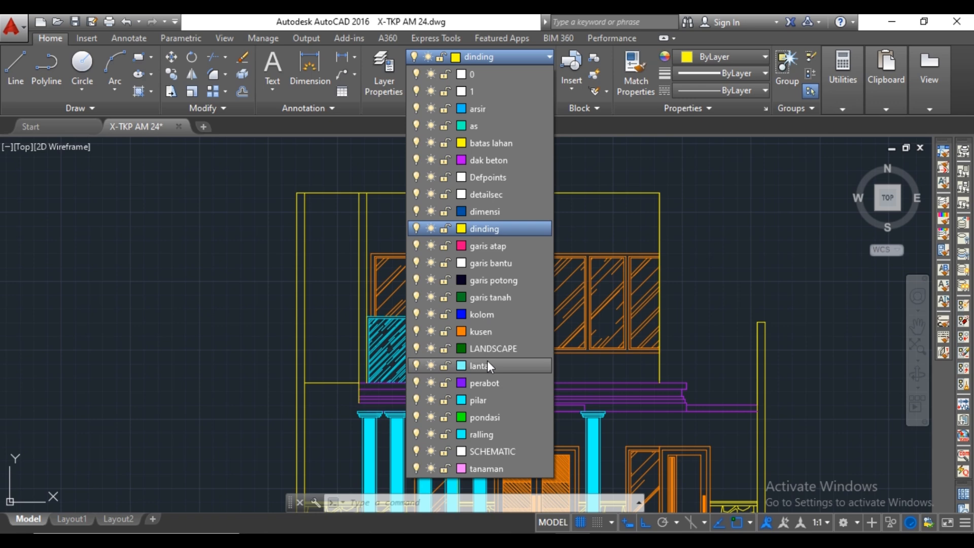
click(490, 328)
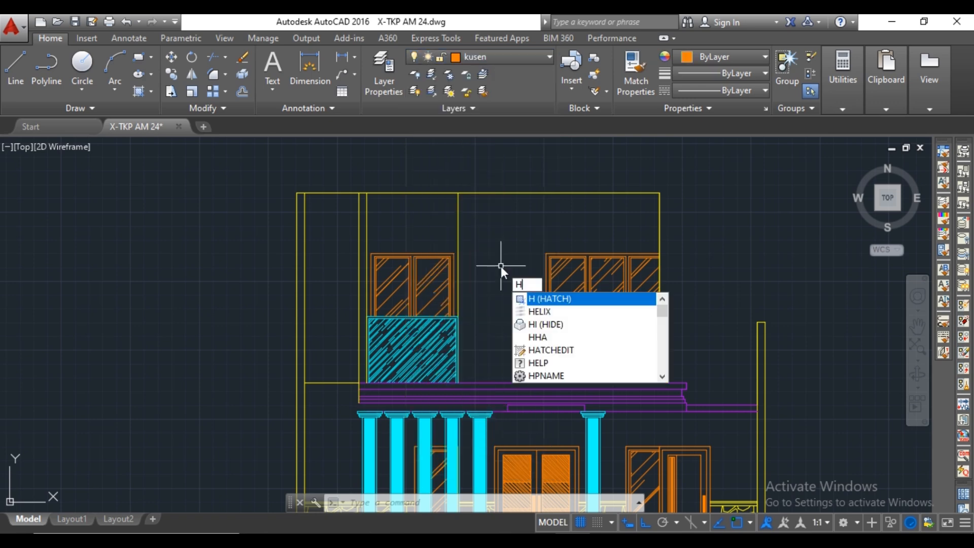
key(Escape)
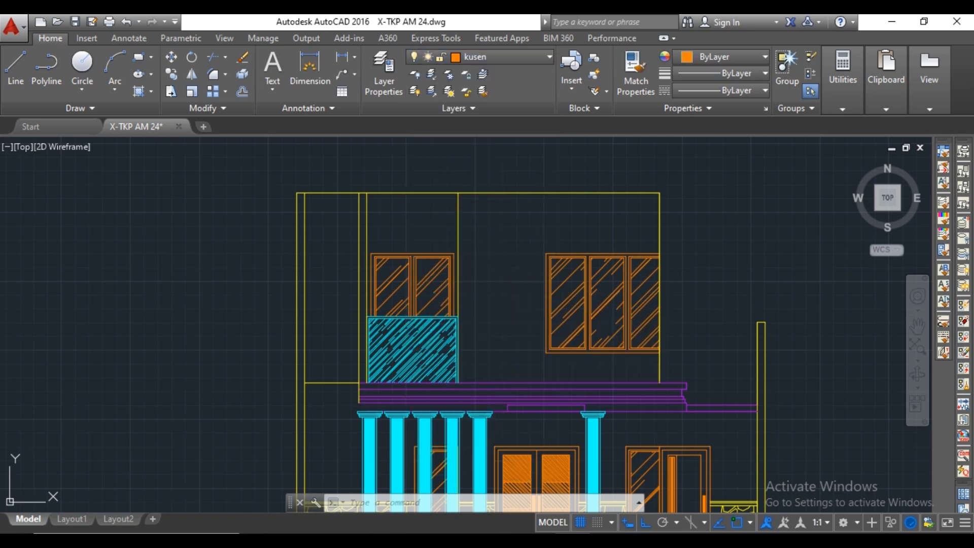
text(h)
key(Return)
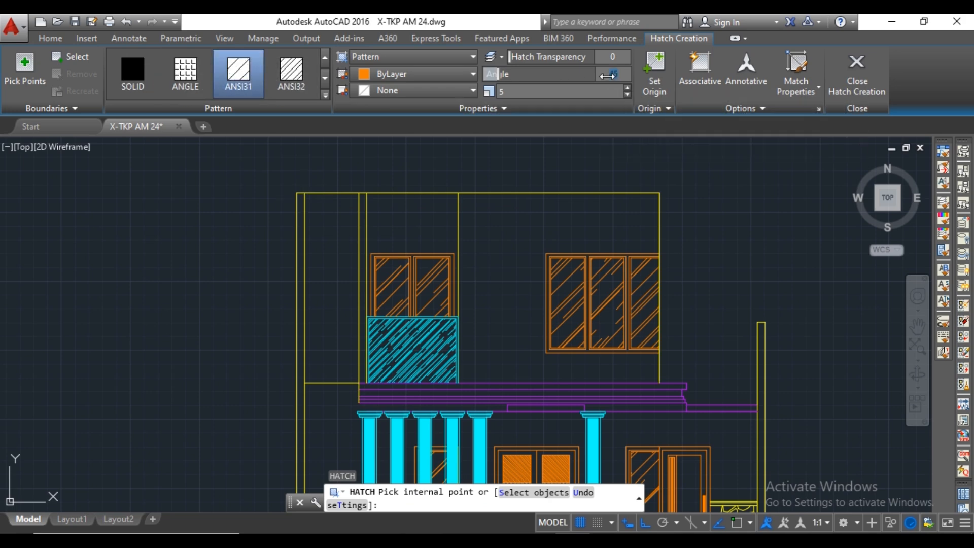
click(340, 267)
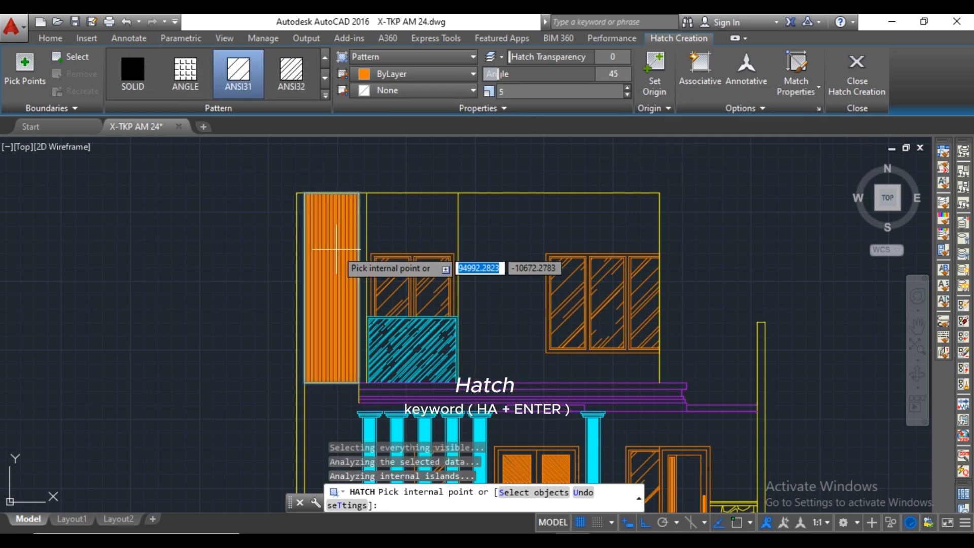
key(Escape)
click(332, 284)
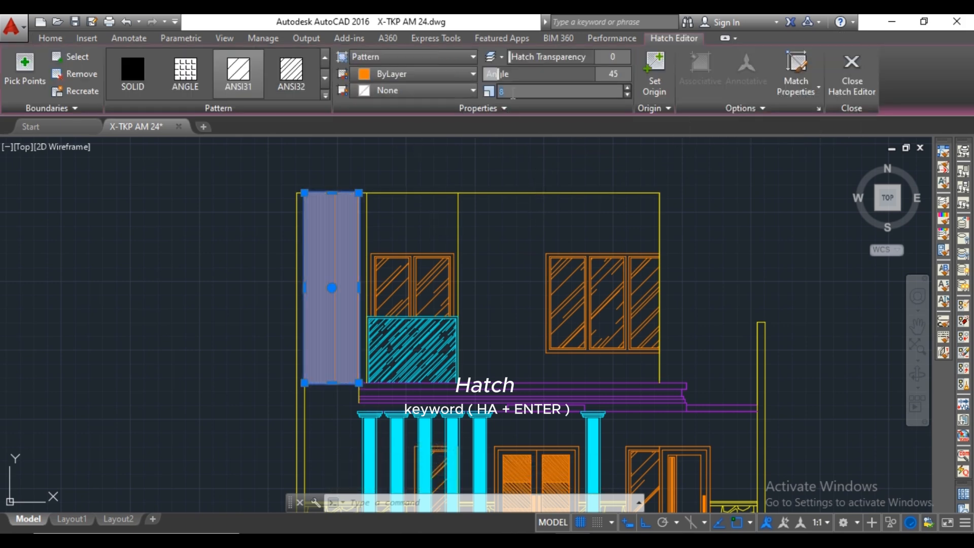
key(Return)
key(Escape)
scroll(344, 229, down, 2)
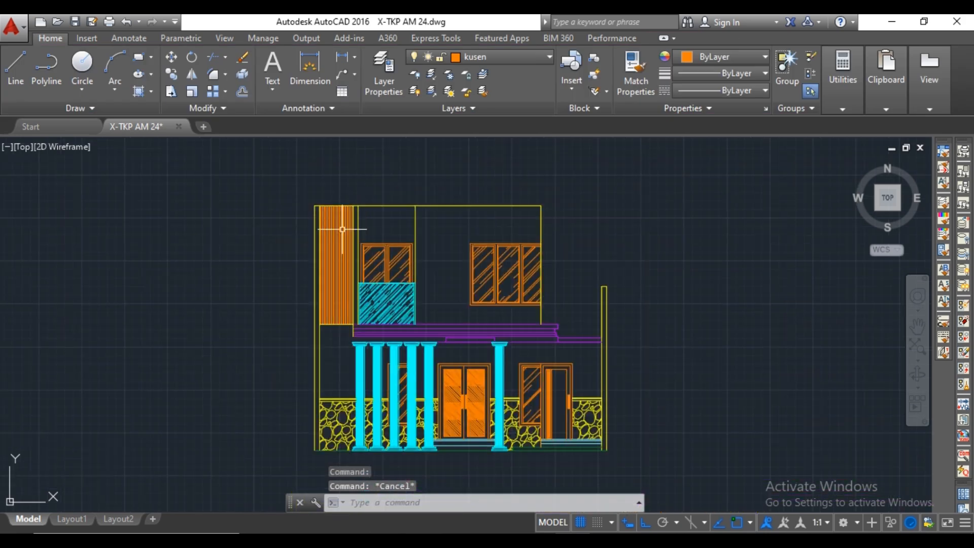
On the dinding layer, draw a line 2000 up from the right wall's outer base corner and across the wall's thickness.
middle_drag(510, 213, 478, 227)
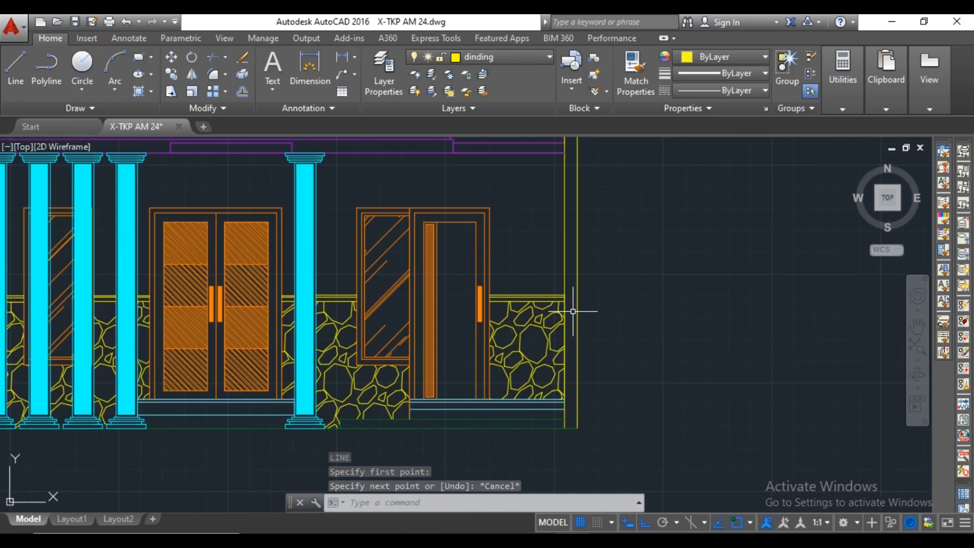
text(l)
key(Return)
click(577, 429)
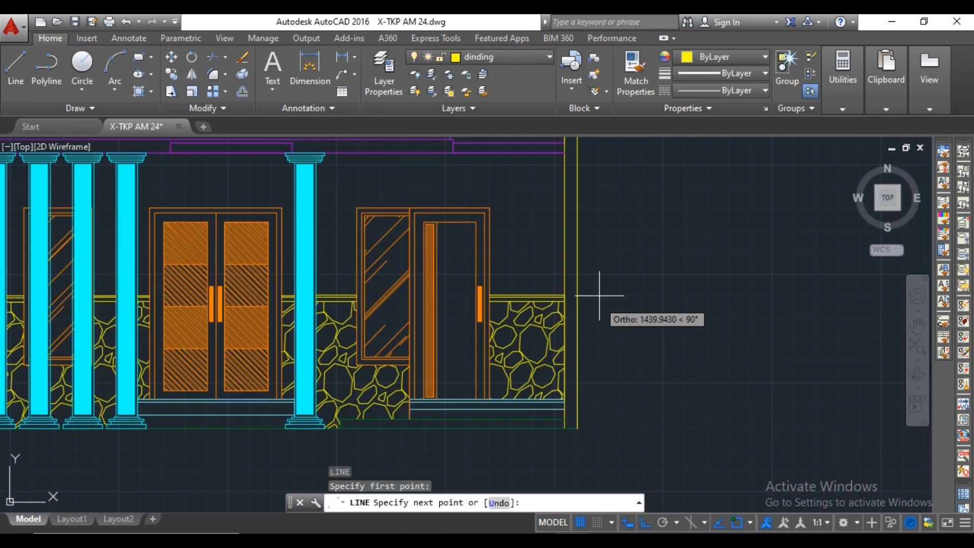
text(2000)
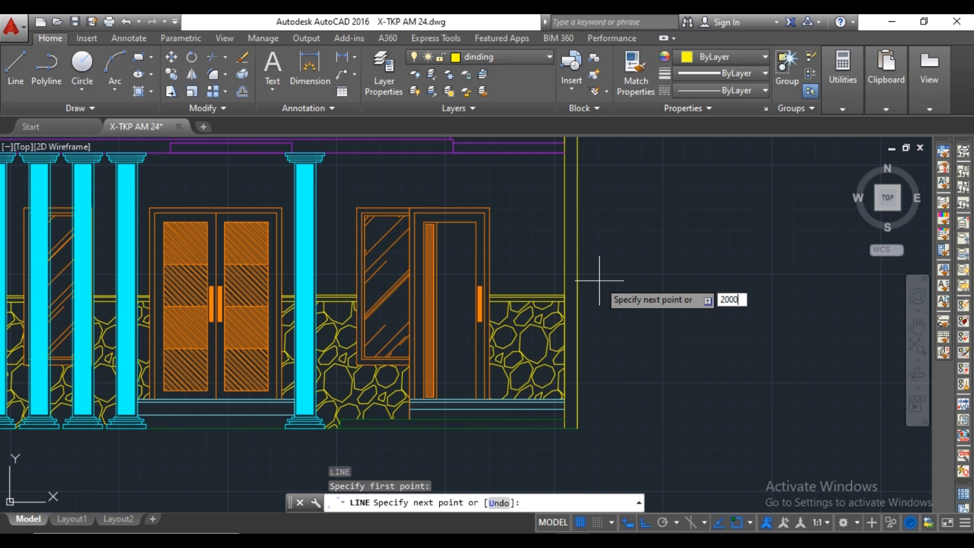
key(Return)
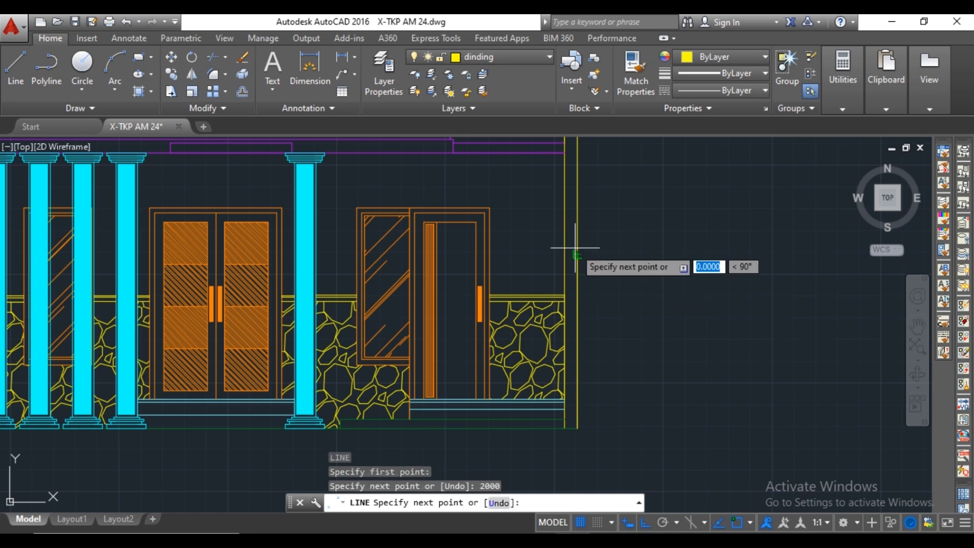
key(Escape)
scroll(616, 256, down, 2)
middle_drag(615, 256, 654, 255)
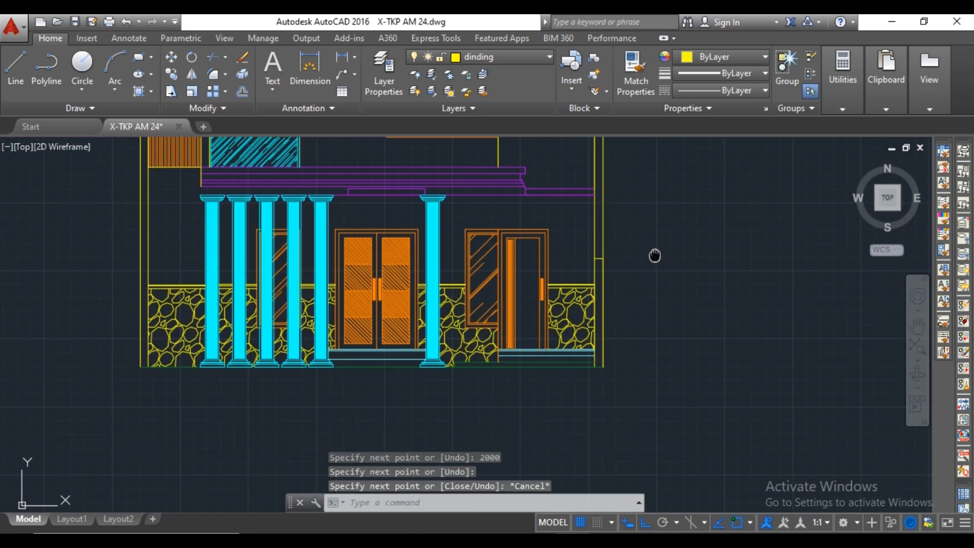
Draw a line 200 long upward from the left wall's outer base corner.
text(l)
key(Return)
scroll(135, 359, up, 2)
click(142, 372)
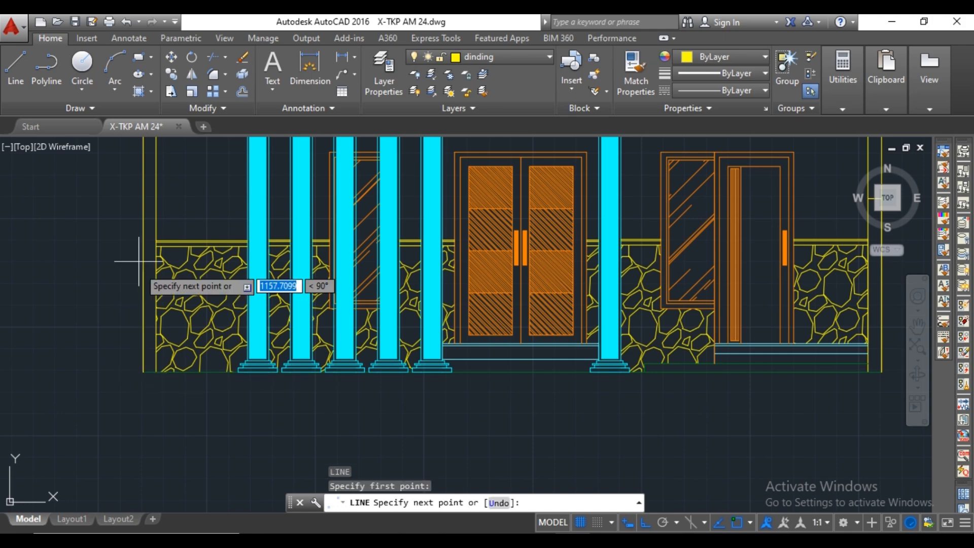
text(200)
key(Return)
middle_drag(141, 223, 150, 294)
key(Escape)
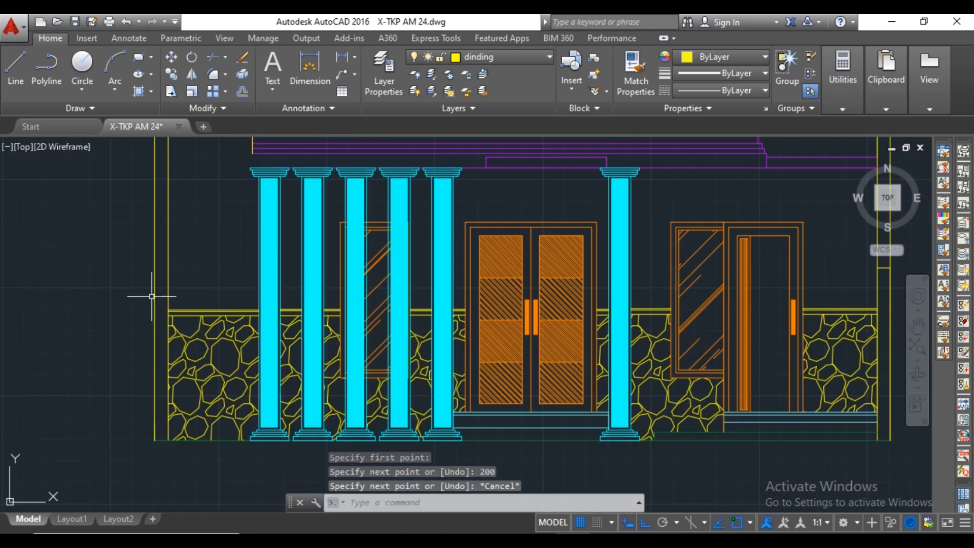
Draw a line 2000 up from the left wall's outer base corner and across the wall's thickness.
scroll(155, 414, down, 3)
key(Escape)
text(l)
key(Return)
scroll(137, 374, up, 4)
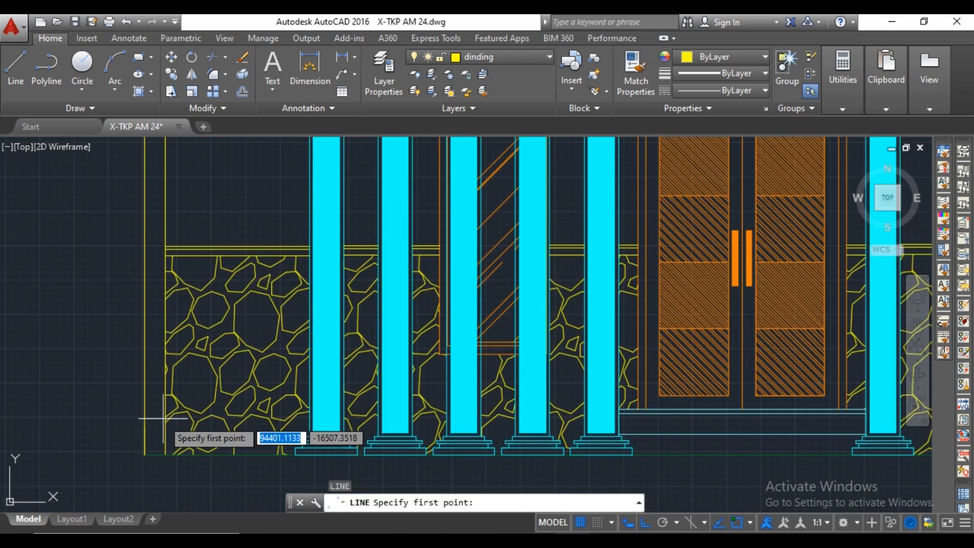
click(149, 404)
text(2000)
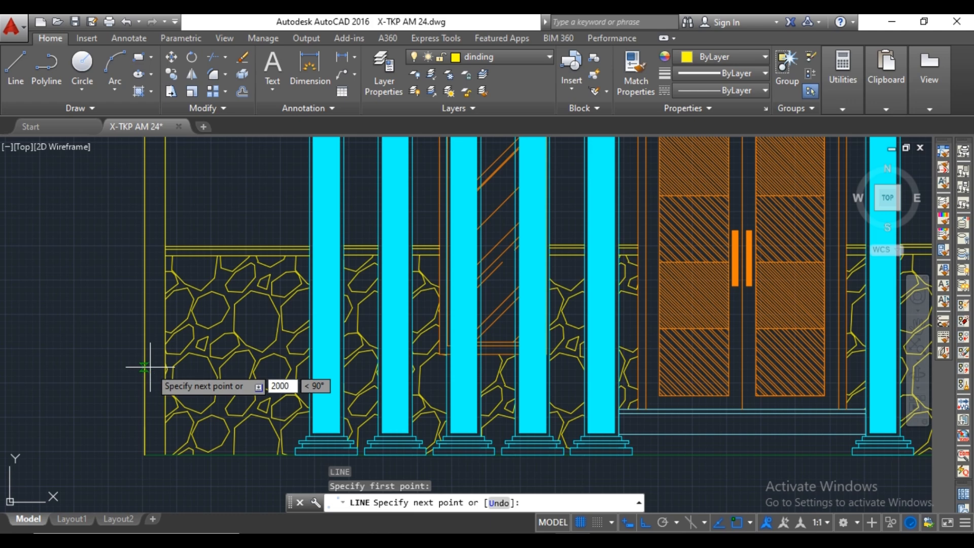
key(Return)
scroll(164, 363, down, 4)
scroll(172, 371, up, 3)
click(162, 366)
key(Escape)
Hatch the lower section of the right wall with ANSI31 at angle 45 and scale 5.
scroll(165, 365, down, 3)
middle_drag(204, 343, 220, 332)
middle_drag(438, 332, 365, 323)
scroll(388, 320, down, 3)
text(ha)
key(Return)
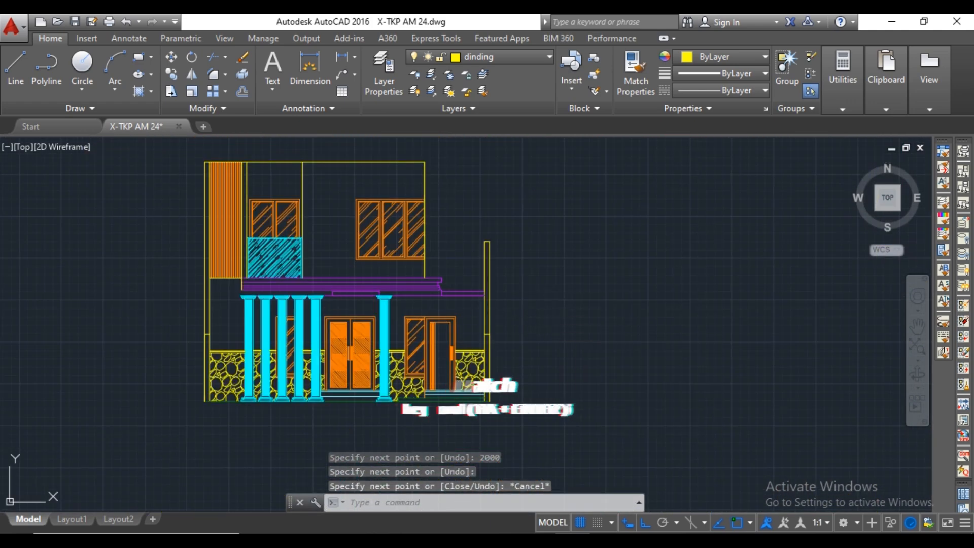
scroll(492, 352, up, 2)
click(485, 344)
scroll(419, 365, down, 2)
middle_drag(417, 365, 557, 364)
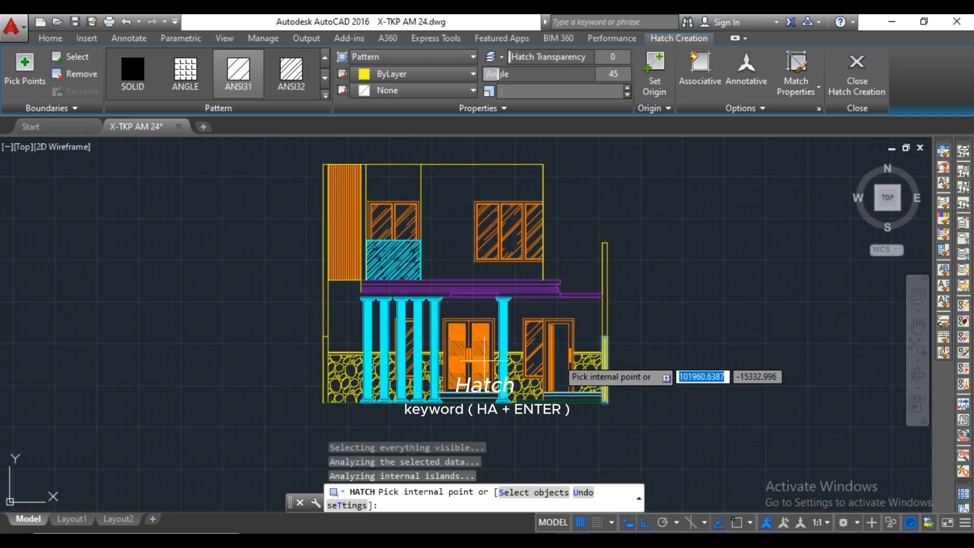
scroll(347, 351, up, 4)
key(Return)
key(Return)
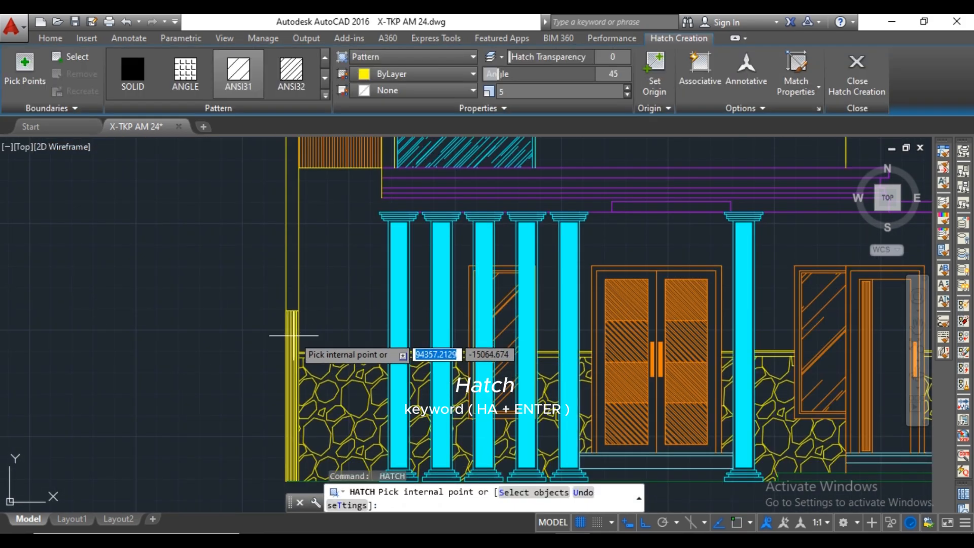
Fill the lower sections of the left and right outer walls with the SOLID hatch pattern.
scroll(294, 350, up, 2)
scroll(294, 350, down, 2)
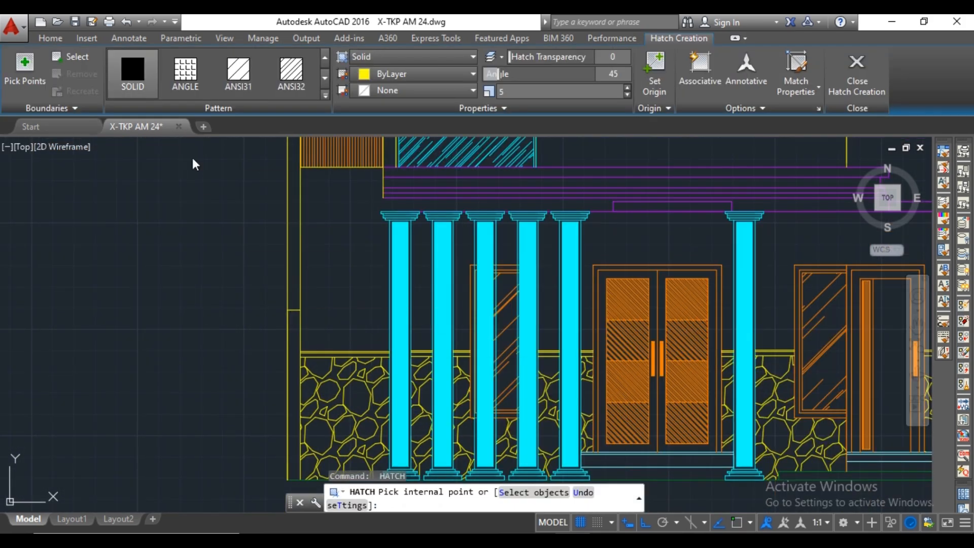
click(290, 329)
scroll(614, 324, down, 2)
scroll(599, 316, up, 4)
click(598, 316)
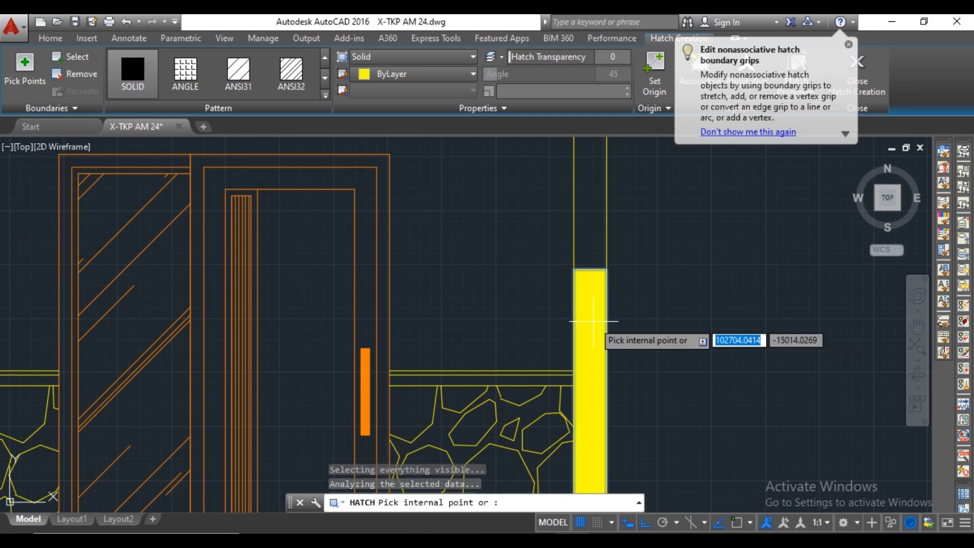
key(Escape)
scroll(631, 315, down, 4)
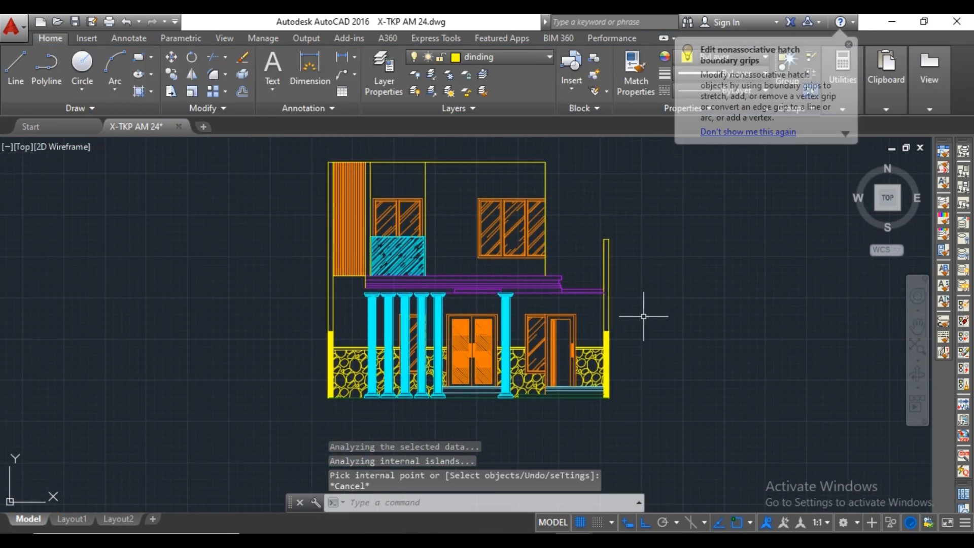
Make the garis atap layer current for drawing the roof.
mouse_move(641, 319)
middle_down()
mouse_move(620, 357)
mouse_move(625, 398)
middle_up()
middle_drag(572, 261, 577, 270)
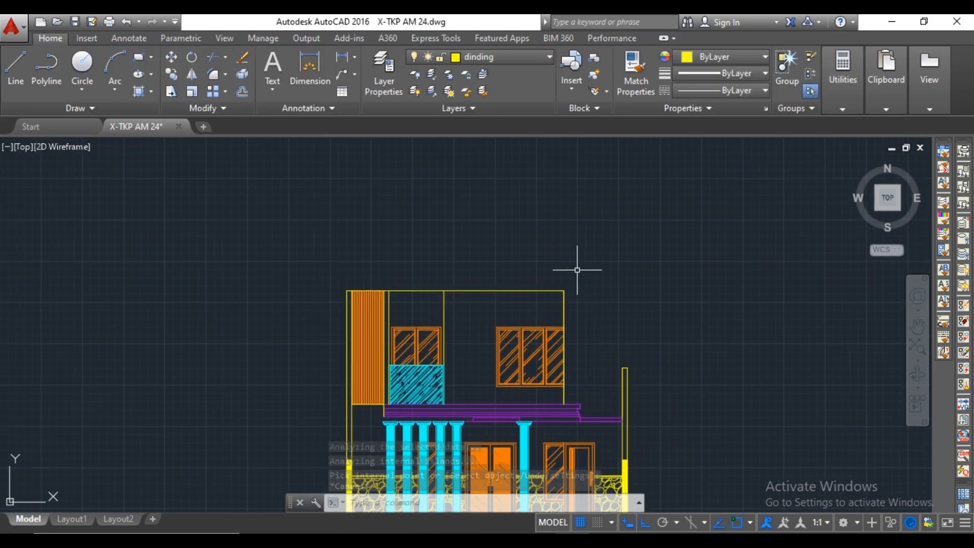
click(528, 56)
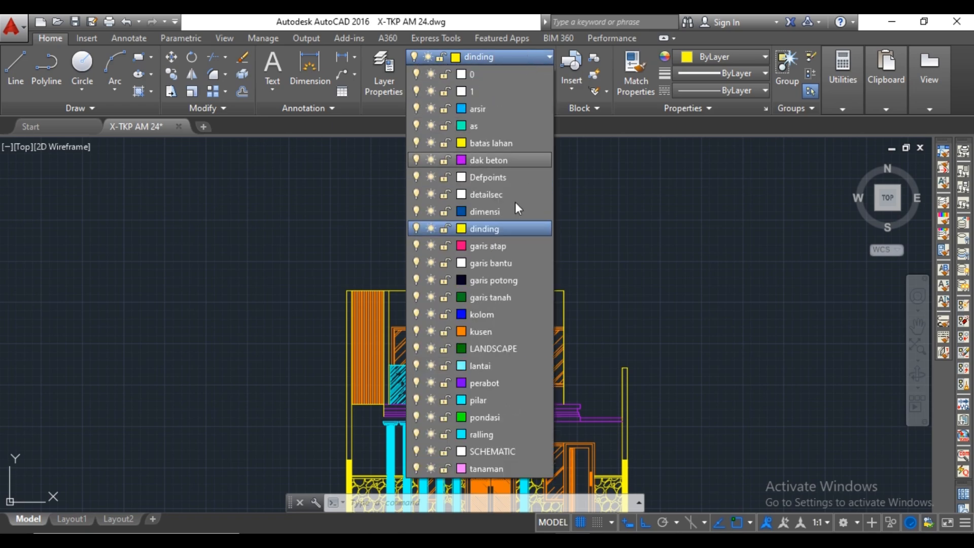
click(514, 247)
Draw a vertical construction line through the lower right corner of the roof outline on the upper floor plan.
scroll(515, 248, down, 8)
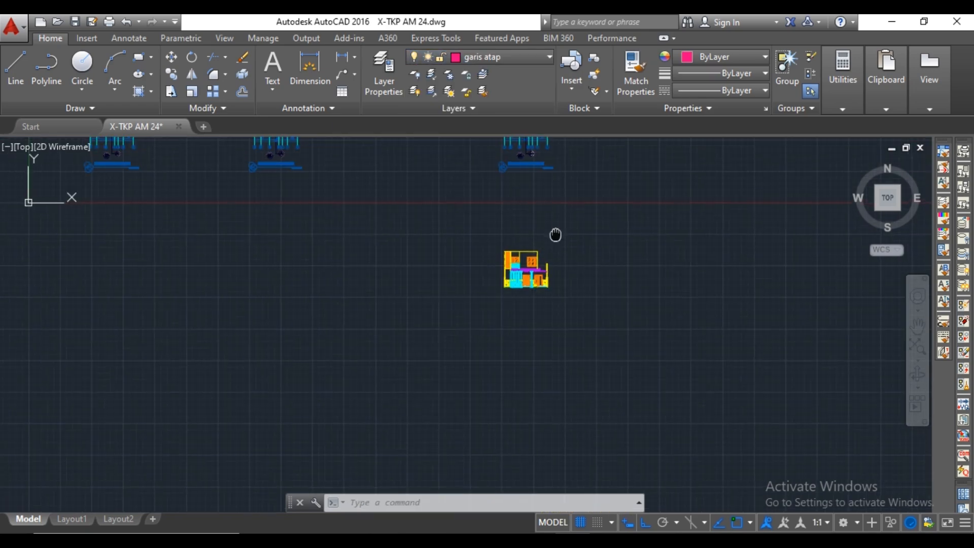
middle_drag(555, 233, 566, 317)
middle_drag(565, 256, 562, 348)
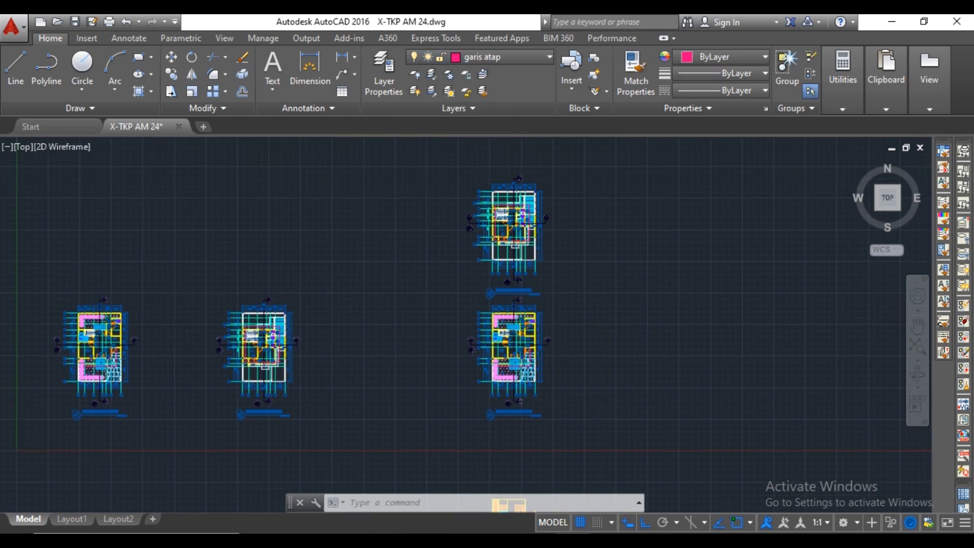
scroll(548, 294, up, 4)
middle_drag(581, 211, 578, 299)
text(l)
key(Return)
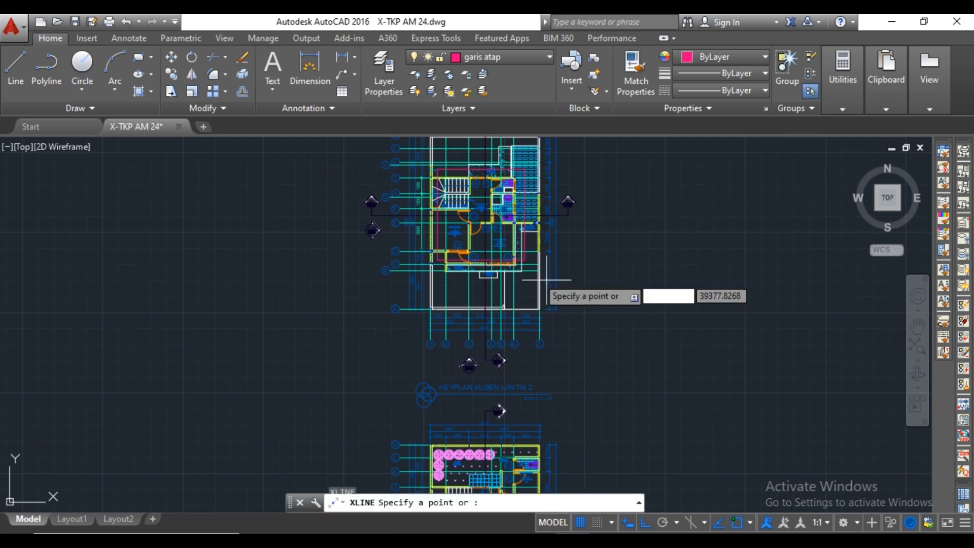
scroll(543, 273, up, 6)
click(545, 244)
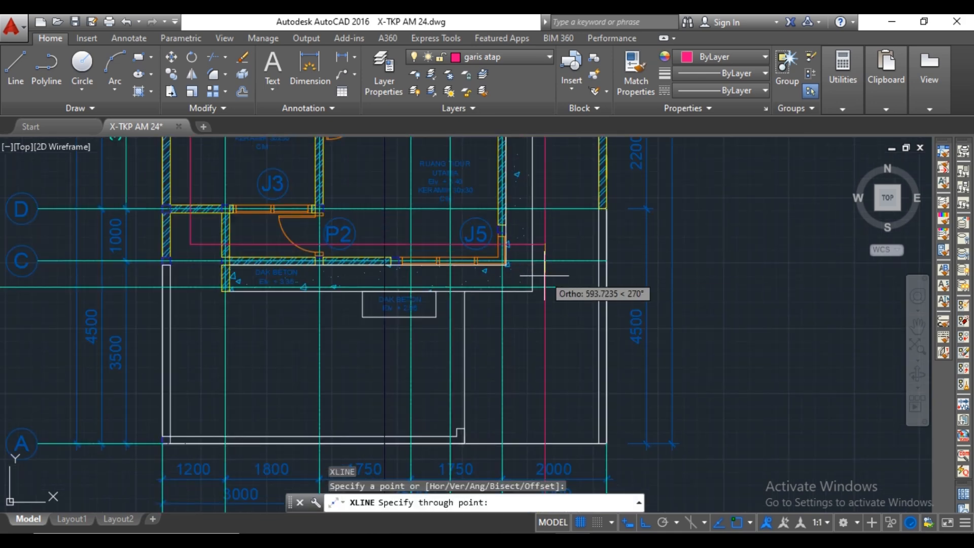
click(543, 276)
key(Return)
Draw a vertical construction line through the lower left corner of the roof outline on the same floor plan.
middle_drag(348, 276, 470, 293)
key(Return)
scroll(372, 276, up, 4)
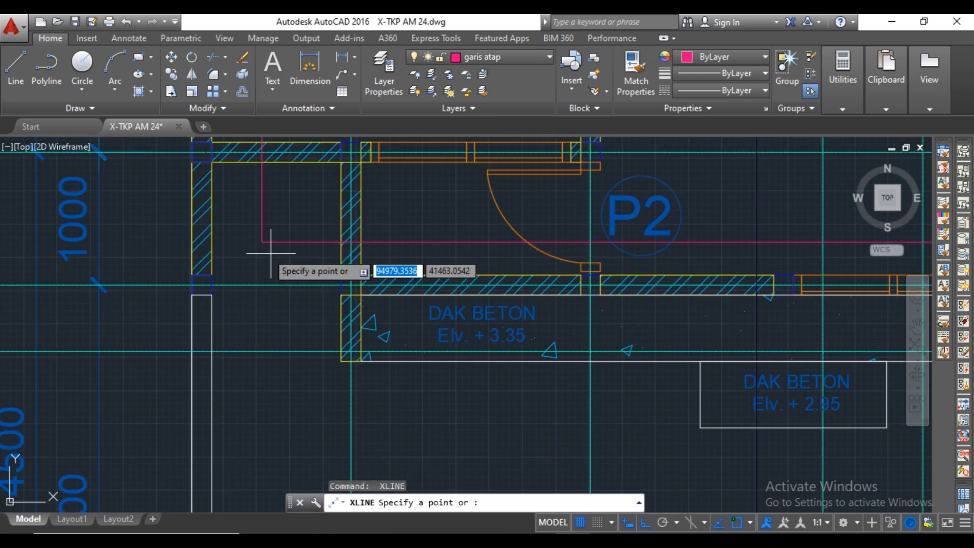
click(262, 243)
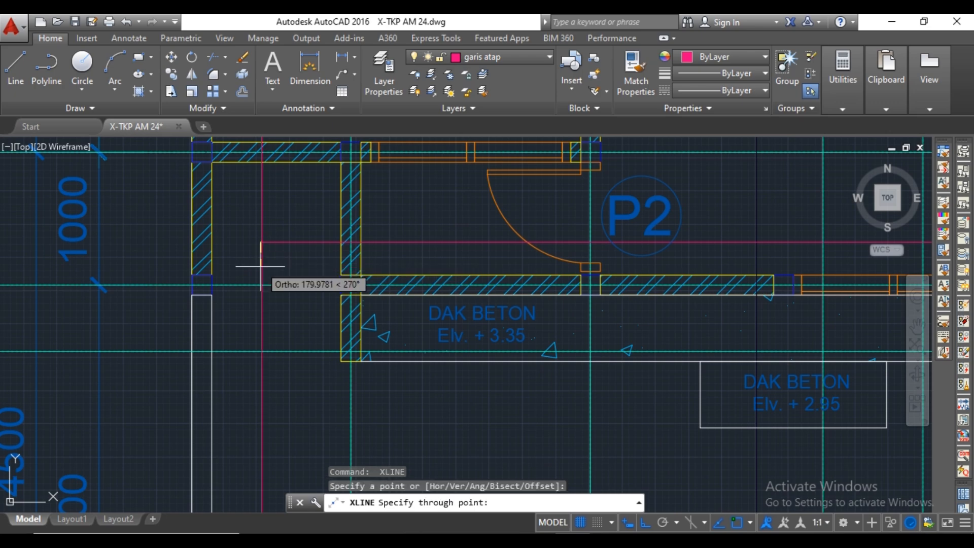
click(260, 267)
key(Escape)
Draw the eave line along the top of the elevation's upper walls, between the two vertical construction lines.
scroll(373, 268, down, 13)
middle_drag(386, 269, 401, 183)
scroll(409, 318, up, 8)
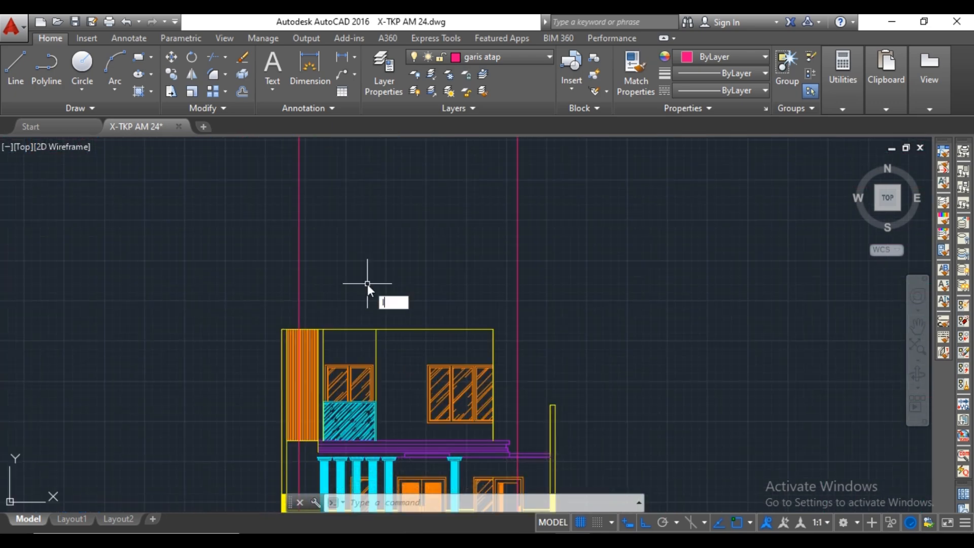
key(Return)
scroll(417, 298, up, 3)
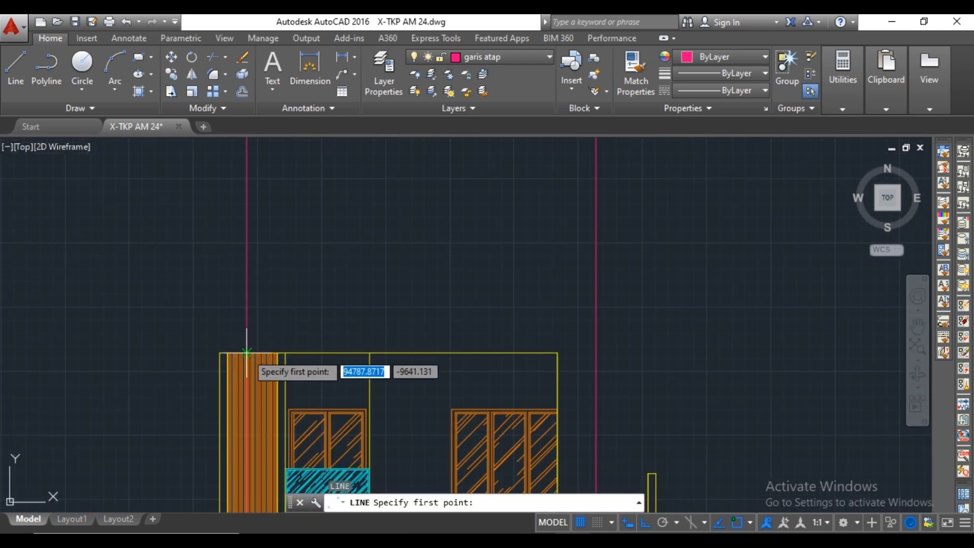
click(246, 352)
middle_drag(600, 350, 519, 347)
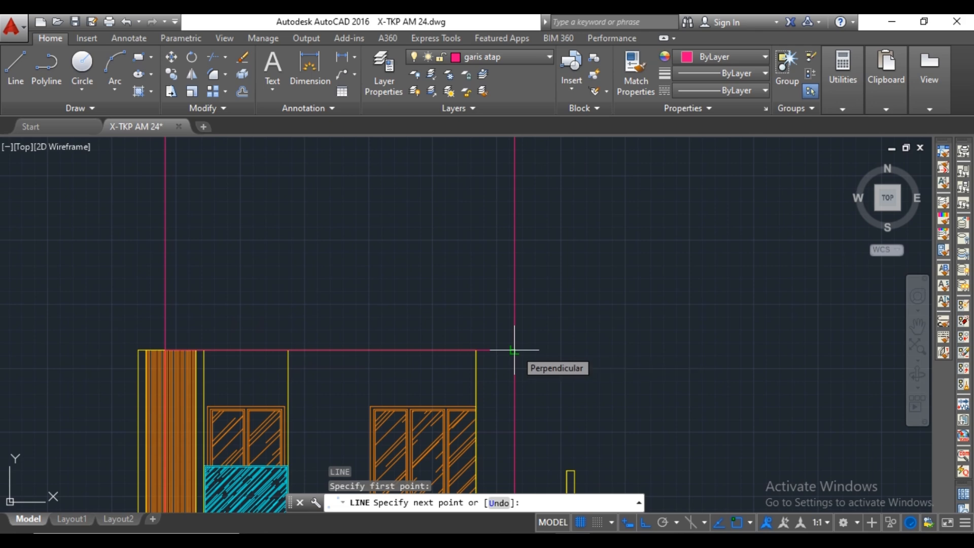
click(514, 350)
key(Escape)
Copy the eave line 2500 straight up to form the roof's ridge line.
scroll(244, 325, down, 2)
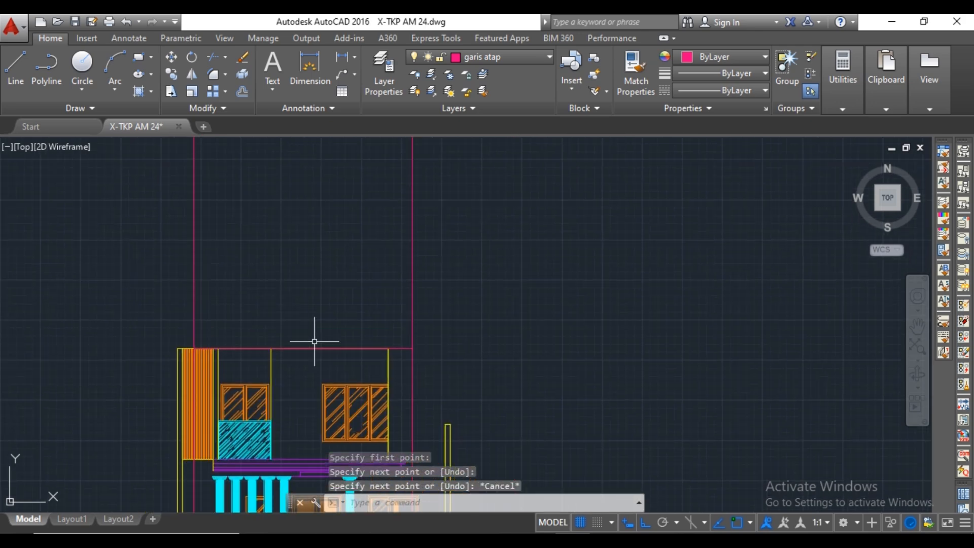
click(315, 348)
text(co)
key(Return)
click(330, 348)
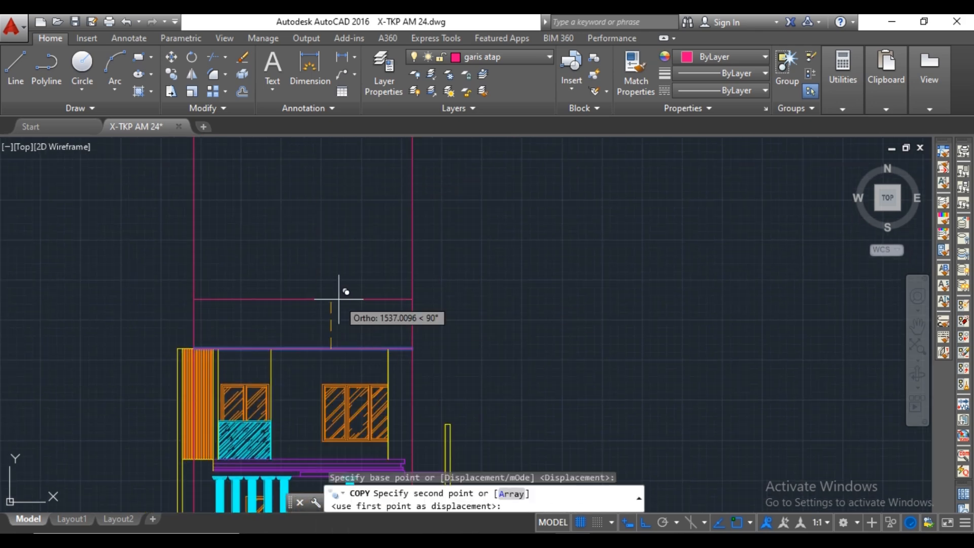
text(27)
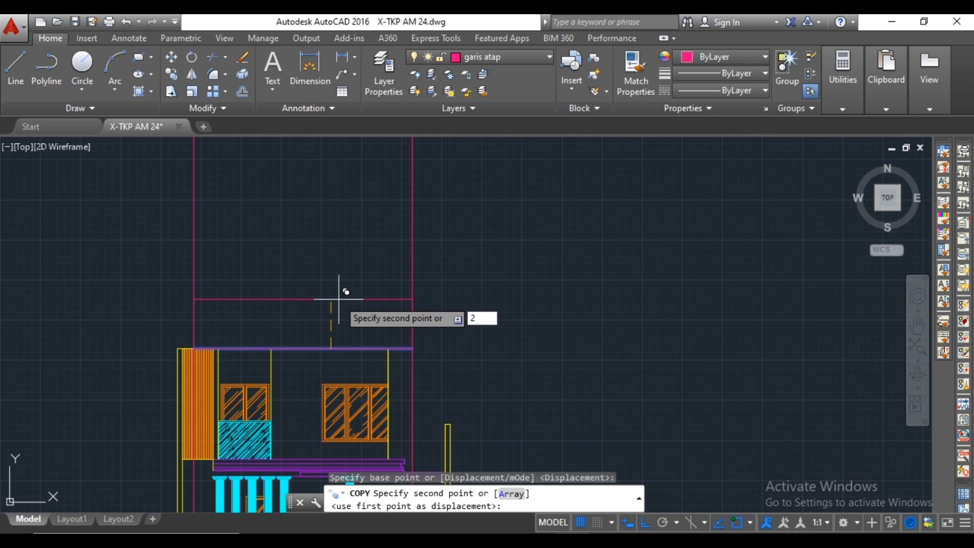
key(Return)
scroll(359, 300, down, 3)
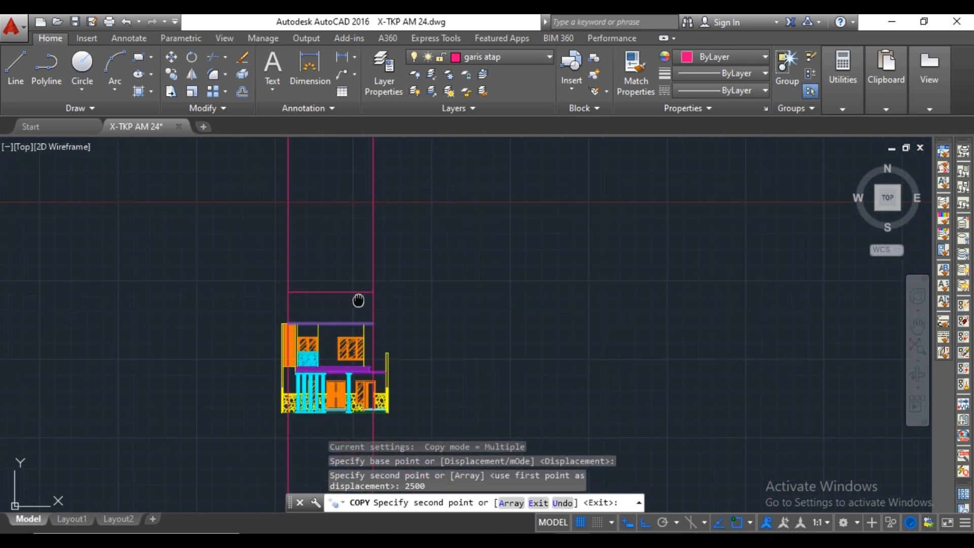
scroll(376, 294, up, 3)
key(Escape)
Trim both construction lines above the ridge line and the left one below the eave line.
text(tr)
key(Return)
right_click(398, 257)
click(398, 257)
click(215, 224)
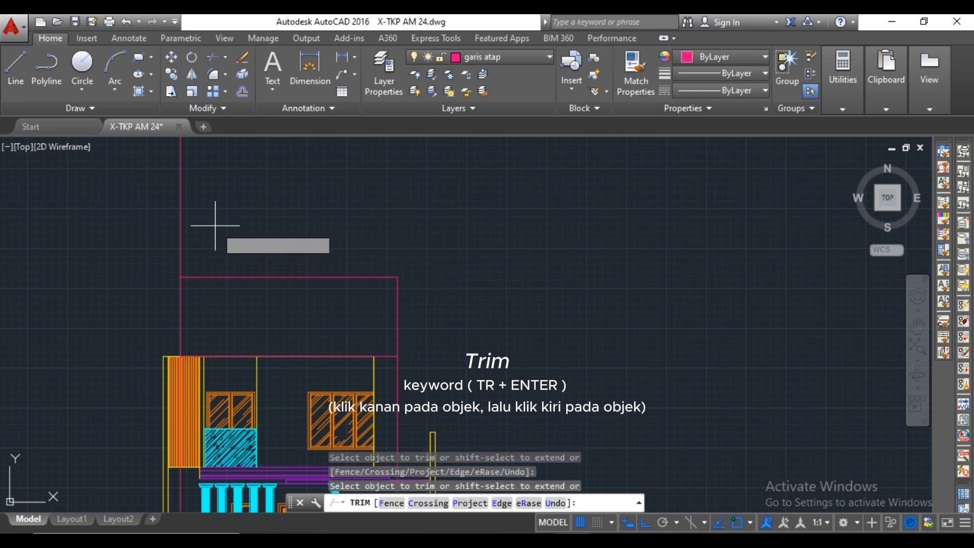
click(144, 237)
middle_drag(204, 297, 213, 254)
scroll(193, 309, up, 10)
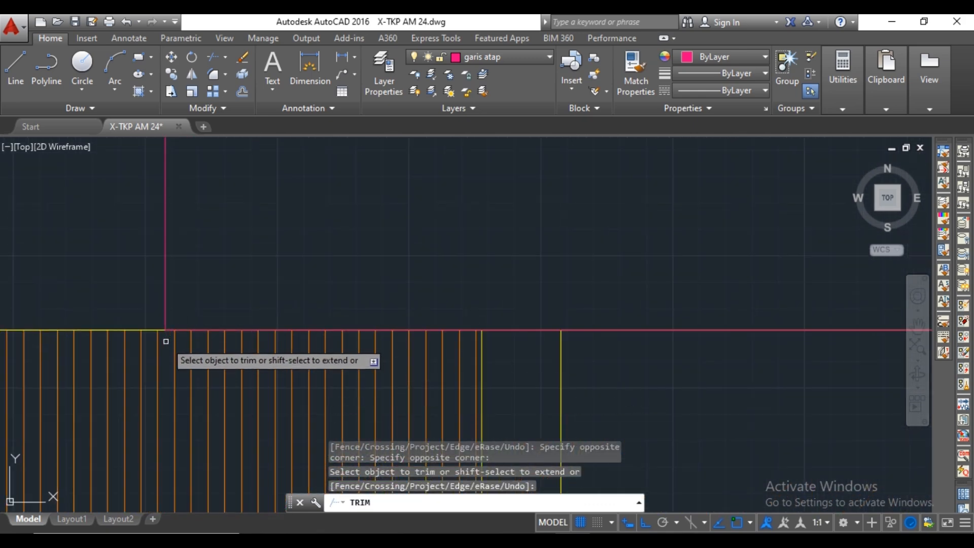
scroll(177, 327, down, 8)
key(Return)
Trim the right construction line below the eave line and delete its leftover piece across the ground floor.
click(326, 329)
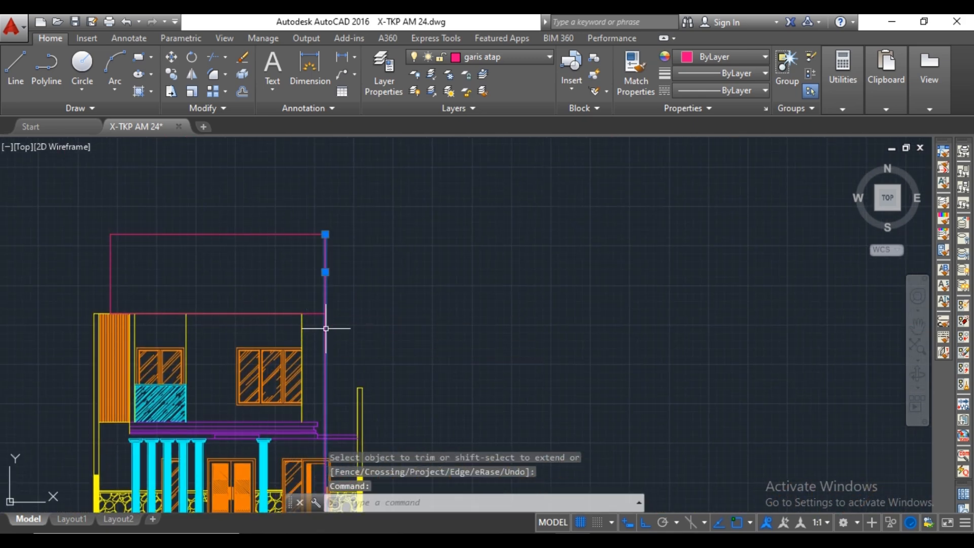
key(Escape)
text(tr)
key(Return)
key(Return)
click(326, 328)
scroll(329, 332, down, 3)
scroll(335, 395, up, 3)
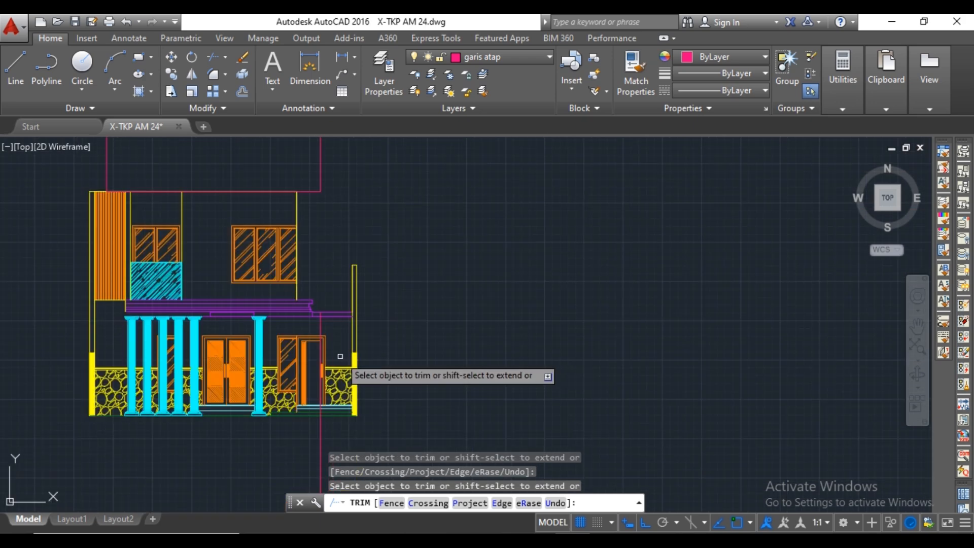
key(Escape)
click(321, 327)
key(Delete)
On the dak beton layer, draw a line 500 up from the low slab's right end and across to the upper-floor wall.
middle_drag(315, 282, 317, 313)
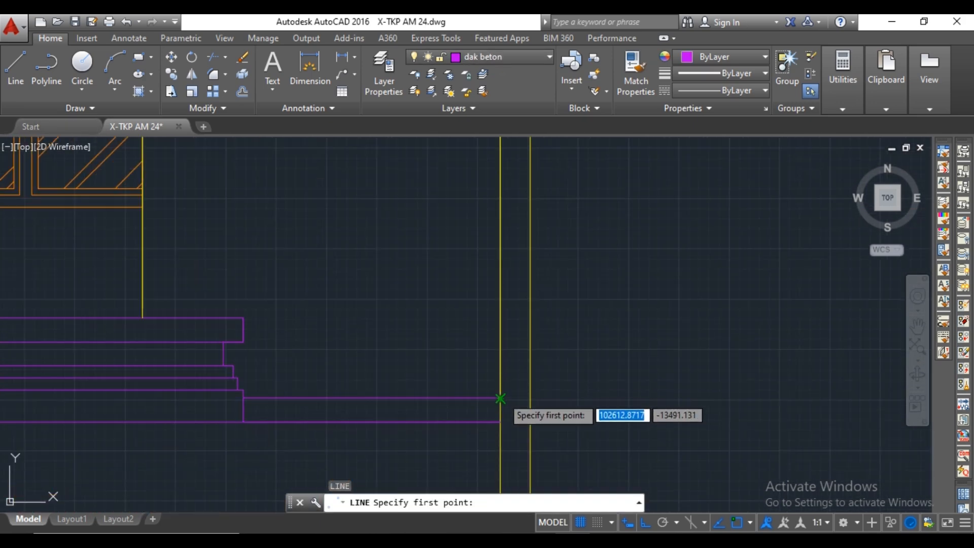
click(500, 397)
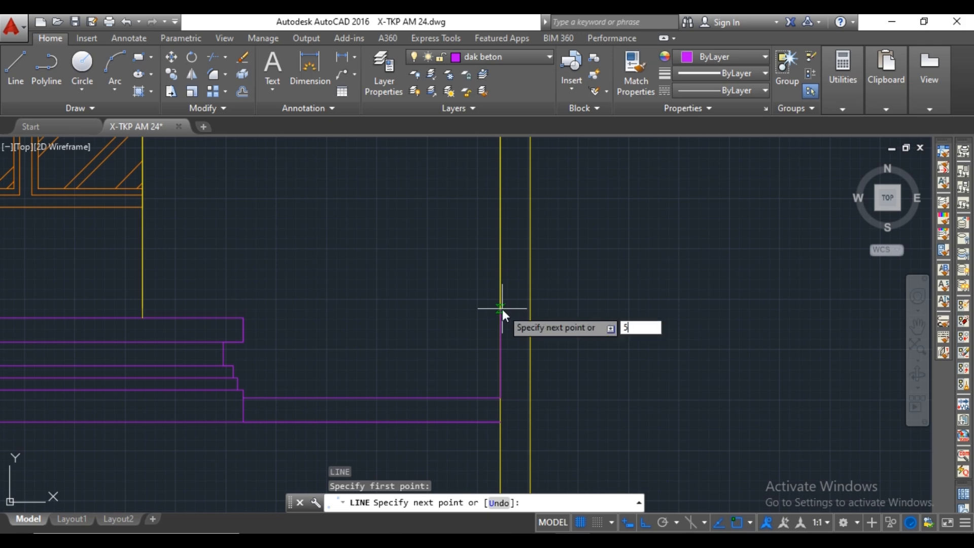
key(Escape)
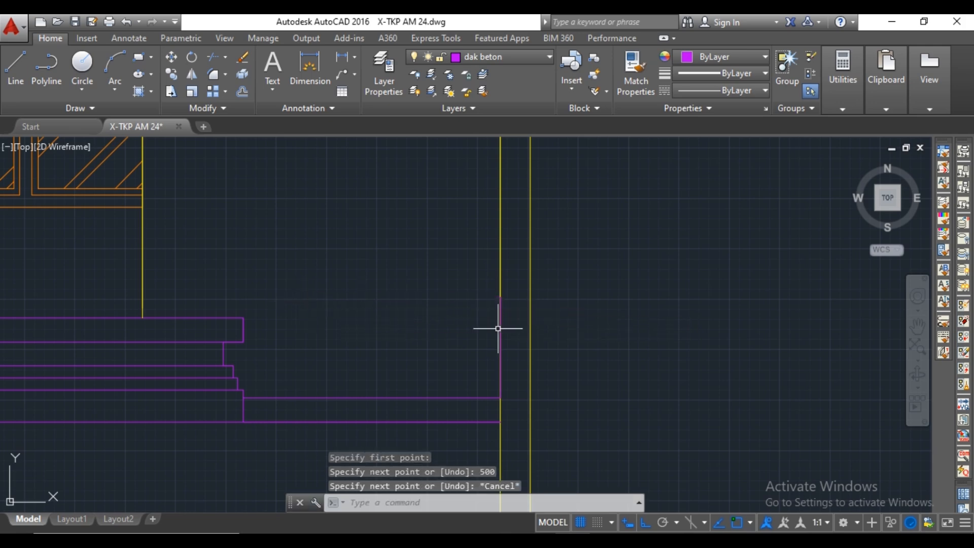
key(space)
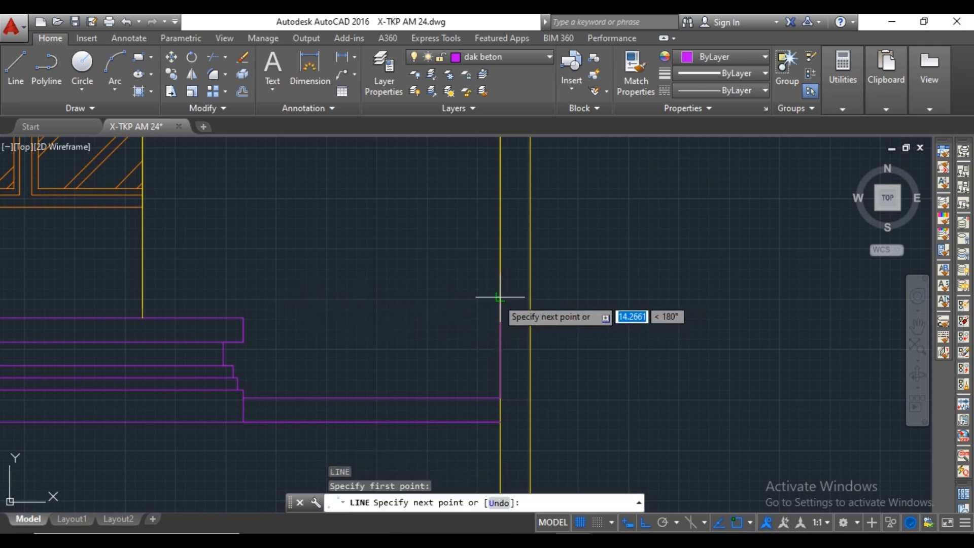
click(144, 296)
key(Escape)
Offset the new horizontal slab line 120 upward and delete the vertical 500 line beside the right boundary wall.
text(Of)
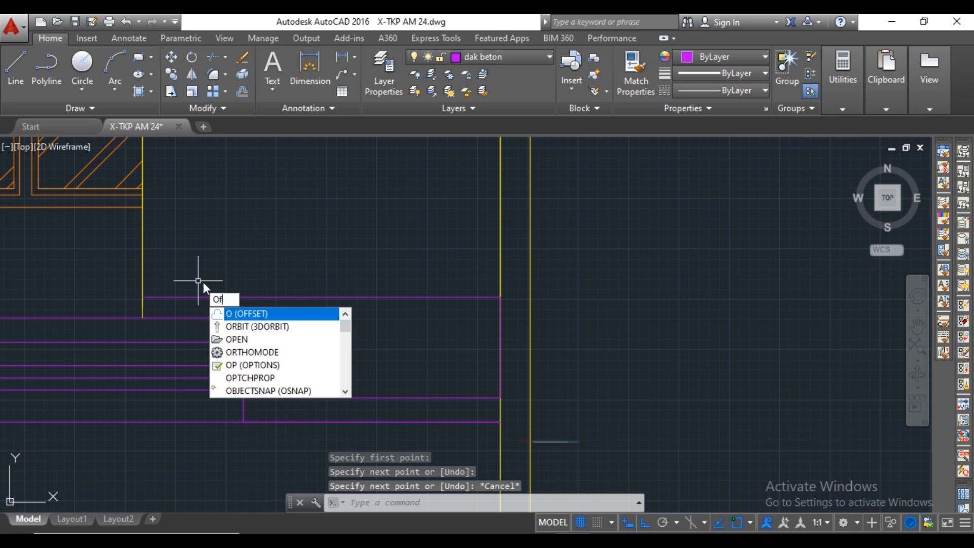
key(Return)
click(251, 297)
text(12)
key(Return)
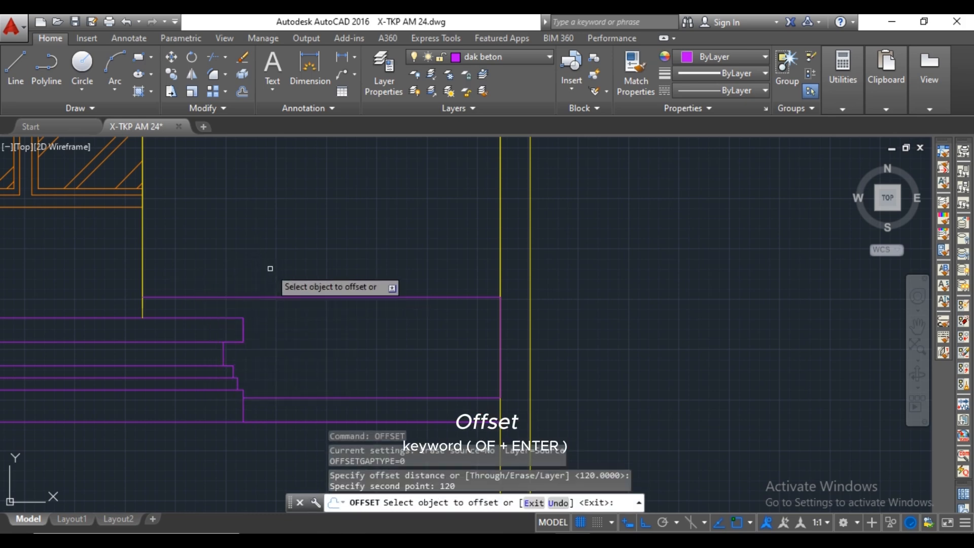
click(272, 297)
click(279, 272)
key(Escape)
click(500, 337)
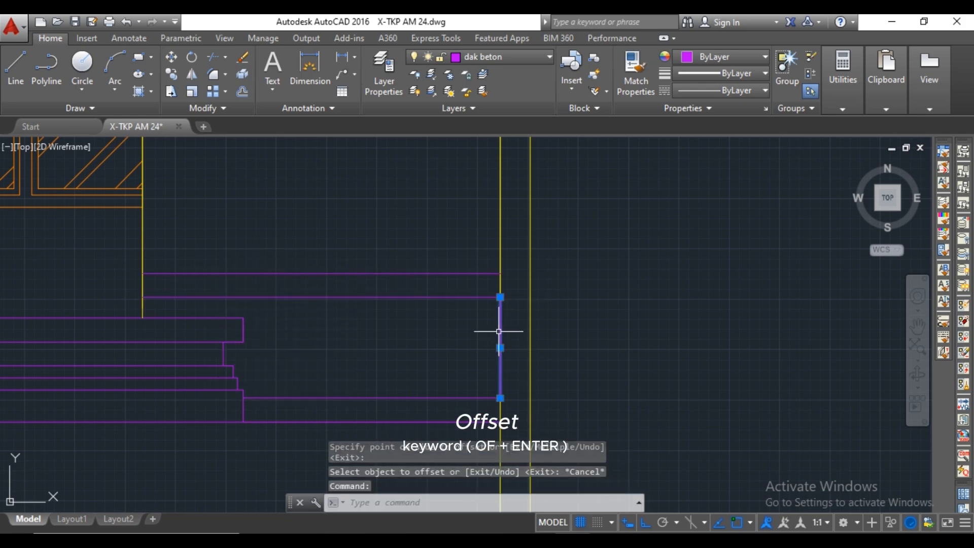
key(Delete)
Switch the current layer back to garis atap.
scroll(461, 341, down, 5)
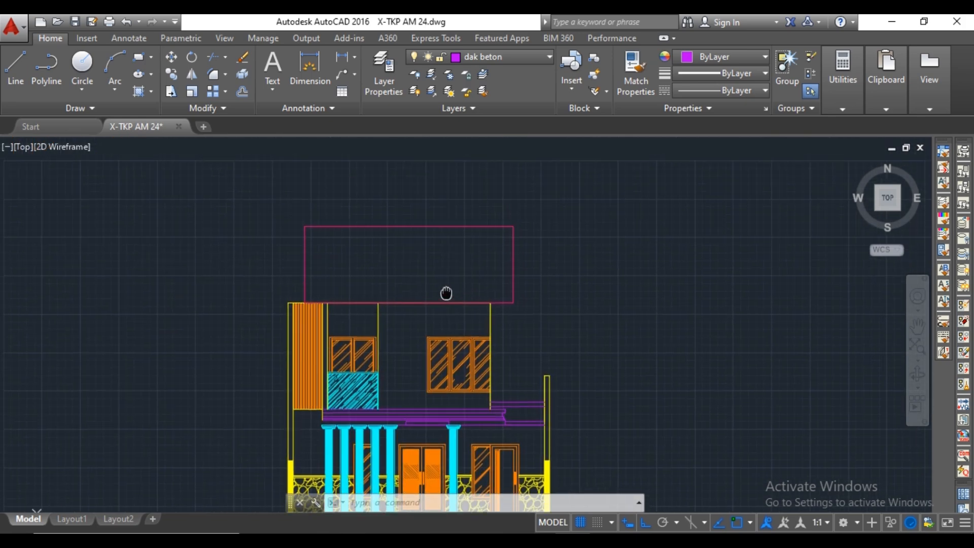
click(514, 56)
click(495, 247)
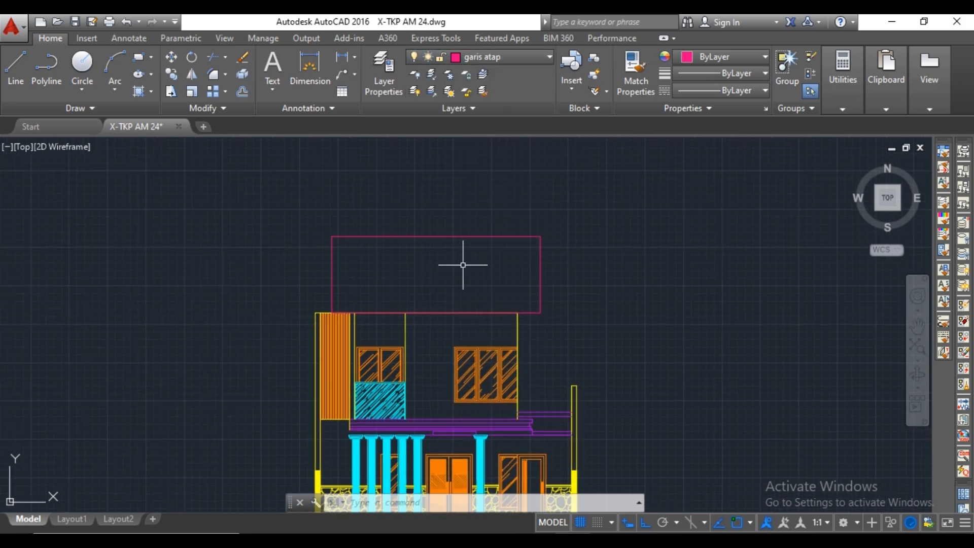
text(l)
key(Return)
scroll(462, 265, up, 5)
key(Escape)
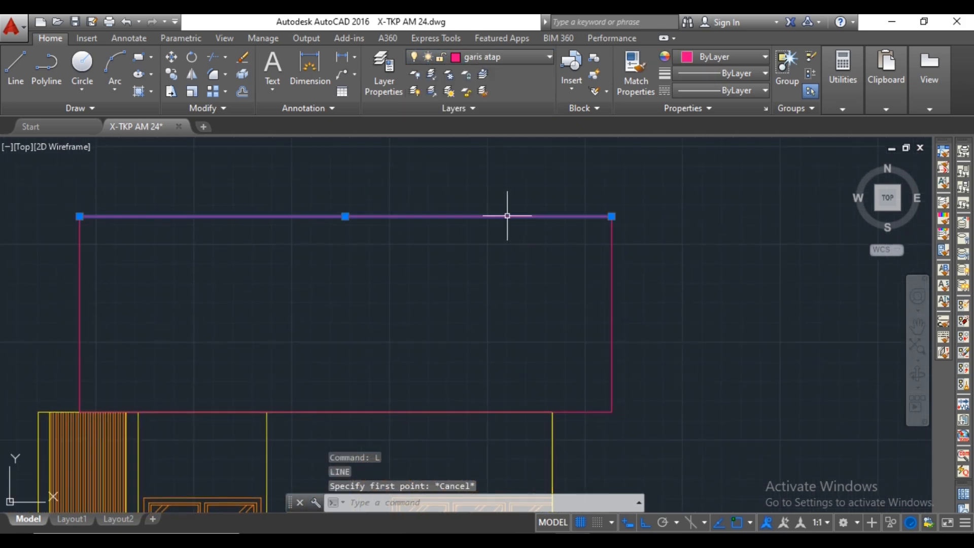
text(o)
key(Return)
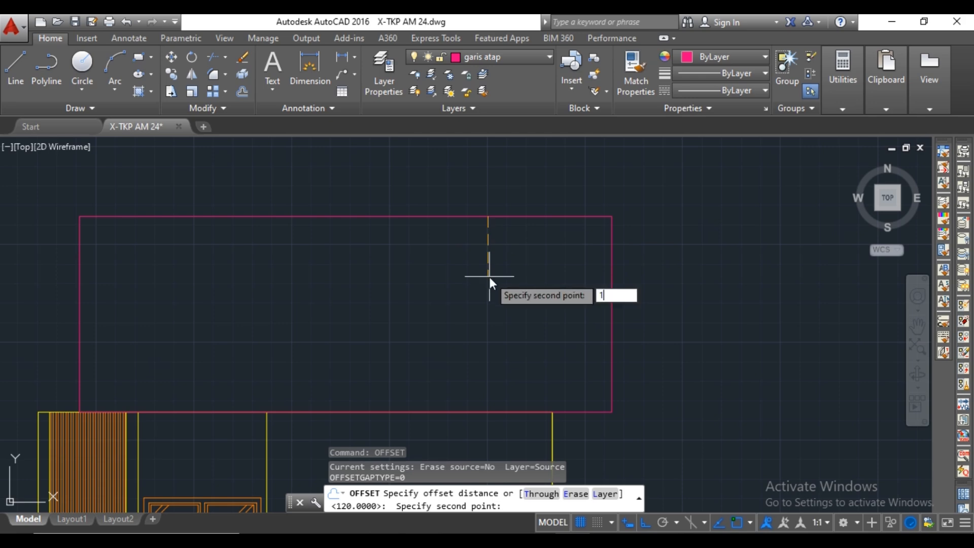
key(BackSpace)
text(20)
key(Return)
click(485, 217)
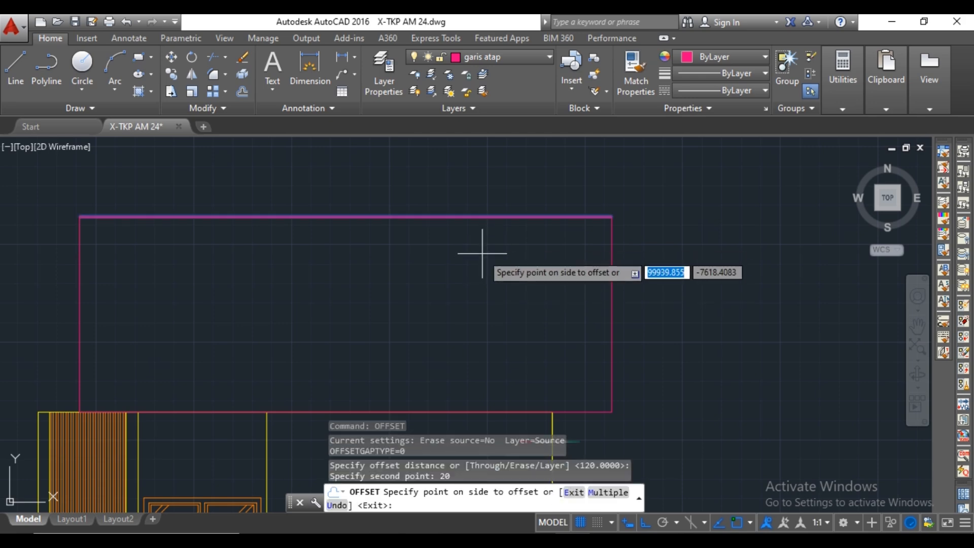
key(Escape)
Offset the roof's ridge line and eave line 200 toward the inside of the roof rectangle.
text(o)
key(Return)
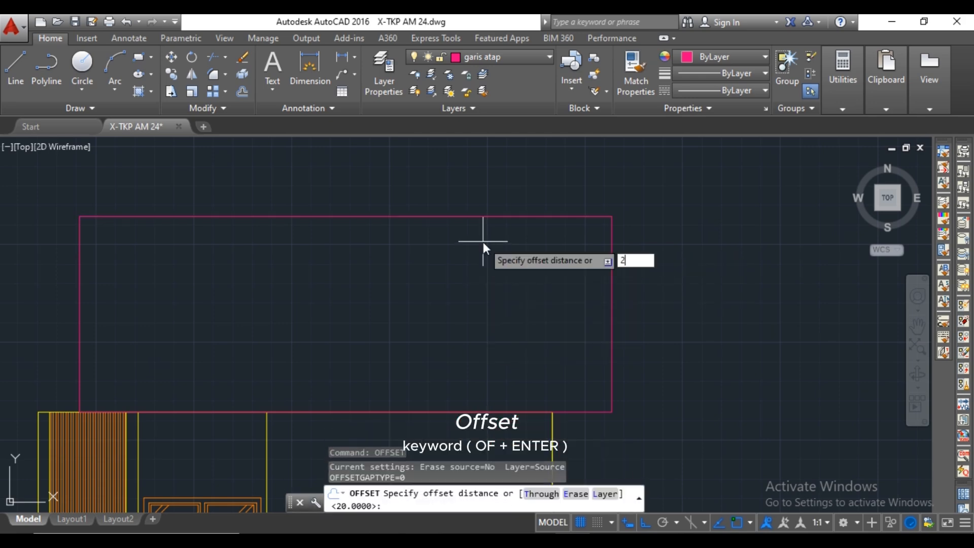
text(200)
key(Return)
click(483, 217)
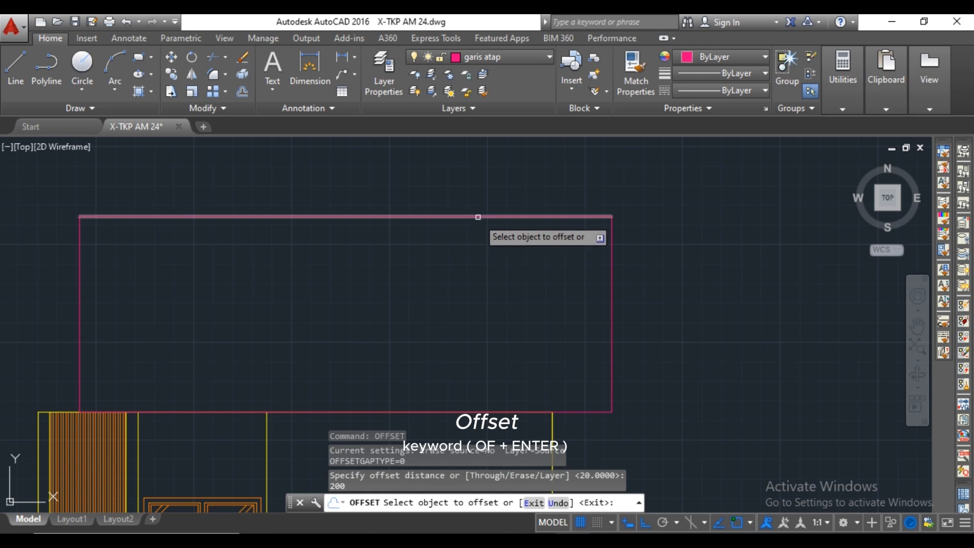
click(461, 290)
click(453, 410)
click(456, 381)
key(Escape)
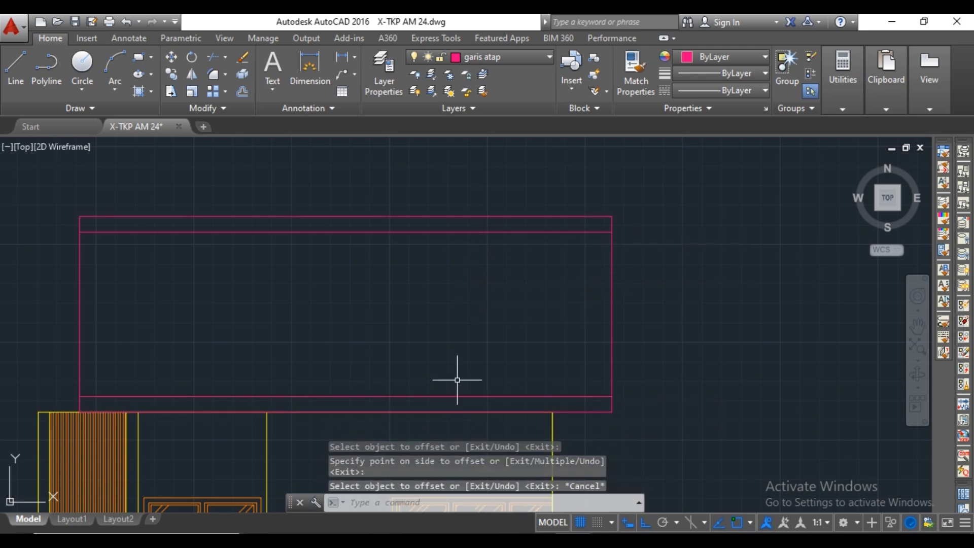
scroll(456, 376, down, 6)
middle_drag(459, 341, 504, 244)
scroll(504, 227, up, 4)
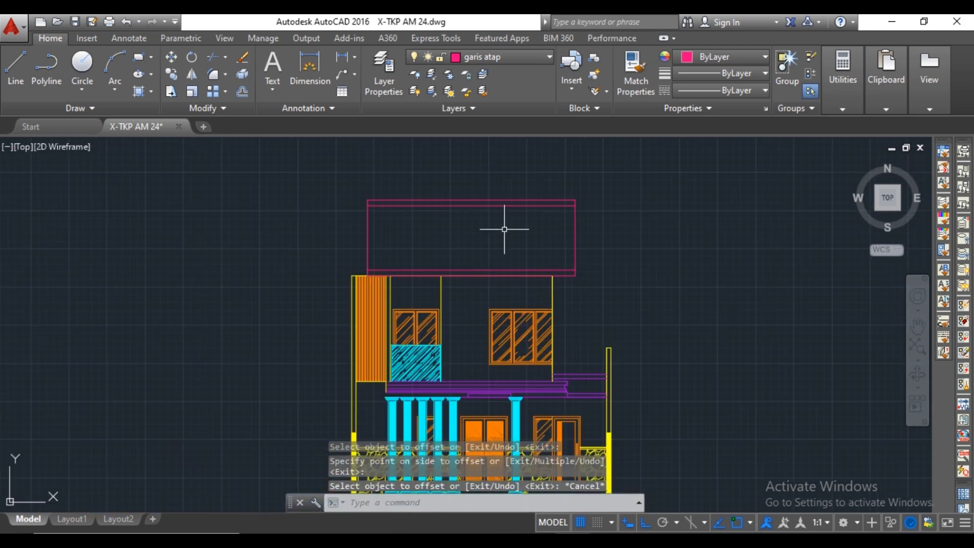
Hatch the roof area between the two offset lines with the AR-RSHKE pattern at scale 1.
text(h)
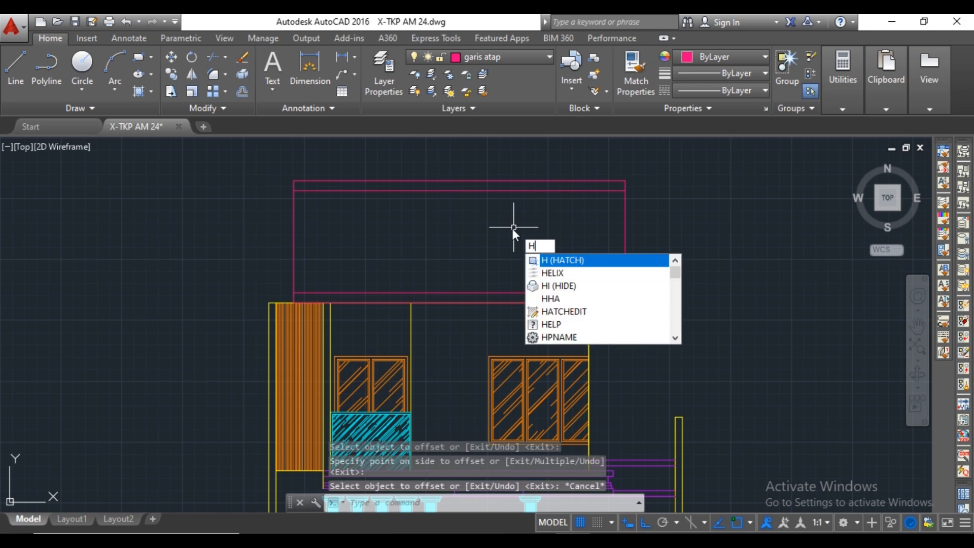
key(Return)
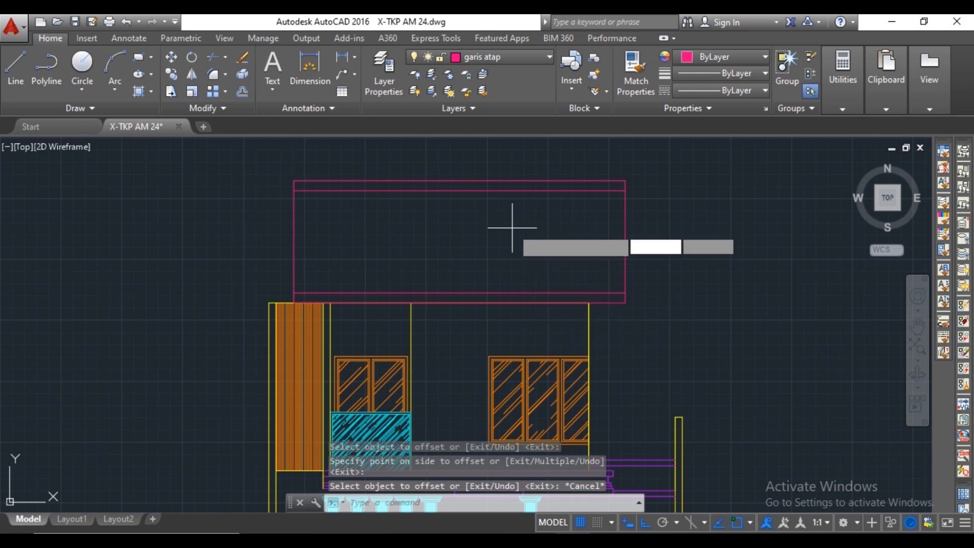
scroll(251, 78, down, 3)
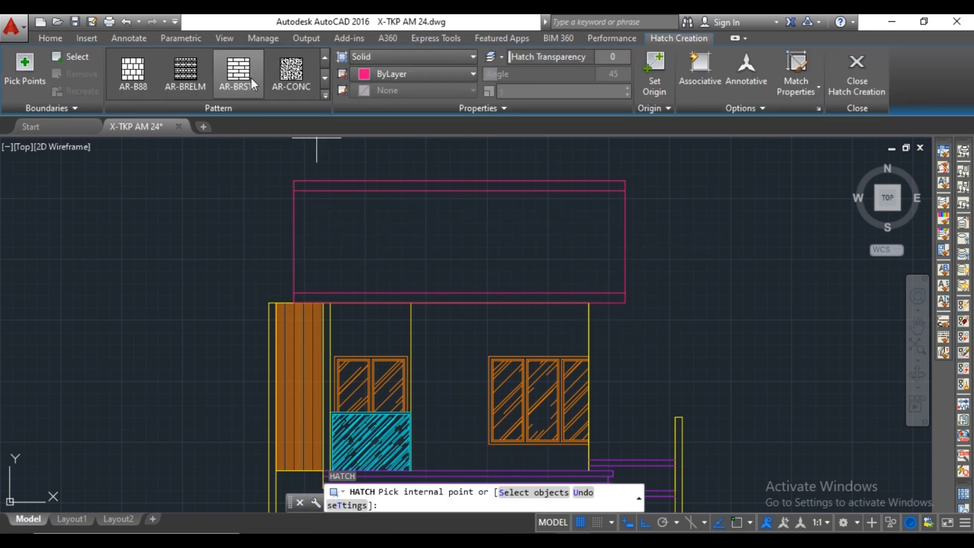
scroll(251, 77, down, 1)
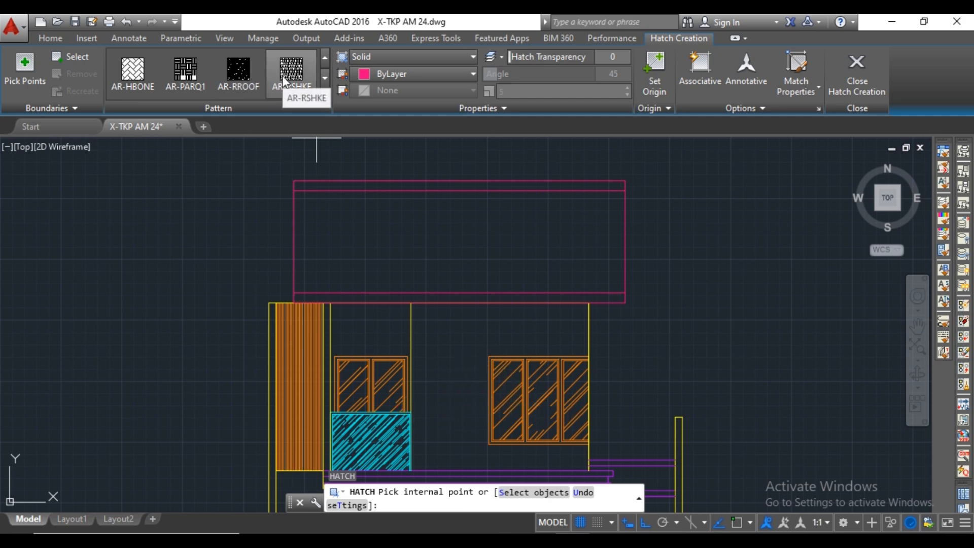
click(315, 97)
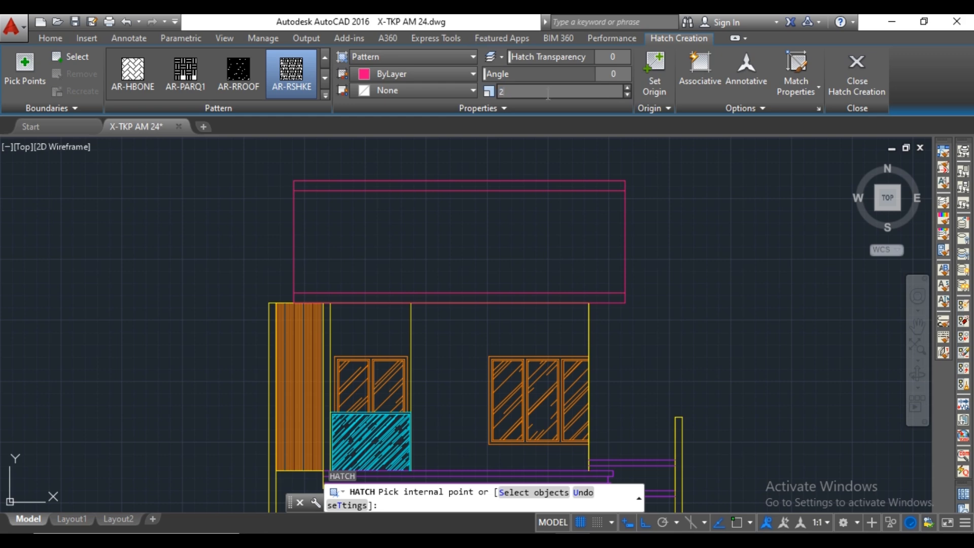
click(495, 234)
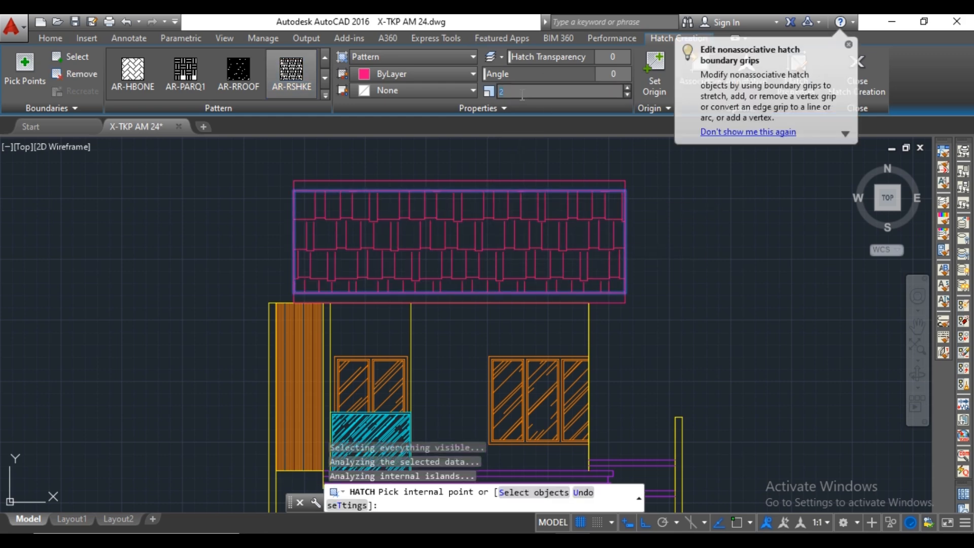
text(1)
key(Return)
key(Escape)
scroll(476, 237, down, 4)
scroll(538, 330, up, 2)
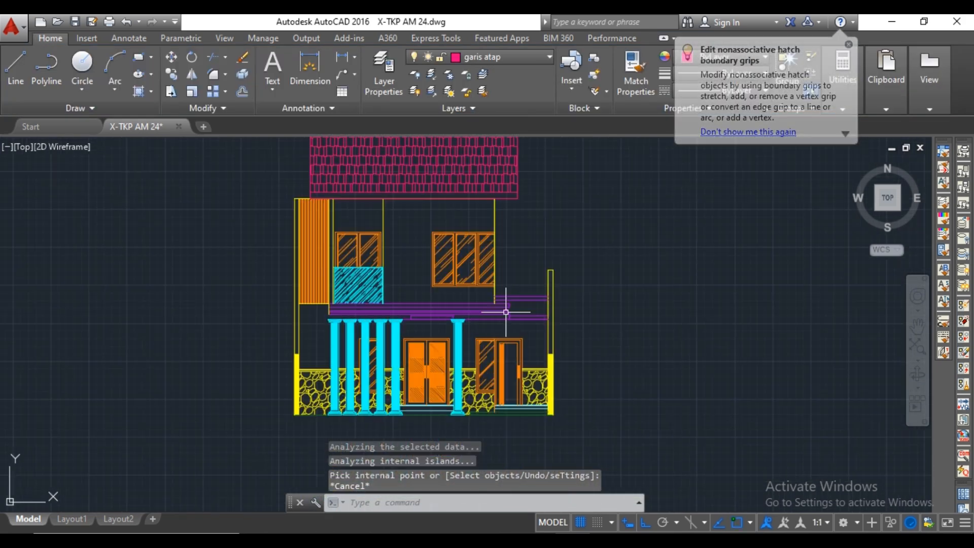
On the dak beton layer, draw a line 150 up from the upper-right corner of the three-panel upper-floor window.
click(504, 57)
click(509, 161)
scroll(509, 229, up, 4)
scroll(483, 299, up, 3)
text(l)
key(Return)
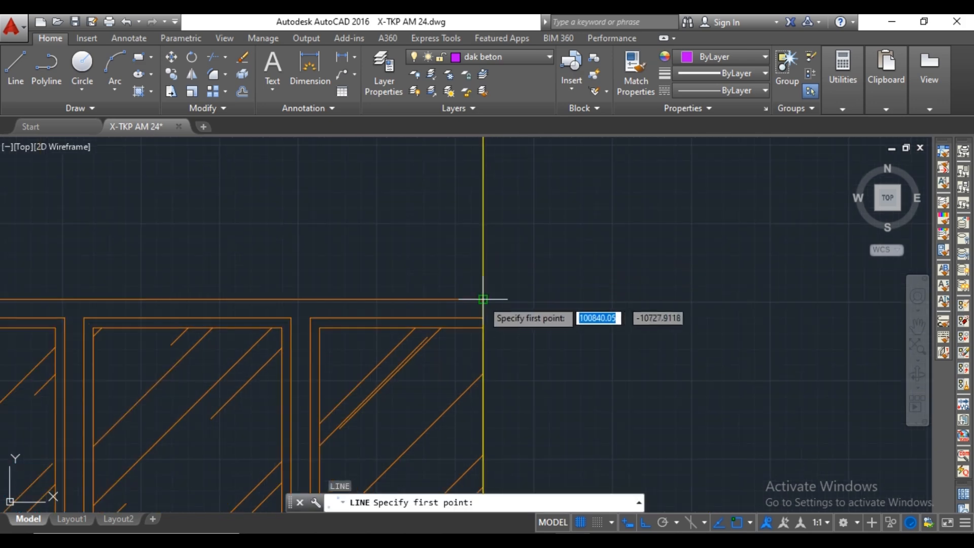
click(482, 300)
scroll(500, 251, up, 2)
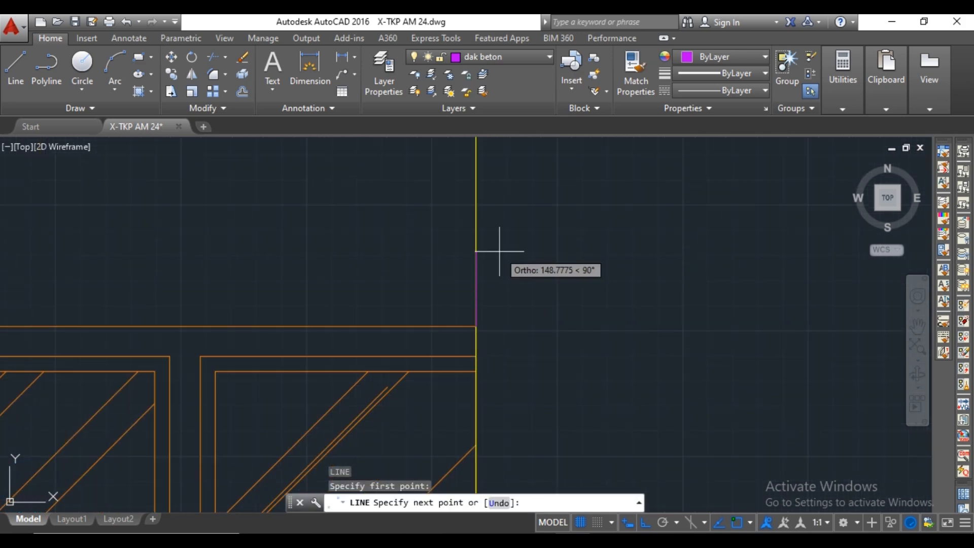
text(150)
key(Return)
scroll(384, 273, down, 2)
Continue the line around the three-panel window with a 150 clearance at its left side and underside, ending at the wall line.
middle_drag(213, 269, 610, 269)
middle_drag(281, 266, 407, 239)
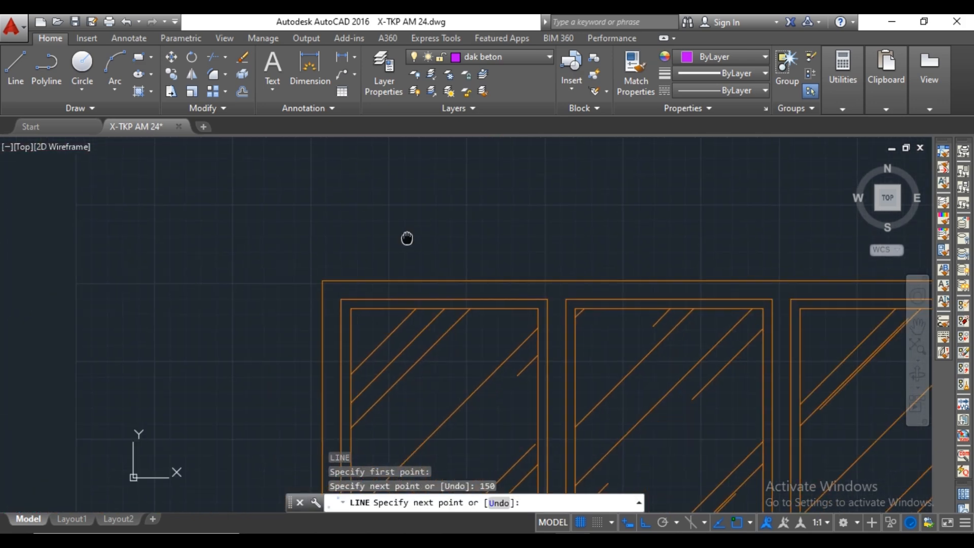
click(304, 236)
text(150)
key(Return)
scroll(256, 294, down, 3)
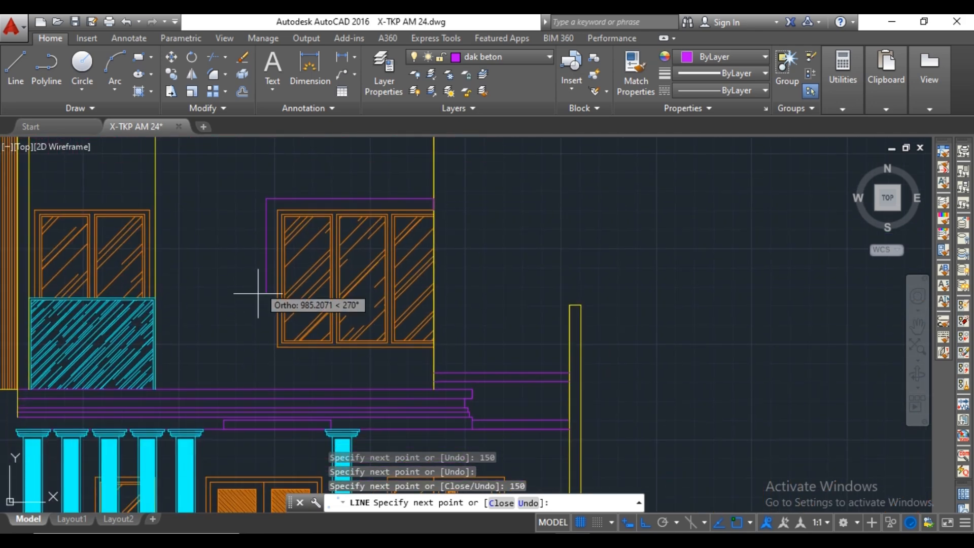
scroll(339, 347, up, 3)
click(299, 348)
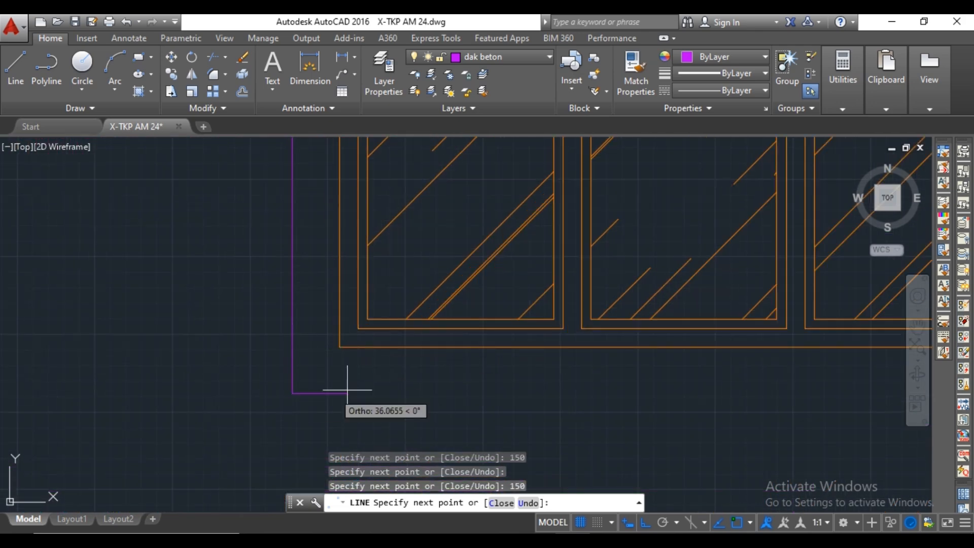
scroll(140, 367, down, 4)
key(Escape)
scroll(482, 377, down, 4)
Delete the short vertical 150 line at the wall and stretch the frame's top line 400 outward past the wall.
scroll(480, 277, up, 4)
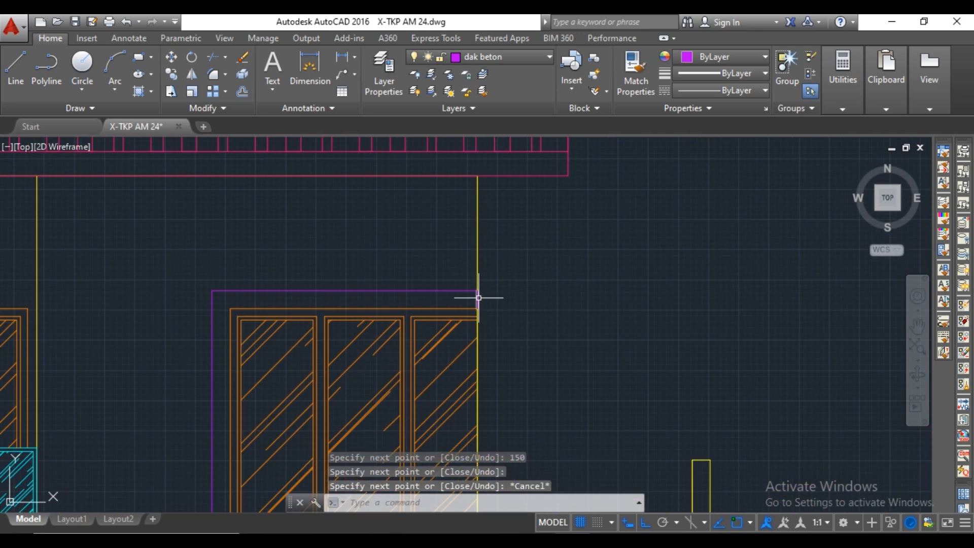
click(479, 297)
key(Delete)
click(477, 290)
text(400)
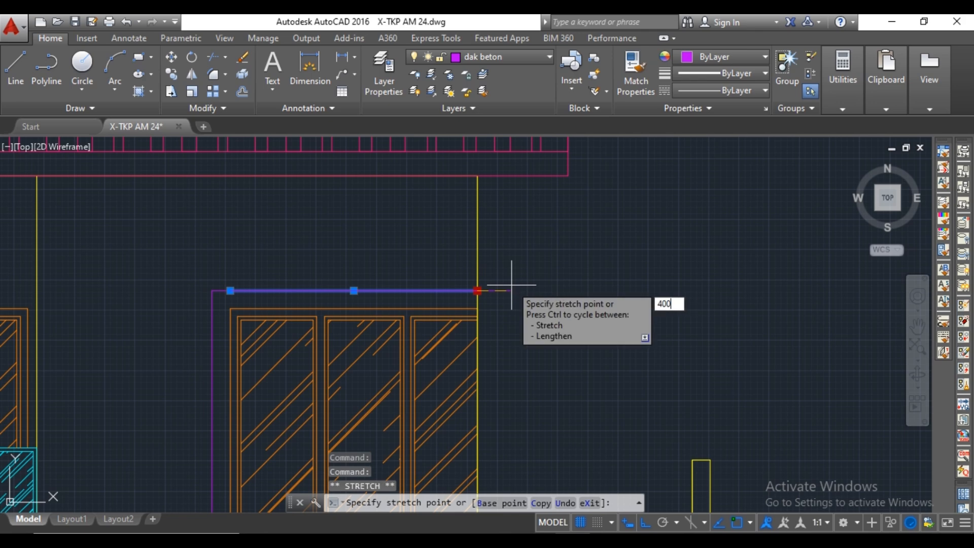
key(Return)
key(Escape)
From the extended top line's outer end, draw a line 50 down and 100 back toward the wall.
scroll(505, 306, up, 2)
middle_drag(504, 306, 508, 279)
text(l)
key(Return)
click(512, 254)
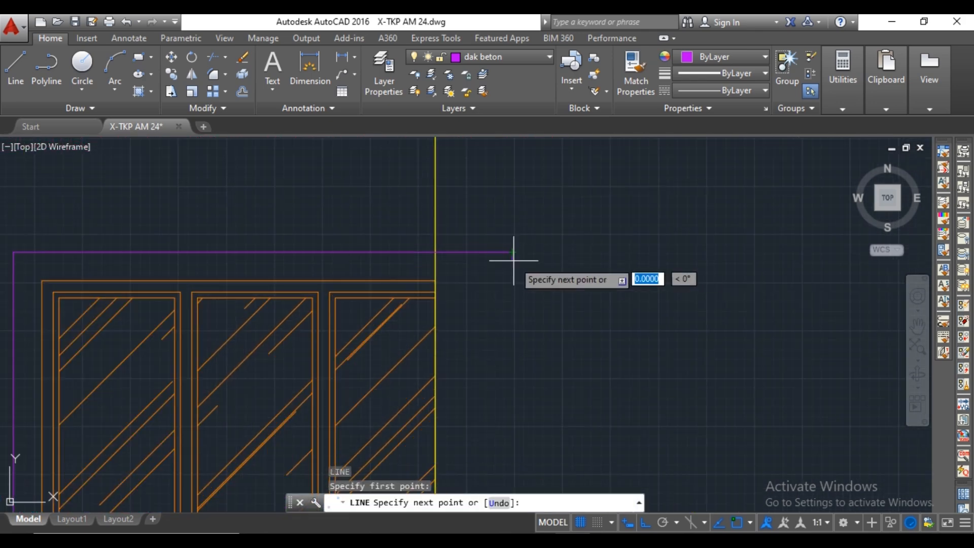
scroll(512, 276, up, 2)
text(5)
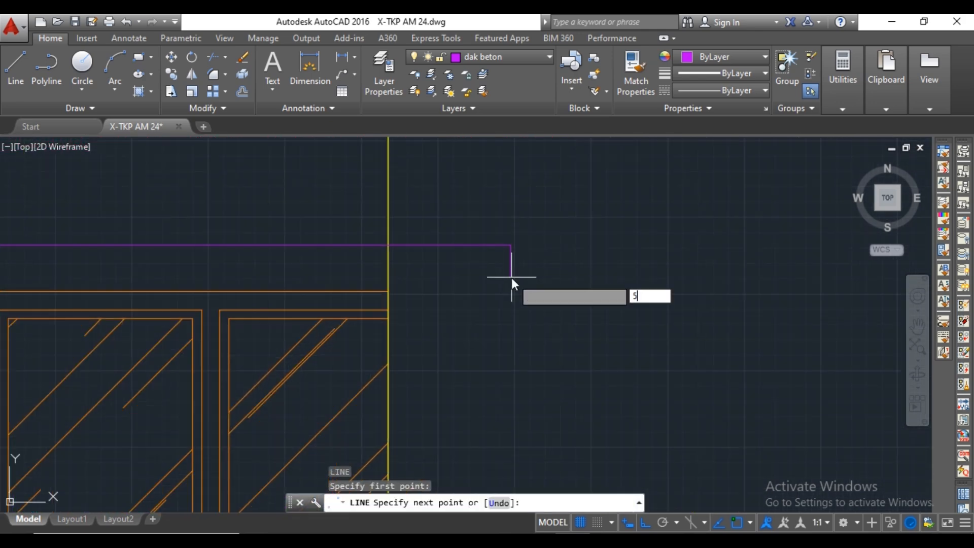
text(0)
key(Return)
text(100)
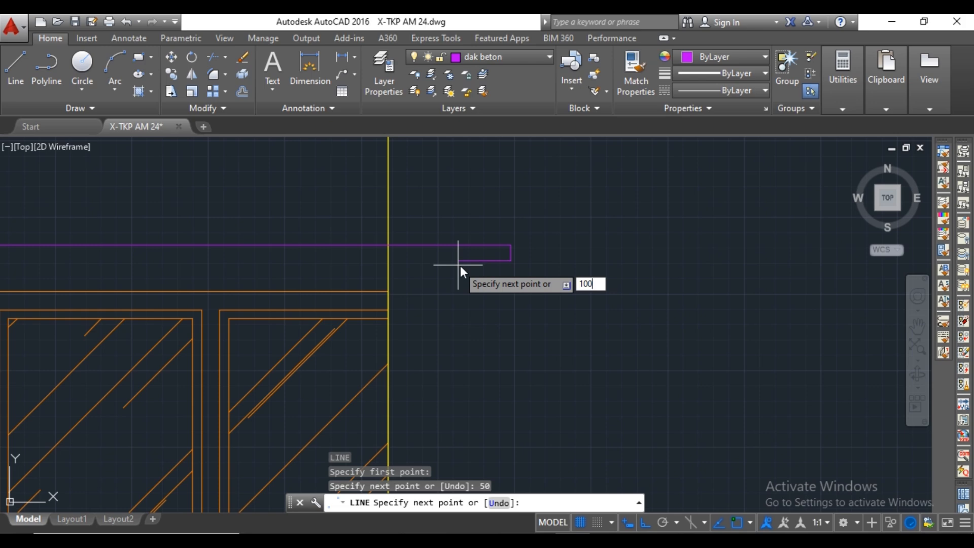
key(Return)
Continue the stepped profile 50 down, 50 inward and 50 down, closing it horizontally at the window's upper-right corner.
text(50)
key(Return)
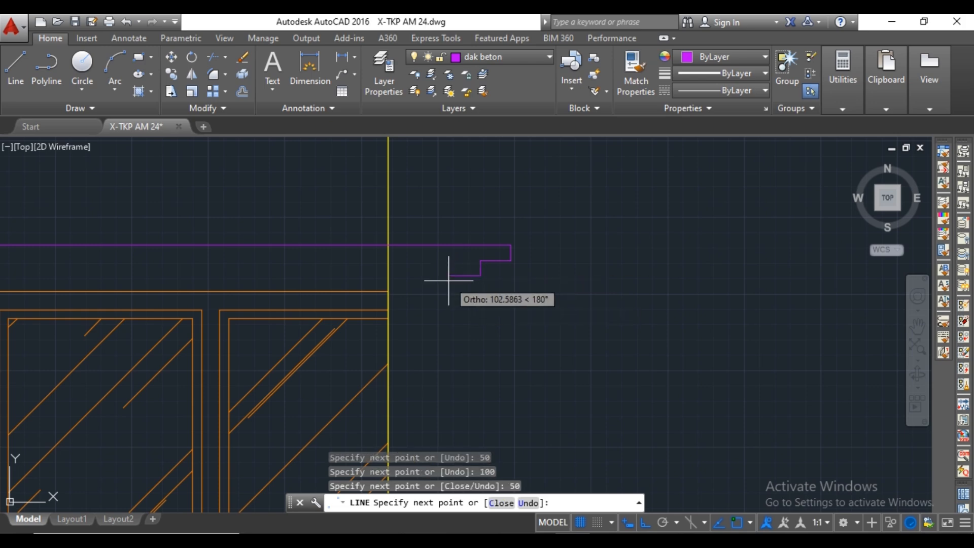
text(50)
key(Return)
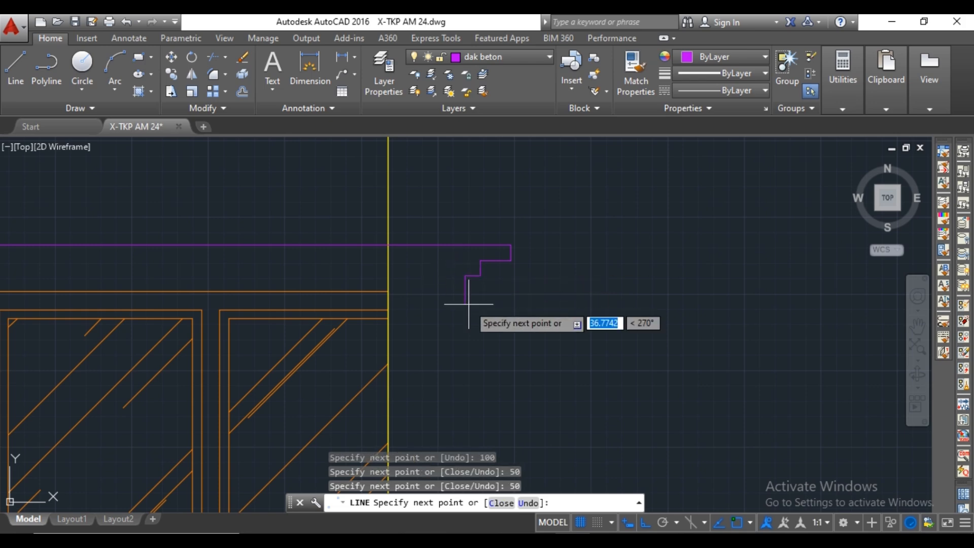
click(388, 291)
key(Escape)
Move the lowest vertical line of the stepped profile 50 toward the wall.
scroll(426, 274, down, 6)
scroll(522, 250, up, 8)
click(463, 306)
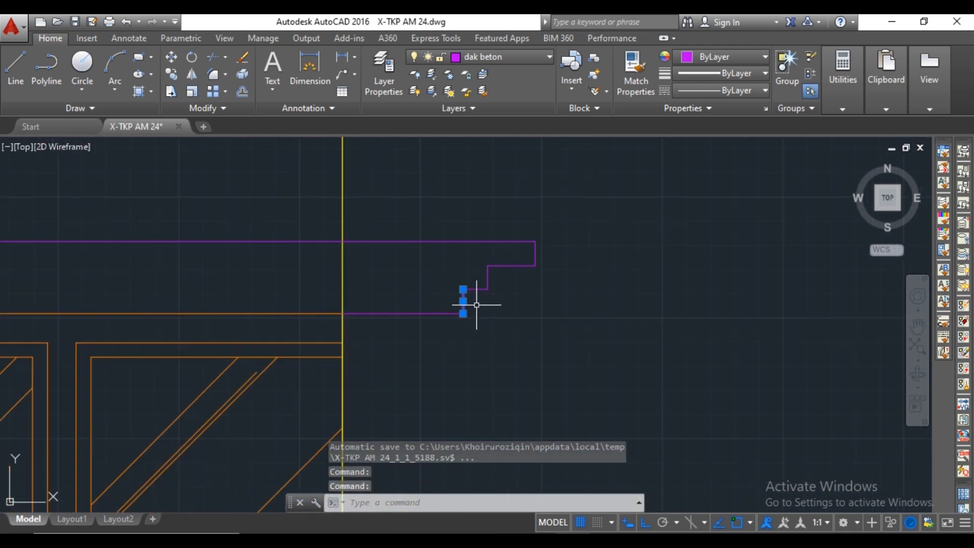
scroll(477, 304, up, 2)
text(m)
key(Return)
click(455, 280)
text(50)
key(Return)
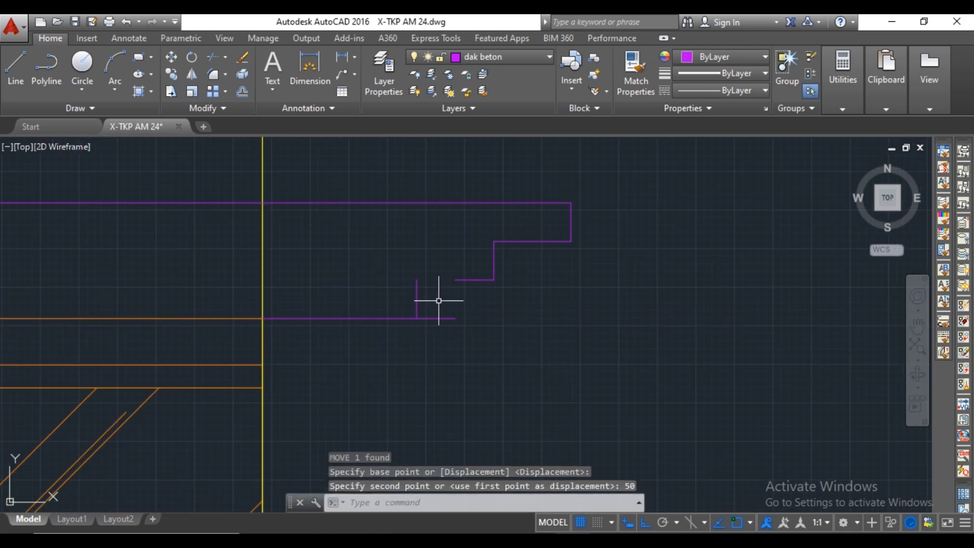
Extend the middle step line to the moved vertical line and trim the bottom line's overhang beyond it.
text(ex)
key(Return)
key(Return)
click(460, 280)
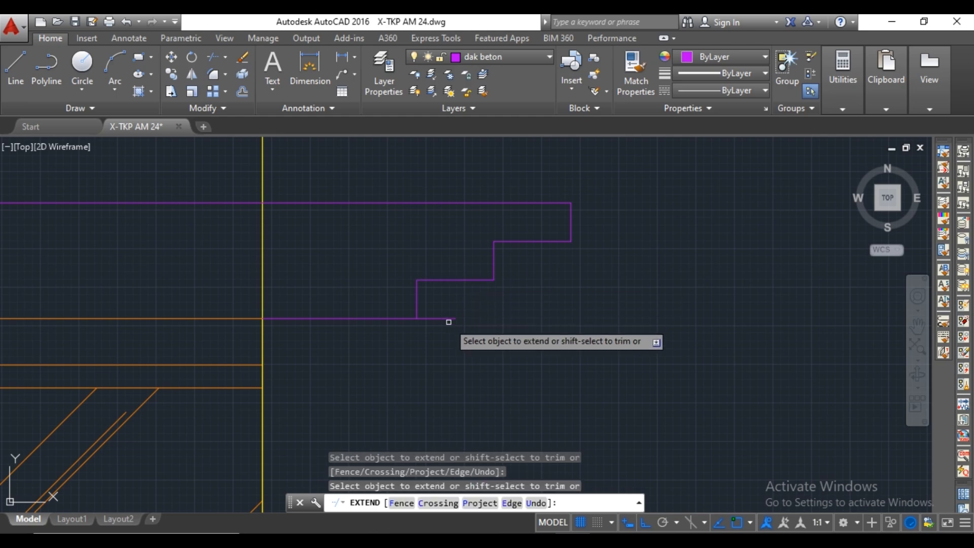
key(Escape)
text(tr)
key(Return)
key(Return)
scroll(487, 236, down, 10)
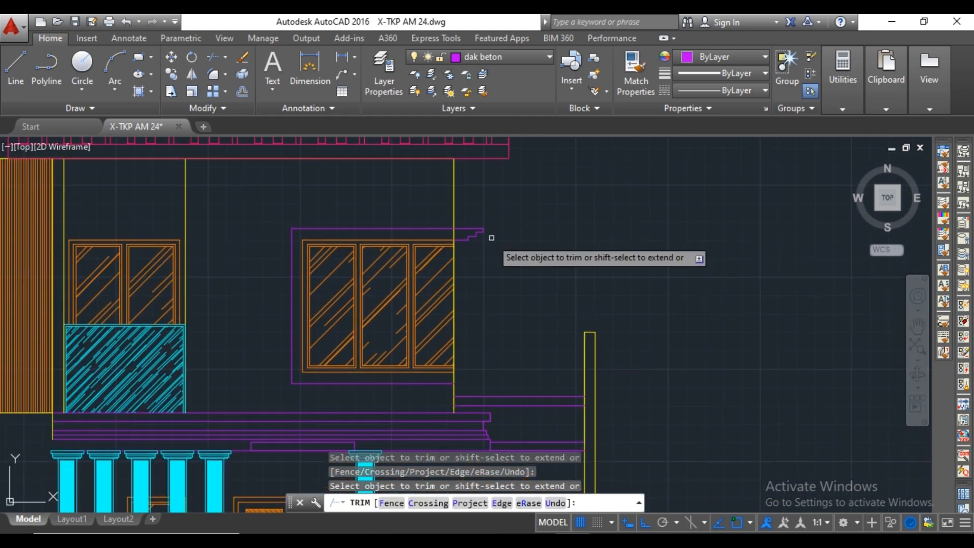
scroll(491, 237, up, 4)
key(Escape)
click(459, 207)
click(422, 281)
scroll(444, 273, down, 4)
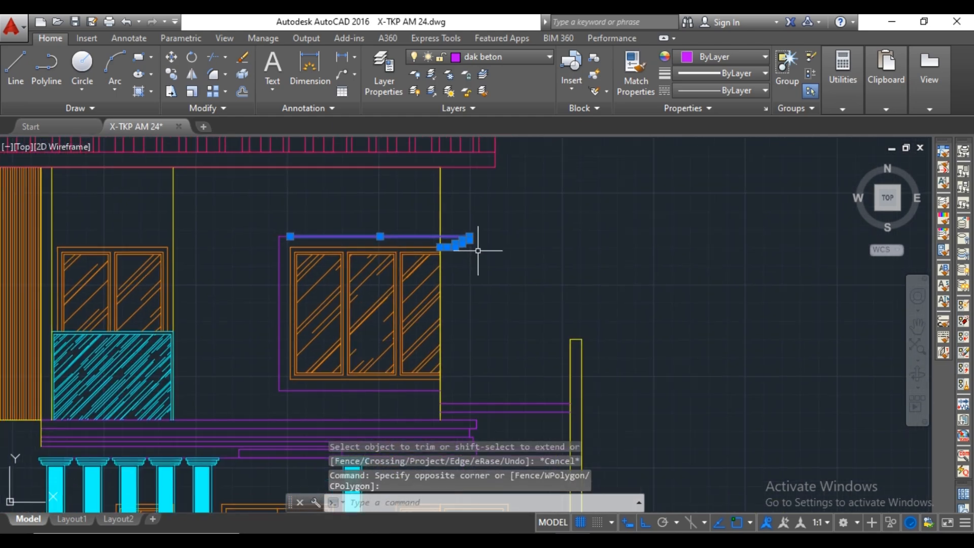
key(Escape)
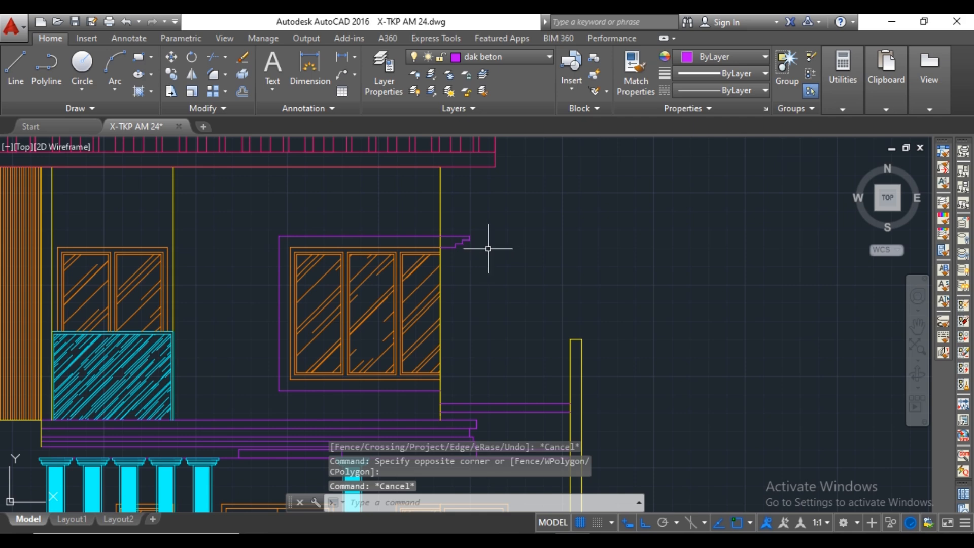
Extend the canopy's horizontal step lines and the window's top line across to the frame's left vertical line.
scroll(488, 249, up, 4)
text(ex)
key(Return)
key(Return)
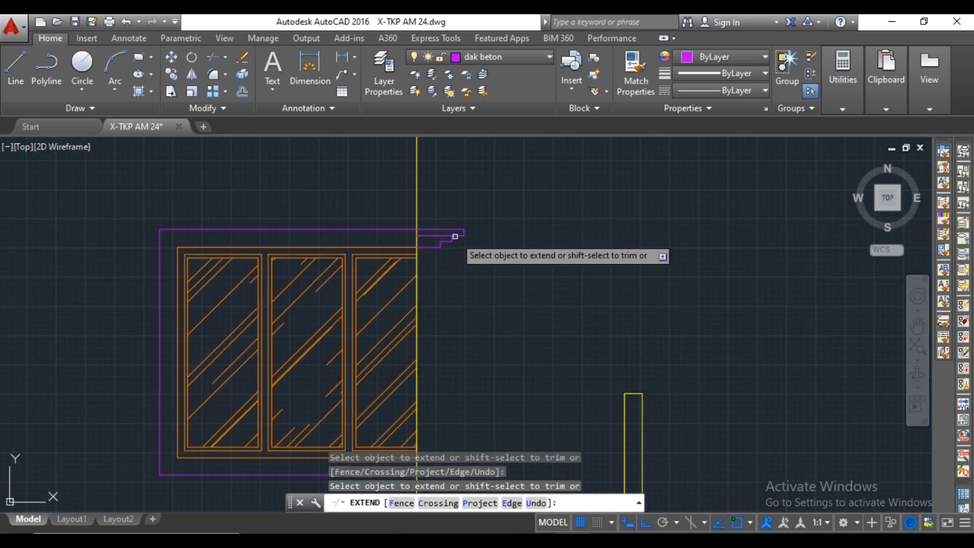
click(453, 236)
click(432, 242)
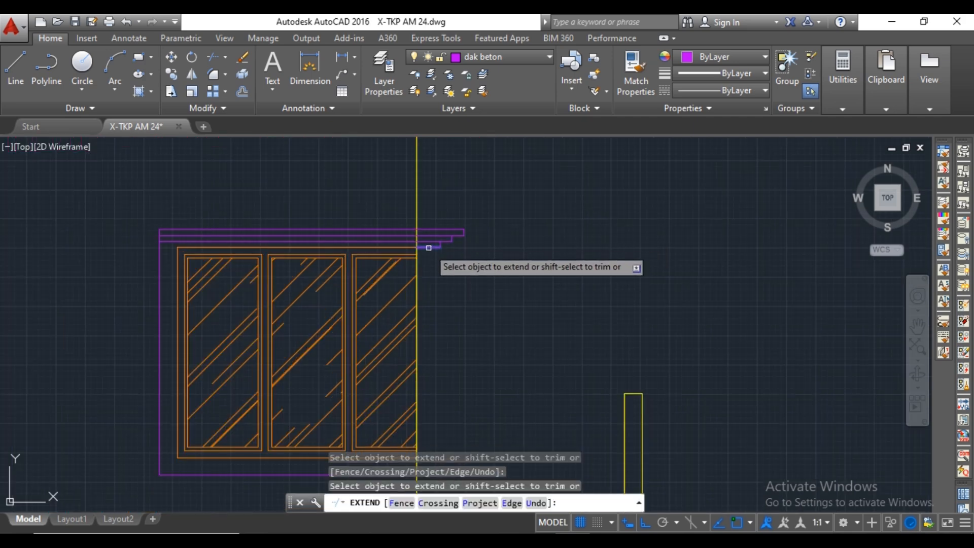
click(179, 247)
scroll(176, 248, up, 4)
scroll(176, 248, down, 4)
middle_drag(272, 397, 221, 335)
key(Escape)
Trim the wall line where it crosses the canopy band and delete the wall segment below the canopy.
middle_drag(437, 280, 442, 300)
text(tr)
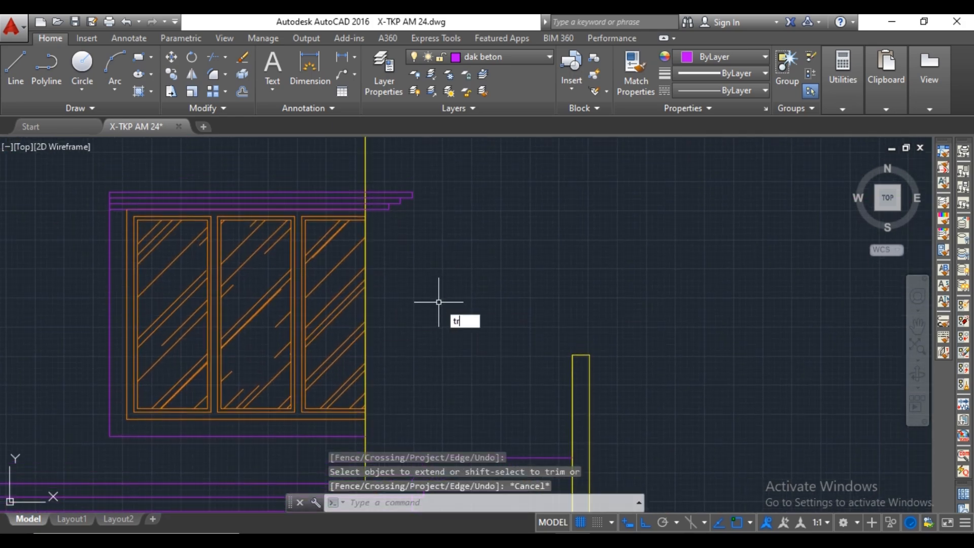
key(Return)
key(Return)
scroll(363, 191, up, 5)
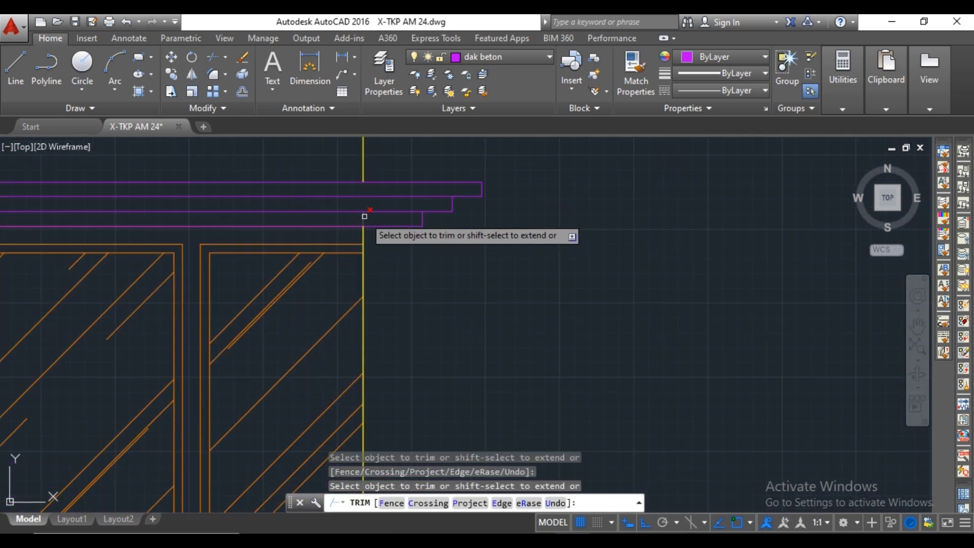
scroll(457, 224, down, 5)
scroll(434, 226, up, 5)
scroll(434, 226, down, 6)
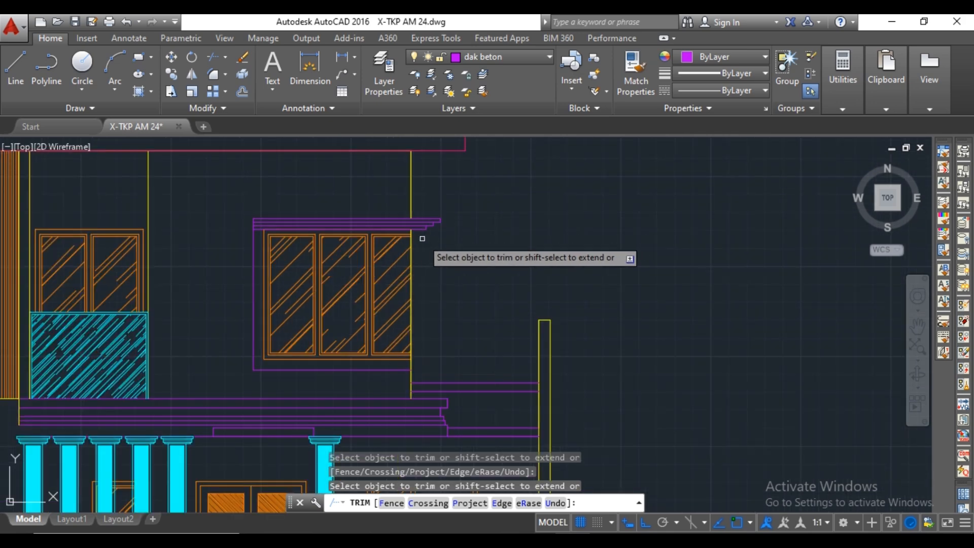
scroll(421, 239, up, 4)
key(Escape)
click(448, 228)
key(Delete)
scroll(474, 230, down, 5)
middle_drag(504, 252, 508, 243)
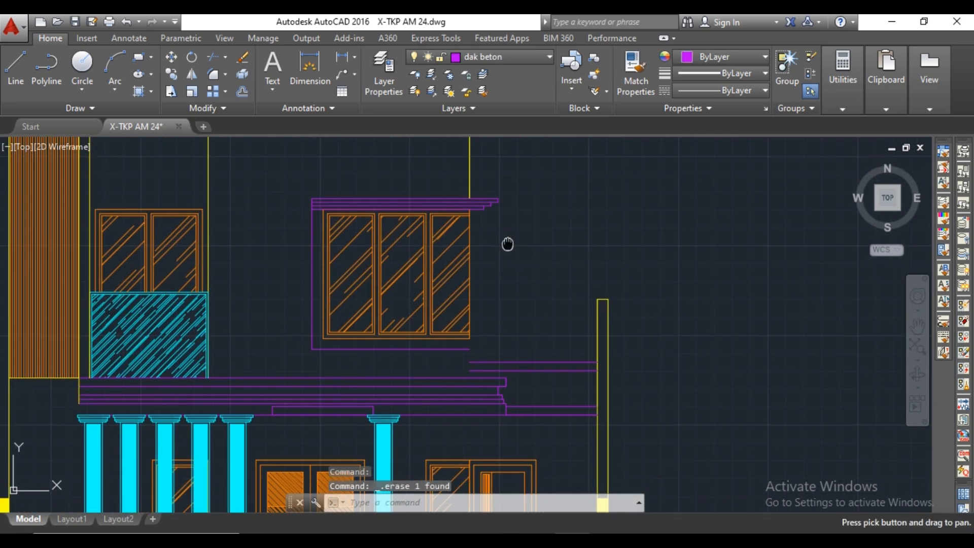
On the dinding layer, draw a vertical wall line from the window's lower-right corner down to the main slab.
click(531, 61)
click(516, 161)
key(l)
key(Return)
scroll(463, 342, up, 2)
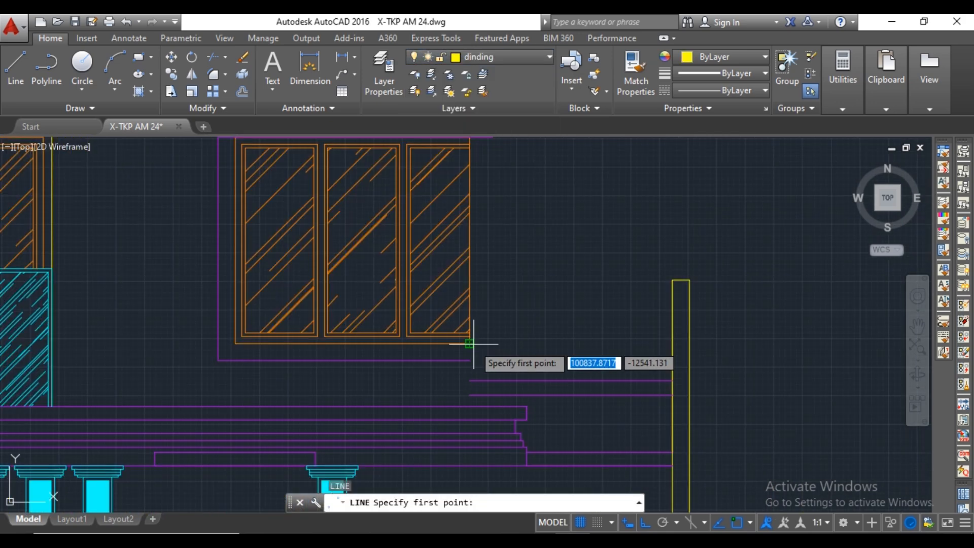
click(478, 391)
key(Escape)
scroll(566, 344, down, 4)
scroll(538, 228, up, 6)
scroll(539, 227, down, 3)
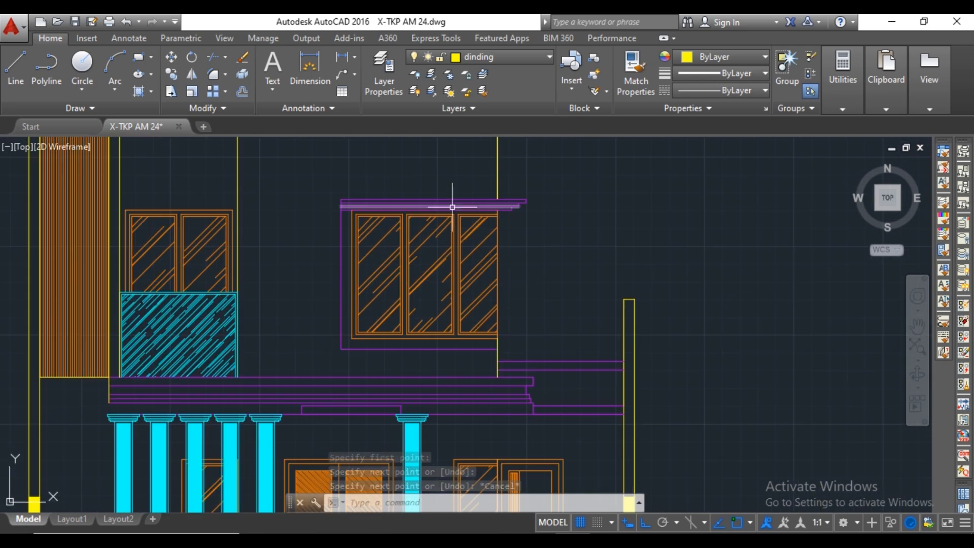
key(l)
key(Return)
scroll(471, 301, up, 2)
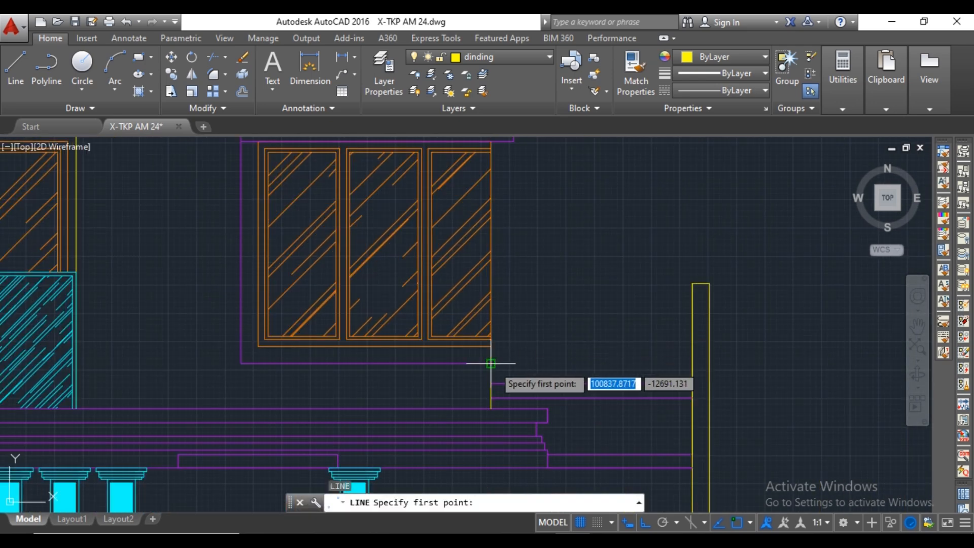
key(Escape)
On the dak beton layer, draw the lower canopy's bottom line from the wall out to the upper canopy's end, plus a 50 rise.
click(499, 57)
click(499, 163)
key(Return)
scroll(517, 340, down, 2)
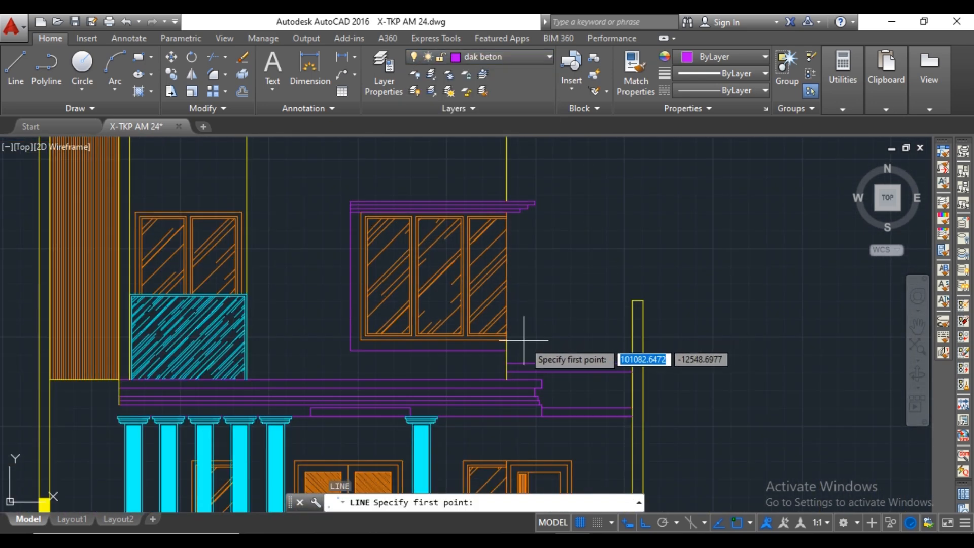
scroll(482, 363, up, 3)
click(478, 369)
scroll(535, 365, down, 2)
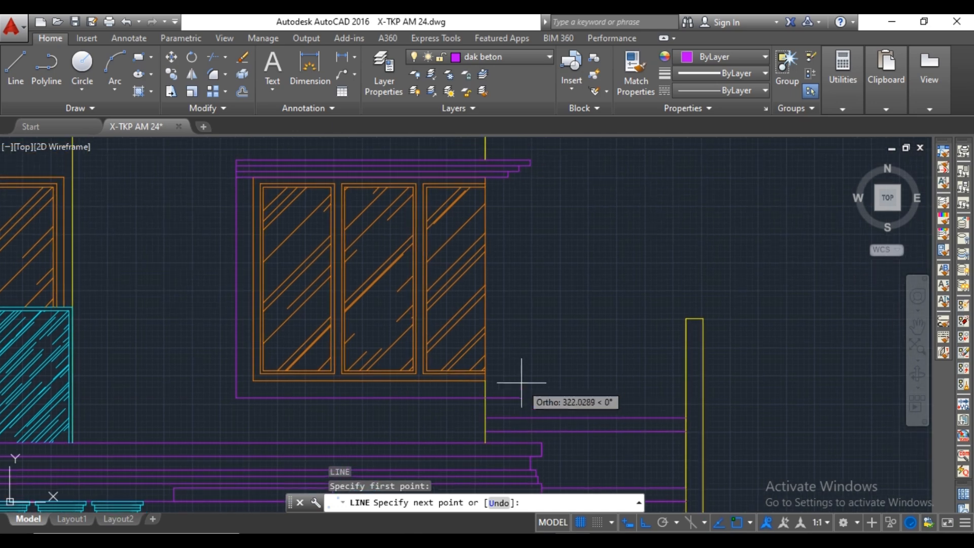
middle_drag(535, 377, 510, 373)
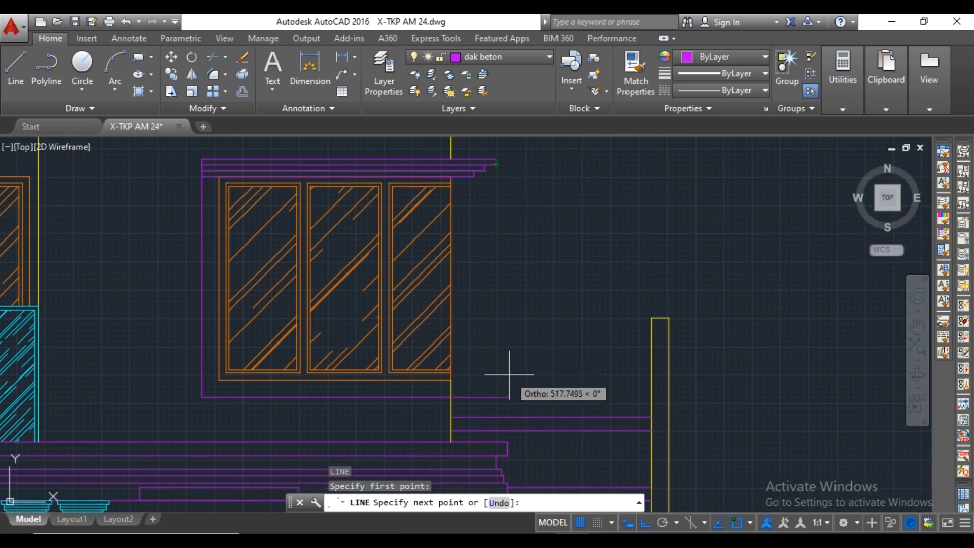
click(502, 356)
scroll(494, 358, up, 2)
key(Return)
scroll(452, 349, down, 2)
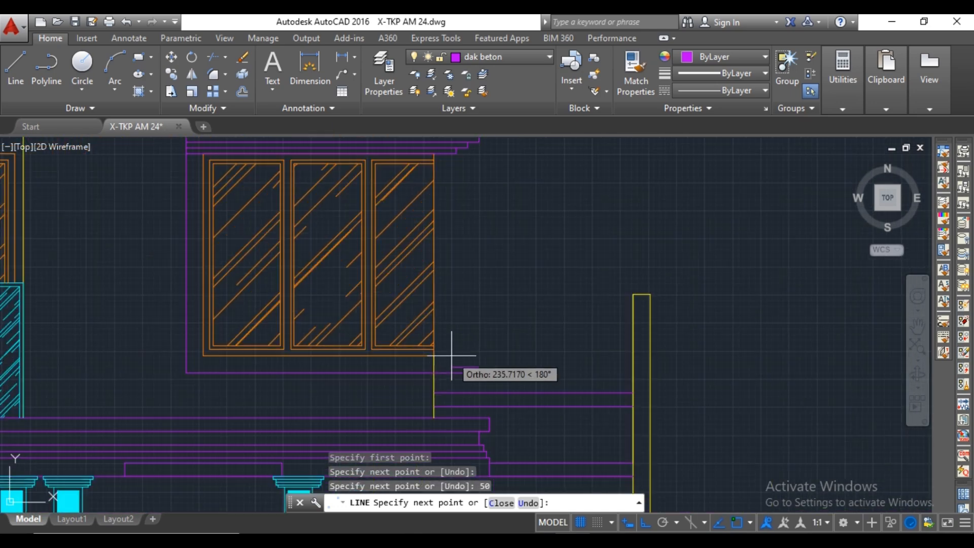
Continue the lower canopy's profile in steps 100 inward and 50 upward, finishing at the window's bottom line.
scroll(469, 370, up, 2)
text(100)
key(Return)
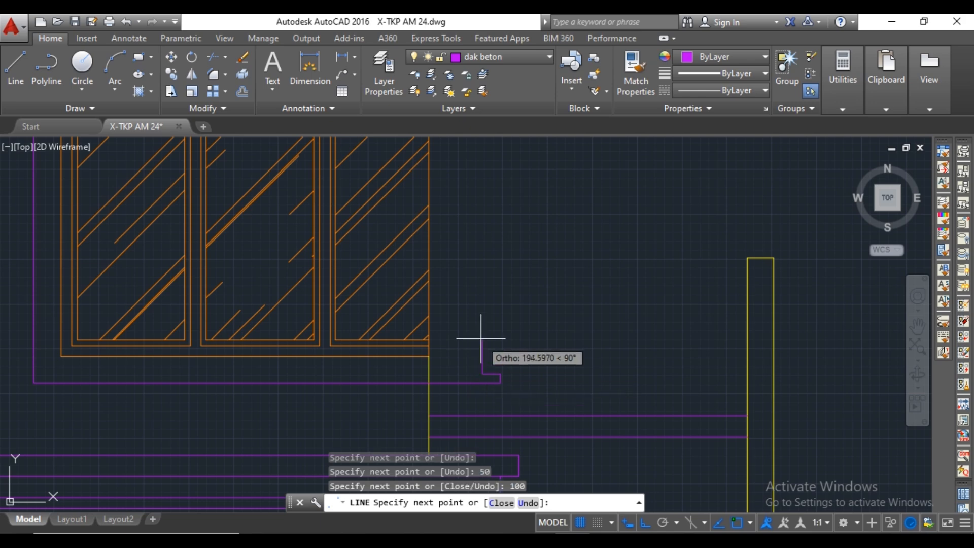
text(50)
key(Return)
scroll(464, 356, up, 3)
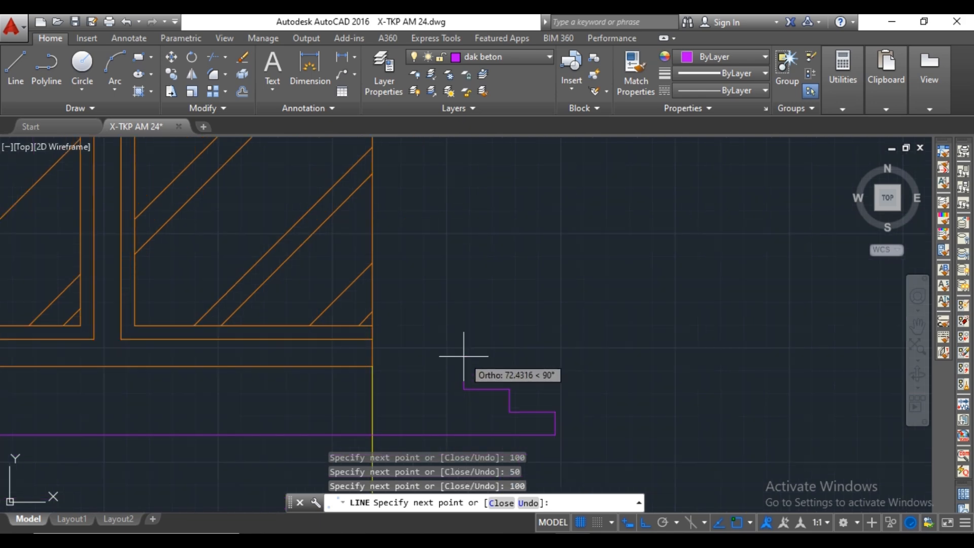
key(Return)
key(Escape)
scroll(508, 354, down, 3)
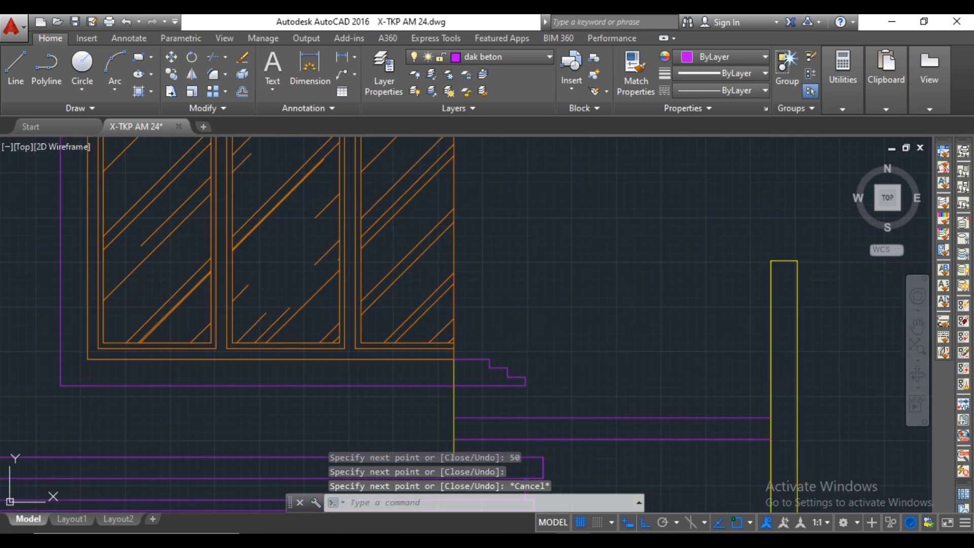
Extend the lower canopy's two horizontal step lines across to the frame's left vertical line.
text(ex)
key(Return)
key(Return)
click(495, 368)
click(495, 368)
click(488, 380)
key(Escape)
scroll(526, 334, down, 2)
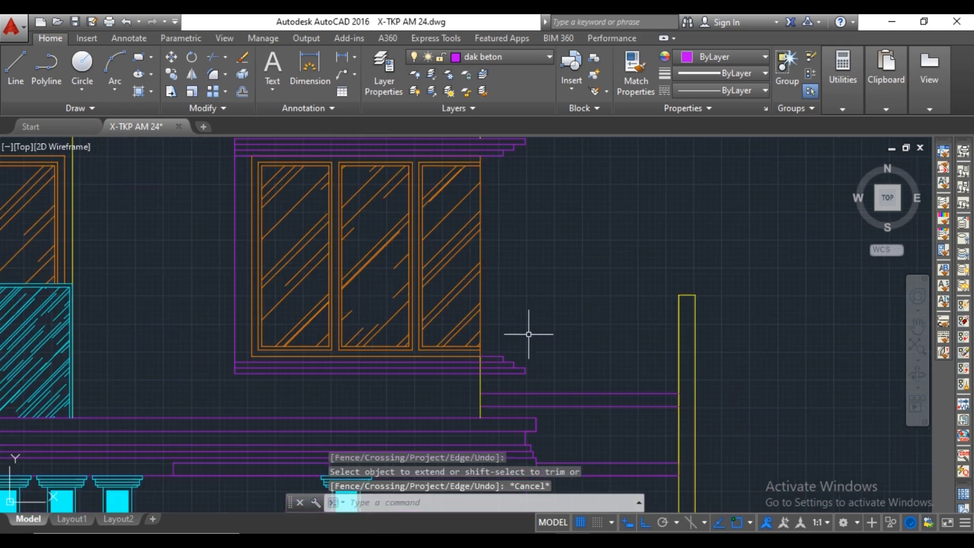
Trim the wall line where it crosses the lower canopy band.
scroll(515, 348, up, 4)
text(tr)
key(Return)
Draw a vertical line offset 50 outward from the window's left side, running from the upper canopy to the lower canopy's top step line.
key(Return)
click(435, 374)
click(436, 388)
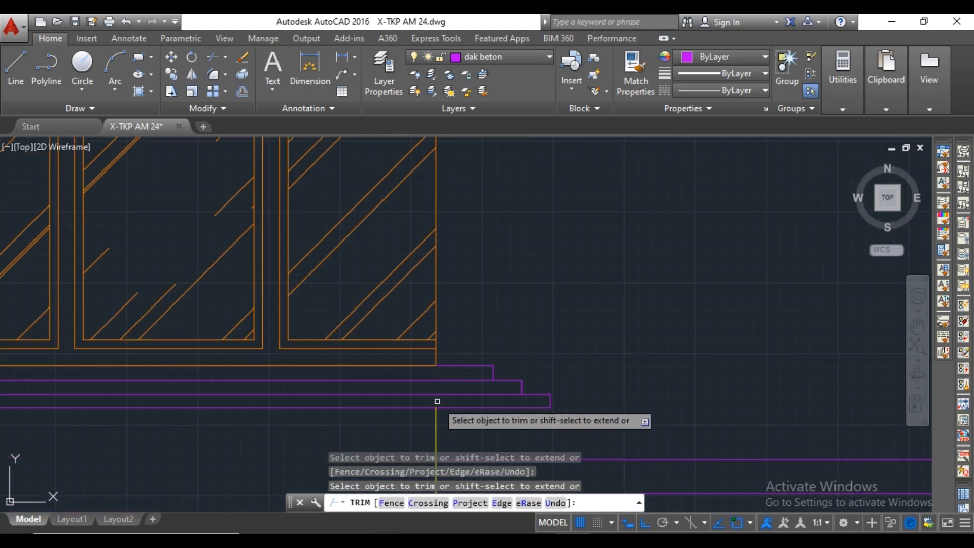
click(437, 401)
scroll(436, 398, down, 6)
key(Escape)
scroll(350, 280, up, 2)
scroll(363, 271, down, 2)
scroll(363, 347, up, 2)
text(l)
key(Return)
scroll(361, 207, up, 7)
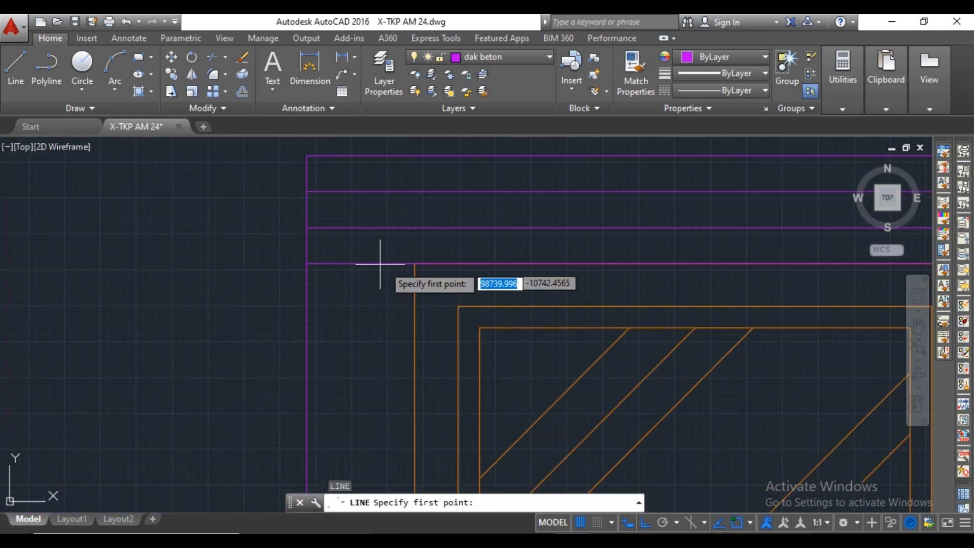
click(414, 263)
Copy the new vertical frame line 50 toward the frame's outer left edge.
key(Return)
scroll(384, 322, down, 8)
scroll(385, 354, up, 4)
scroll(385, 355, down, 4)
scroll(385, 365, up, 6)
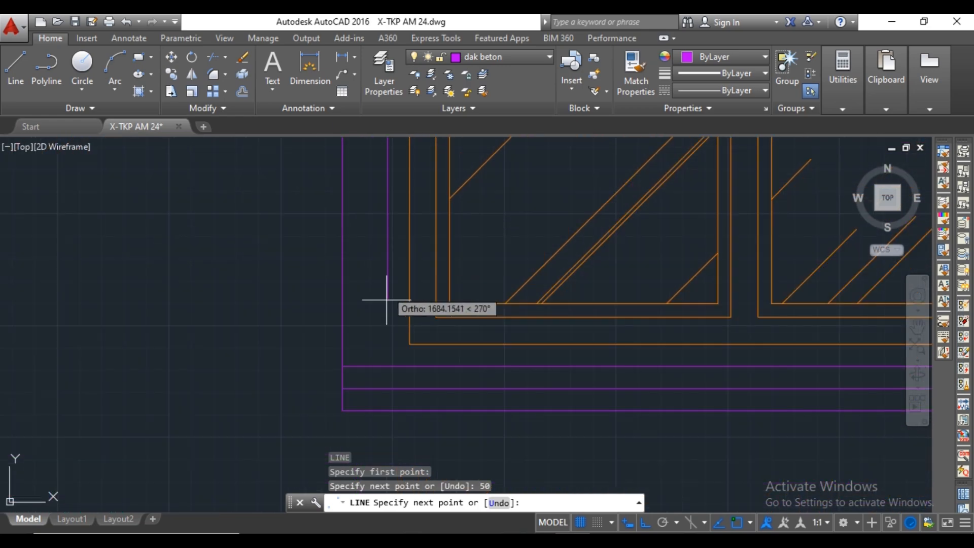
click(387, 365)
key(Escape)
scroll(390, 326, down, 4)
click(389, 317)
text(co)
key(Return)
scroll(391, 277, up, 3)
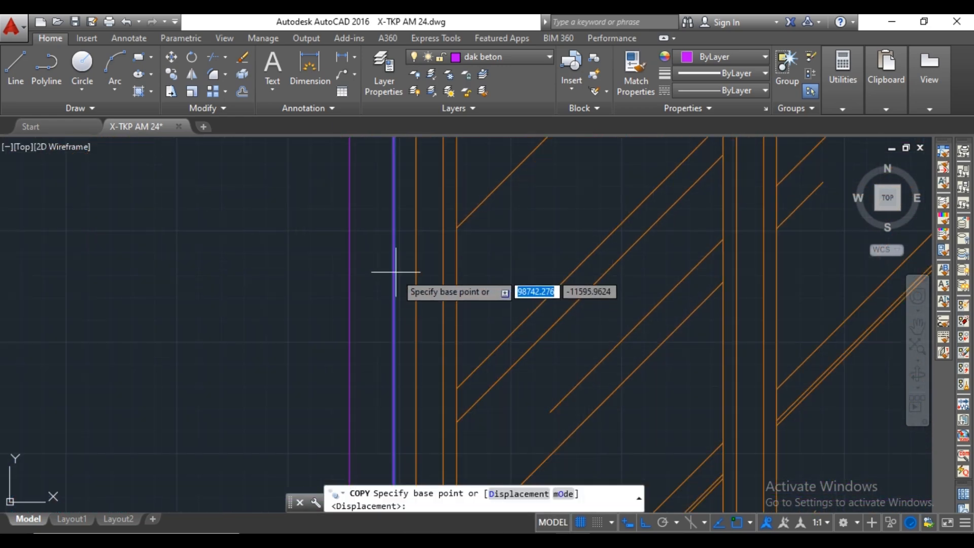
click(393, 272)
text(50)
key(Return)
scroll(401, 276, down, 3)
scroll(380, 289, up, 4)
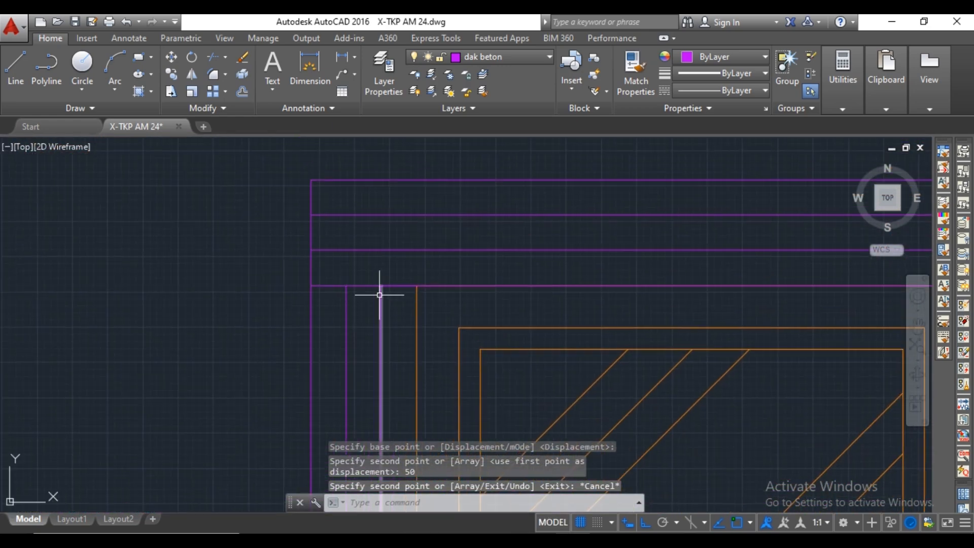
key(Escape)
Stretch the upper ends of the two inner vertical frame lines up to their matching canopy step lines.
click(381, 287)
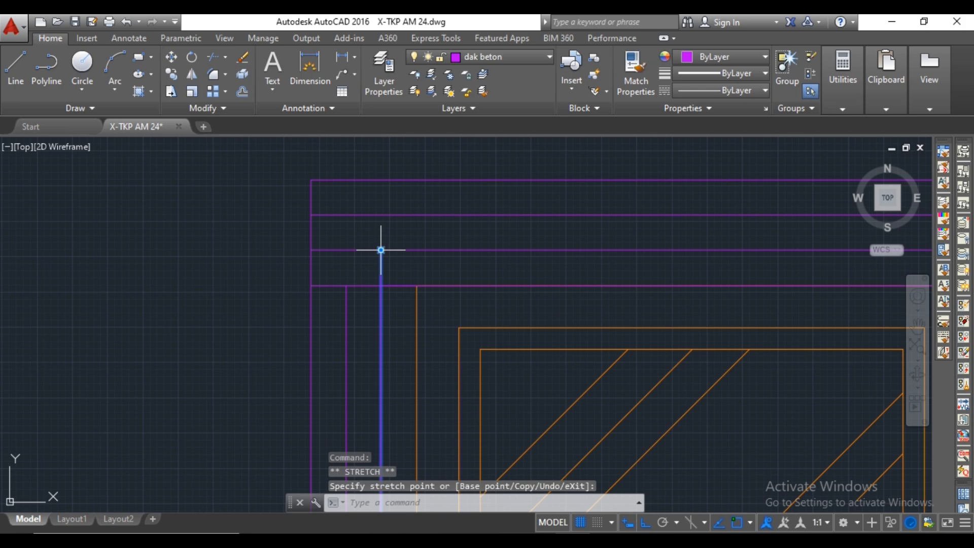
click(346, 287)
click(346, 215)
key(Escape)
Trim the upper canopy's step lines where they overhang the vertical lines at the frame's upper-left corner.
middle_drag(392, 231, 403, 239)
text(tr)
key(Return)
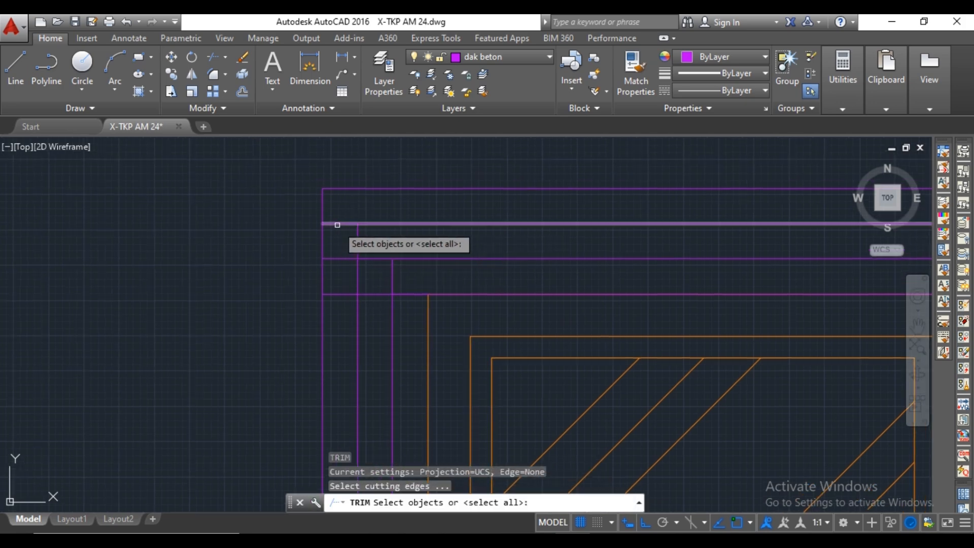
key(Return)
click(337, 224)
click(343, 259)
click(376, 259)
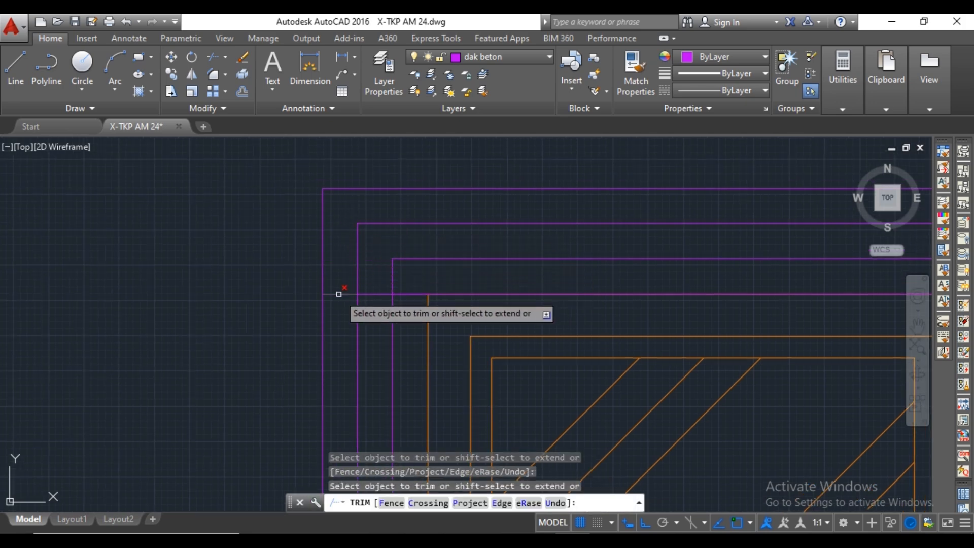
click(403, 290)
key(Escape)
Delete the duplicate line along the window's top and shorten the remaining one to the window's upper-left corner.
click(414, 294)
key(Delete)
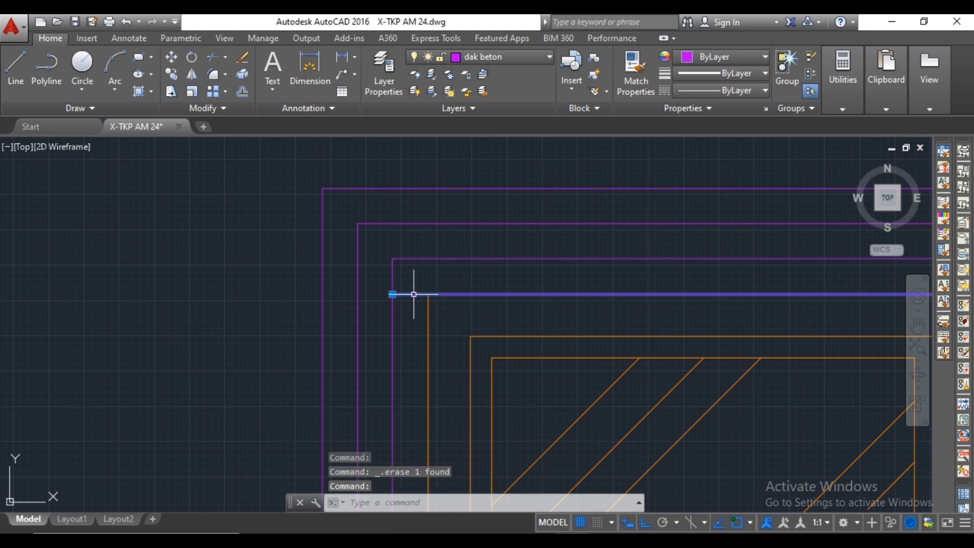
click(392, 295)
click(428, 294)
key(Escape)
Stretch the lower end of the outer of the two inner vertical lines down to the lower canopy's middle step line.
scroll(456, 309, down, 4)
middle_drag(492, 325, 484, 58)
scroll(427, 350, up, 4)
middle_drag(427, 350, 404, 231)
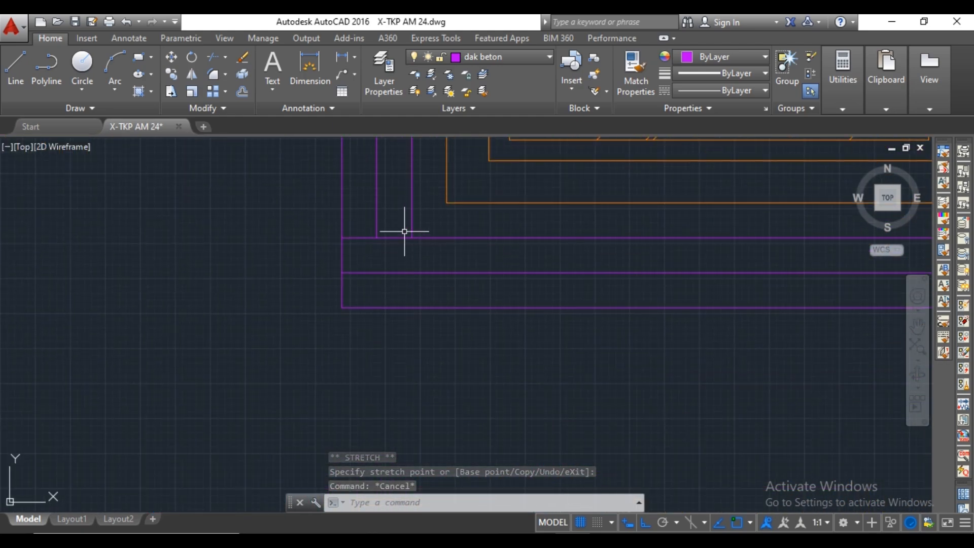
click(376, 234)
click(376, 235)
click(376, 272)
key(Escape)
Trim the overhanging step lines at the frame's lower-left corner.
text(tr)
key(Return)
key(Return)
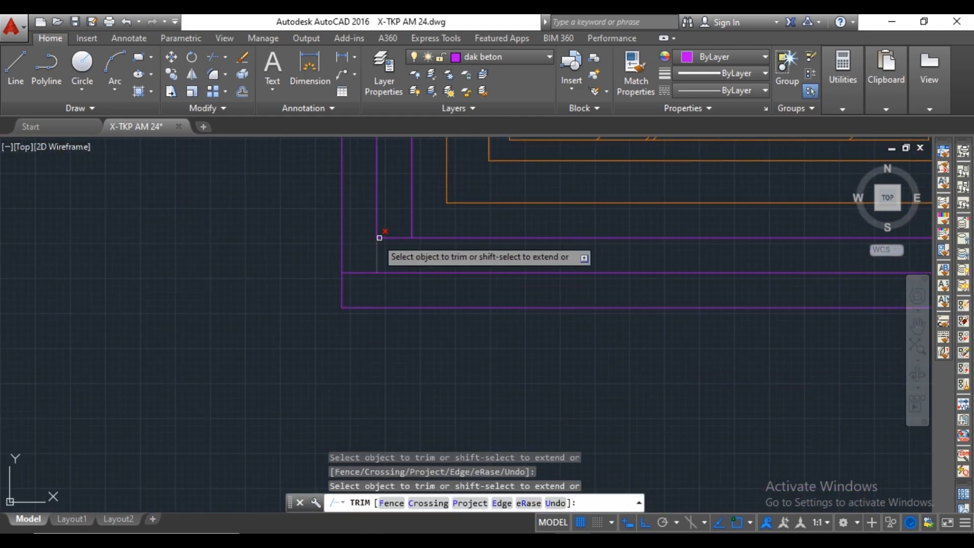
scroll(419, 257, down, 5)
key(Escape)
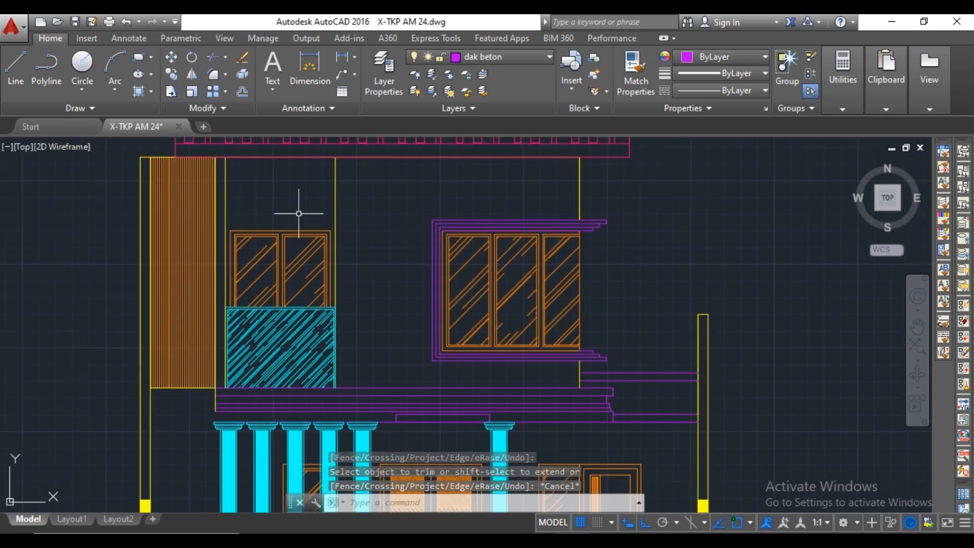
Draw a box outline 150 high above the balcony window, spanning between the window's two top corners.
scroll(345, 208, up, 3)
text(l)
key(Return)
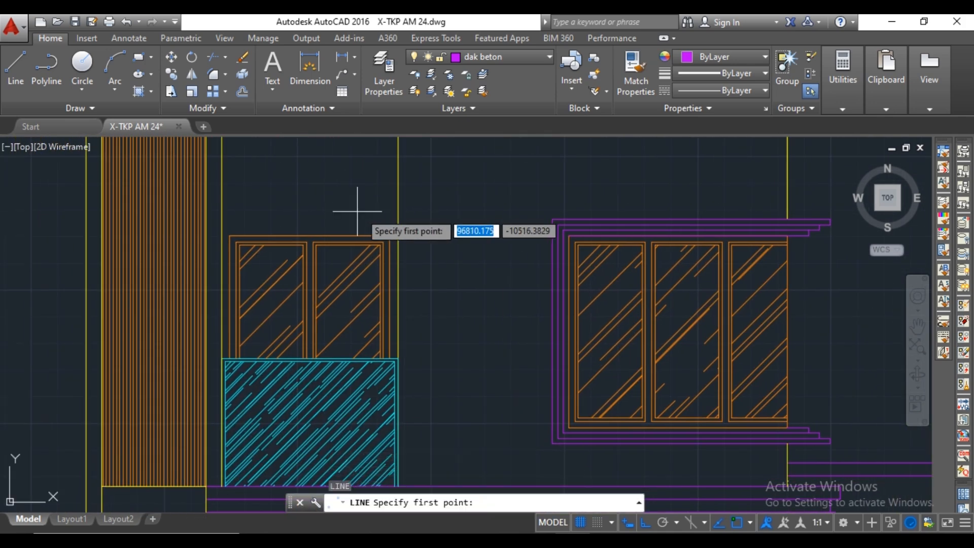
scroll(376, 219, up, 4)
click(410, 263)
scroll(405, 222, down, 2)
middle_drag(403, 218, 420, 237)
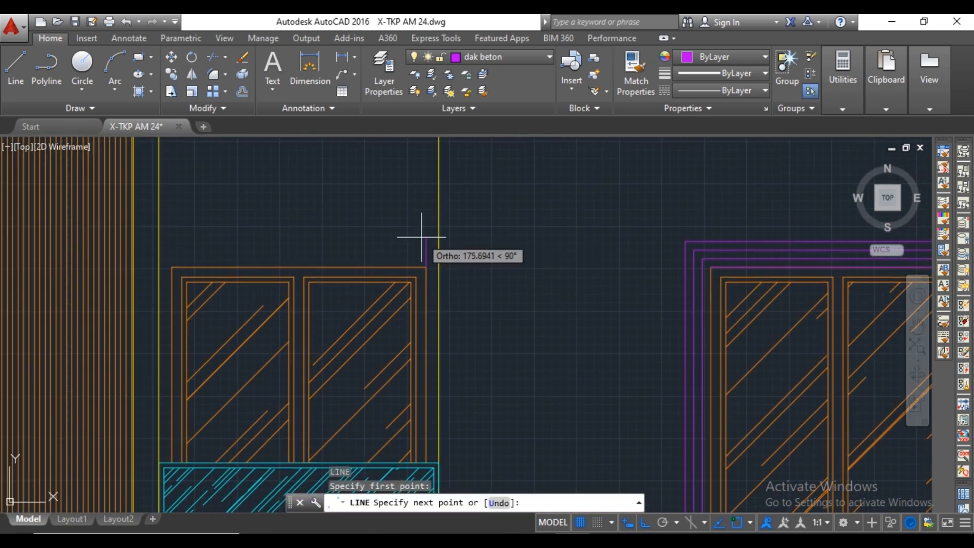
text(150)
key(Return)
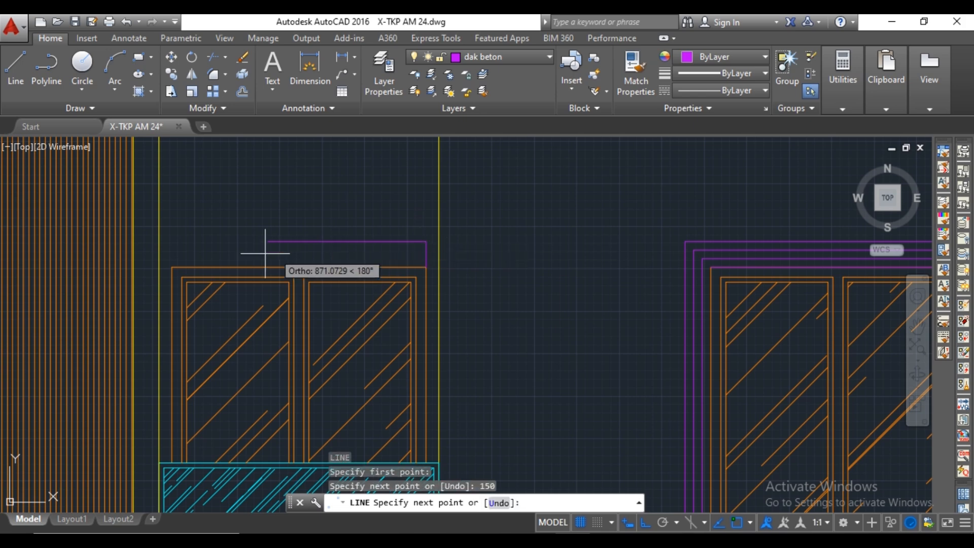
click(169, 260)
click(171, 266)
key(Escape)
scroll(194, 228, up, 2)
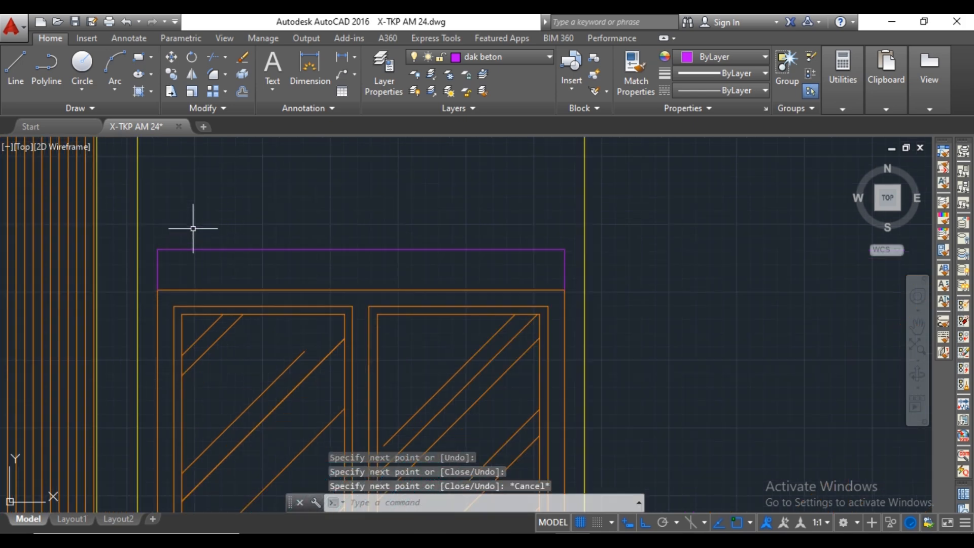
Draw a line from the box's upper-right corner 50 down and straight across to its left side.
key(space)
scroll(157, 248, up, 2)
scroll(157, 254, down, 3)
scroll(479, 258, up, 1)
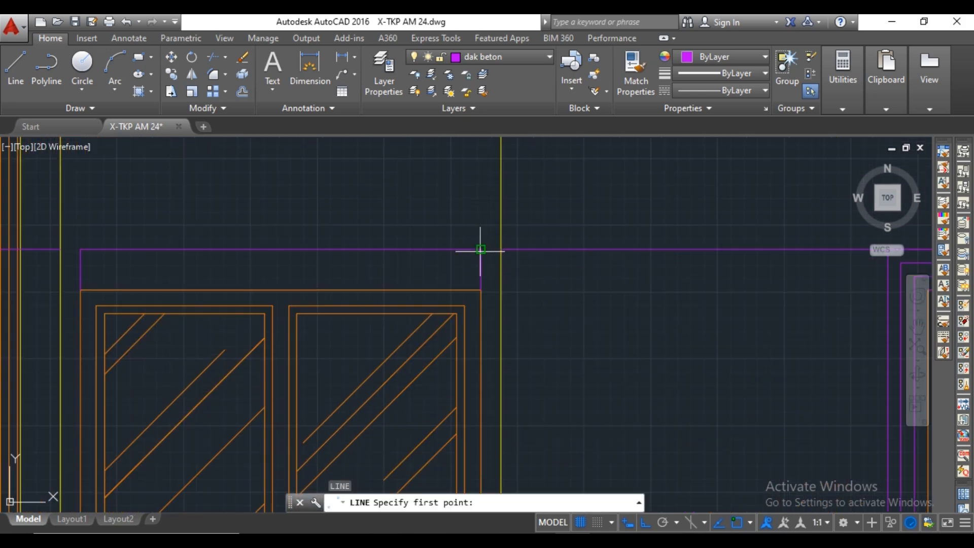
click(481, 249)
scroll(479, 257, up, 2)
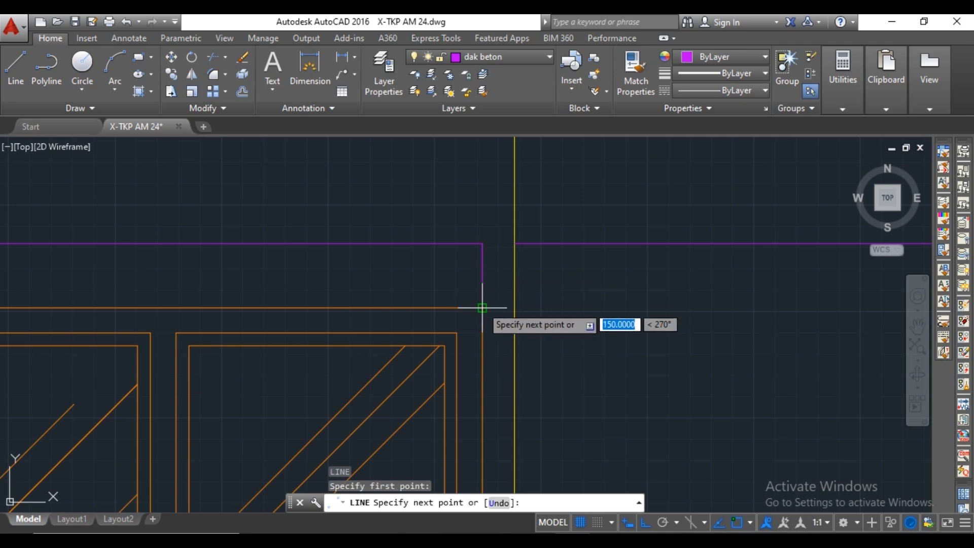
text(50)
key(Return)
scroll(239, 267, down, 2)
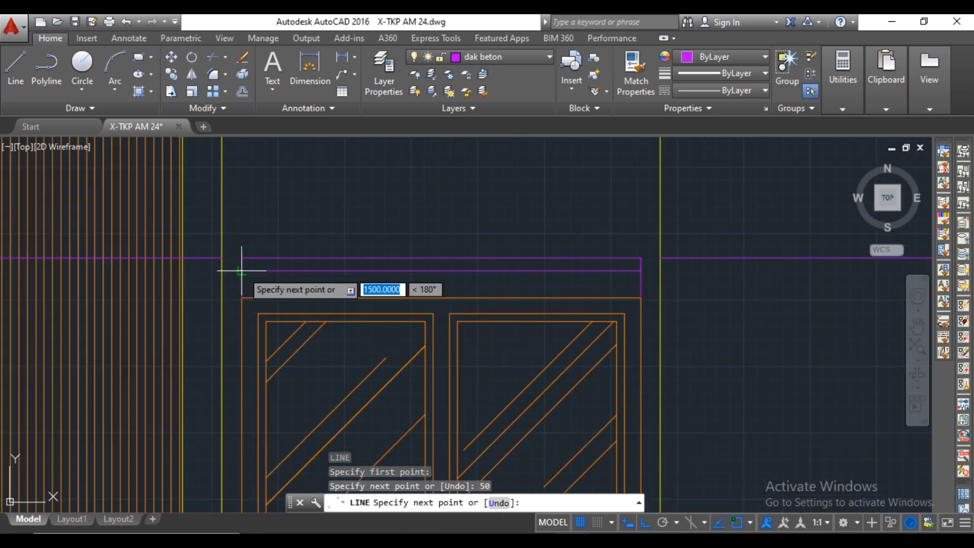
click(239, 267)
key(Escape)
From the left end of the box's inner line, draw a segment 100 inward and 70 down.
scroll(261, 276, up, 1)
key(space)
click(256, 271)
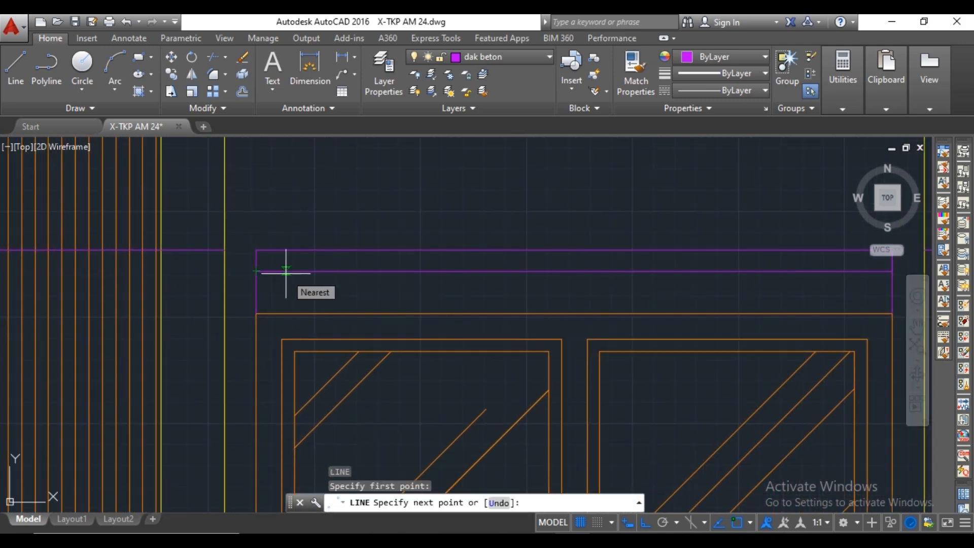
text(100)
key(Return)
scroll(292, 292, up, 3)
text(7)
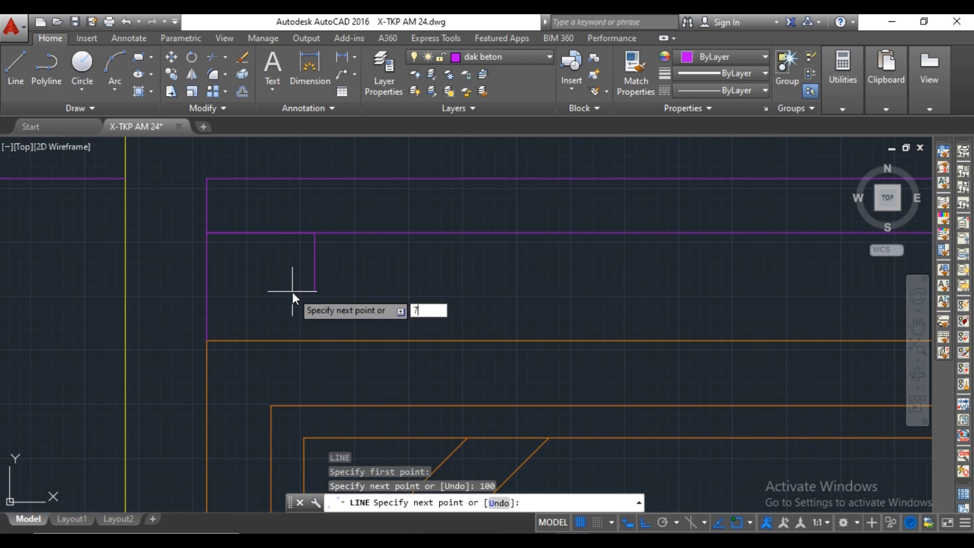
text(0)
key(Return)
scroll(276, 292, down, 3)
key(Escape)
Mirror the 100 and 70 segments about the box's vertical centre line, keeping the originals.
scroll(281, 282, up, 1)
click(276, 276)
click(275, 276)
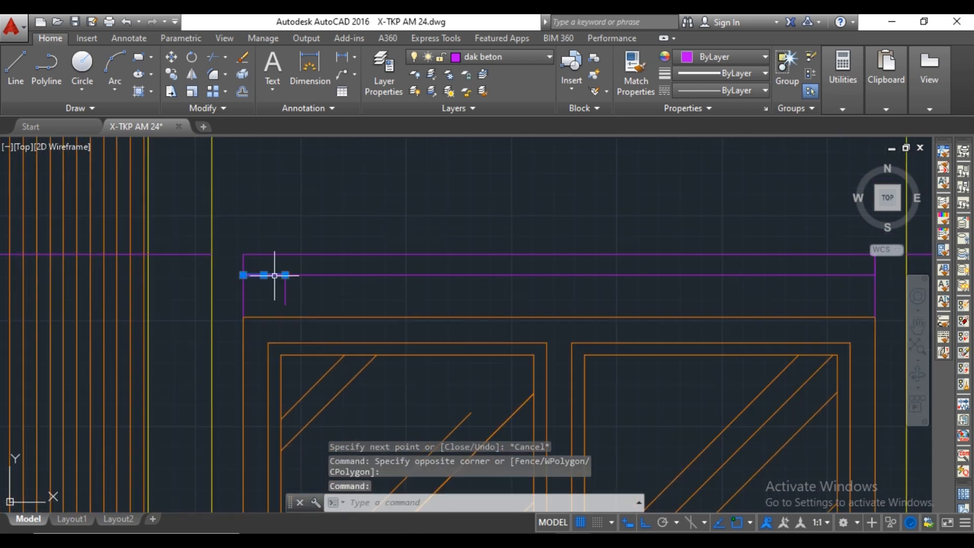
click(286, 290)
text(mi)
key(space)
scroll(349, 213, down, 2)
click(431, 230)
click(428, 203)
key(space)
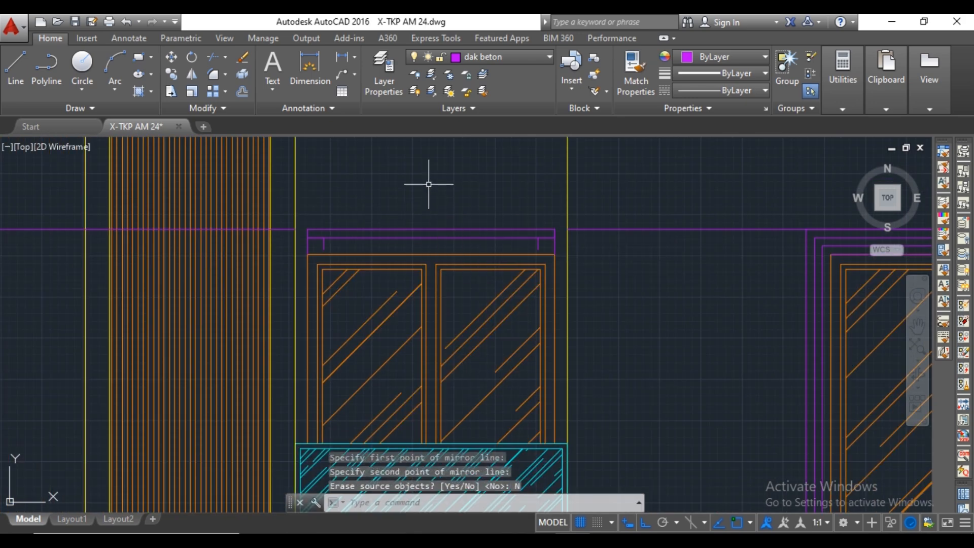
Draw a horizontal line joining the lower ends of the two short verticals above the balcony window.
text(l)
scroll(534, 247, up, 2)
click(538, 249)
click(198, 247)
key(Escape)
Delete the leftover horizontal guide lines and the box's full-height sides, and close the upper band's left end with a short vertical line.
click(144, 202)
click(86, 230)
key(Delete)
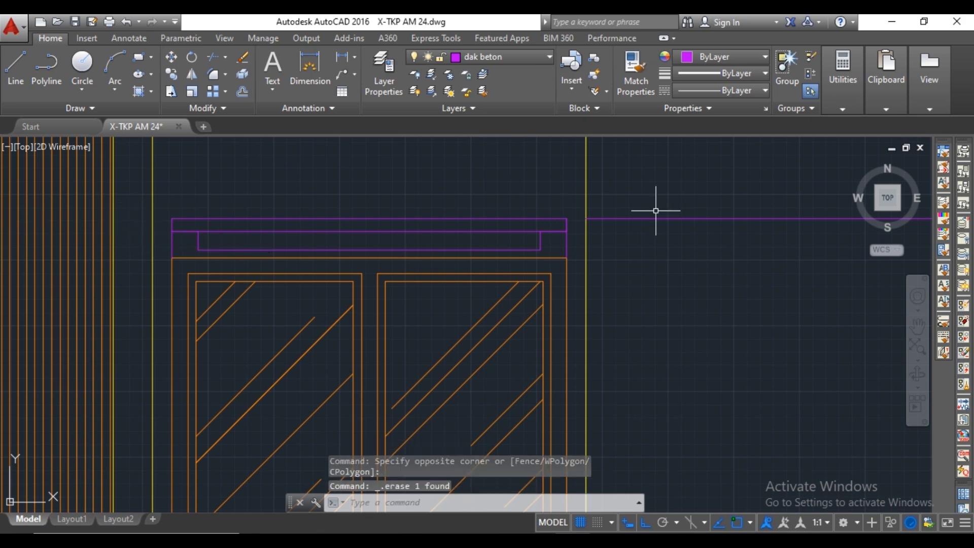
text(l)
key(space)
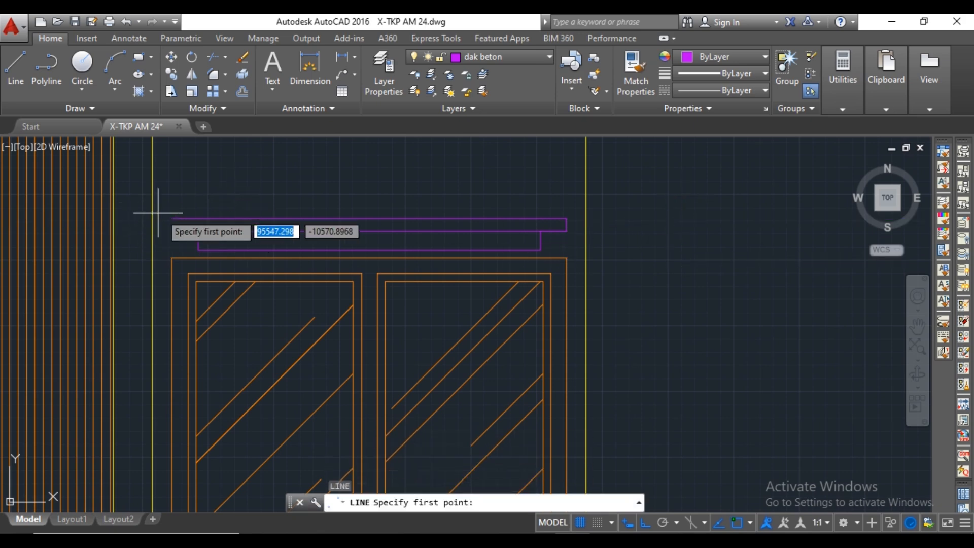
click(172, 219)
click(172, 232)
key(Escape)
Draw a horizontal line through the middle of the canopy's lower band, between its two short verticals.
key(space)
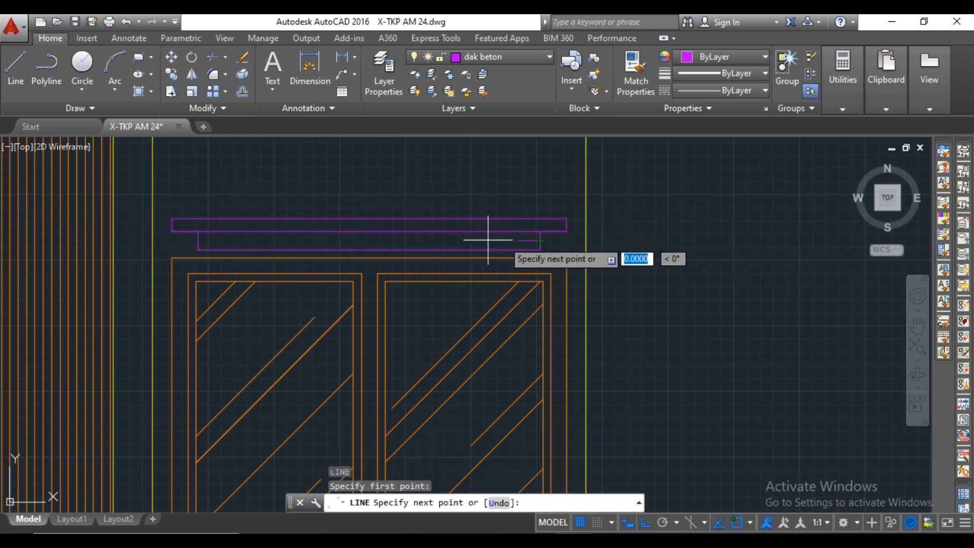
key(Escape)
scroll(470, 226, up, 5)
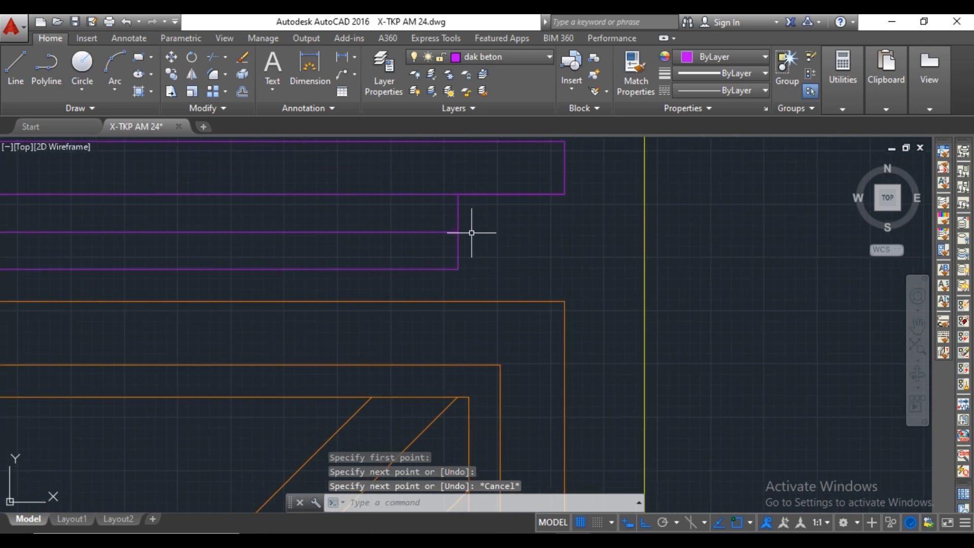
Draw a line 50 inward along the middle line from the canopy lower band's right end, dropping vertically to its bottom edge.
key(space)
click(458, 232)
click(404, 269)
key(Escape)
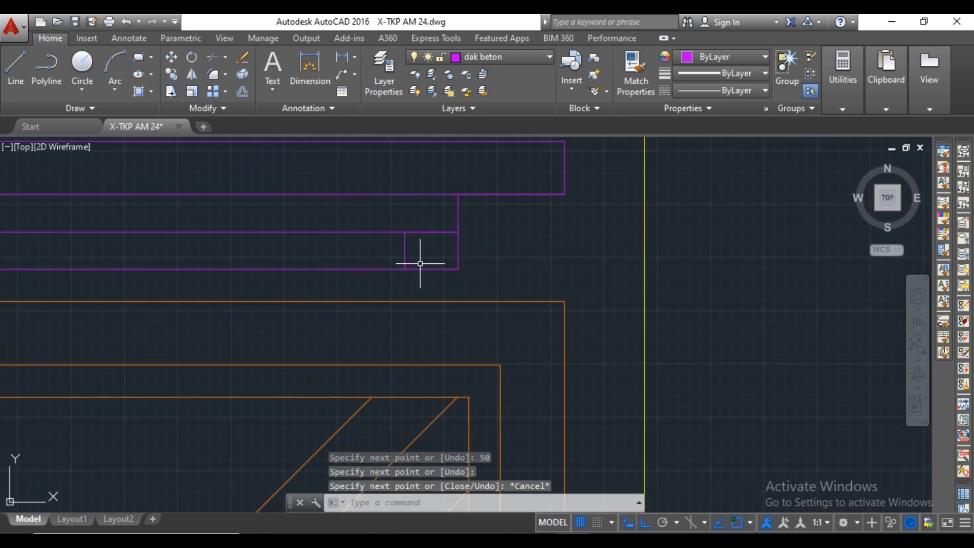
Trim away the lower band's right outer corner outside the new short vertical to form a step.
text(tr)
click(458, 250)
mouse_move(449, 260)
mouse_down()
mouse_move(430, 276)
mouse_move(400, 253)
mouse_up()
key(Escape)
Mirror the step's short vertical about the canopy's vertical centre line to the left end, keeping the original.
text(mi)
key(space)
scroll(400, 253, down, 4)
middle_drag(234, 222, 458, 237)
click(381, 224)
click(387, 185)
click(406, 223)
Trim away the lower band's left outer corner outside the mirrored short vertical.
middle_drag(152, 258, 221, 253)
text(tr)
key(space)
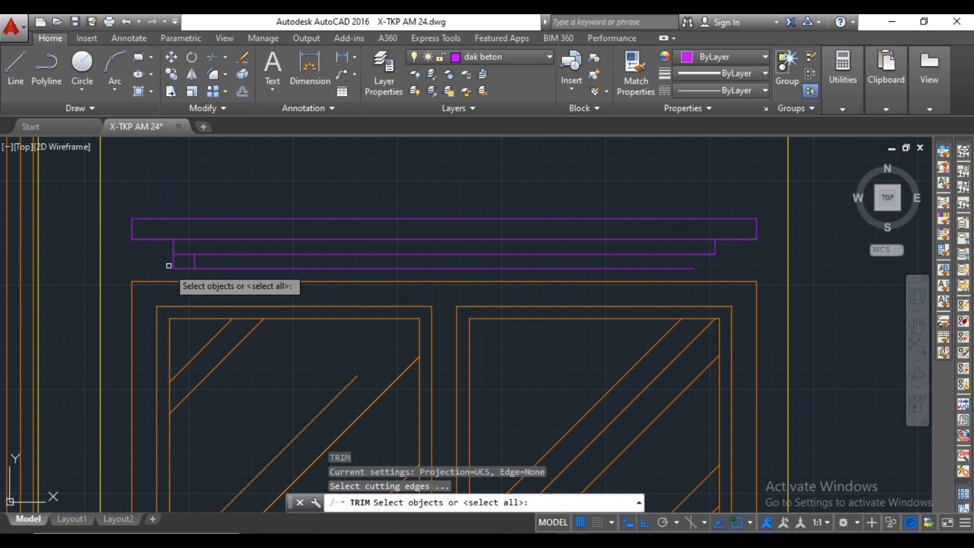
key(space)
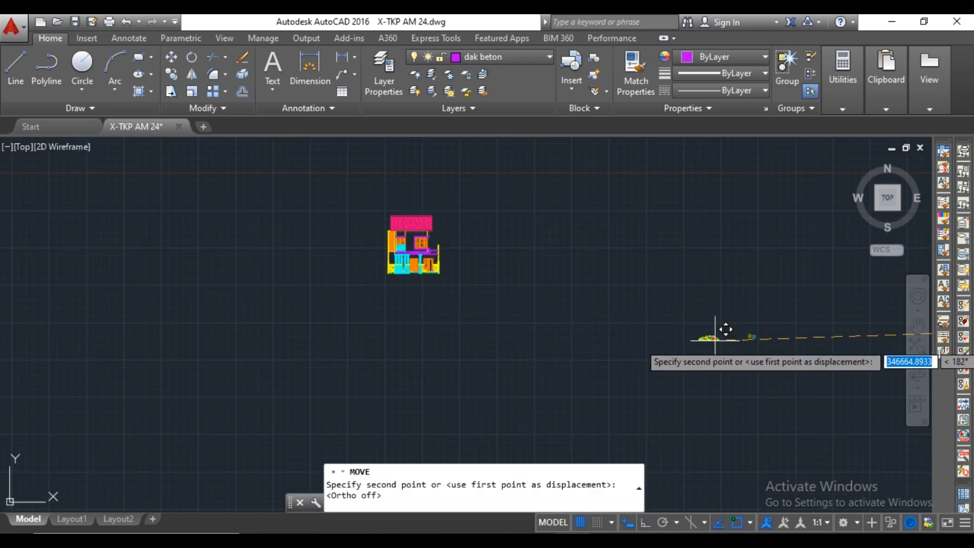
Bring the plant symbols near the elevation and move the flower bed to the foot of the row of columns.
scroll(440, 297, up, 4)
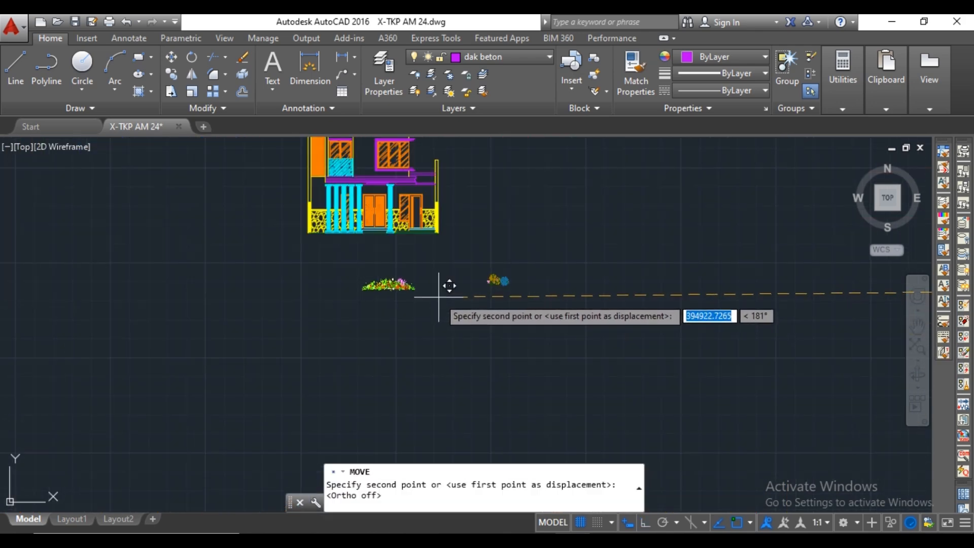
click(588, 368)
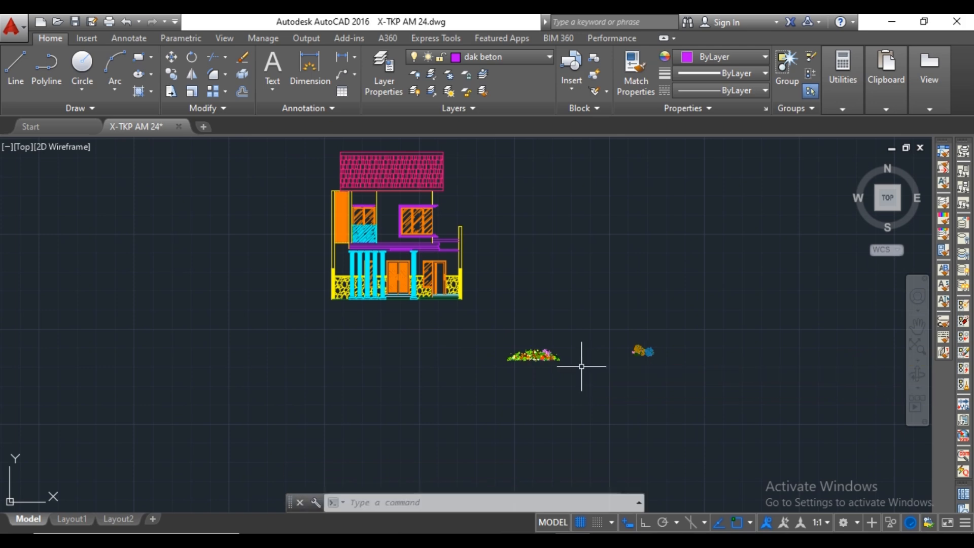
scroll(578, 361, up, 2)
click(554, 330)
click(418, 386)
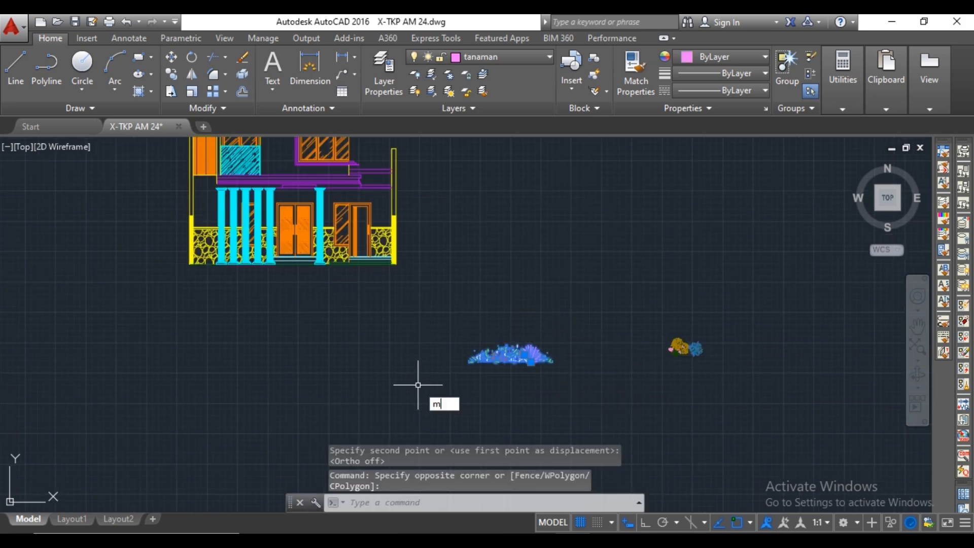
key(space)
click(450, 363)
scroll(191, 254, up, 6)
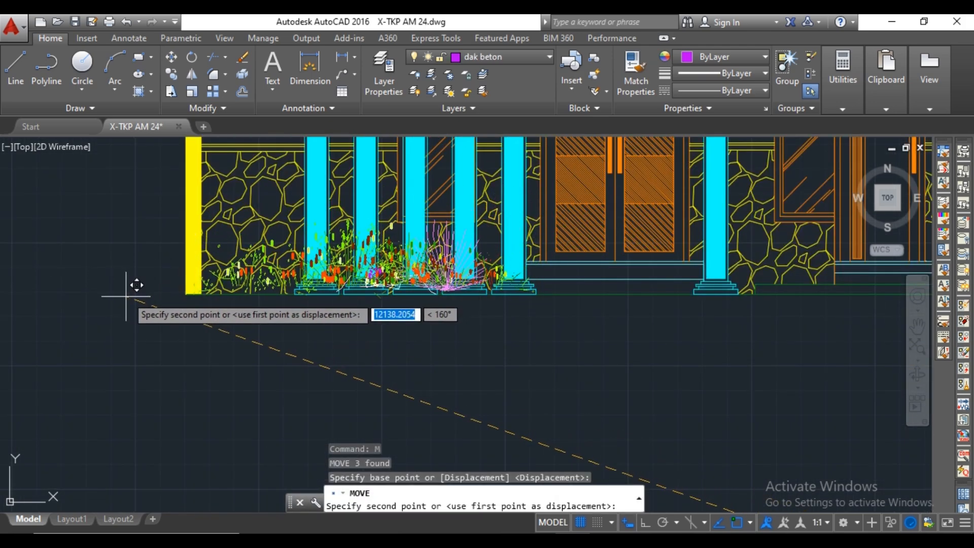
key(Escape)
Copy the two shrubs to the ground line at the foot of the single column beside the main door.
scroll(392, 274, down, 4)
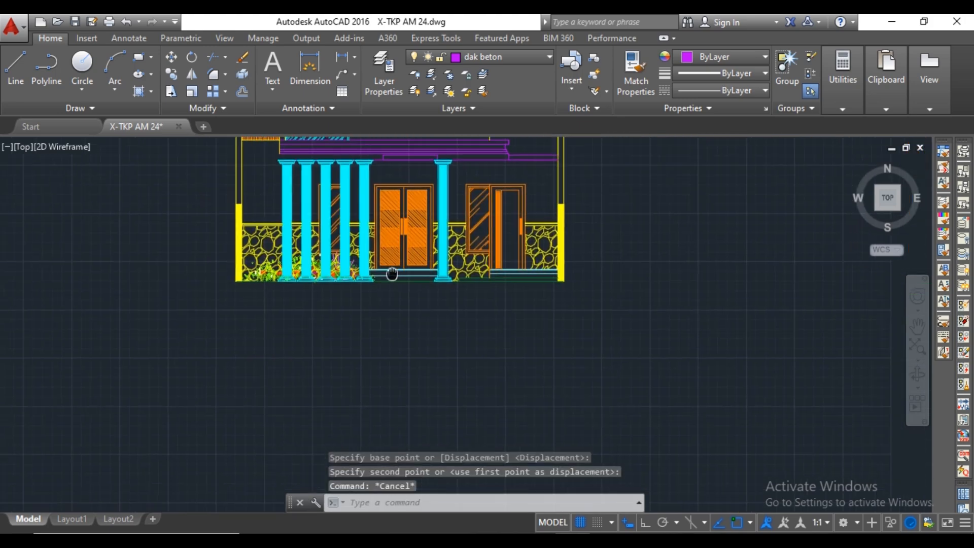
middle_drag(392, 274, 85, 246)
click(791, 345)
click(662, 408)
right_click(654, 409)
click(750, 173)
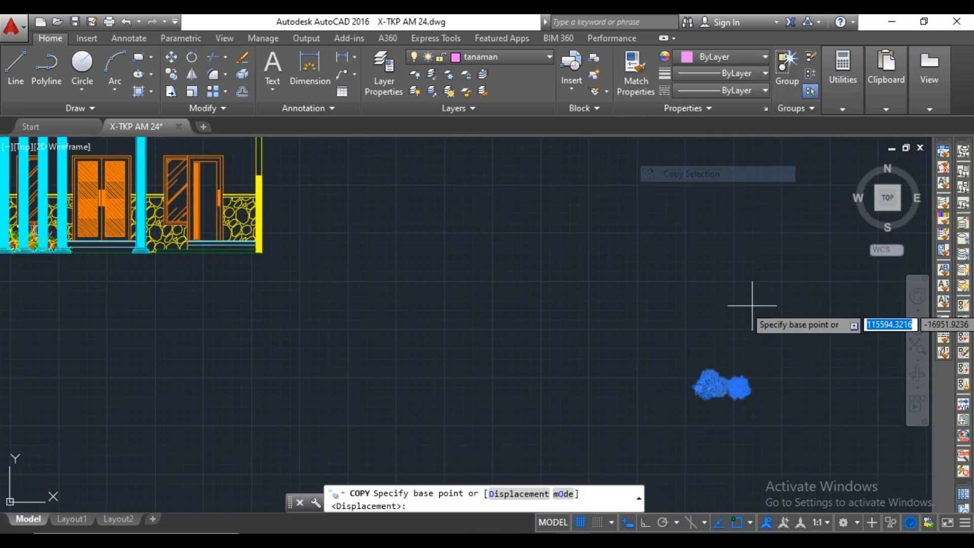
click(697, 385)
scroll(391, 289, up, 6)
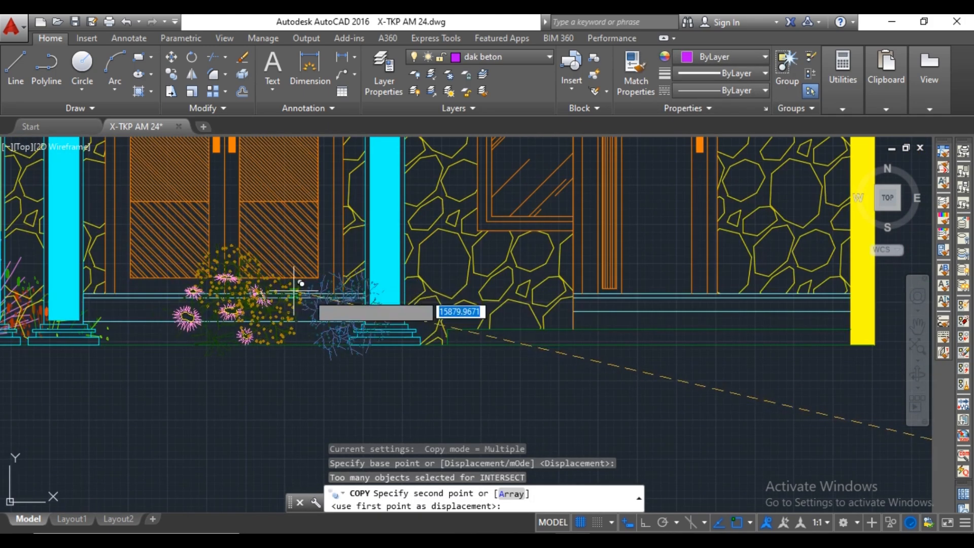
middle_drag(294, 291, 205, 288)
click(342, 260)
key(Escape)
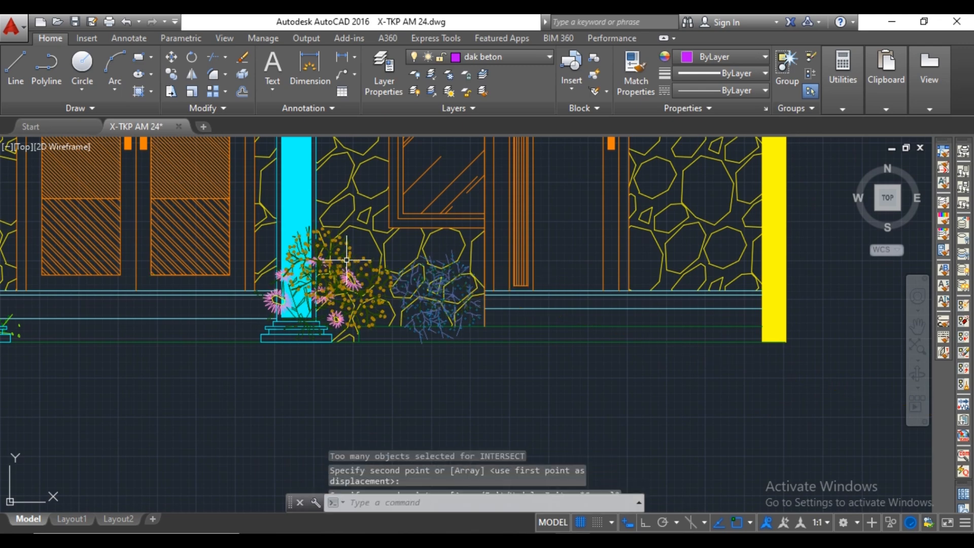
Erase the original shrubs left beside the elevation.
scroll(386, 253, down, 4)
middle_drag(386, 254, 467, 273)
scroll(466, 273, down, 4)
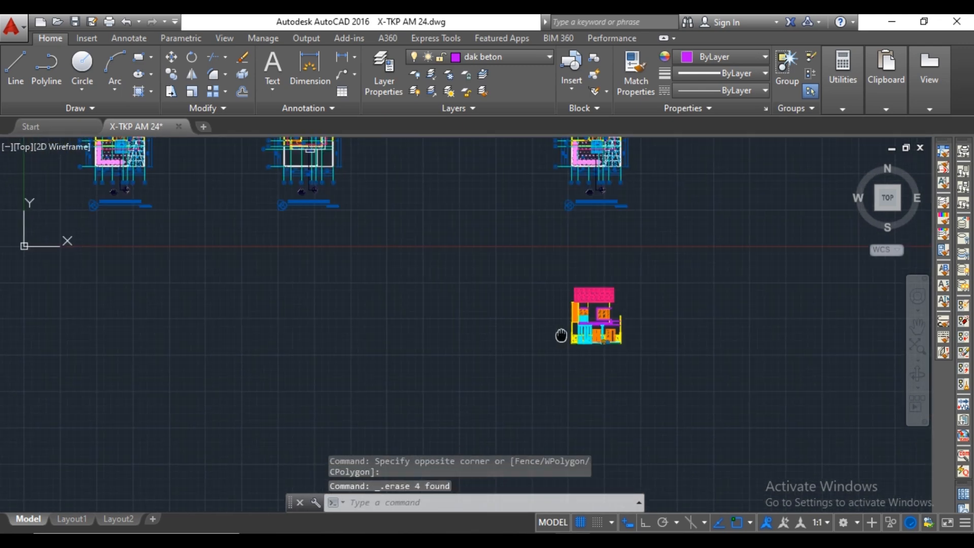
middle_drag(560, 335, 609, 346)
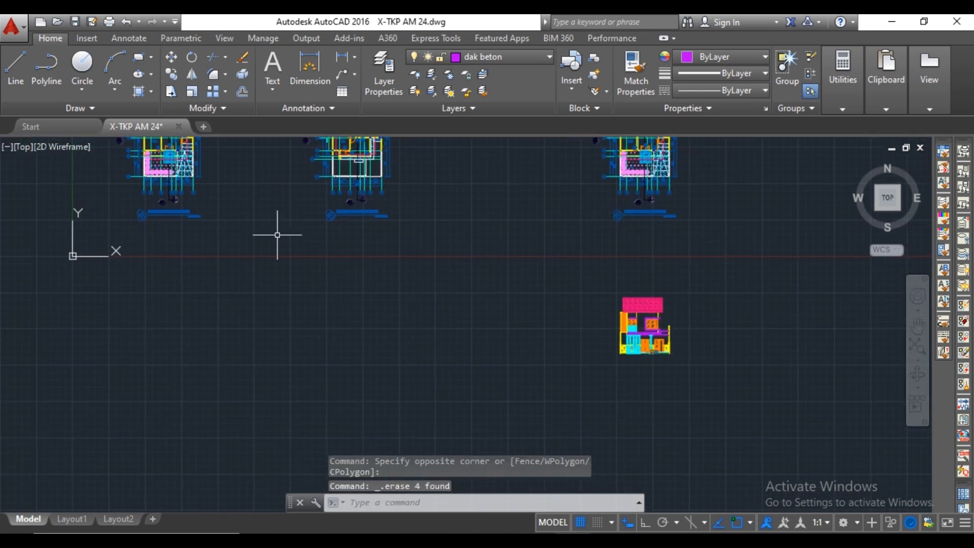
scroll(695, 211, up, 4)
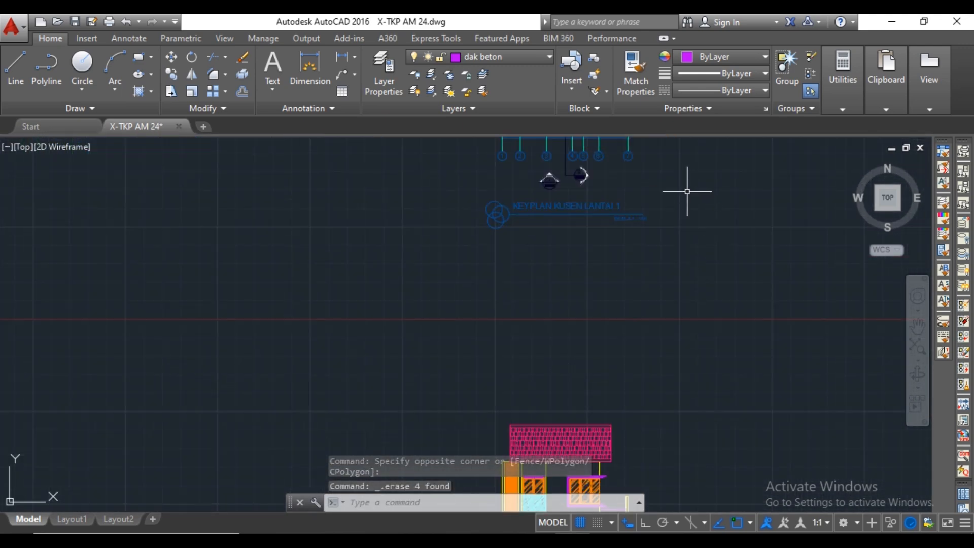
click(692, 191)
click(441, 256)
right_click(442, 256)
click(513, 308)
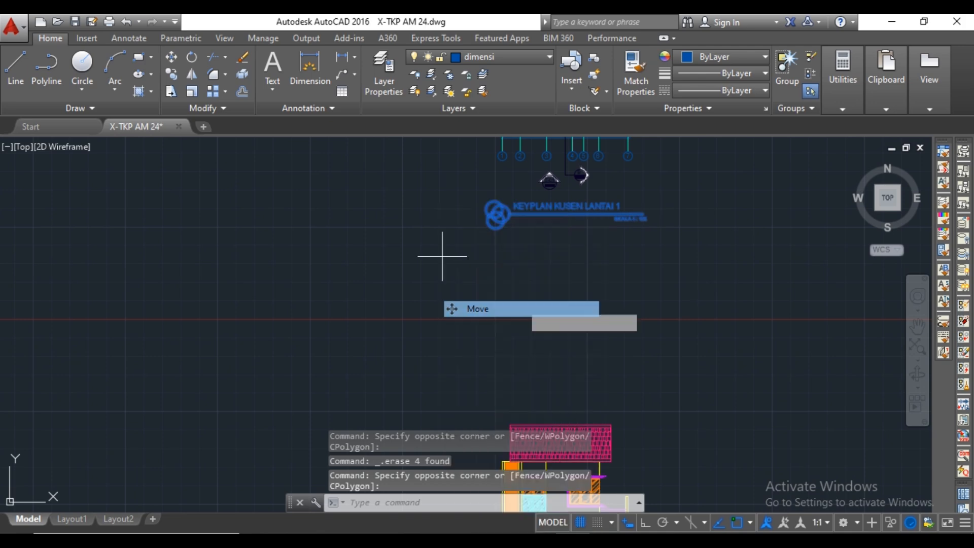
click(560, 230)
middle_drag(560, 368, 548, 318)
key(Escape)
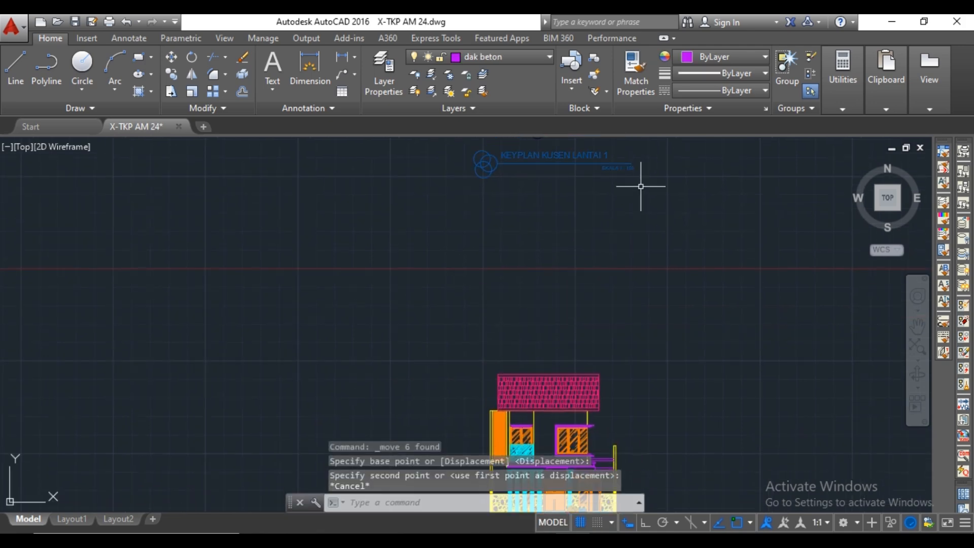
Copy the "KEYPLAN KUSEN LANTAI 1" drawing title straight down to just beneath the front elevation with Ortho on.
click(664, 143)
click(457, 178)
right_click(454, 178)
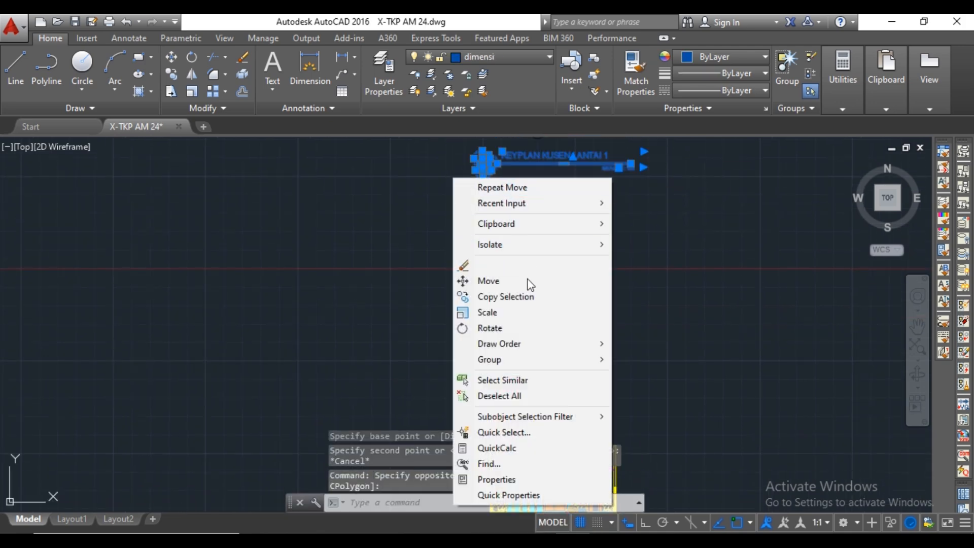
click(528, 296)
click(544, 172)
middle_drag(544, 405, 542, 282)
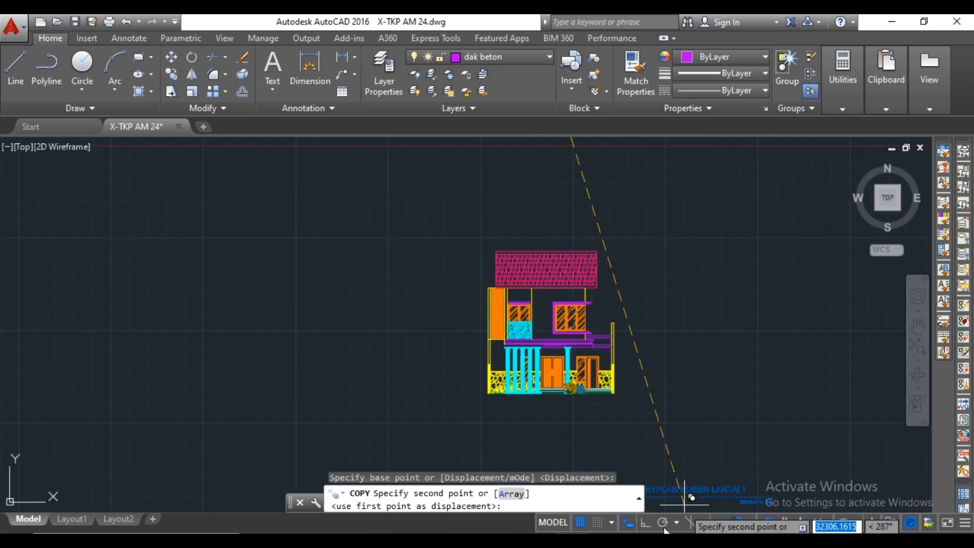
click(645, 522)
middle_drag(567, 422, 568, 373)
scroll(568, 374, up, 2)
click(568, 387)
key(Escape)
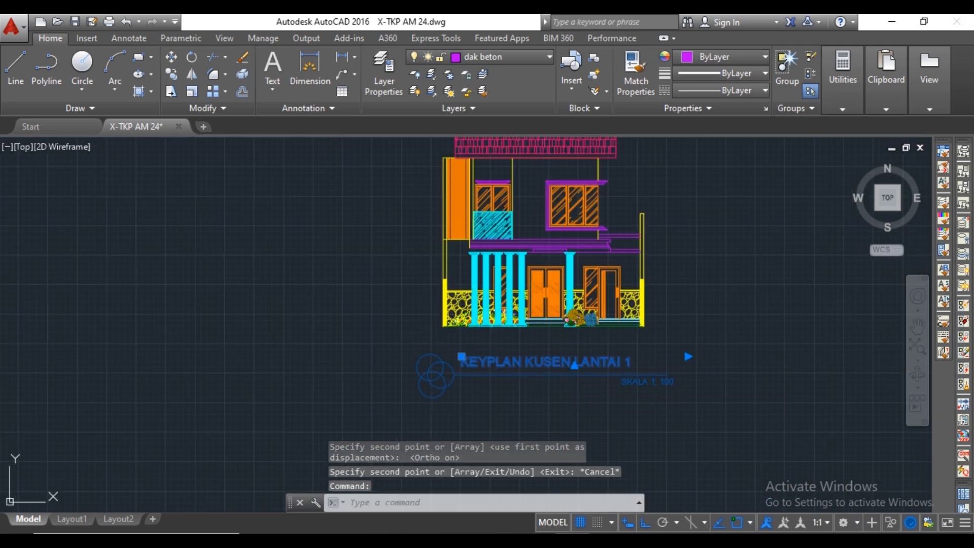
Change the copied title's text to "TAMPAK DEPAN".
double_click(629, 362)
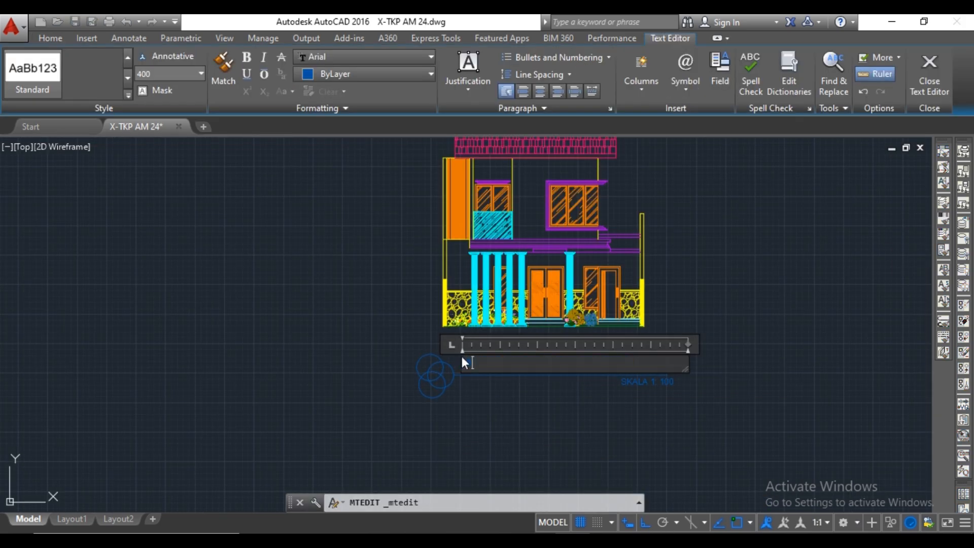
text(TAMPAK DEPAN)
click(663, 447)
Shorten the title's underline from its right end to suit the shorter title text.
click(667, 375)
scroll(617, 377, up, 4)
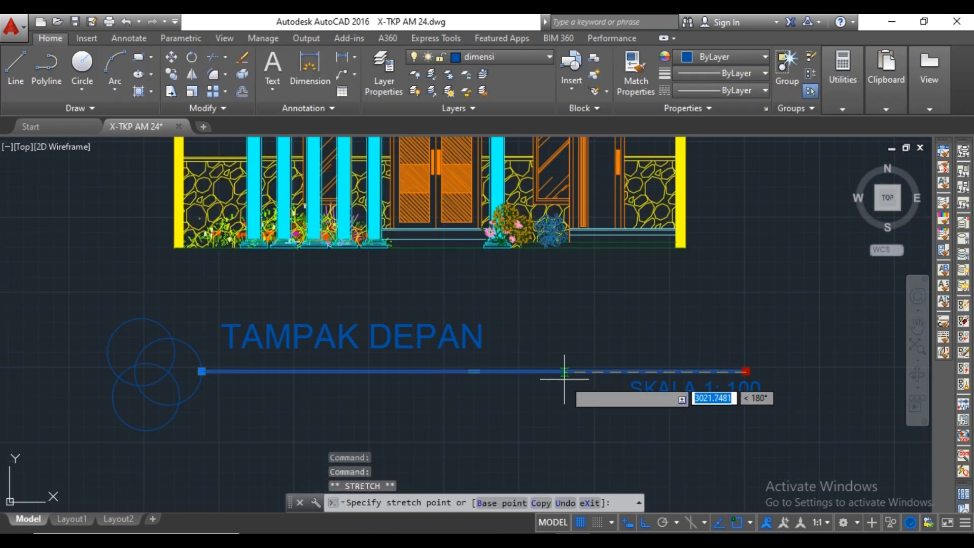
click(523, 378)
key(Escape)
Move the "SKALA 1: 100" text horizontally to sit beneath the right end of the shortened underline.
click(687, 395)
text(m)
key(space)
click(598, 397)
click(362, 389)
key(Escape)
Move the complete elevation title horizontally to the right so that it is centred beneath the elevation.
scroll(594, 338, down, 2)
click(602, 324)
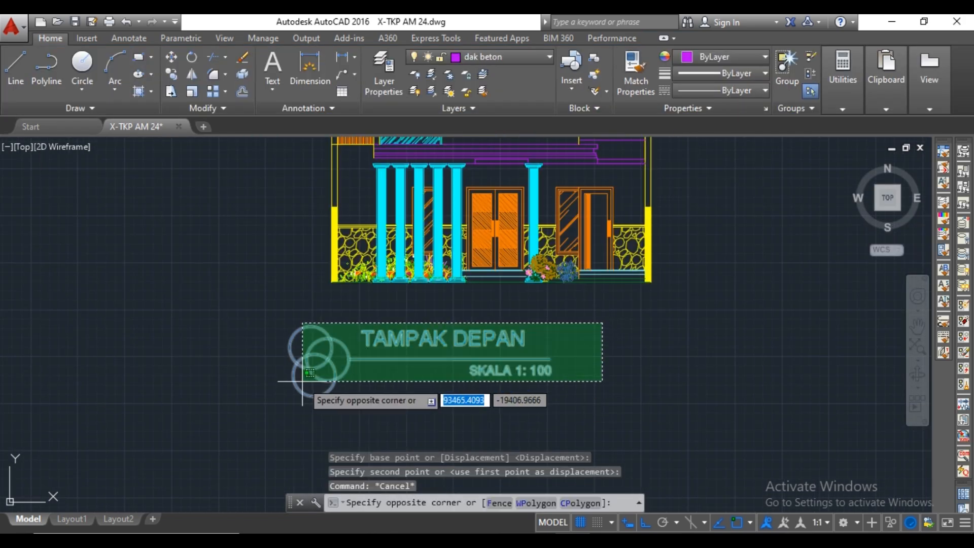
click(296, 376)
text(m)
key(space)
click(645, 390)
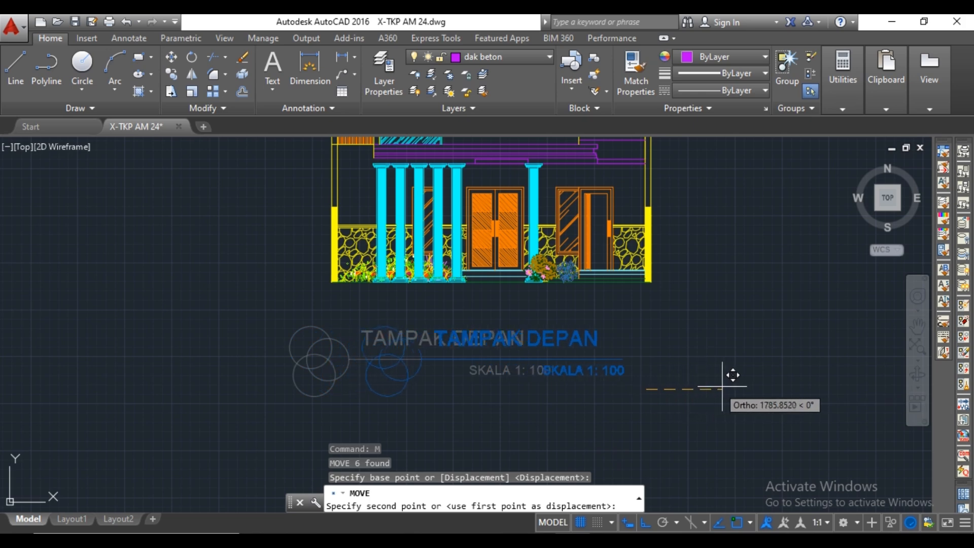
key(Escape)
scroll(691, 344, down, 2)
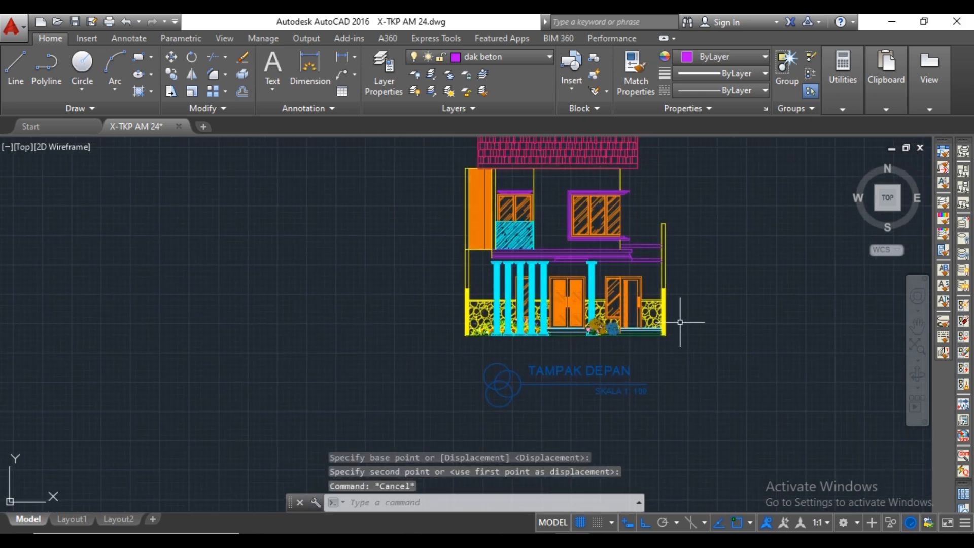
scroll(590, 268, up, 4)
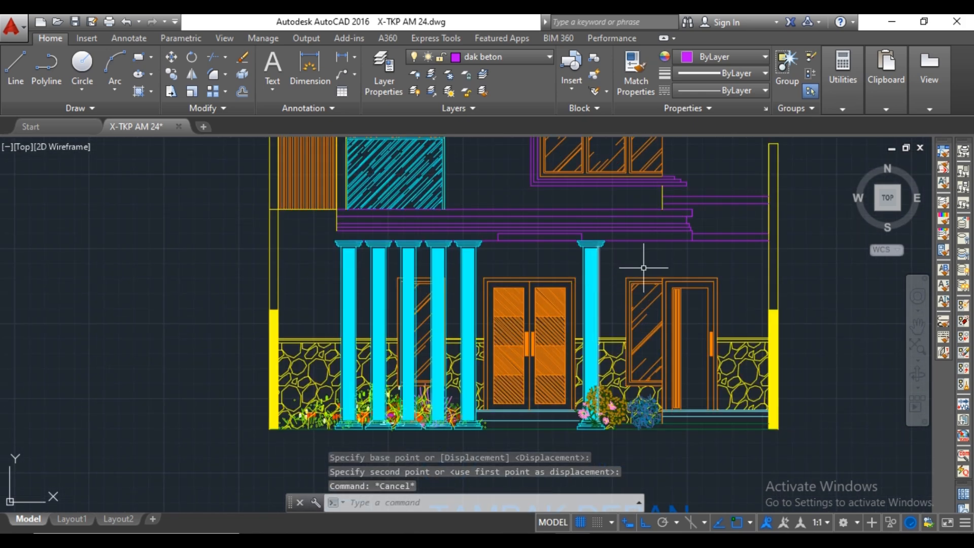
scroll(643, 267, down, 6)
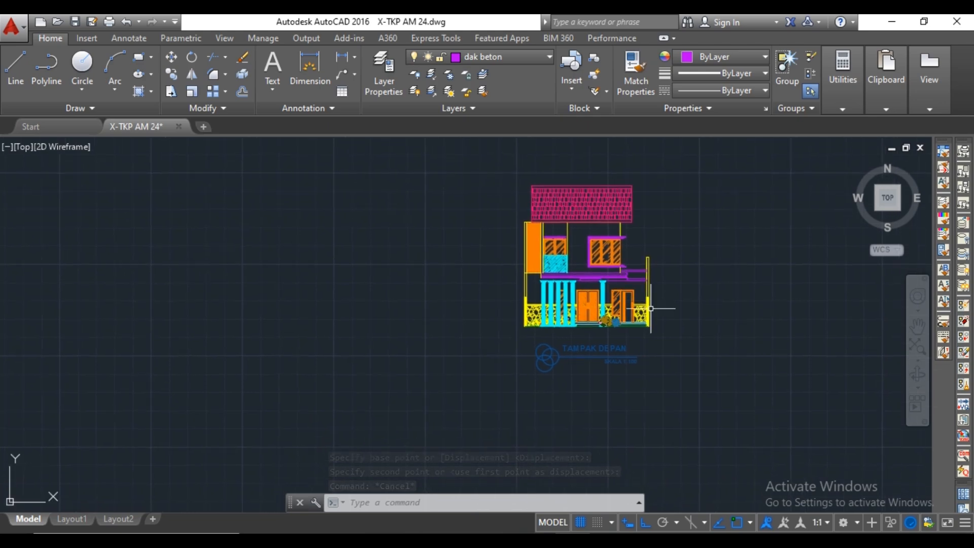